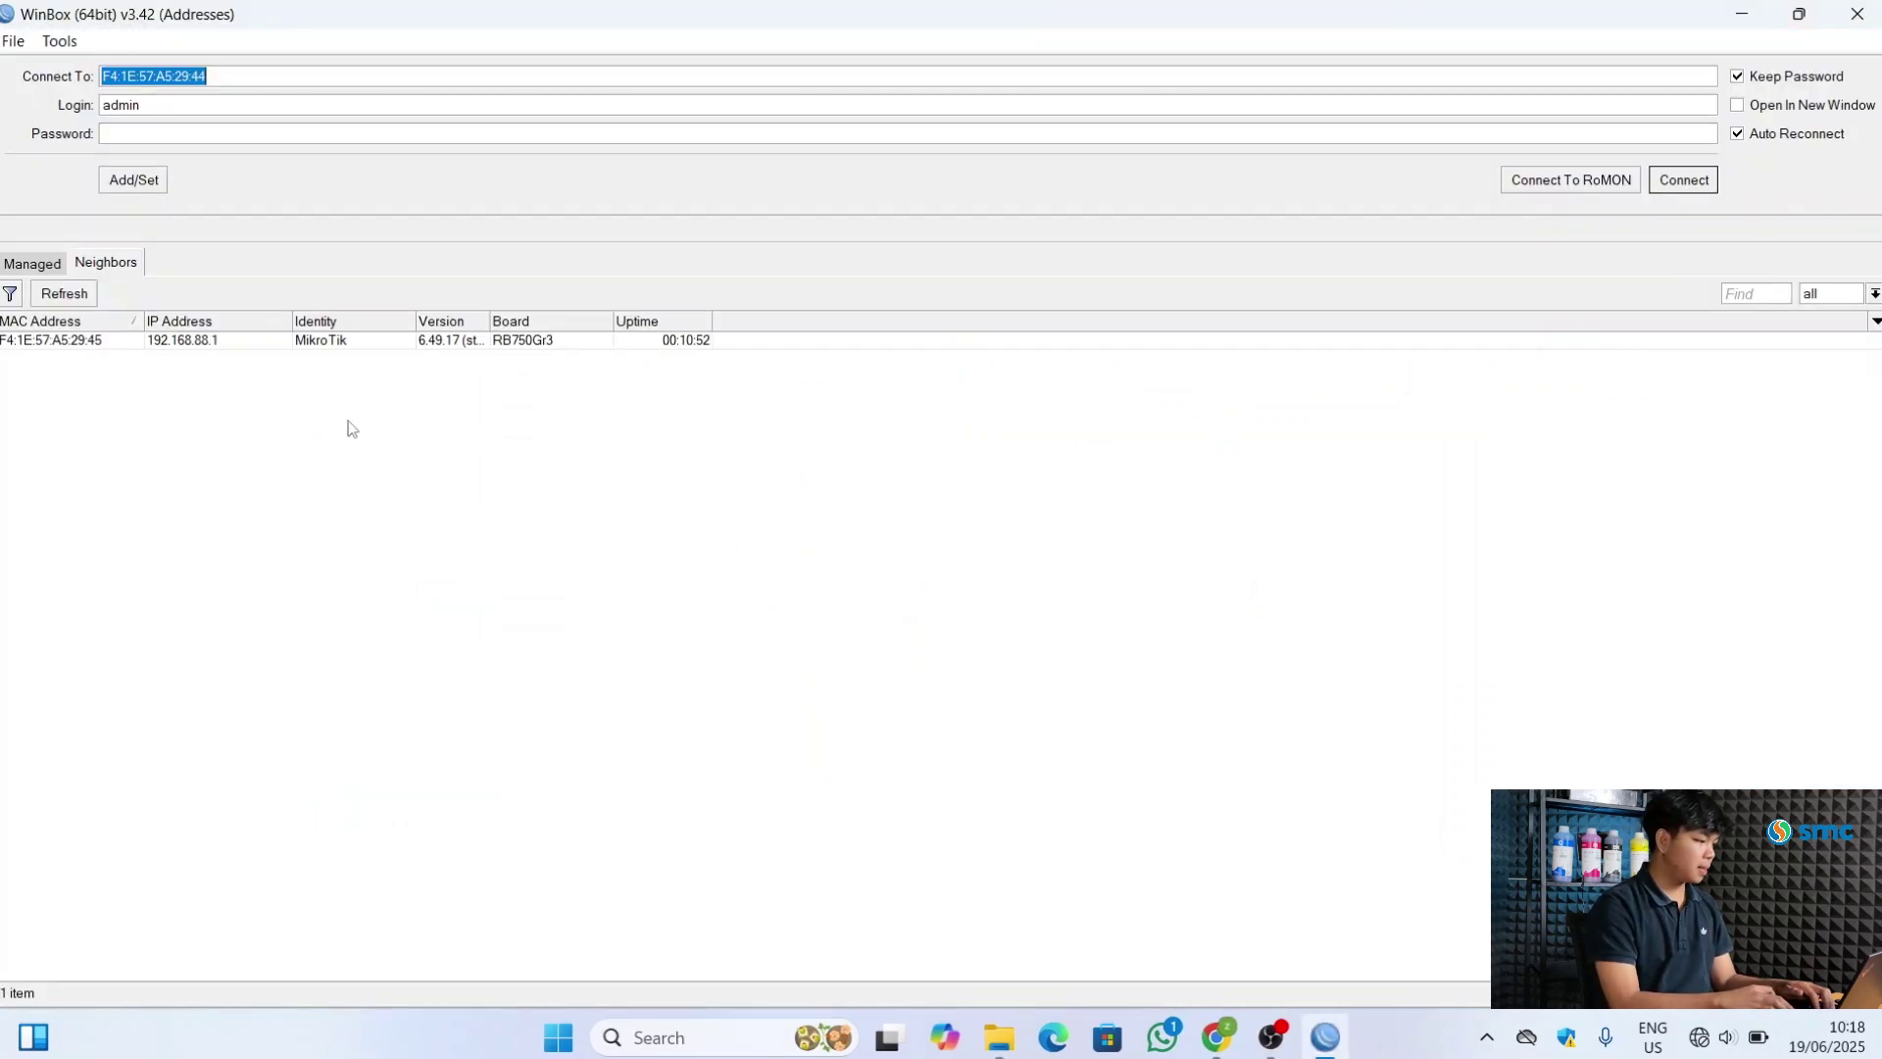
Log in to the discovered router as admin with the default password from its label
click(54, 343)
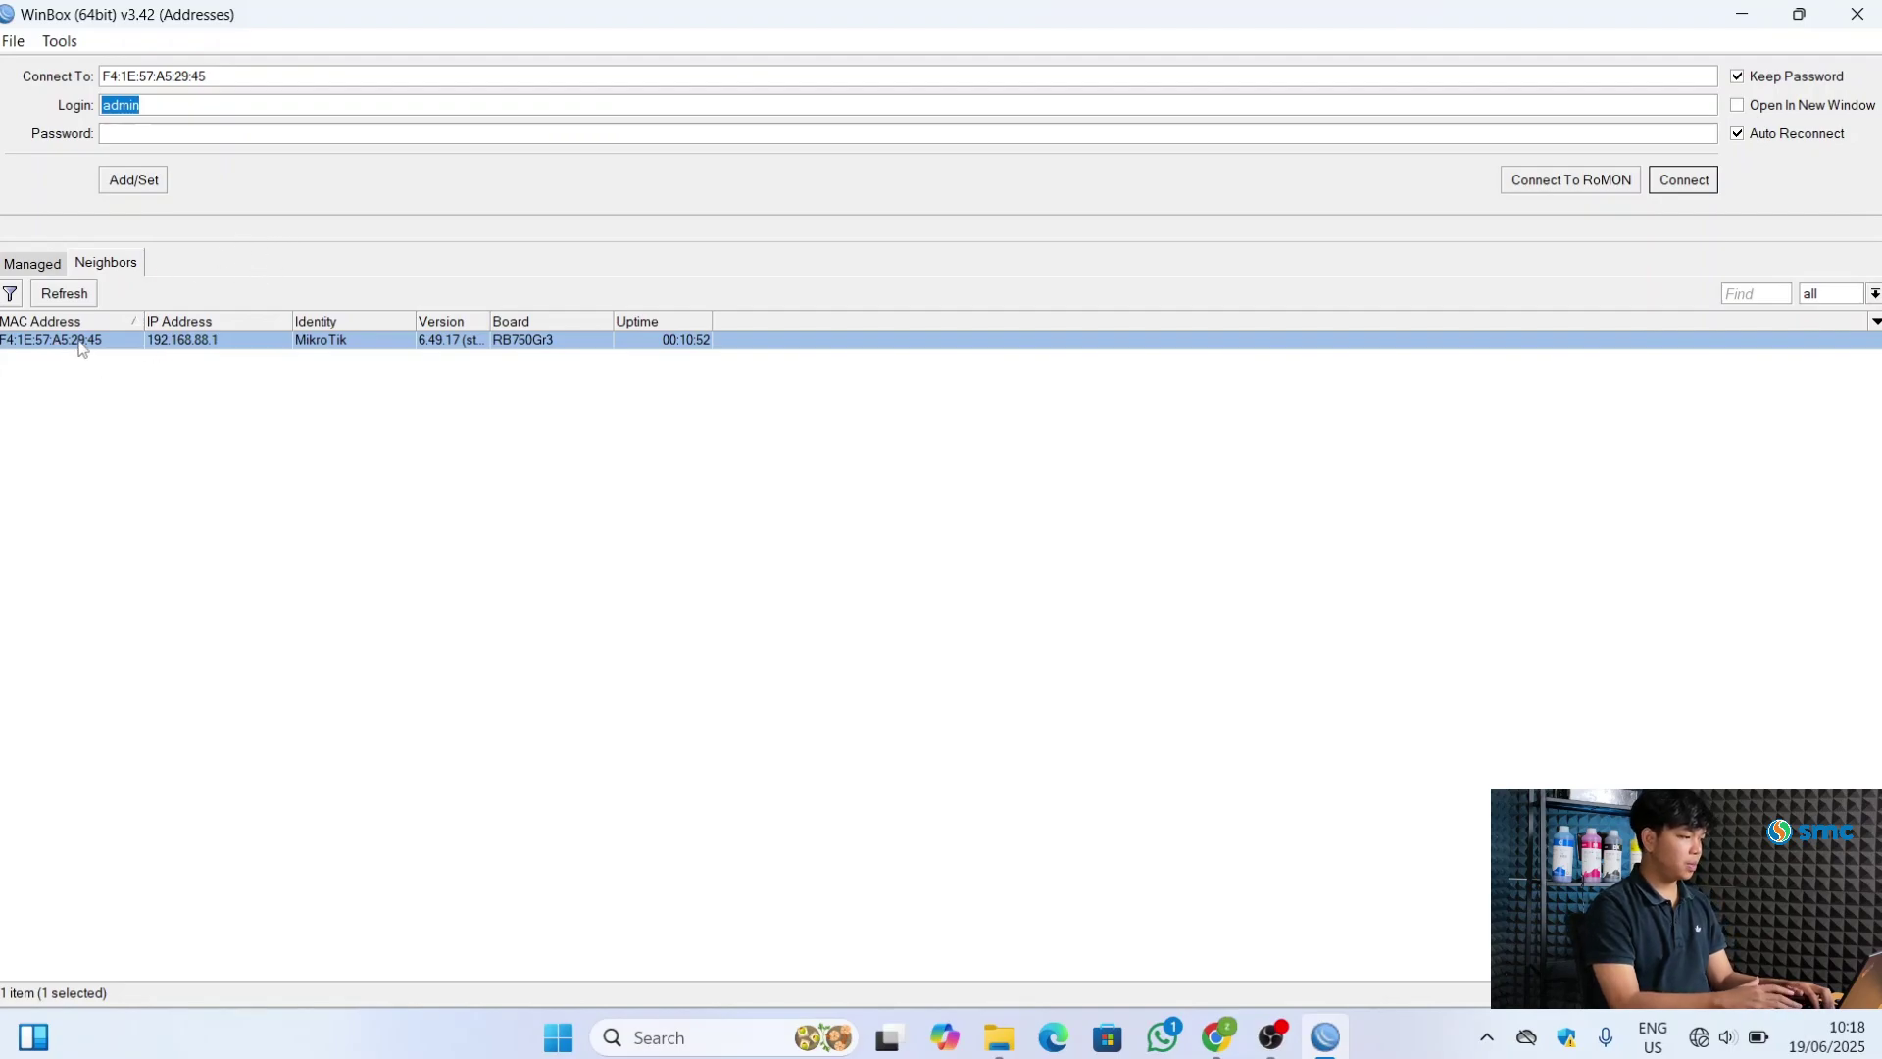
click(81, 343)
click(82, 343)
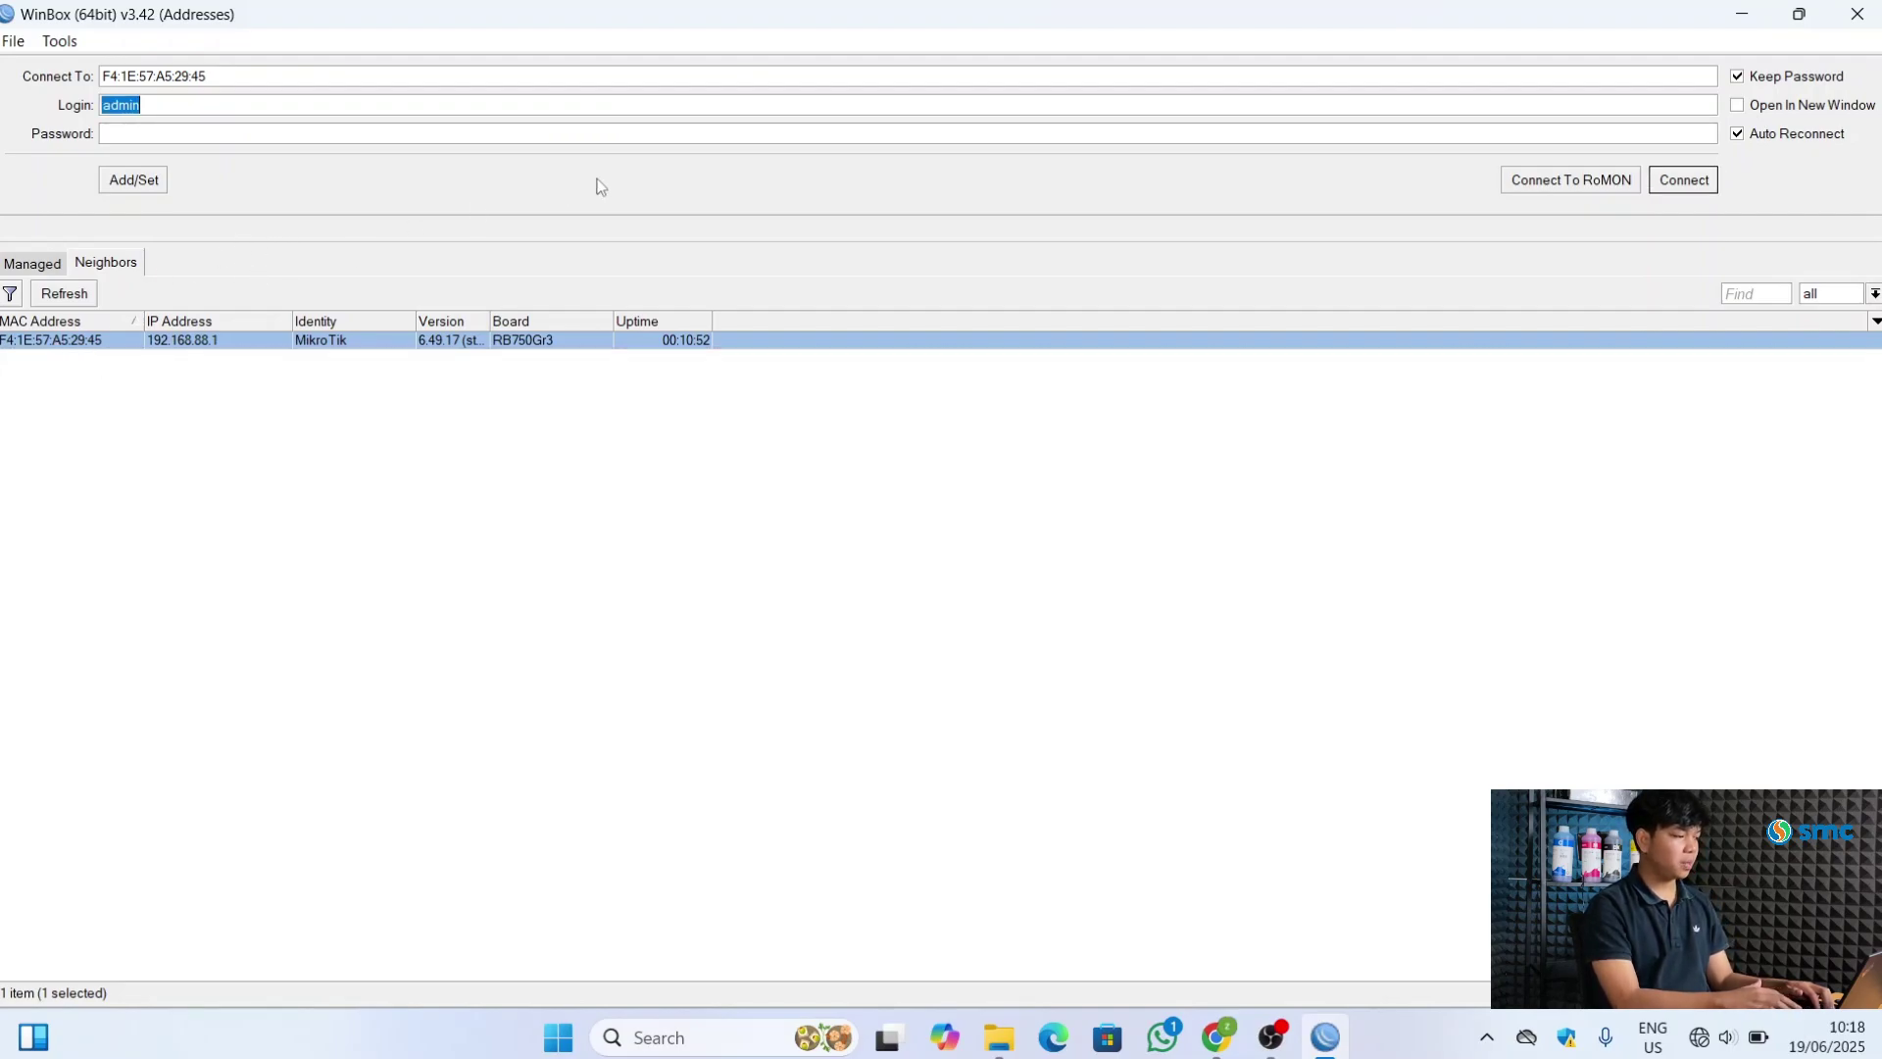
key(Return)
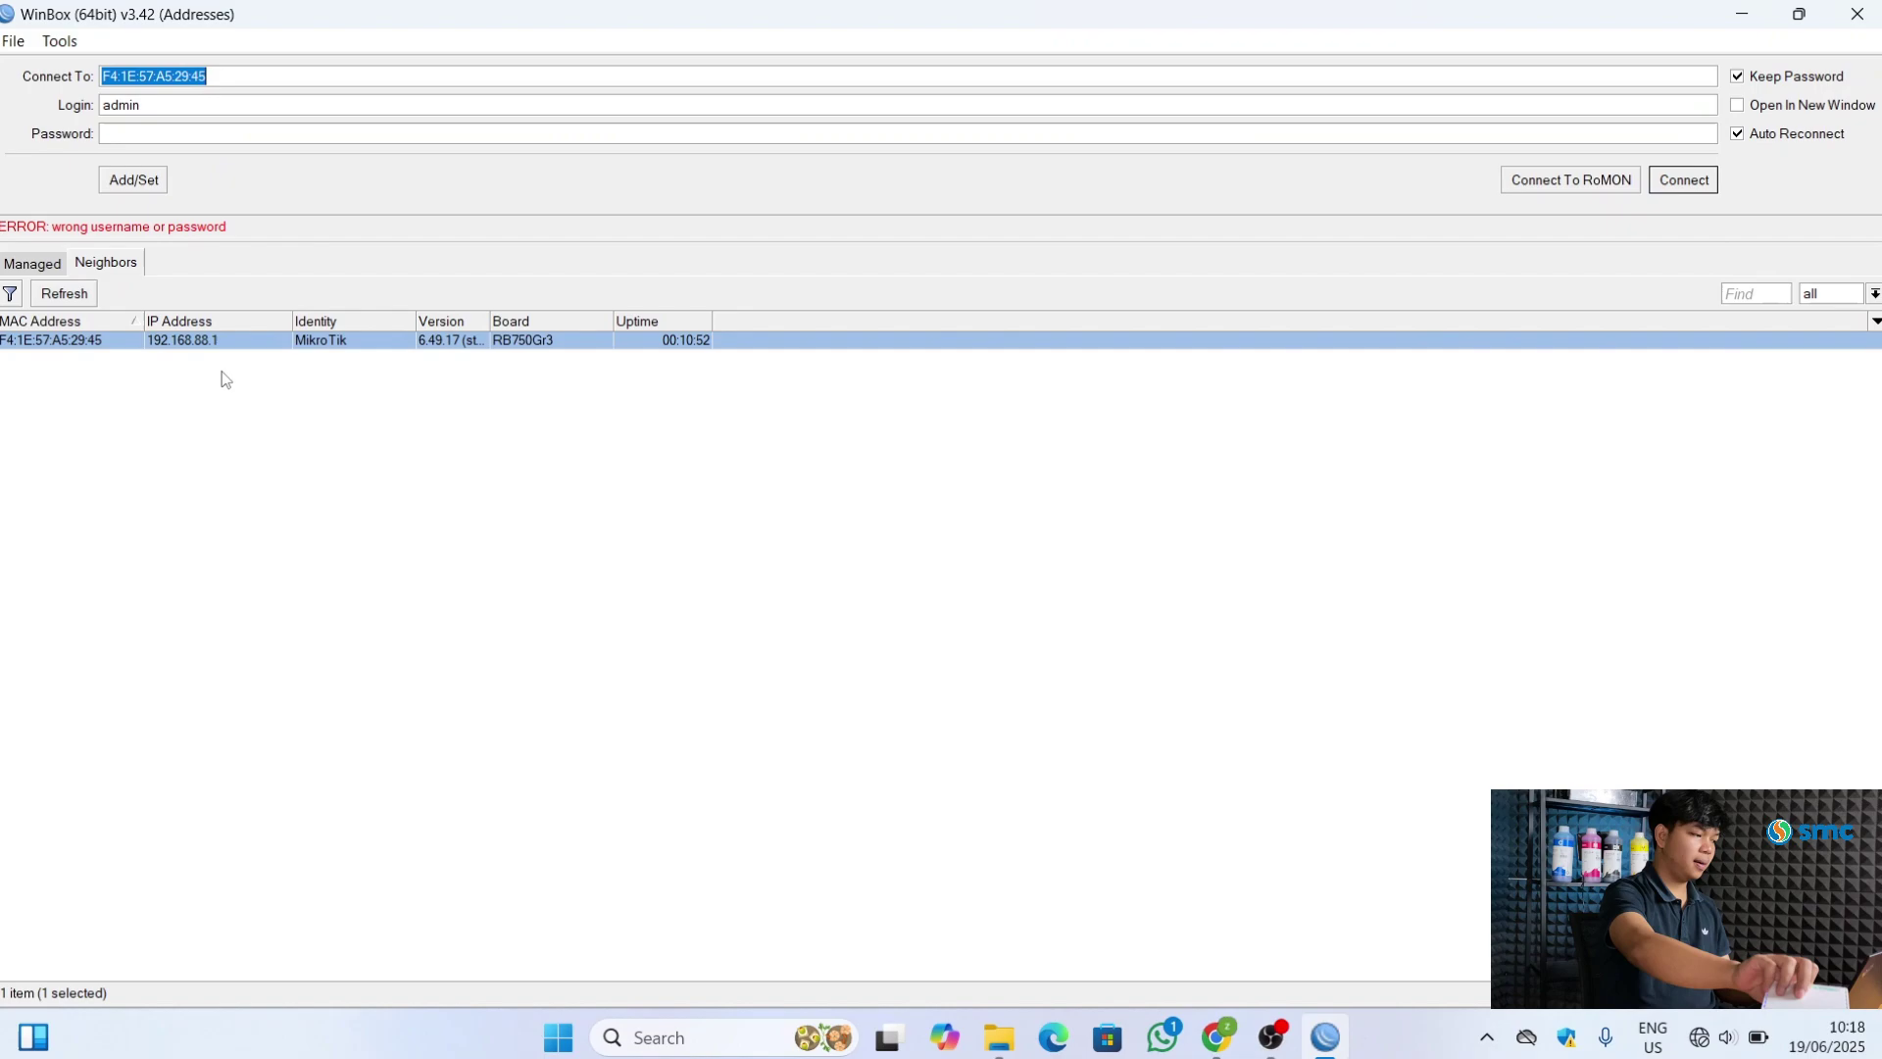
click(203, 378)
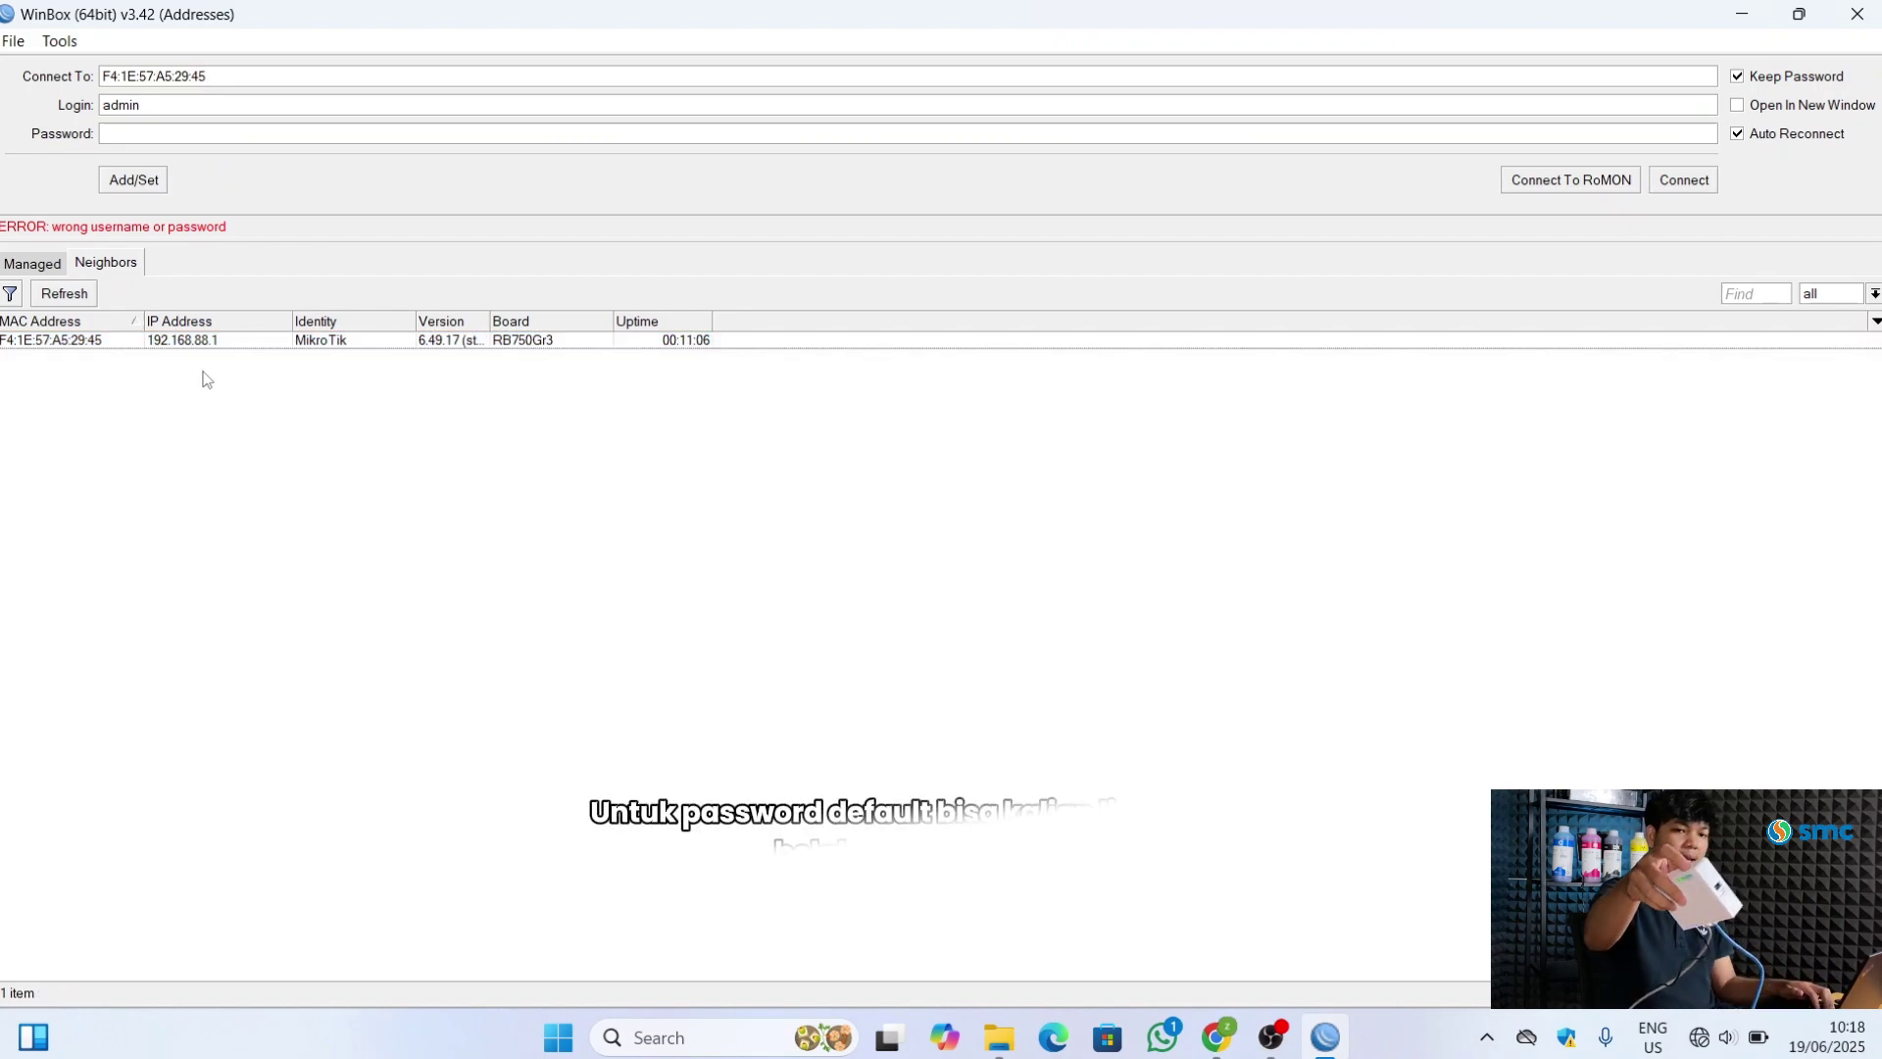
click(77, 346)
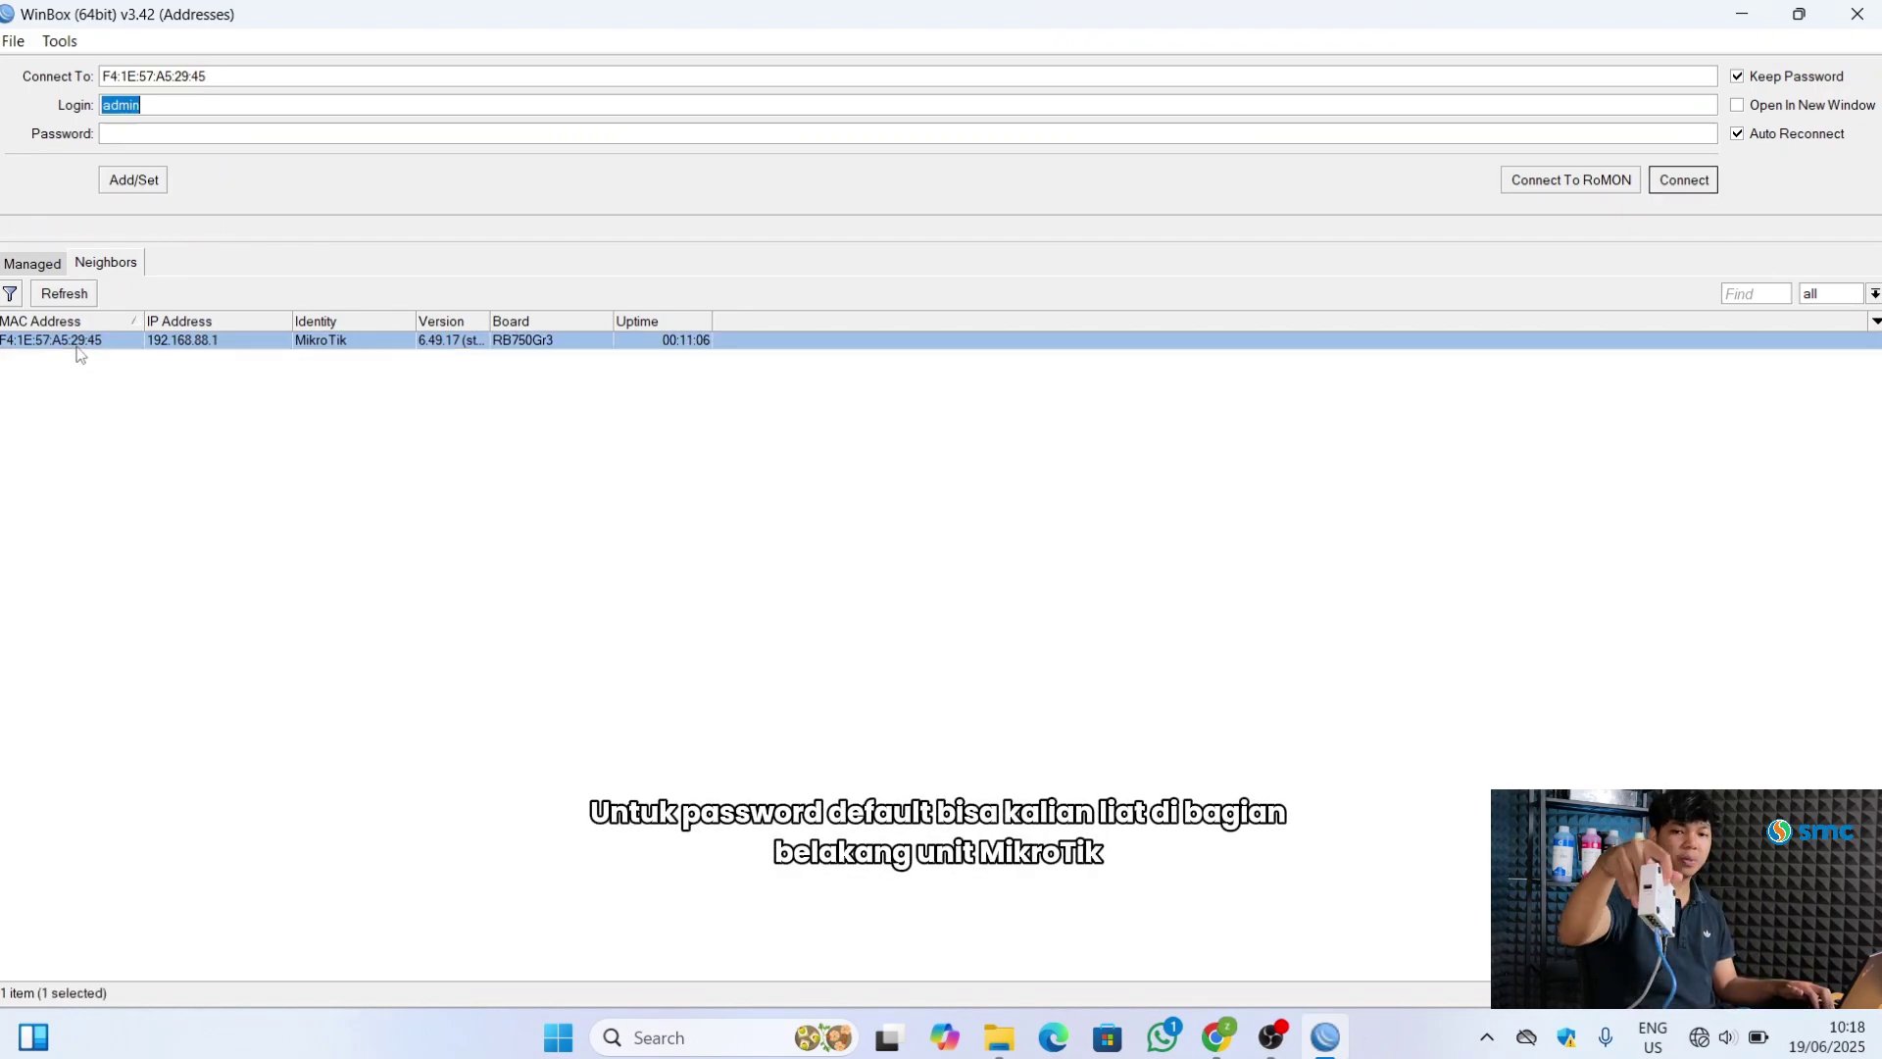
click(159, 140)
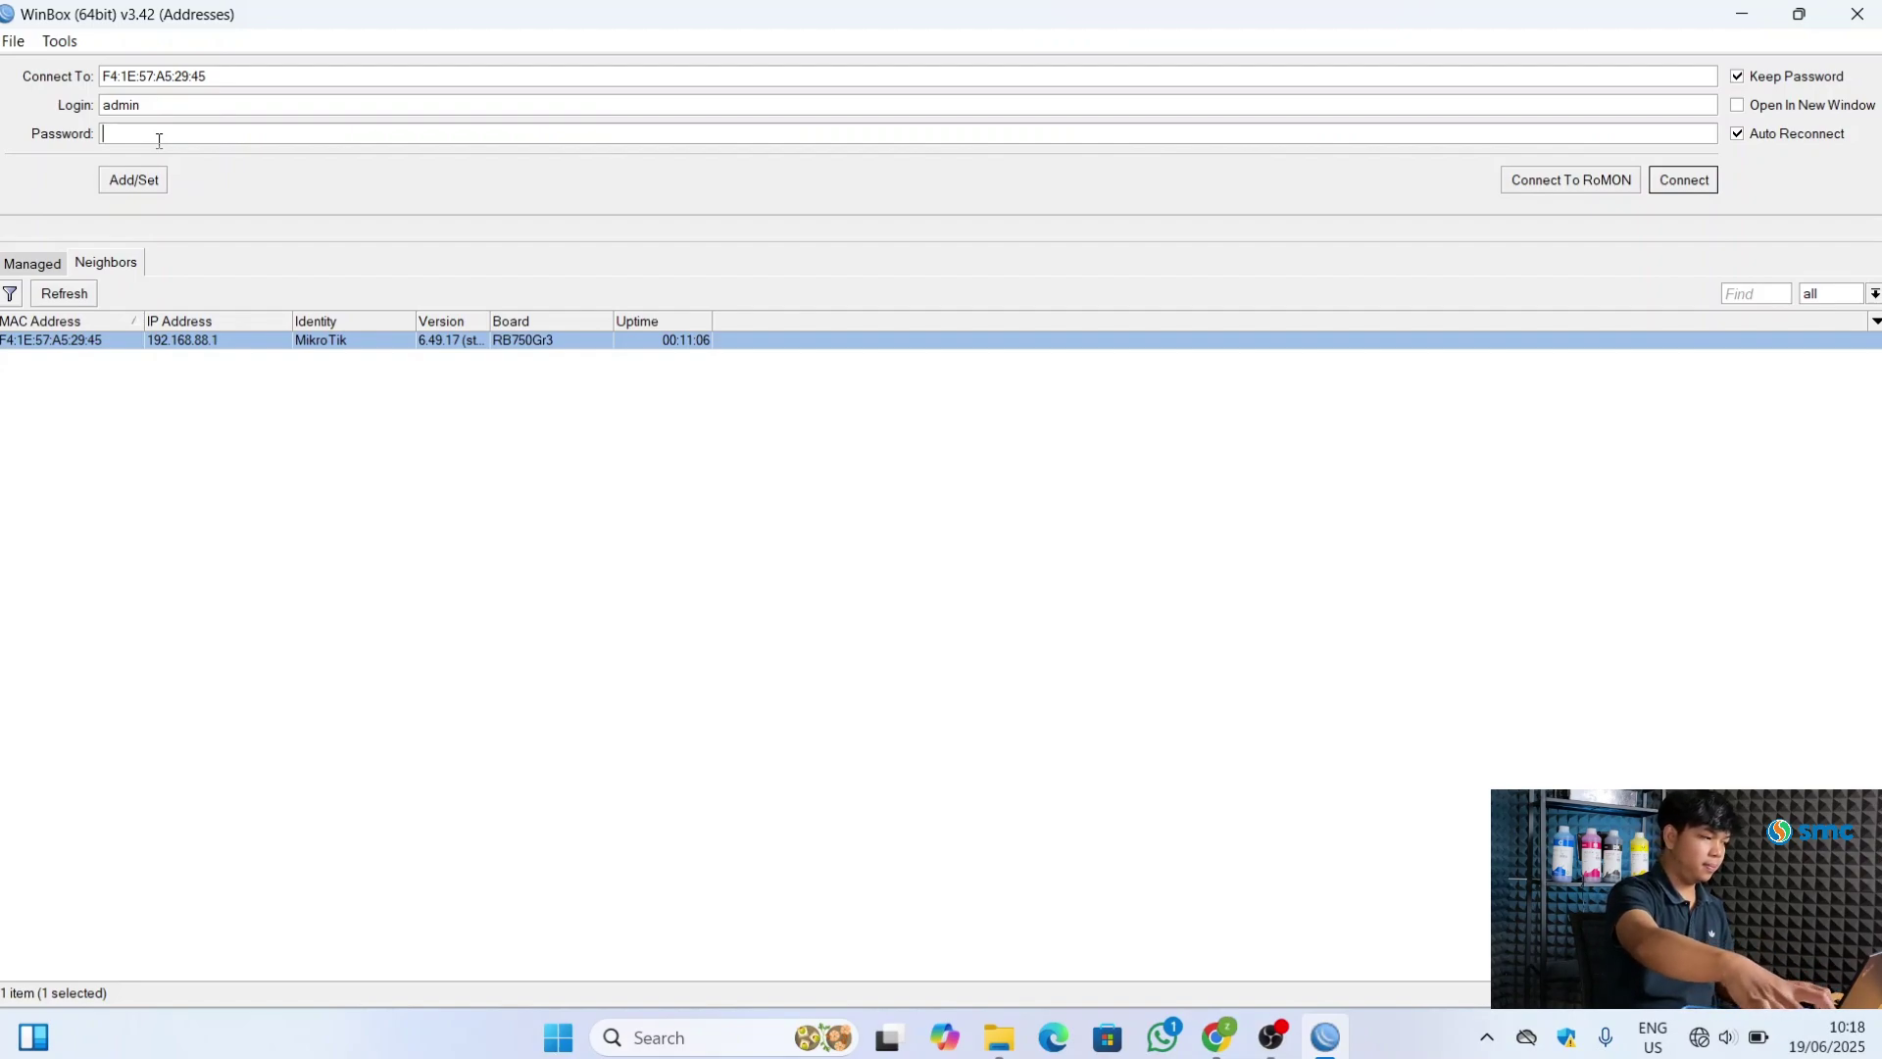
text(***)
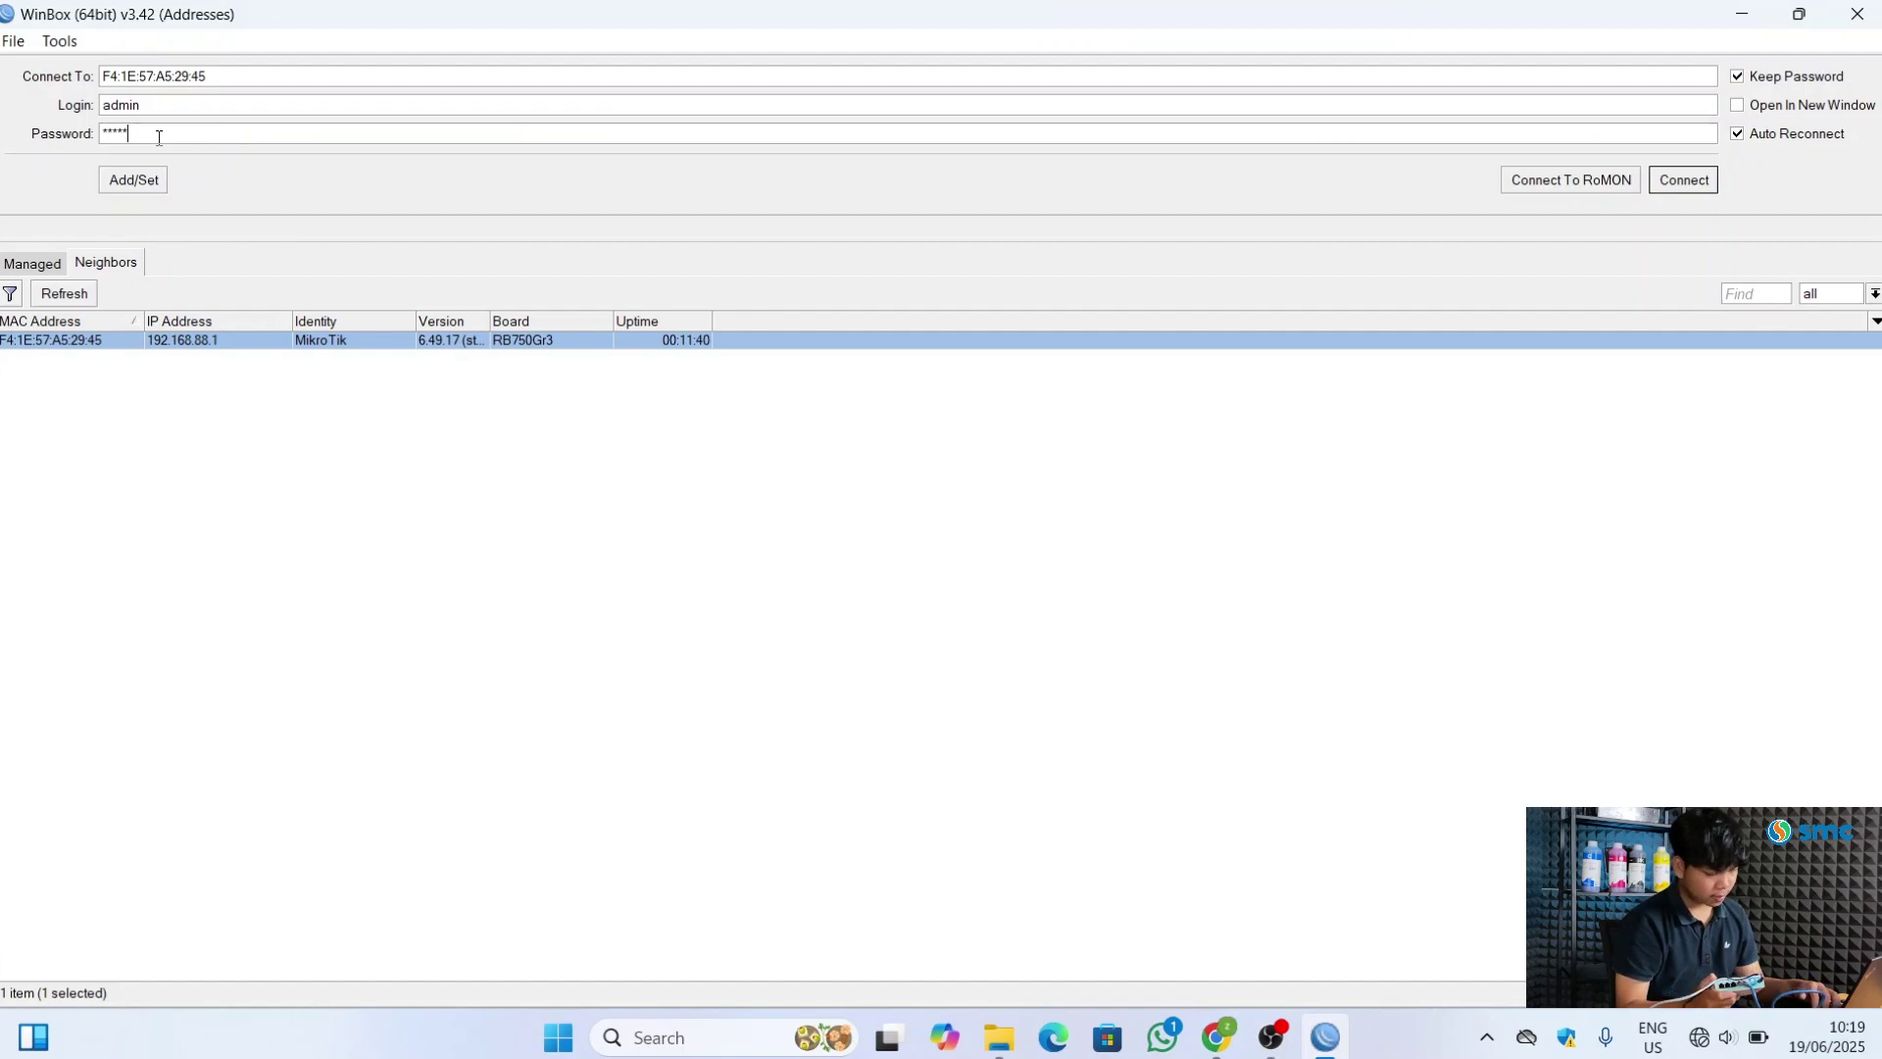
text(*)
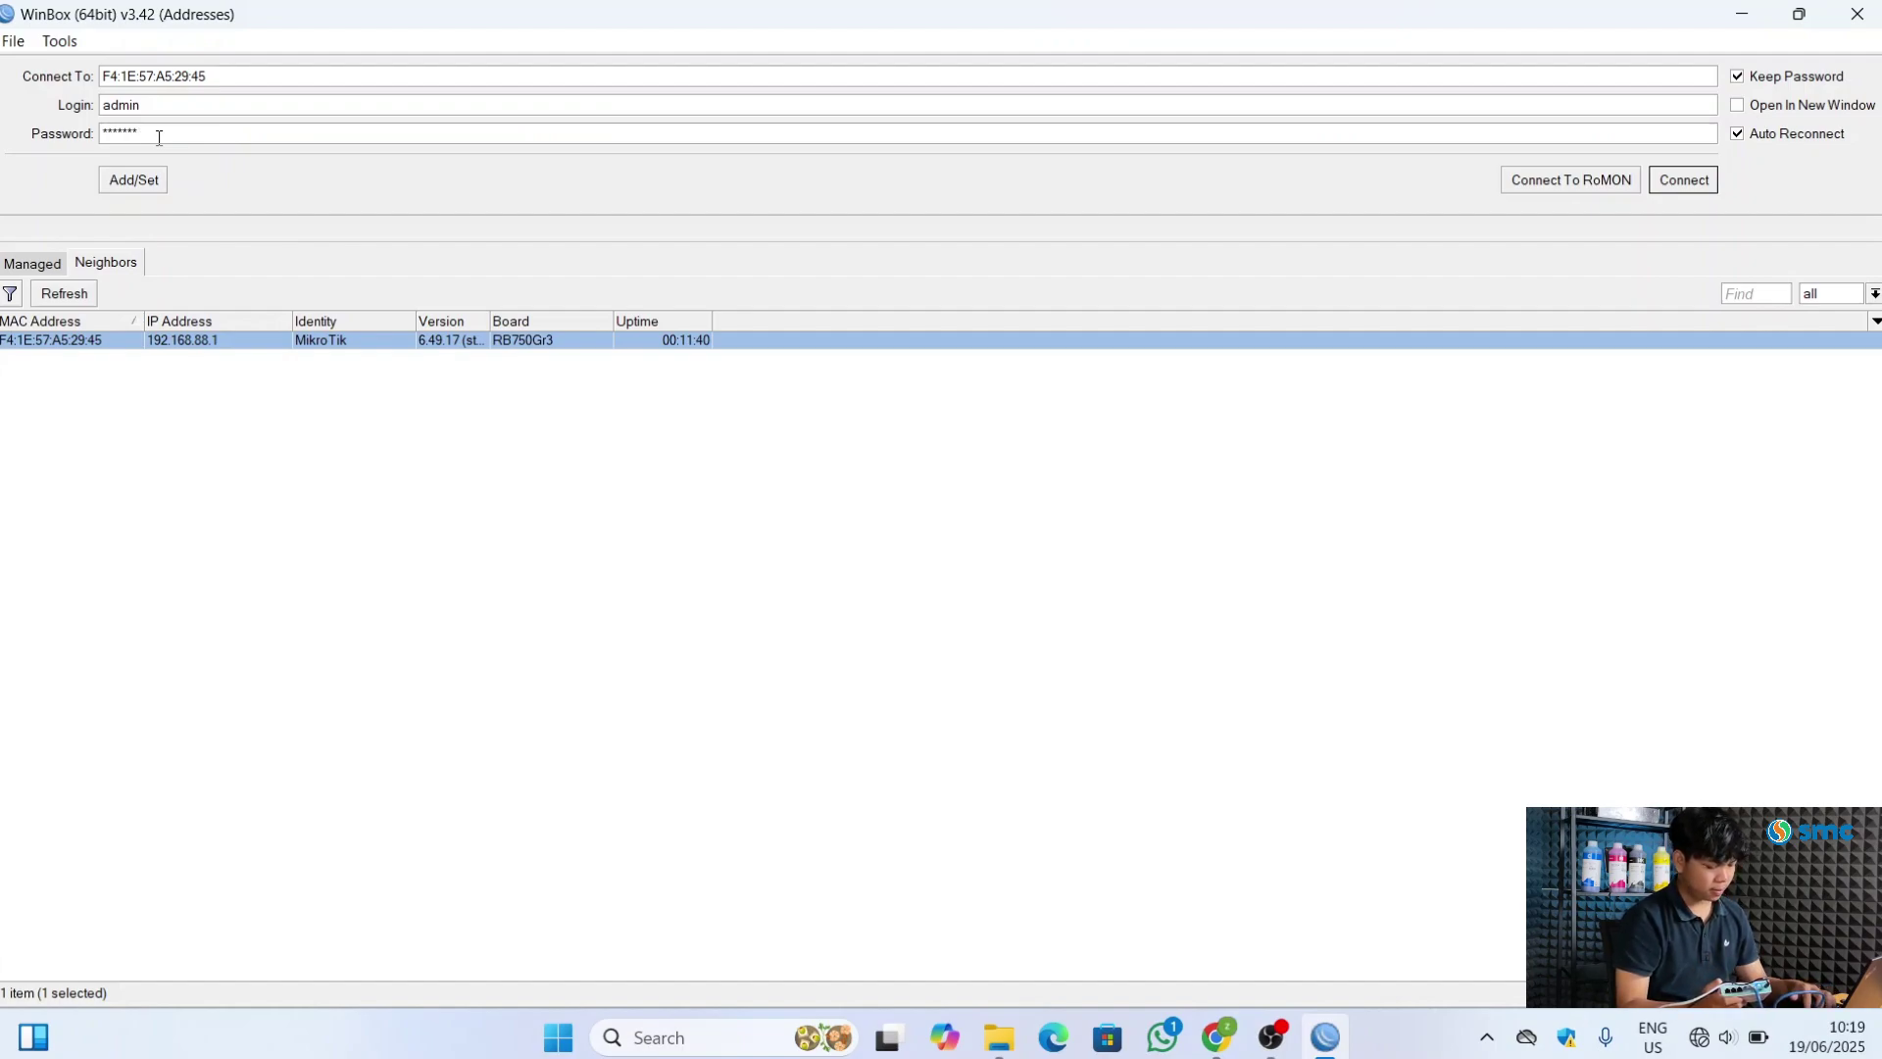
text(***)
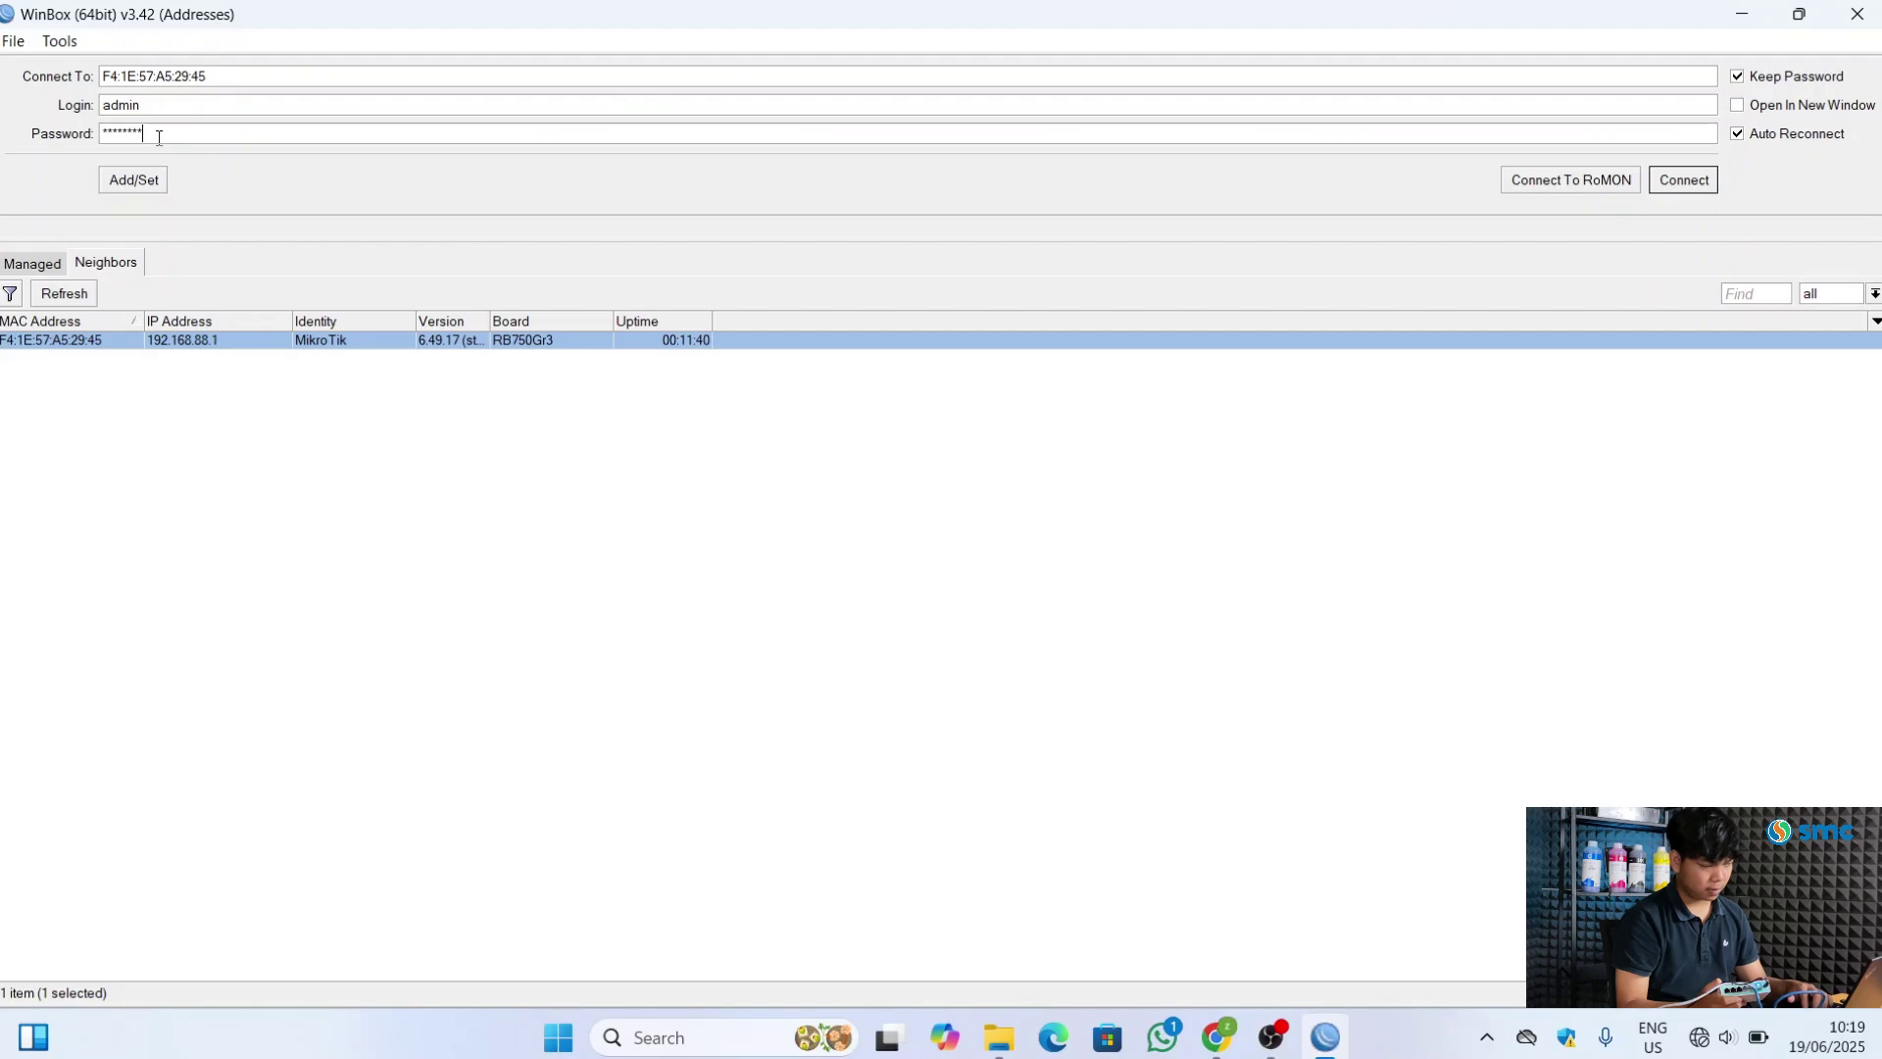
key(Return)
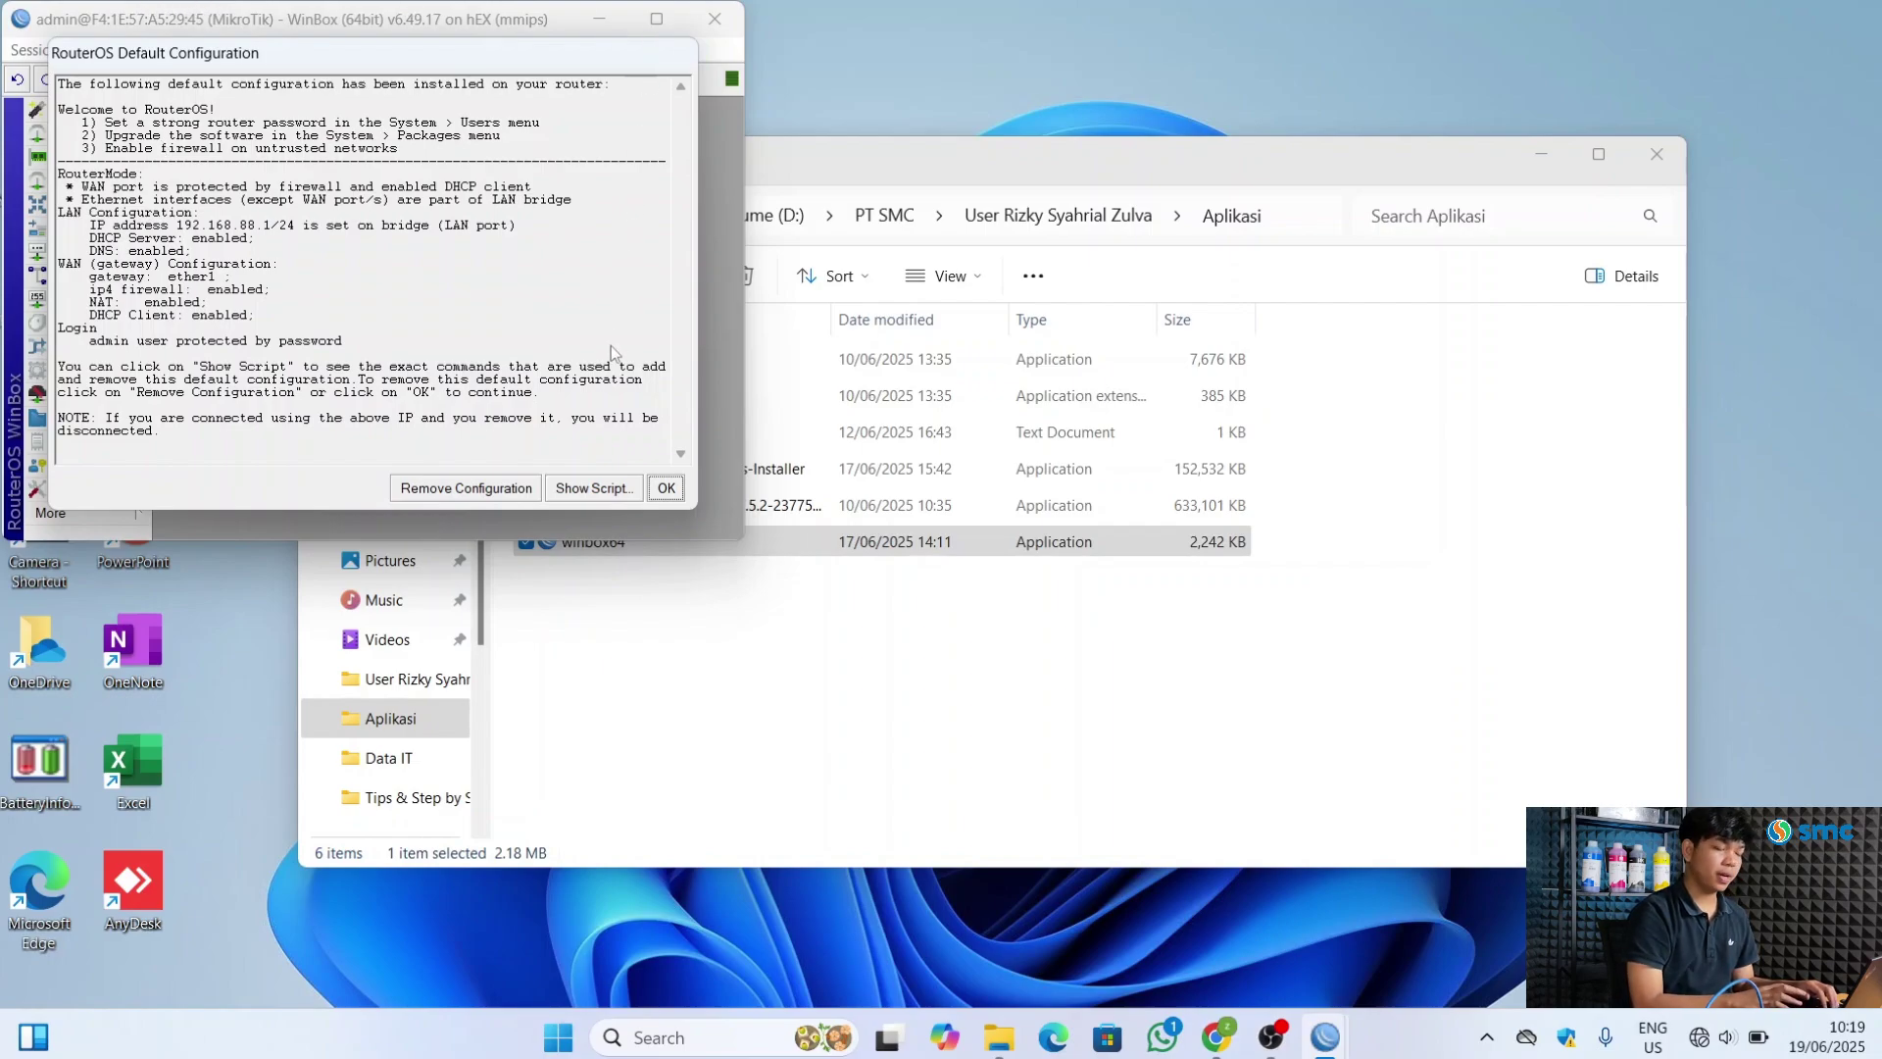
Remove the router's default configuration and maximize the session to view the interfaces
click(461, 488)
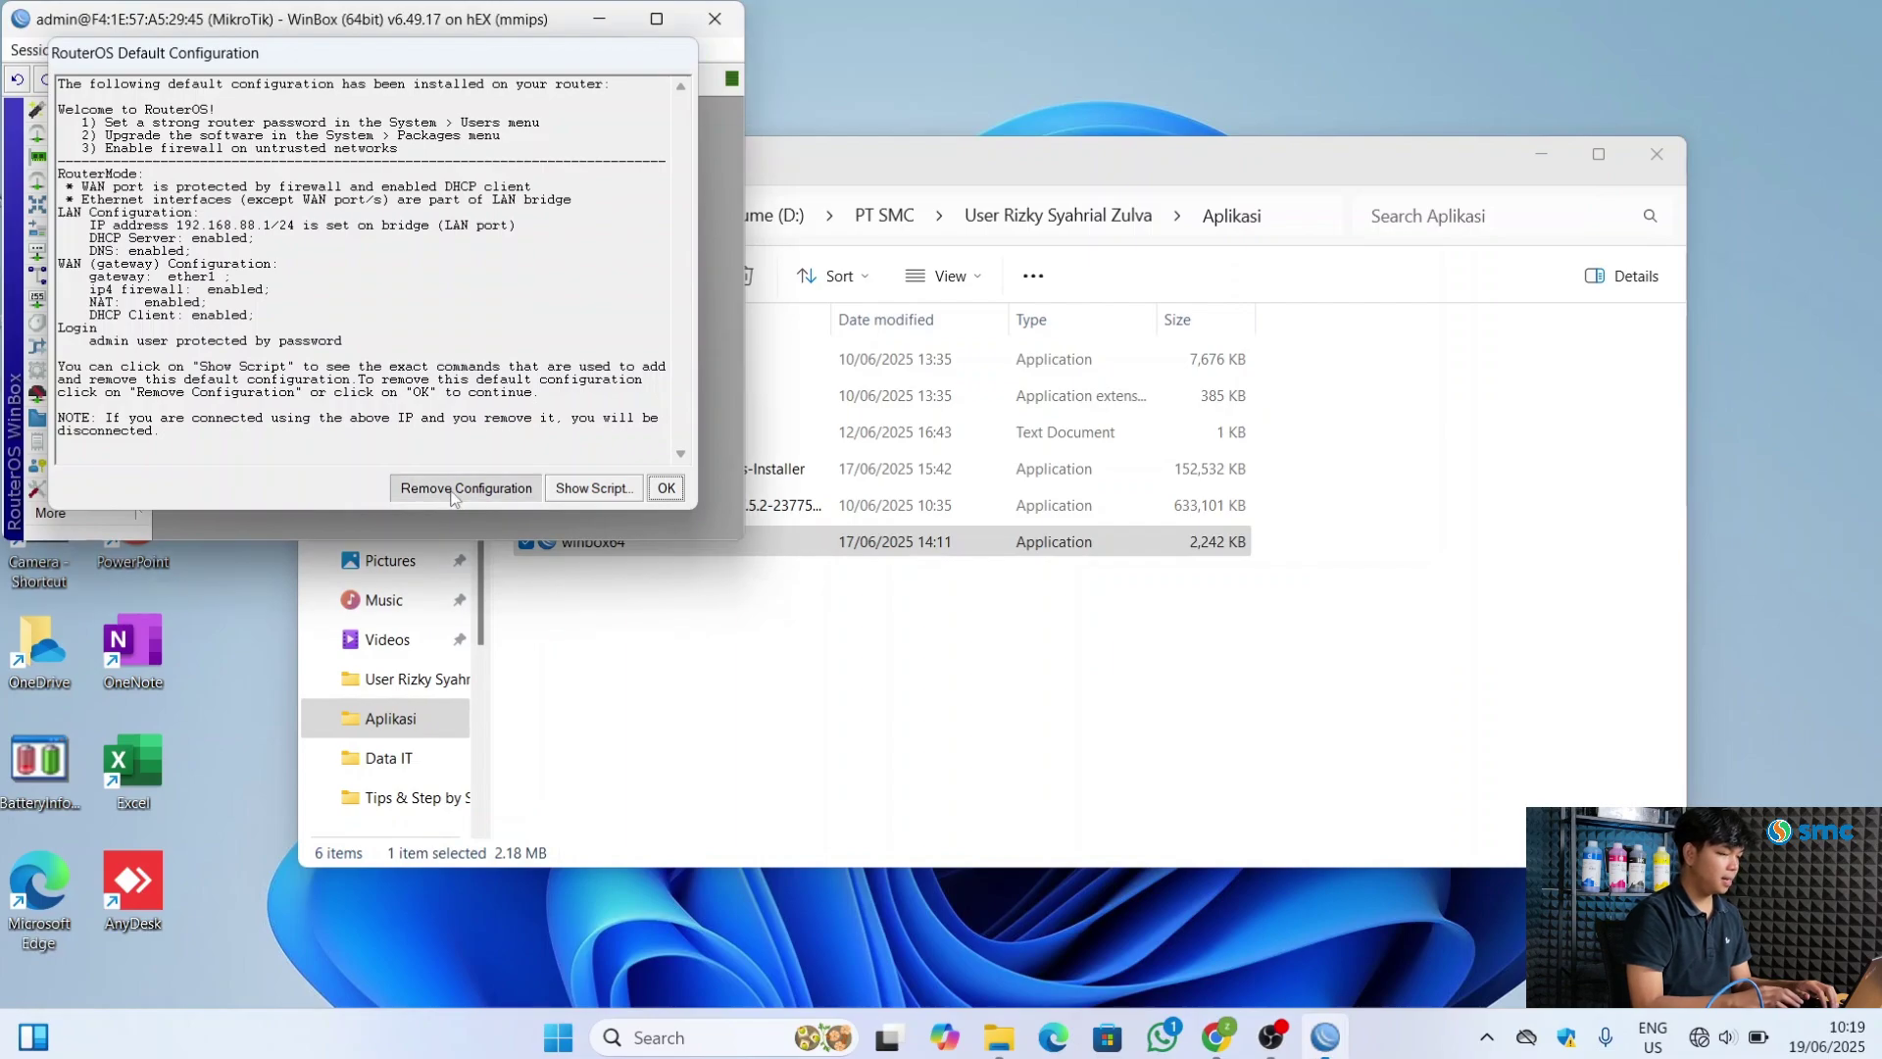
click(654, 22)
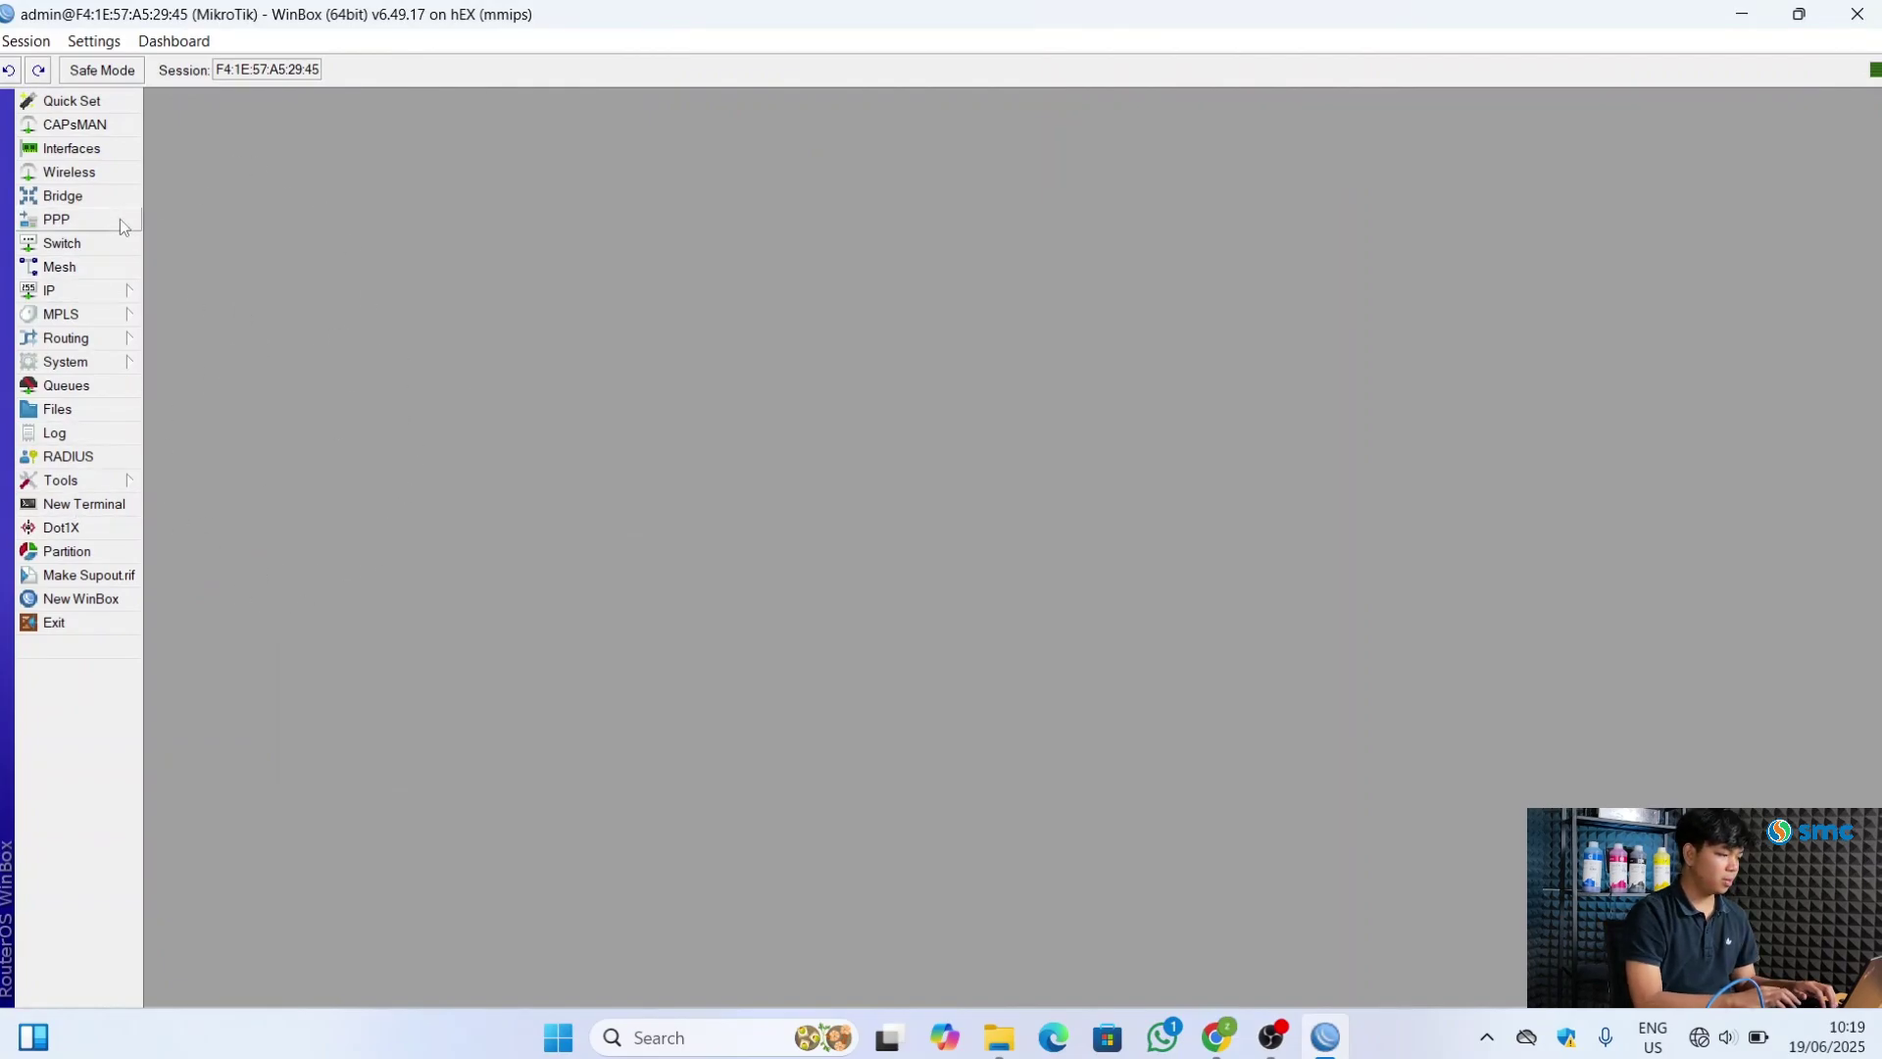
click(79, 150)
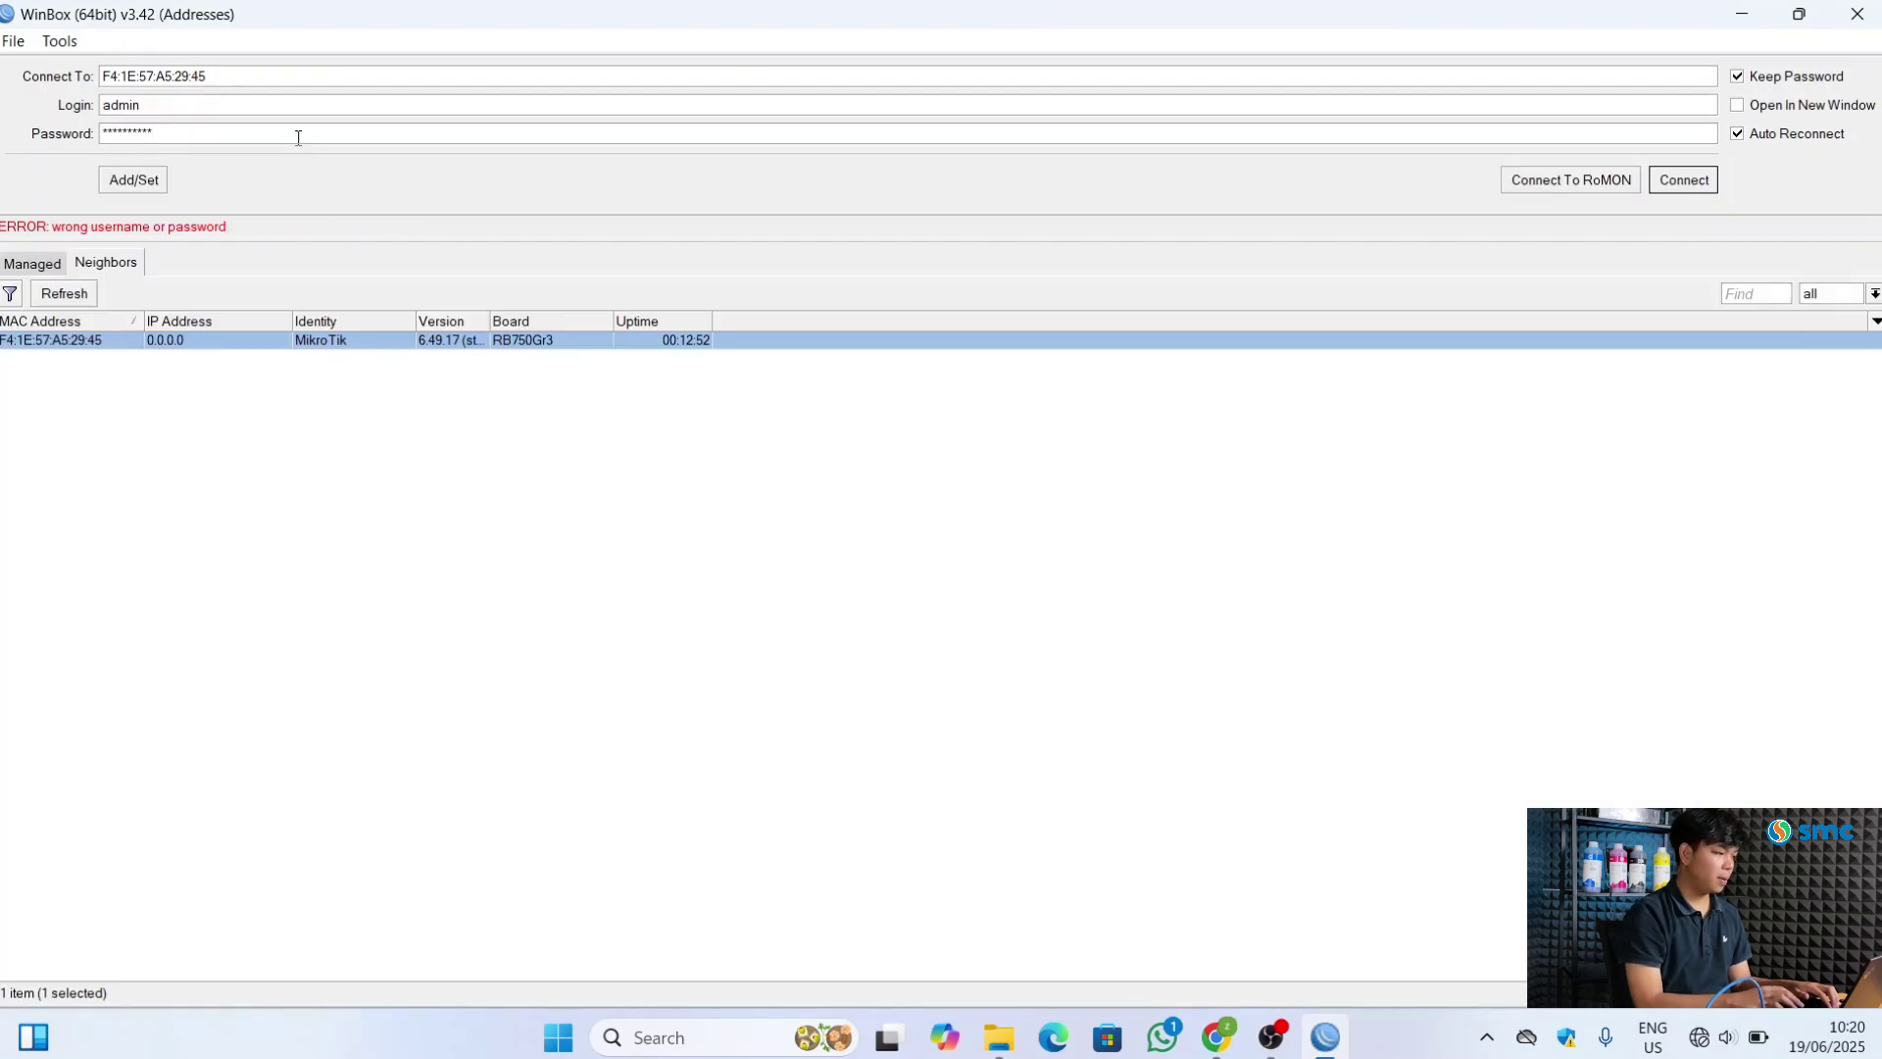
Reconnect to the router as admin with an empty password
click(298, 137)
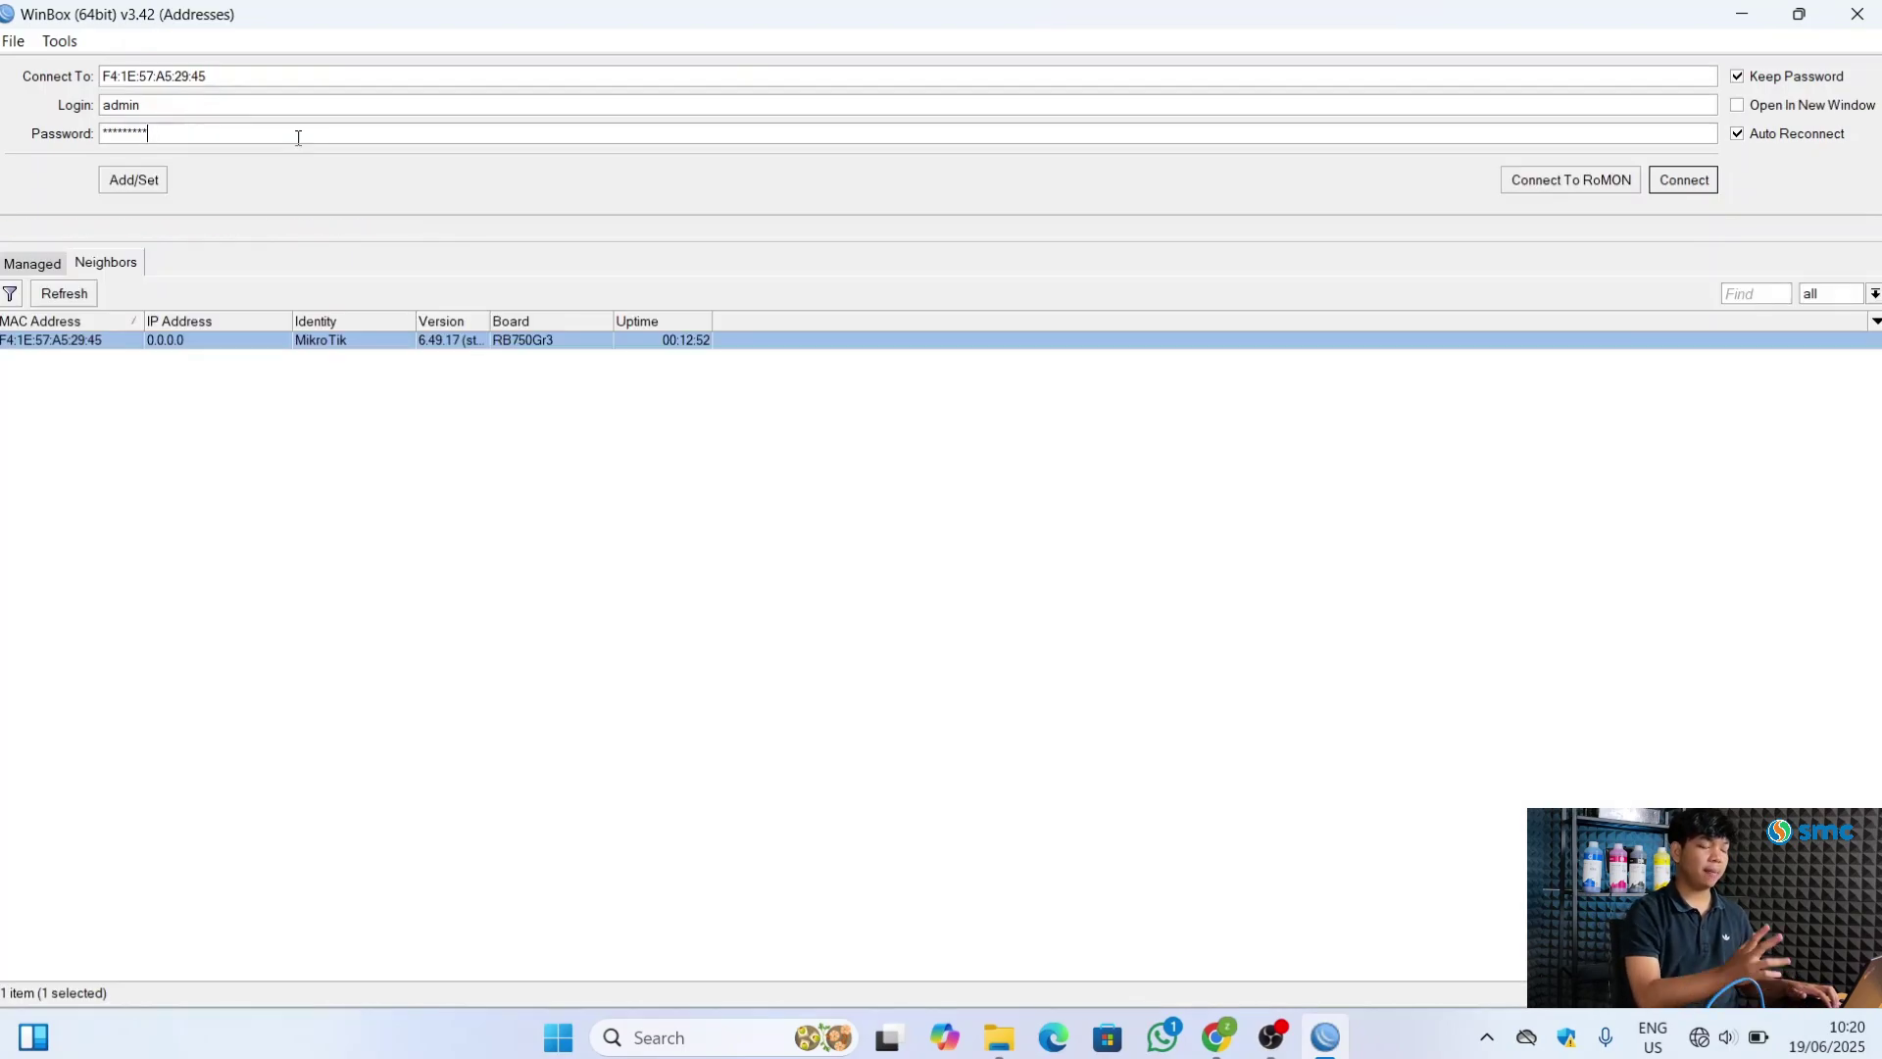
key(BackSpace)
key(BackSpace)
key(BackSpace)
key(BackSpace)
key(BackSpace)
key(BackSpace)
key(BackSpace)
key(BackSpace)
key(BackSpace)
key(BackSpace)
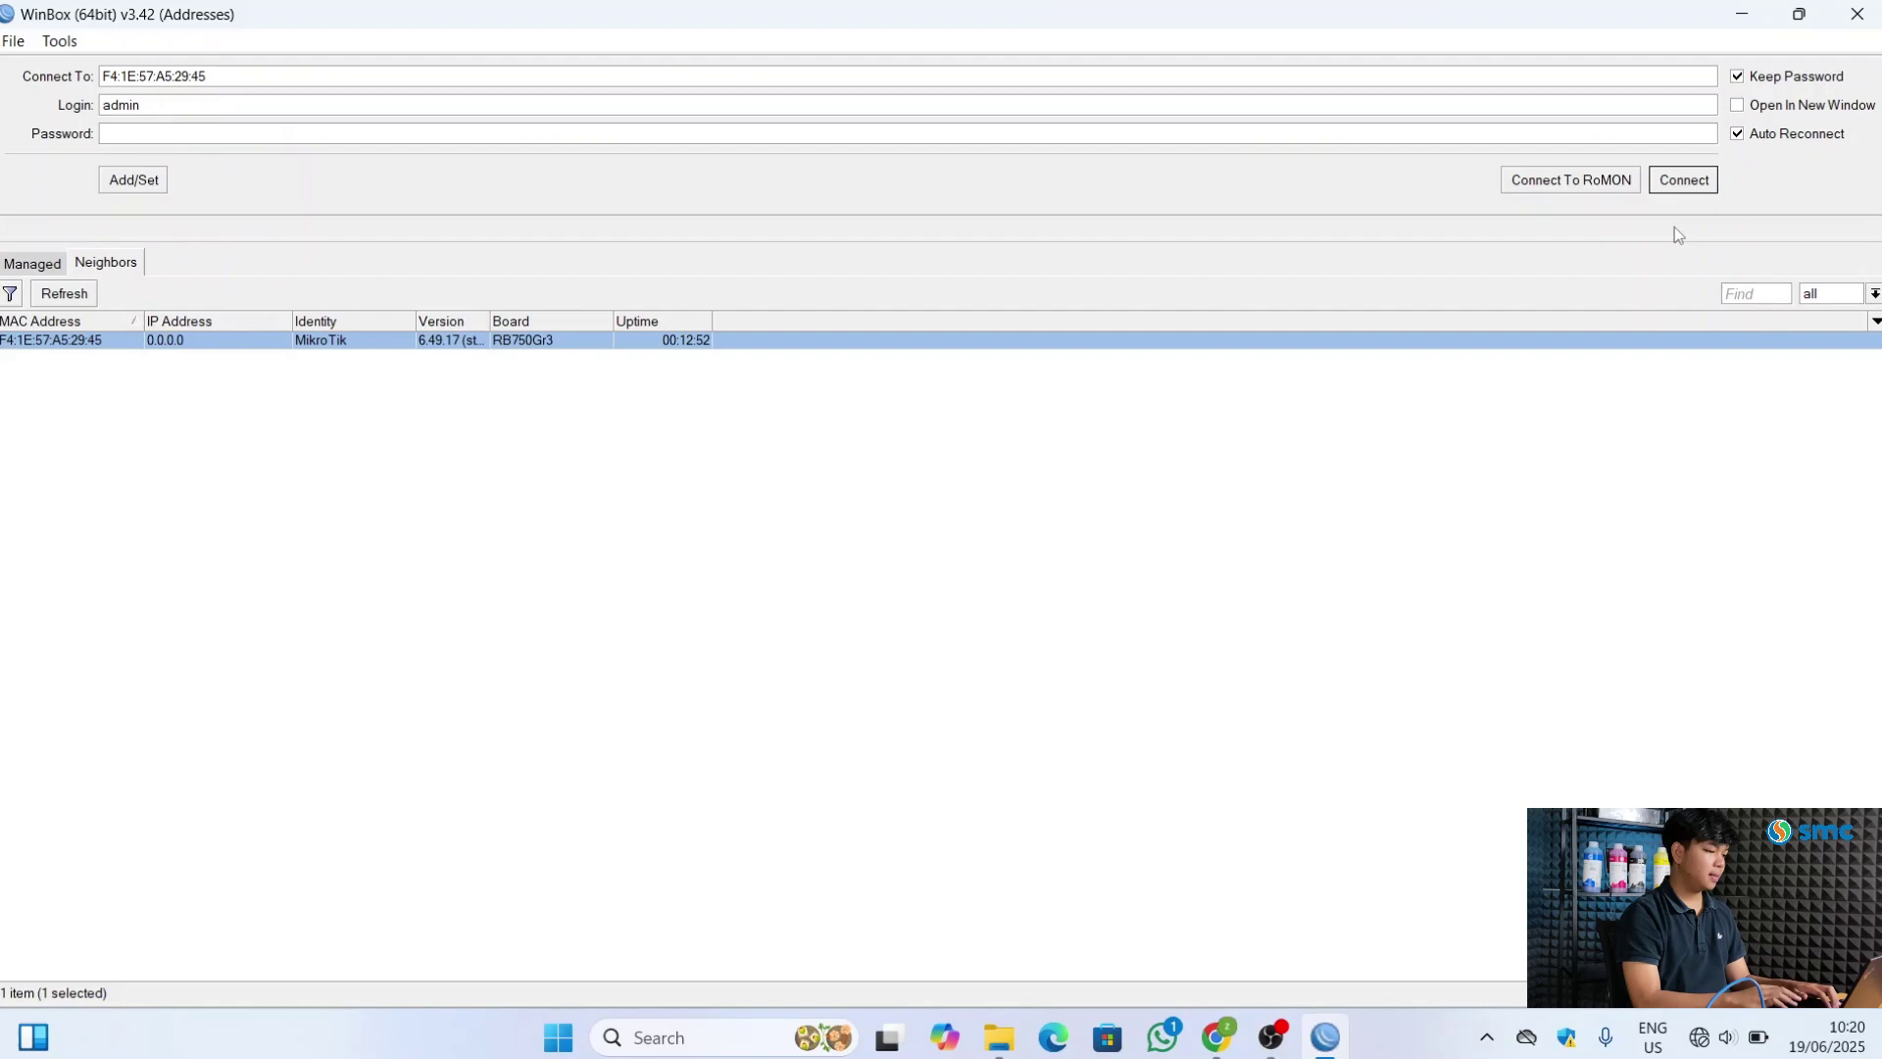
click(1704, 182)
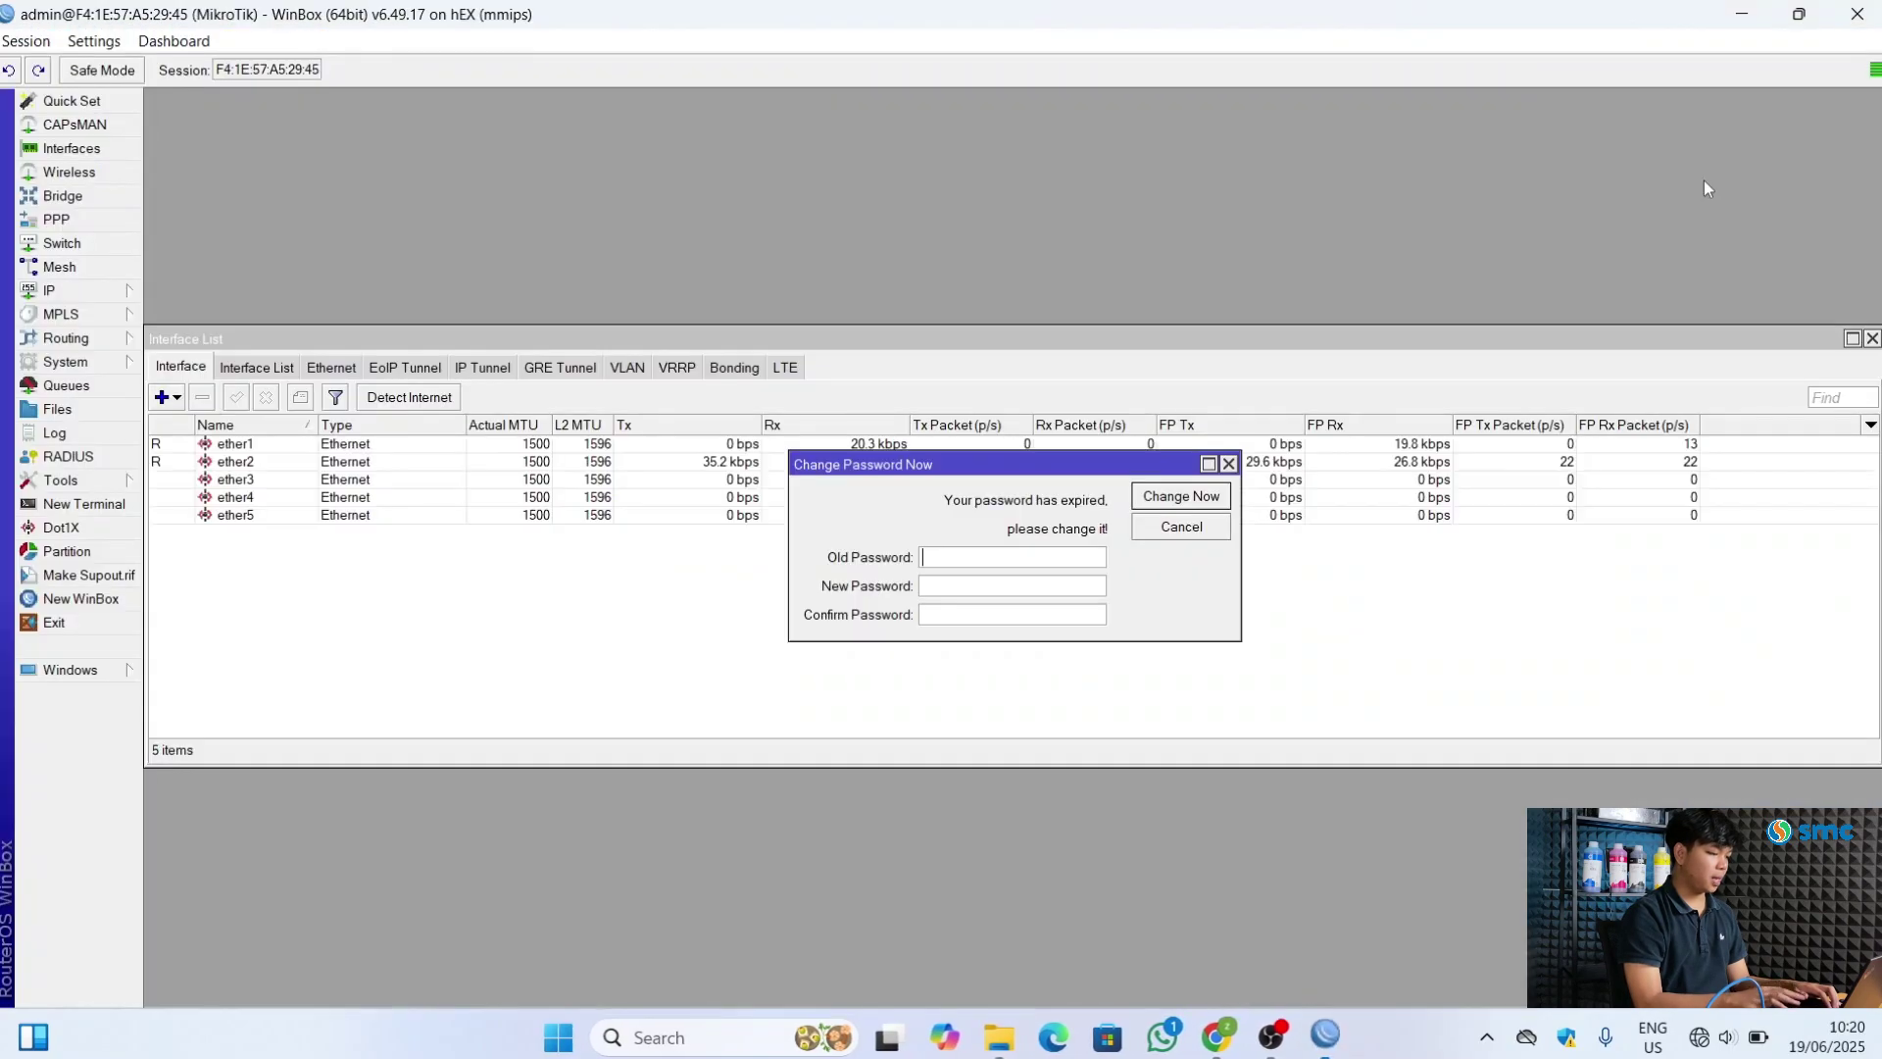
Set and confirm a new admin password, then close the Interface List
click(944, 587)
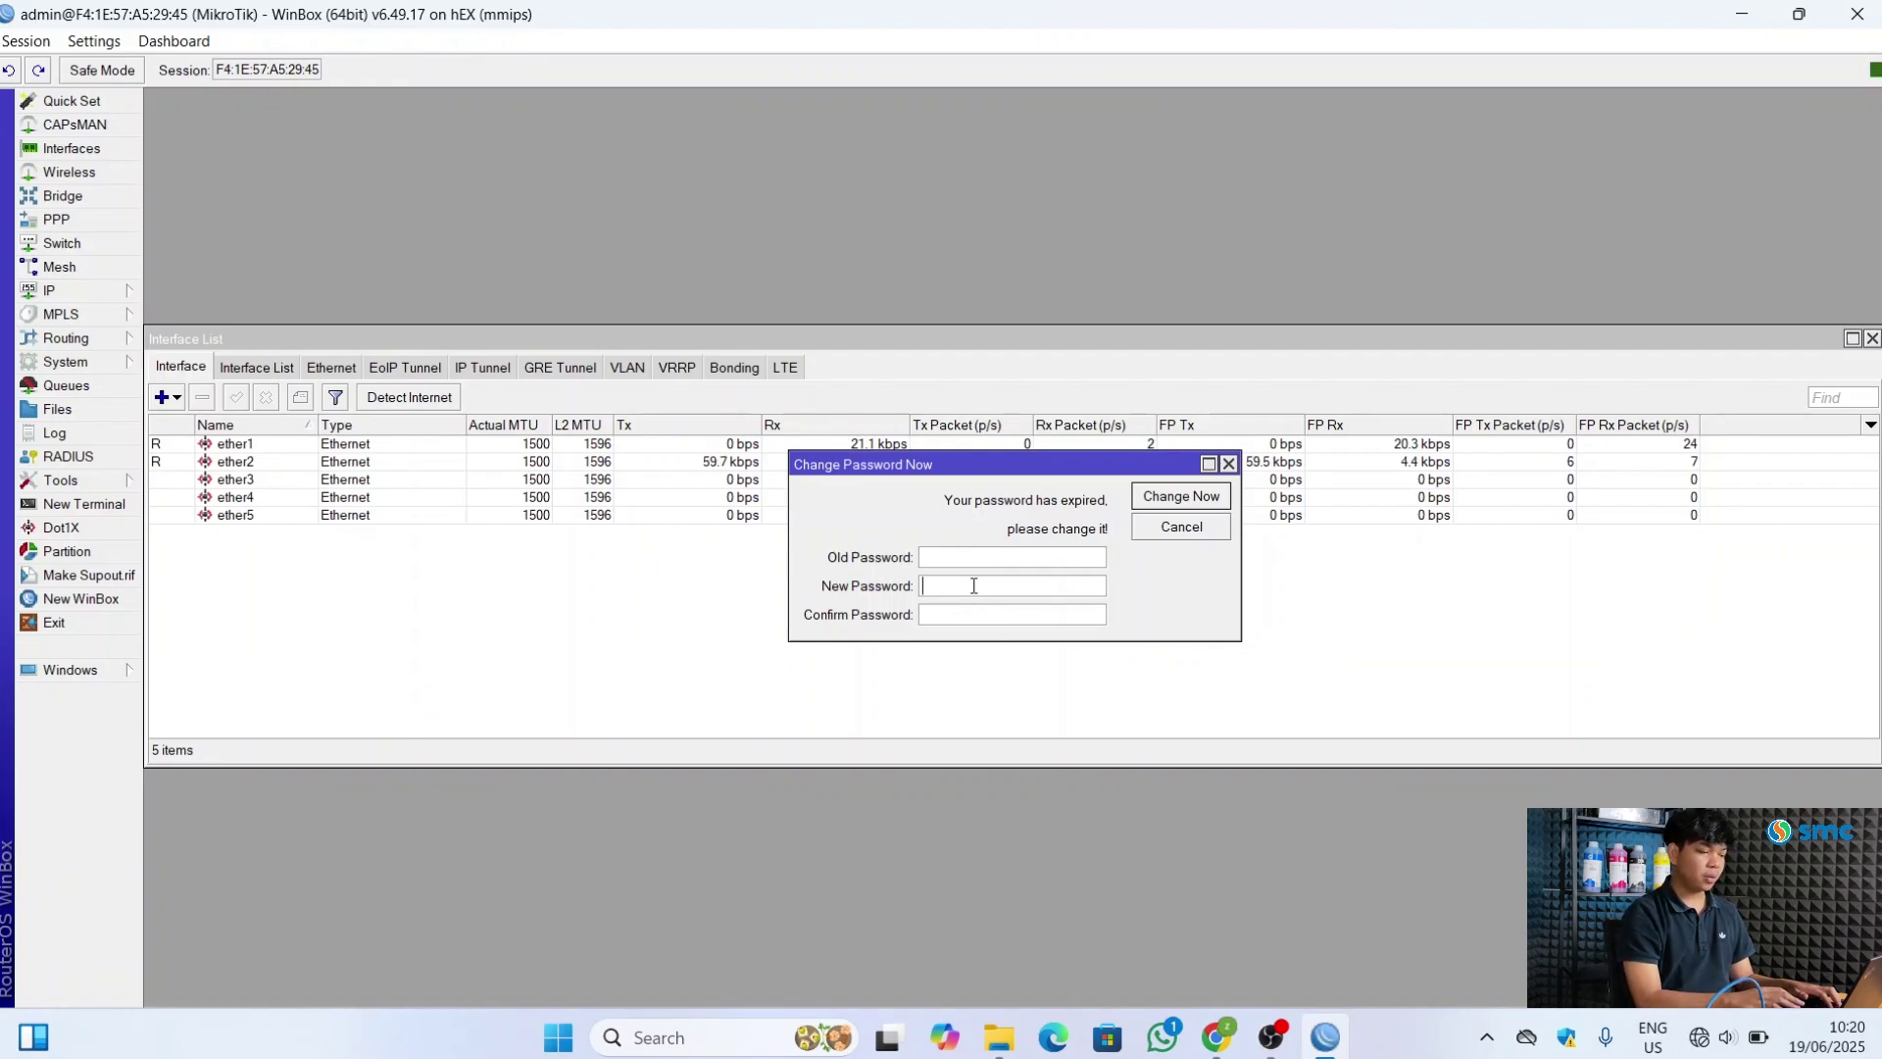
text(**)
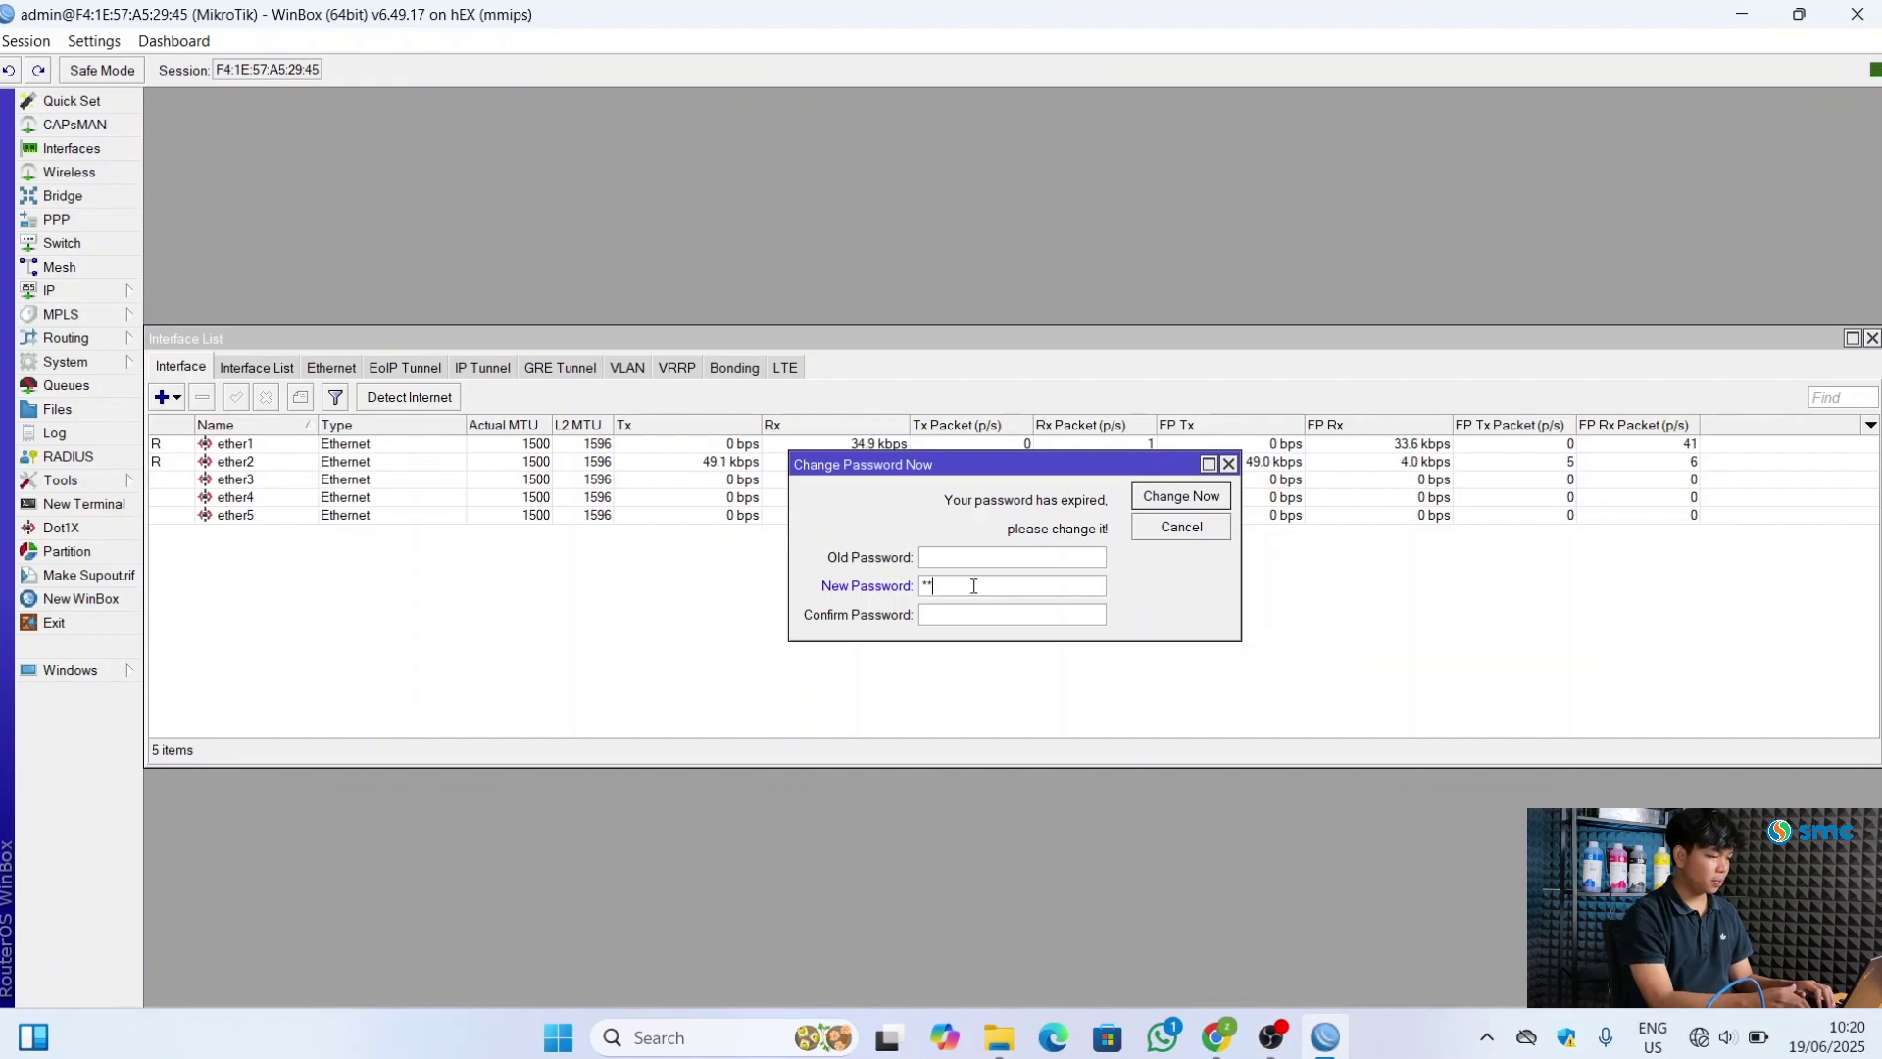
text(****)
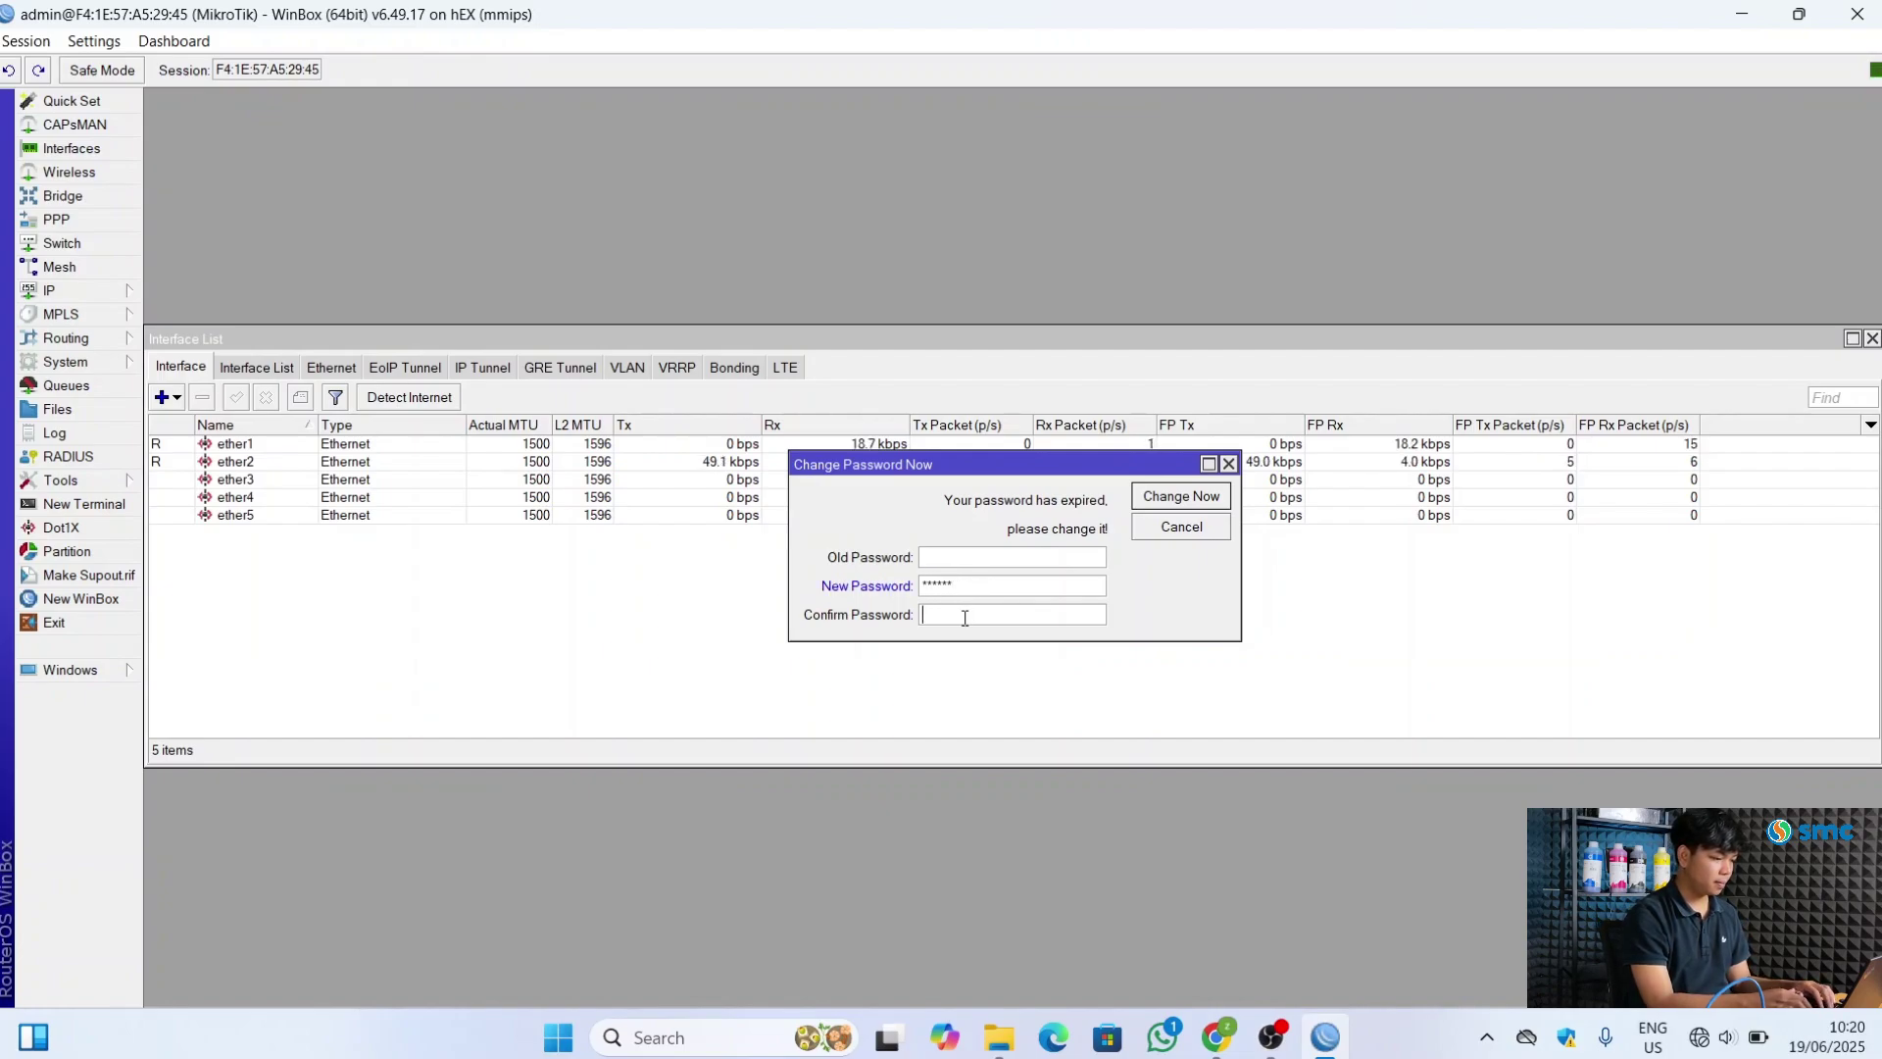
text(******)
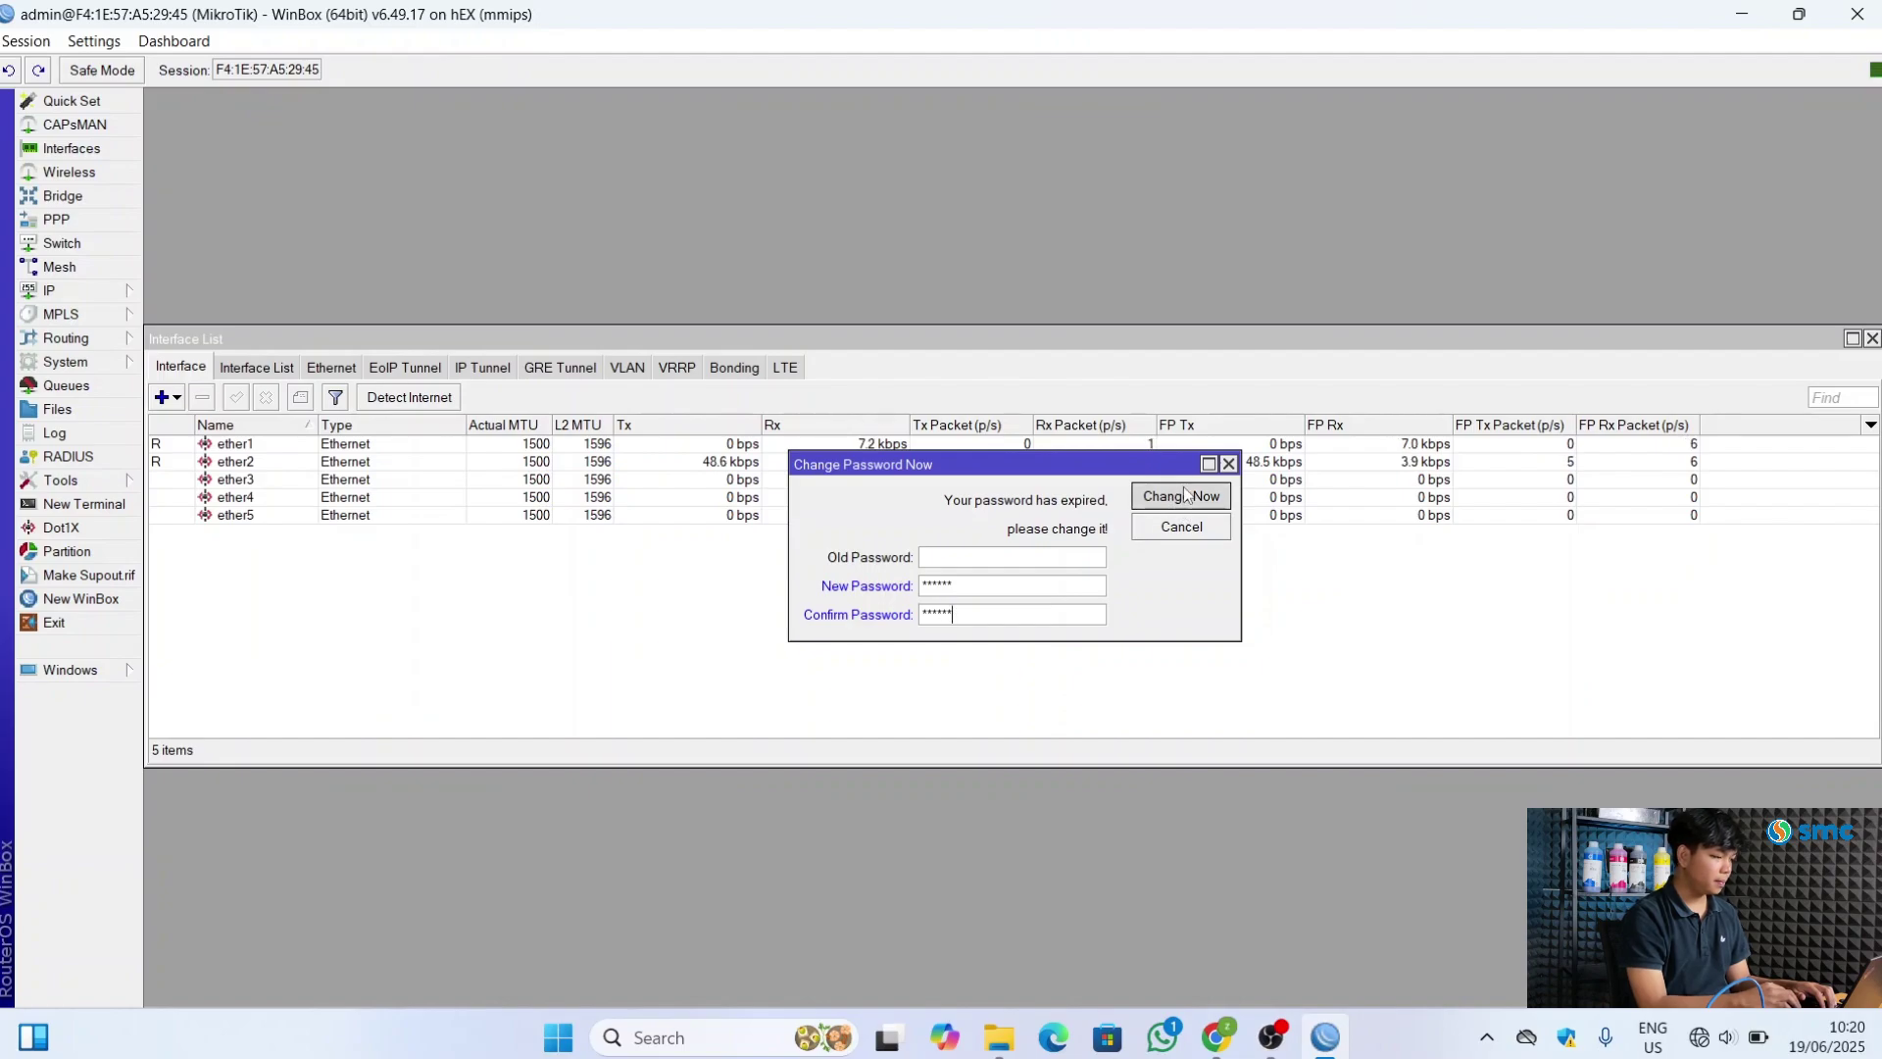
click(1183, 495)
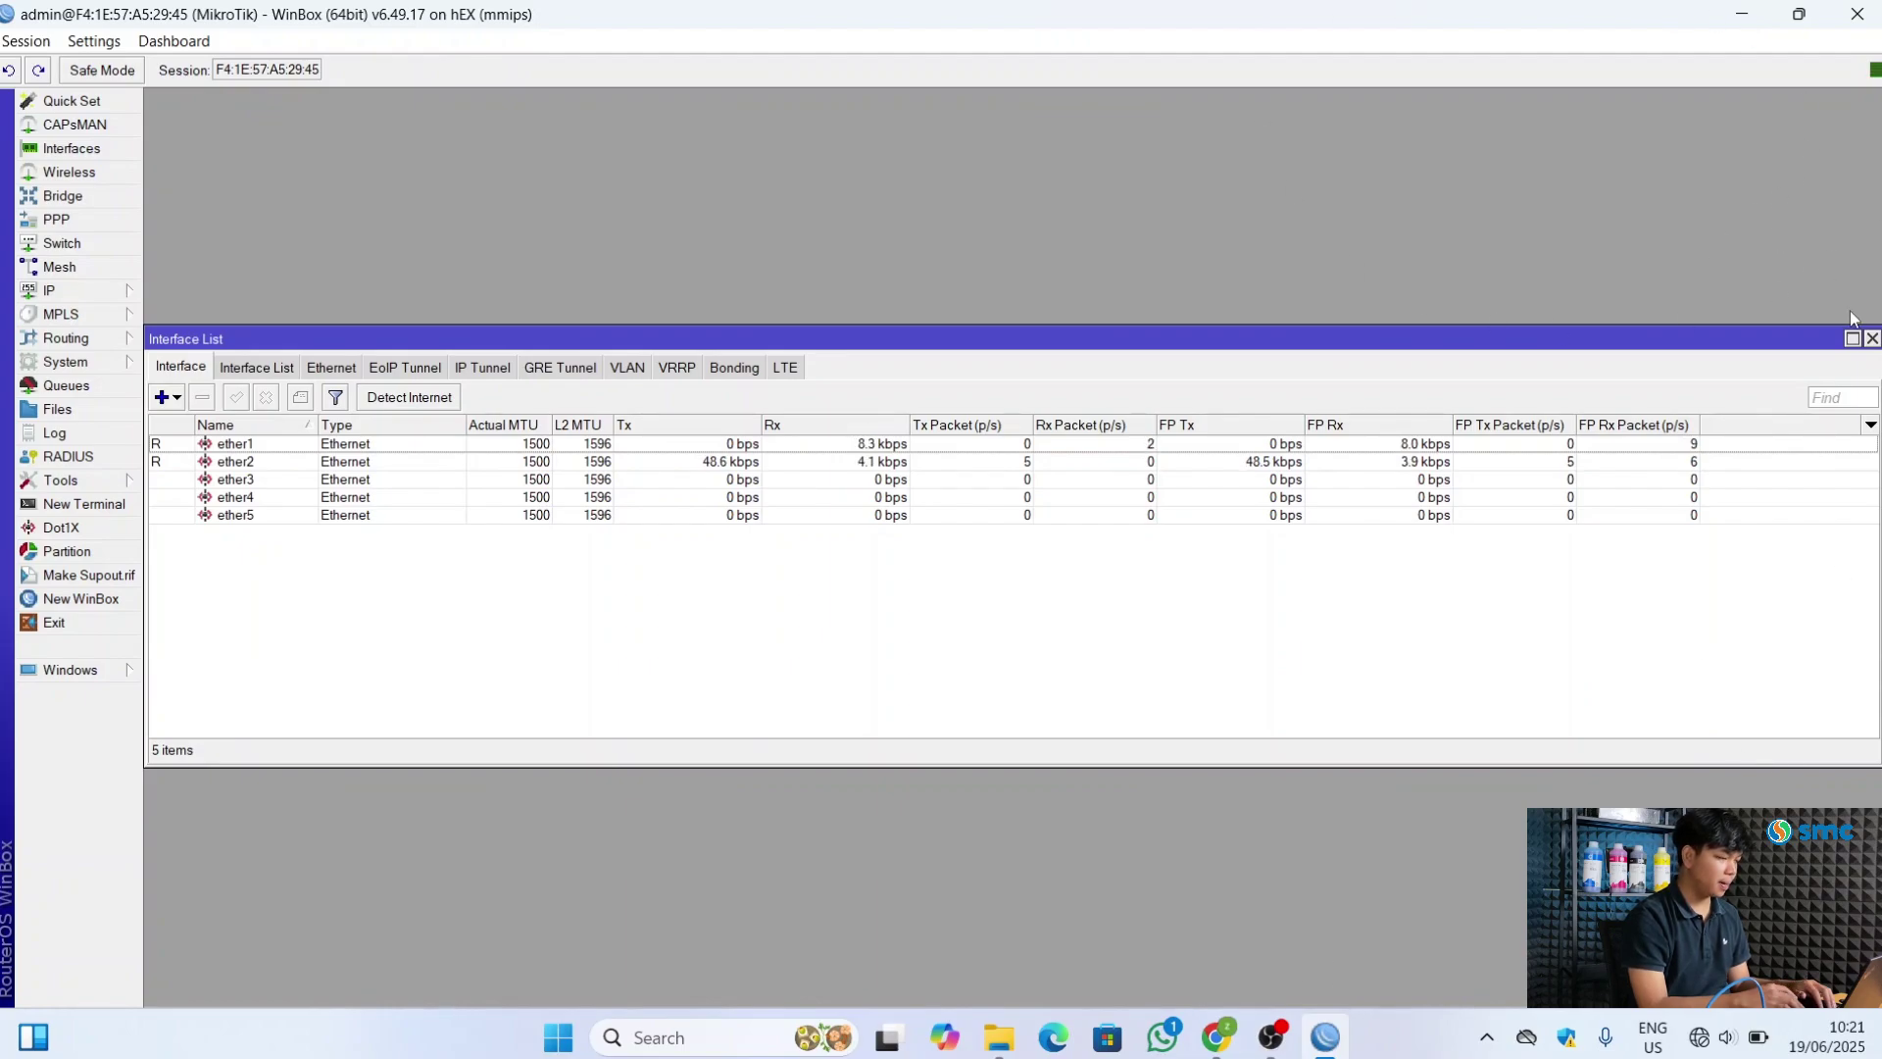
click(1872, 338)
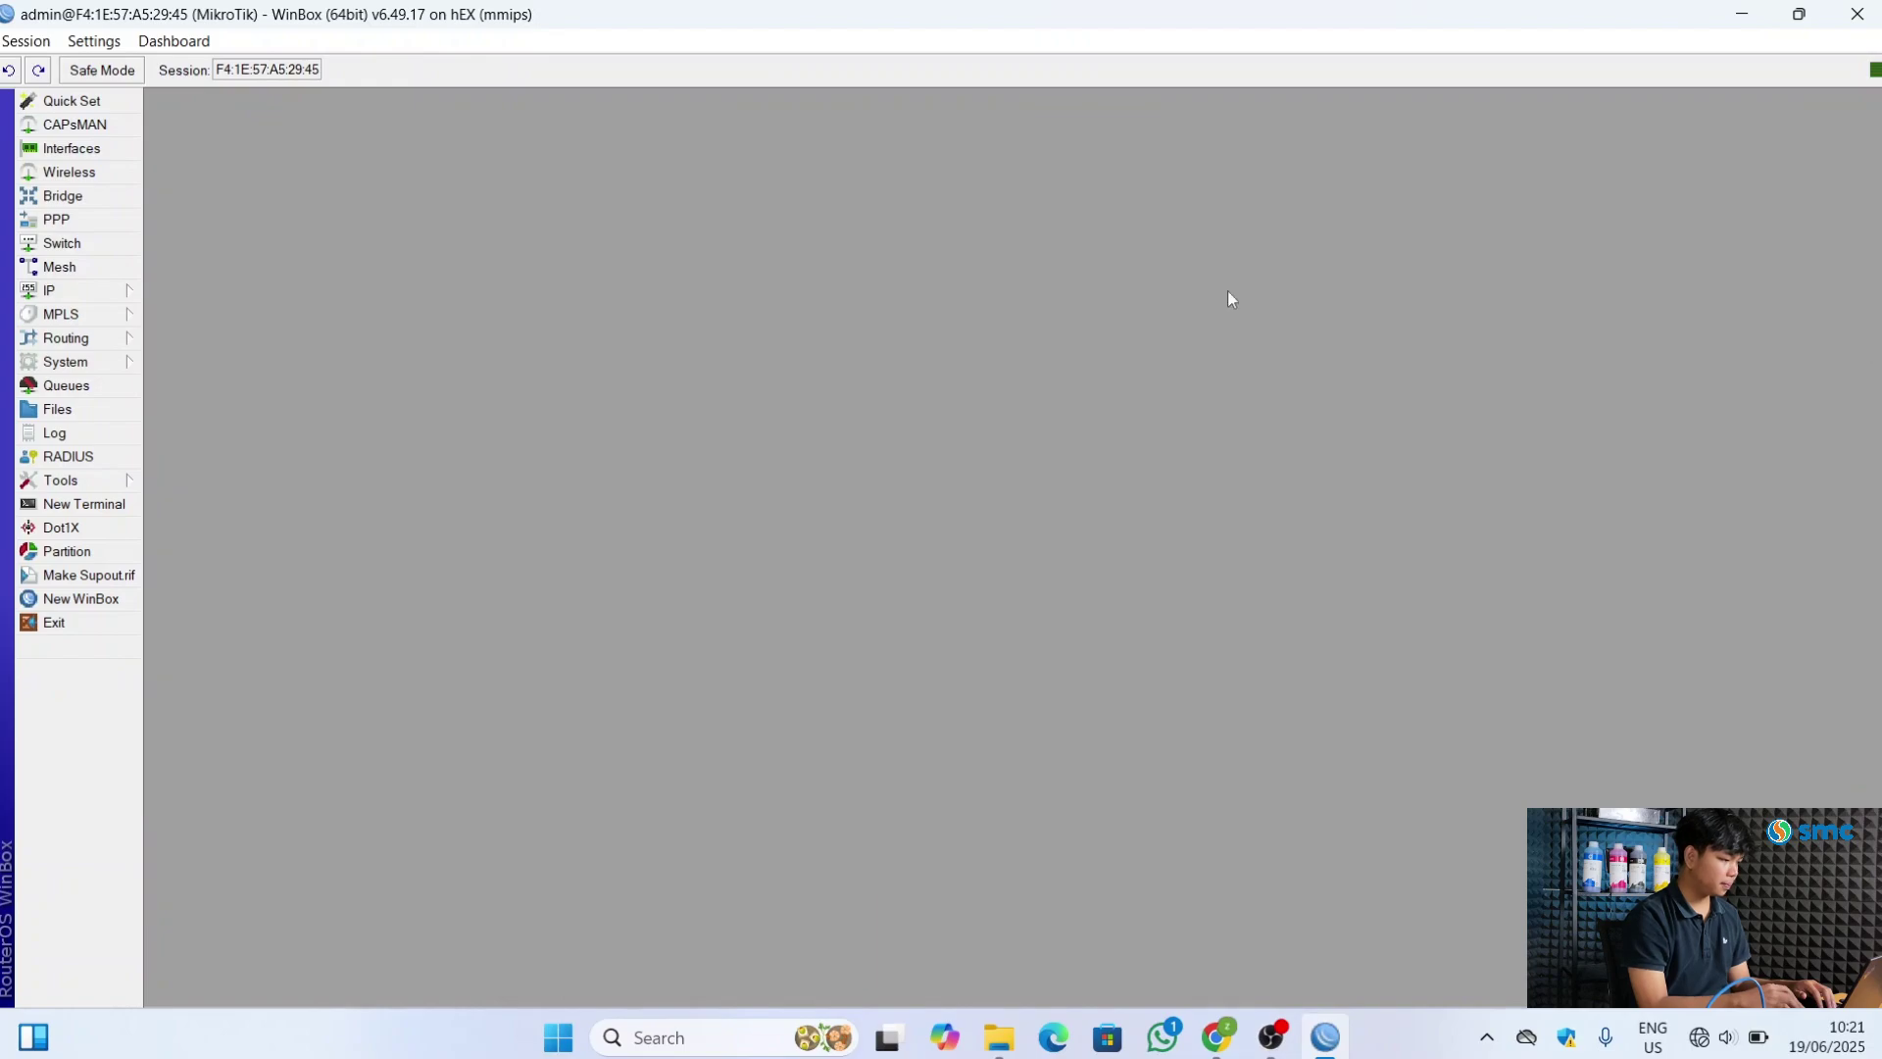
Rename ether1 to ether1_Internet in the interface list
click(78, 150)
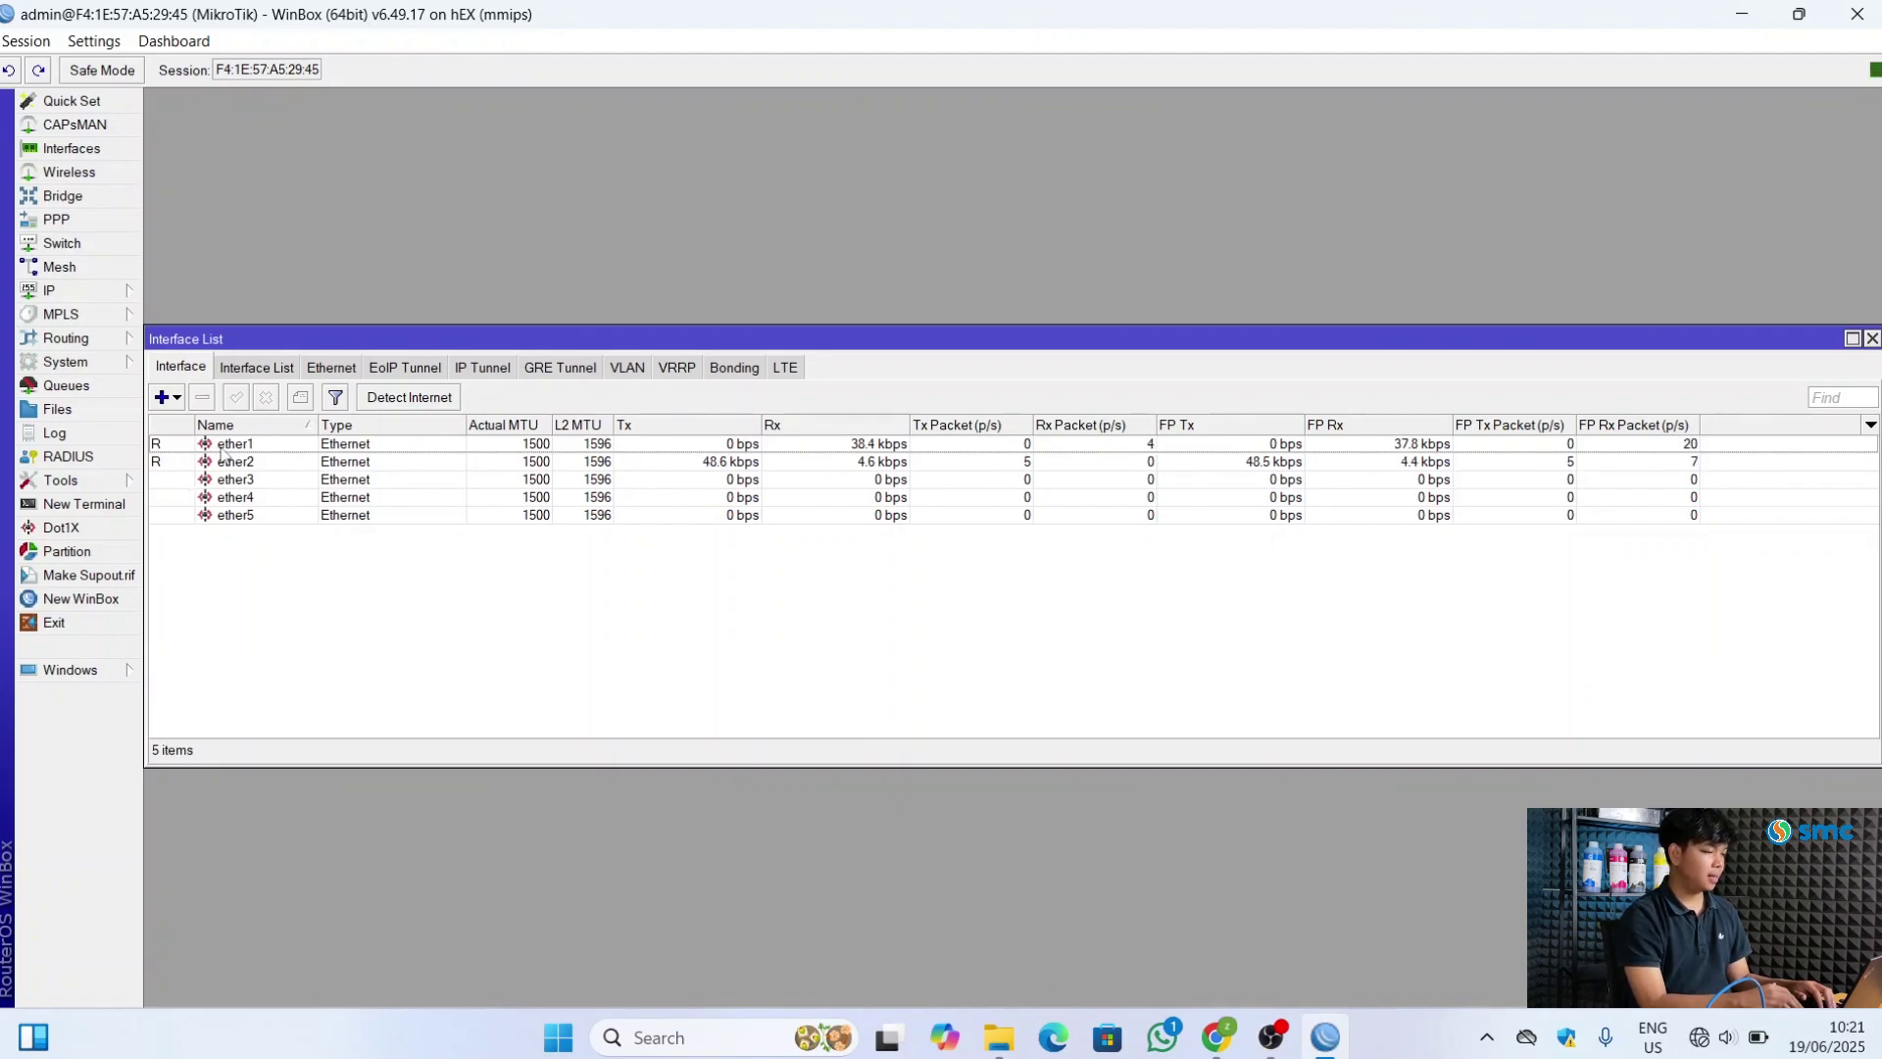
double_click(221, 449)
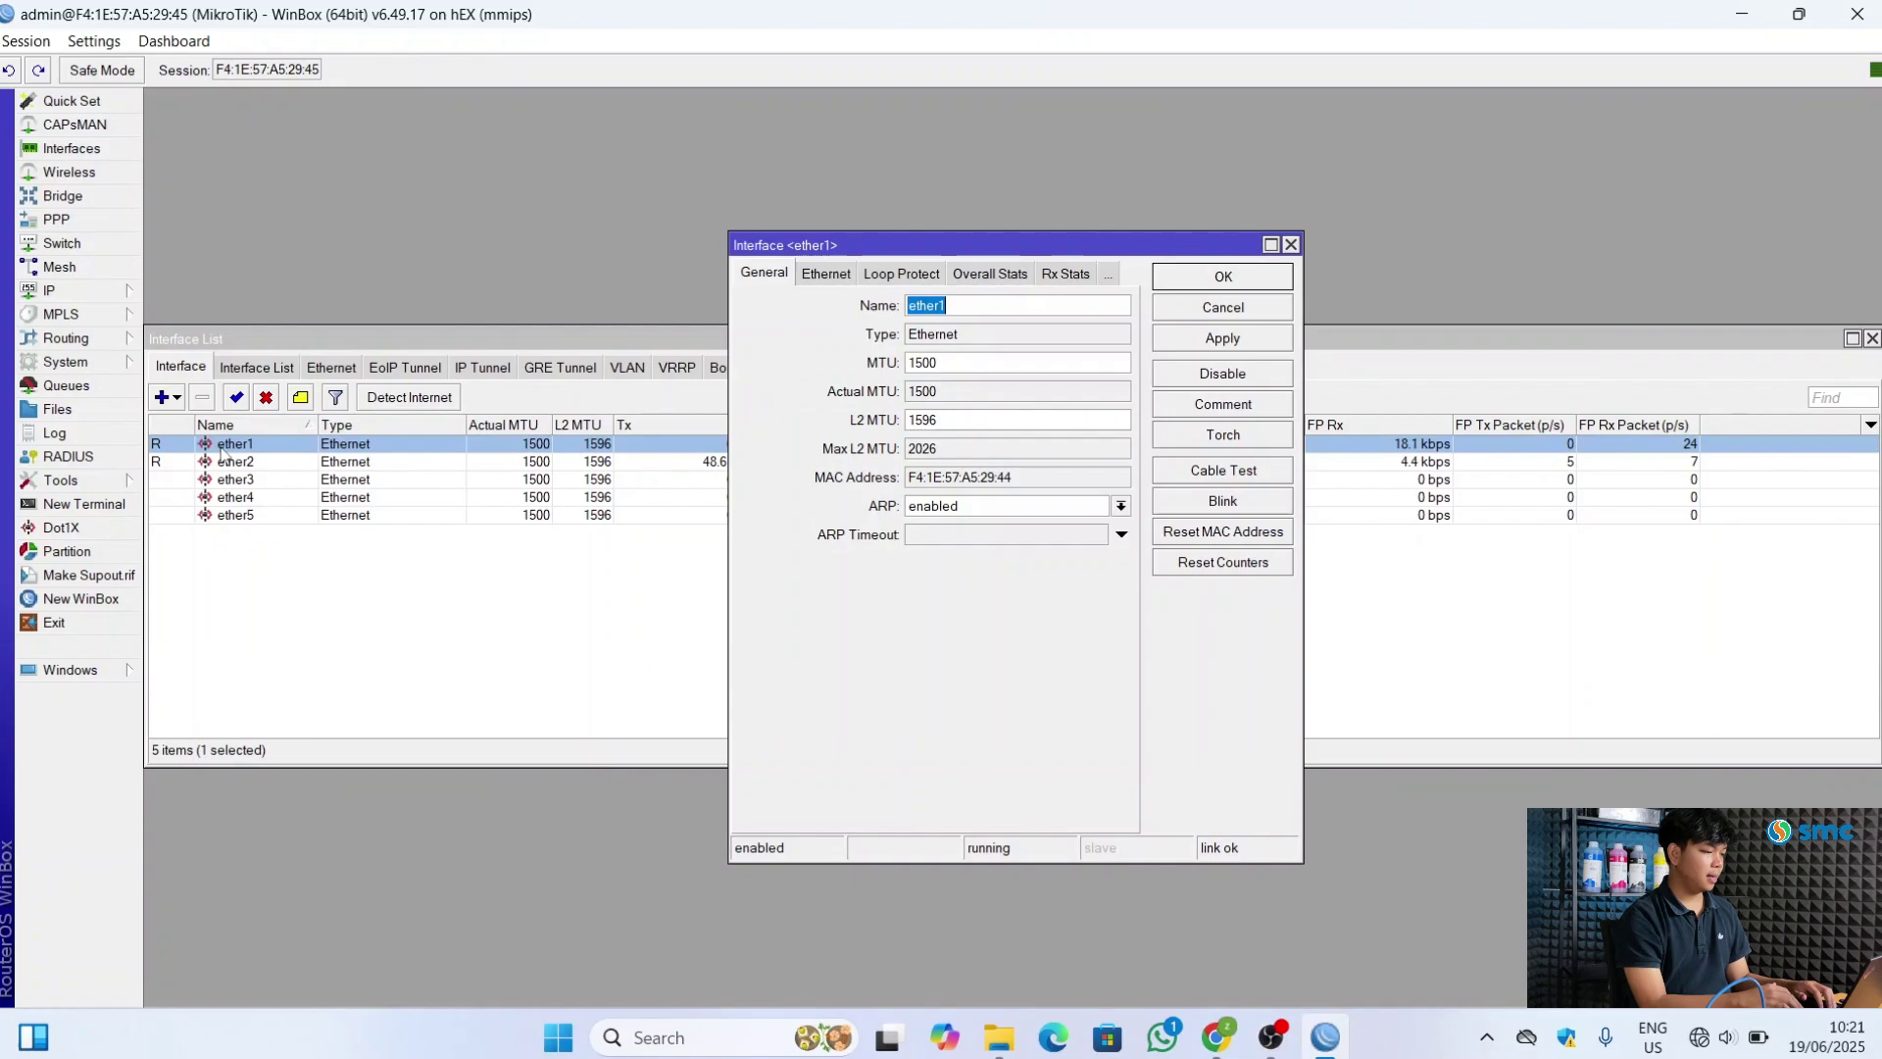
click(973, 310)
text(_)
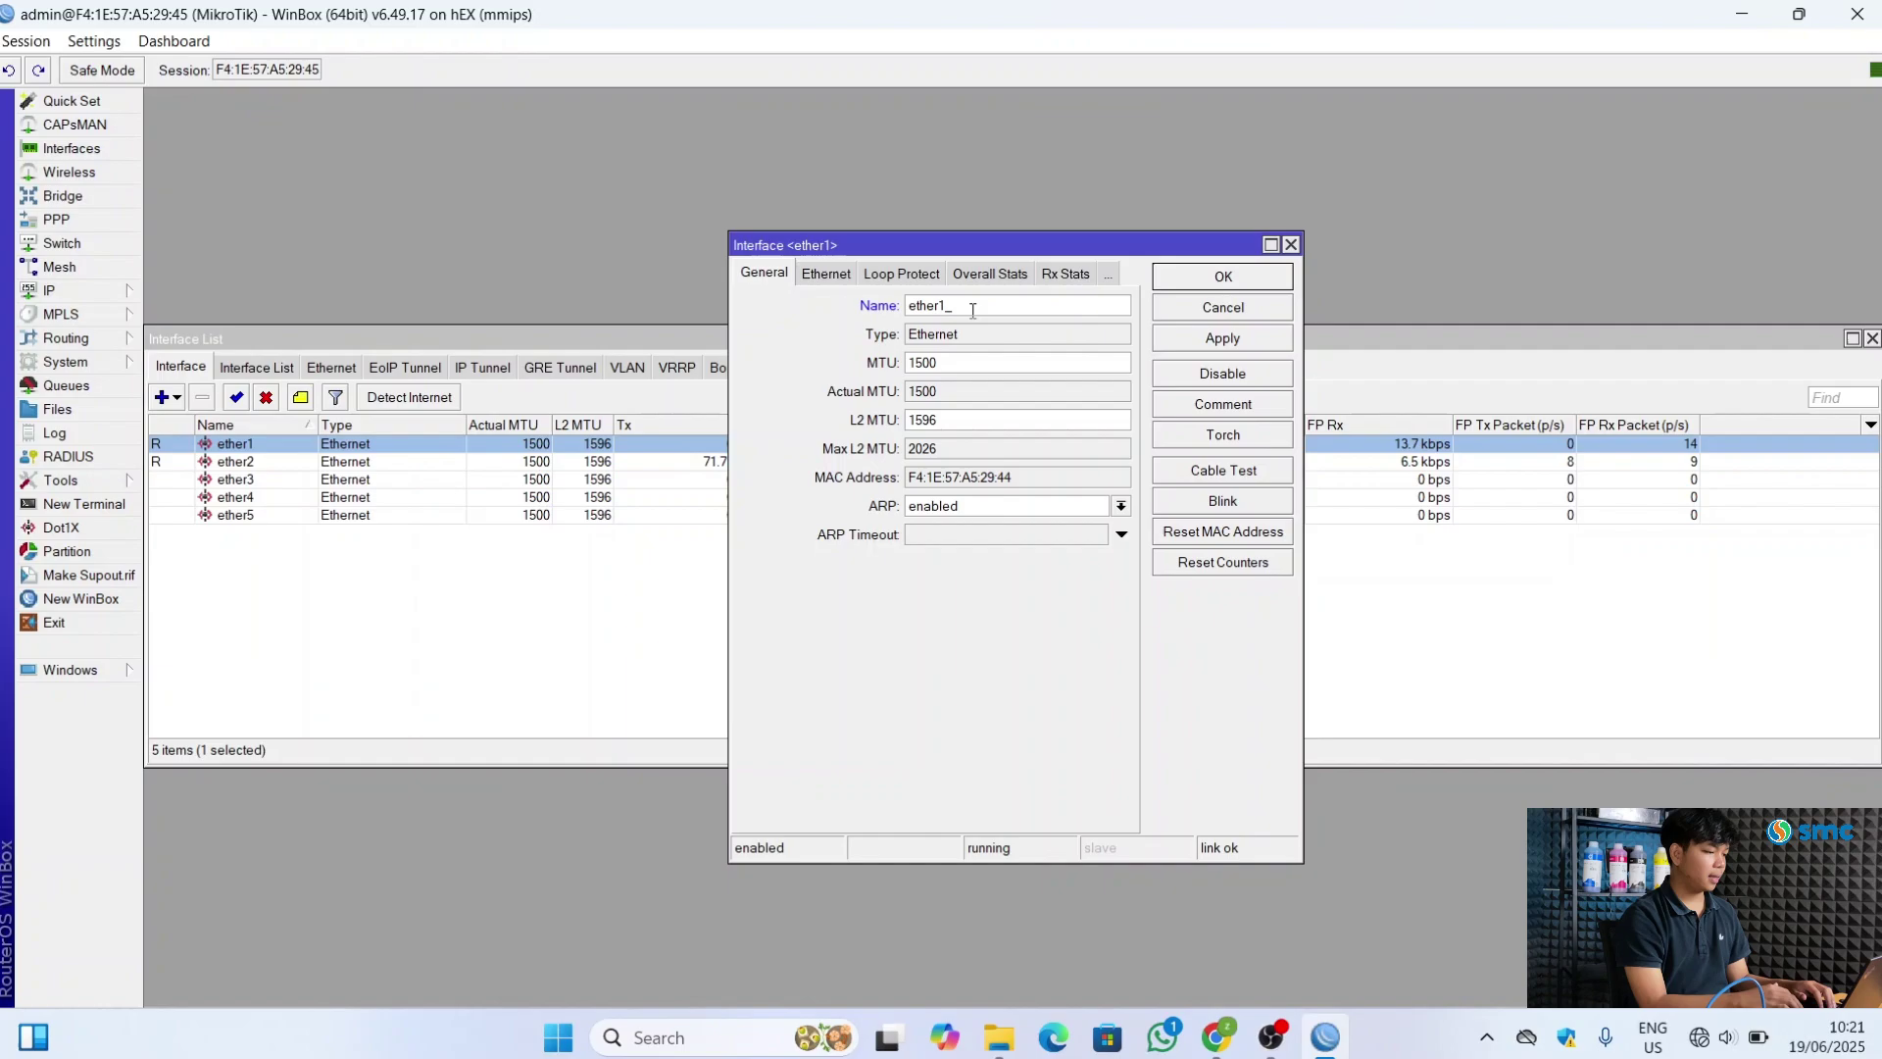
text(Internet)
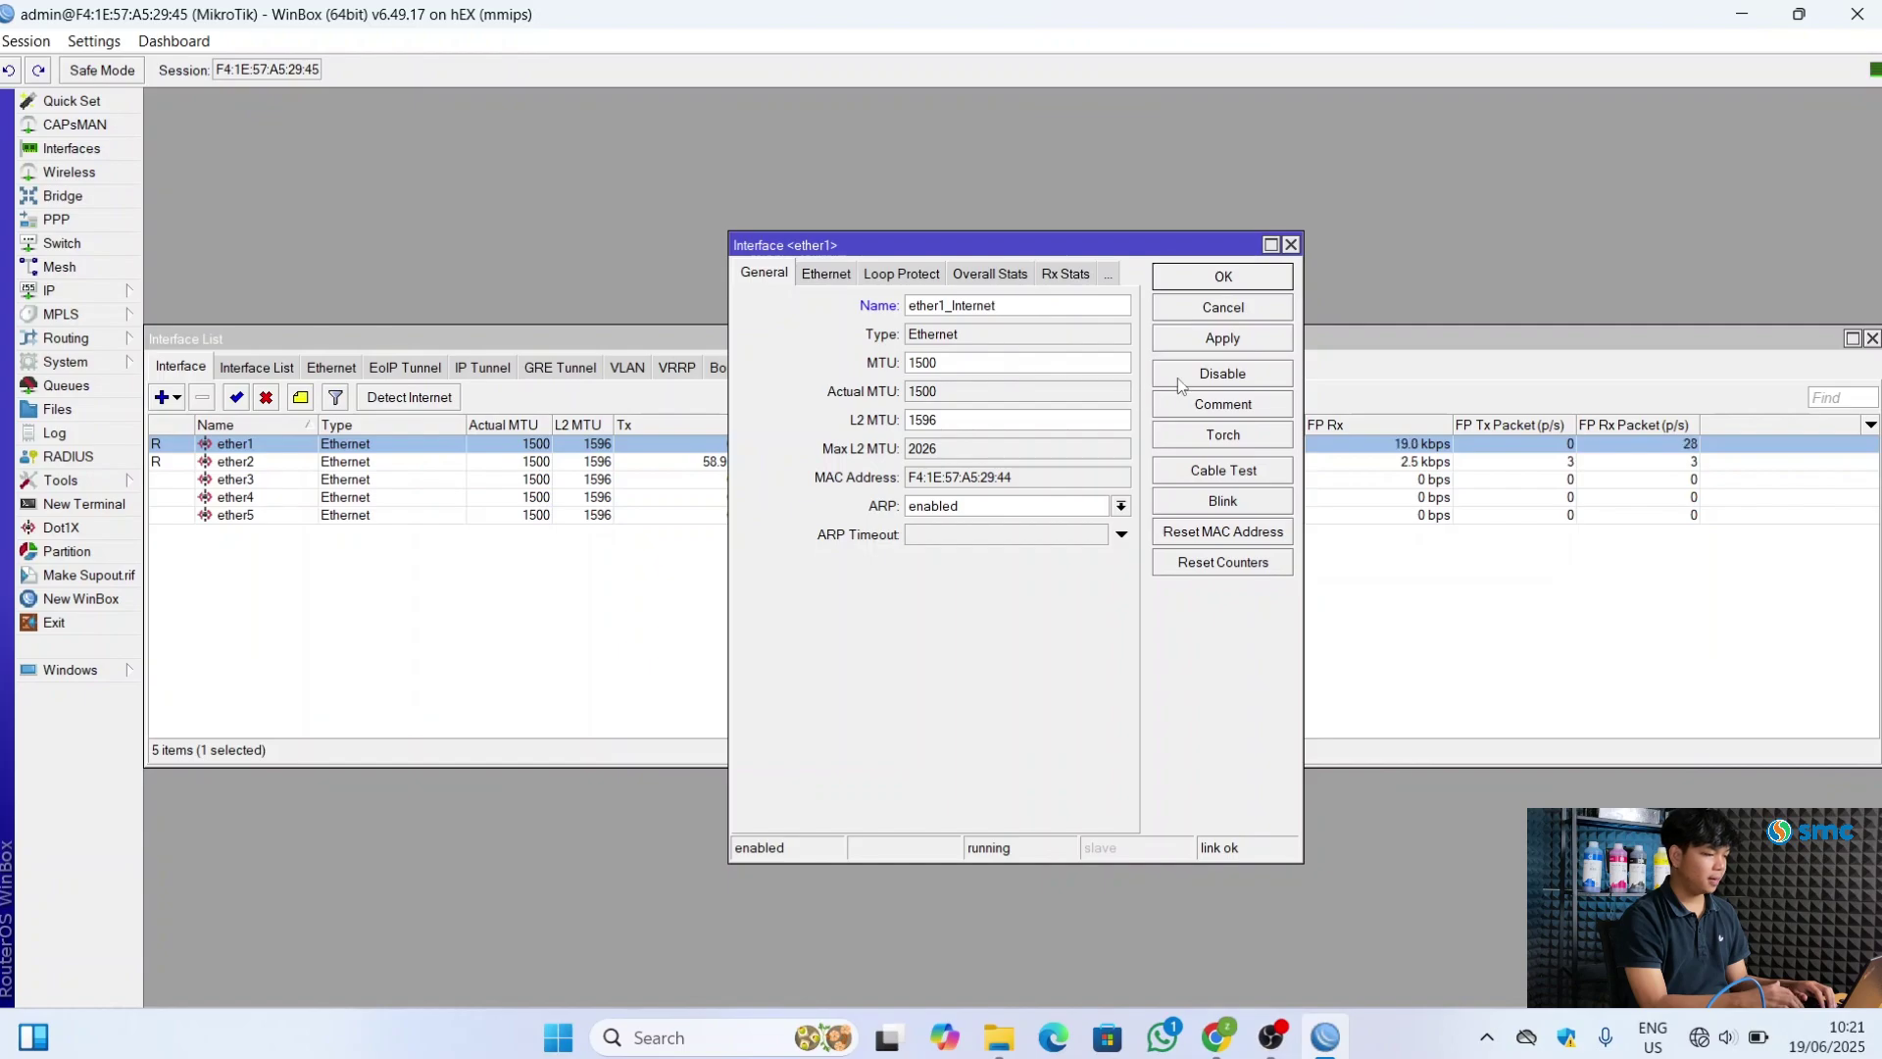
click(1215, 341)
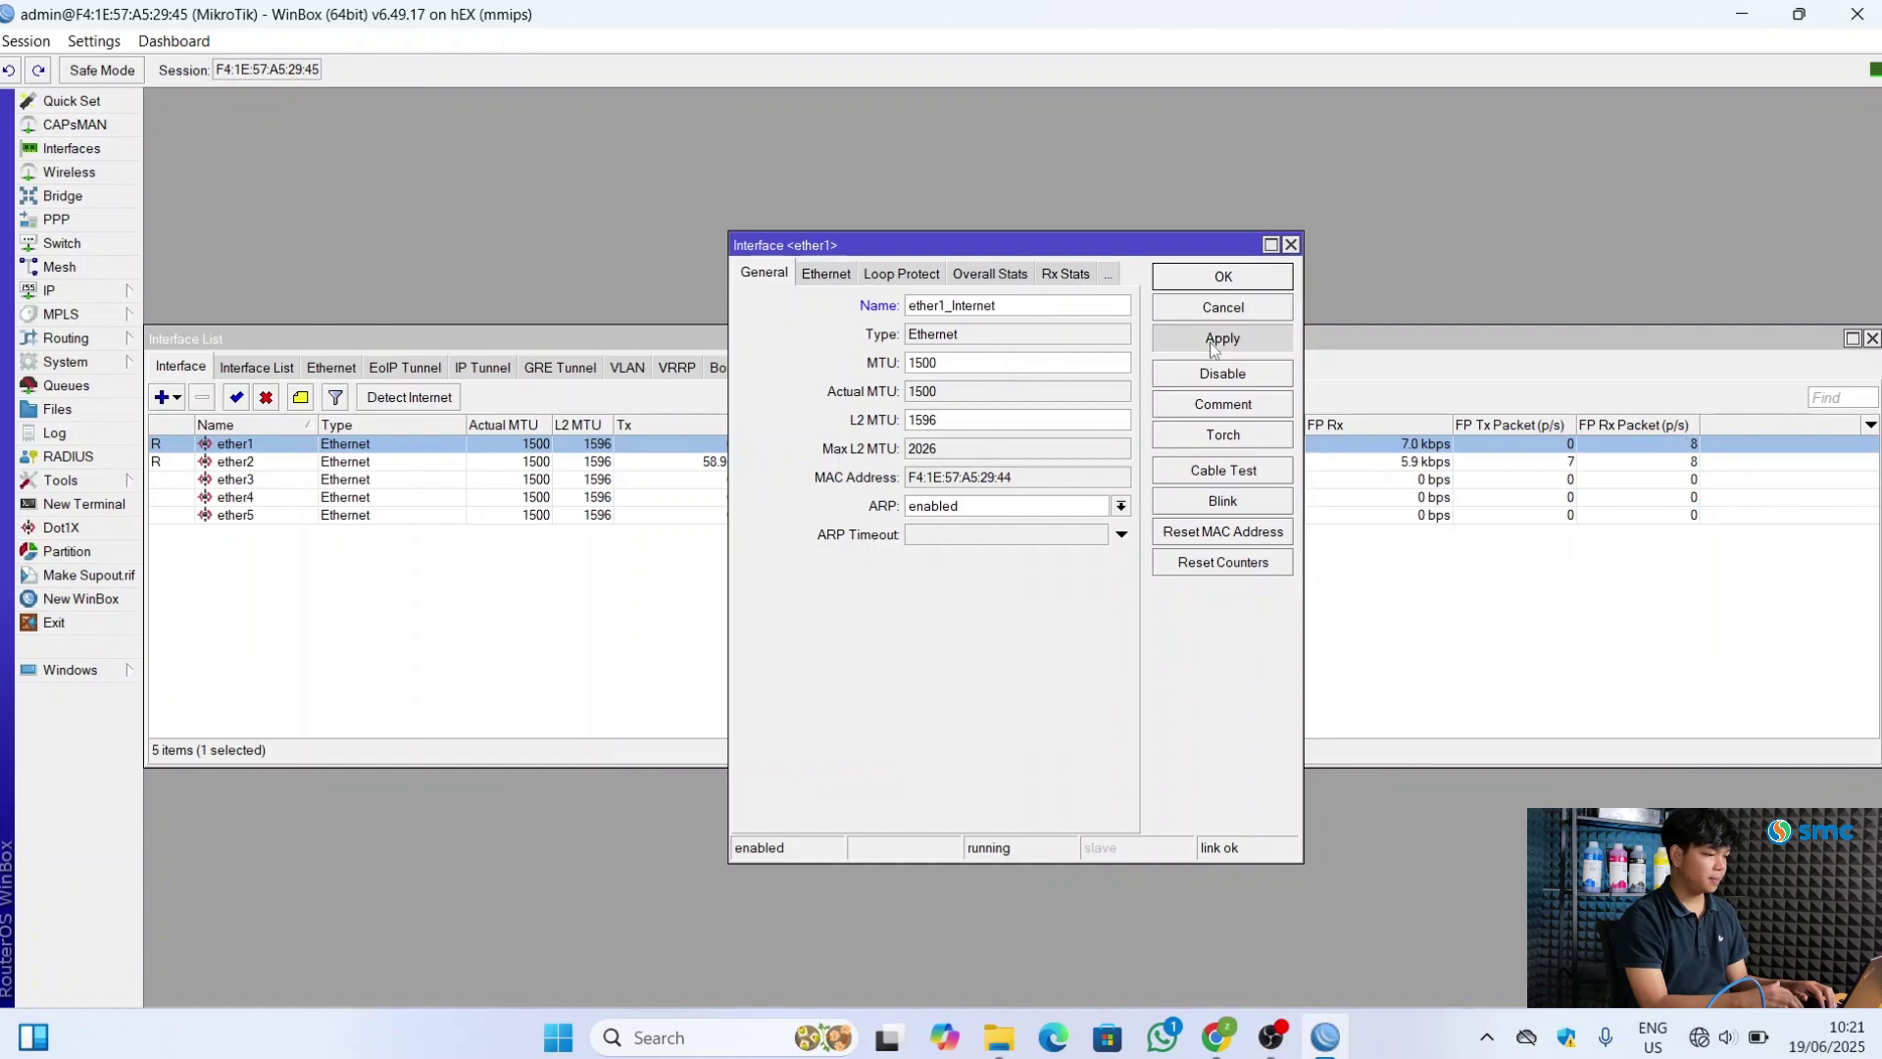
click(1237, 276)
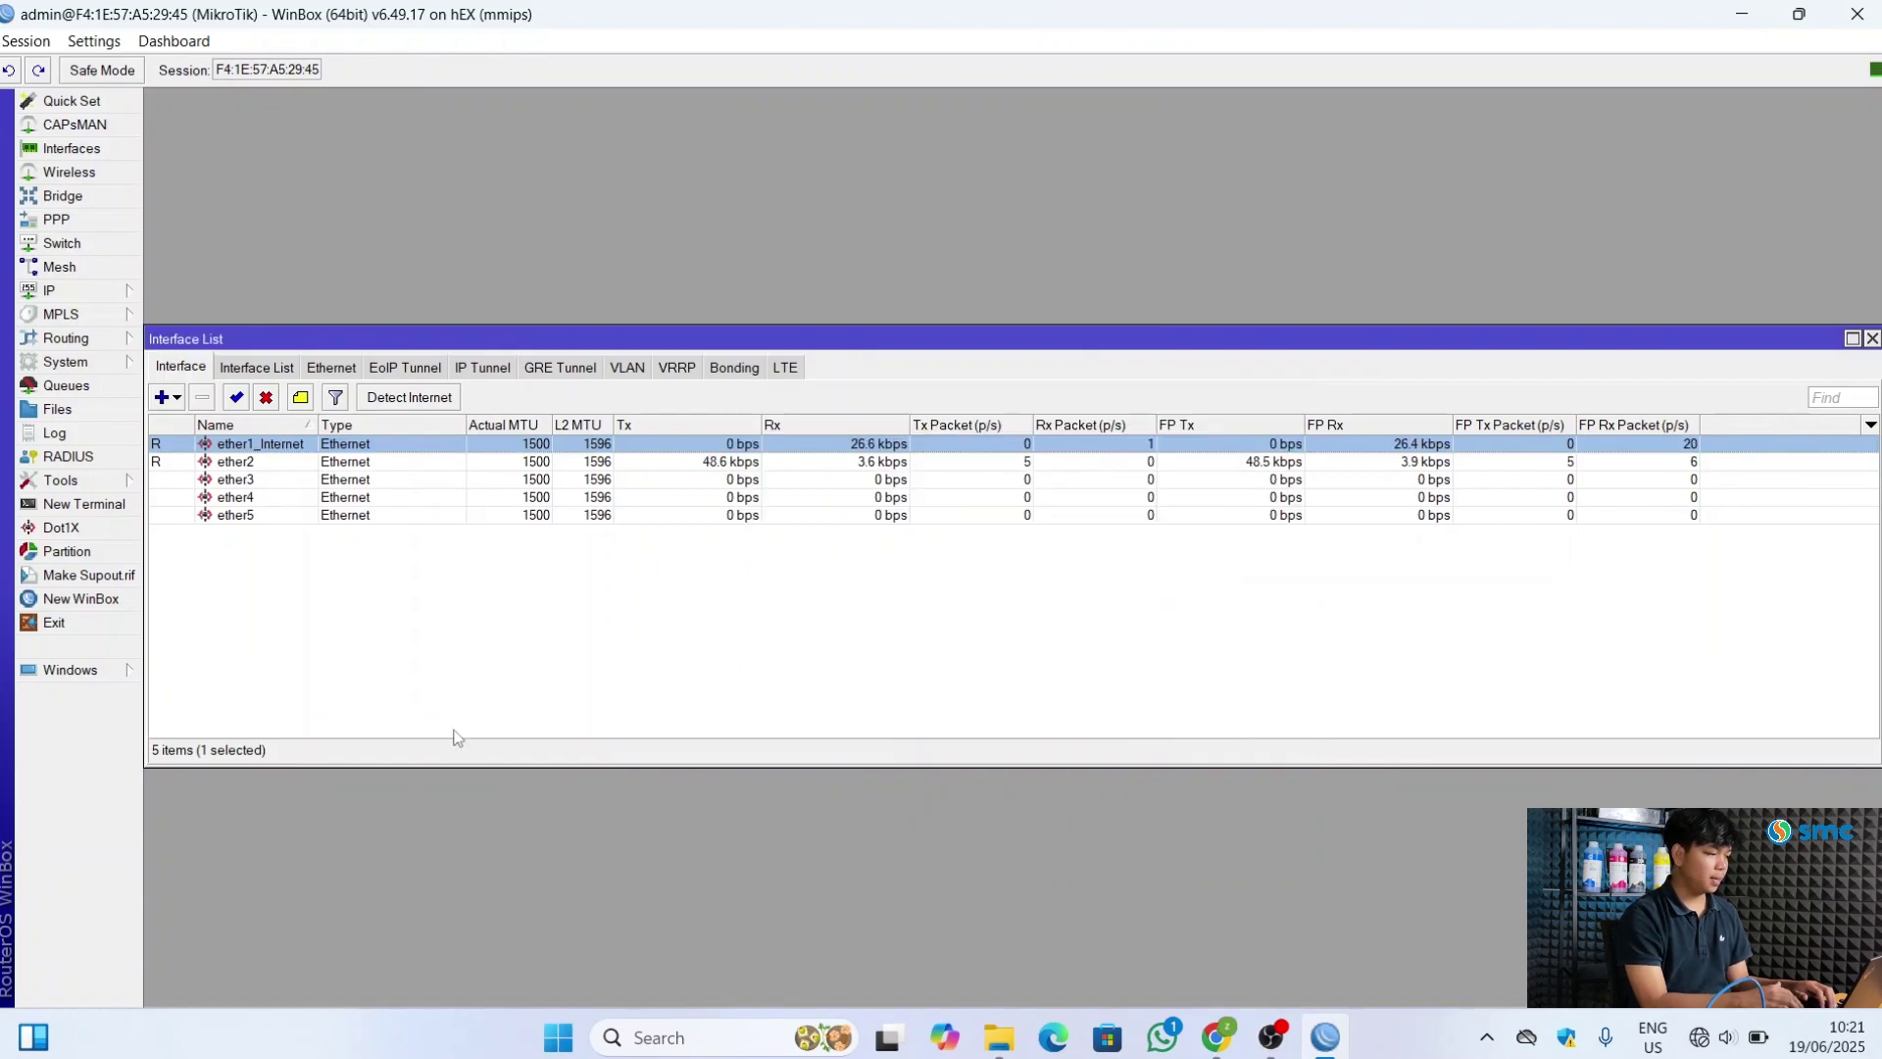
click(382, 627)
Rename ether2 to ether2_LAN and ether3 to ether3_Office
double_click(274, 464)
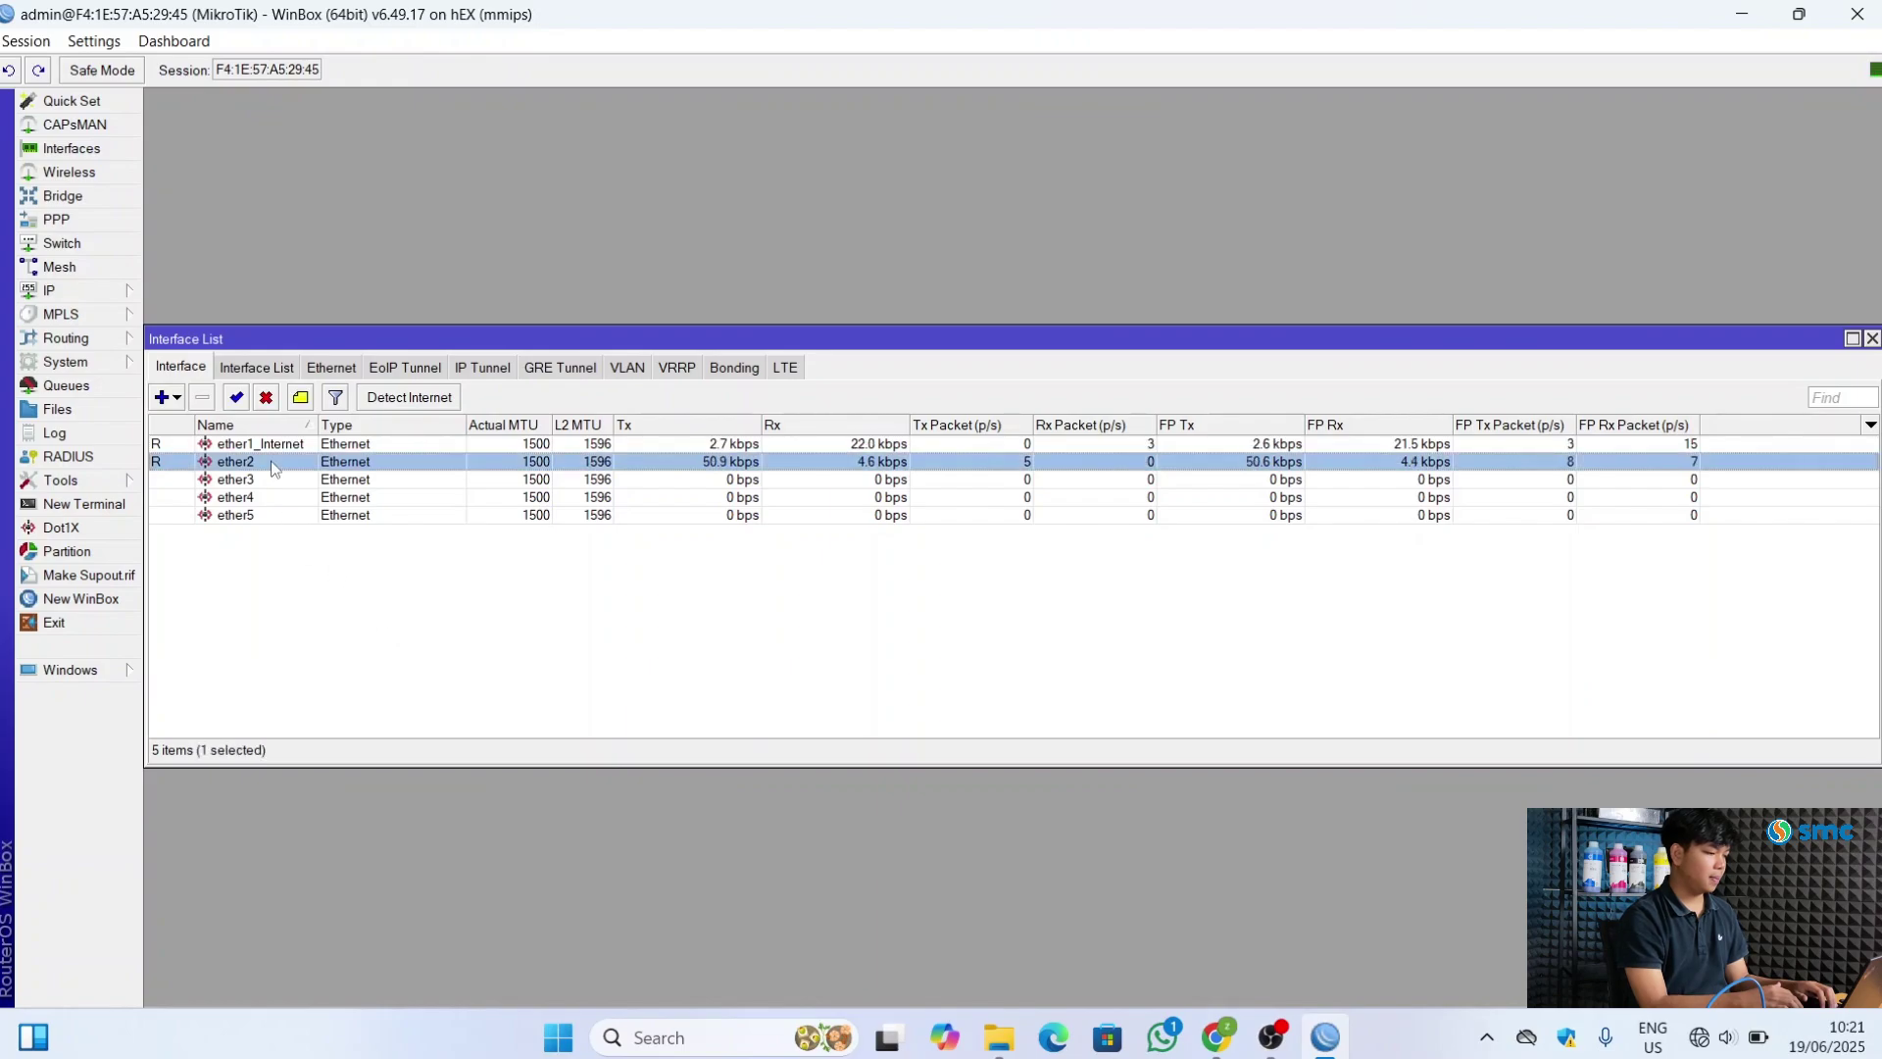
click(969, 305)
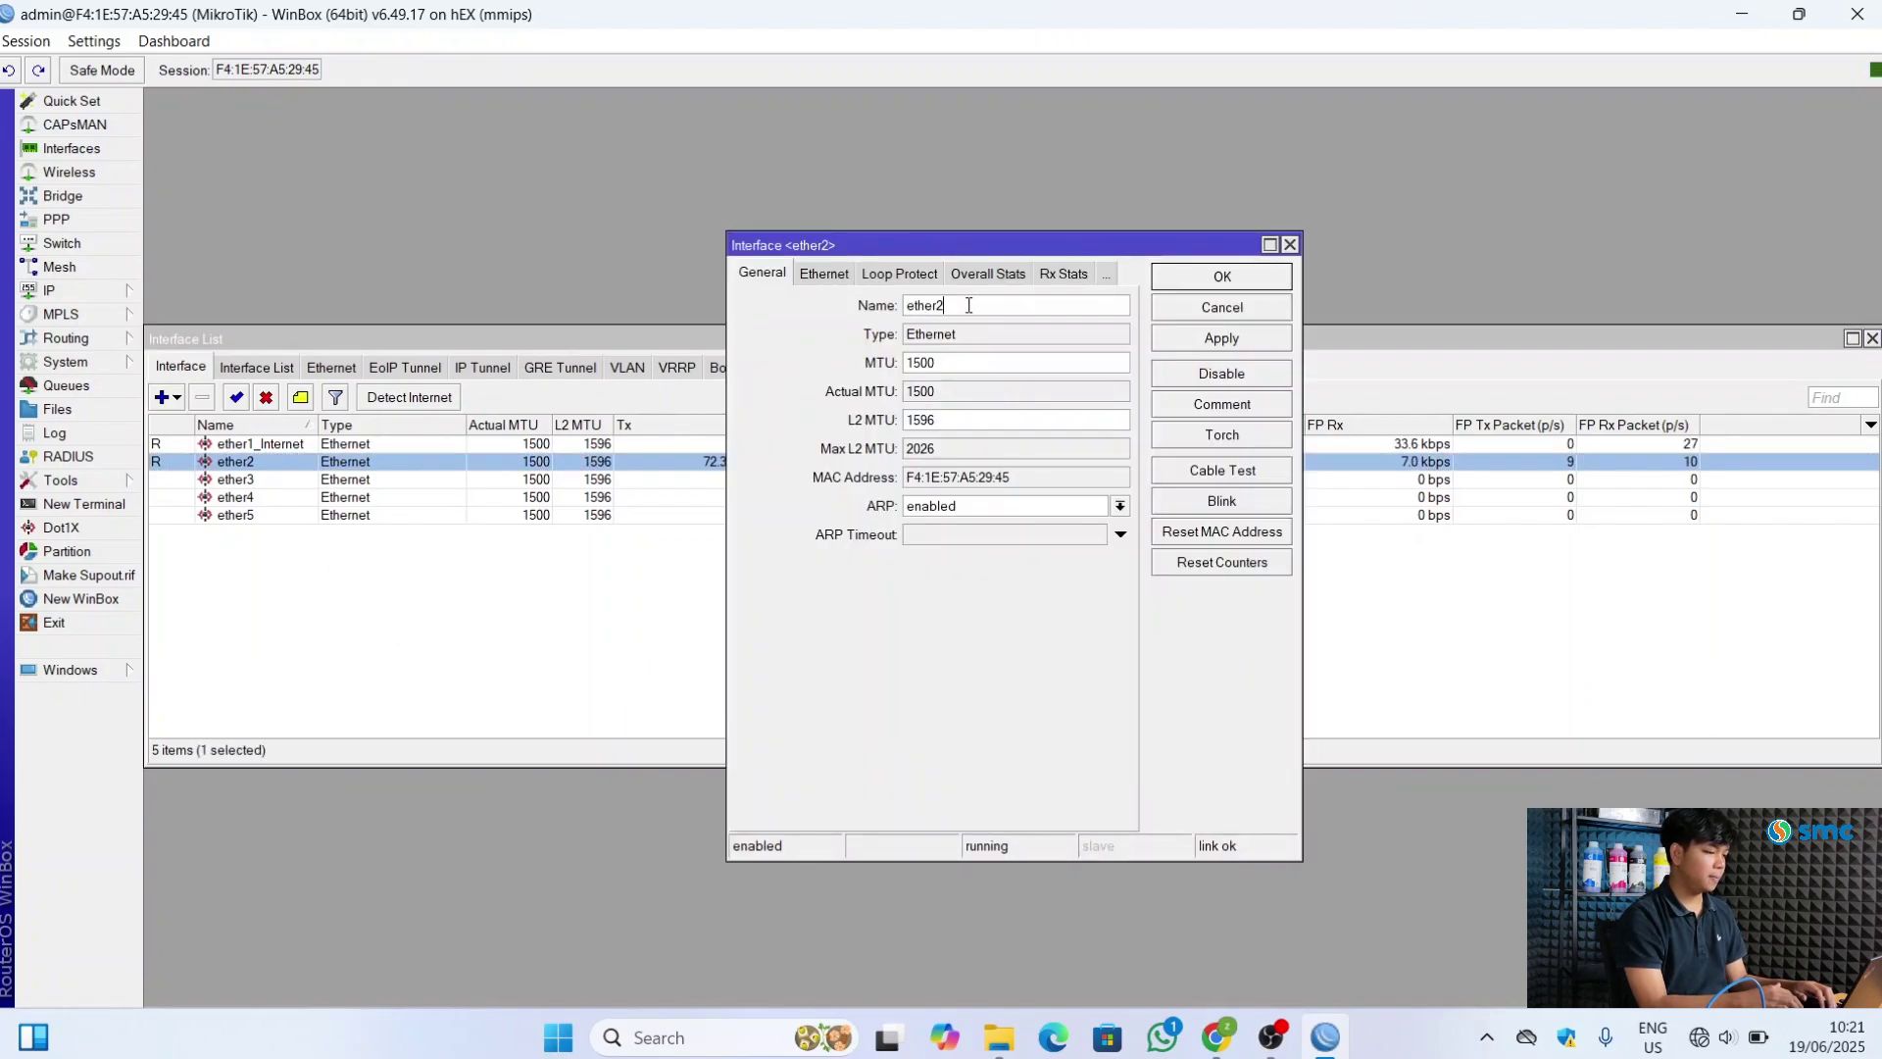
text(_LAN)
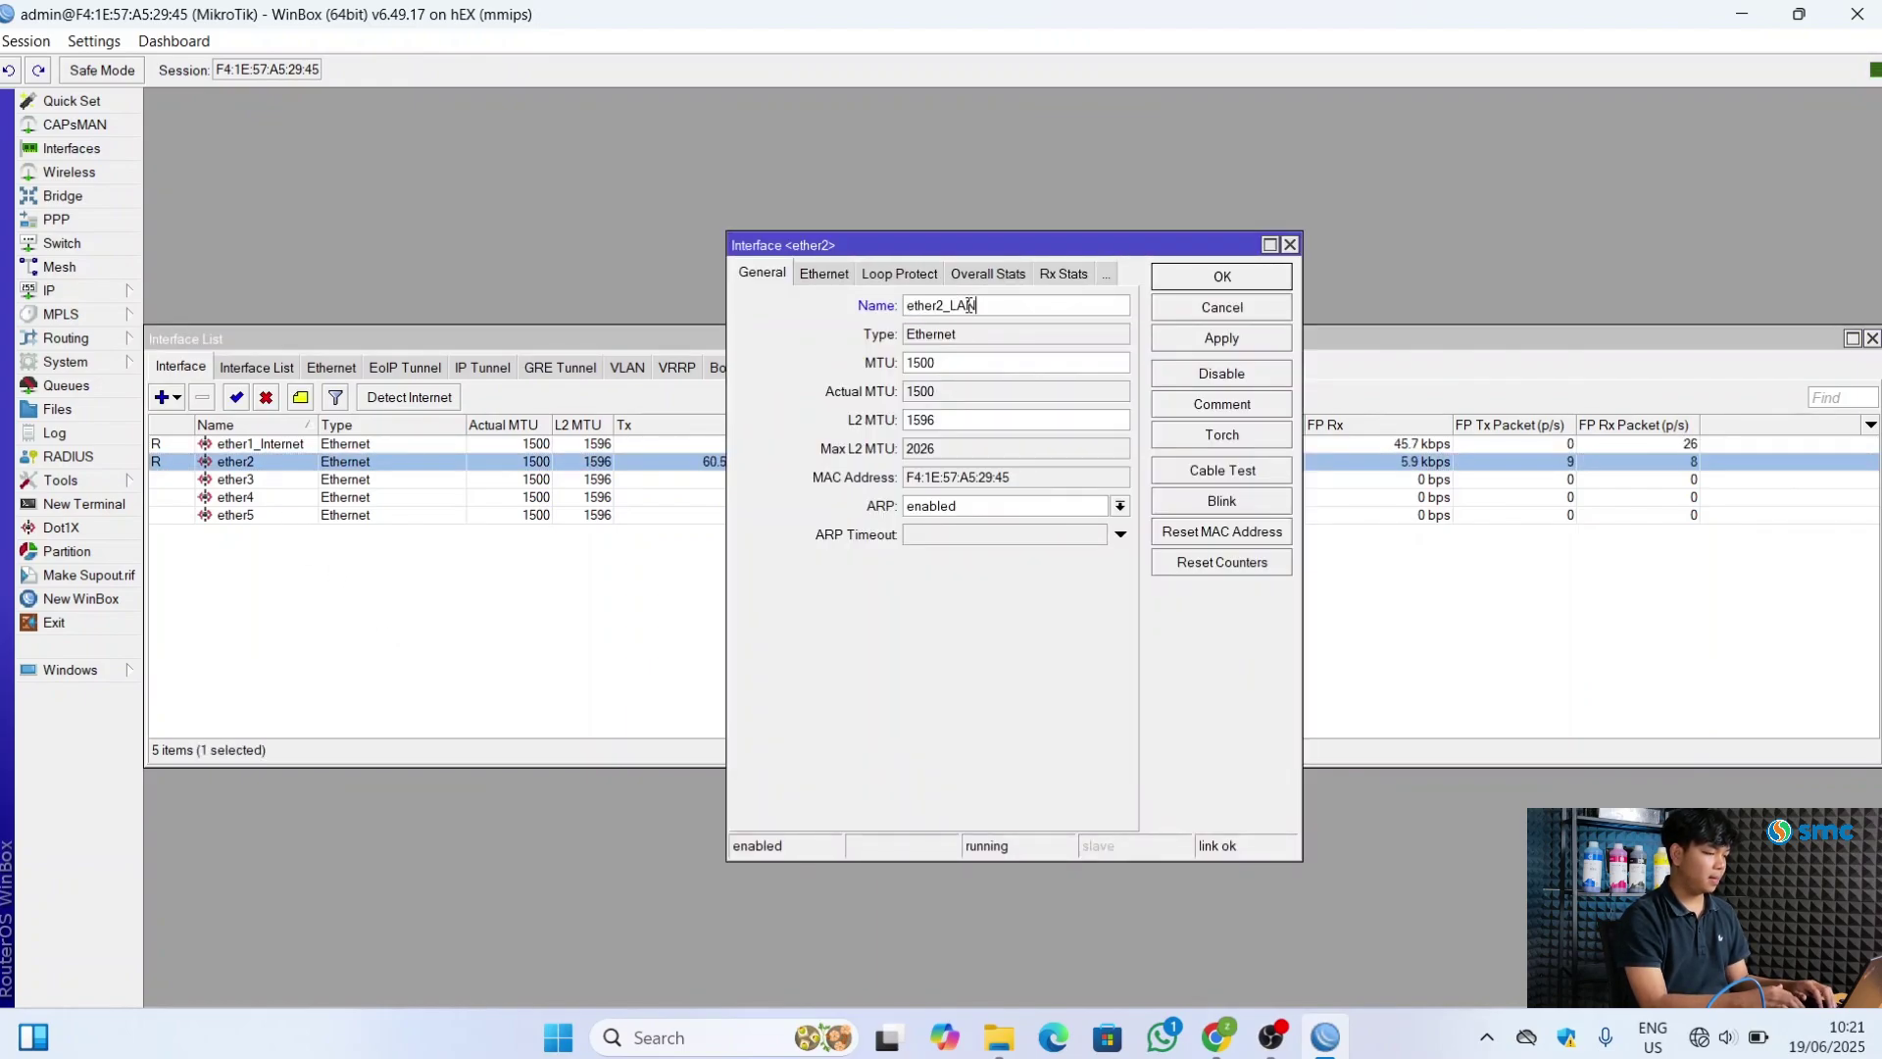
click(1208, 340)
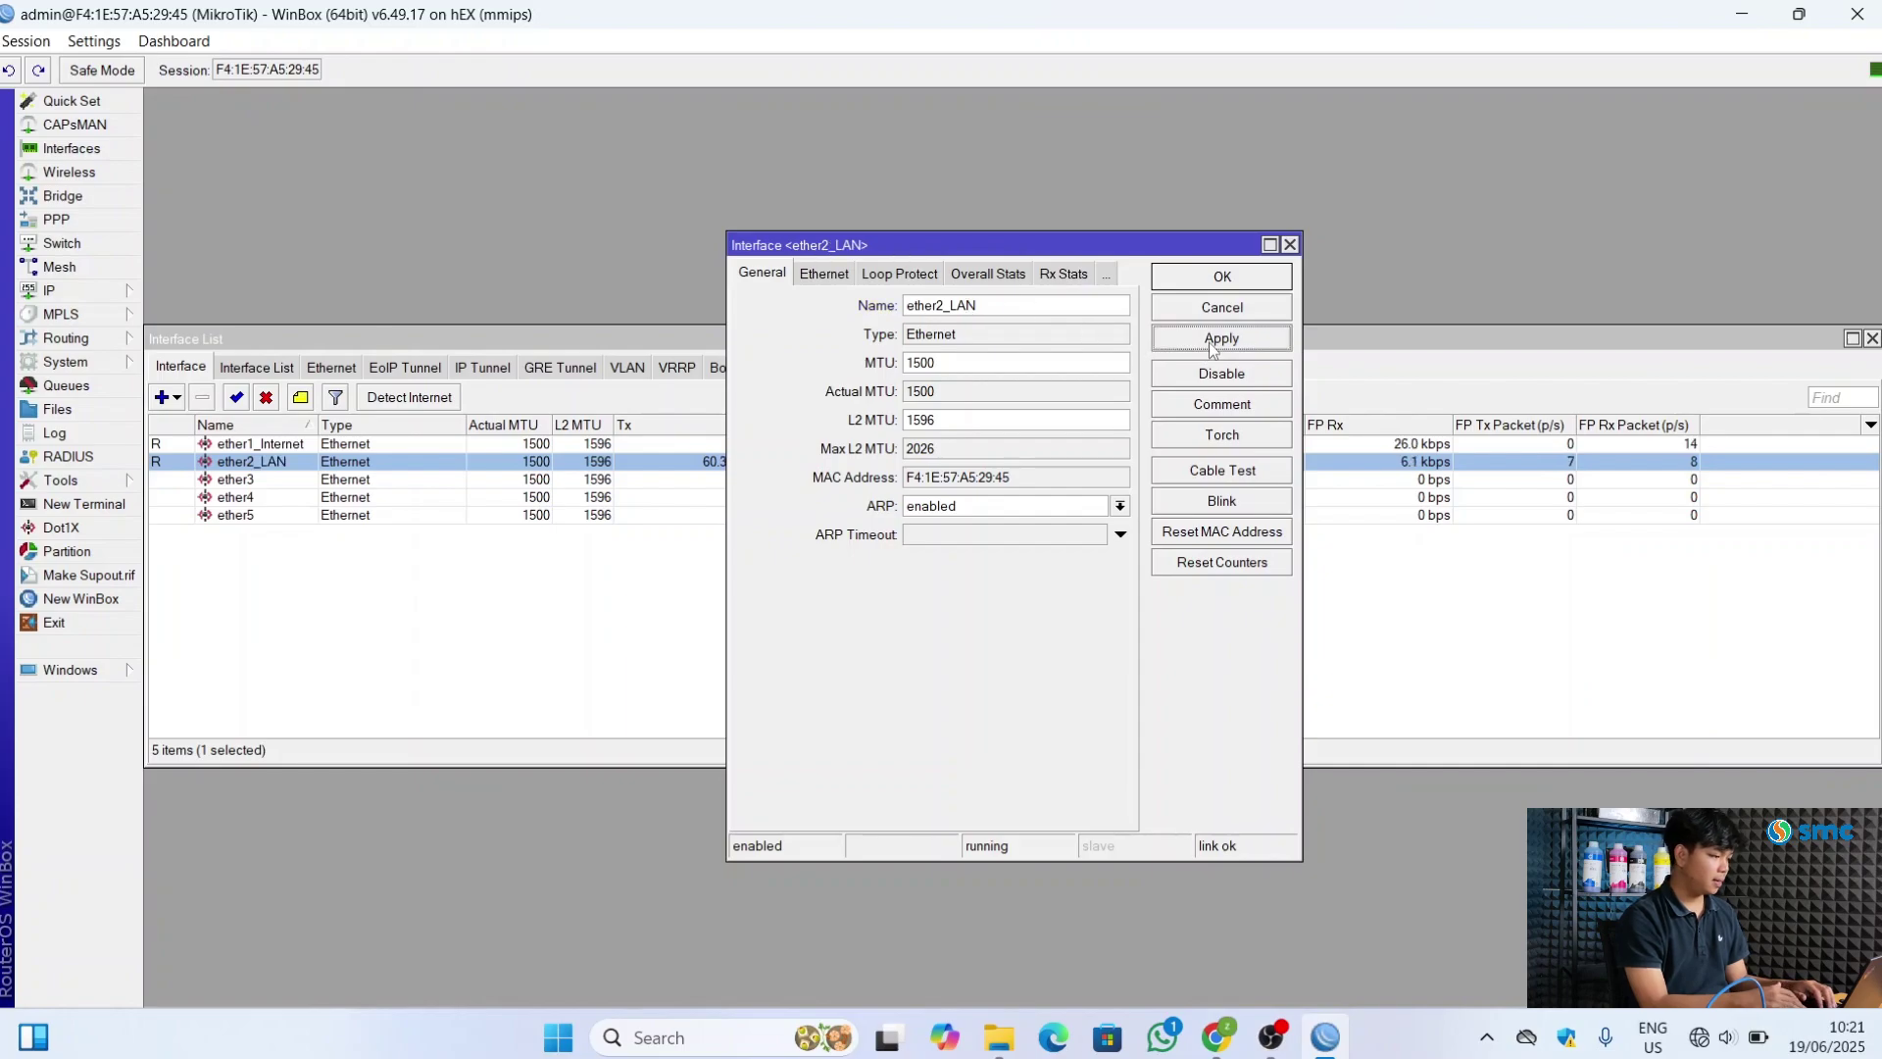
click(1243, 287)
click(390, 576)
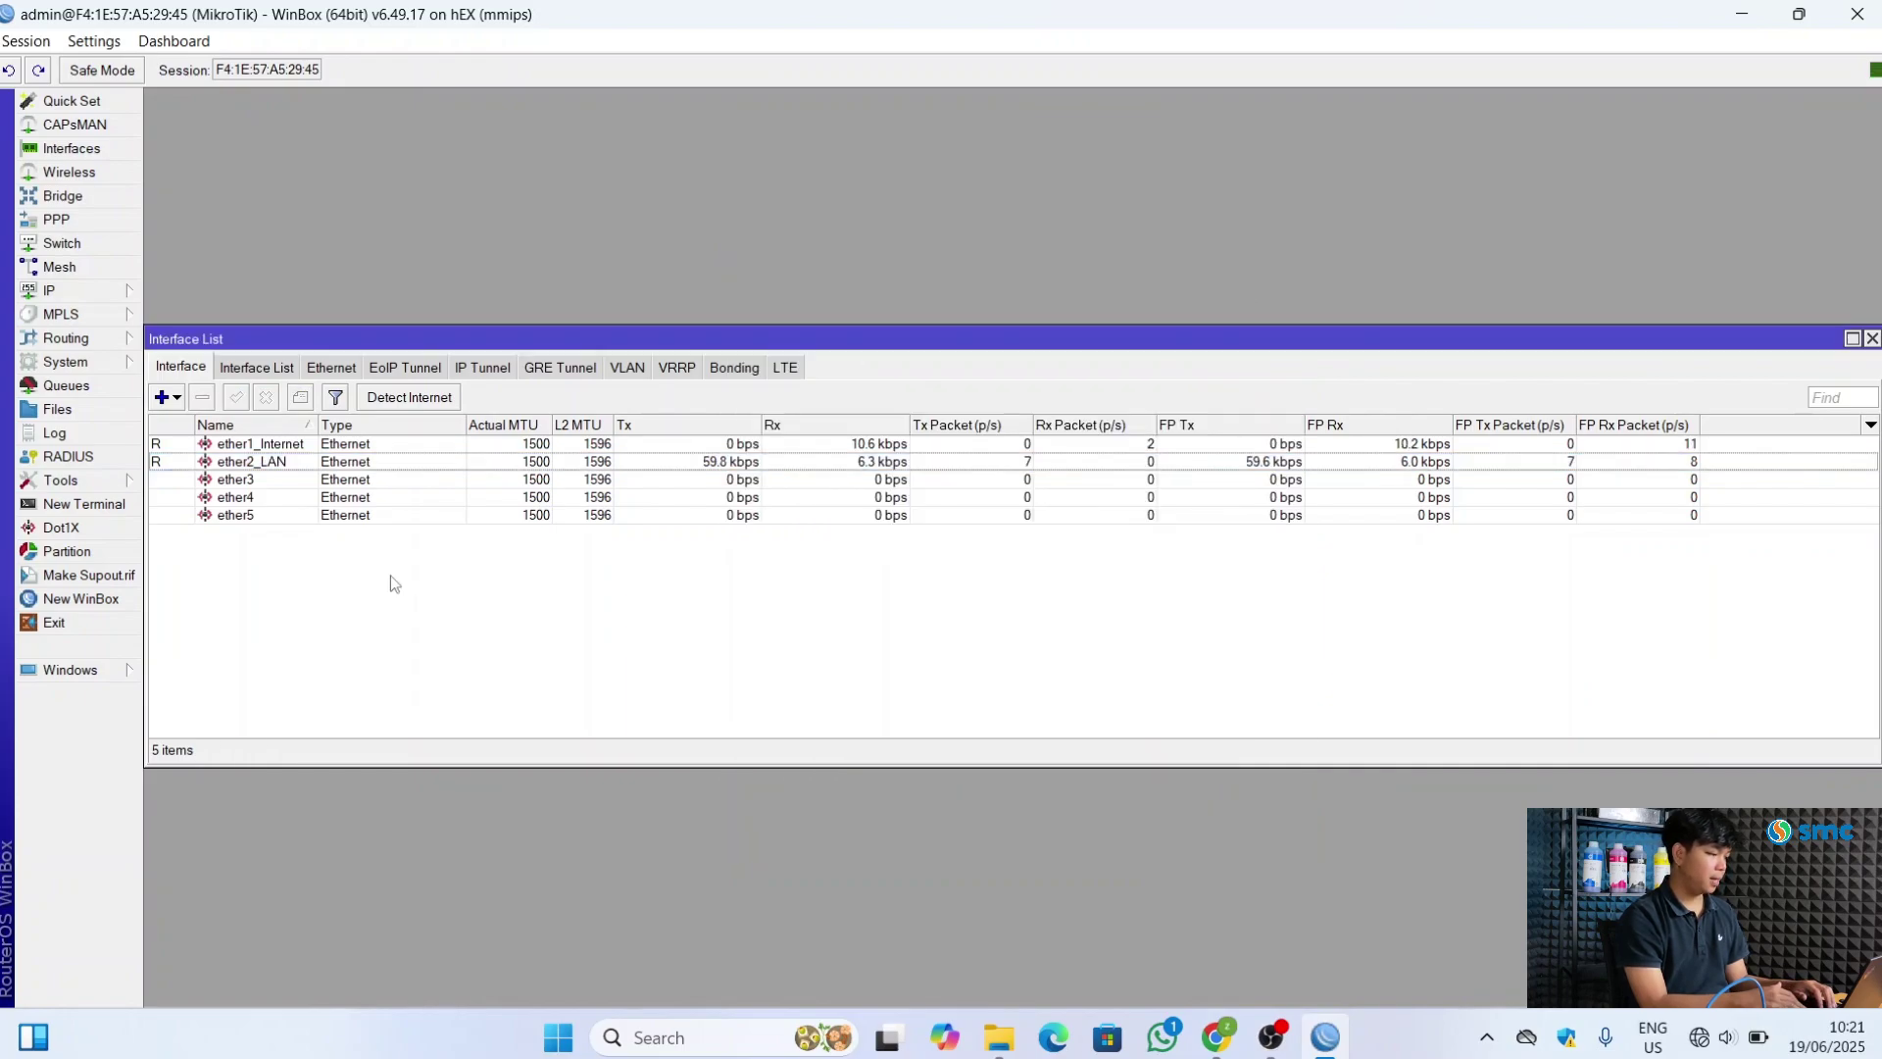
double_click(253, 481)
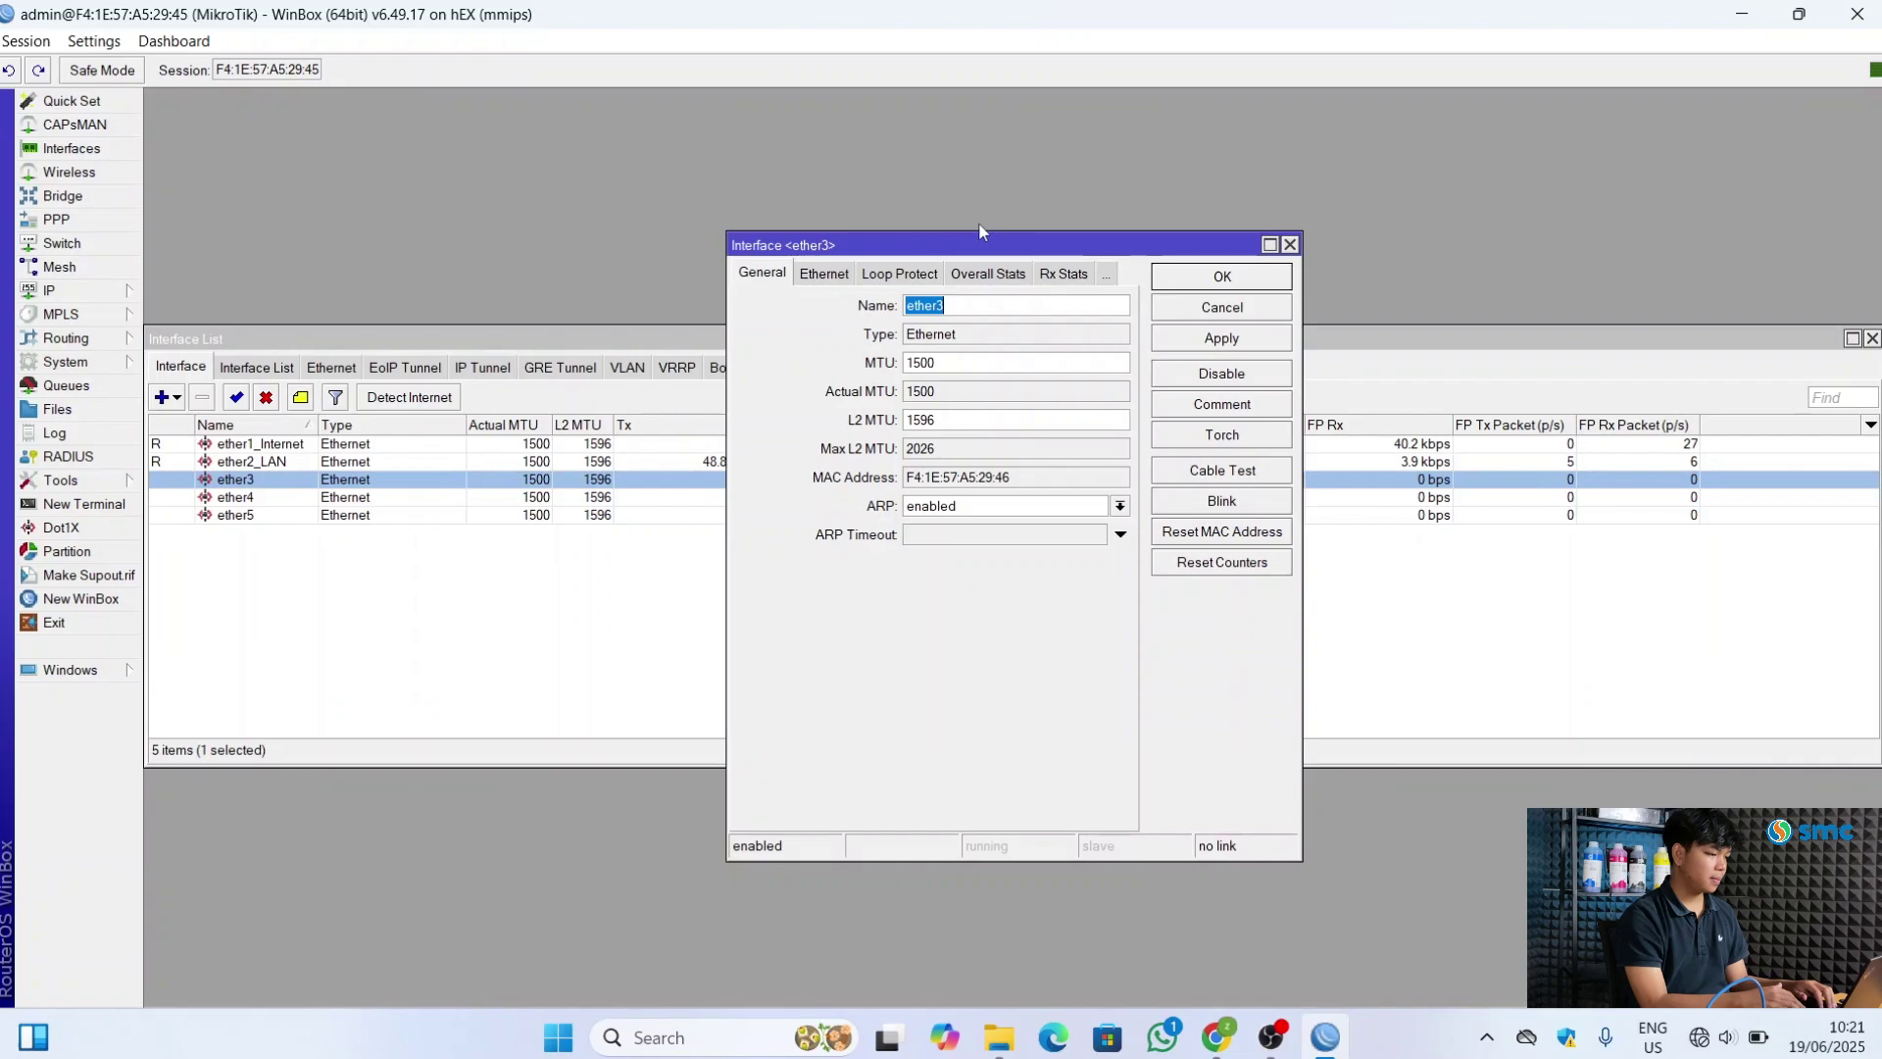
click(993, 304)
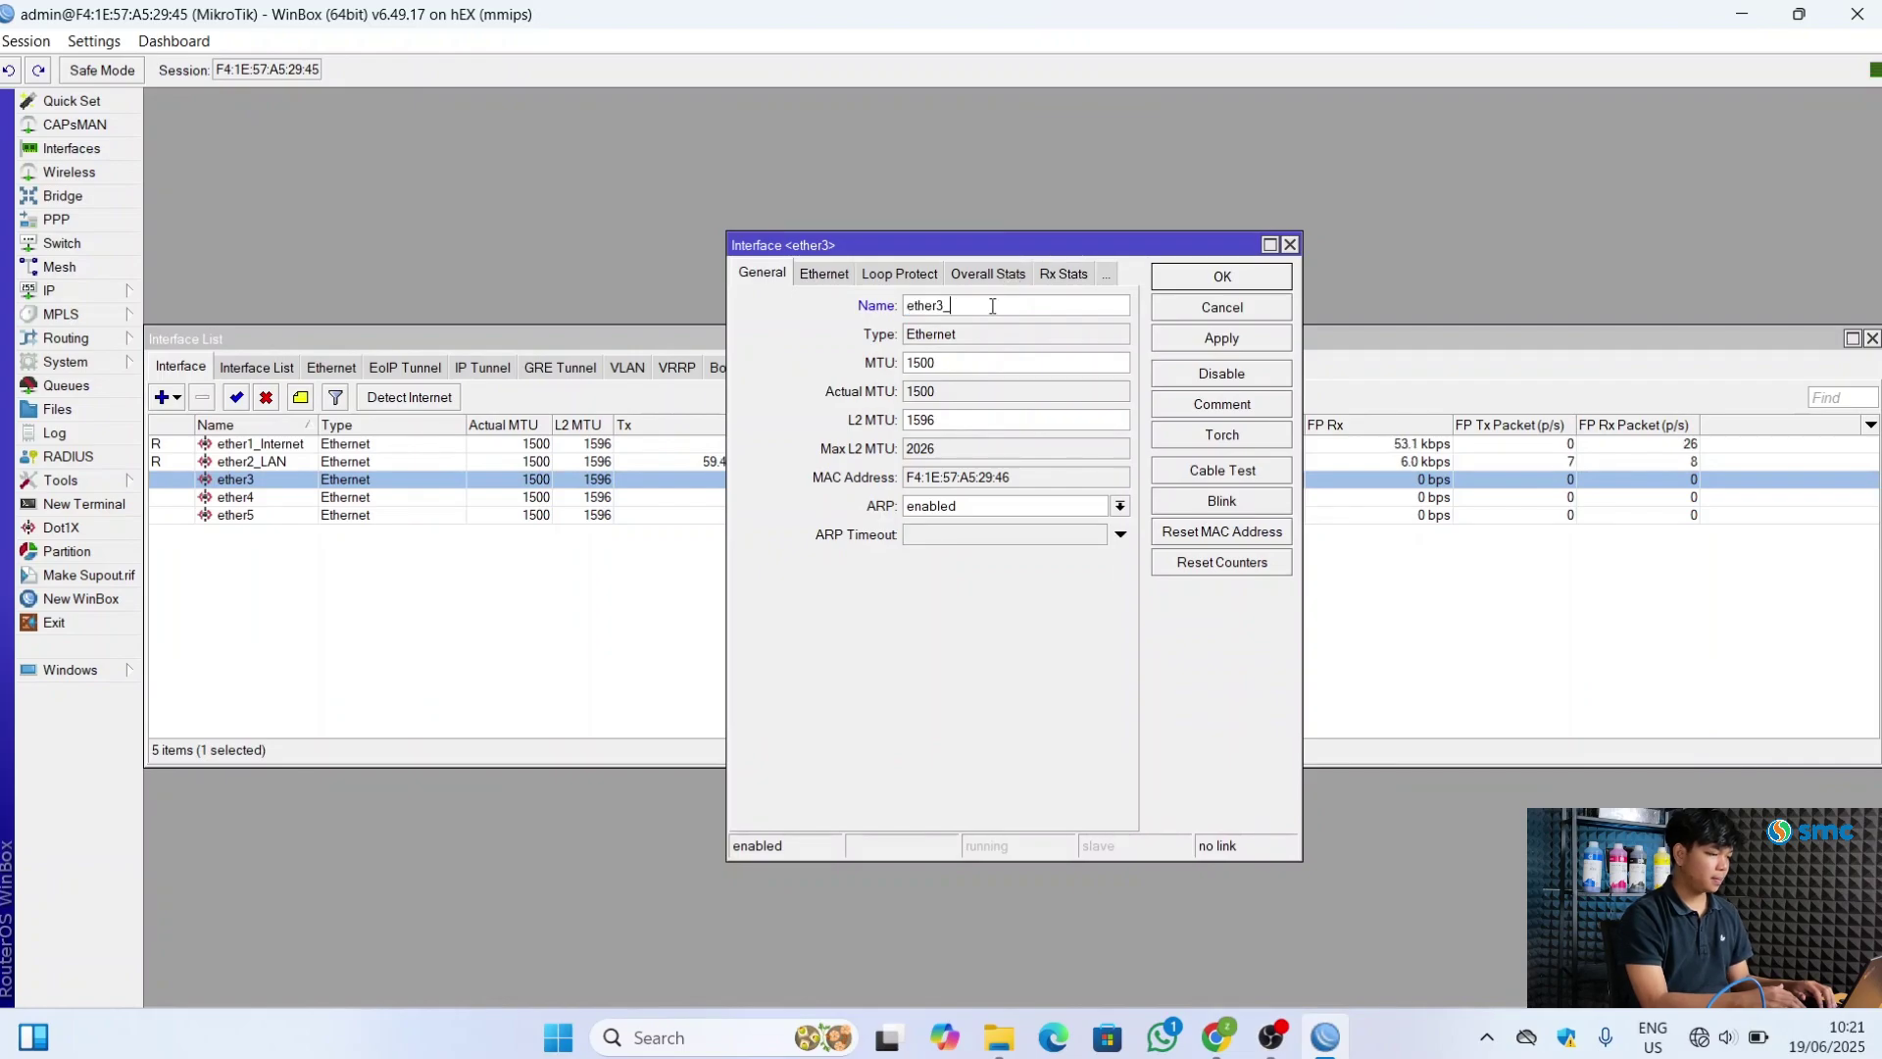
text(_)
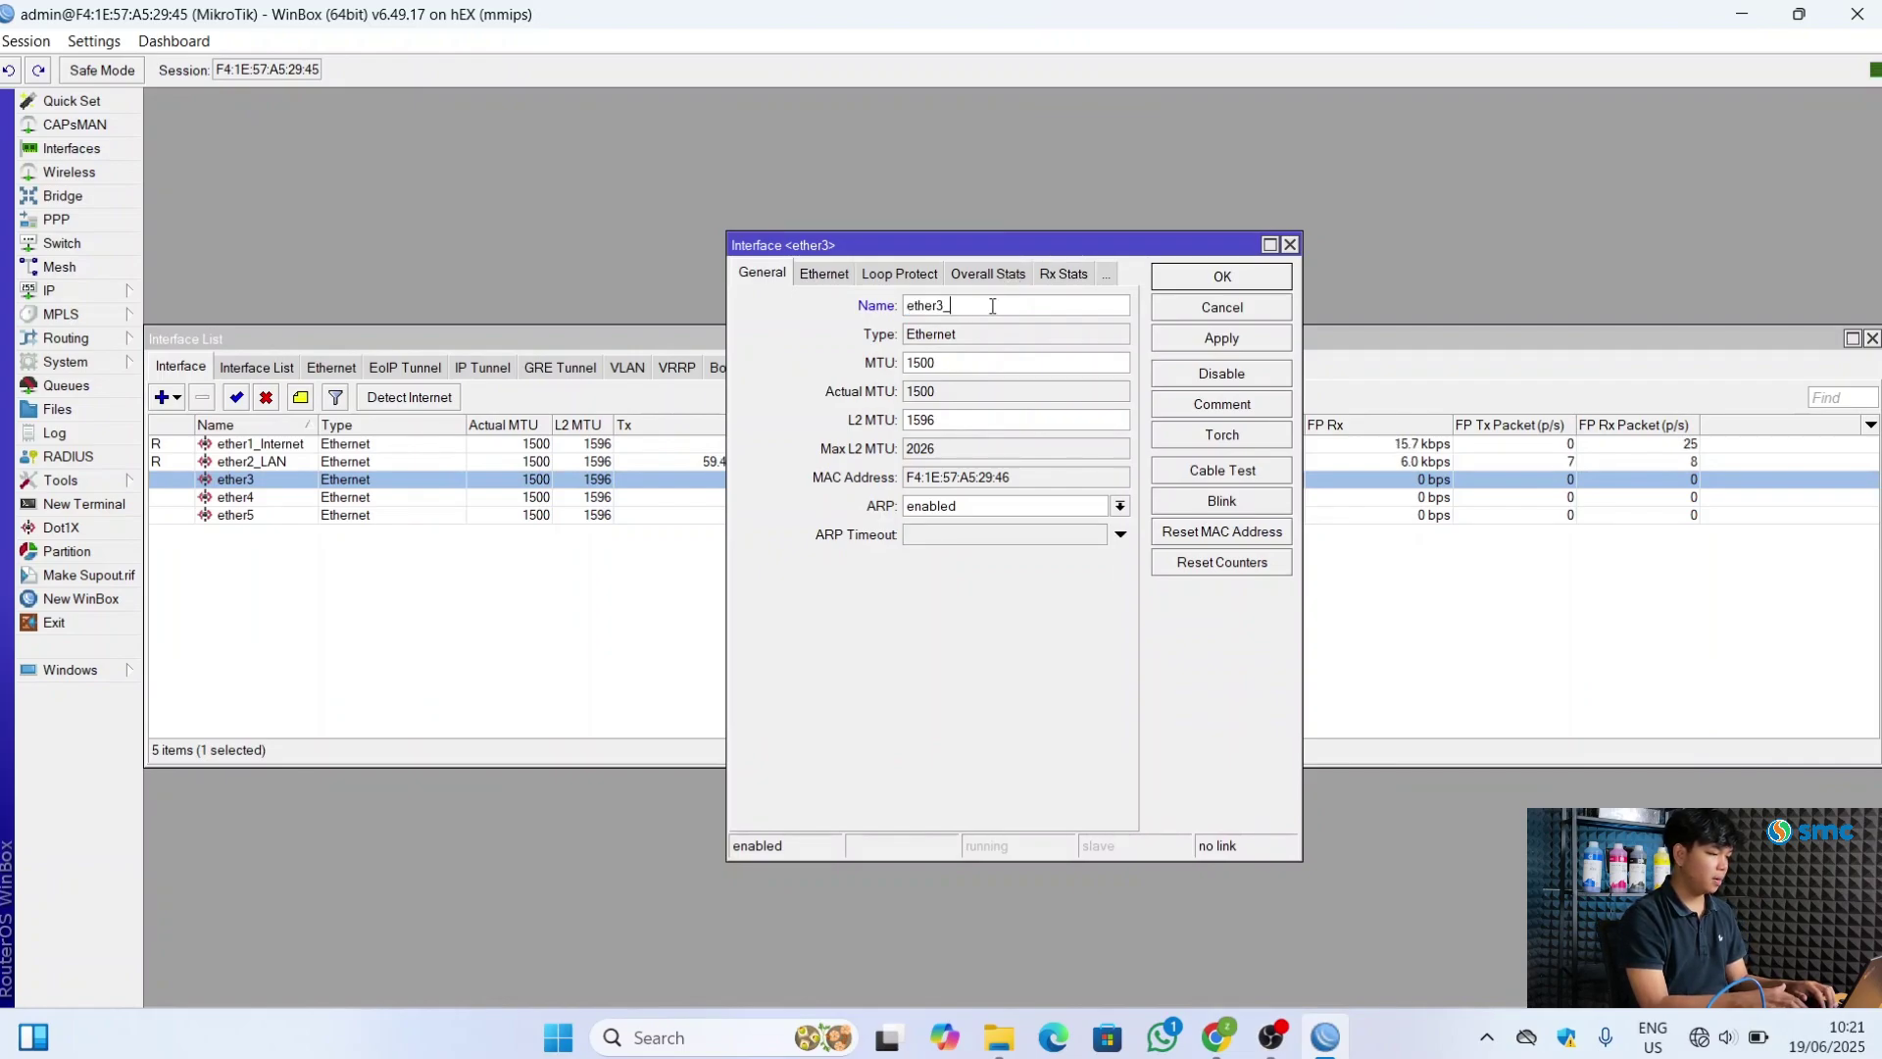
text(Offi)
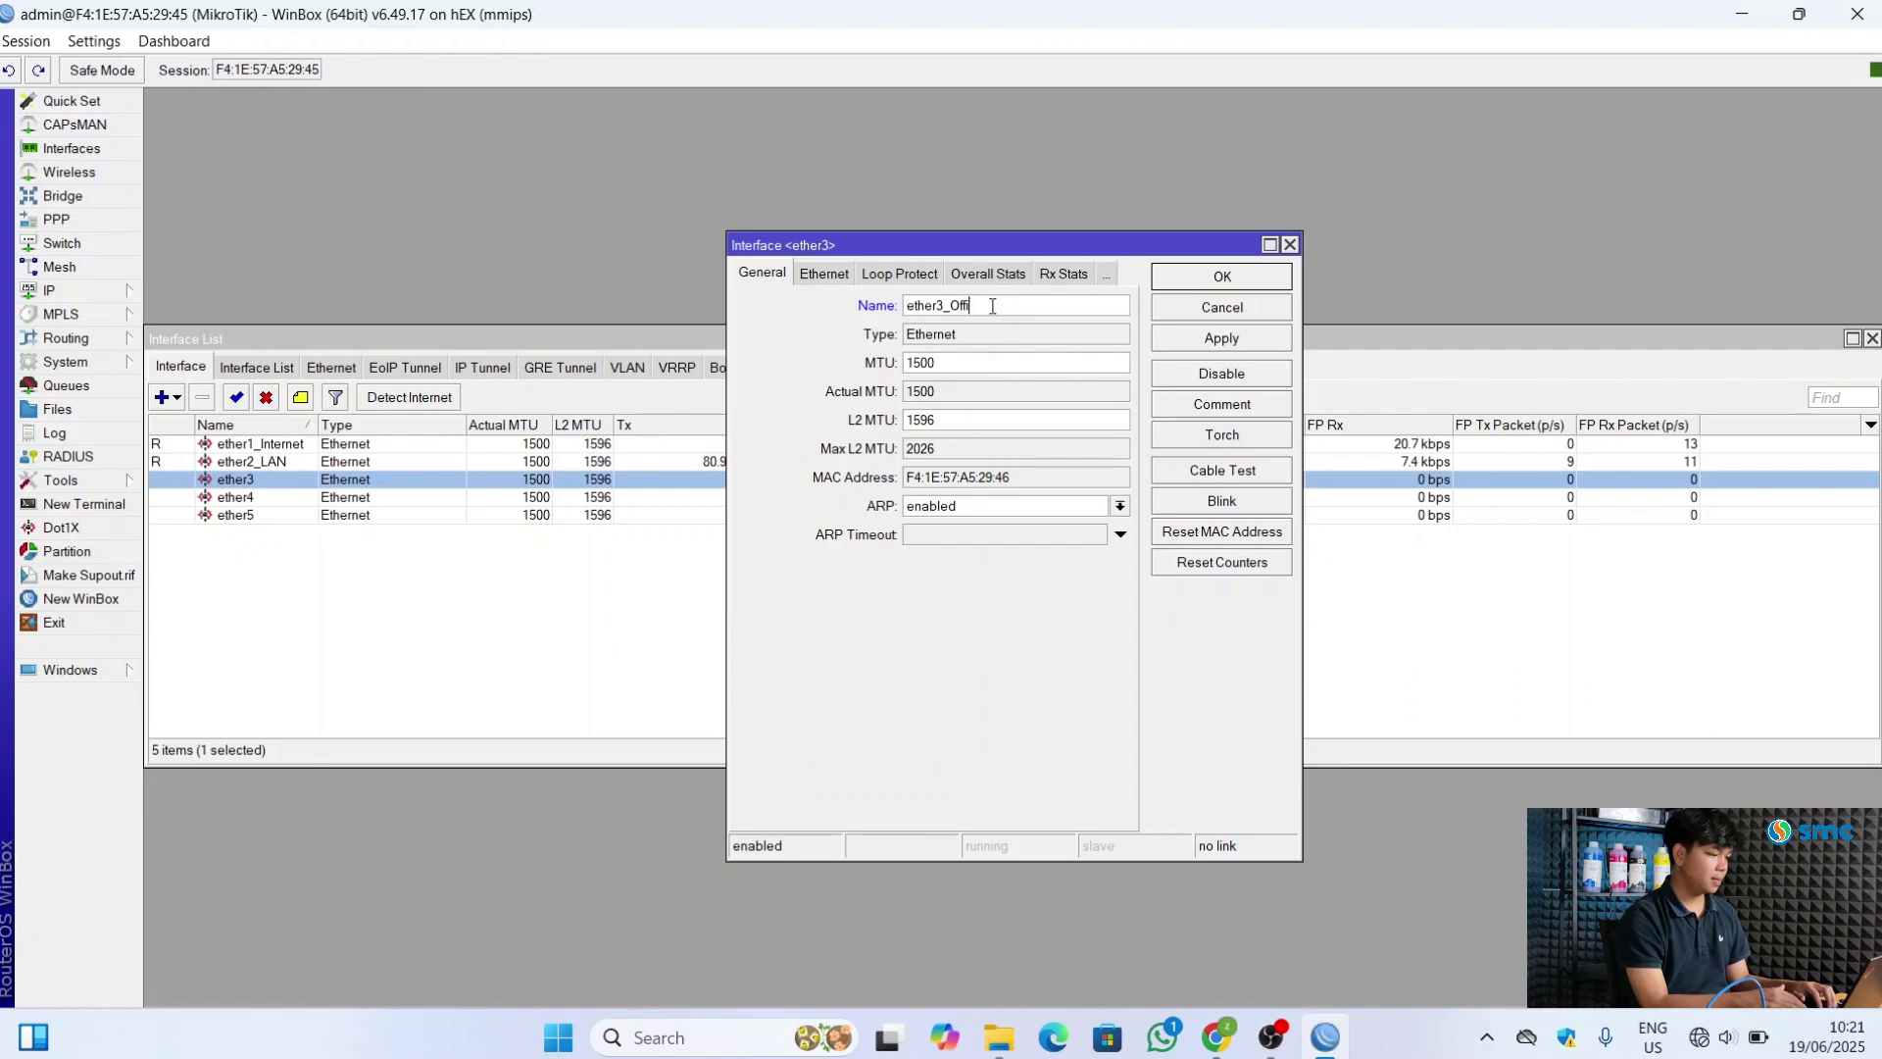
text(ce)
click(1217, 343)
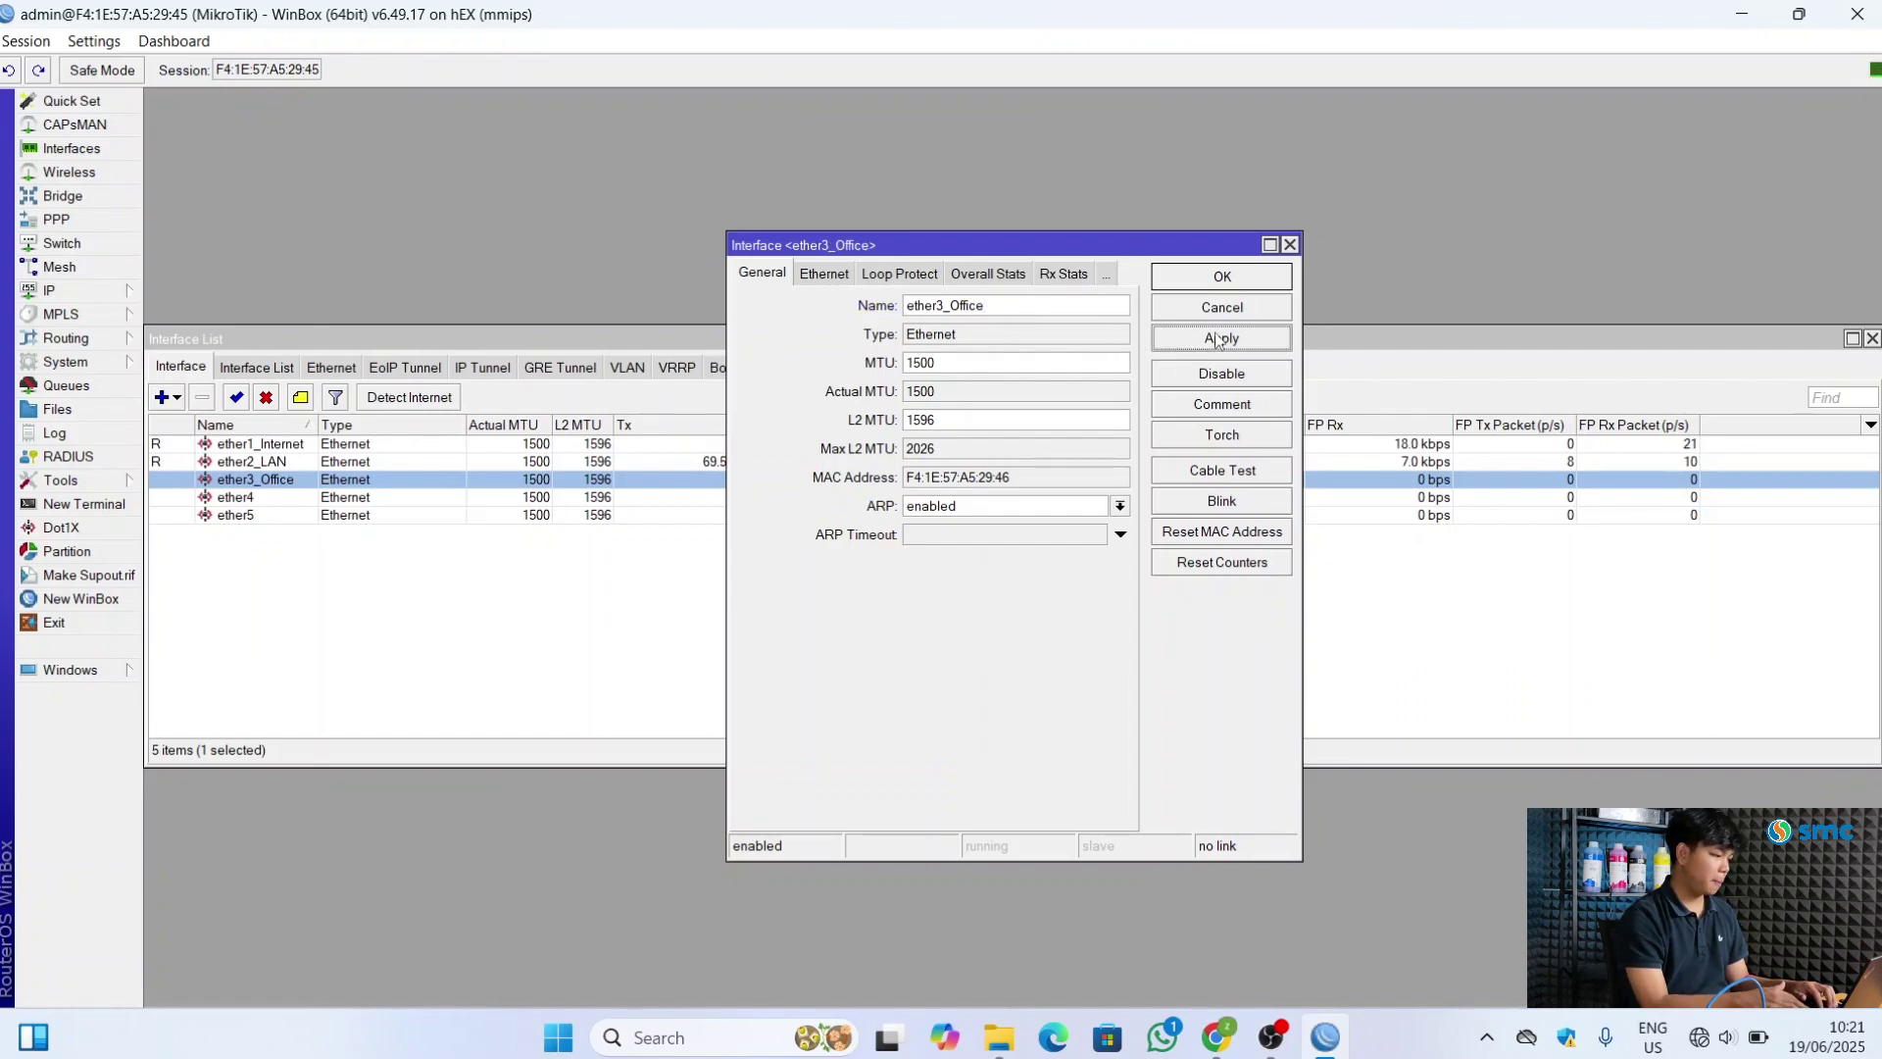
click(1222, 277)
click(384, 601)
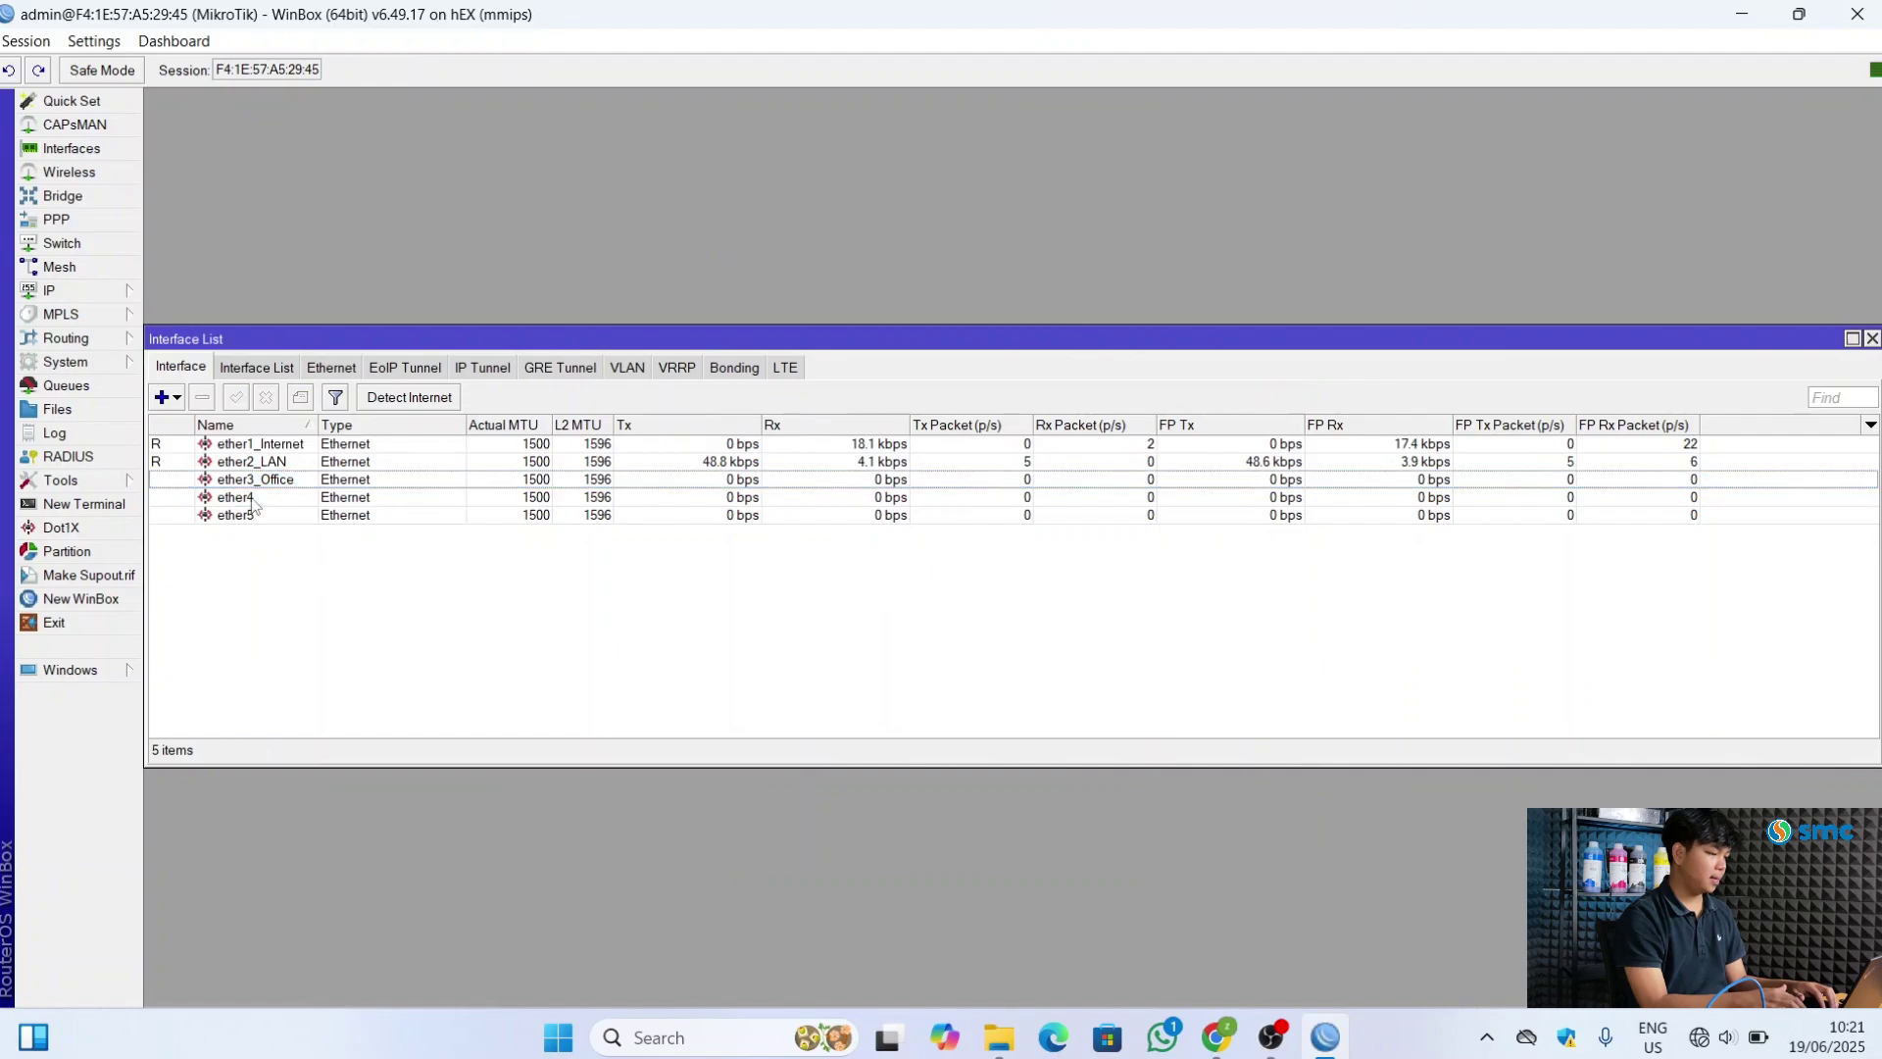
Rename ether4 to ether4_Voucher and ether5 to ether5_Hotspot, then close the list
double_click(235, 497)
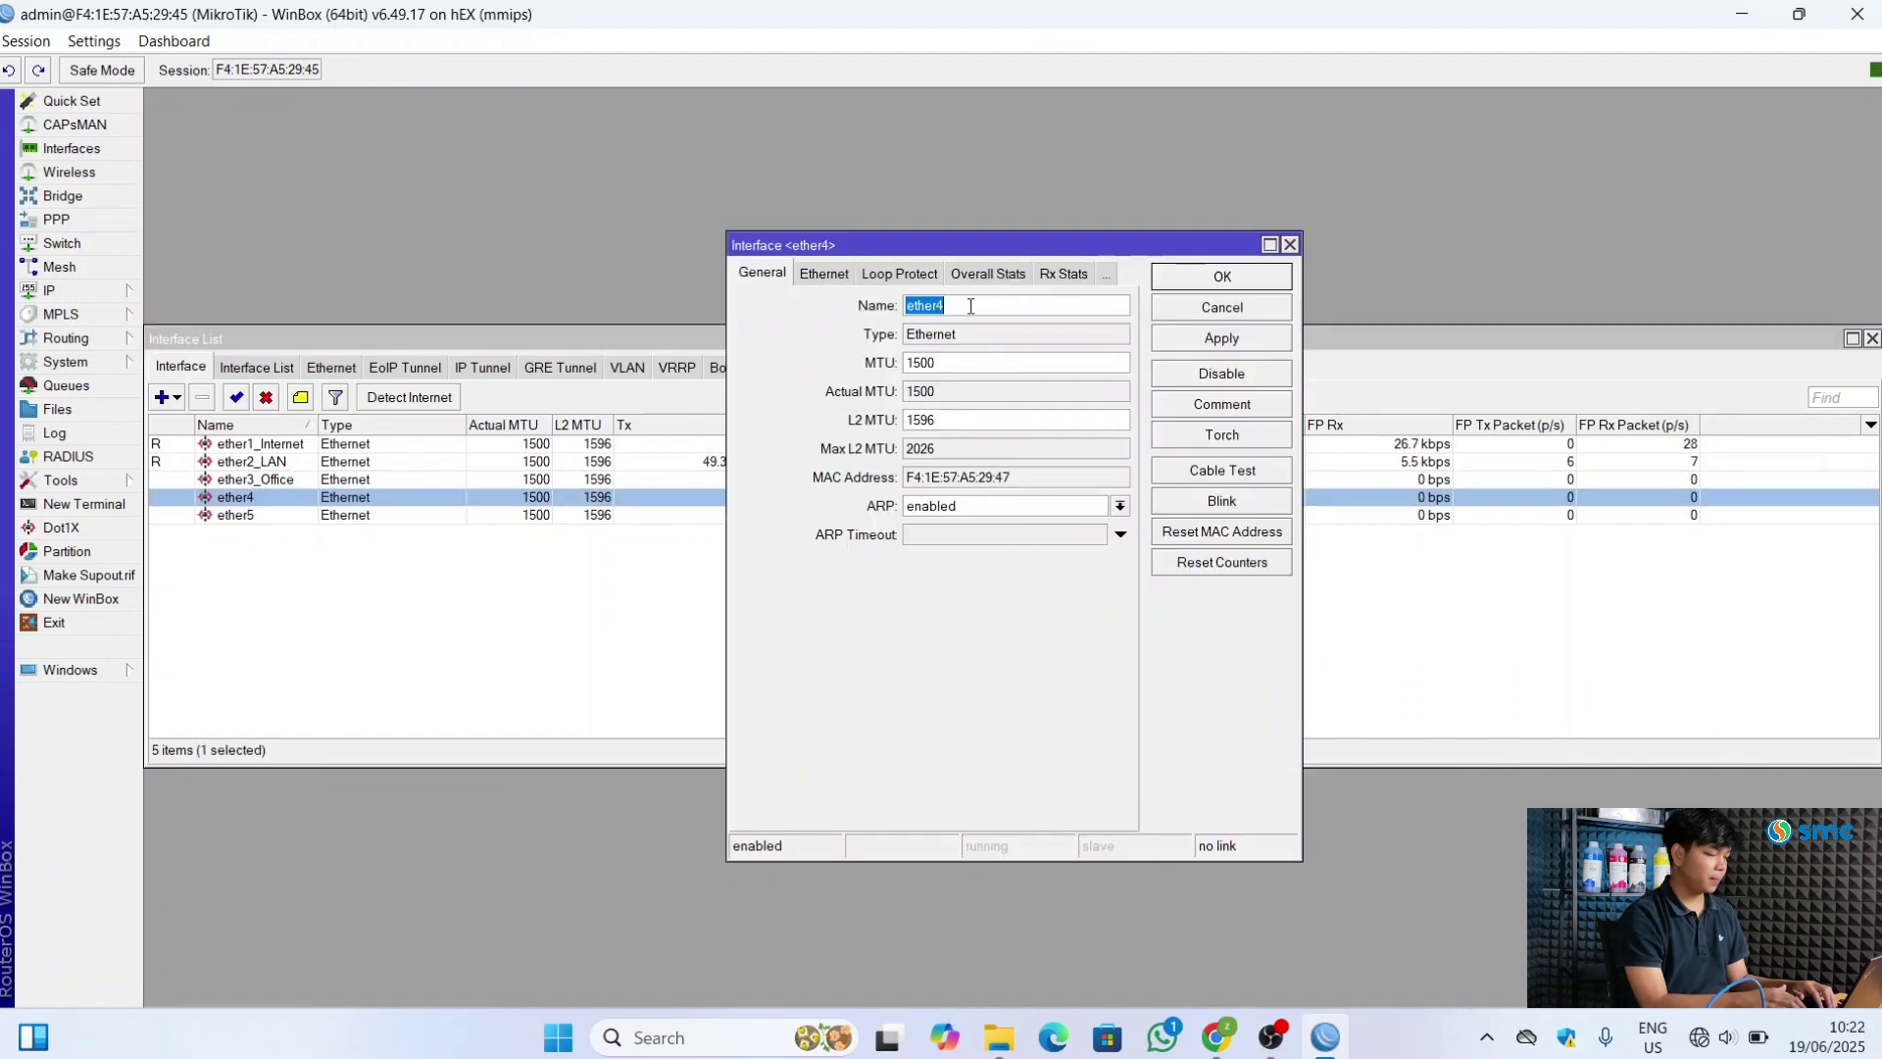
click(971, 306)
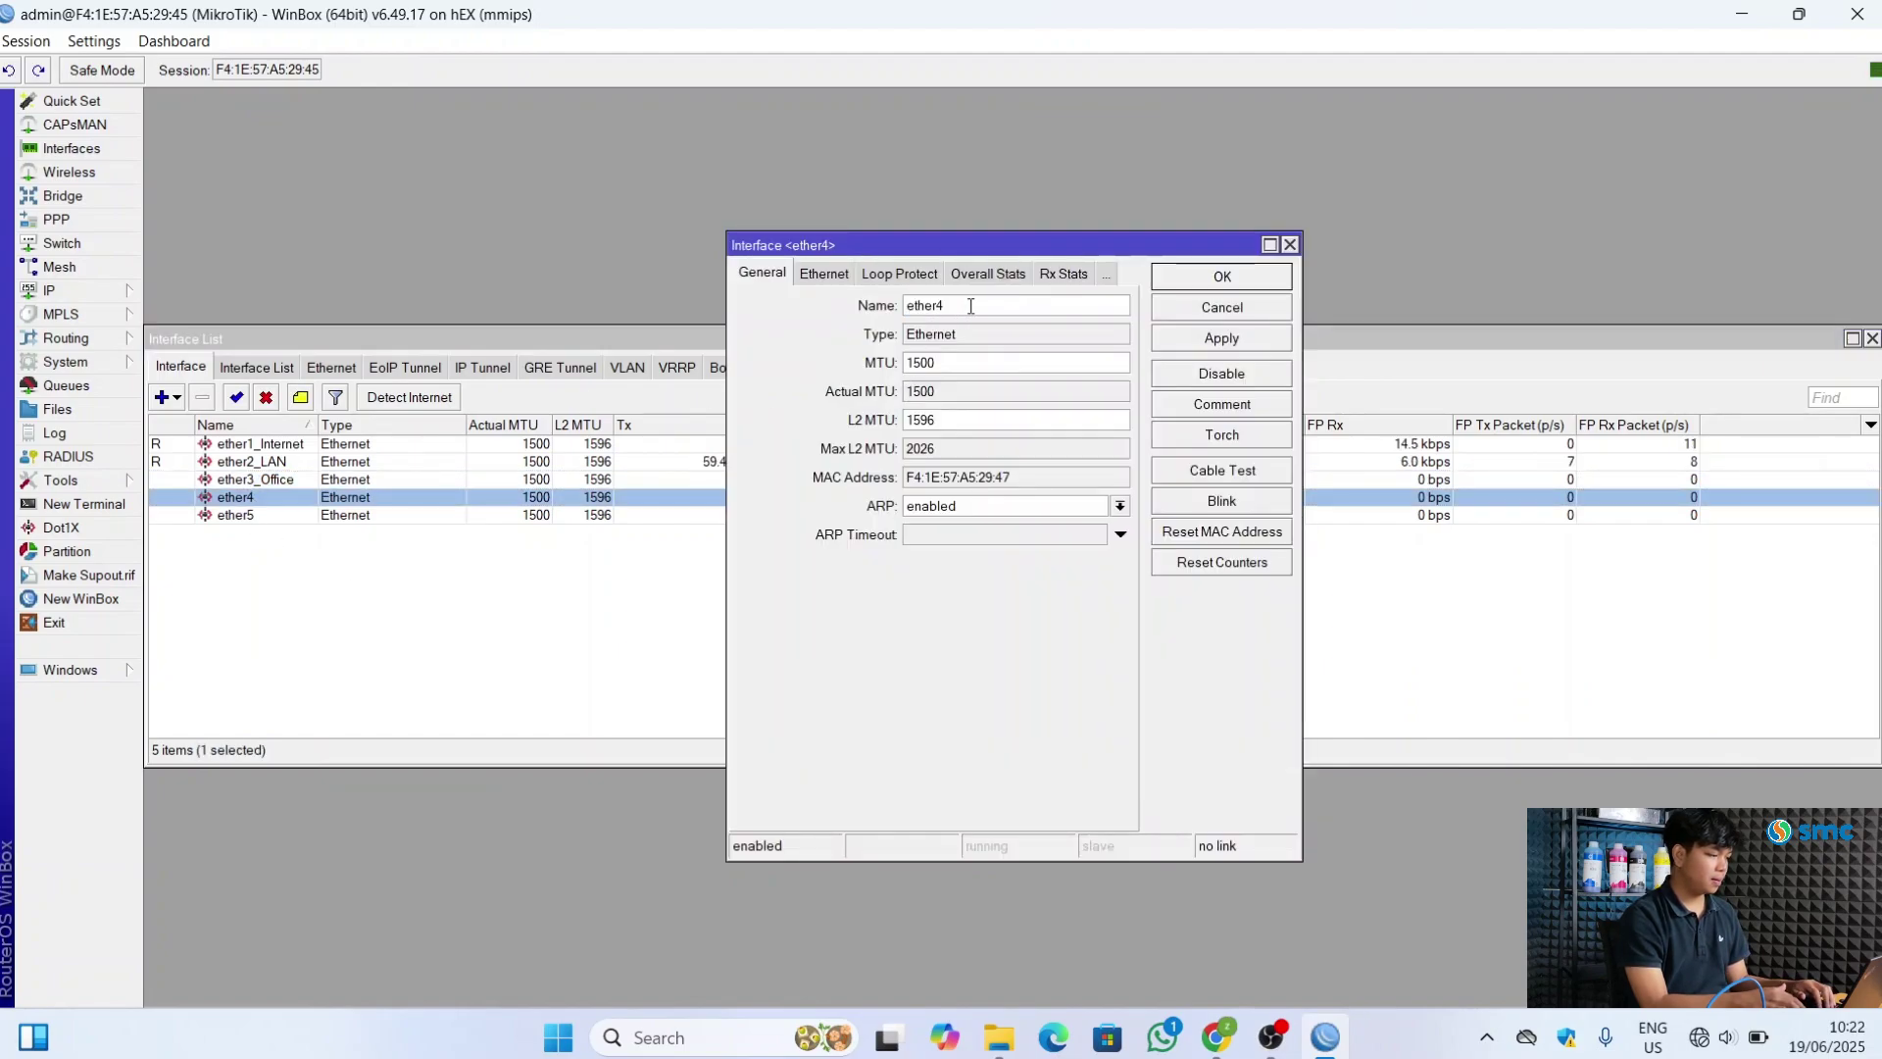
text(_)
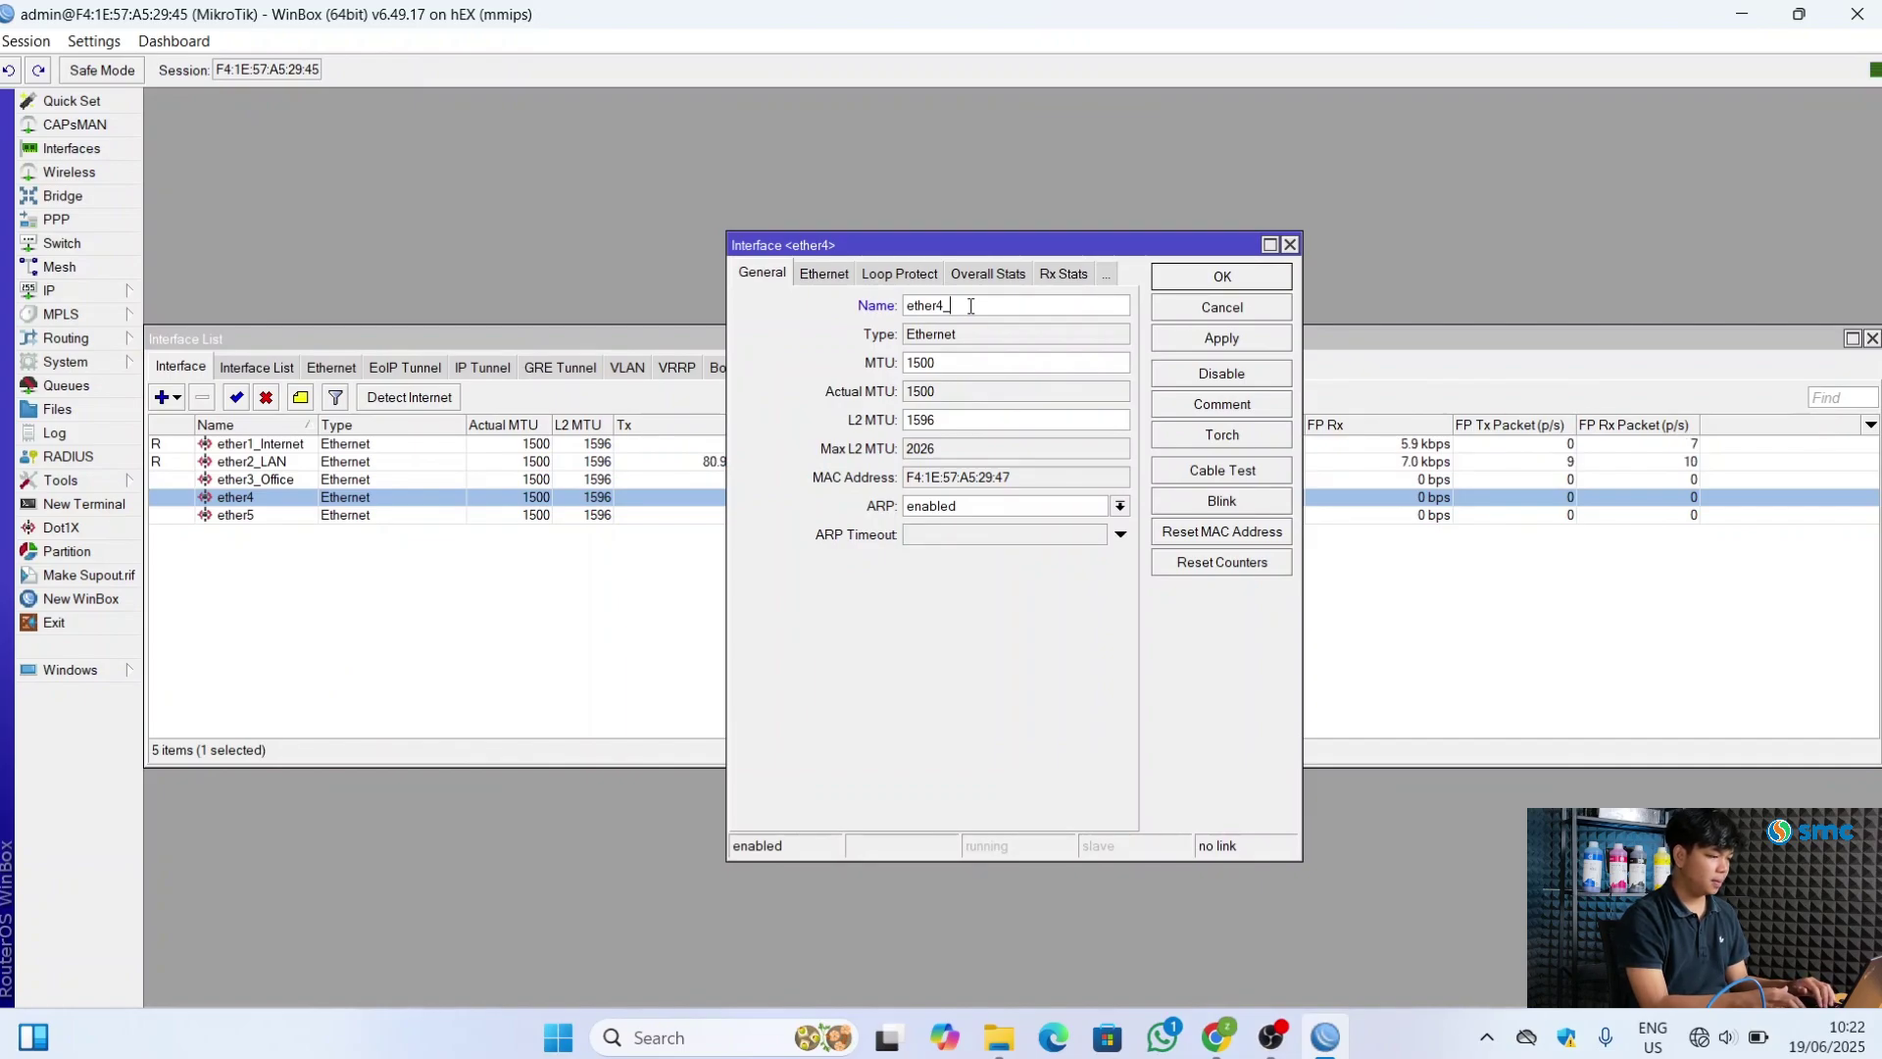
text(Voucher)
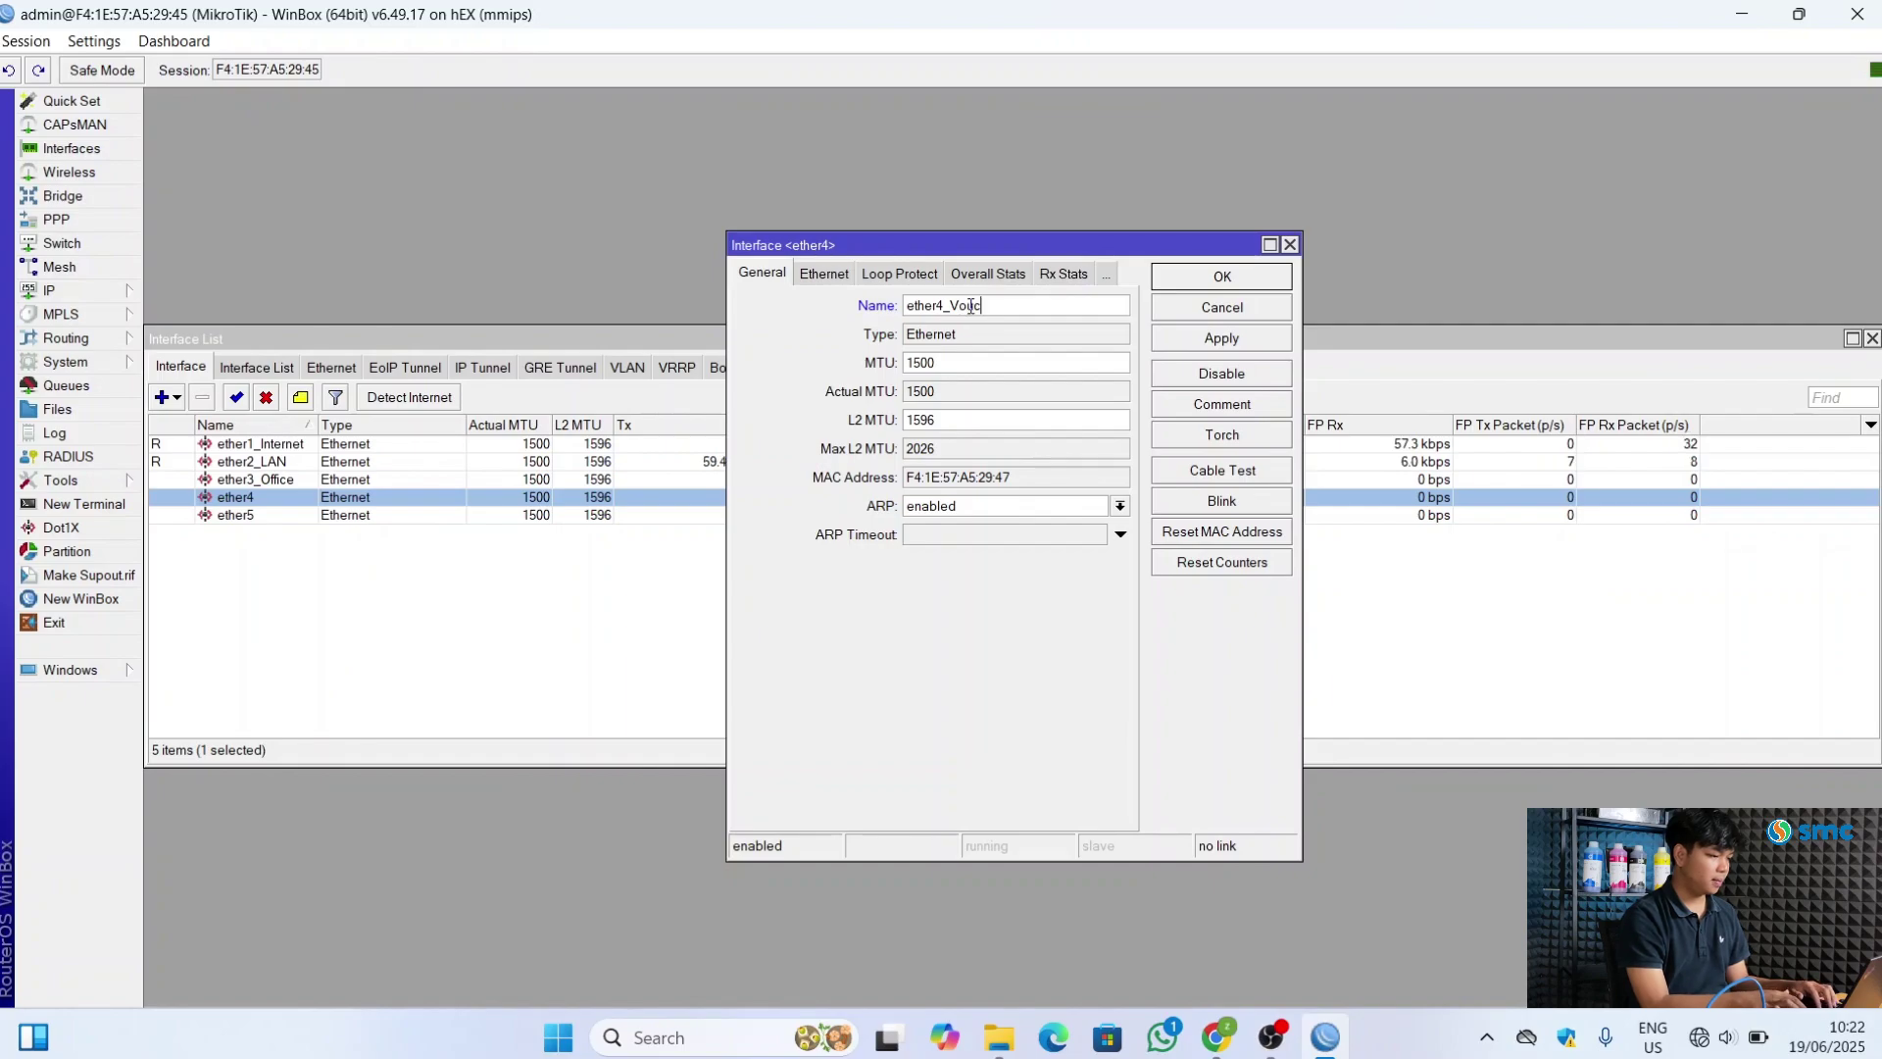
click(1251, 343)
click(1233, 283)
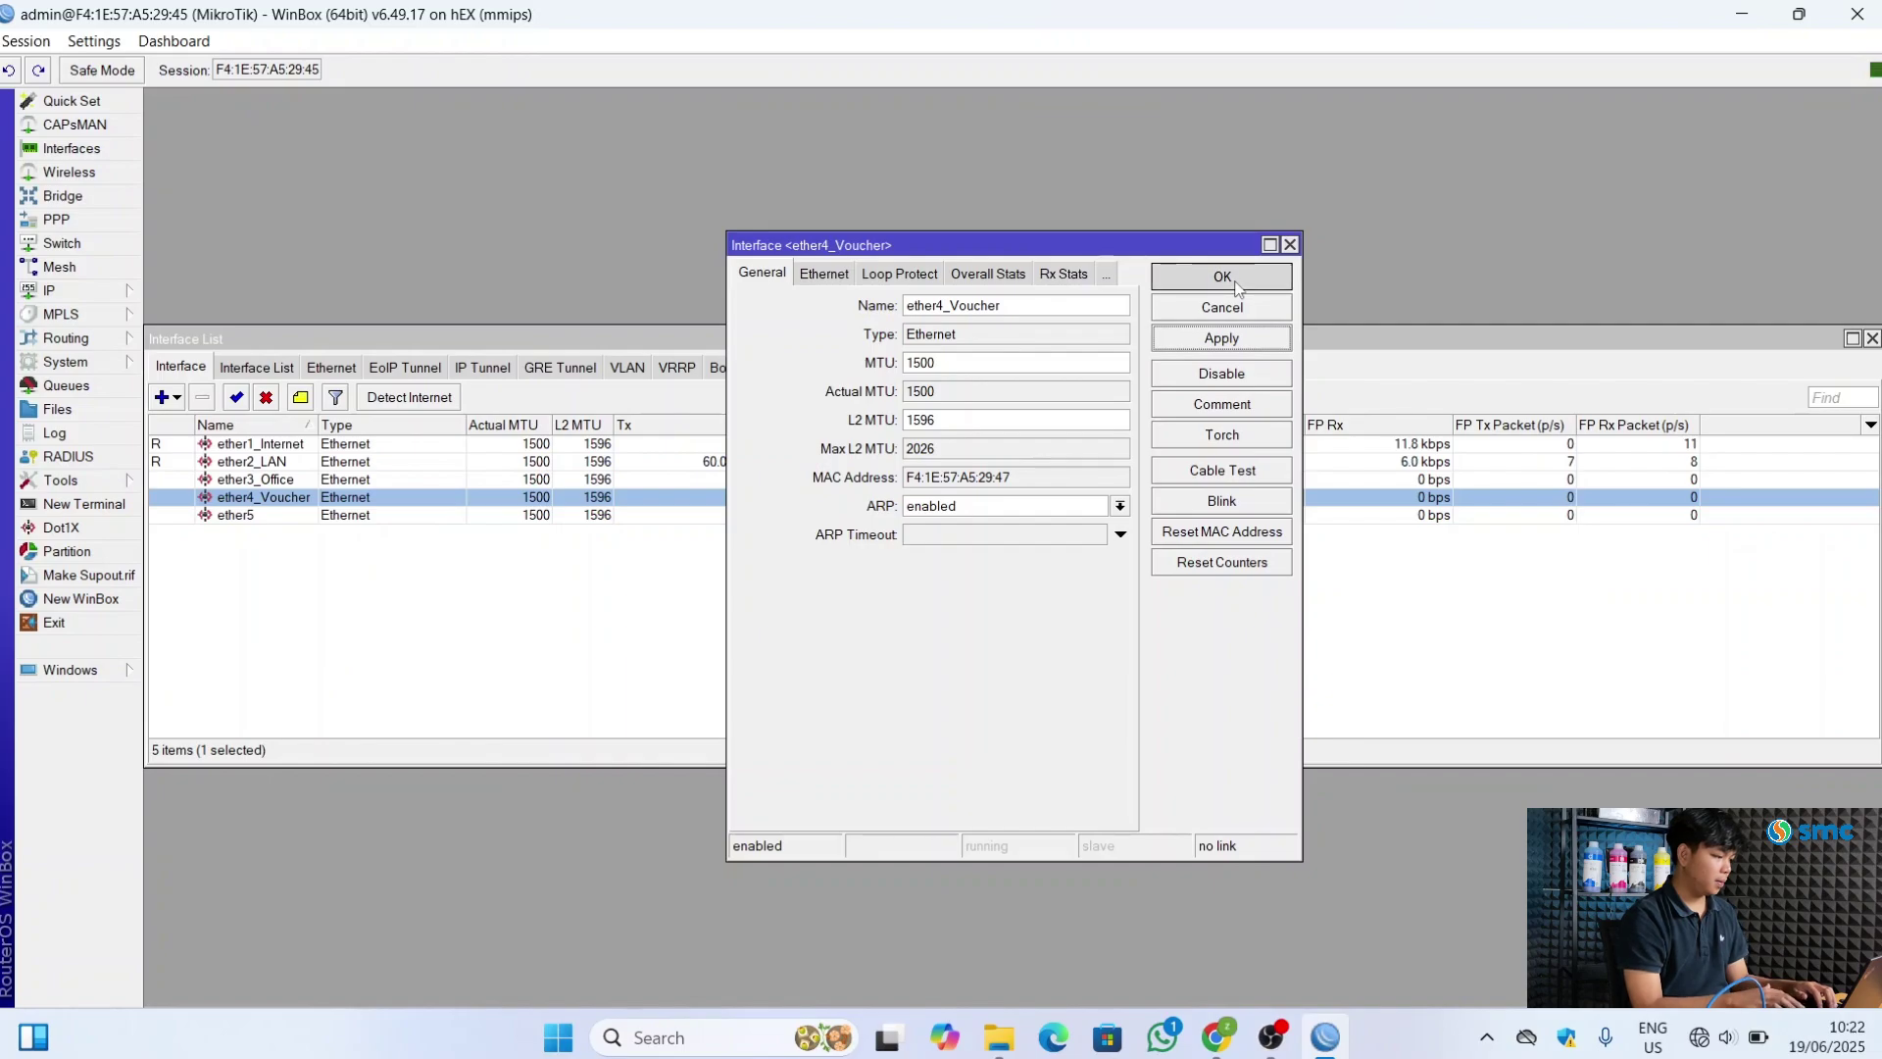
double_click(253, 519)
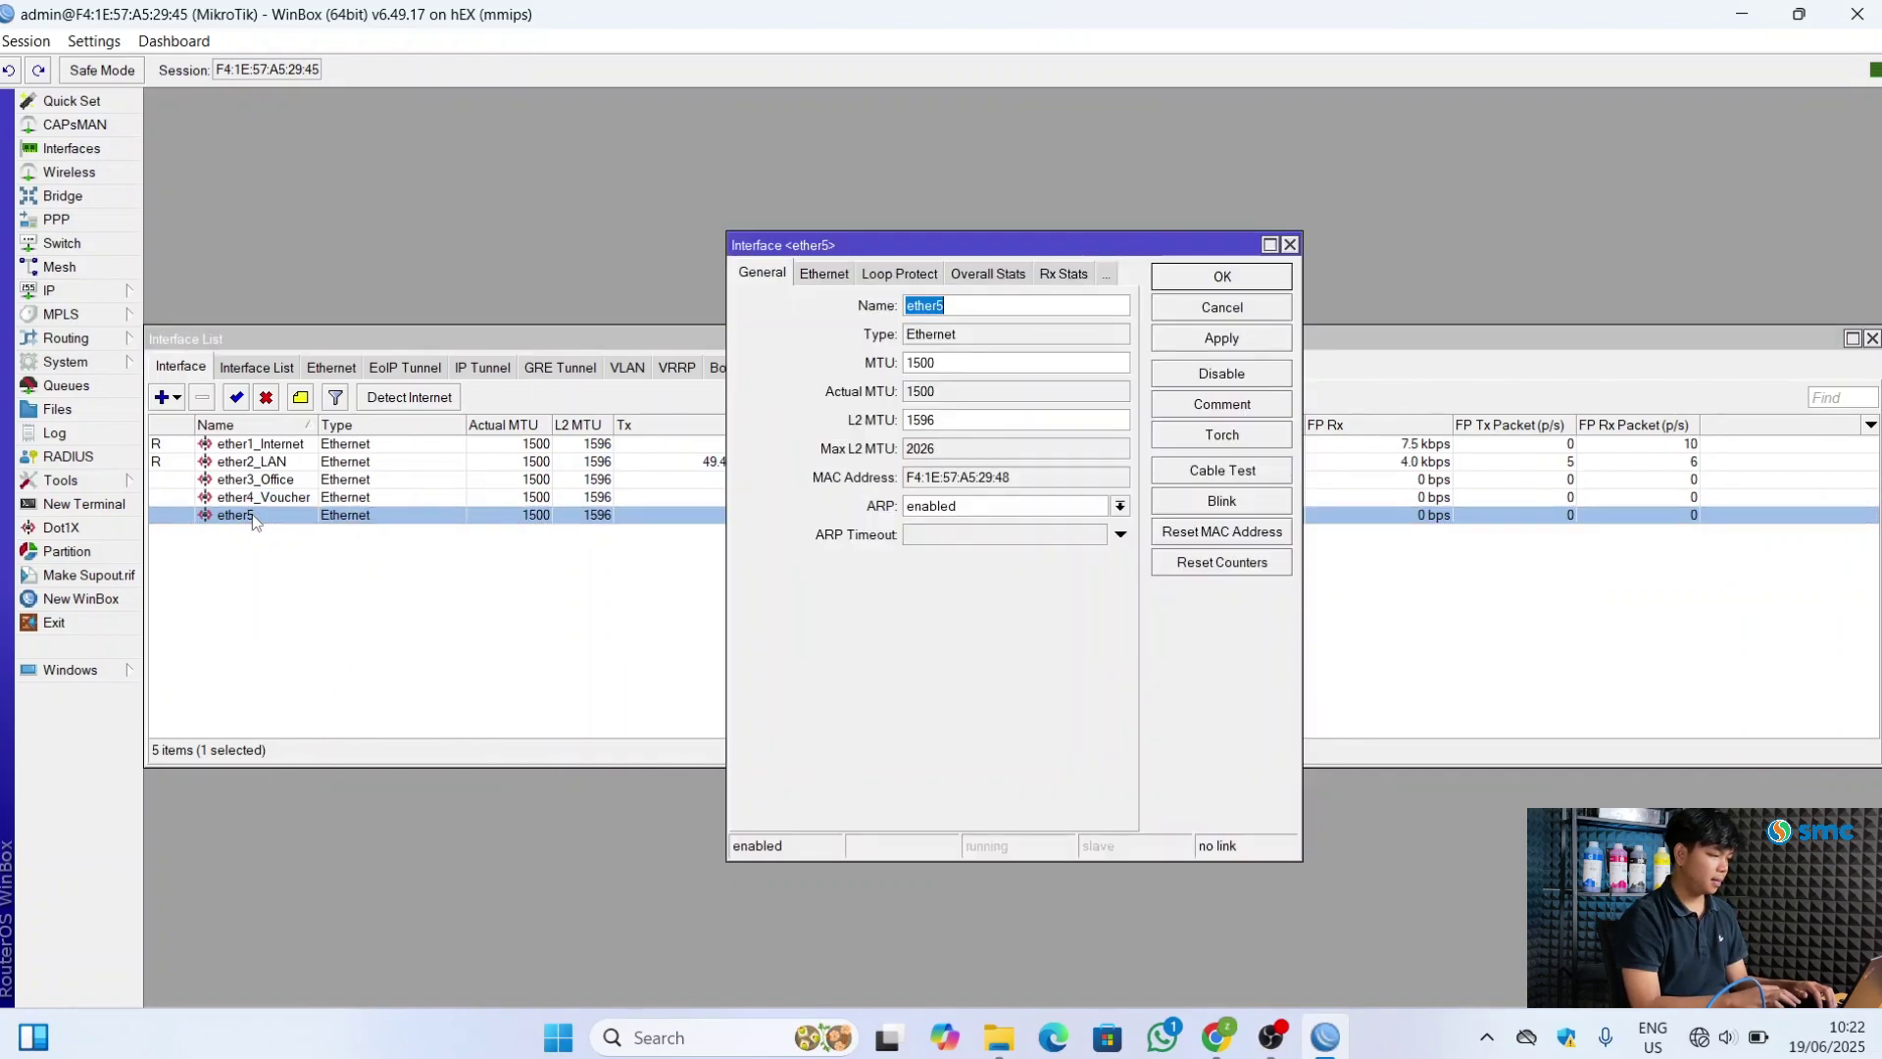
click(962, 309)
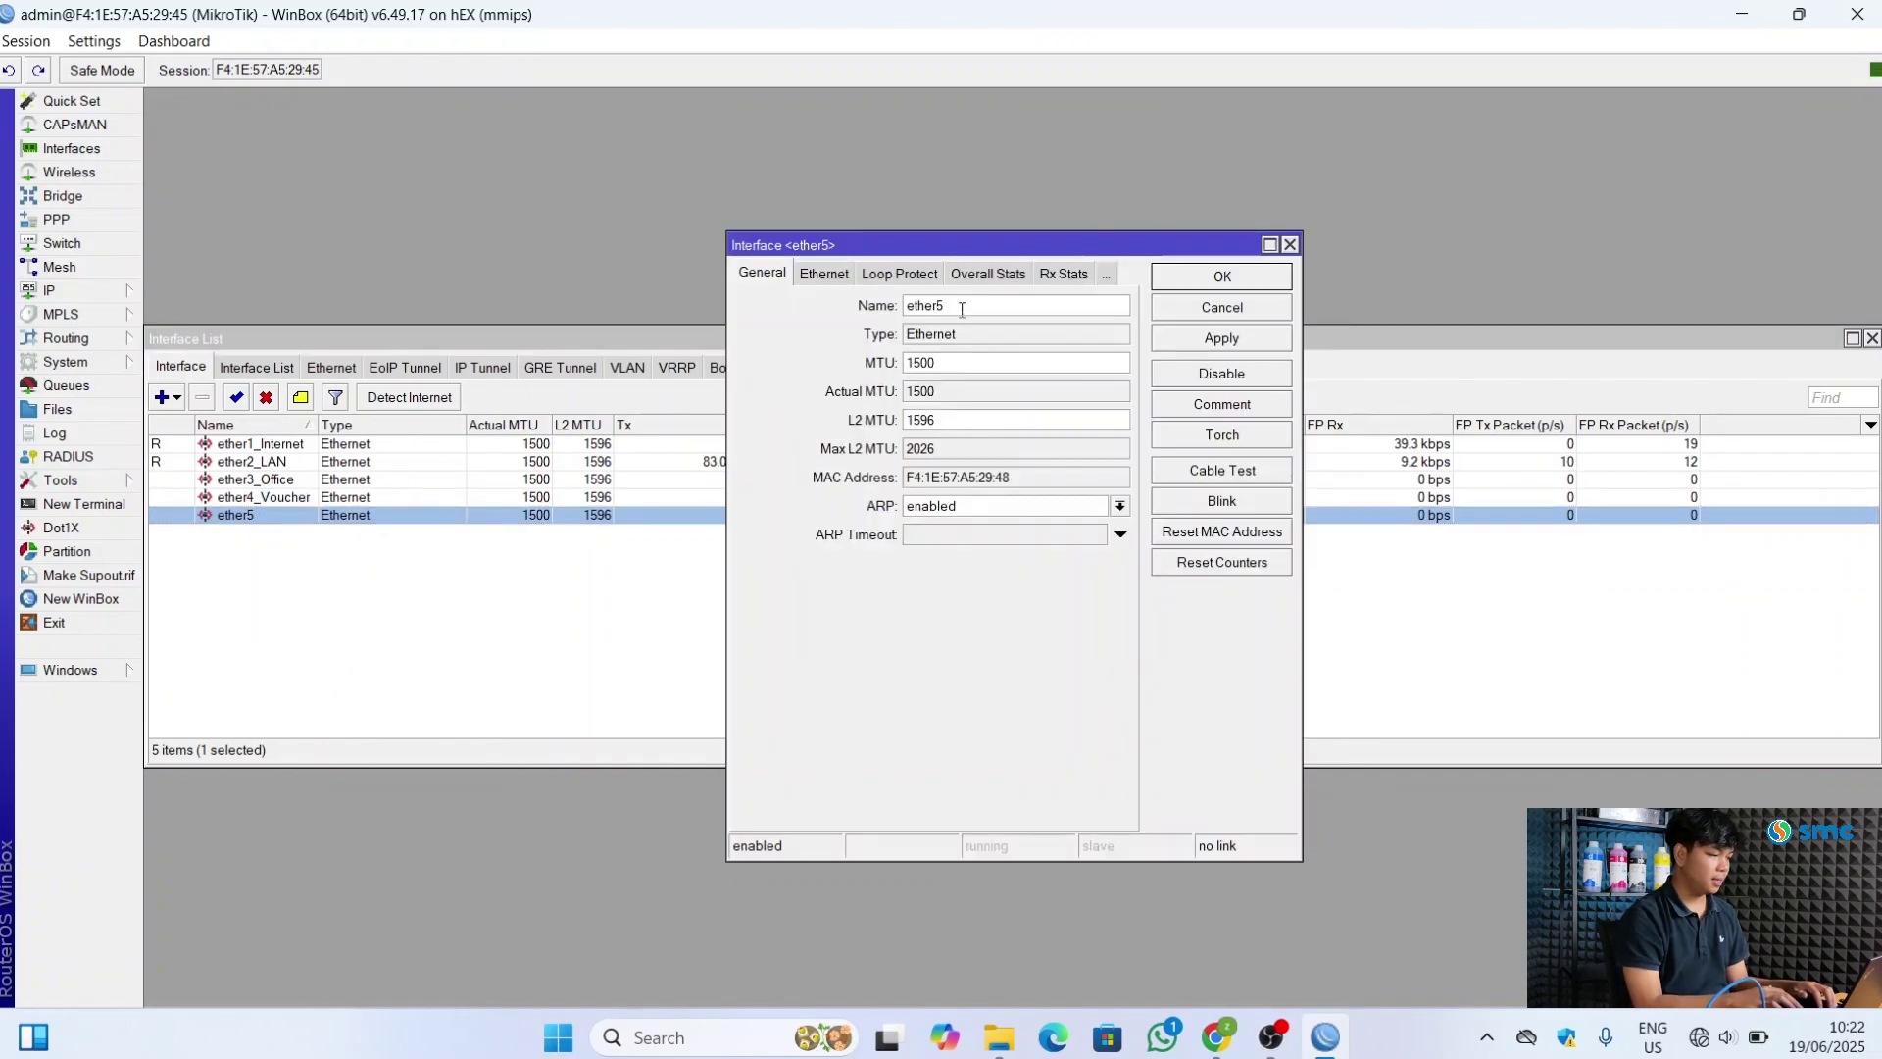
text(_)
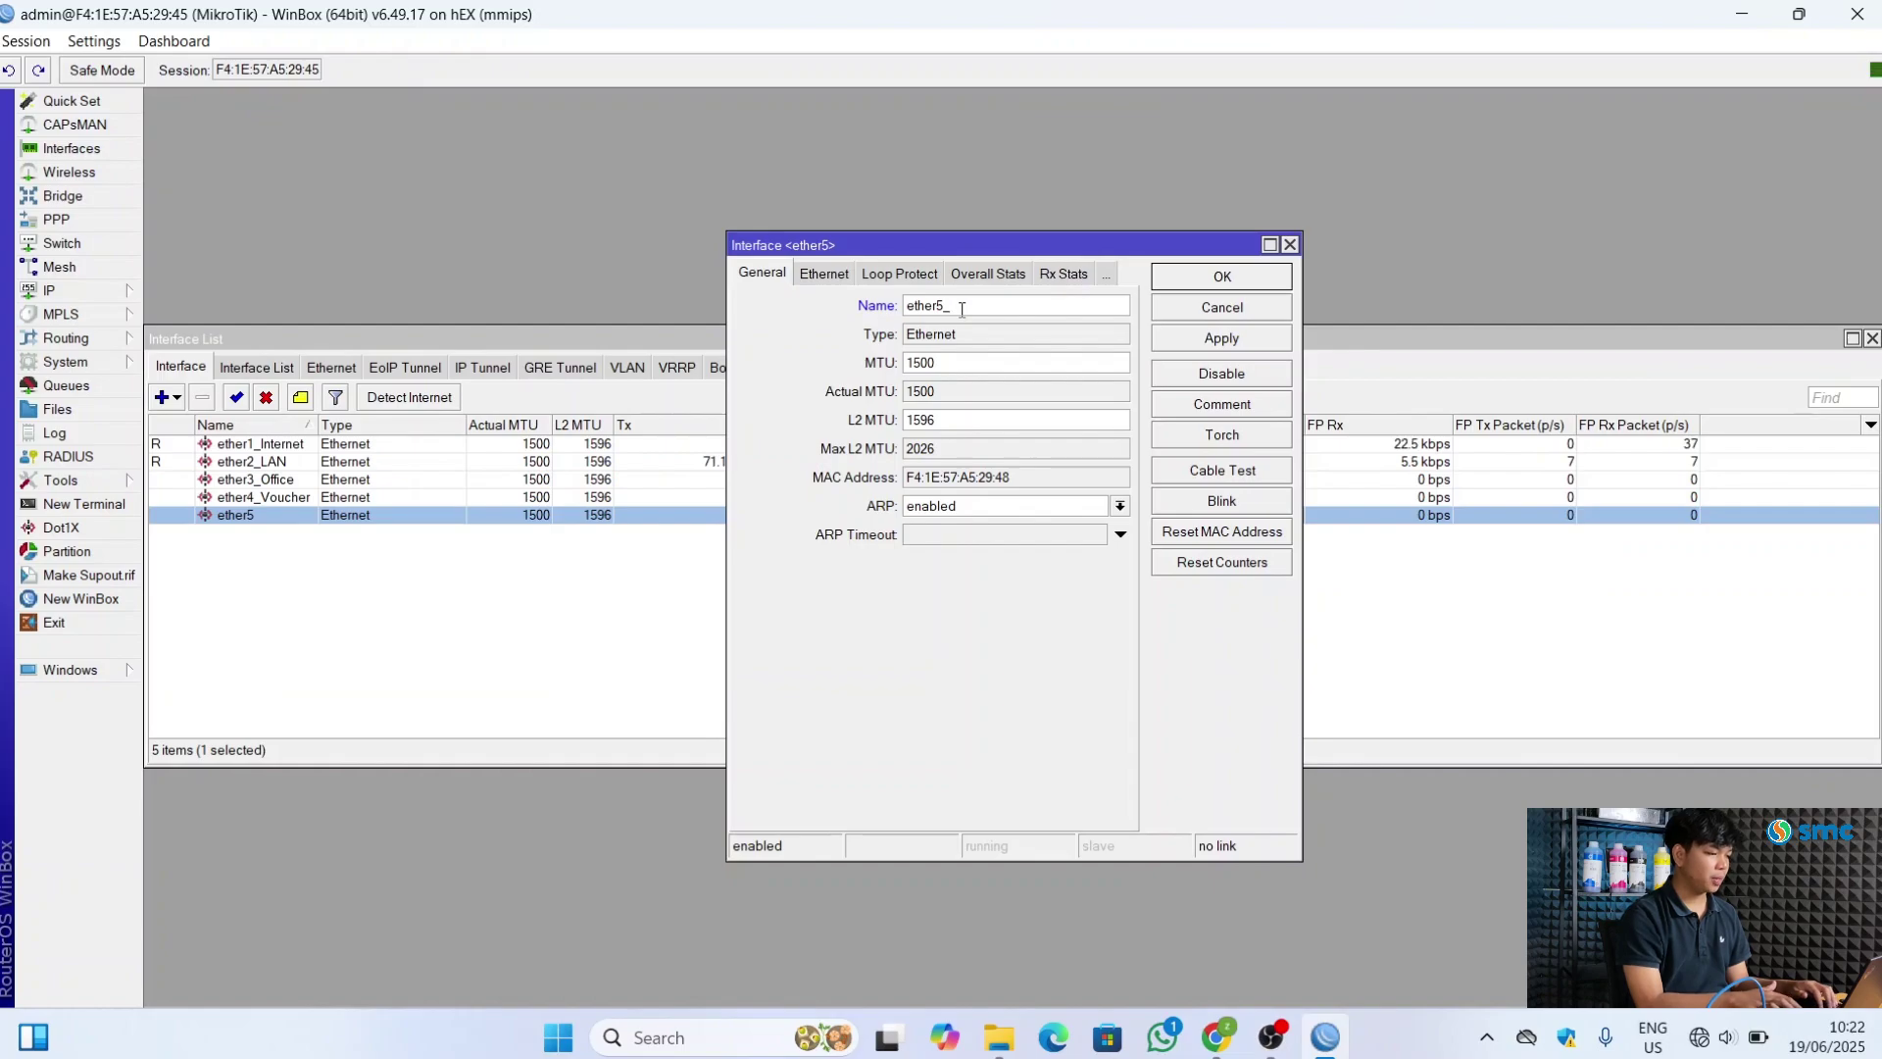
text(Hp)
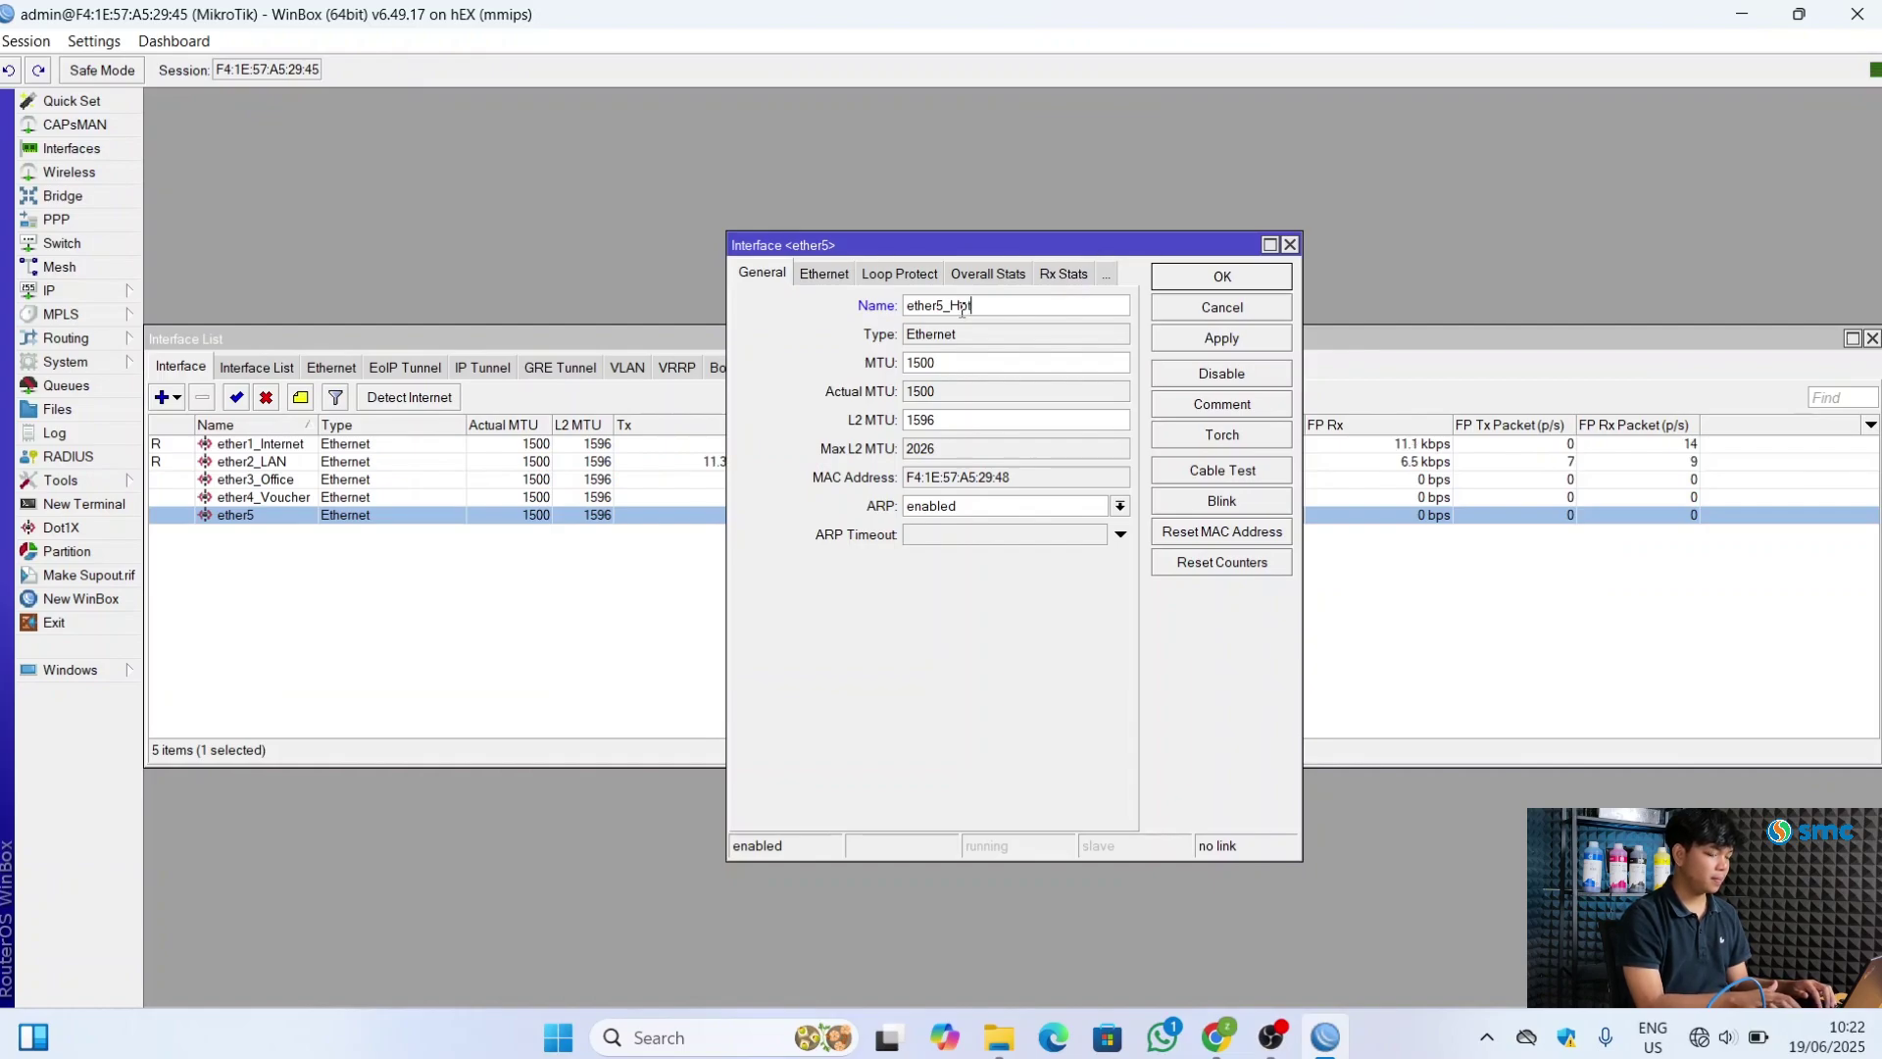
text(tspot)
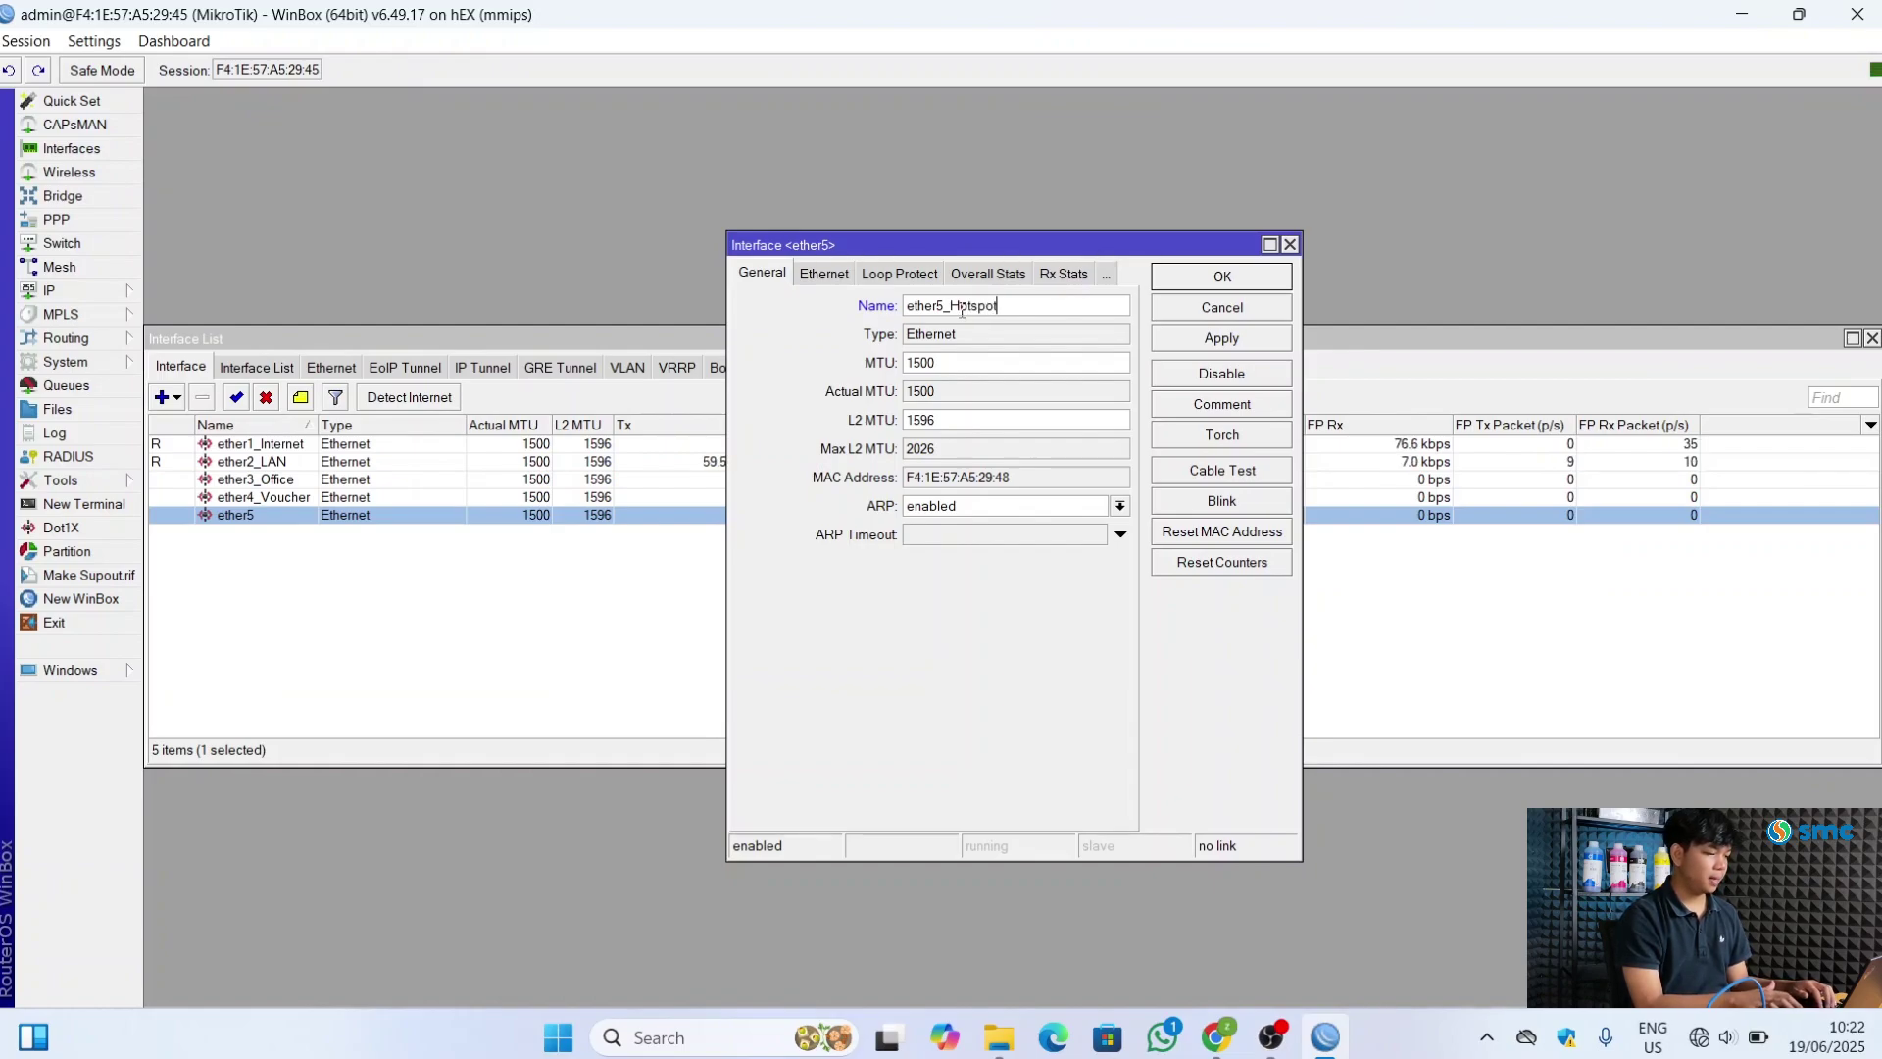
click(1225, 350)
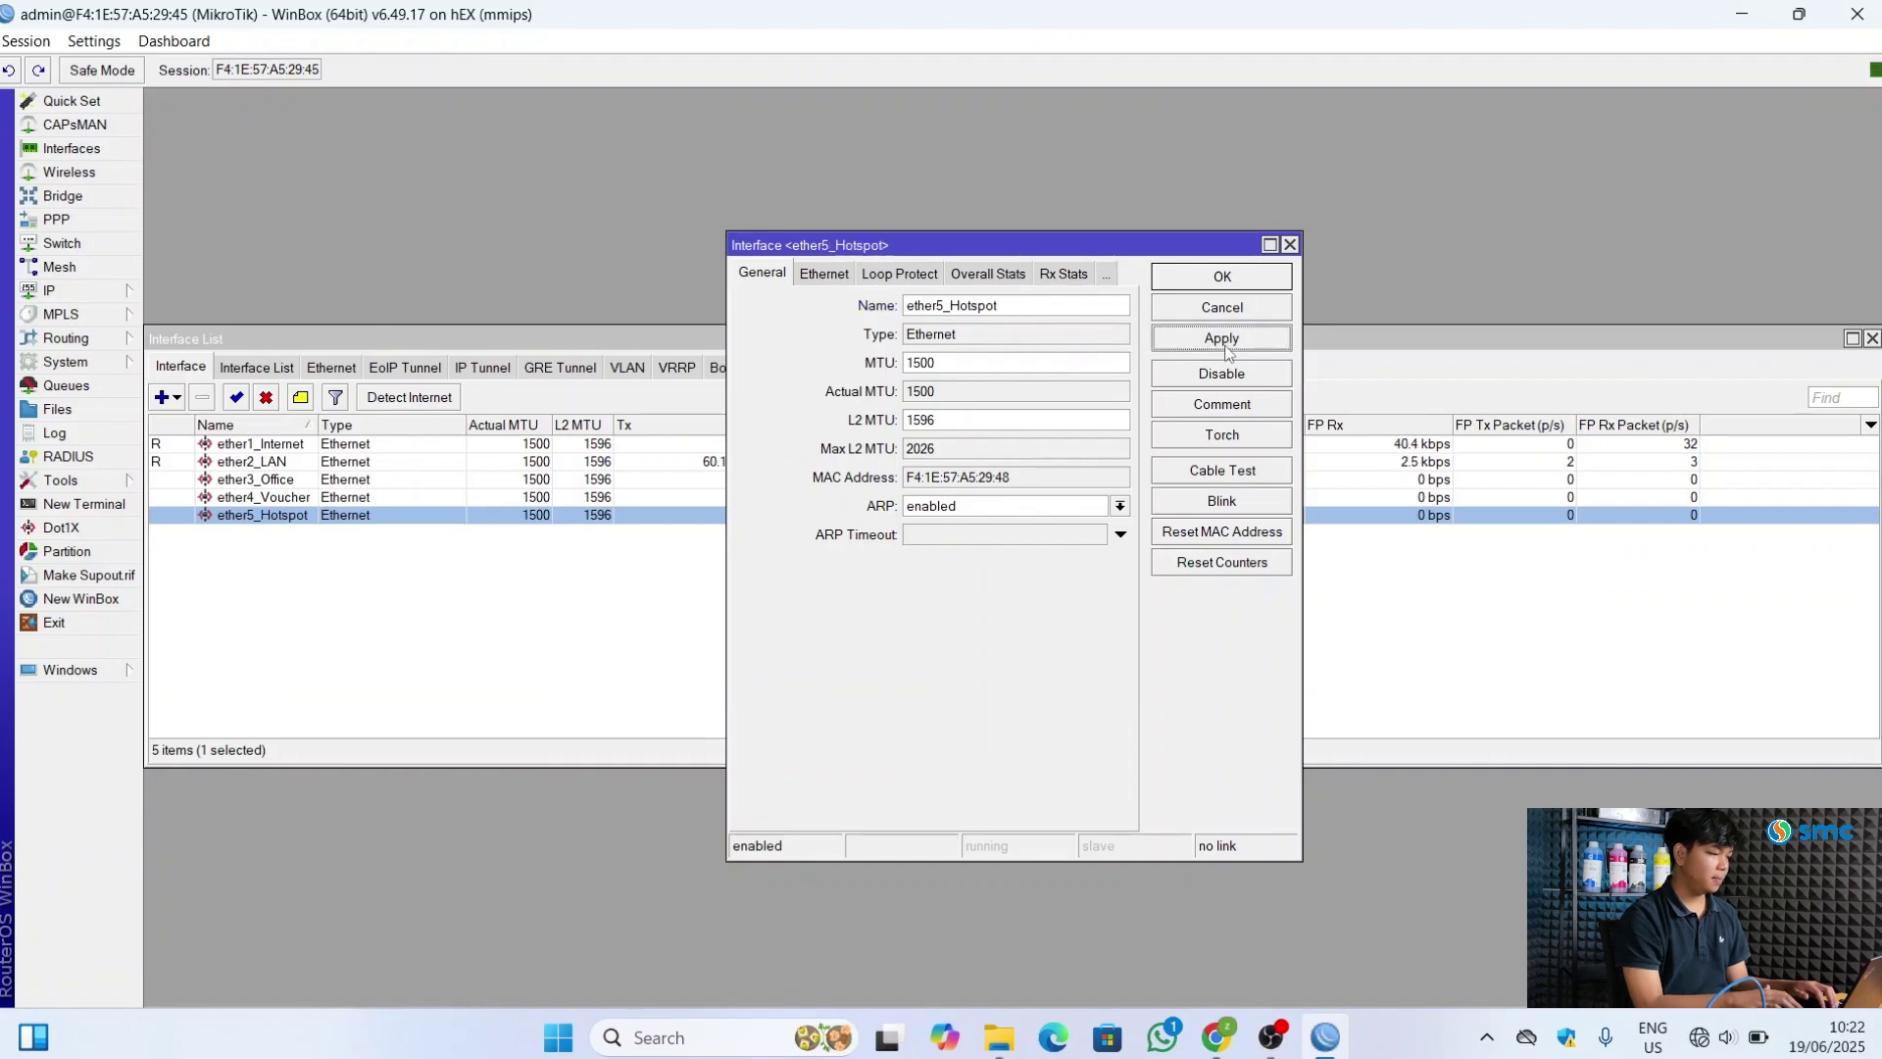
click(1245, 287)
click(691, 615)
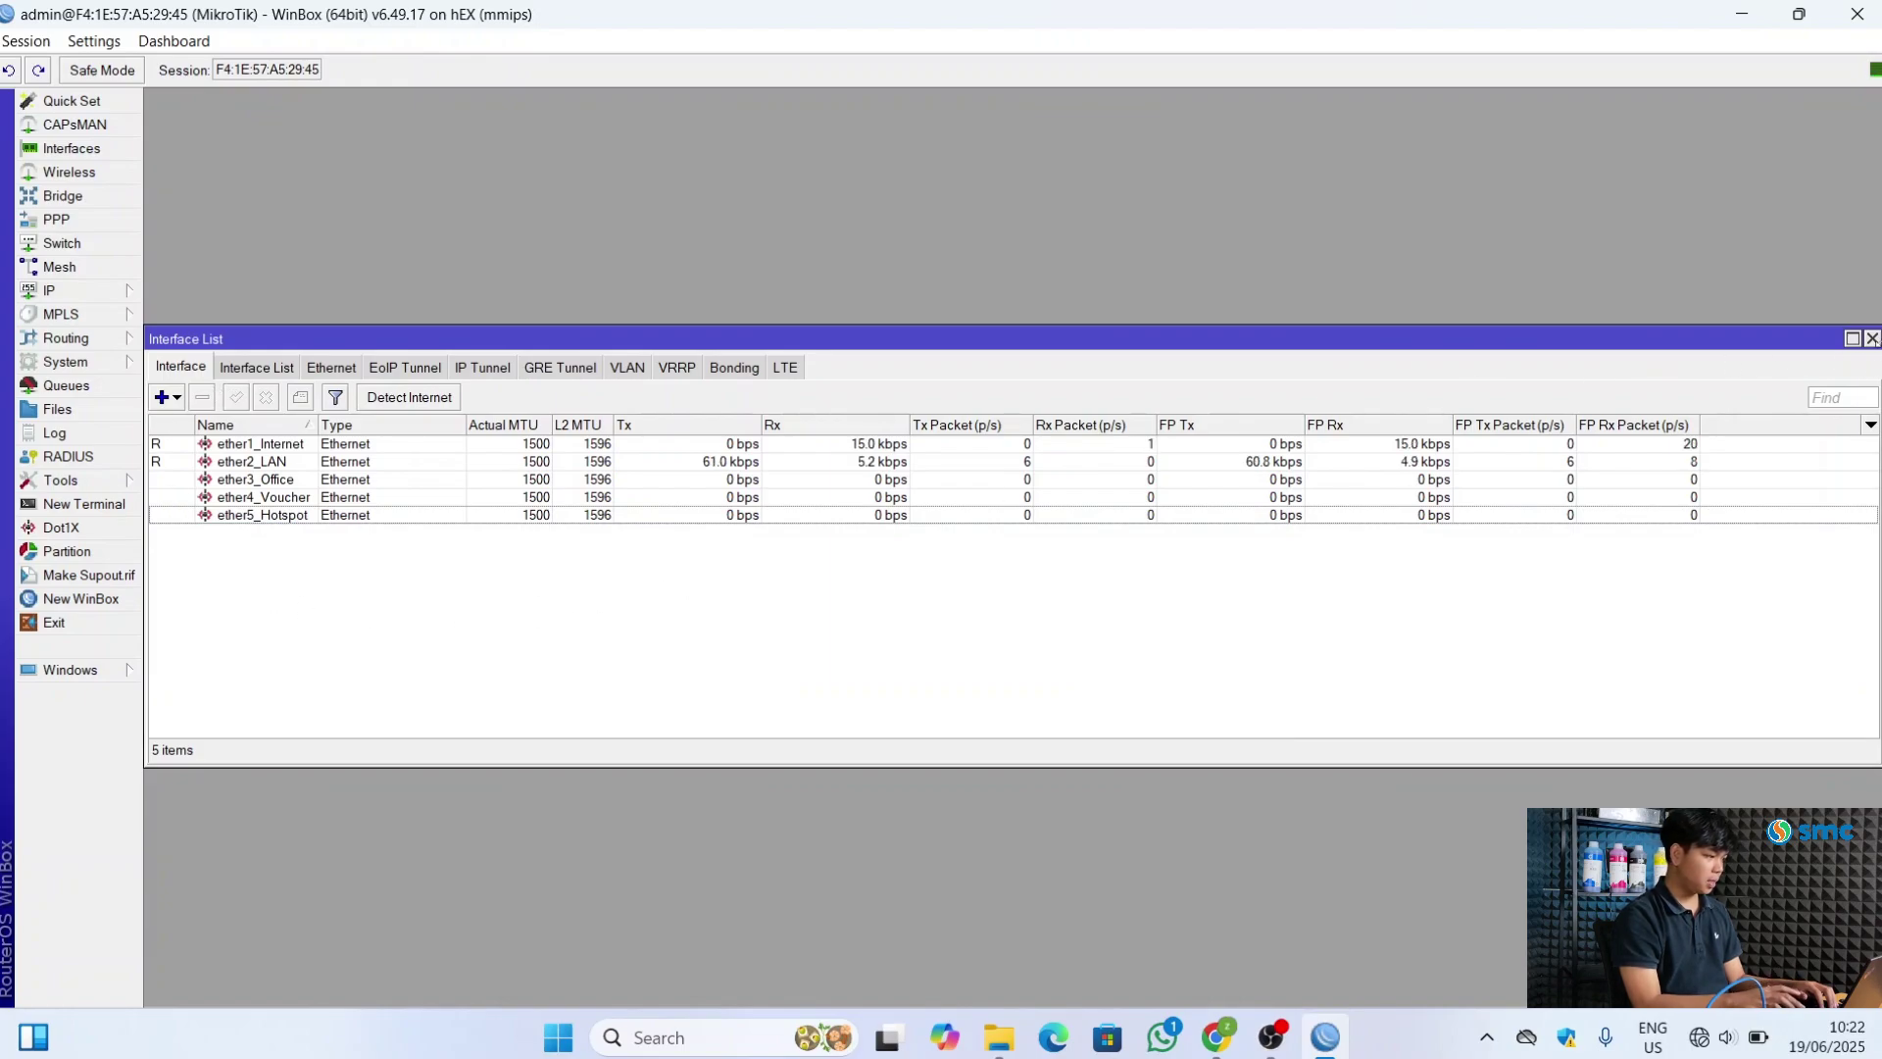
click(1871, 338)
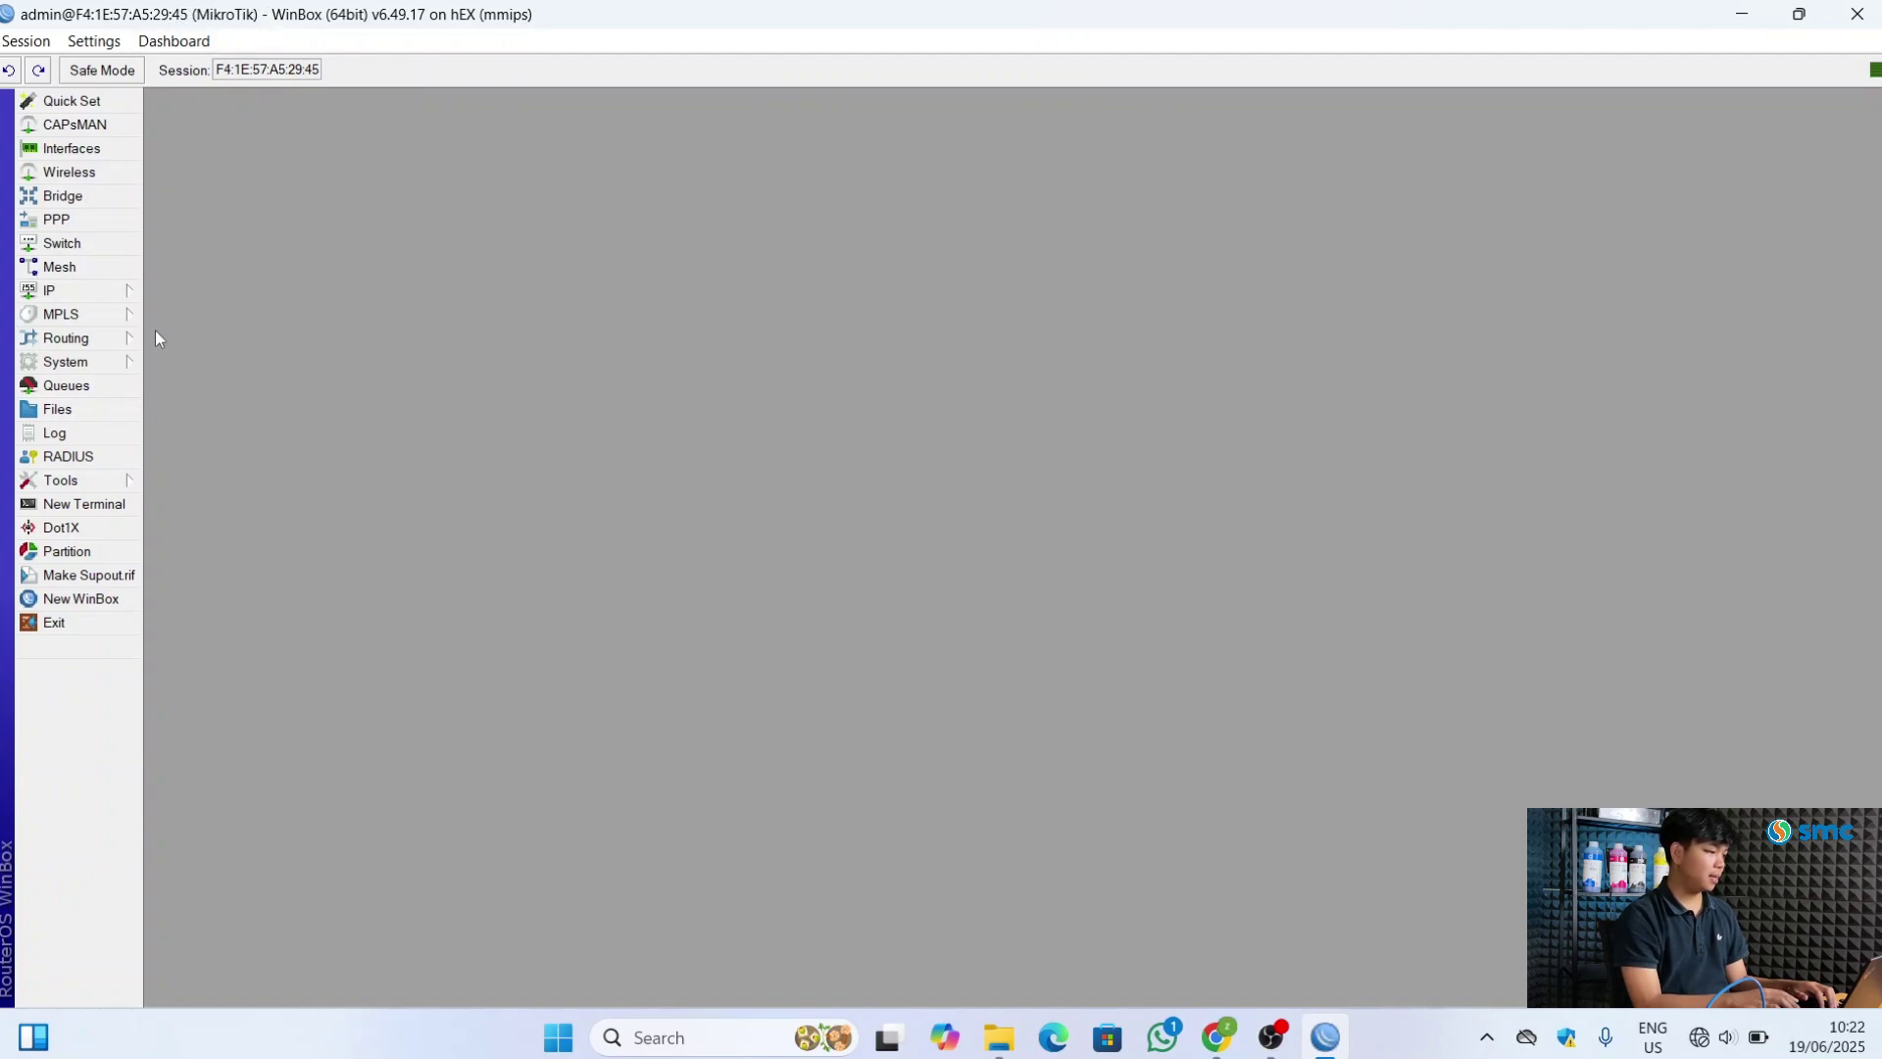
click(134, 360)
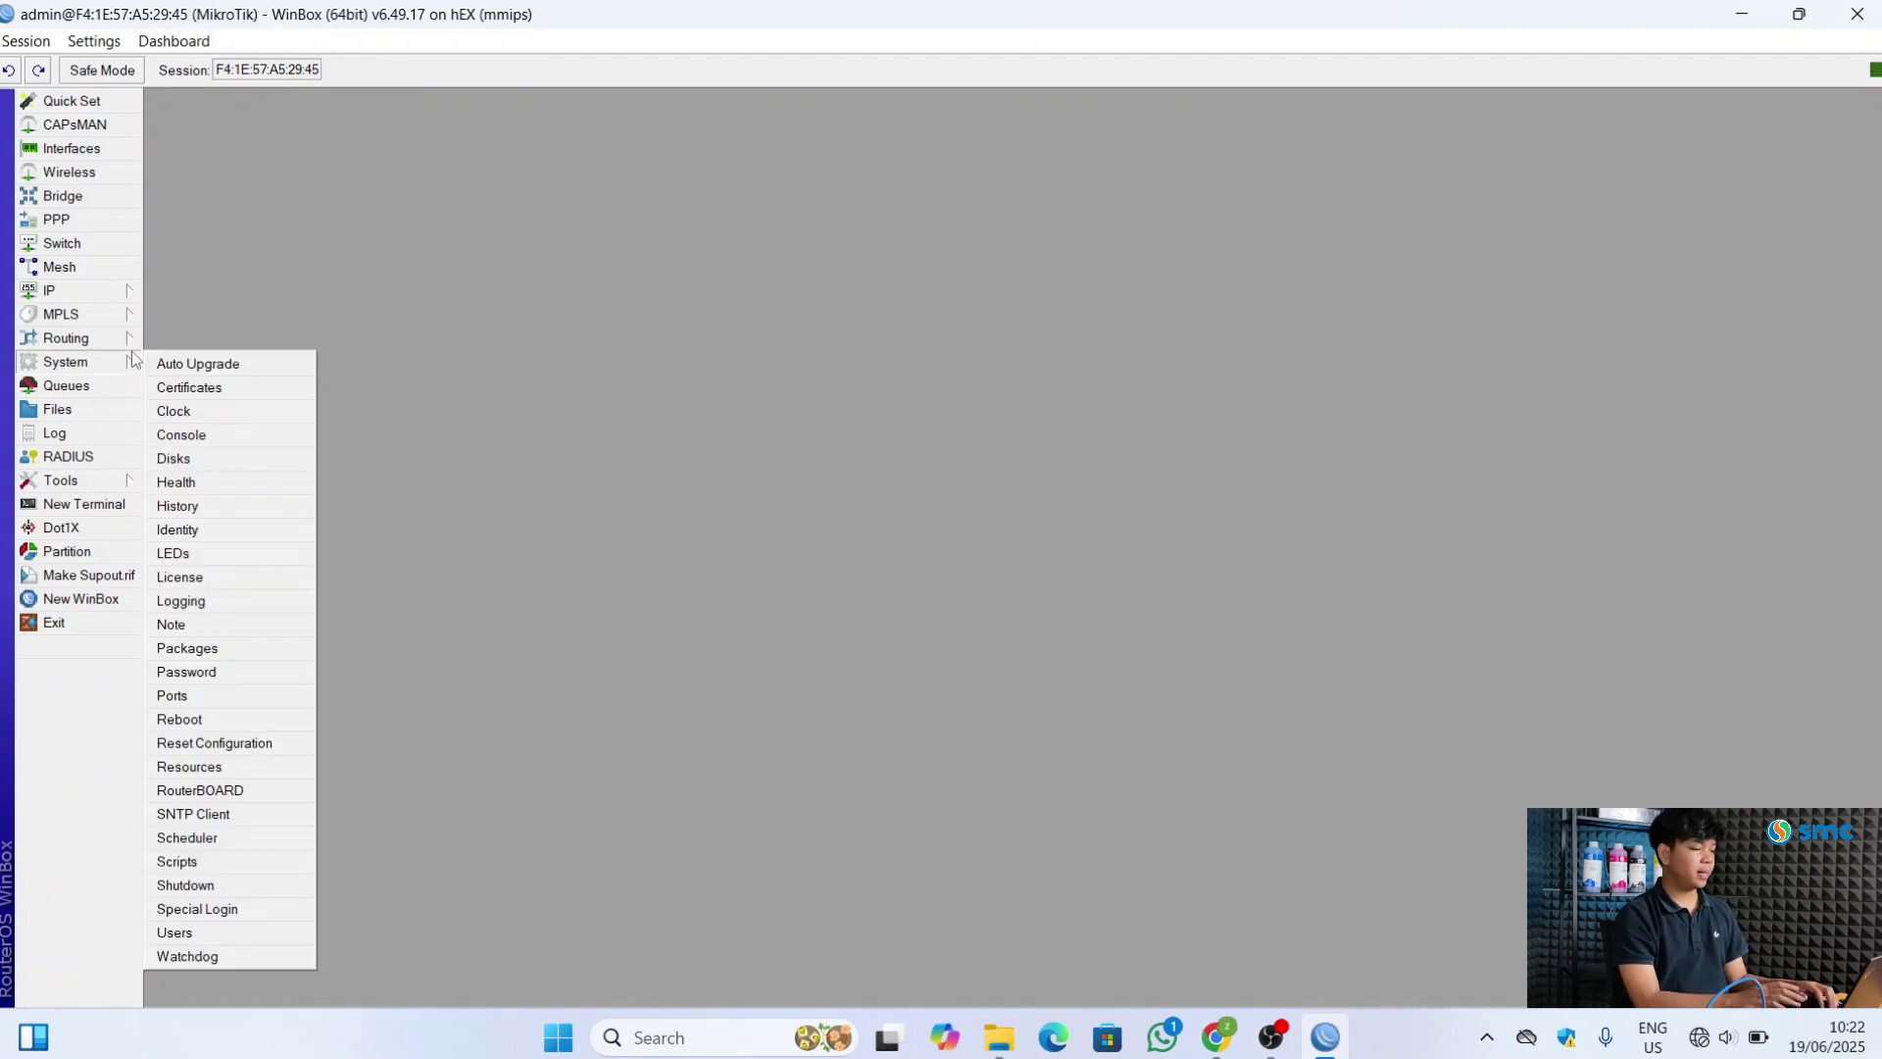
click(179, 530)
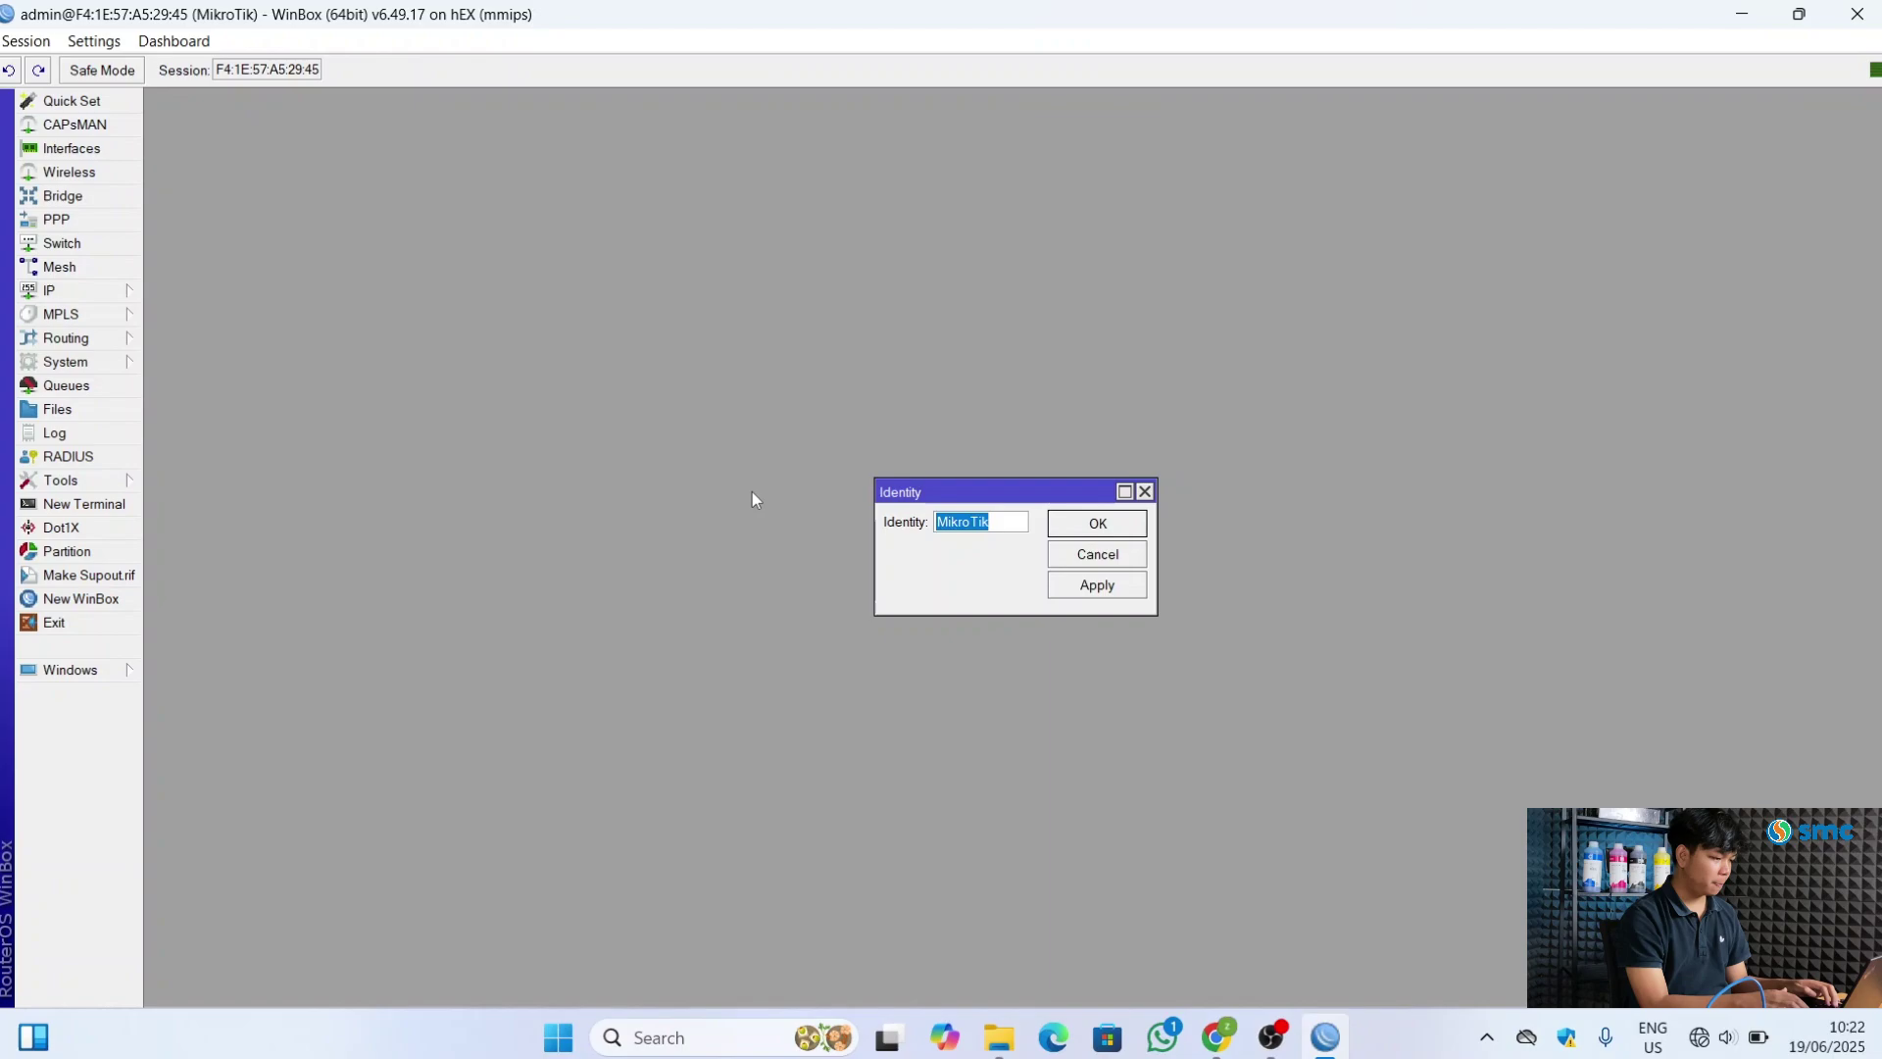
key(BackSpace)
text(Sina)
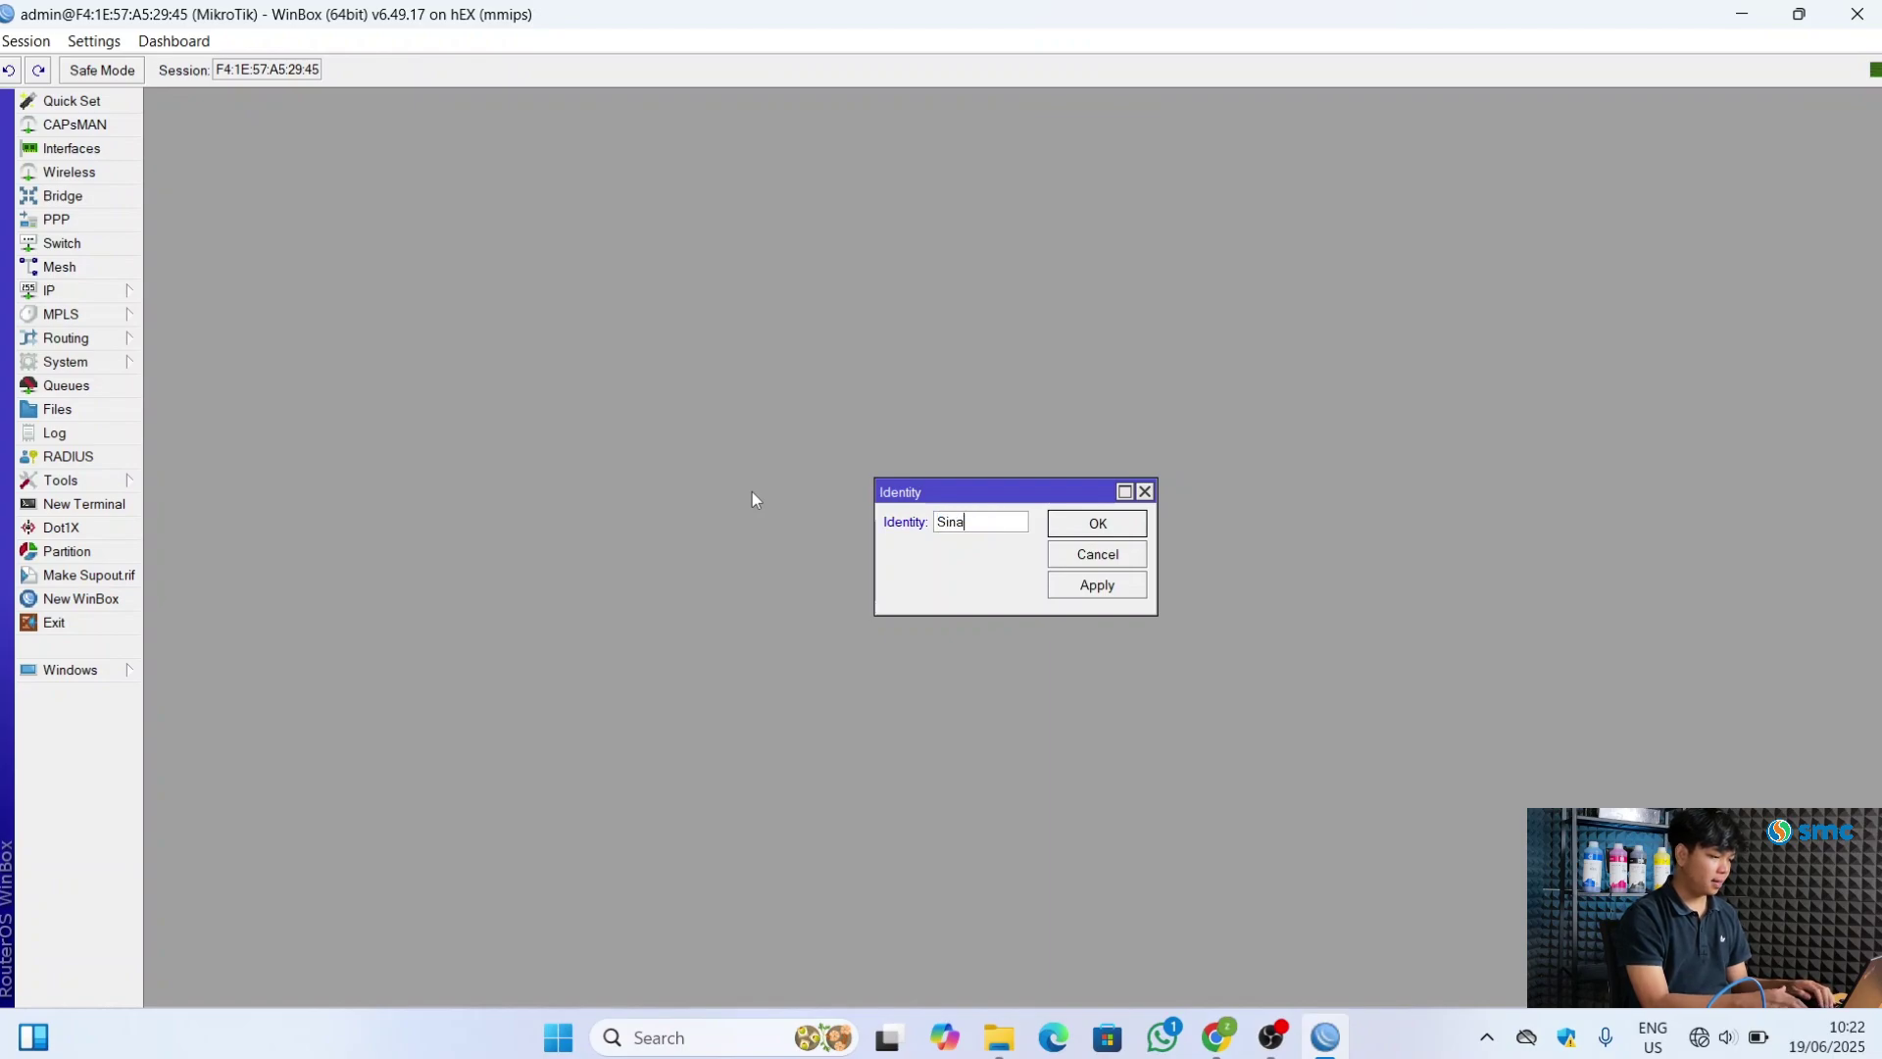
text(r Mitra Cendekia)
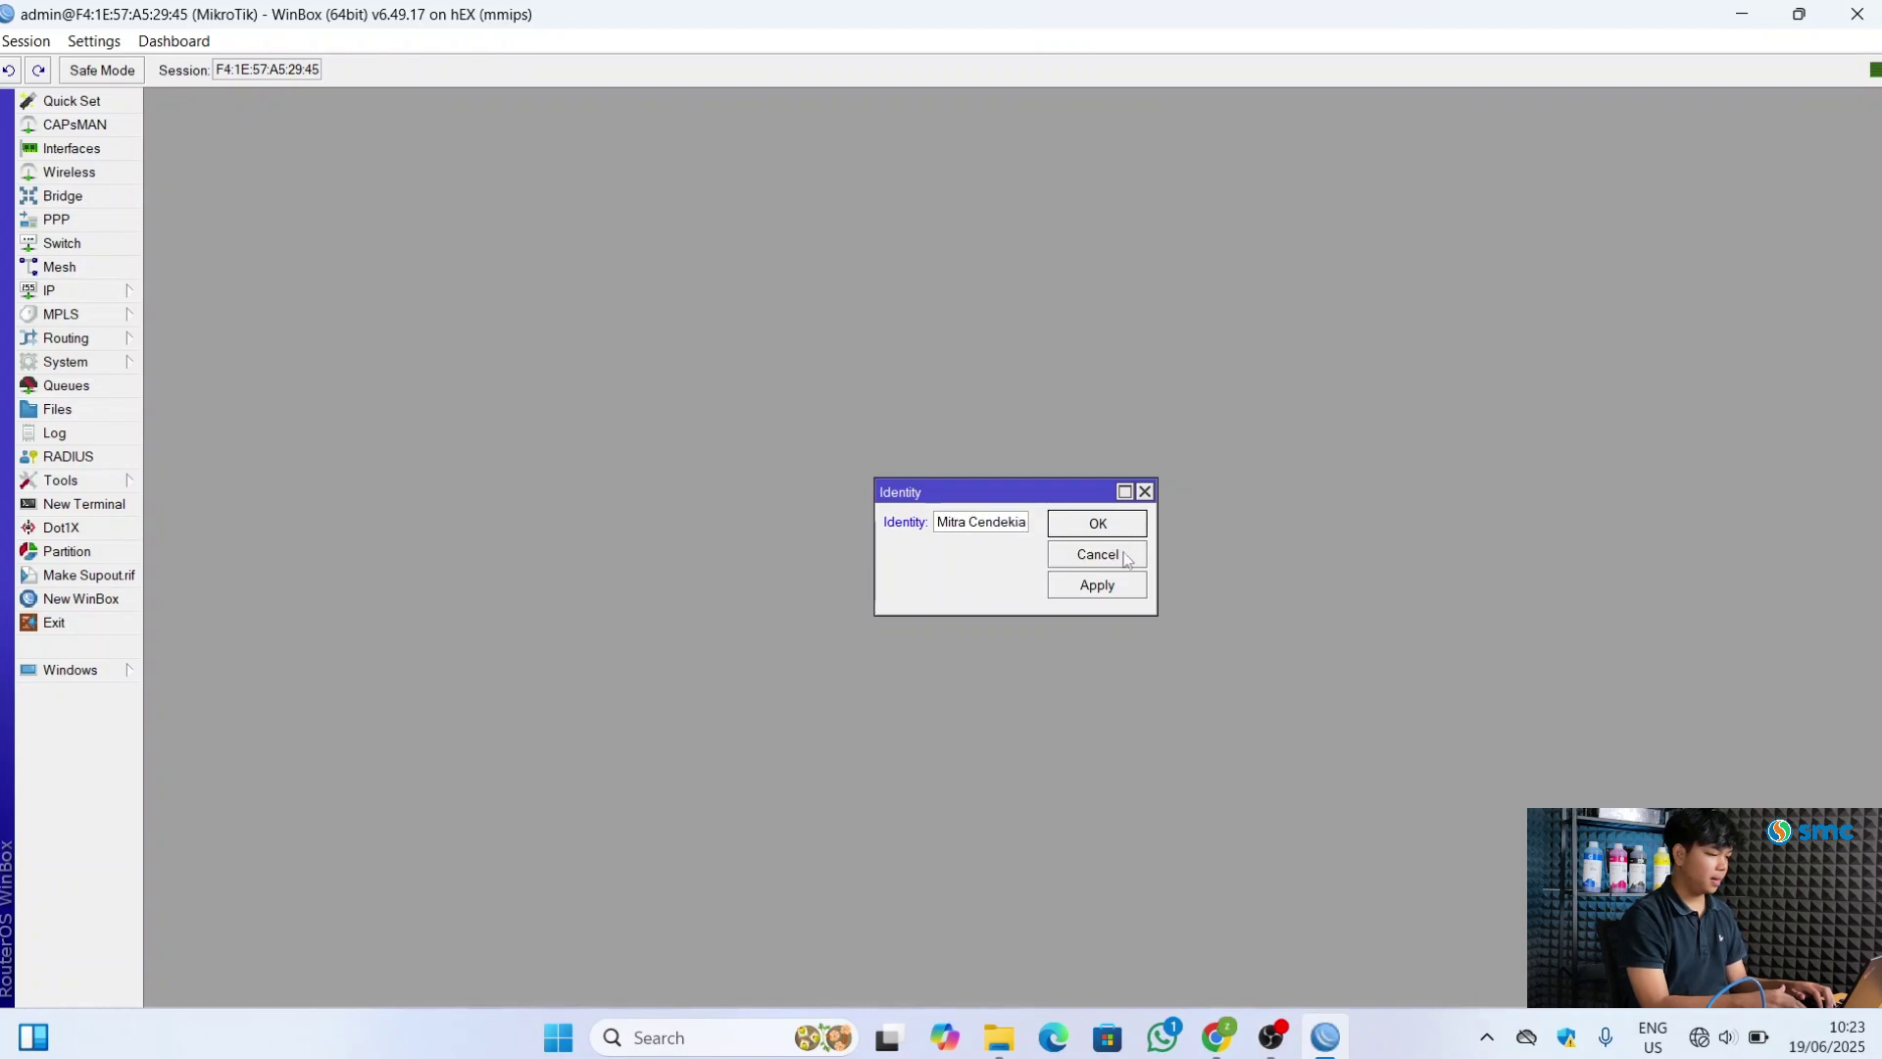
click(1103, 584)
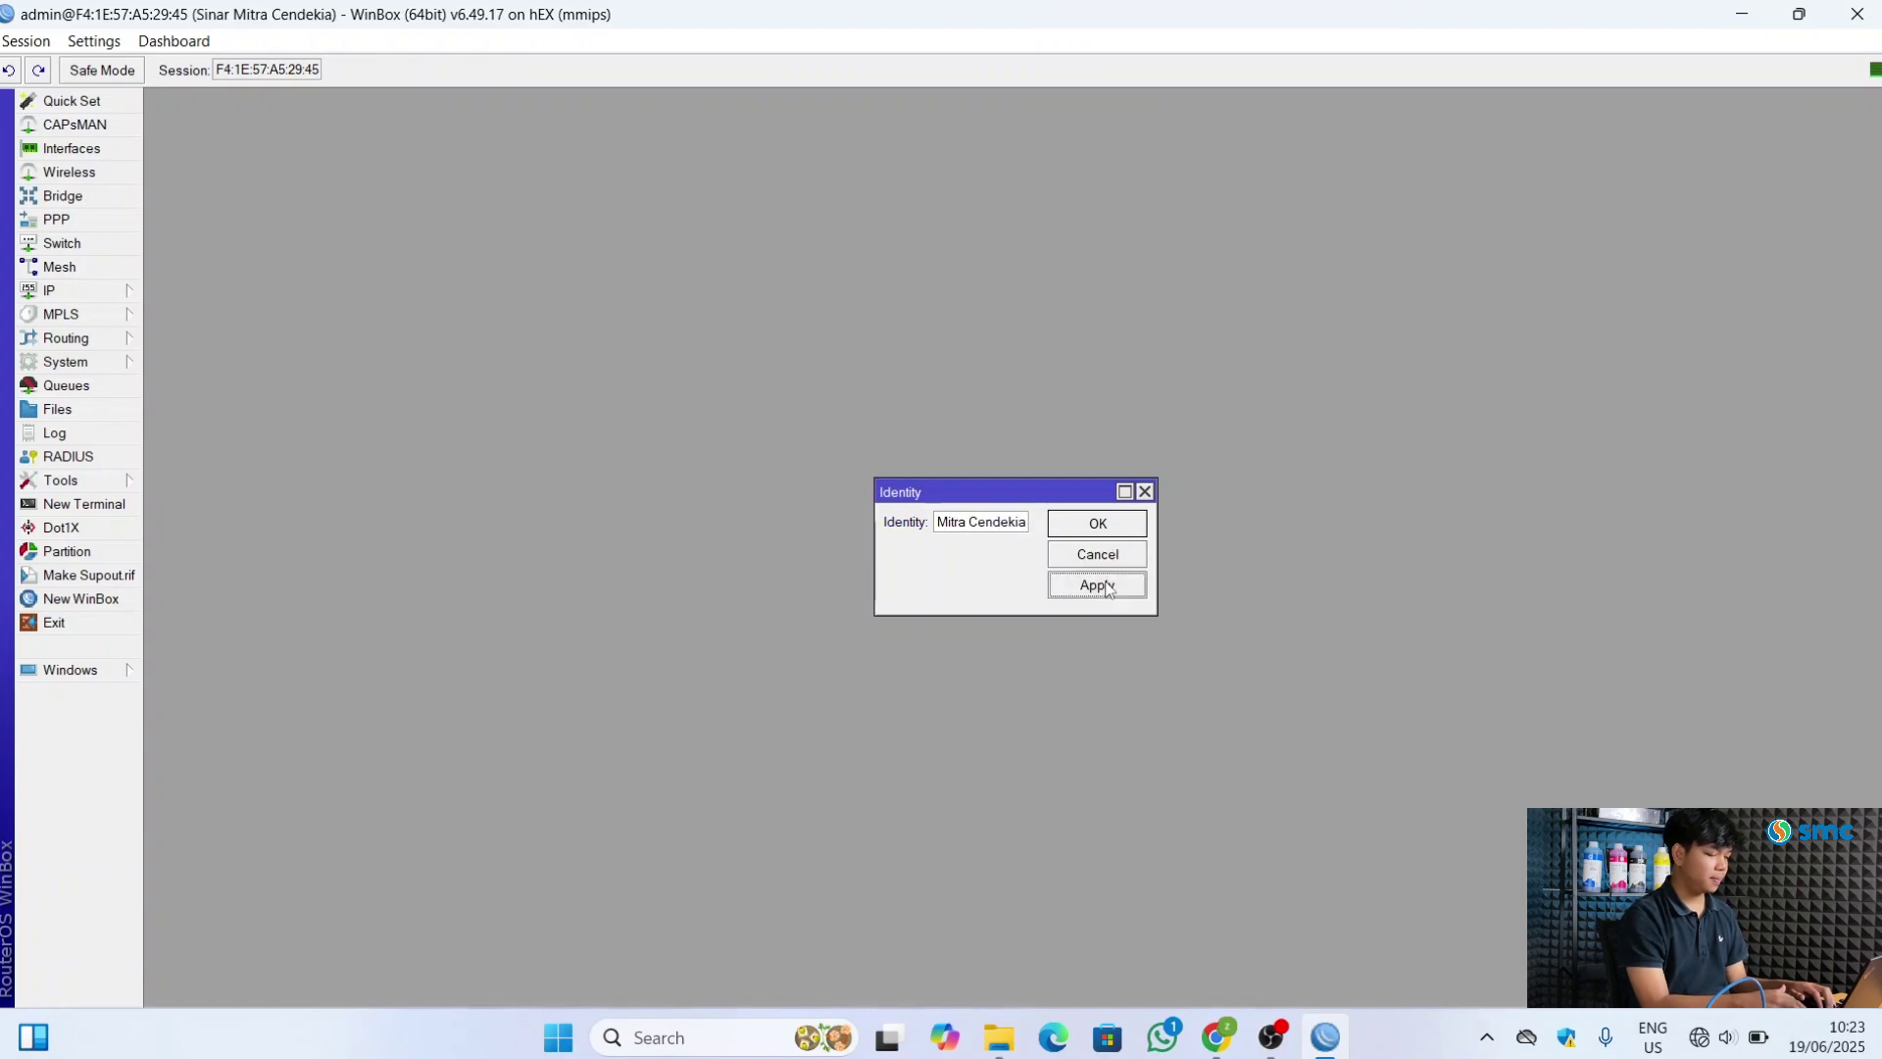
click(1098, 523)
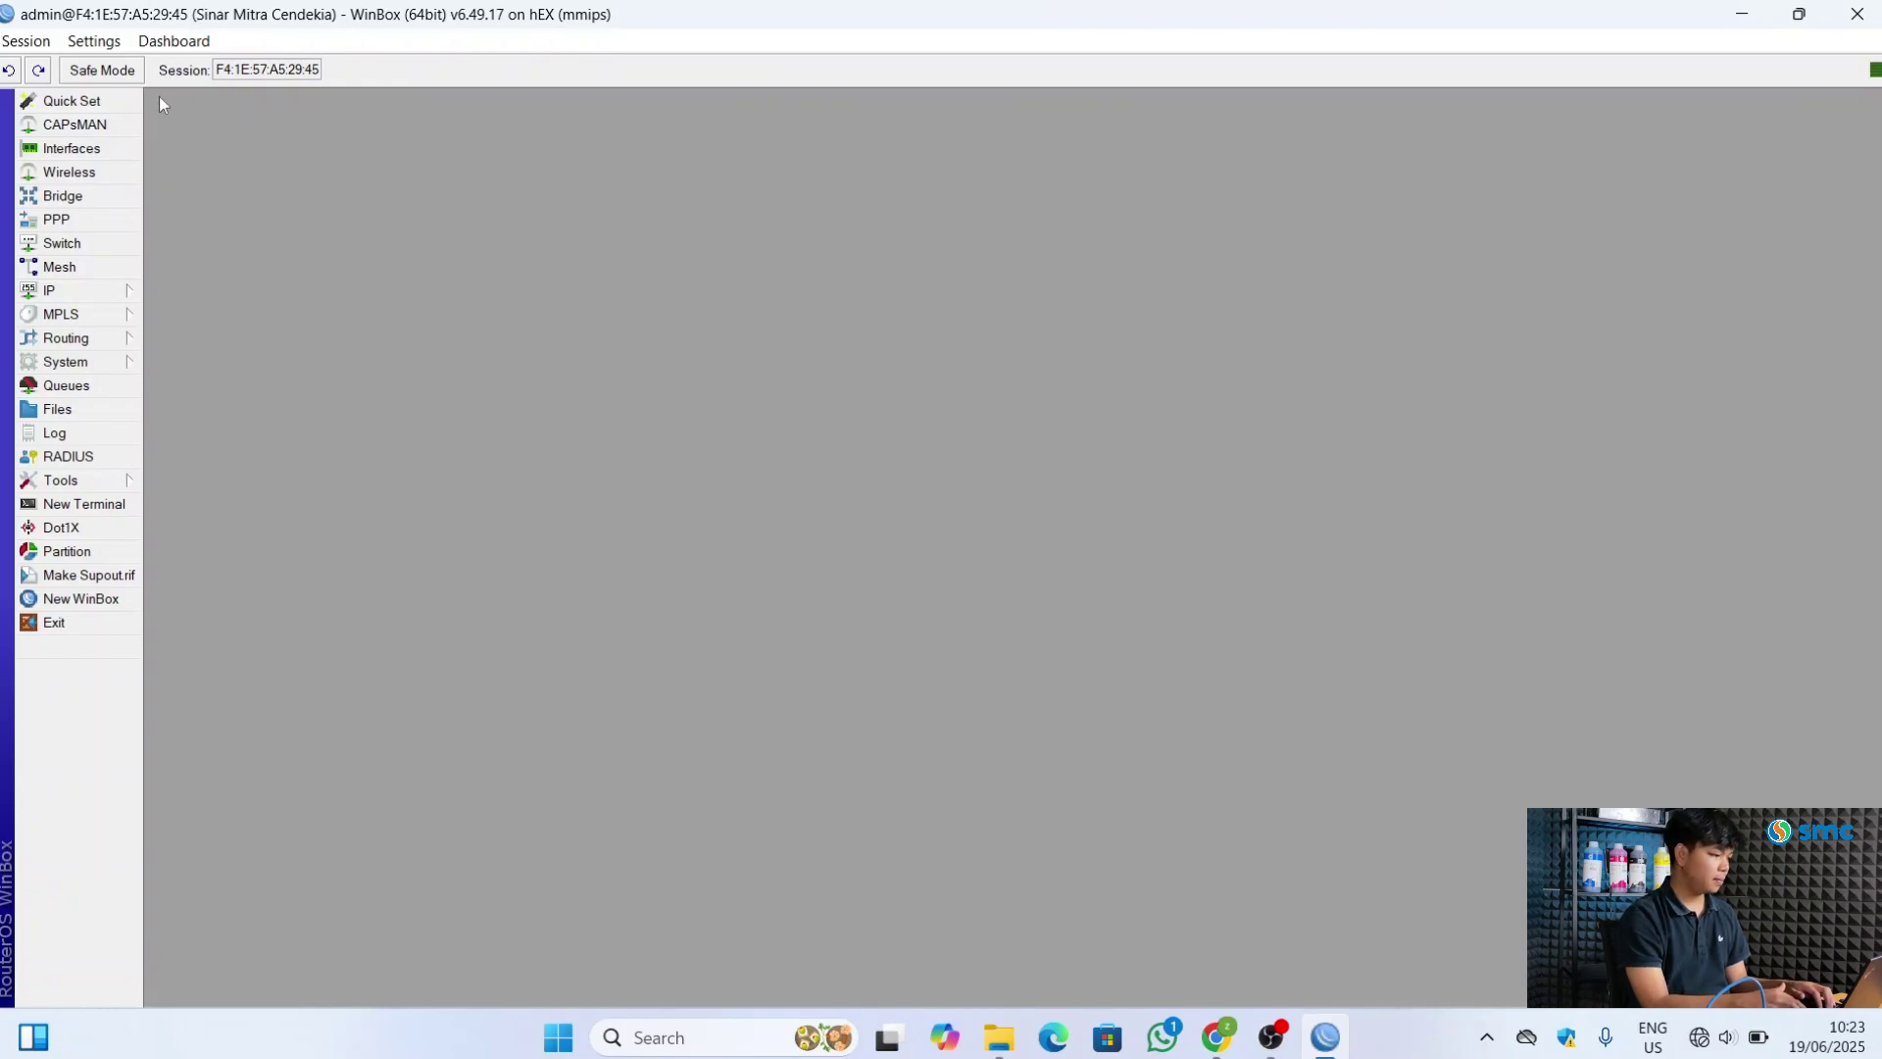
click(70, 148)
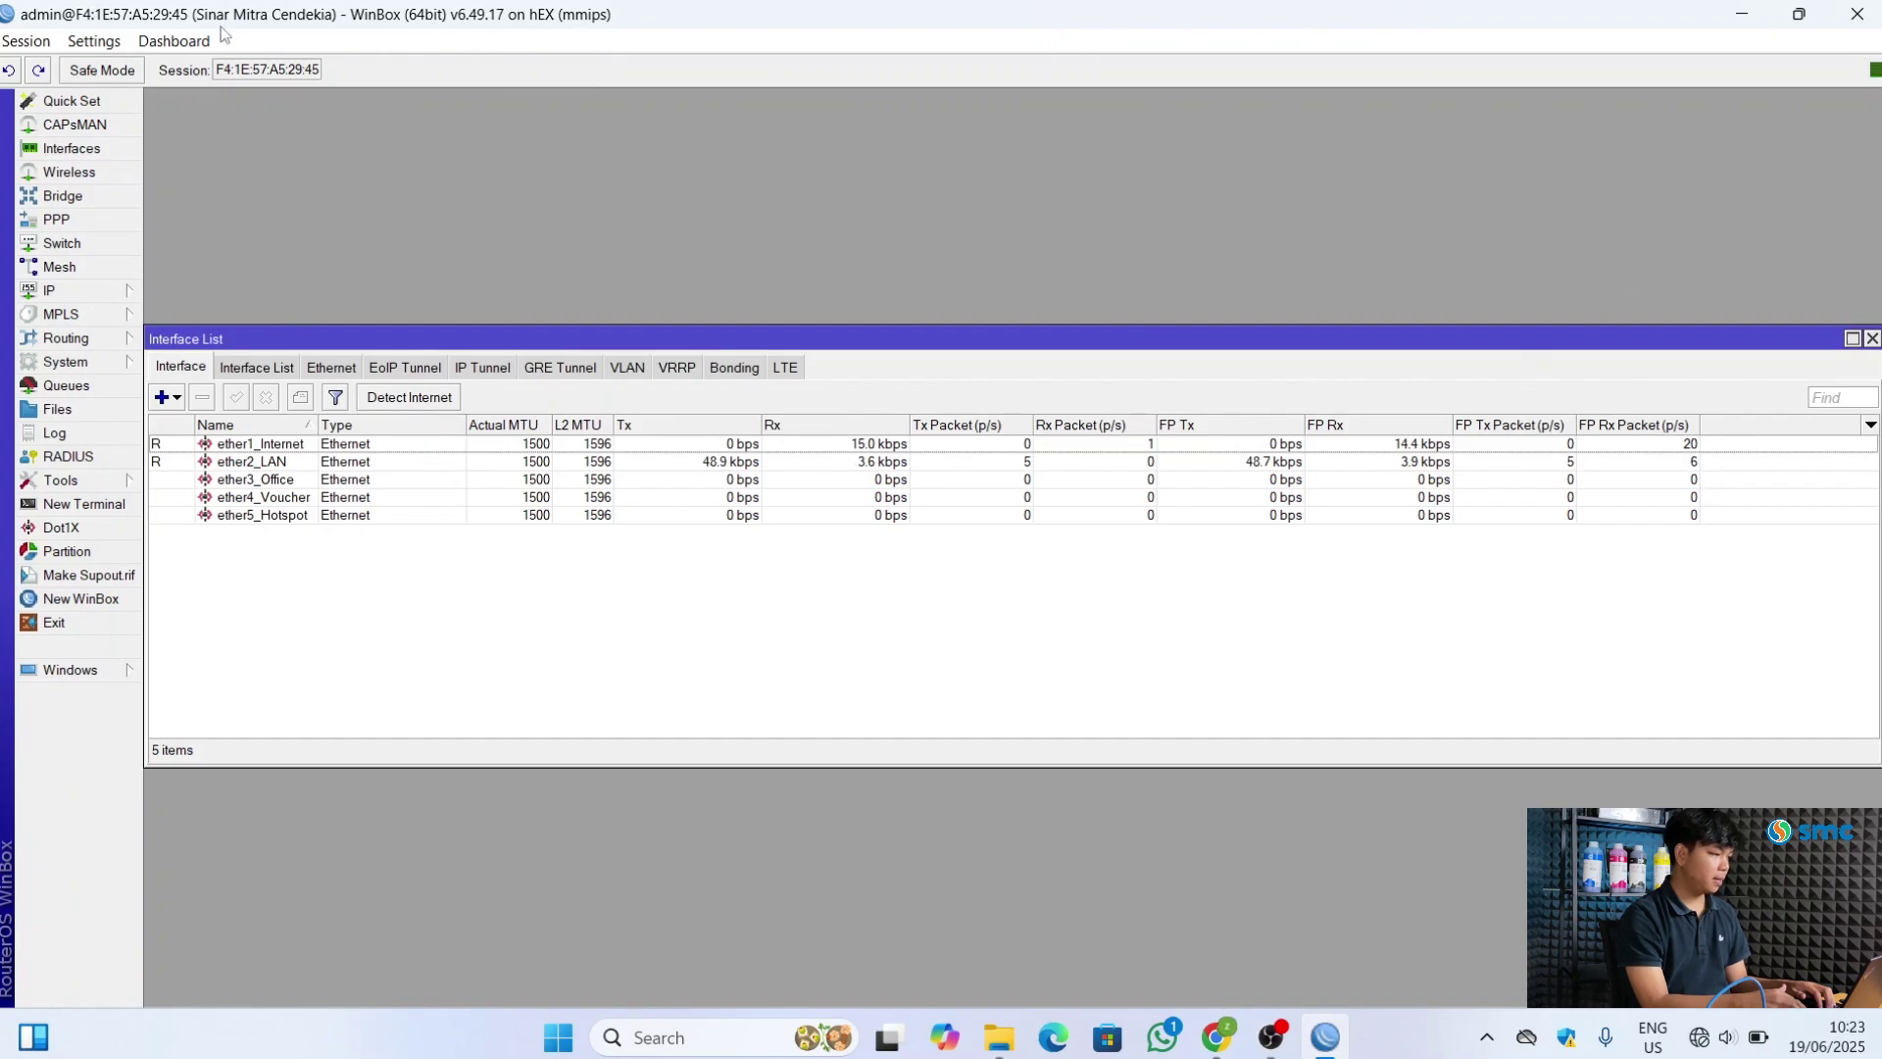
click(1872, 339)
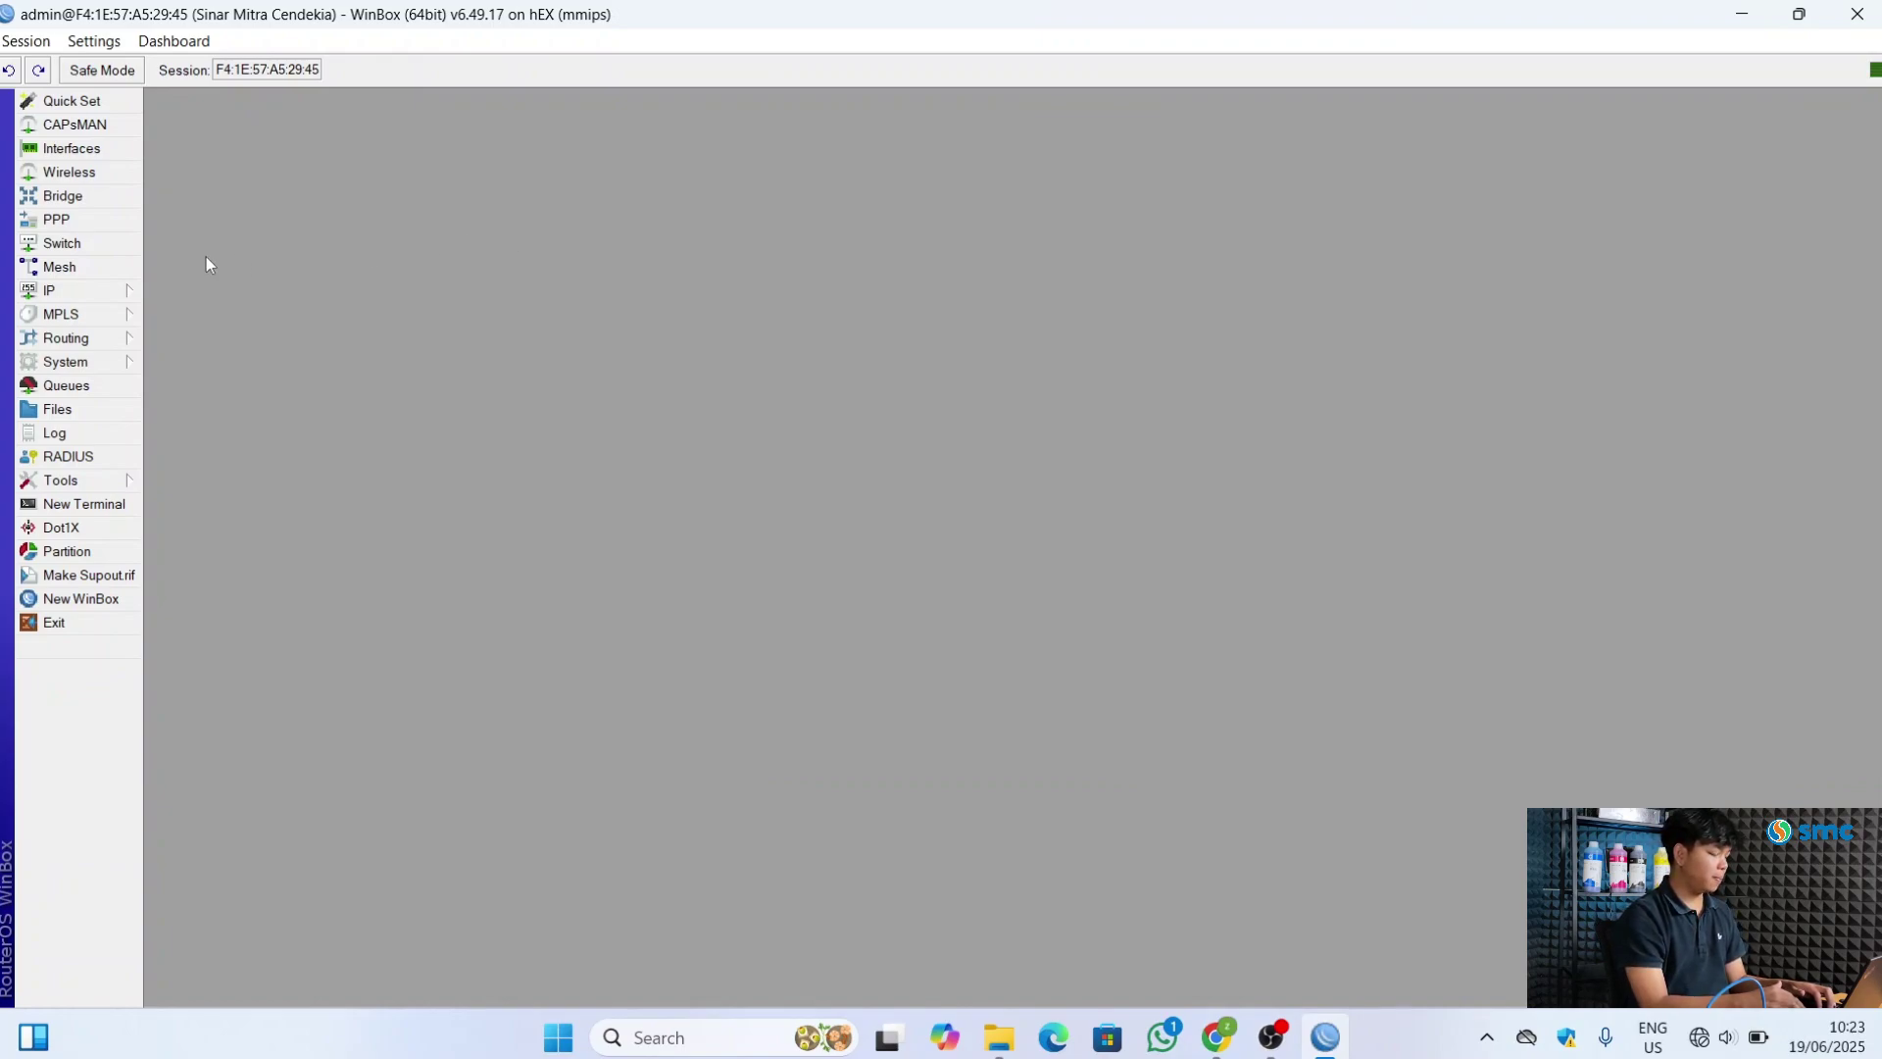
In IP > DNS, enter servers 8.8.8.8 and 8.8.4.4 and apply them
click(124, 290)
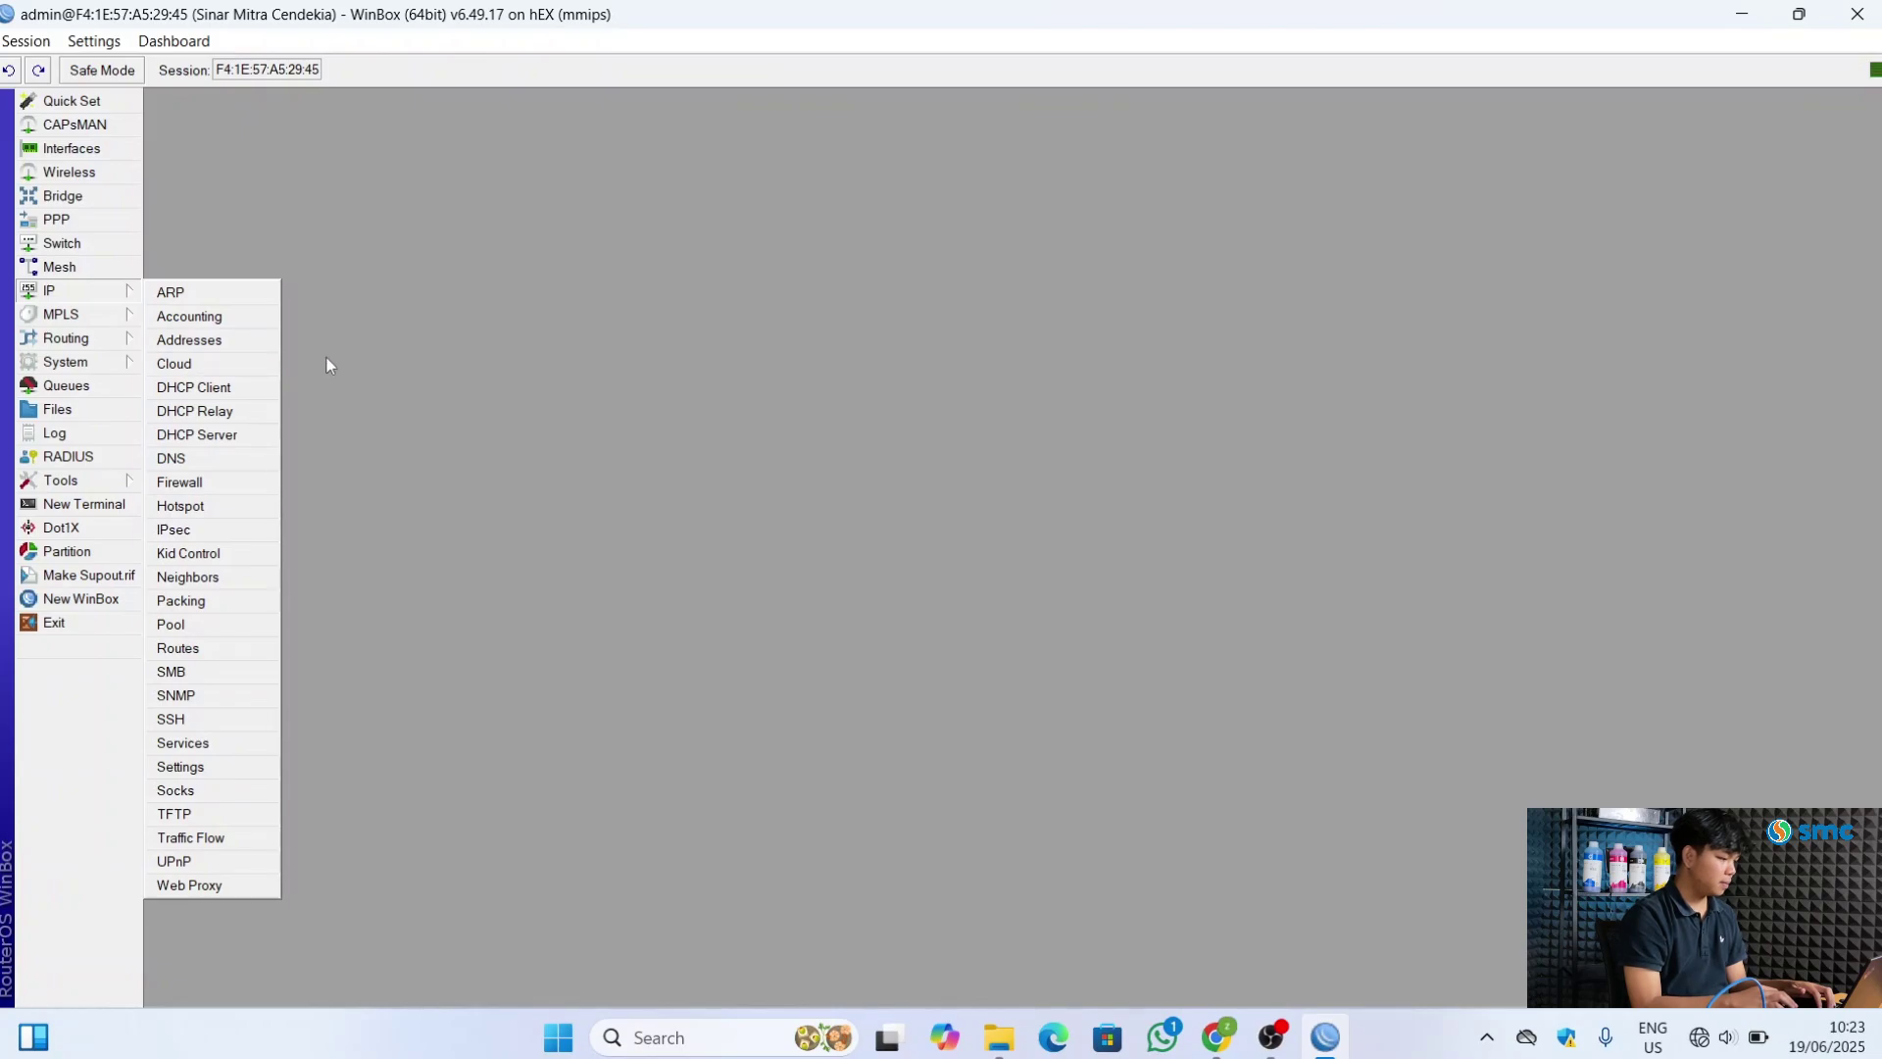
click(215, 460)
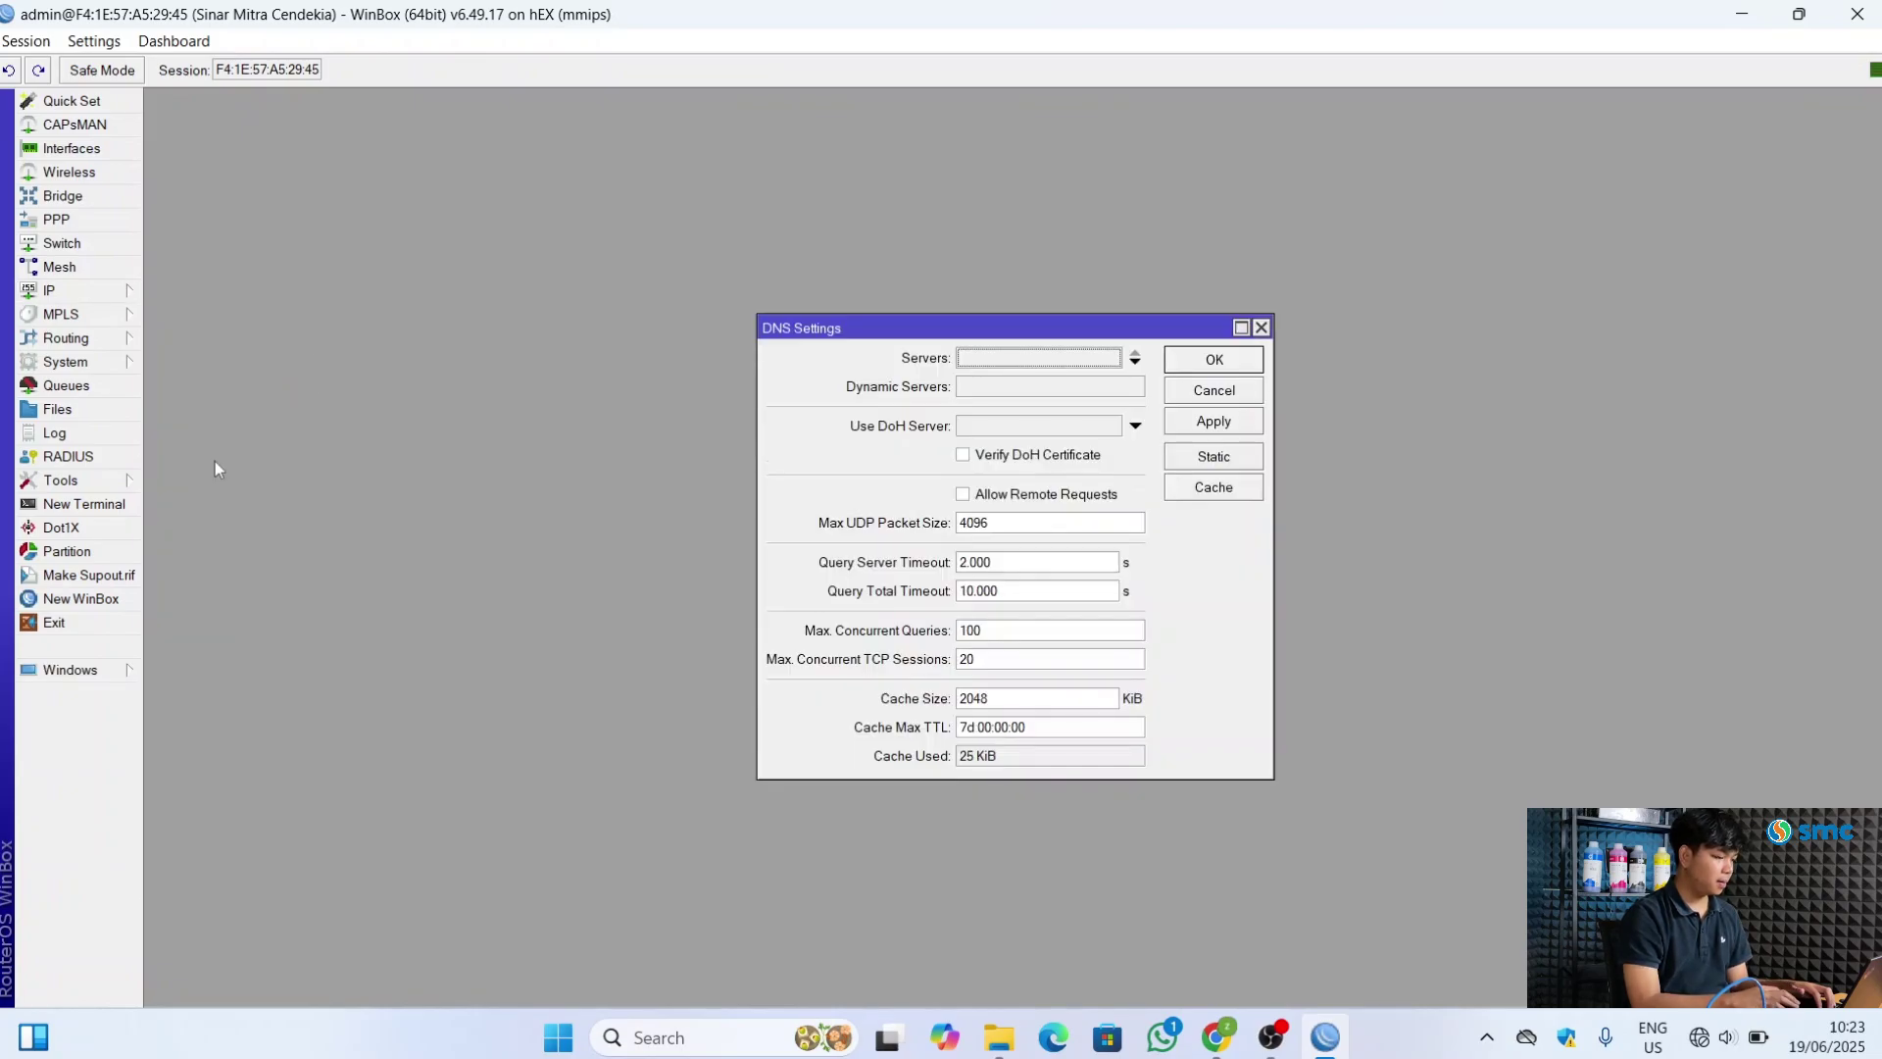
click(1135, 362)
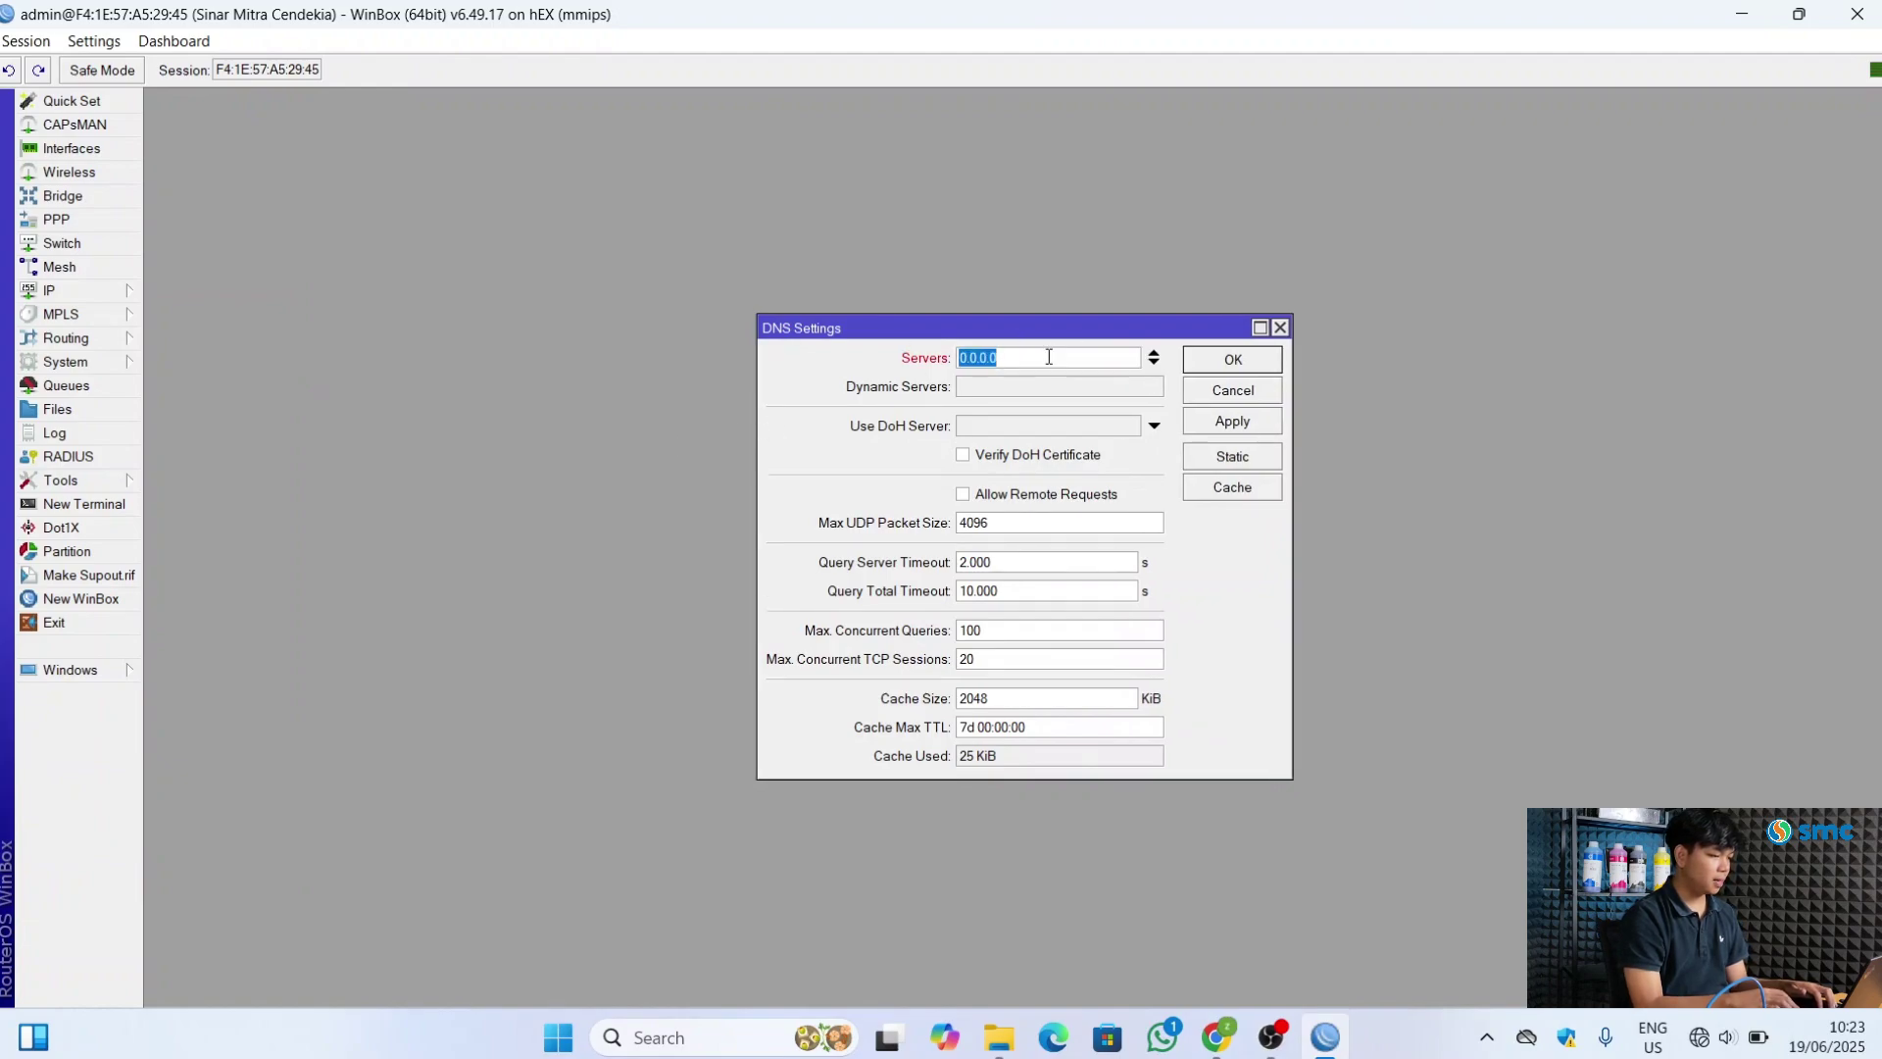
text(8.8)
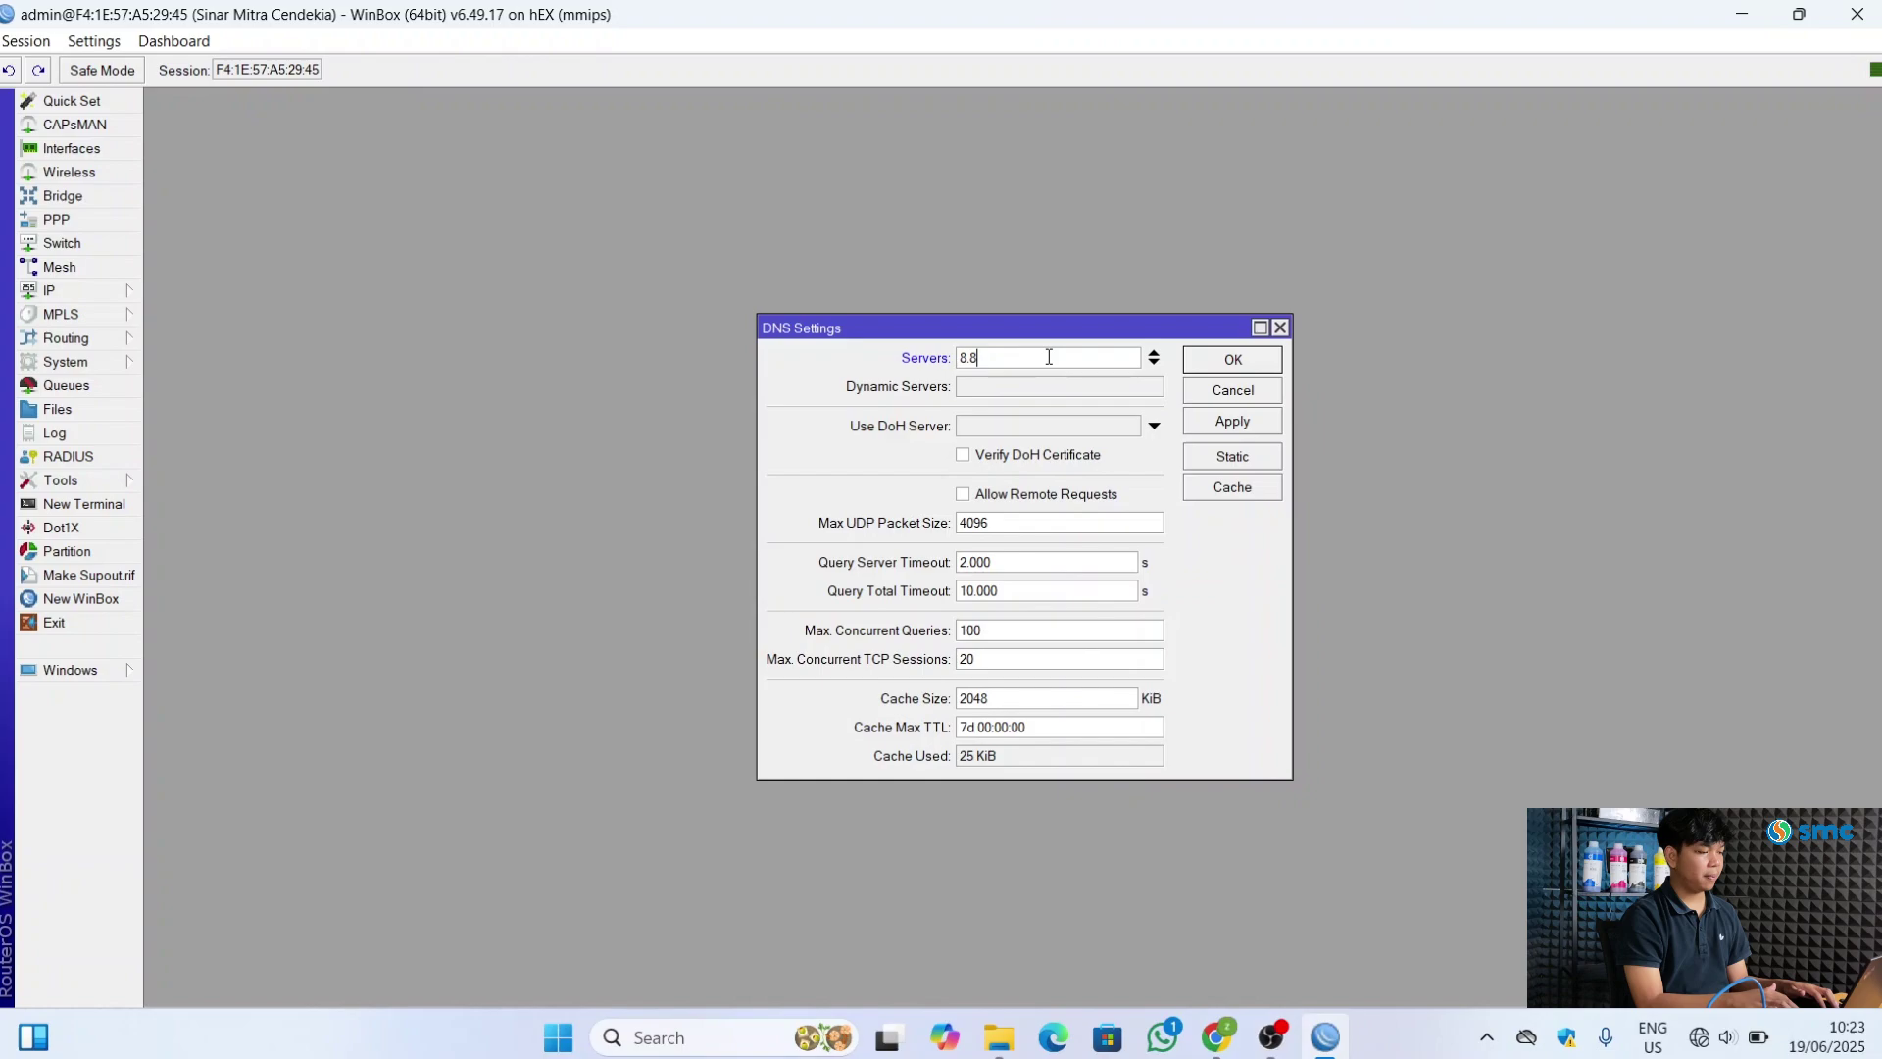
text(.8.8)
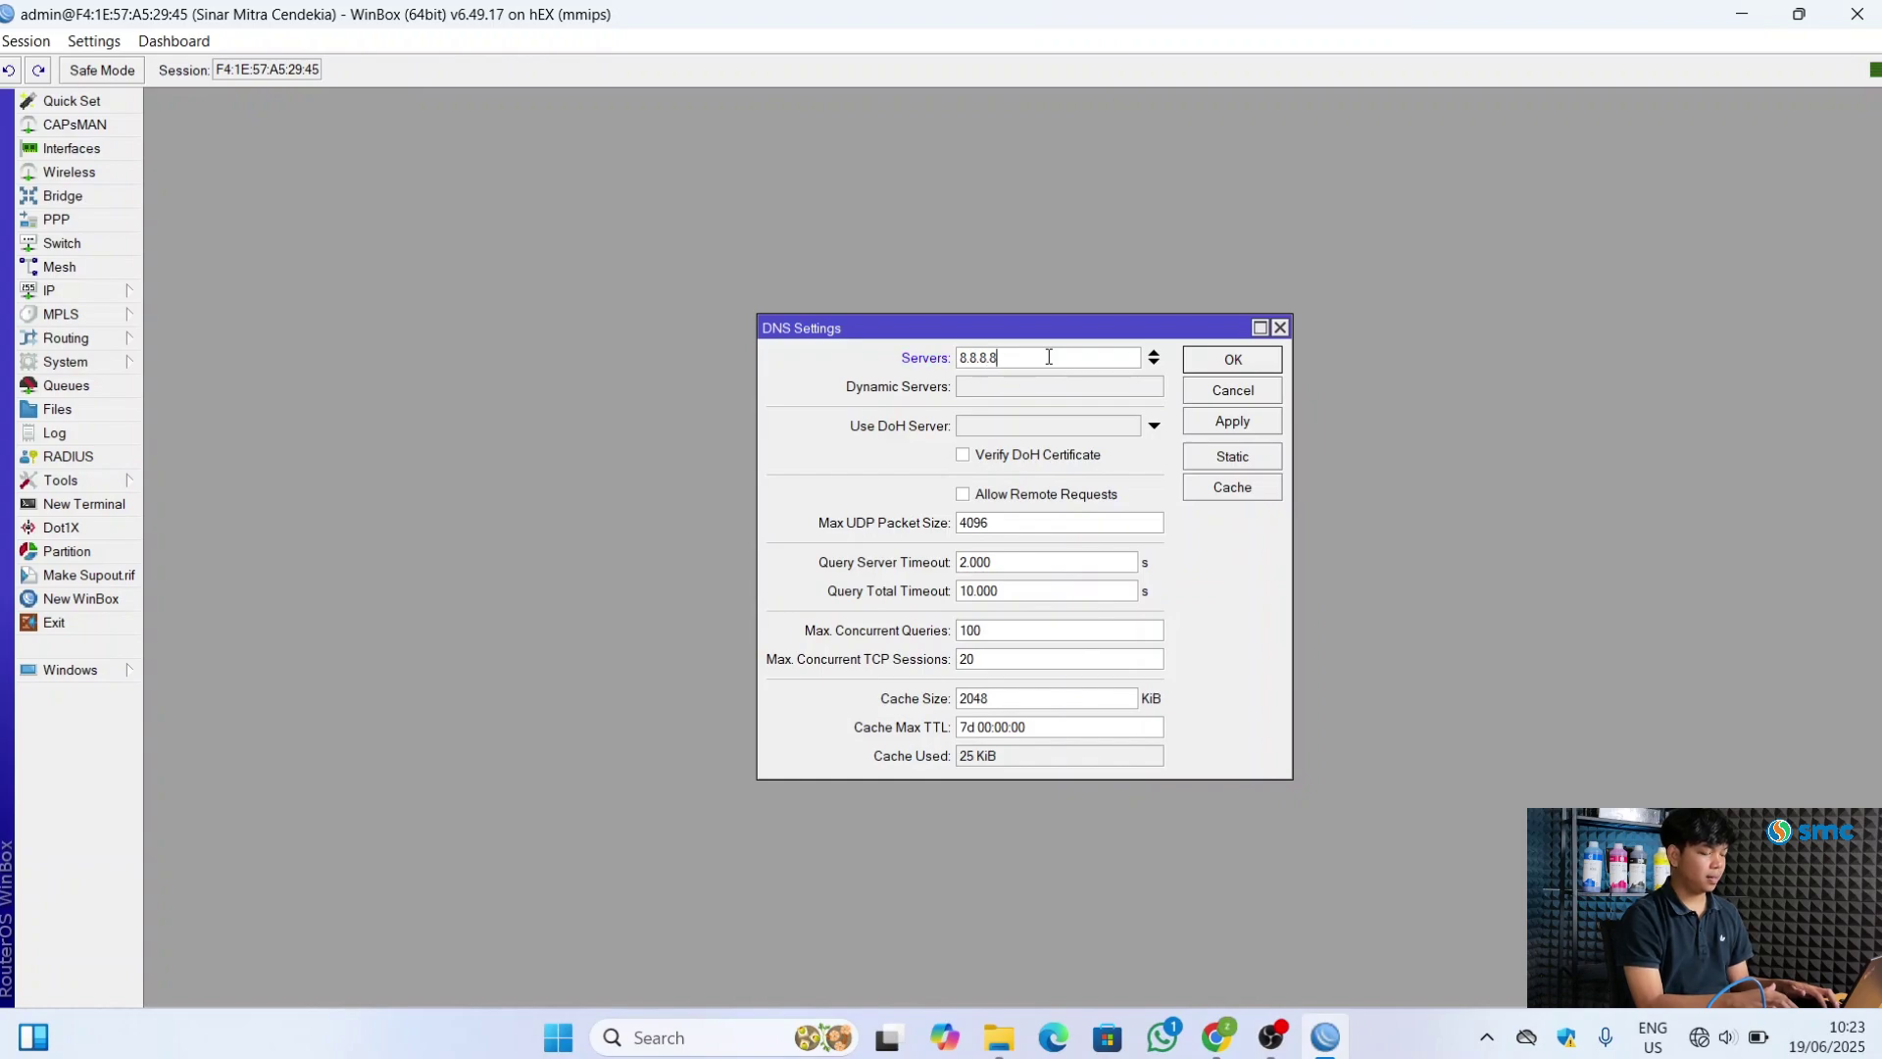
click(1155, 363)
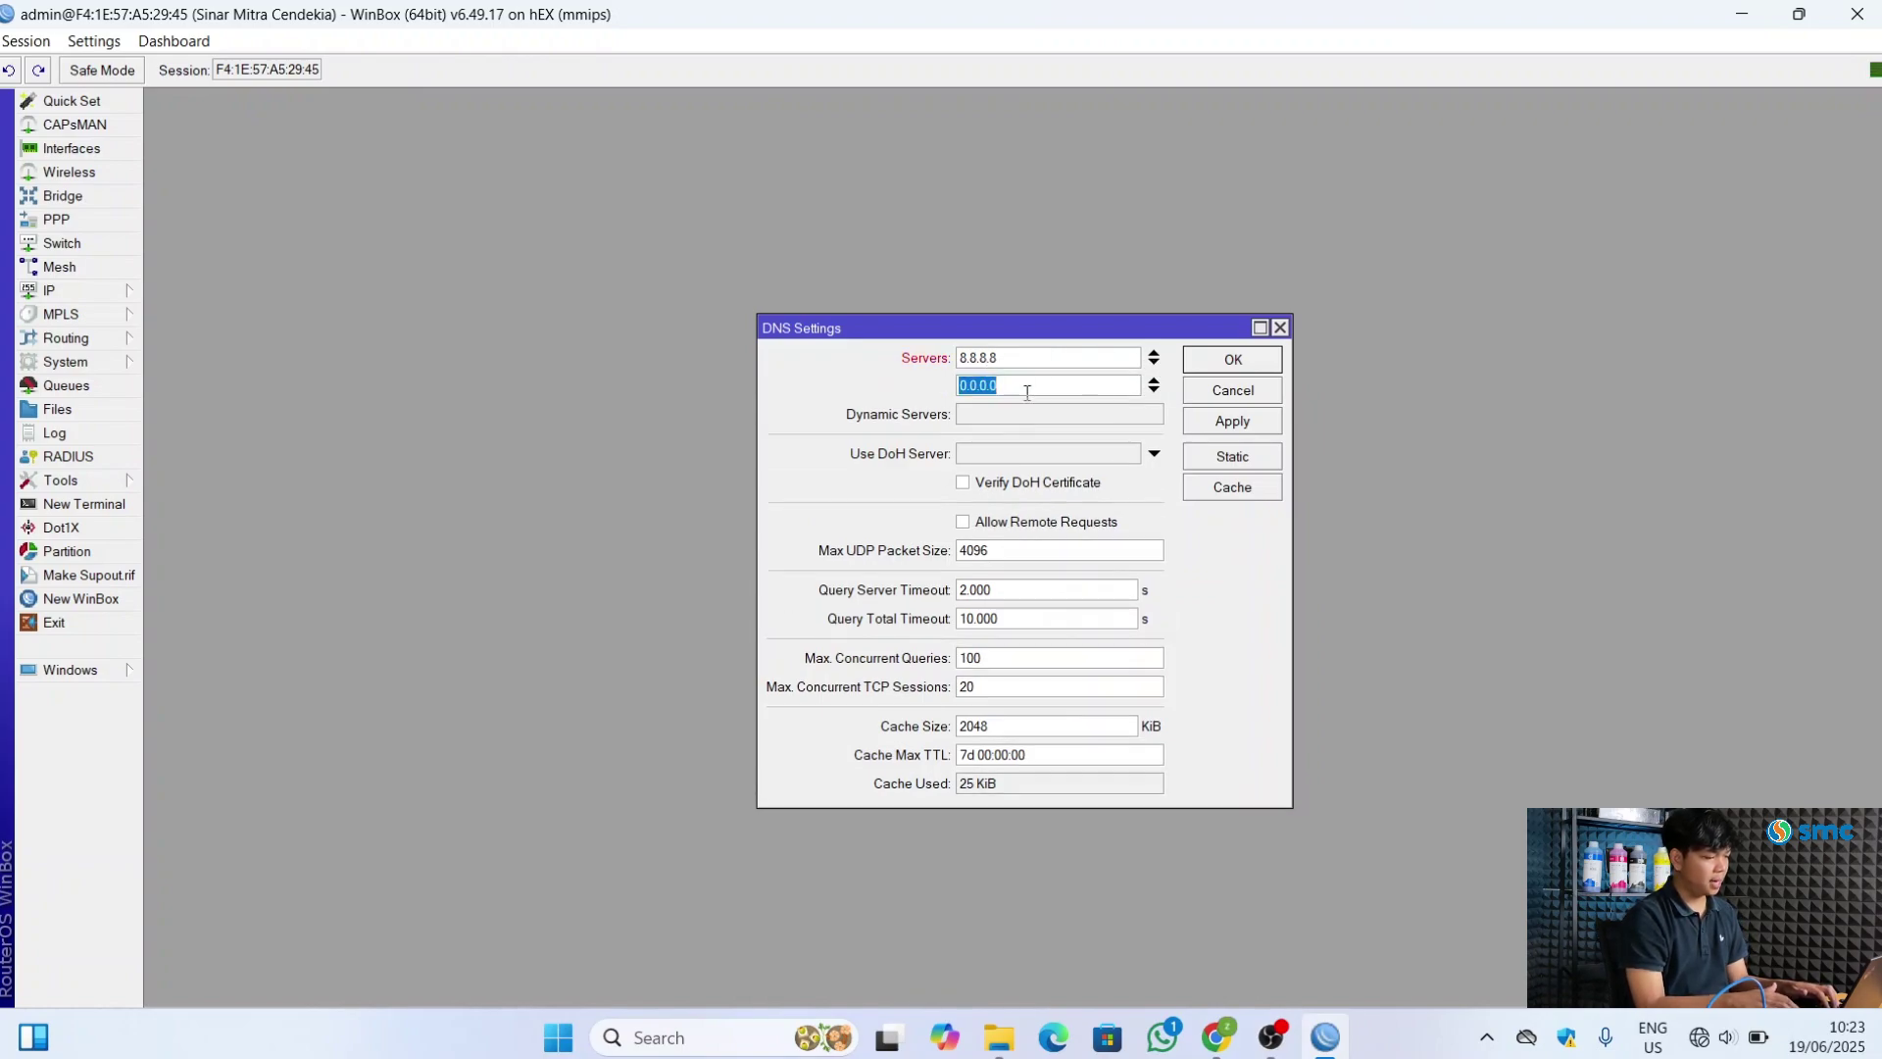
text(8.8)
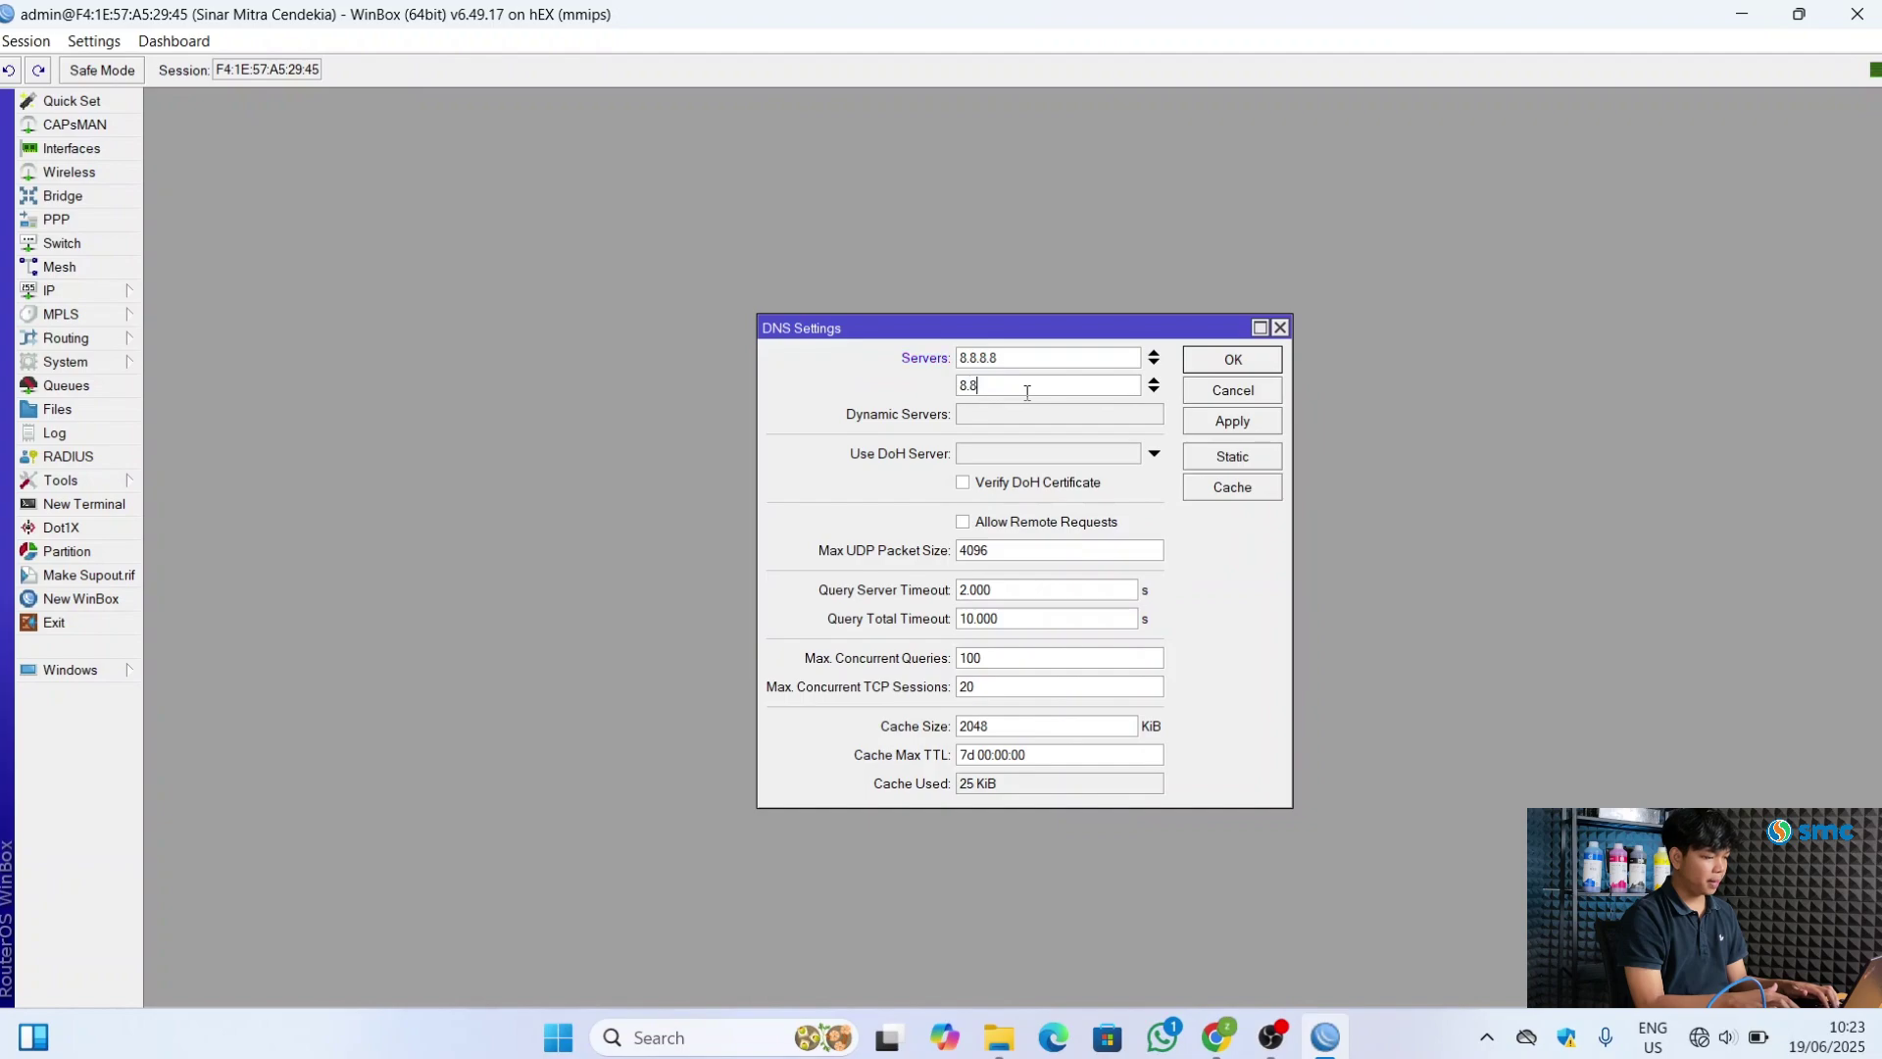
text(.4.4)
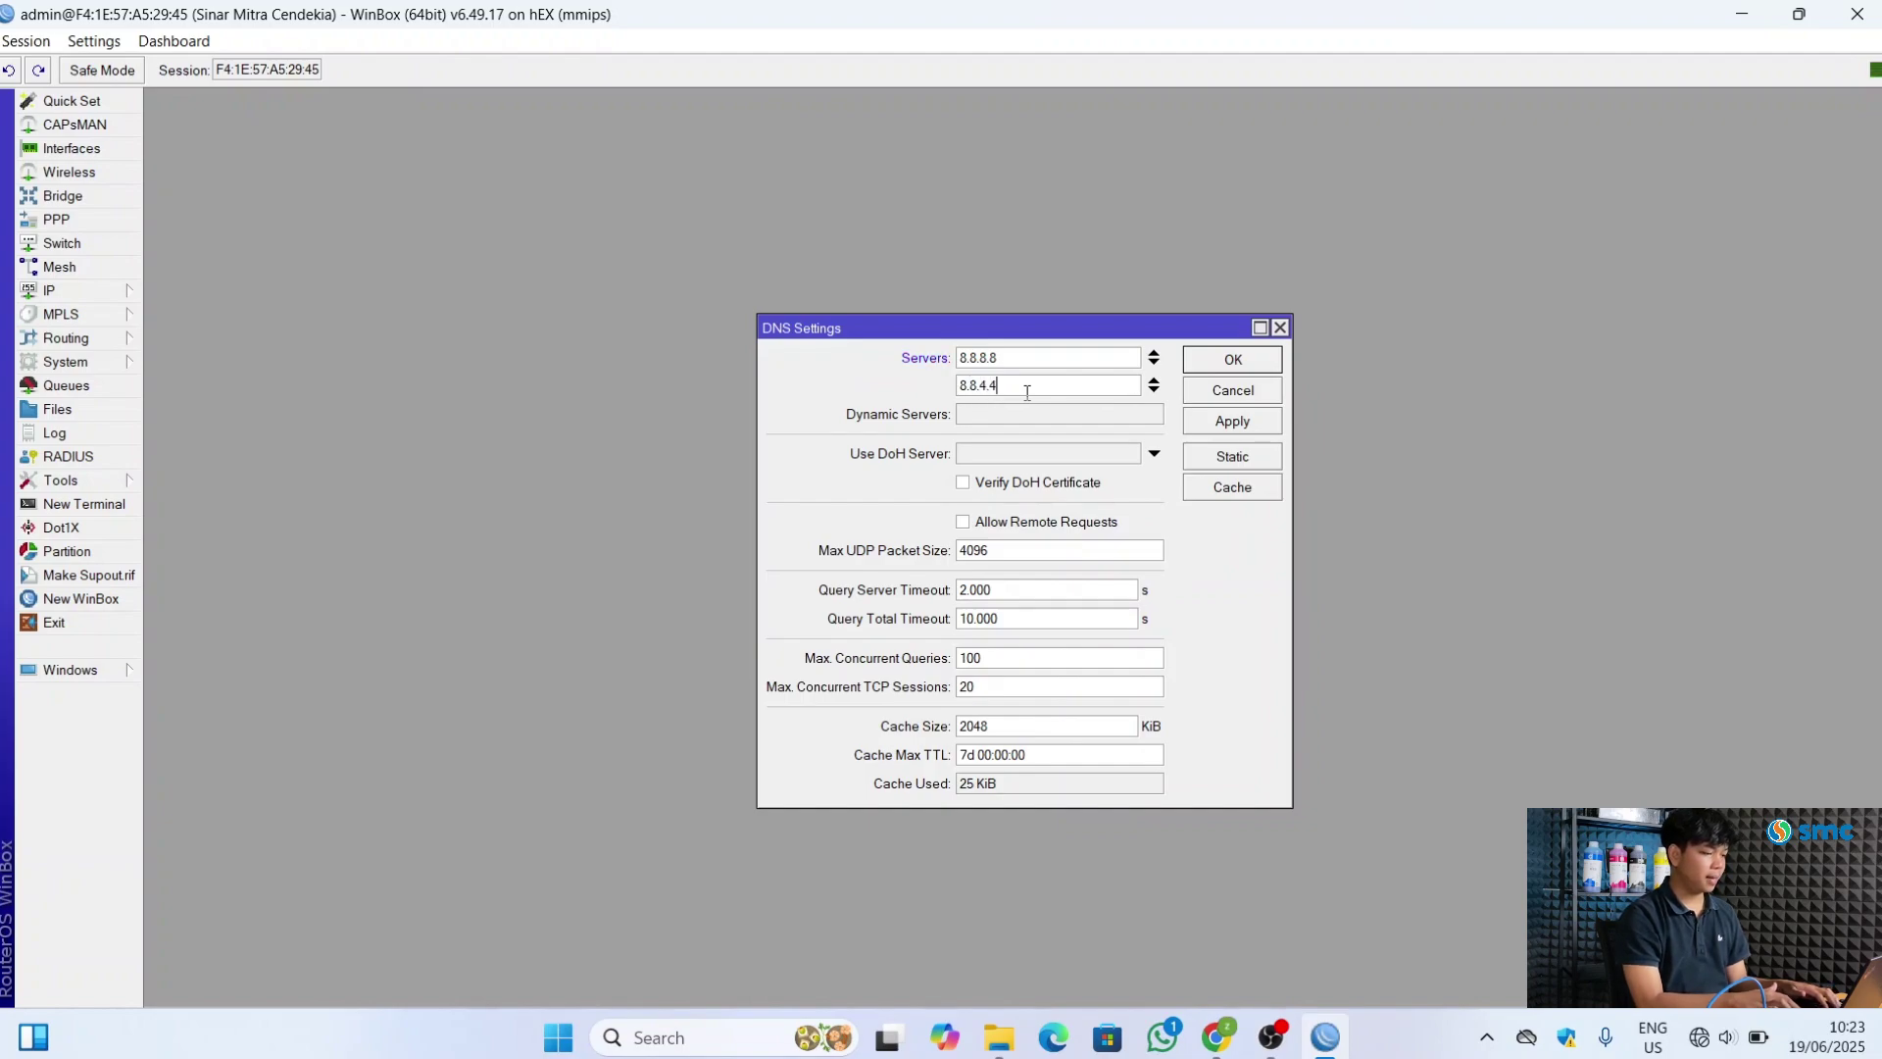
click(1232, 424)
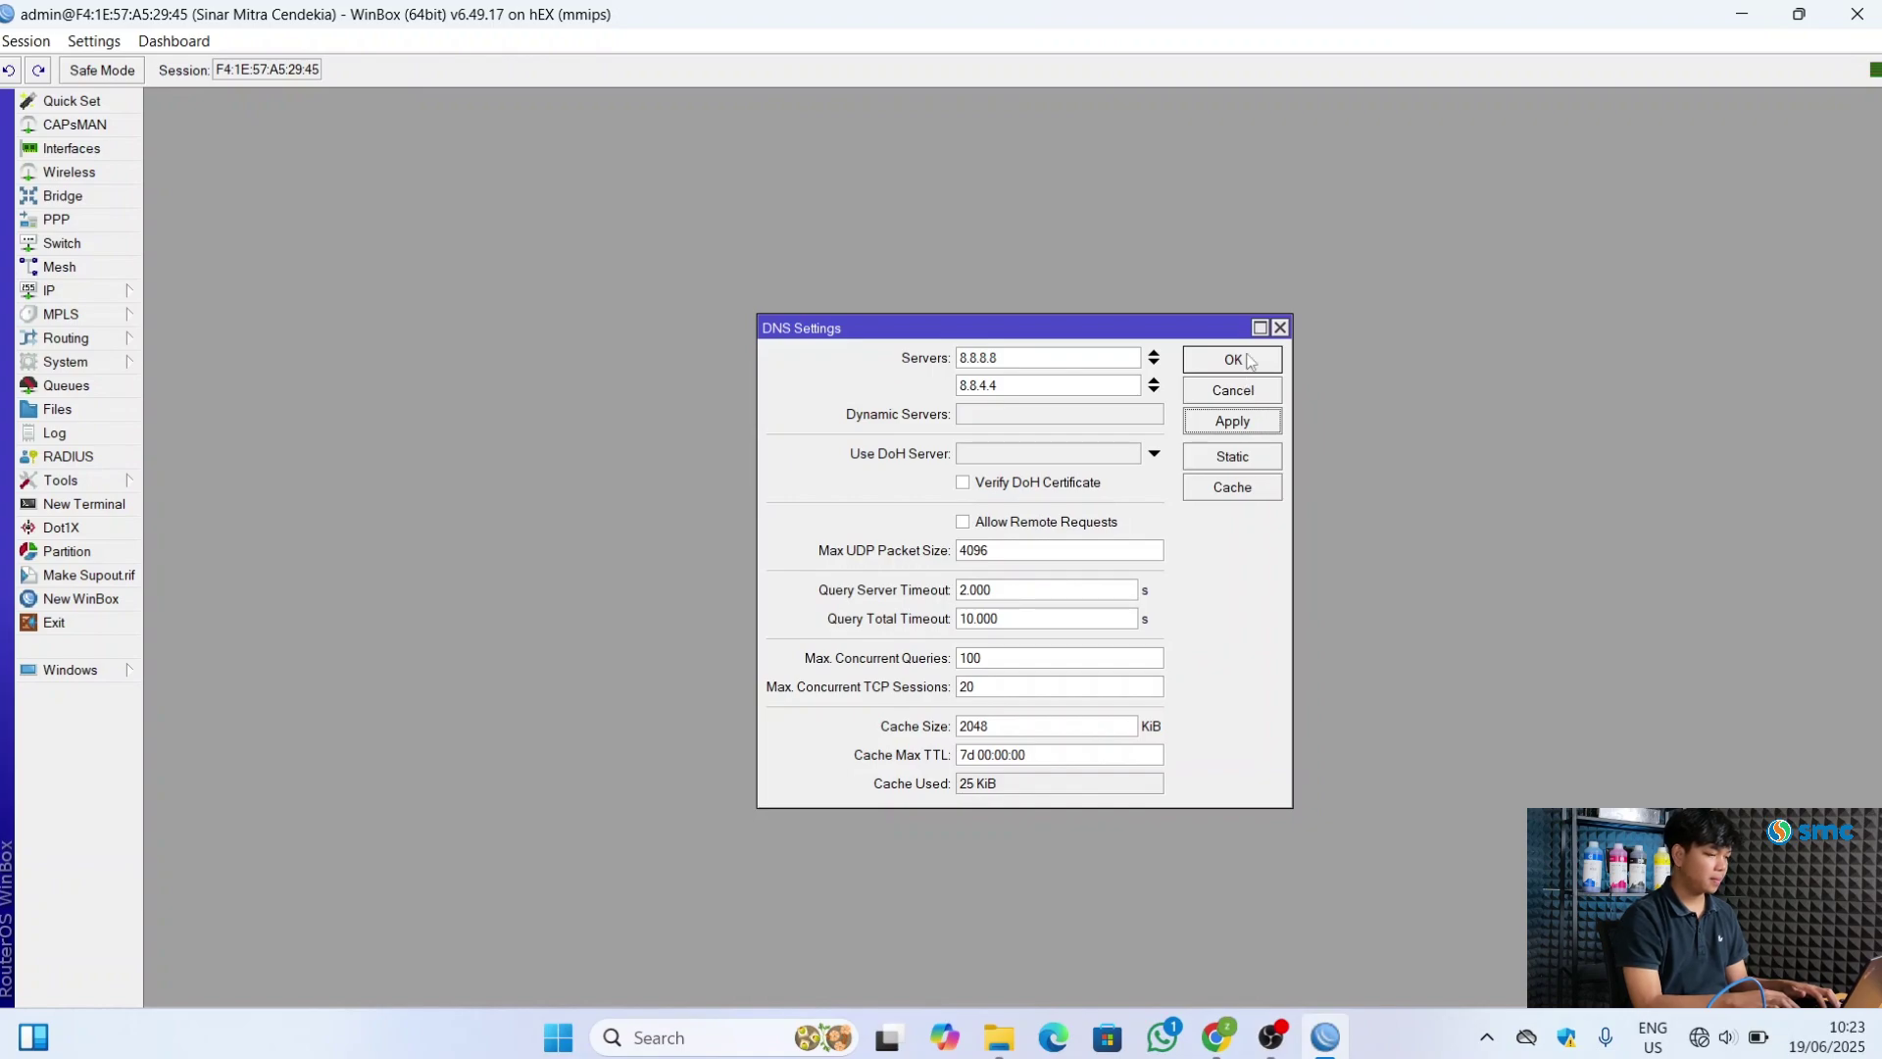
click(1249, 361)
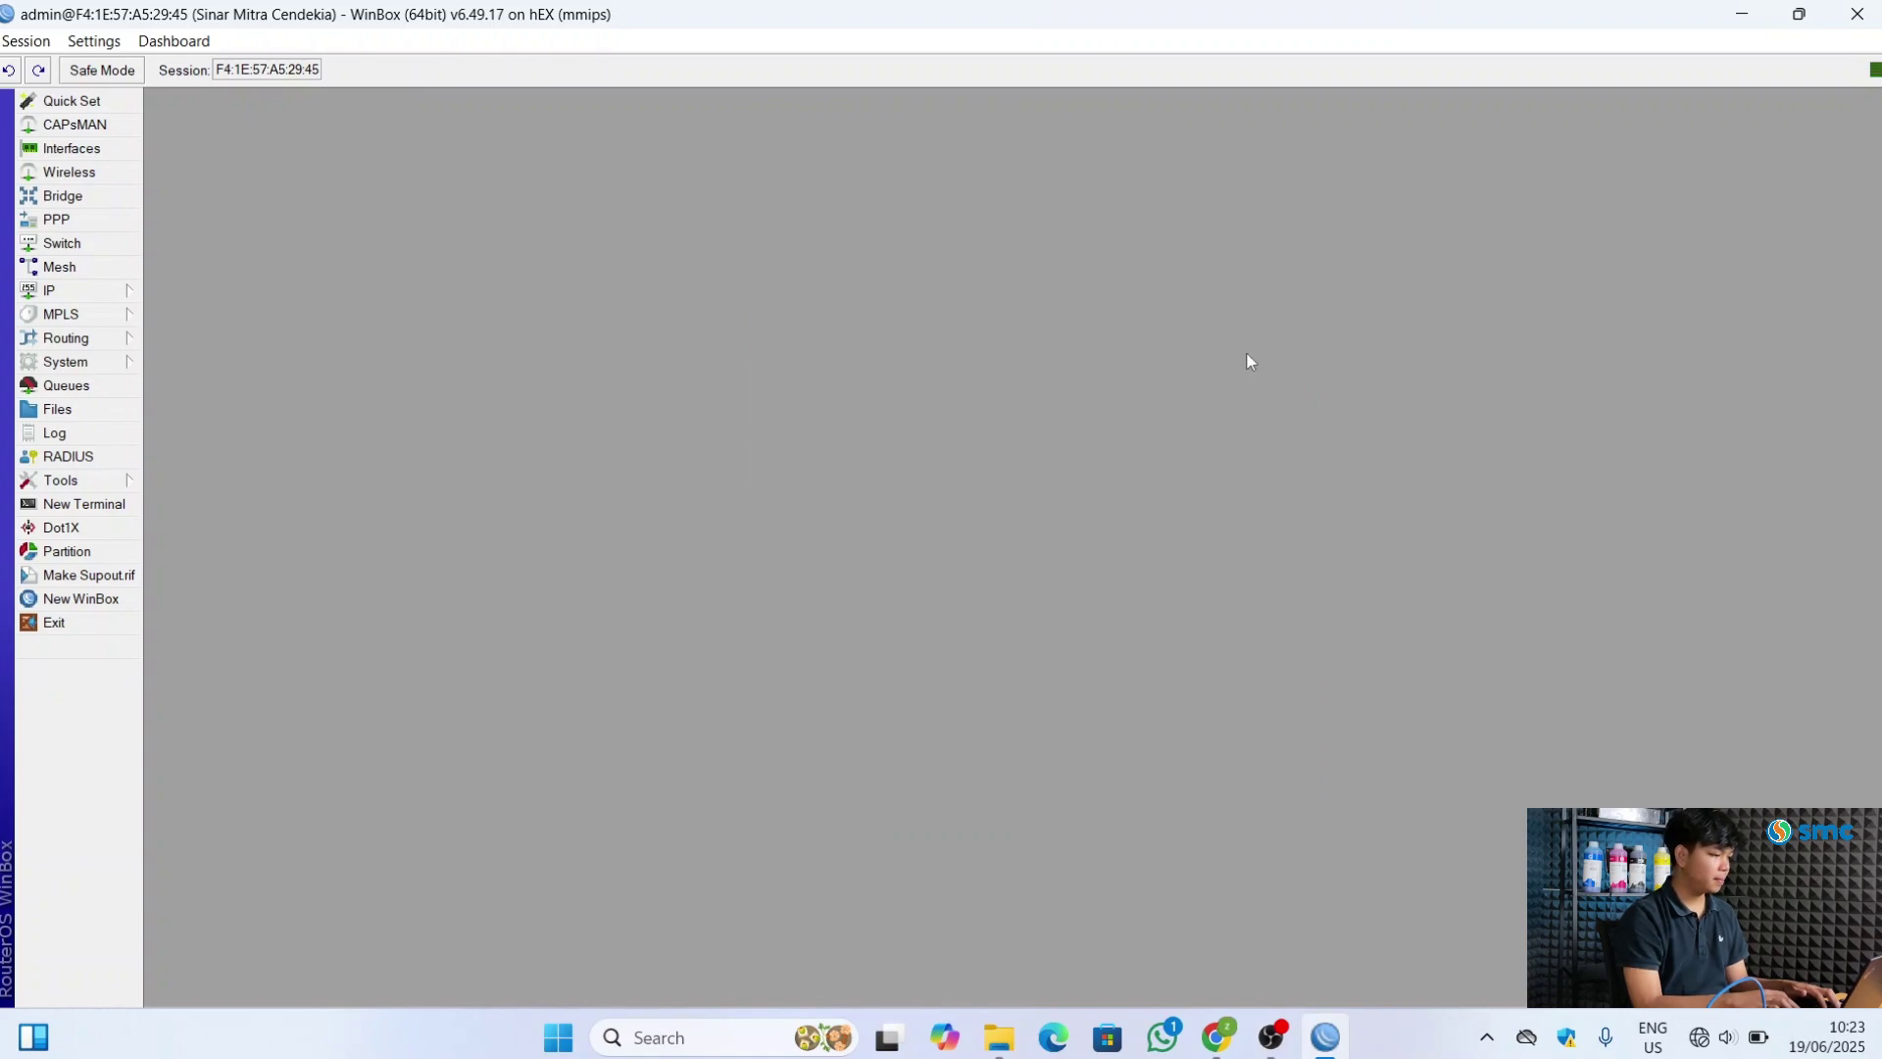
Add a DHCP client on ether1_Internet with Use Peer DNS unchecked
click(98, 290)
click(227, 390)
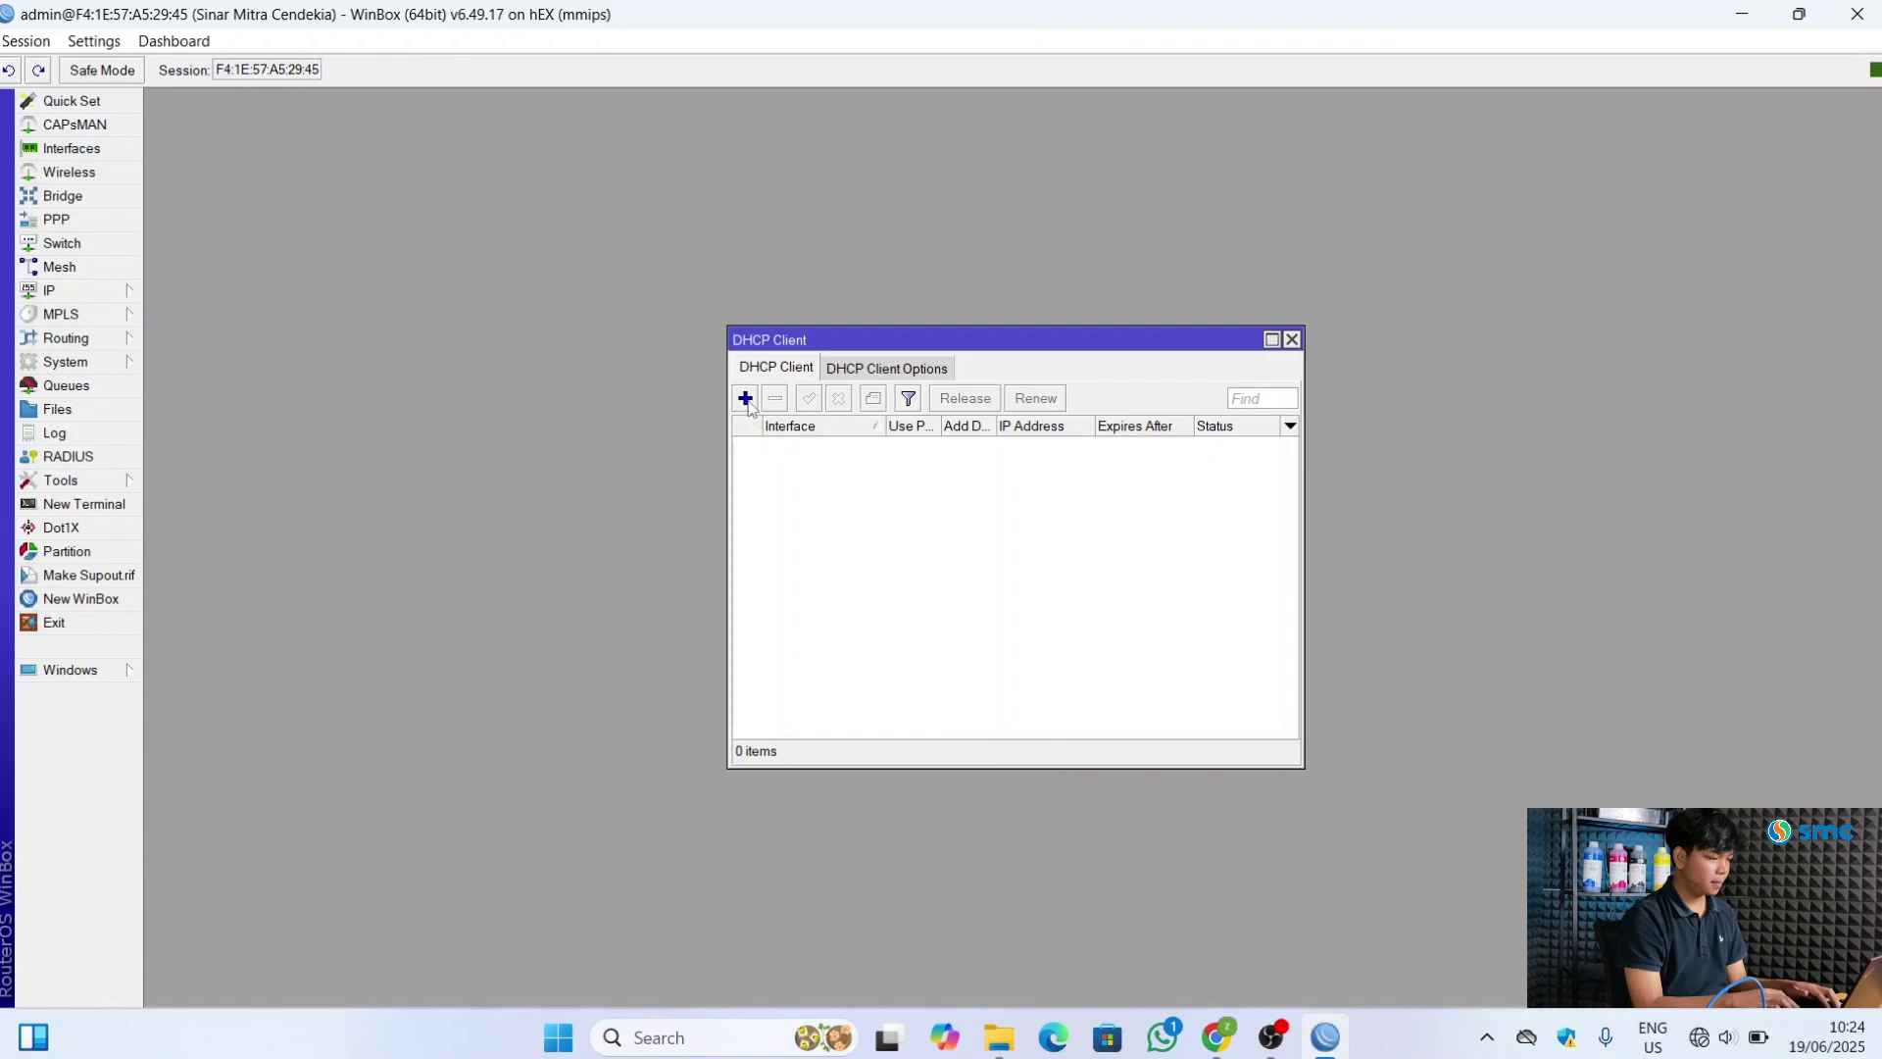
click(745, 398)
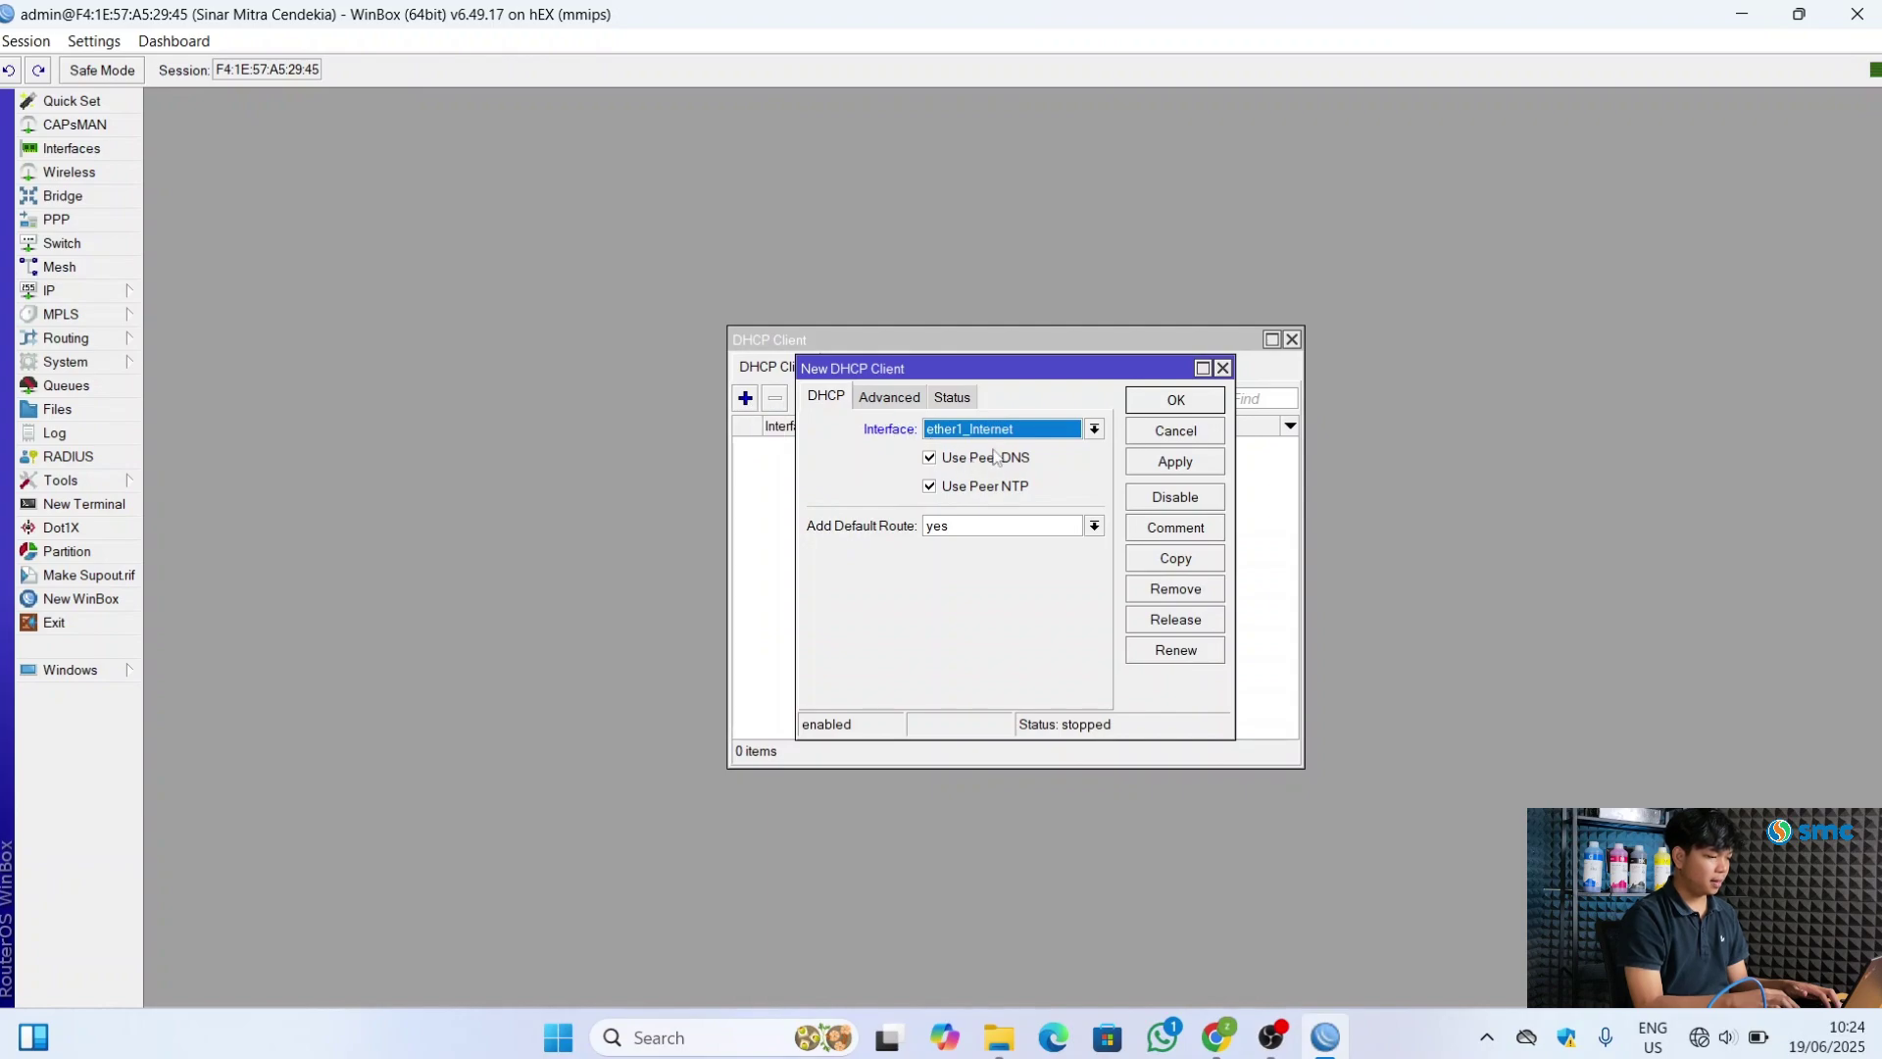
click(1071, 461)
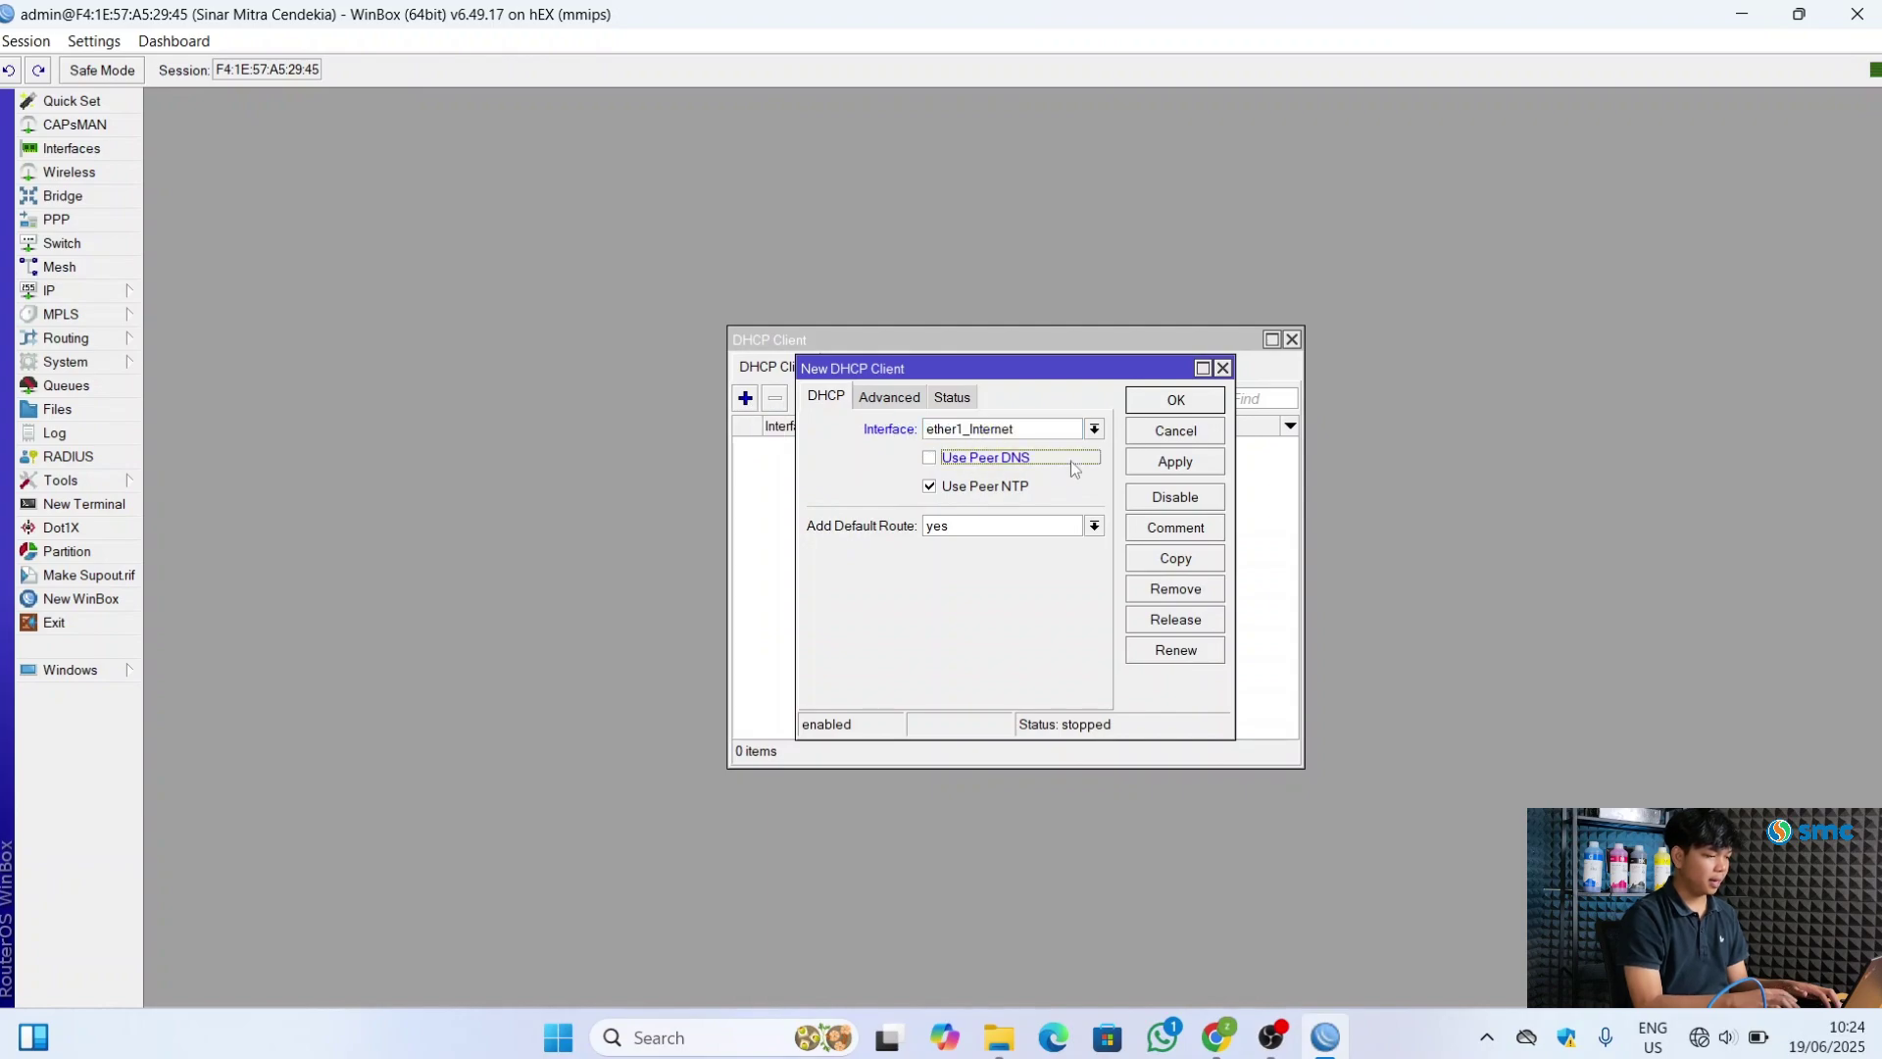
click(1148, 466)
click(1174, 401)
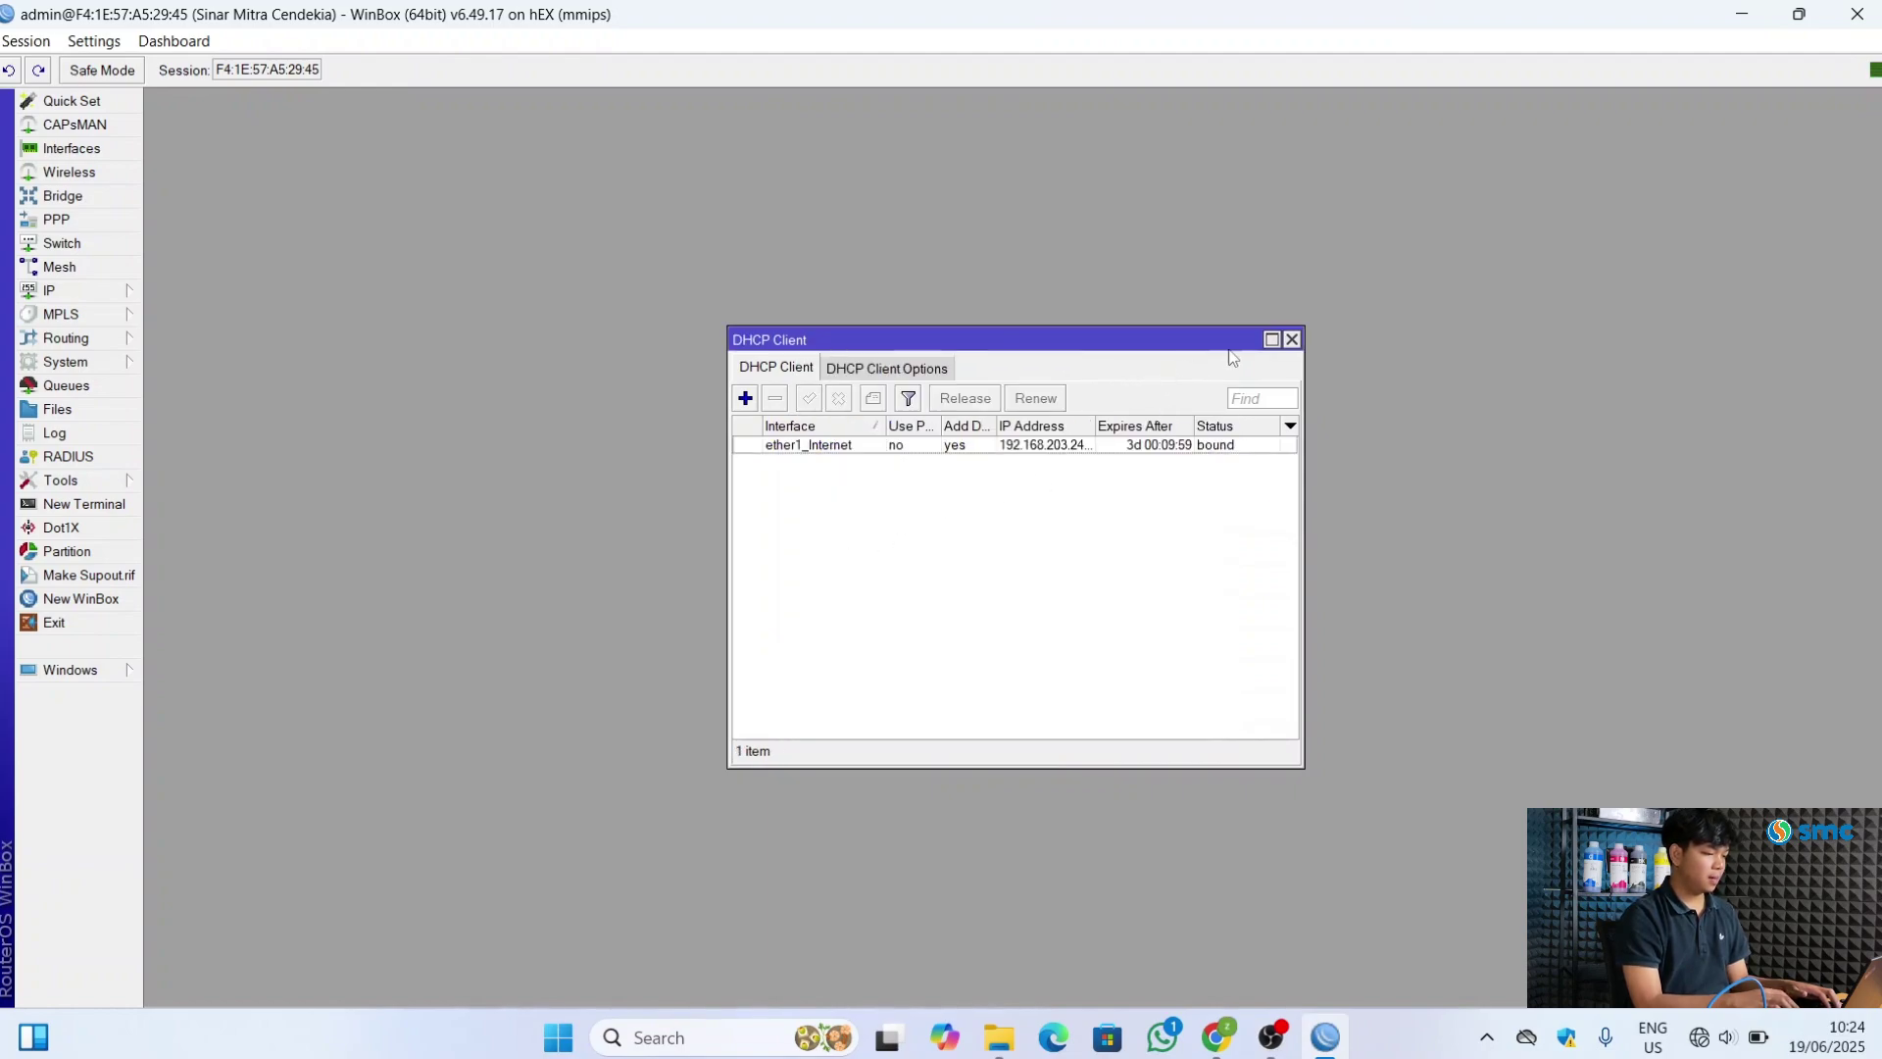
click(1291, 340)
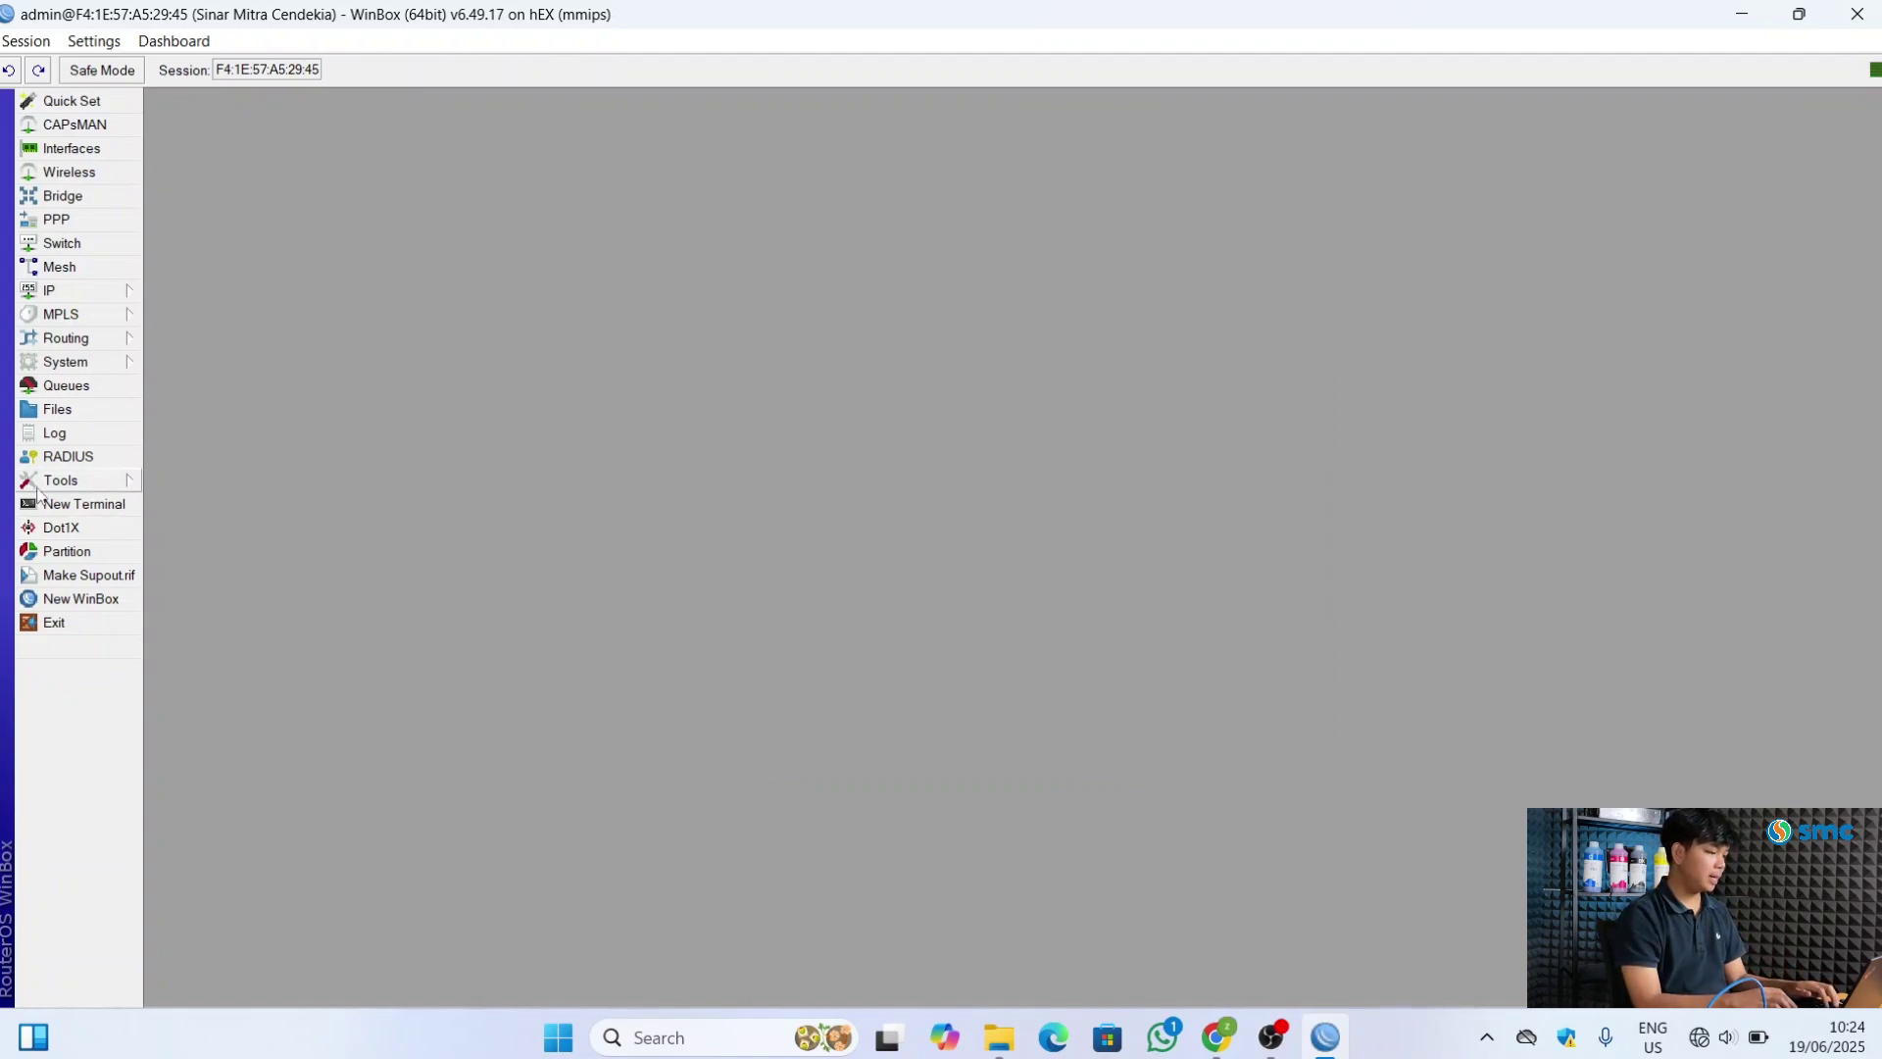
click(78, 504)
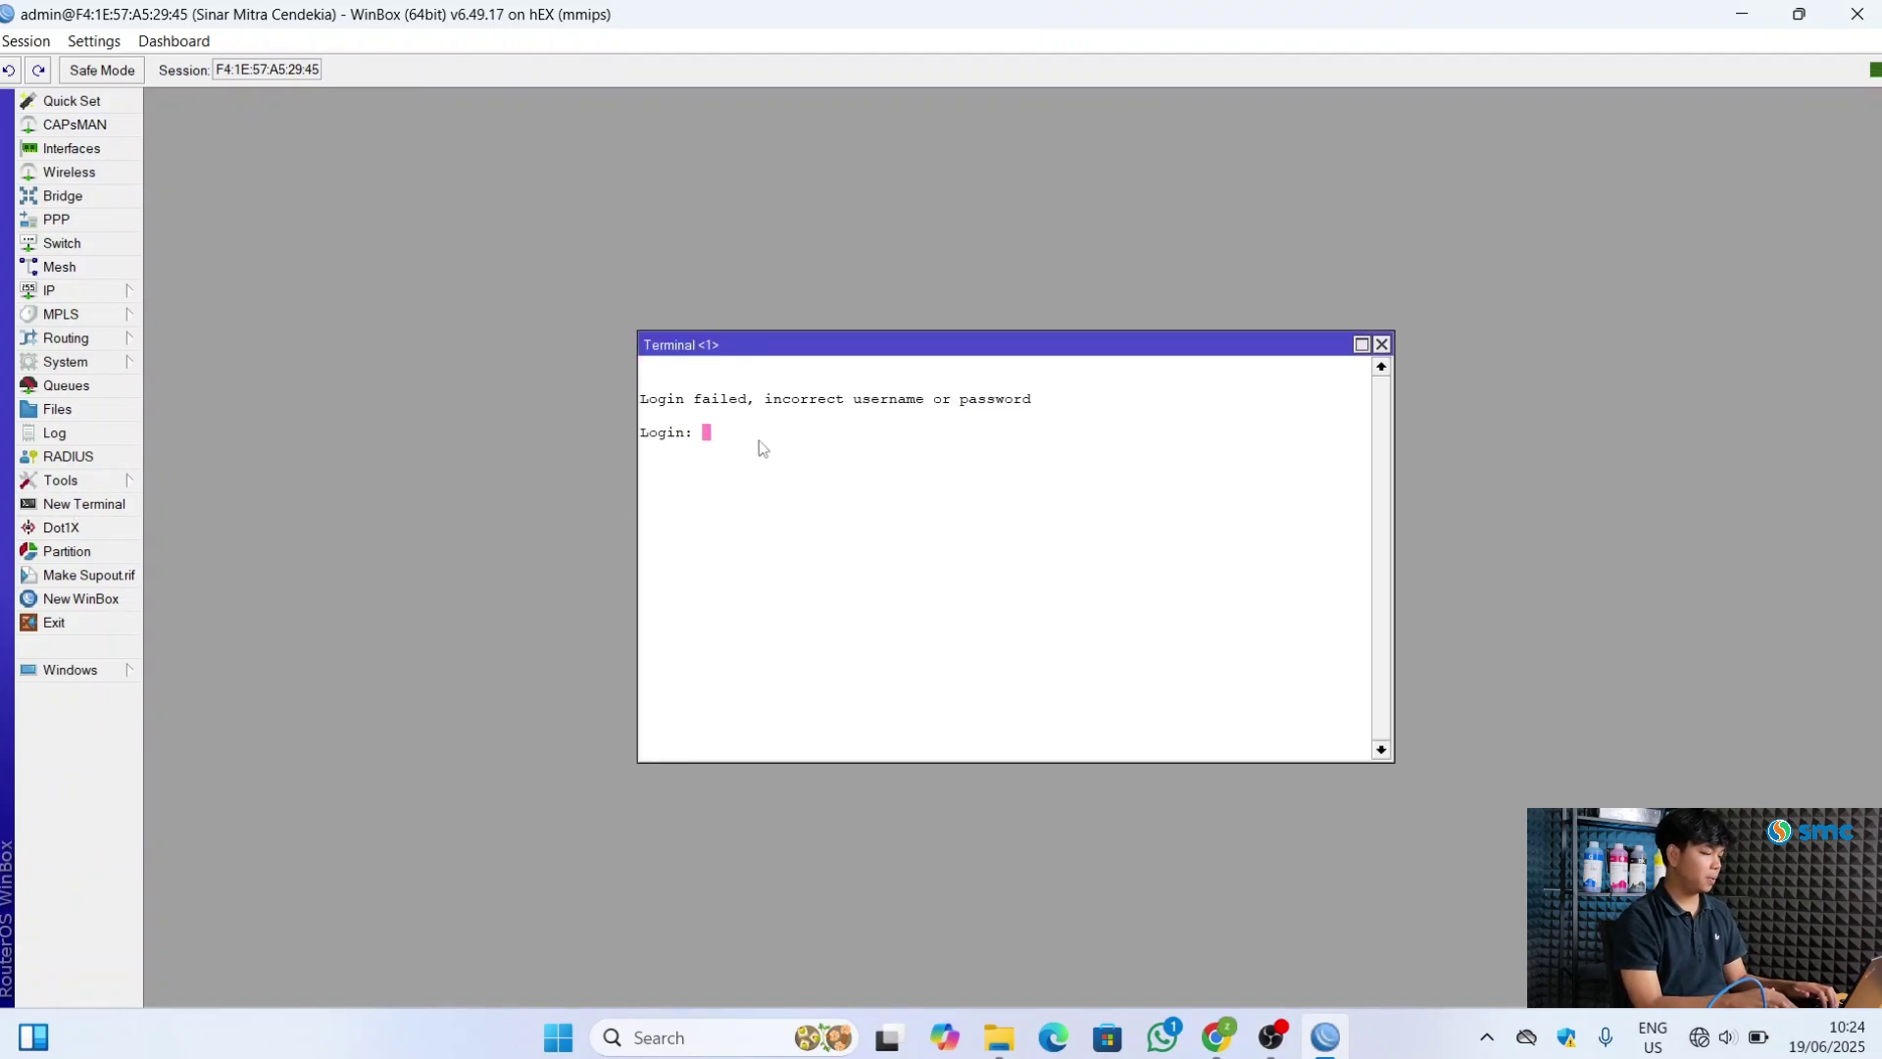
key(Return)
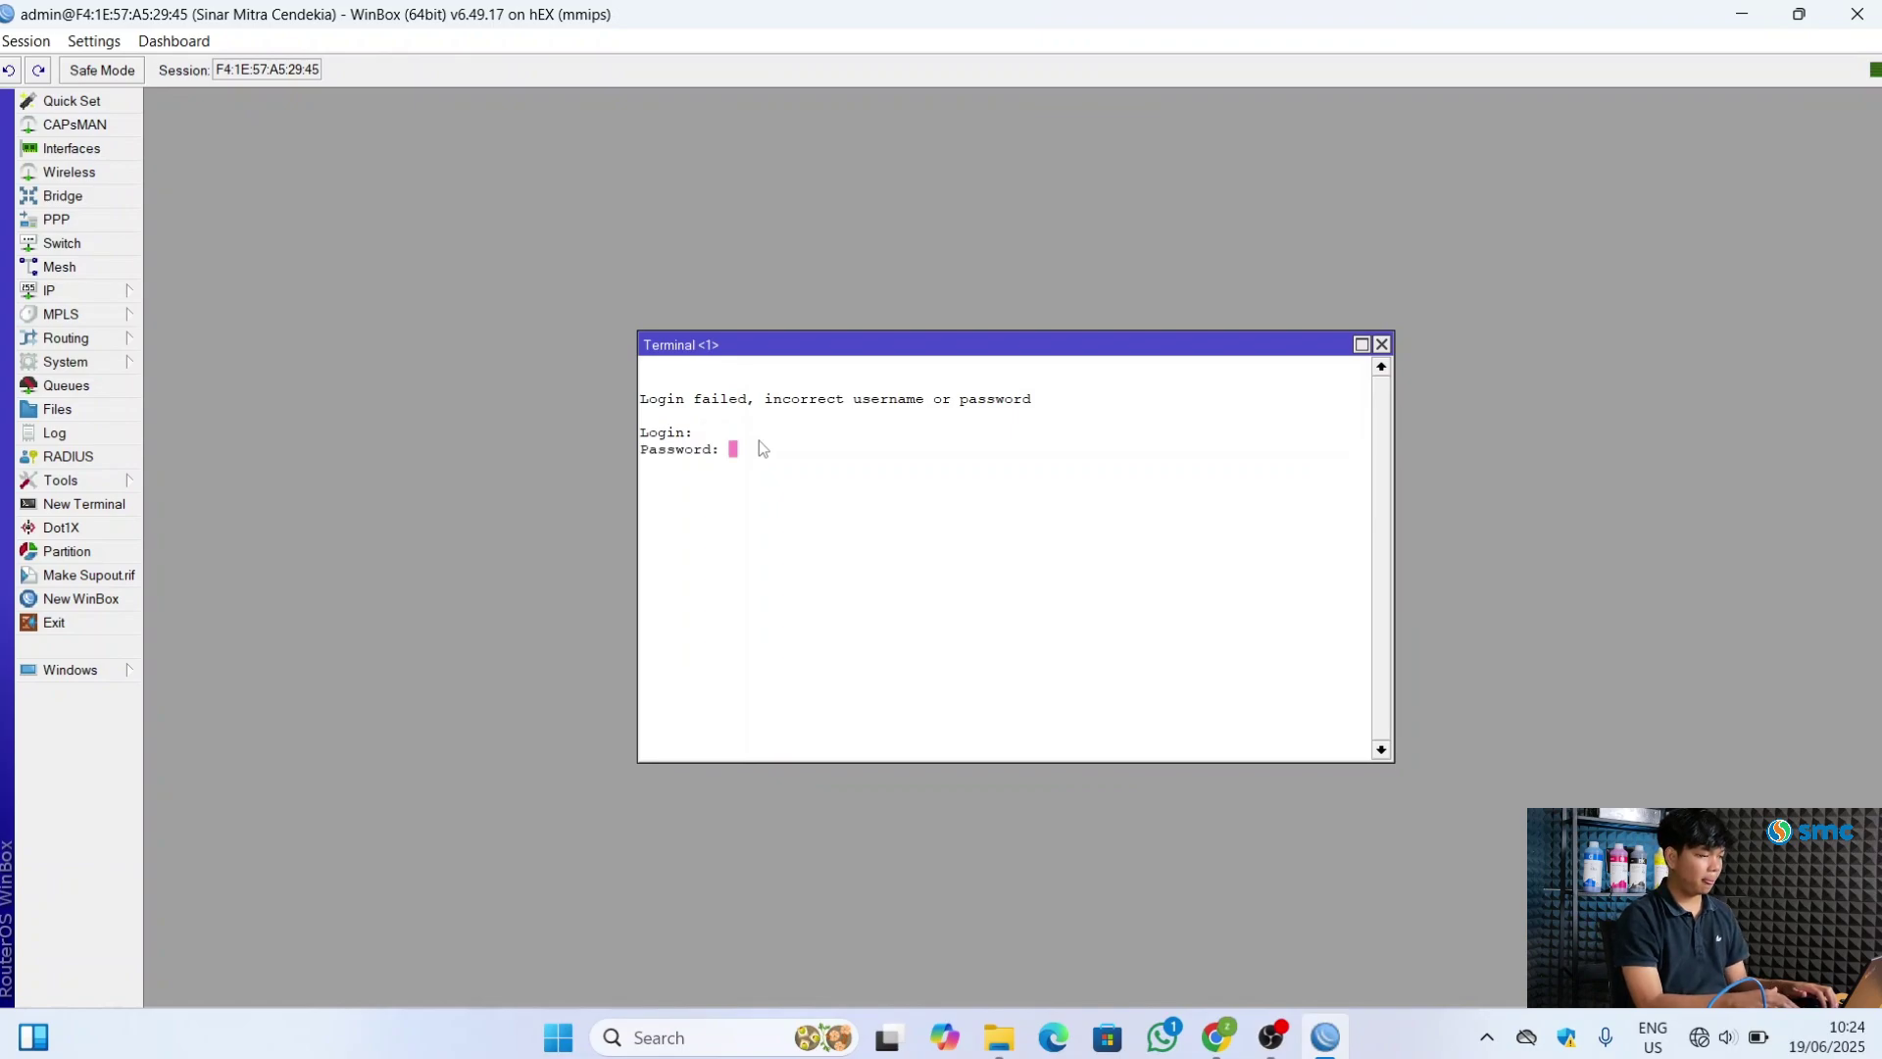
key(Return)
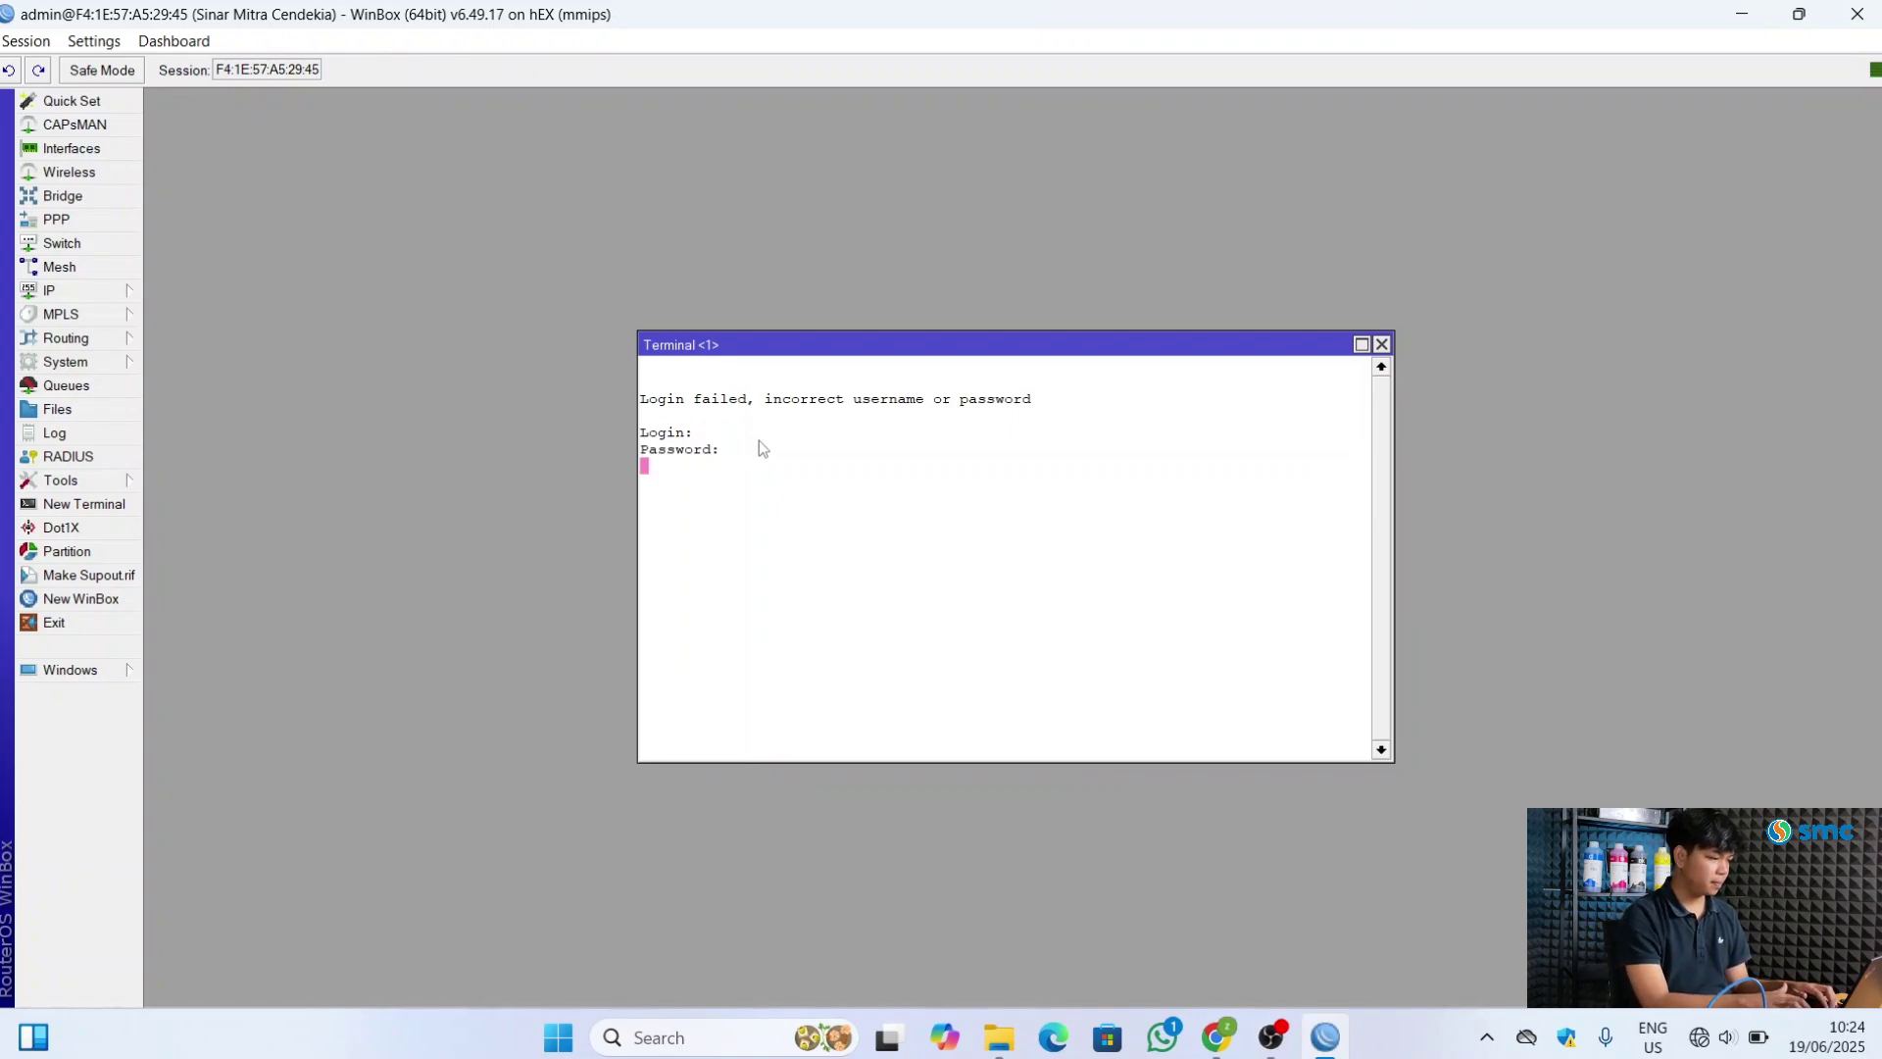
text(admin)
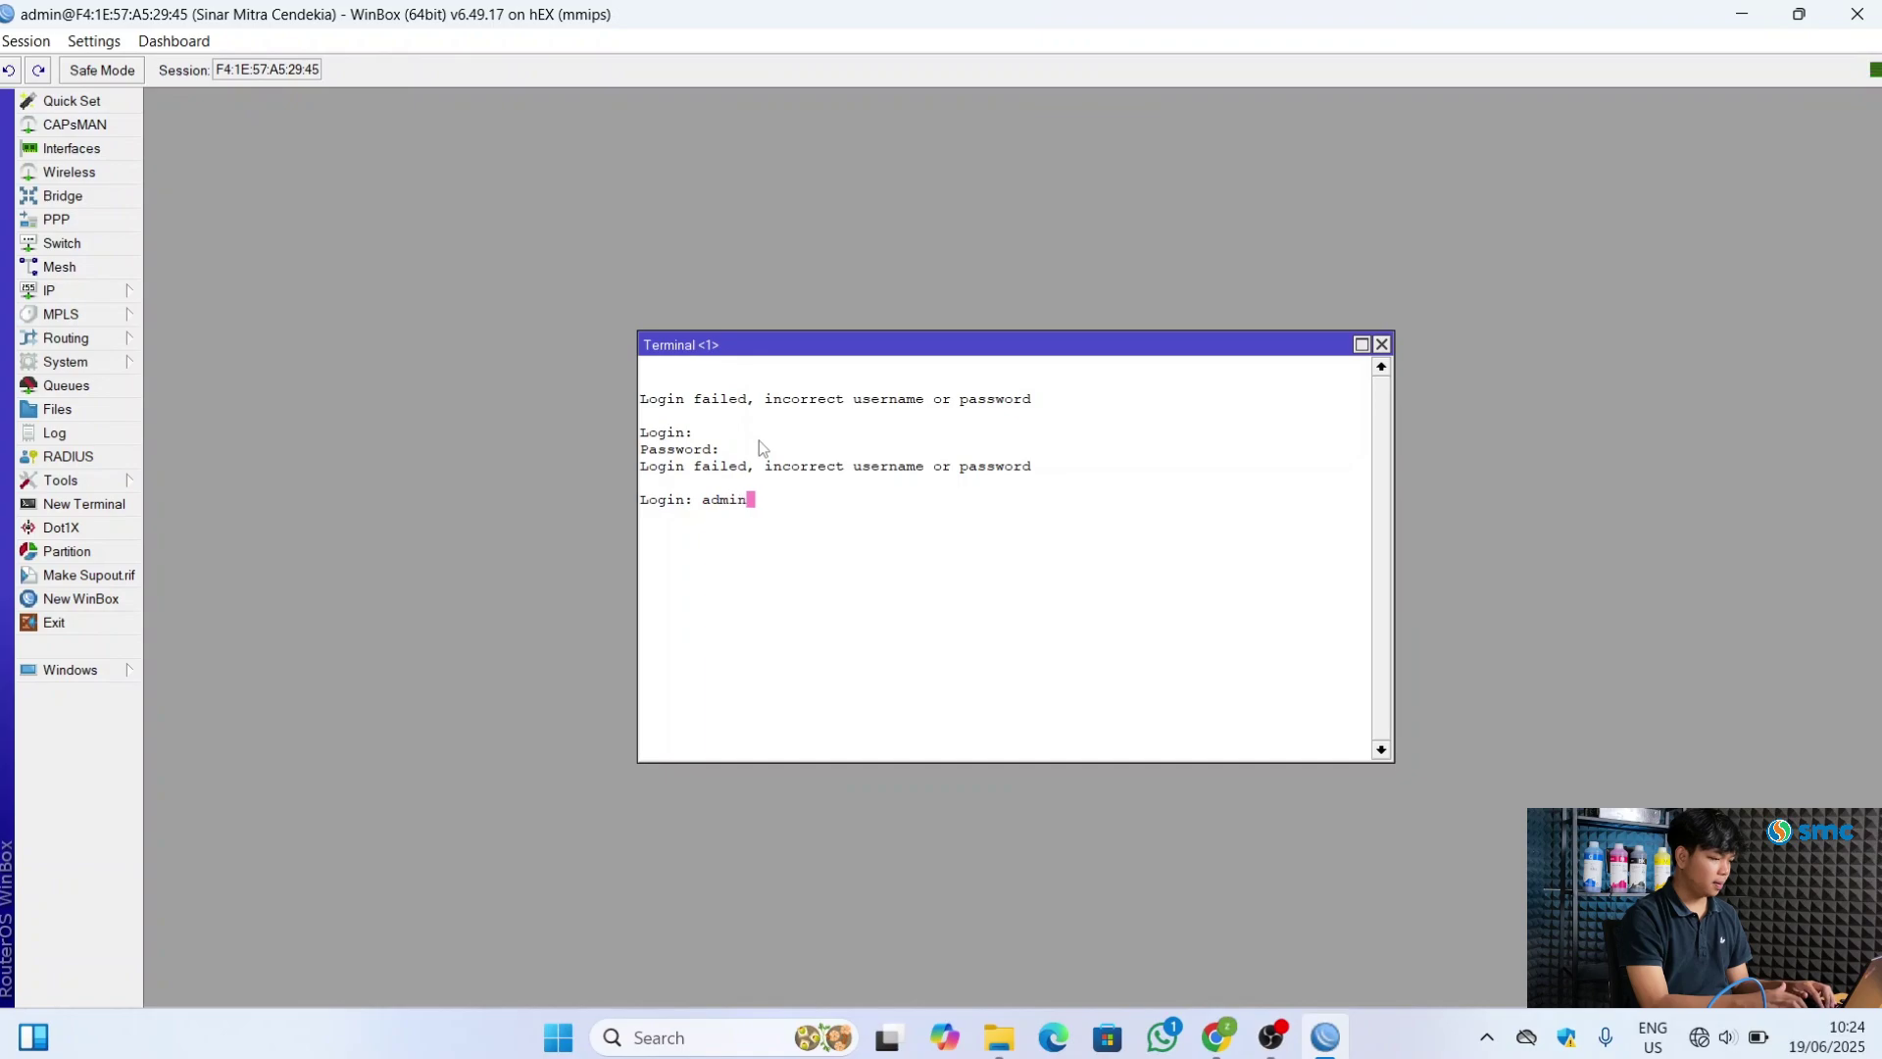
key(Return)
key(Return)
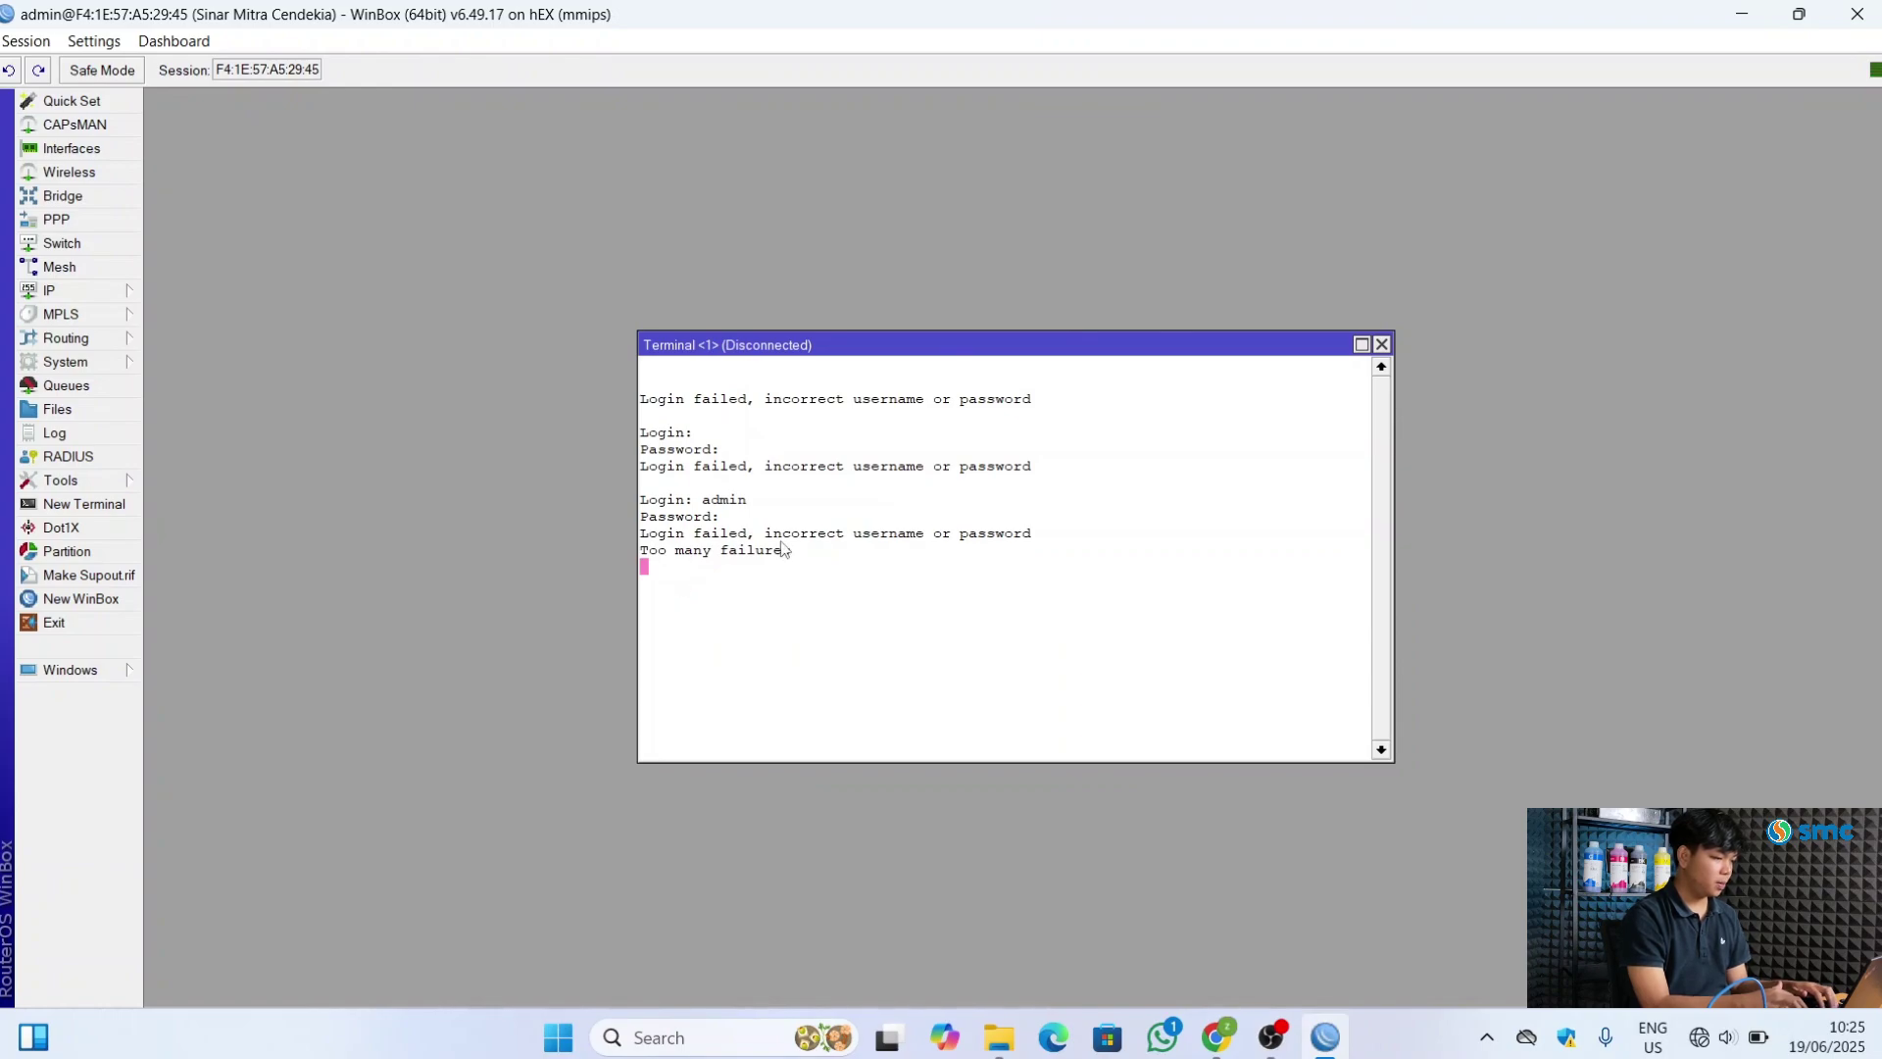
click(1382, 344)
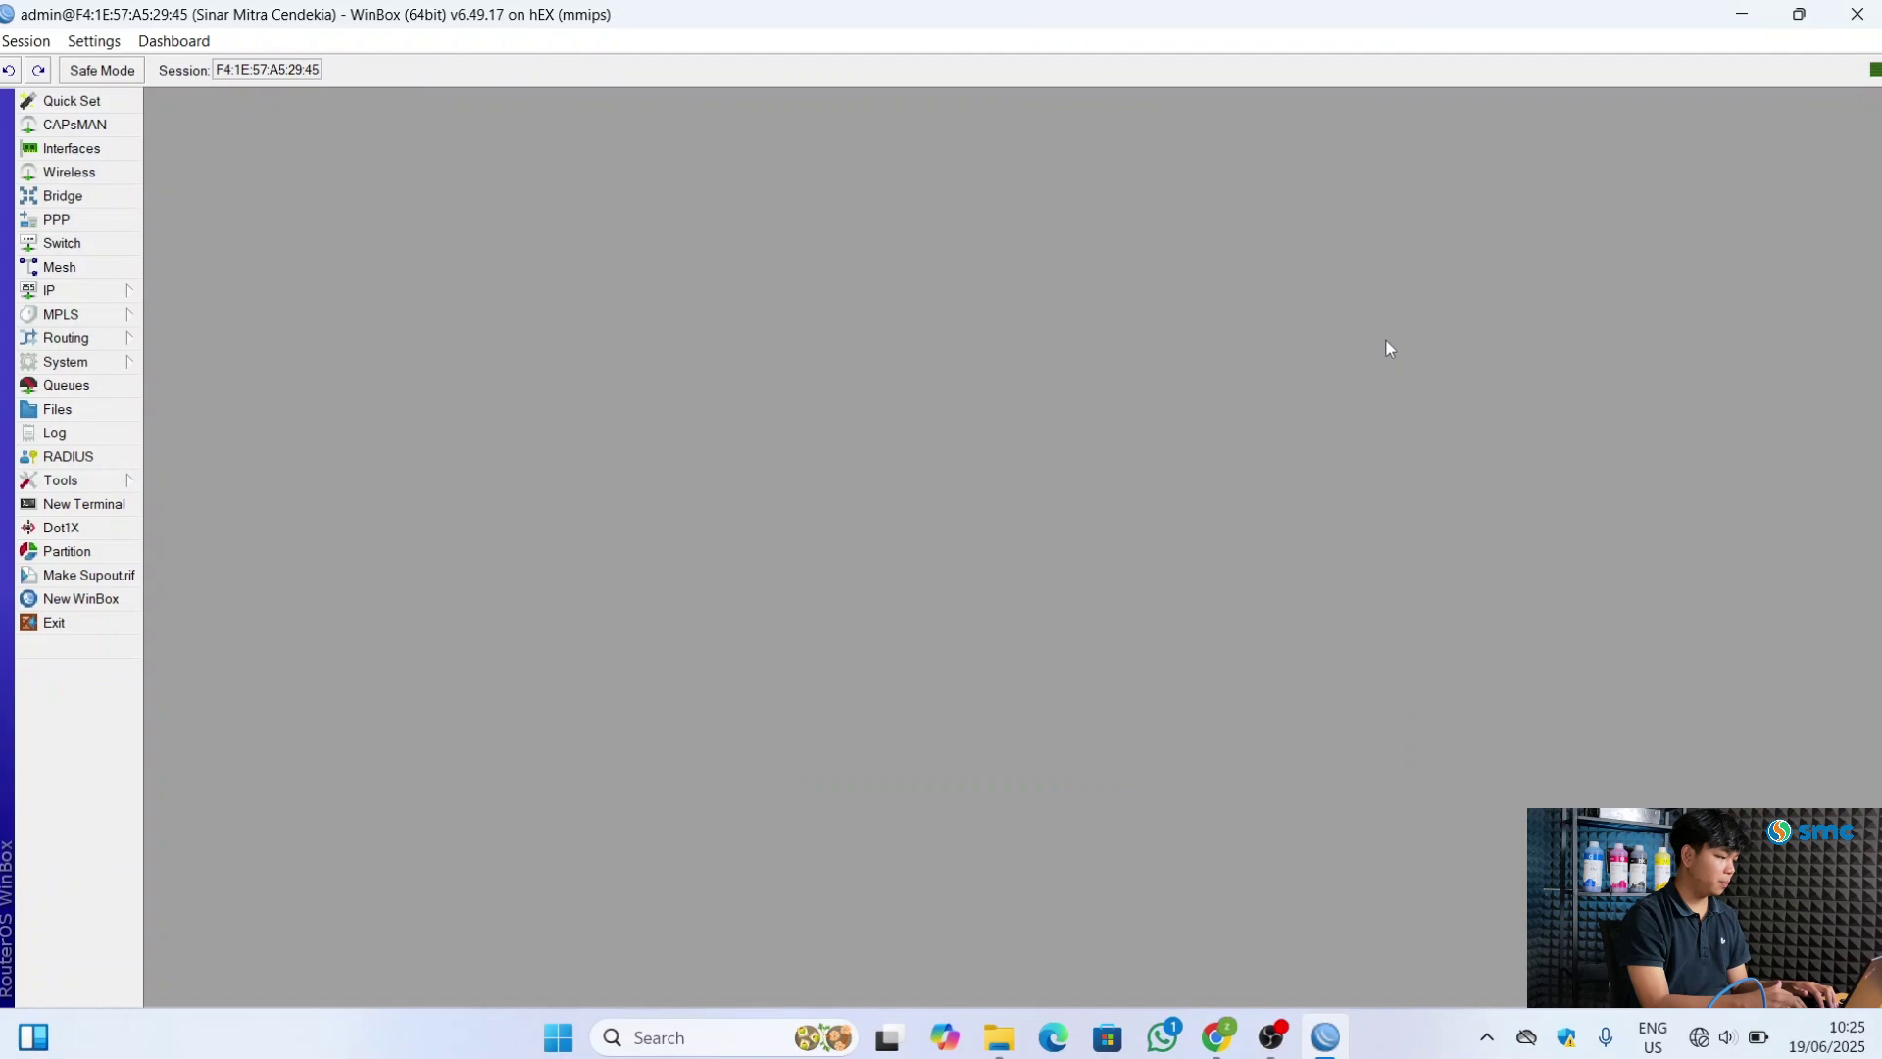
Open a new Terminal, log in as admin and get past the licence prompt
click(82, 503)
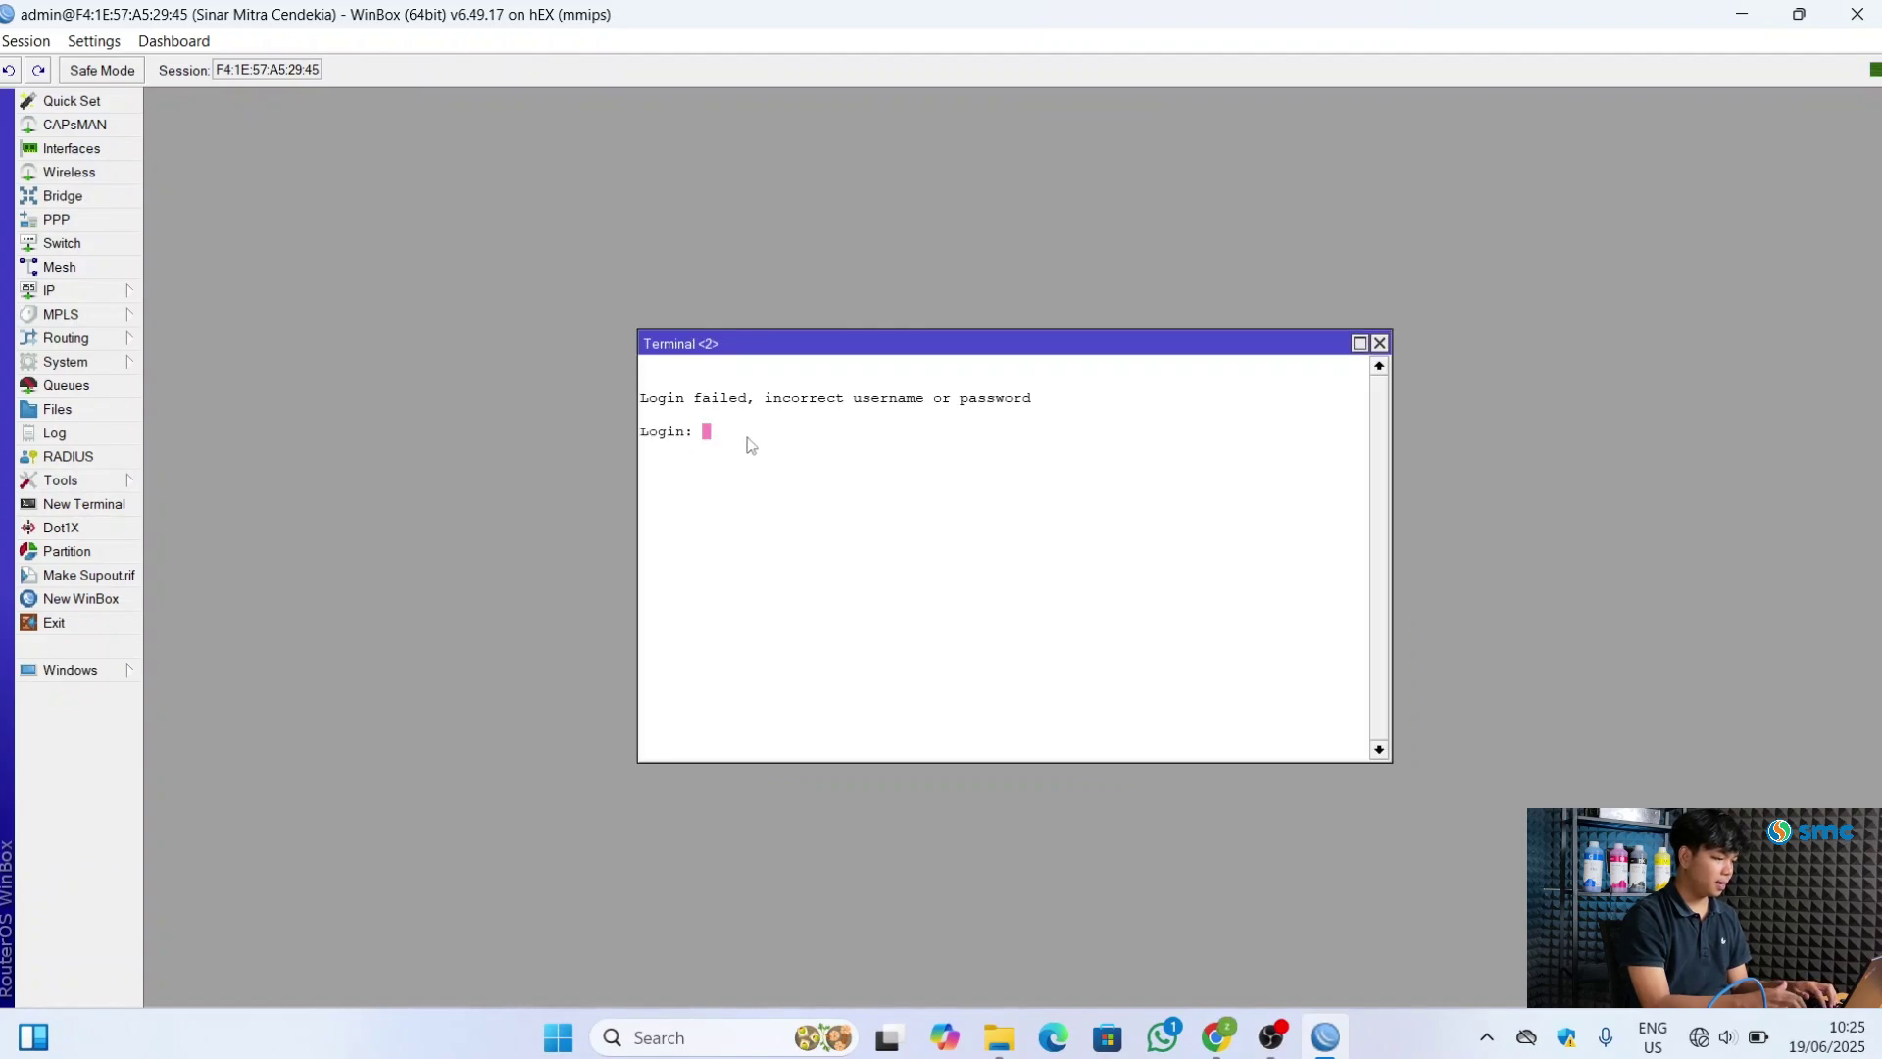
text(admin)
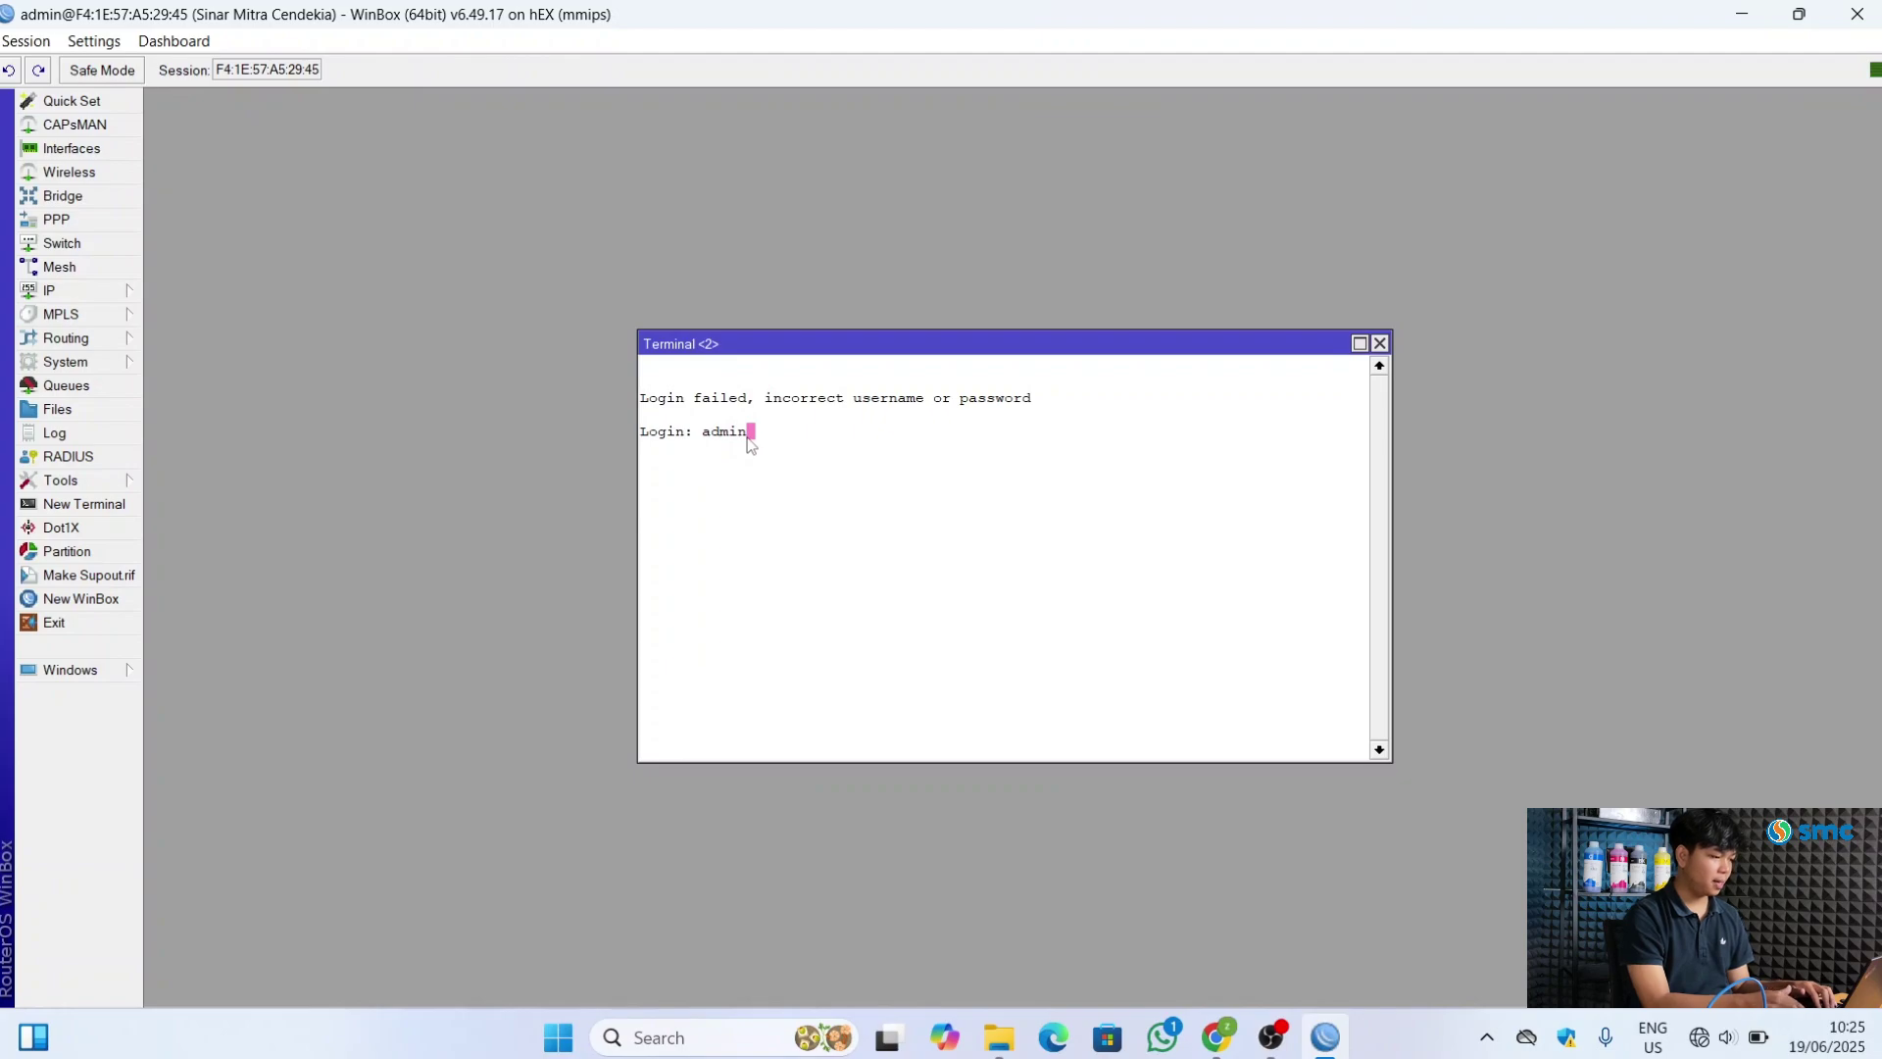
key(Return)
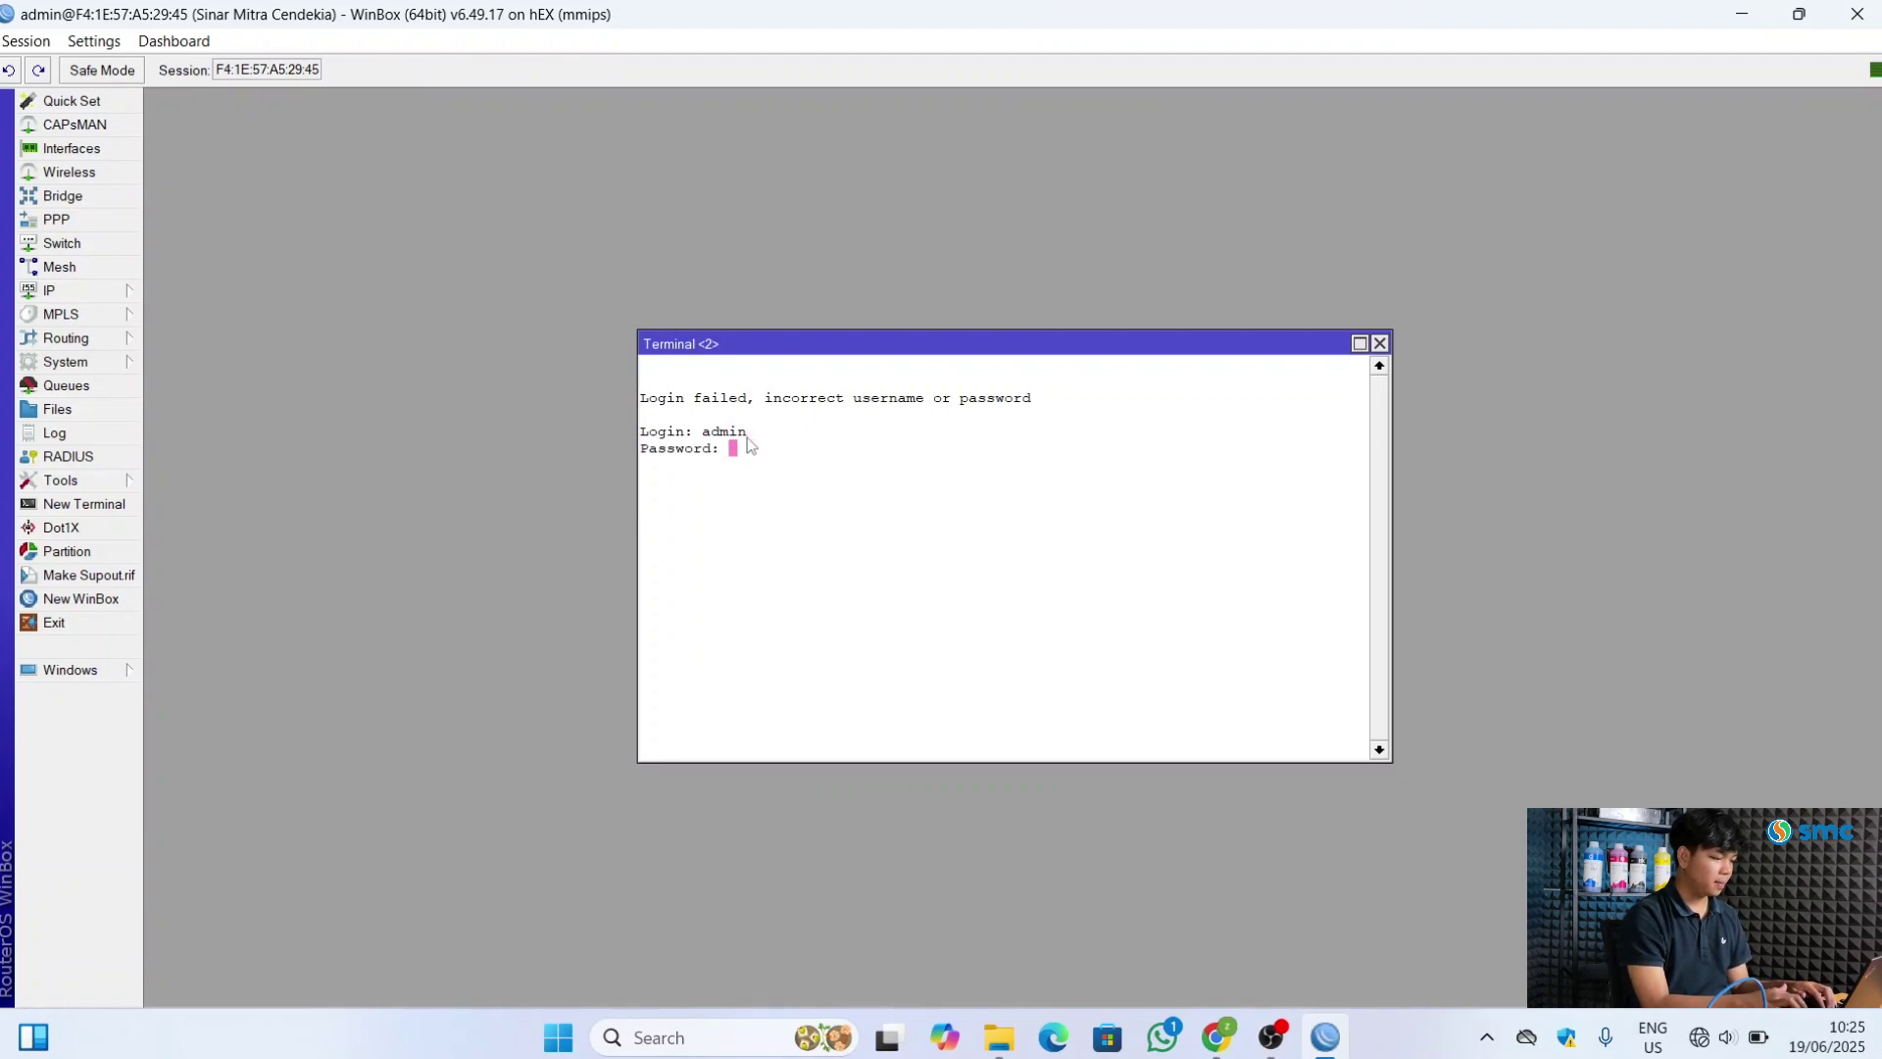
key(Return)
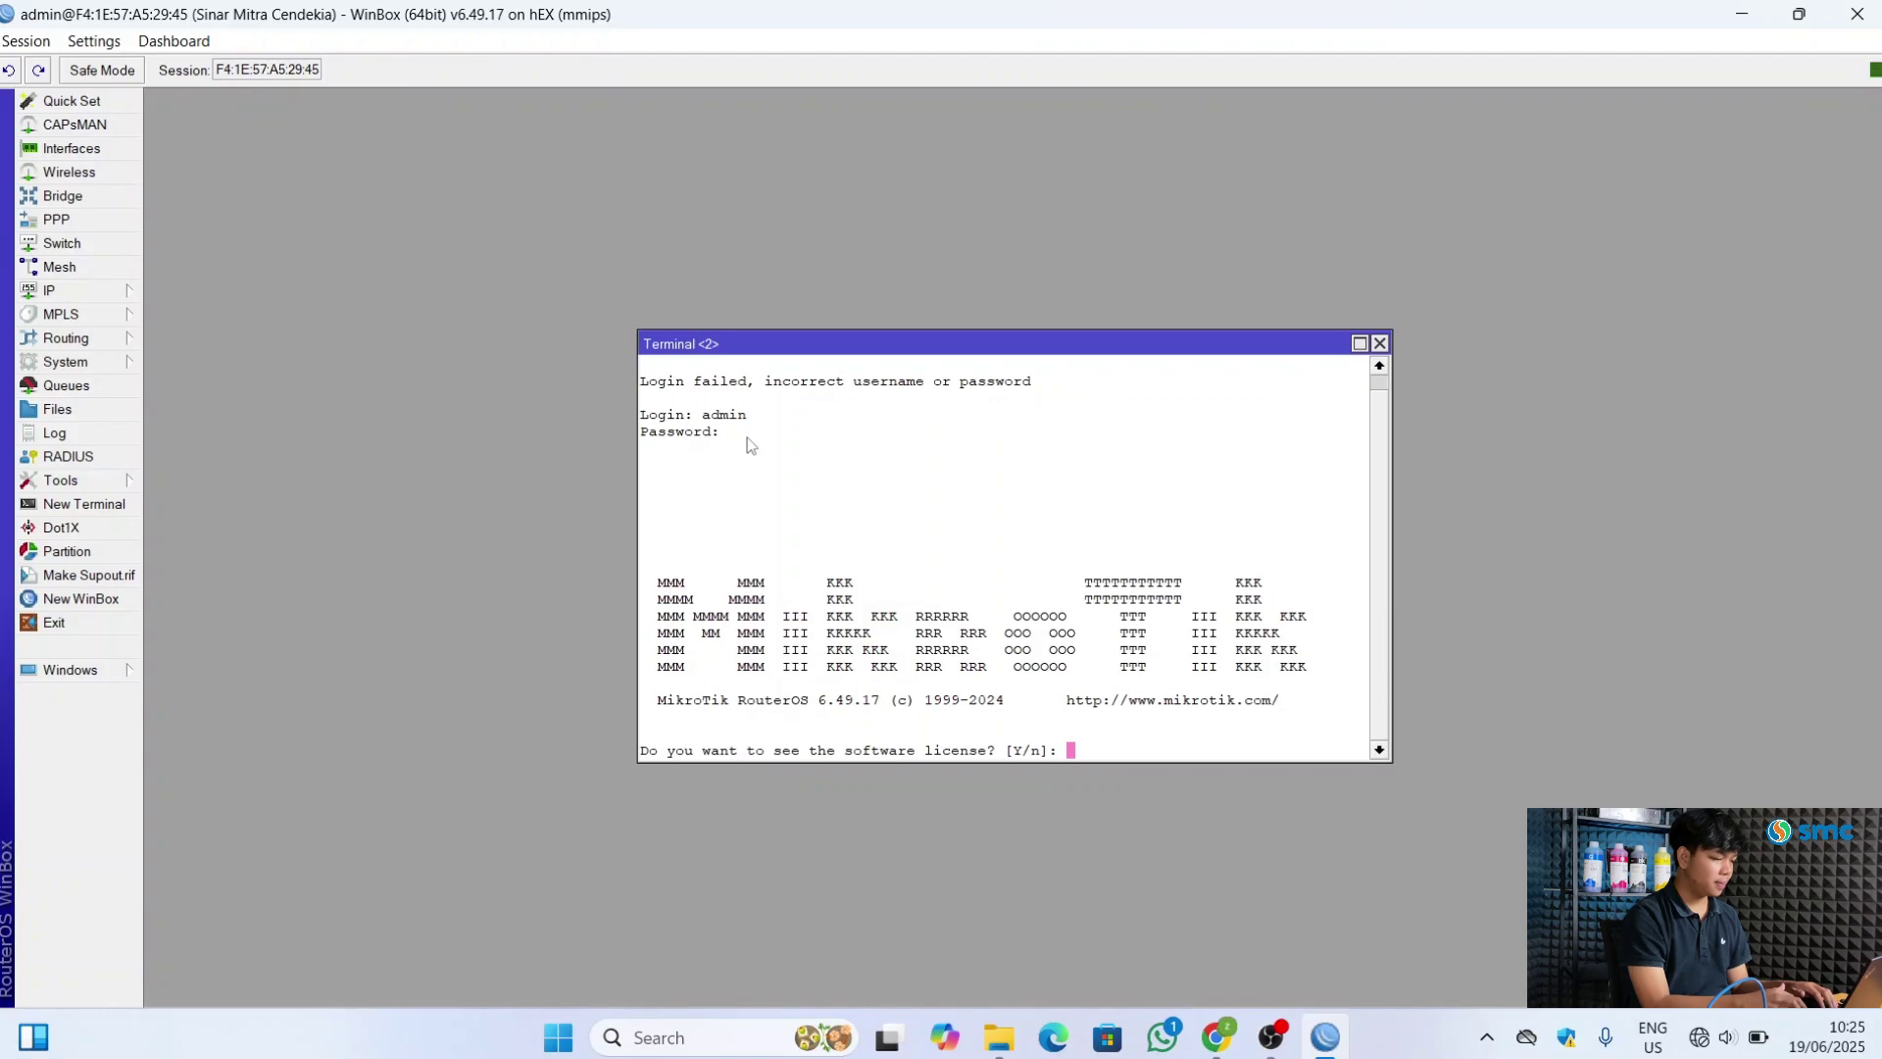
text(y)
key(Return)
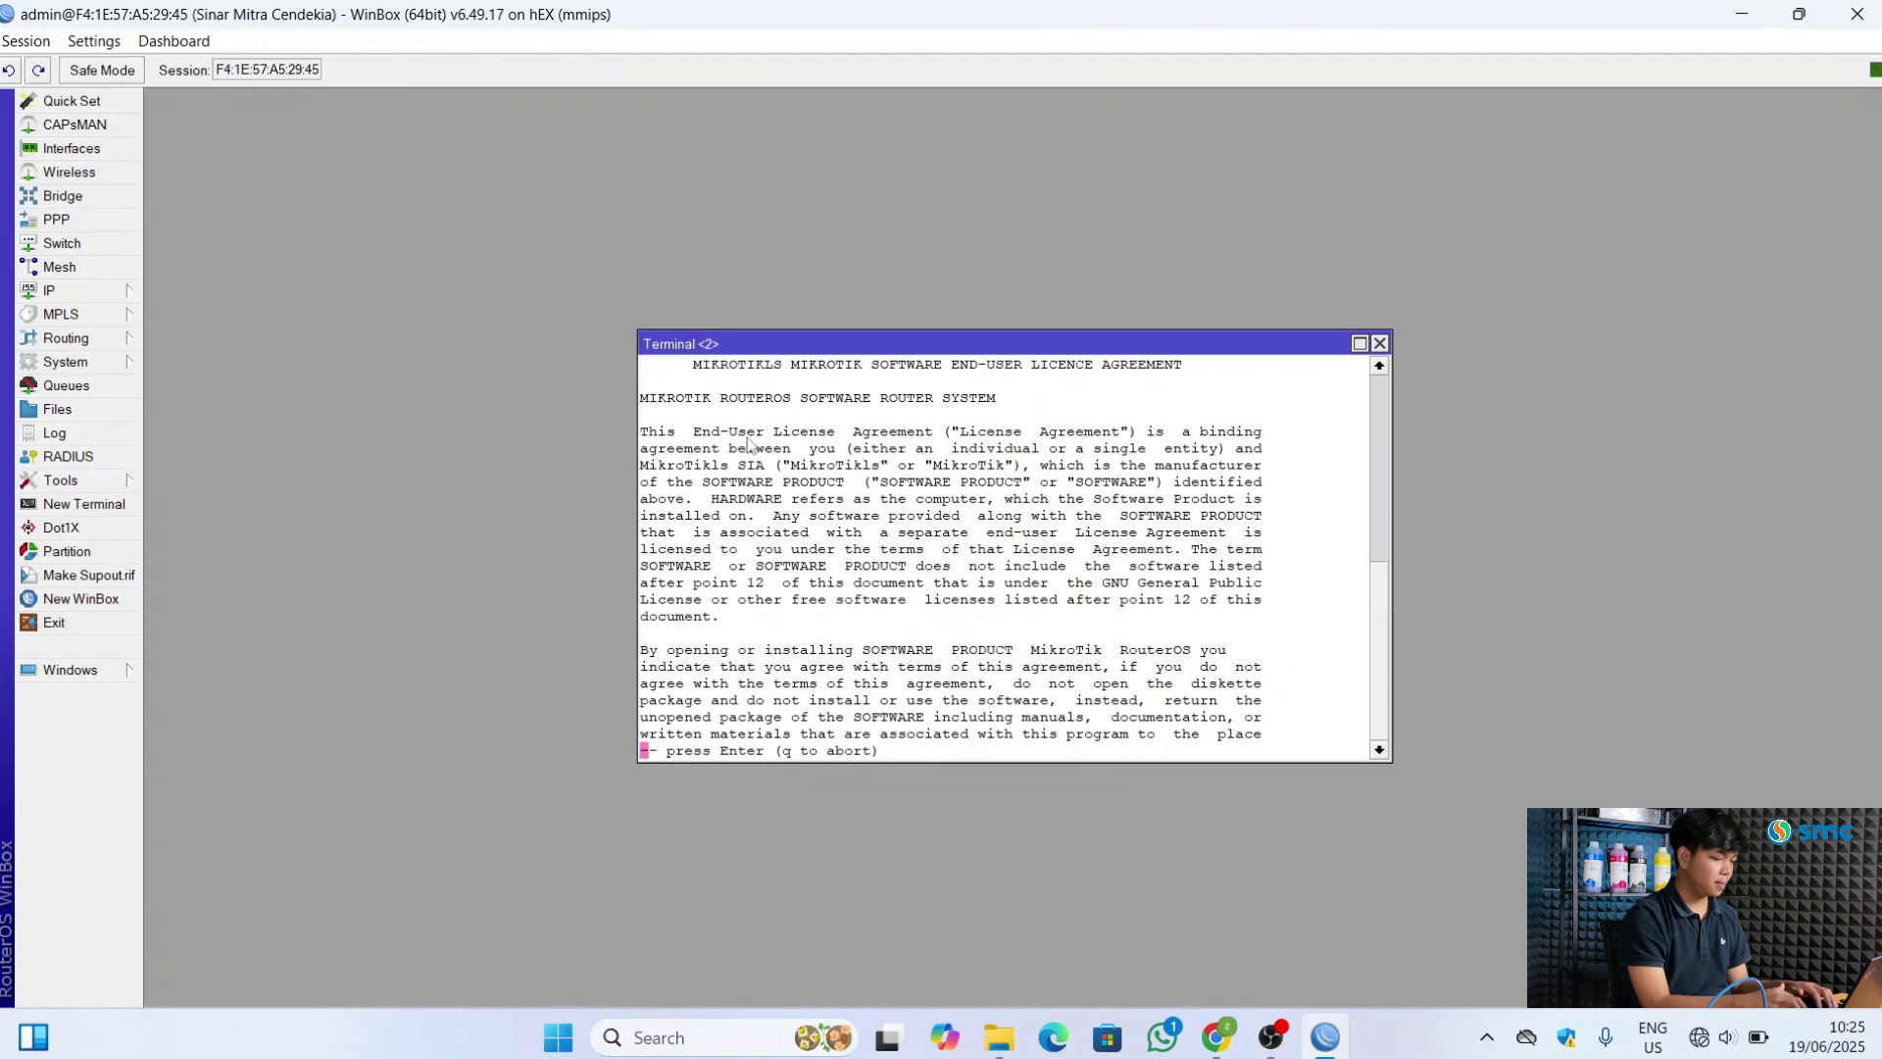
key(Return)
key(Return)
key(Return)
key(Return)
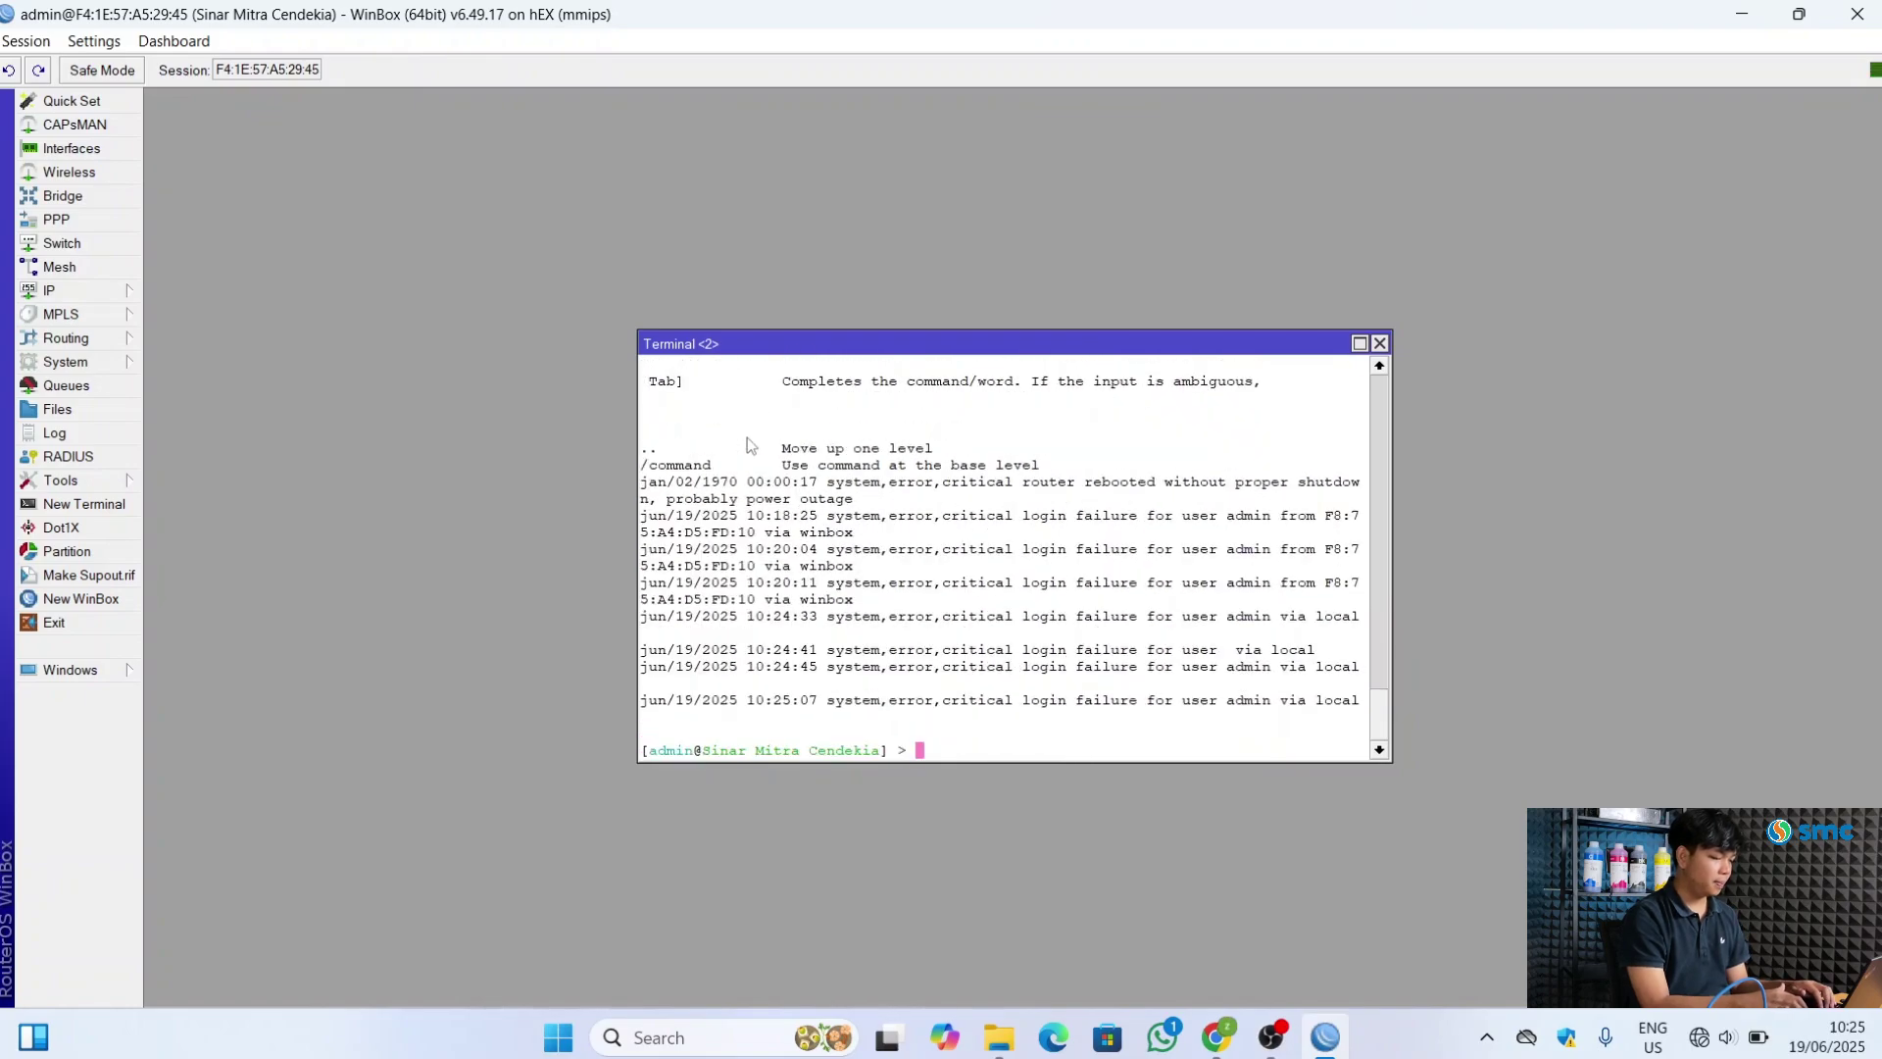
Run ping google.com, stop it with Ctrl+C after 15 replies, and close the Terminal
text(ping )
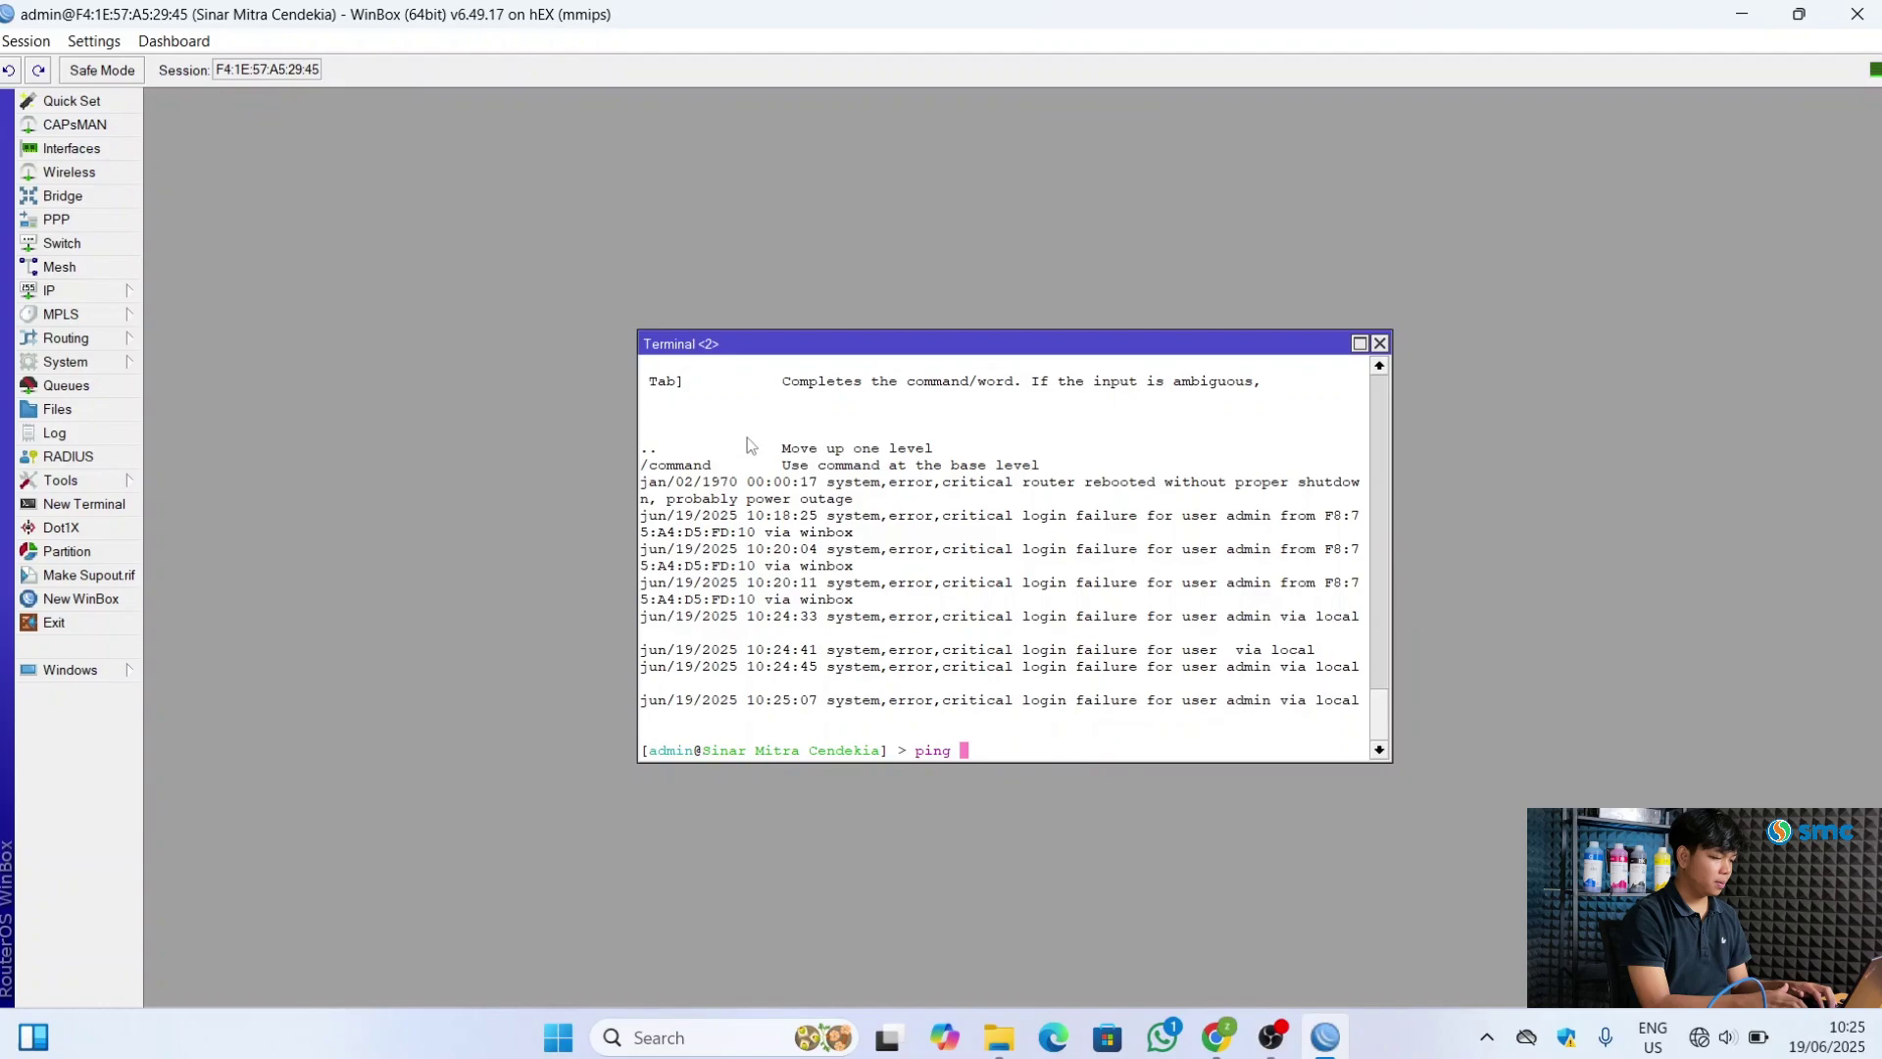
text(google)
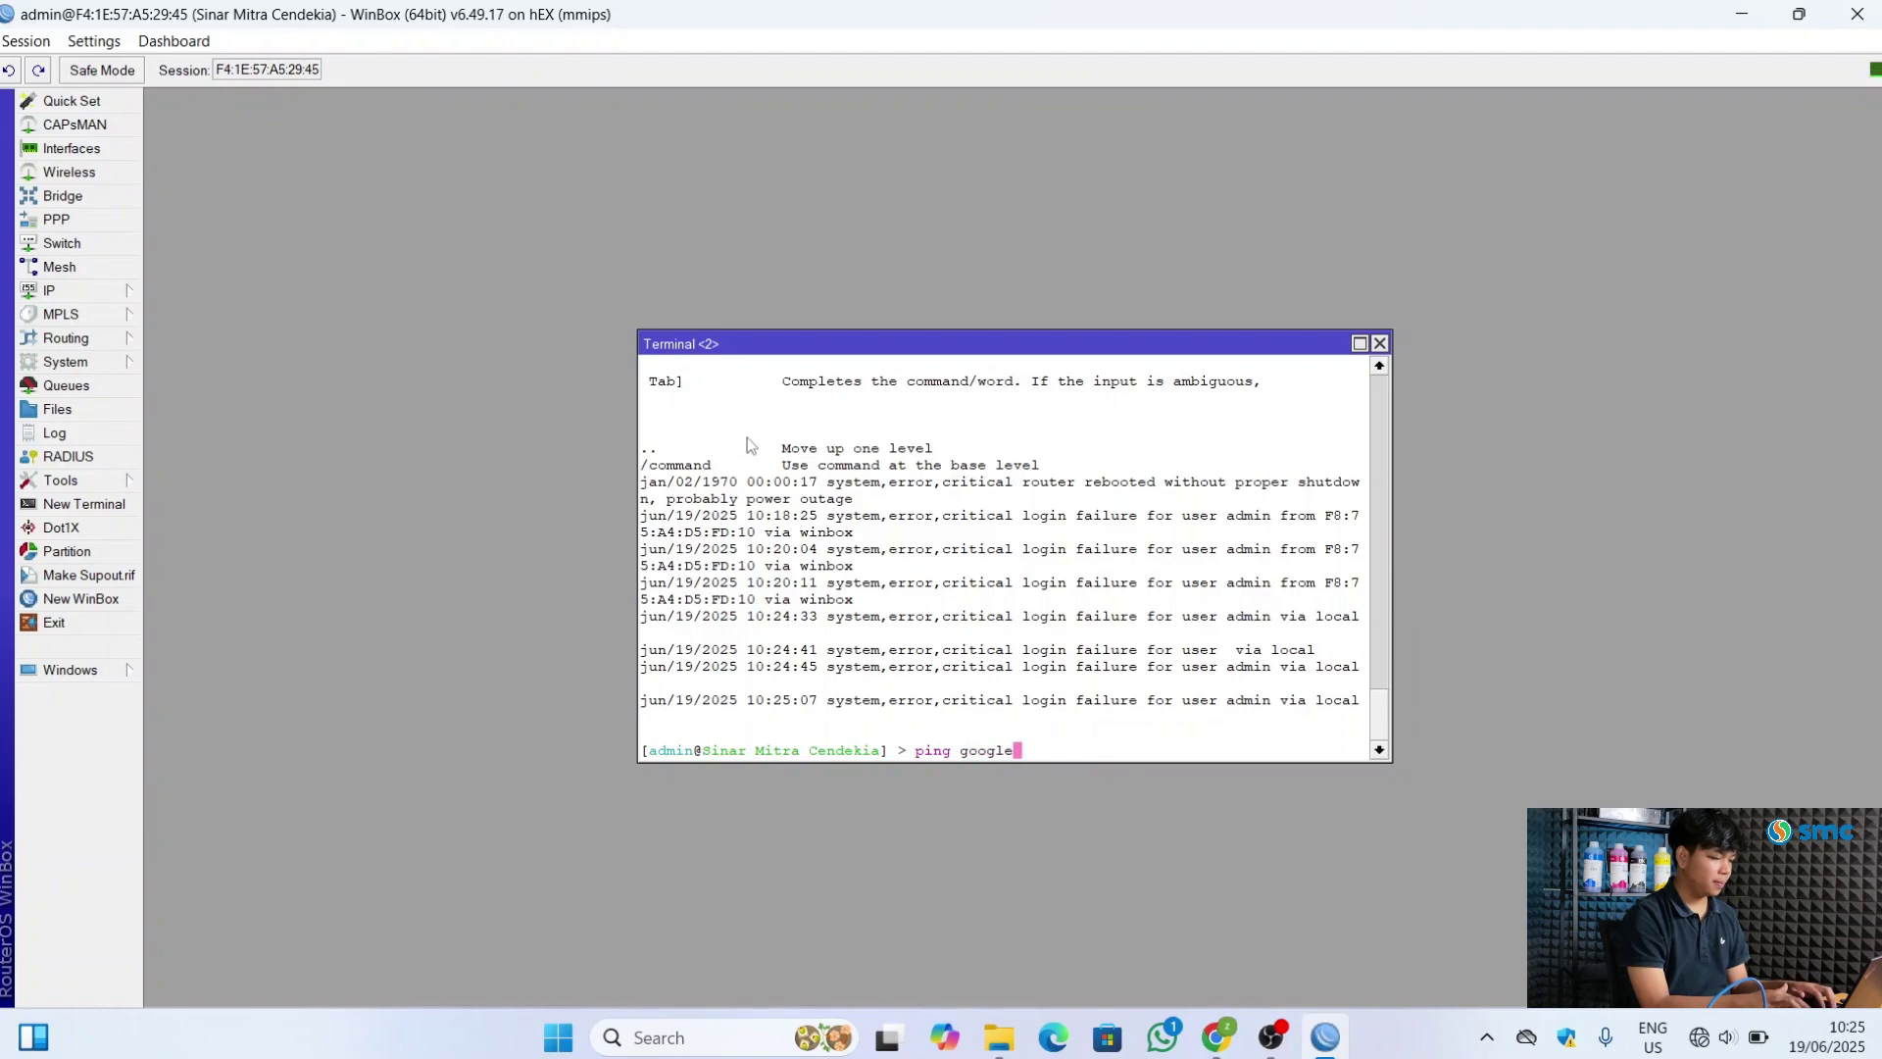
text(.com)
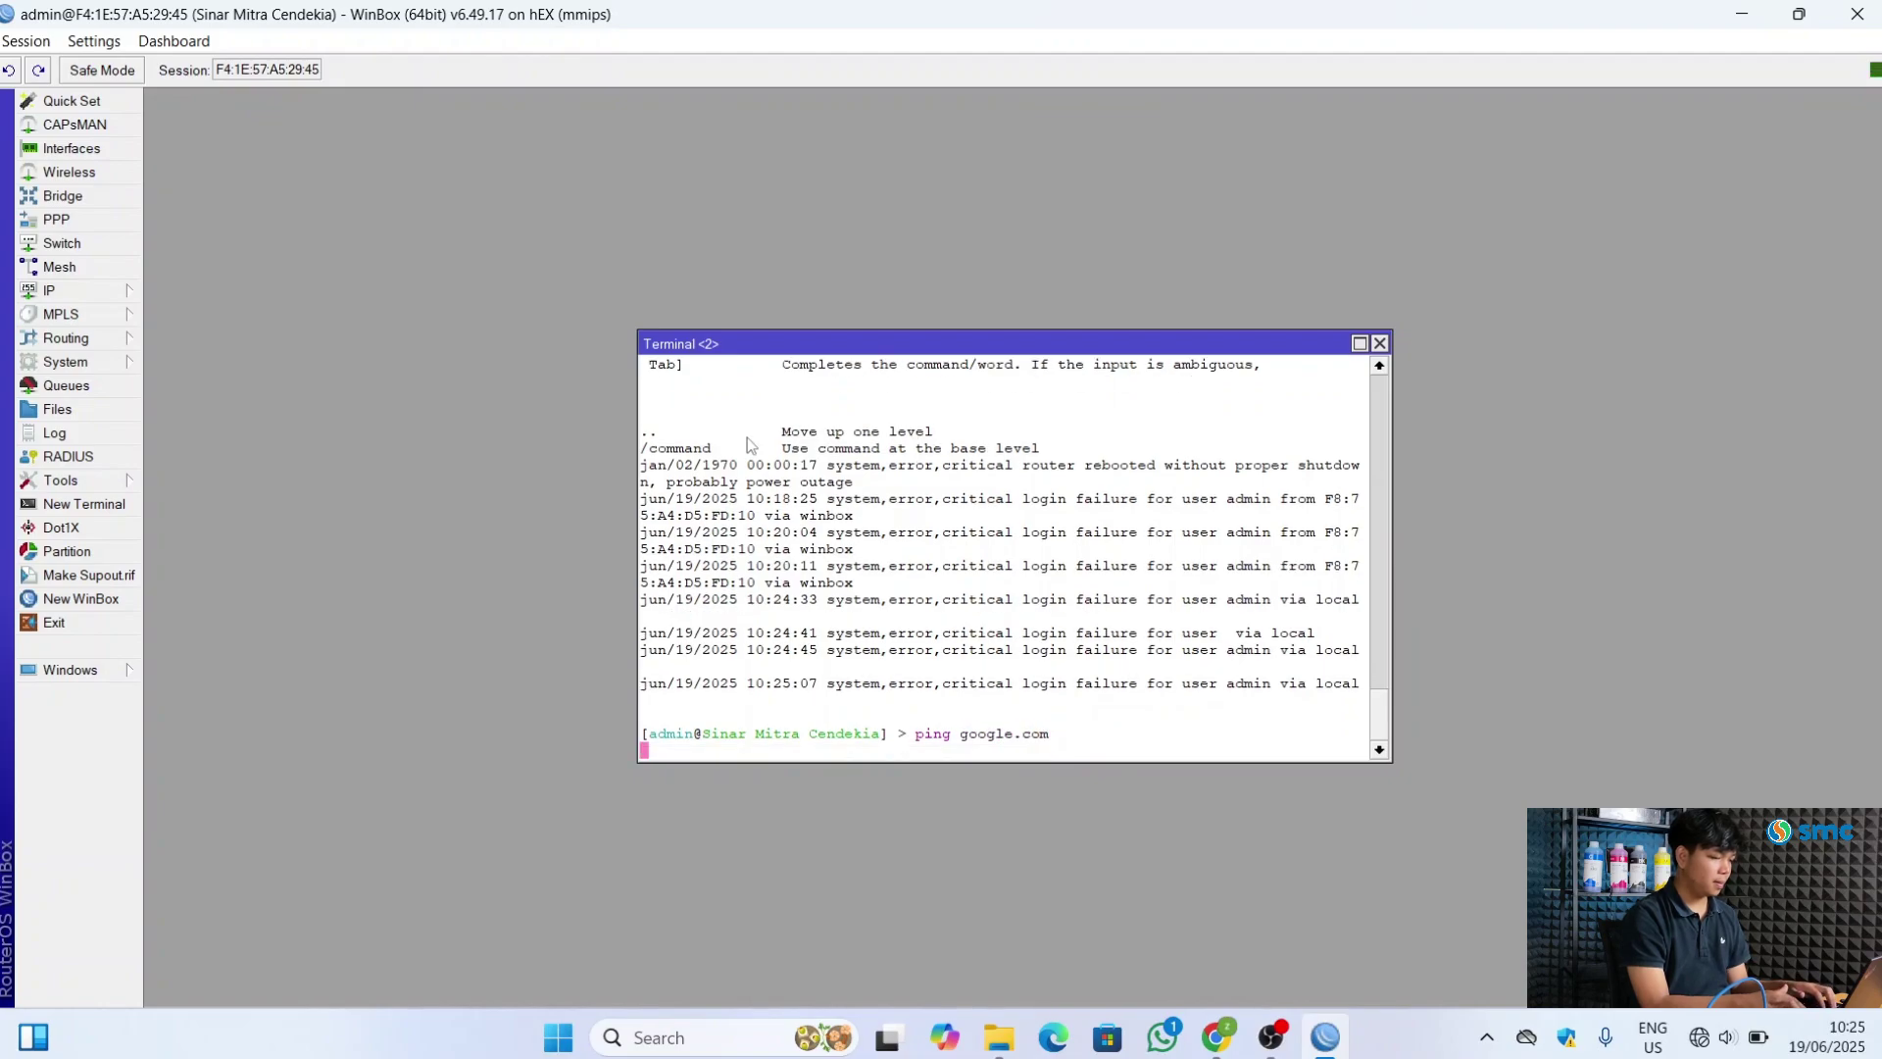
key(Return)
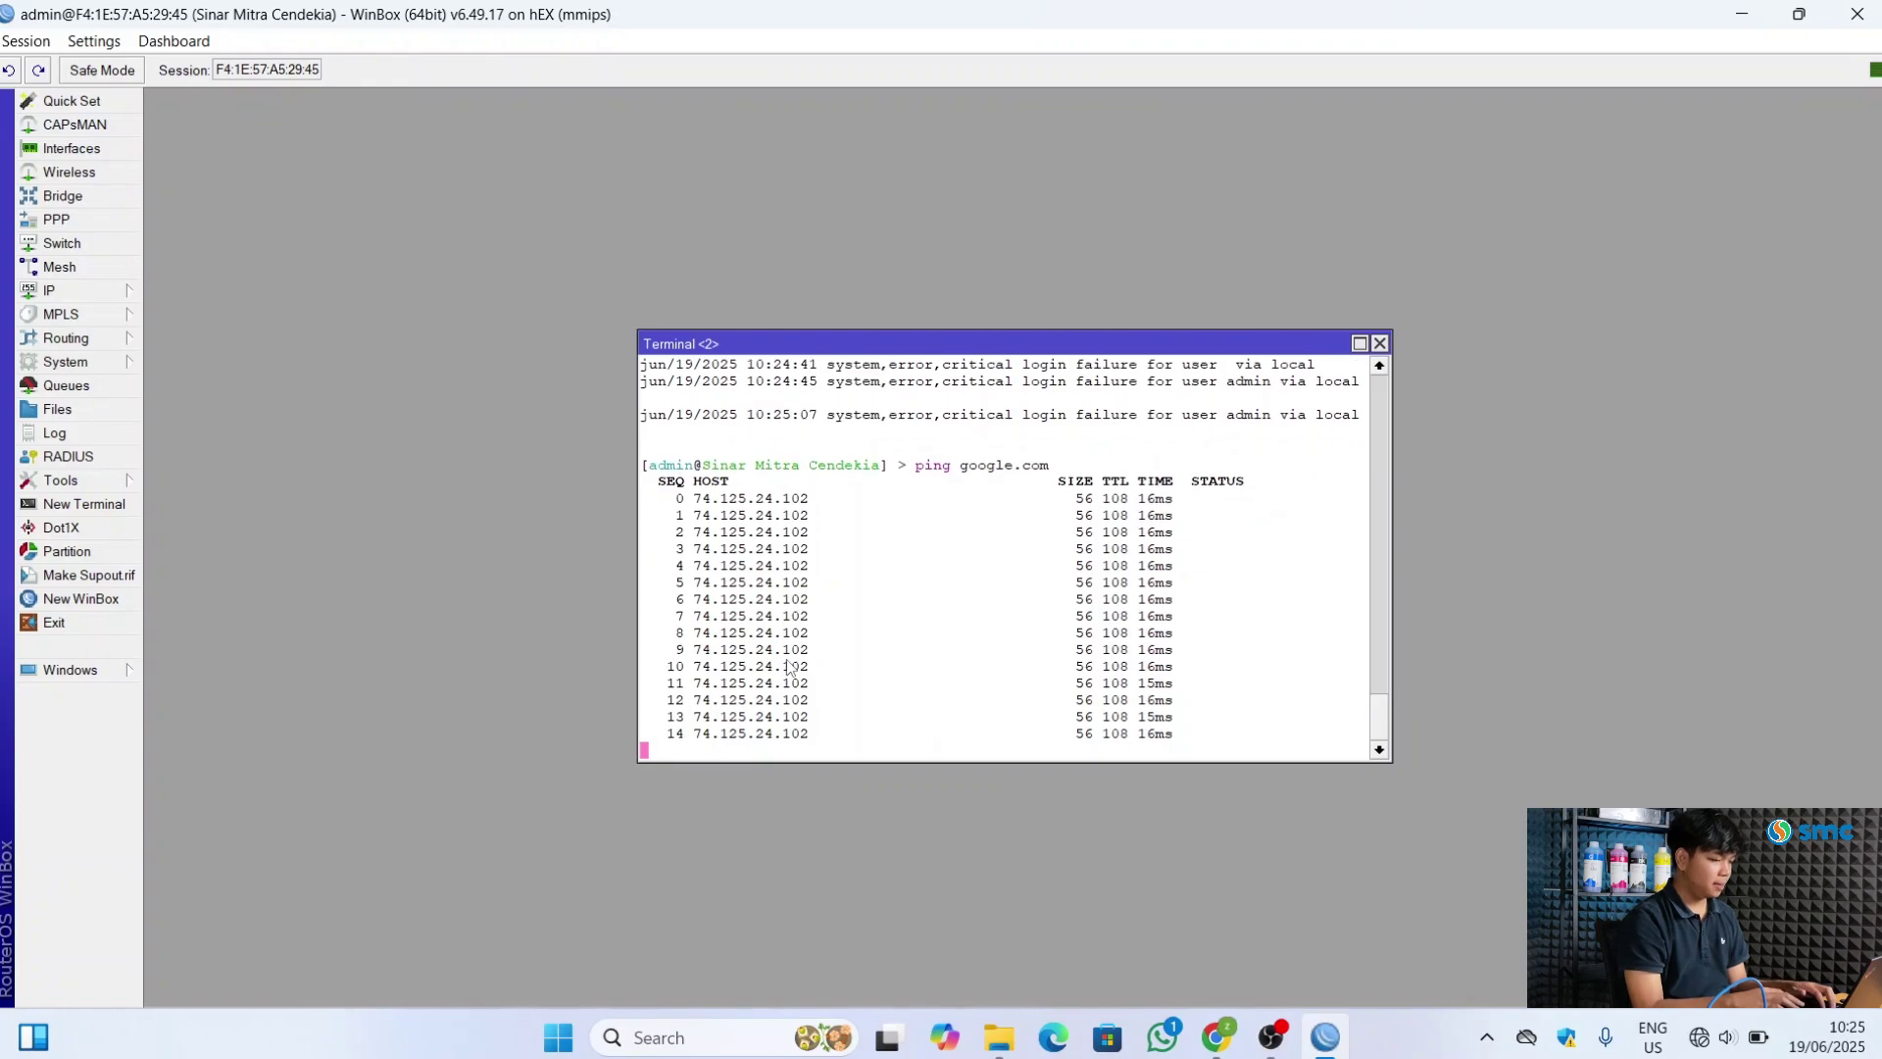
key(ctrl+c)
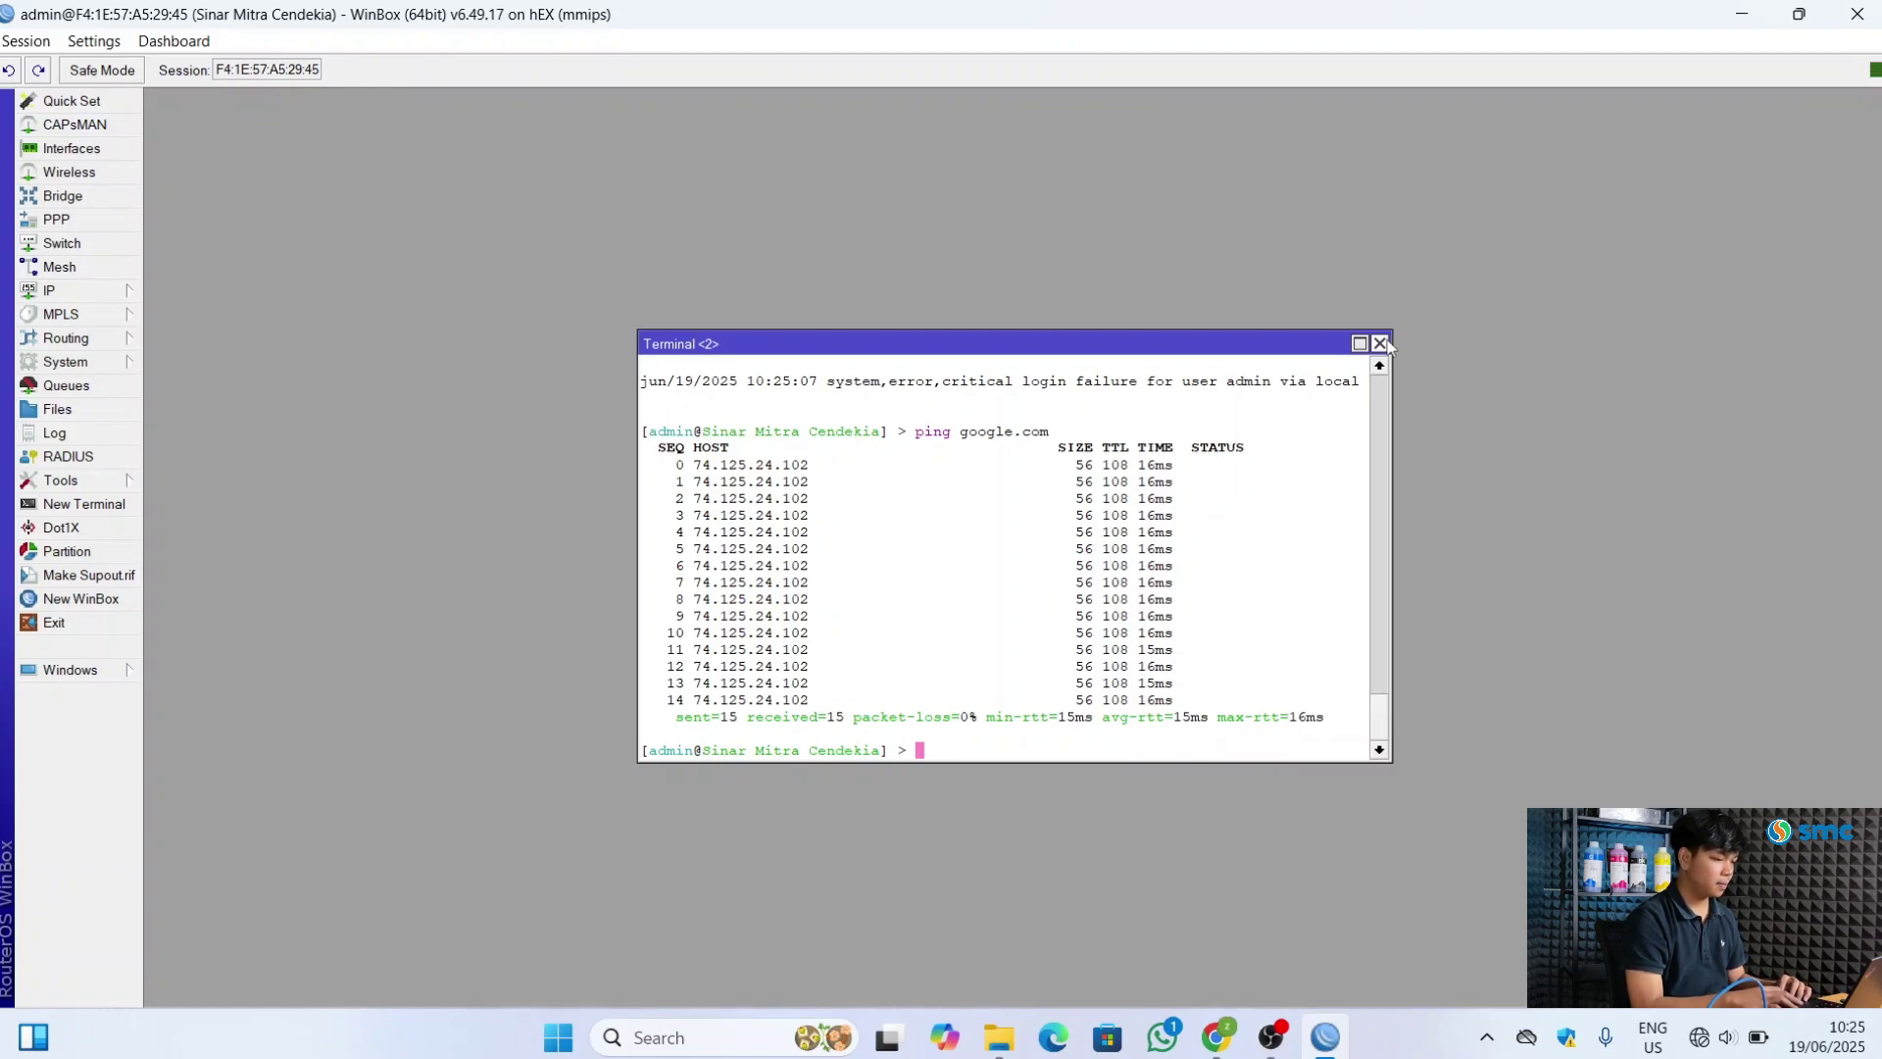
click(1384, 343)
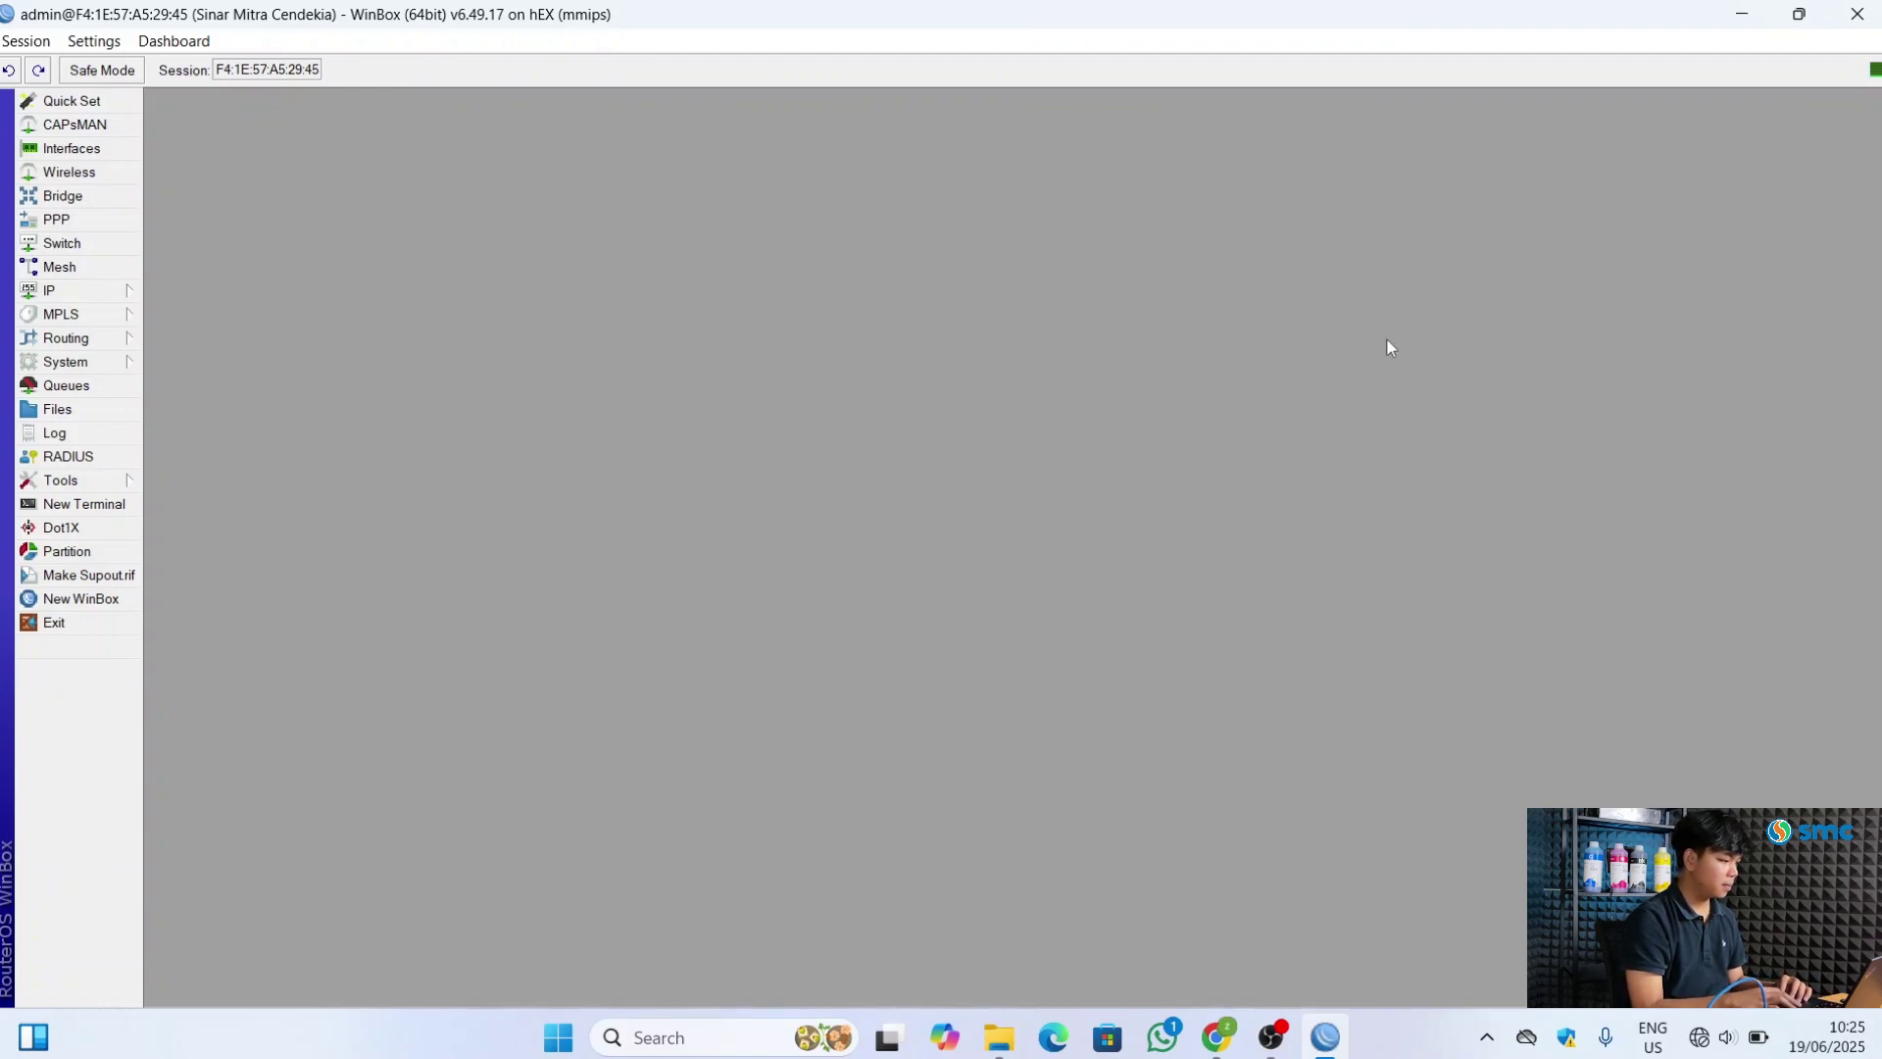
click(102, 294)
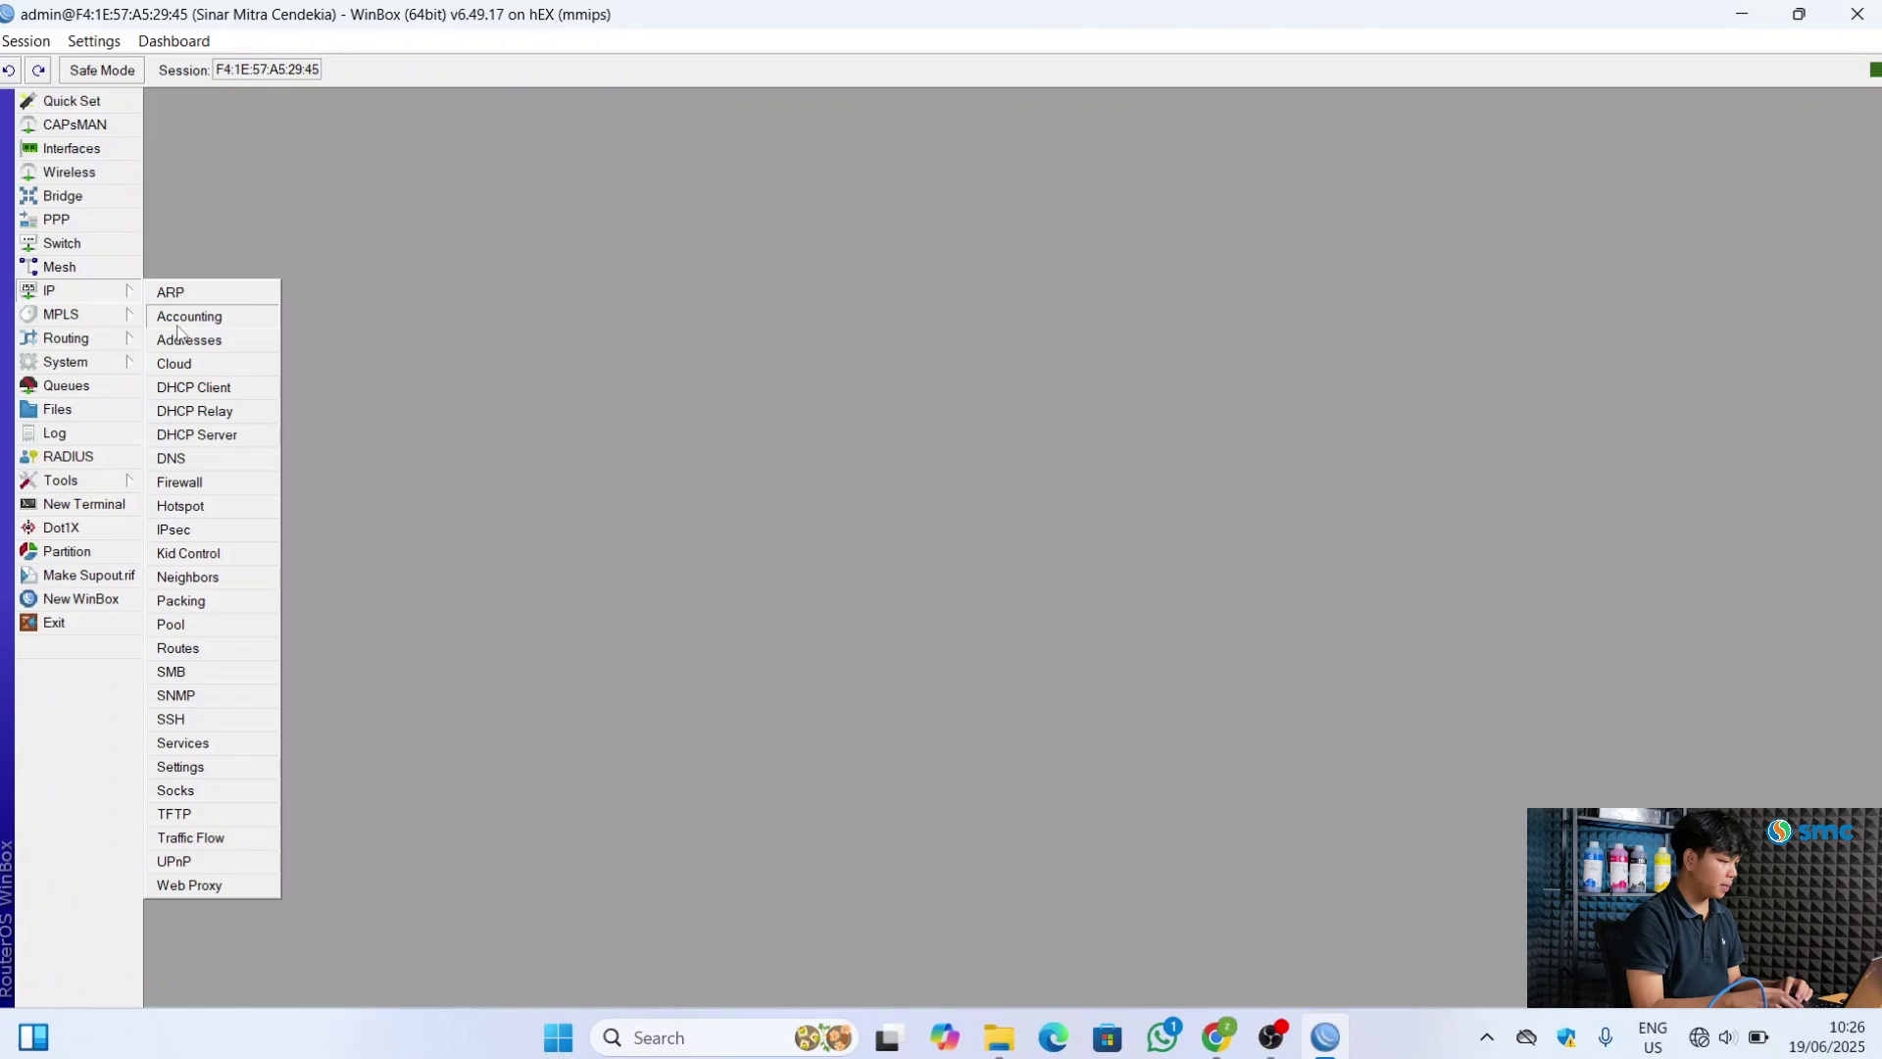
Add a srcnat NAT rule with Out. Interface ether1_Internet and action masquerade
click(193, 485)
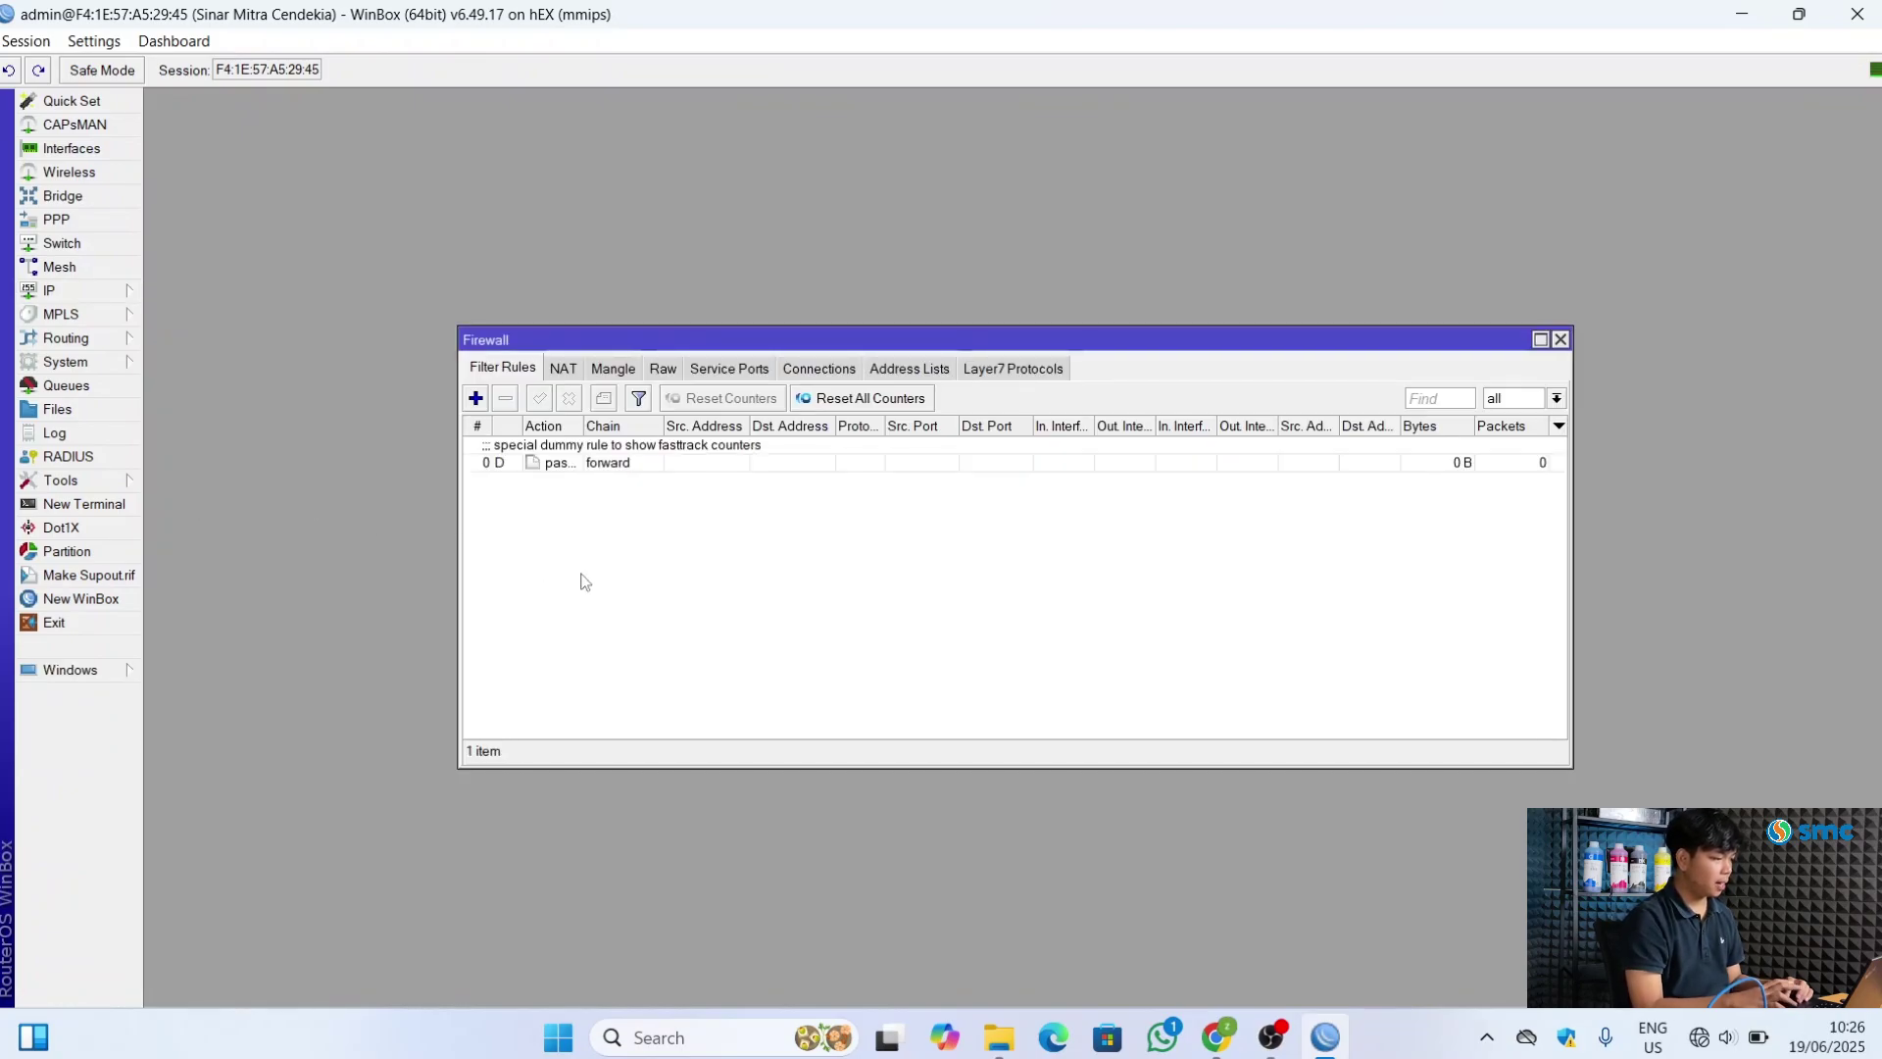
click(566, 369)
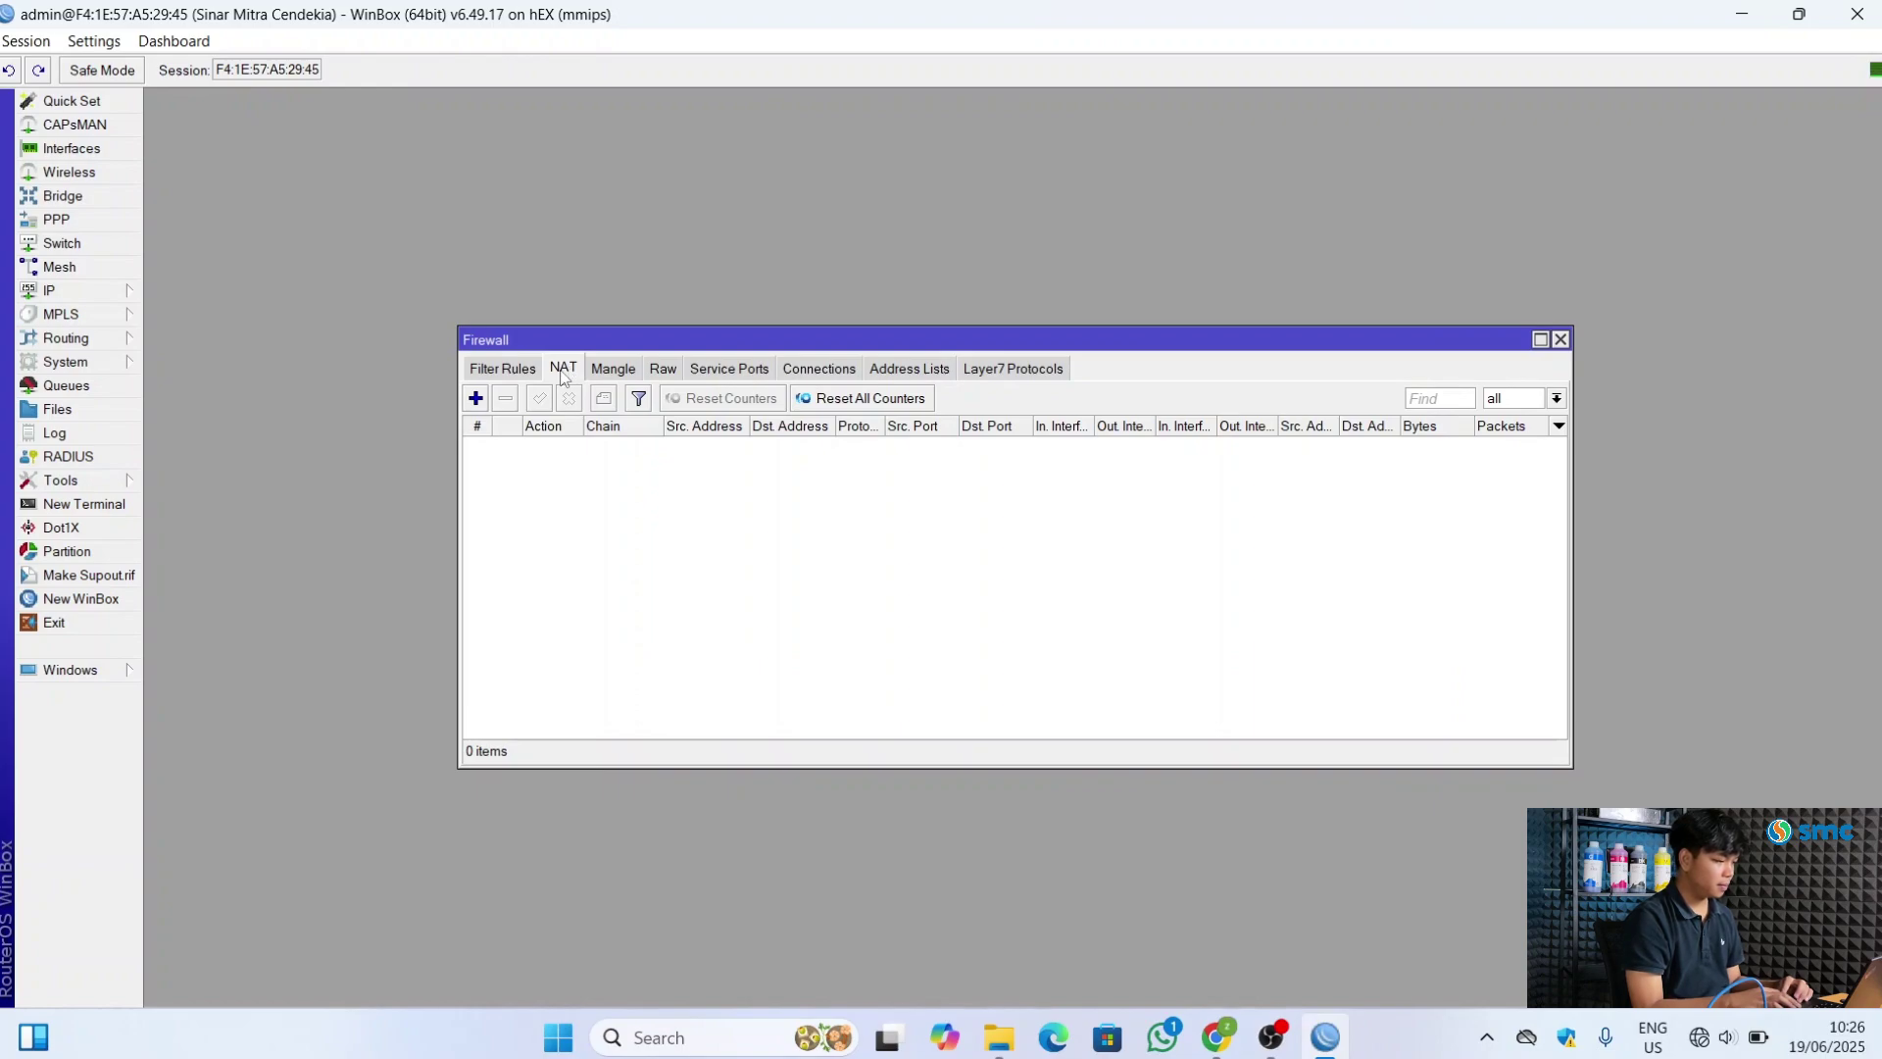
click(476, 398)
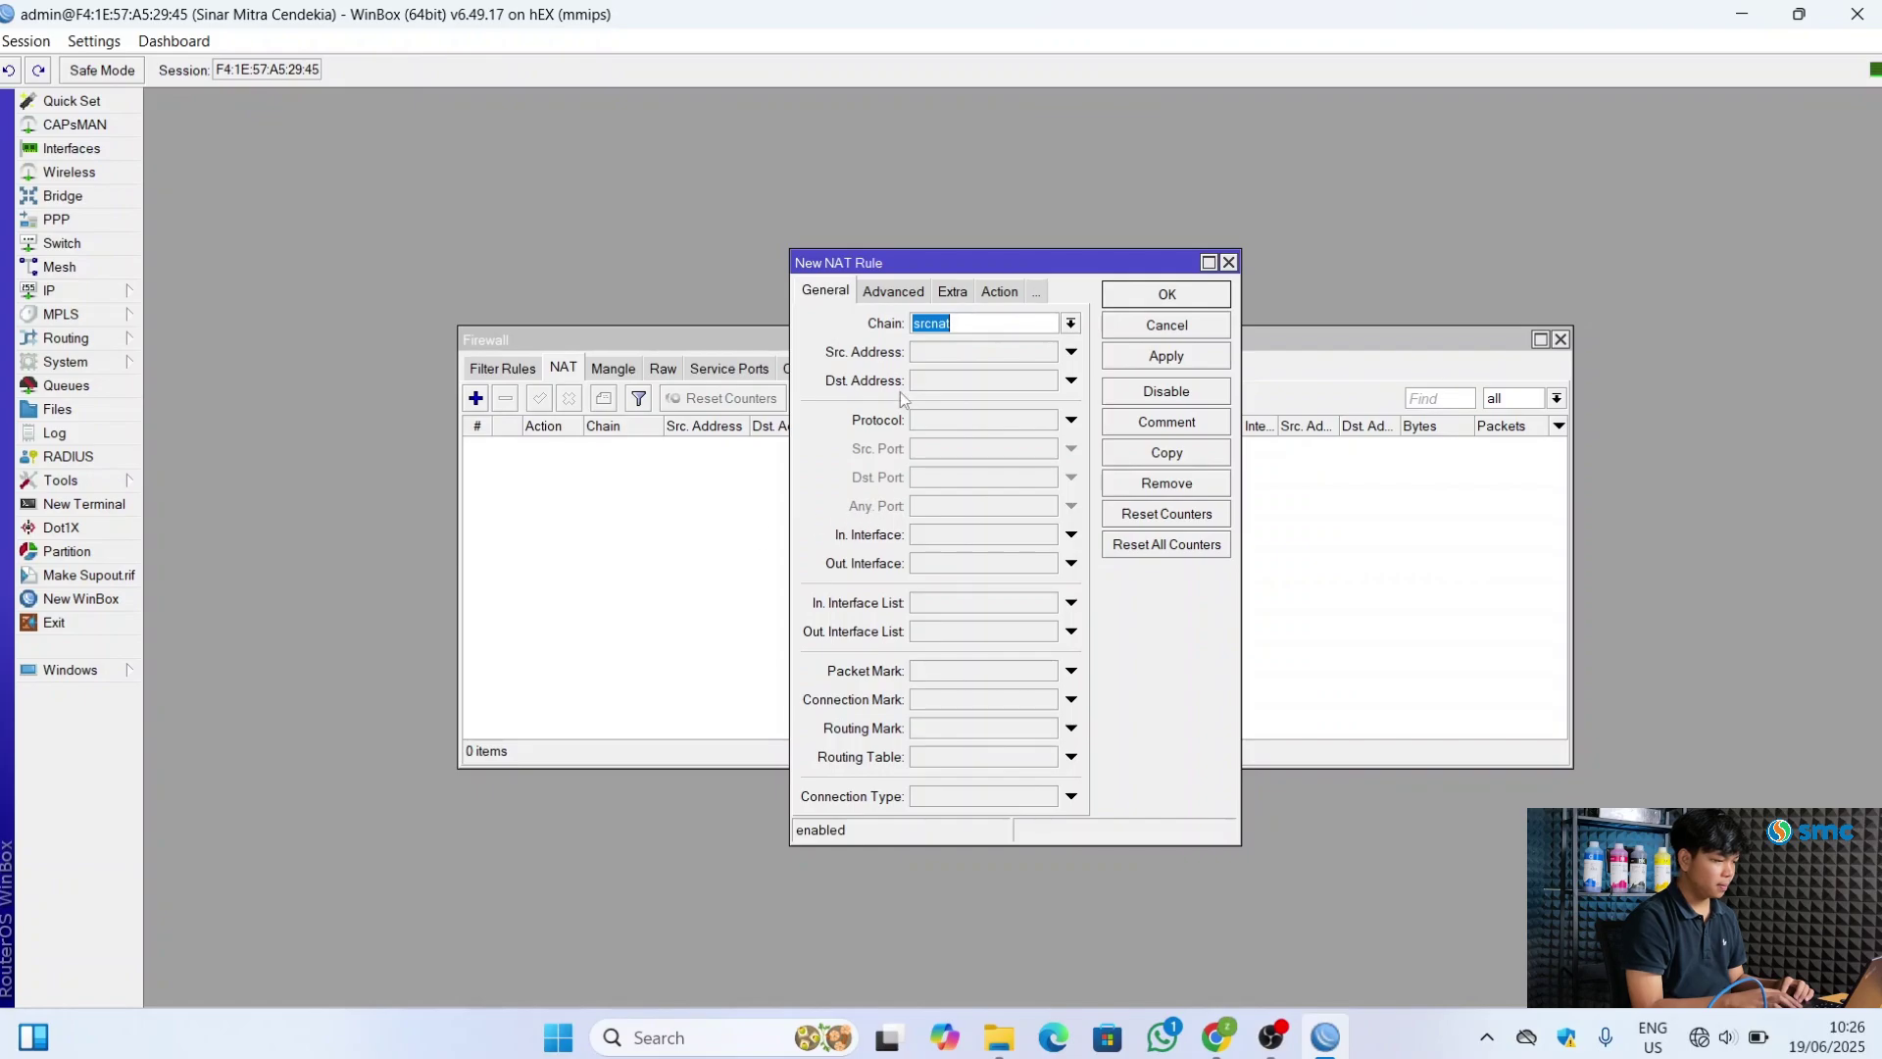
click(977, 324)
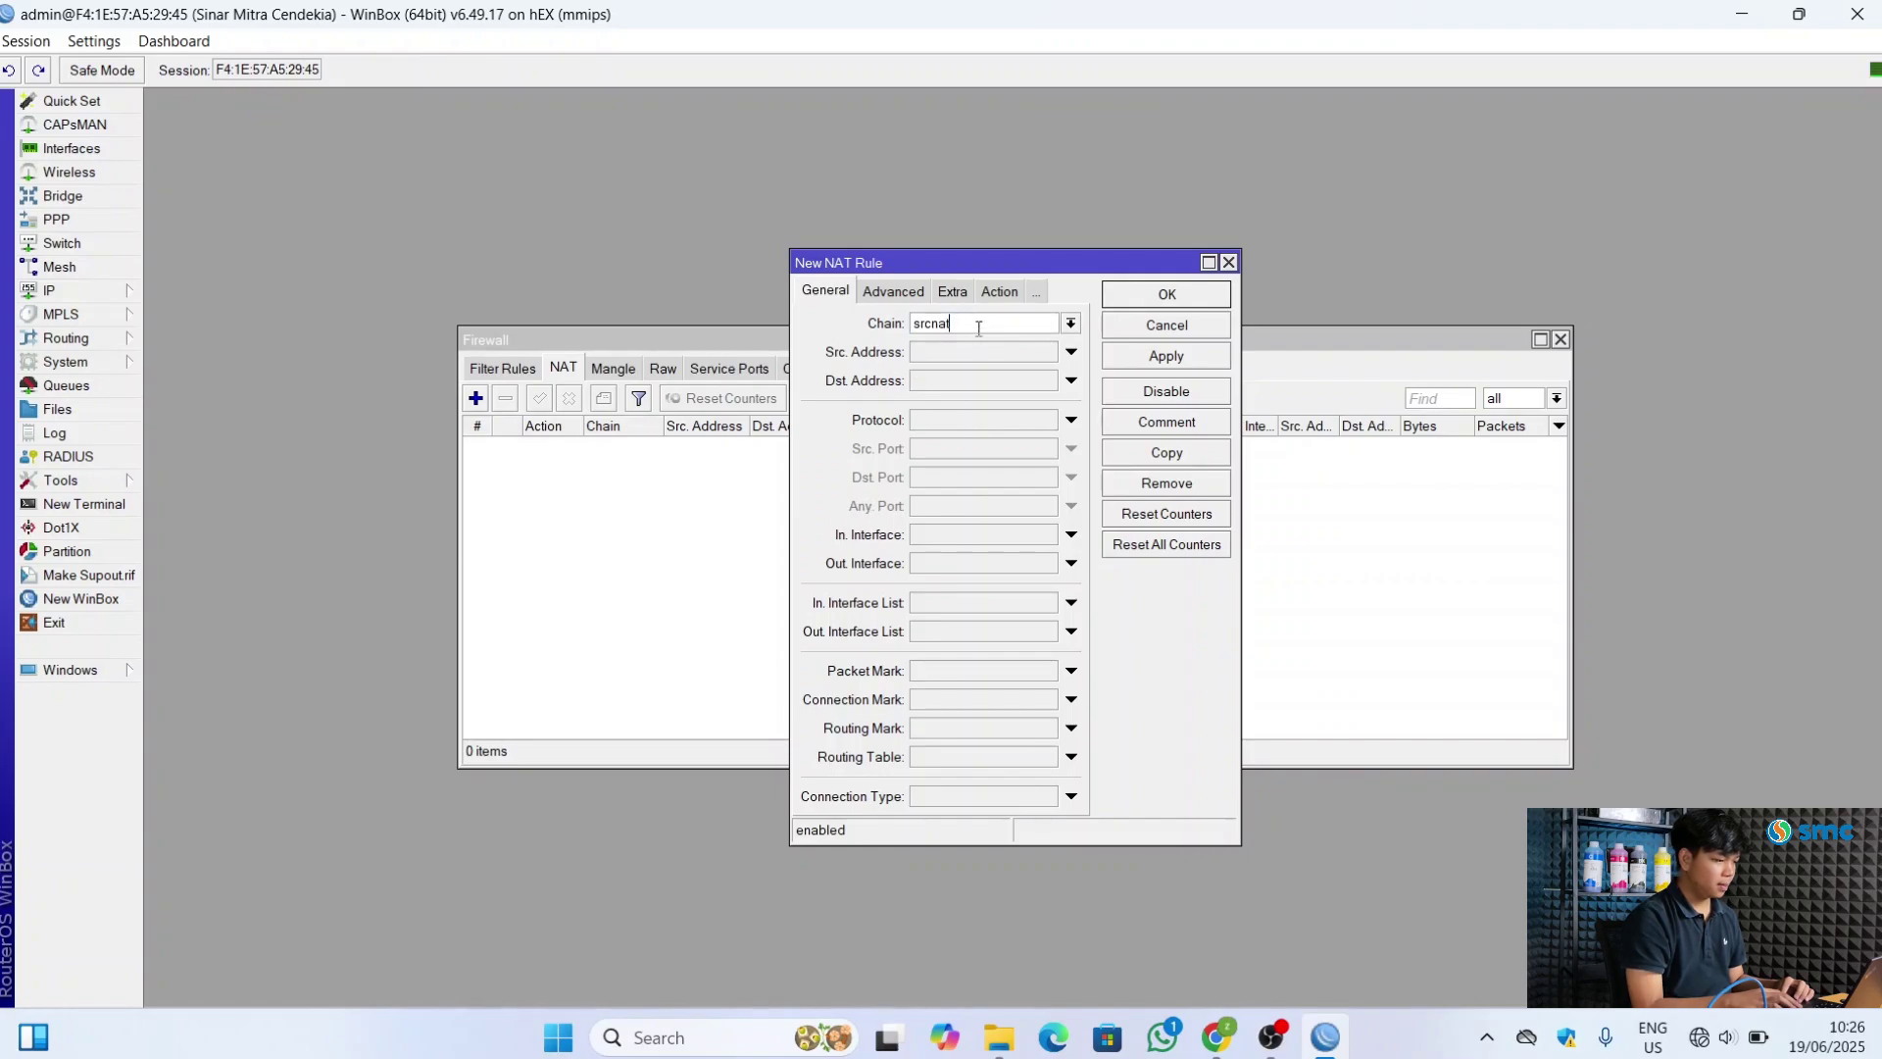
click(1072, 563)
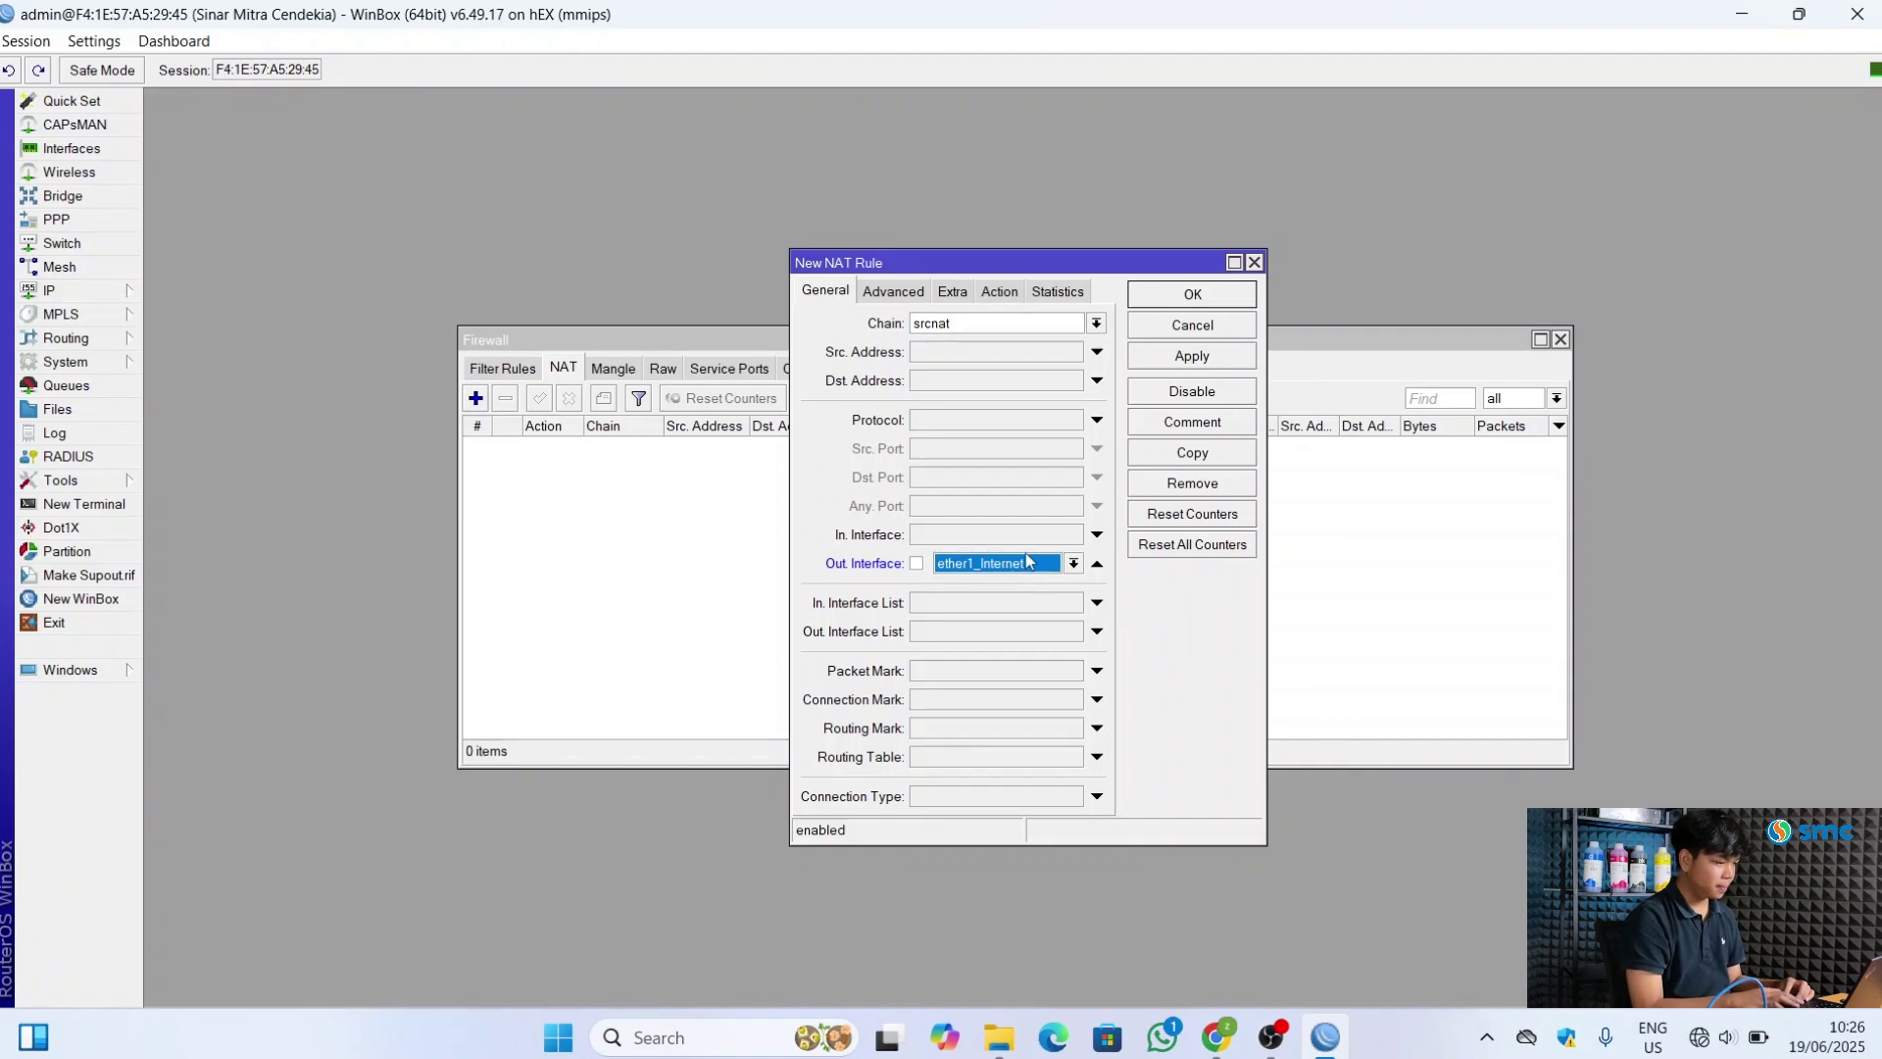
click(1000, 292)
click(1097, 326)
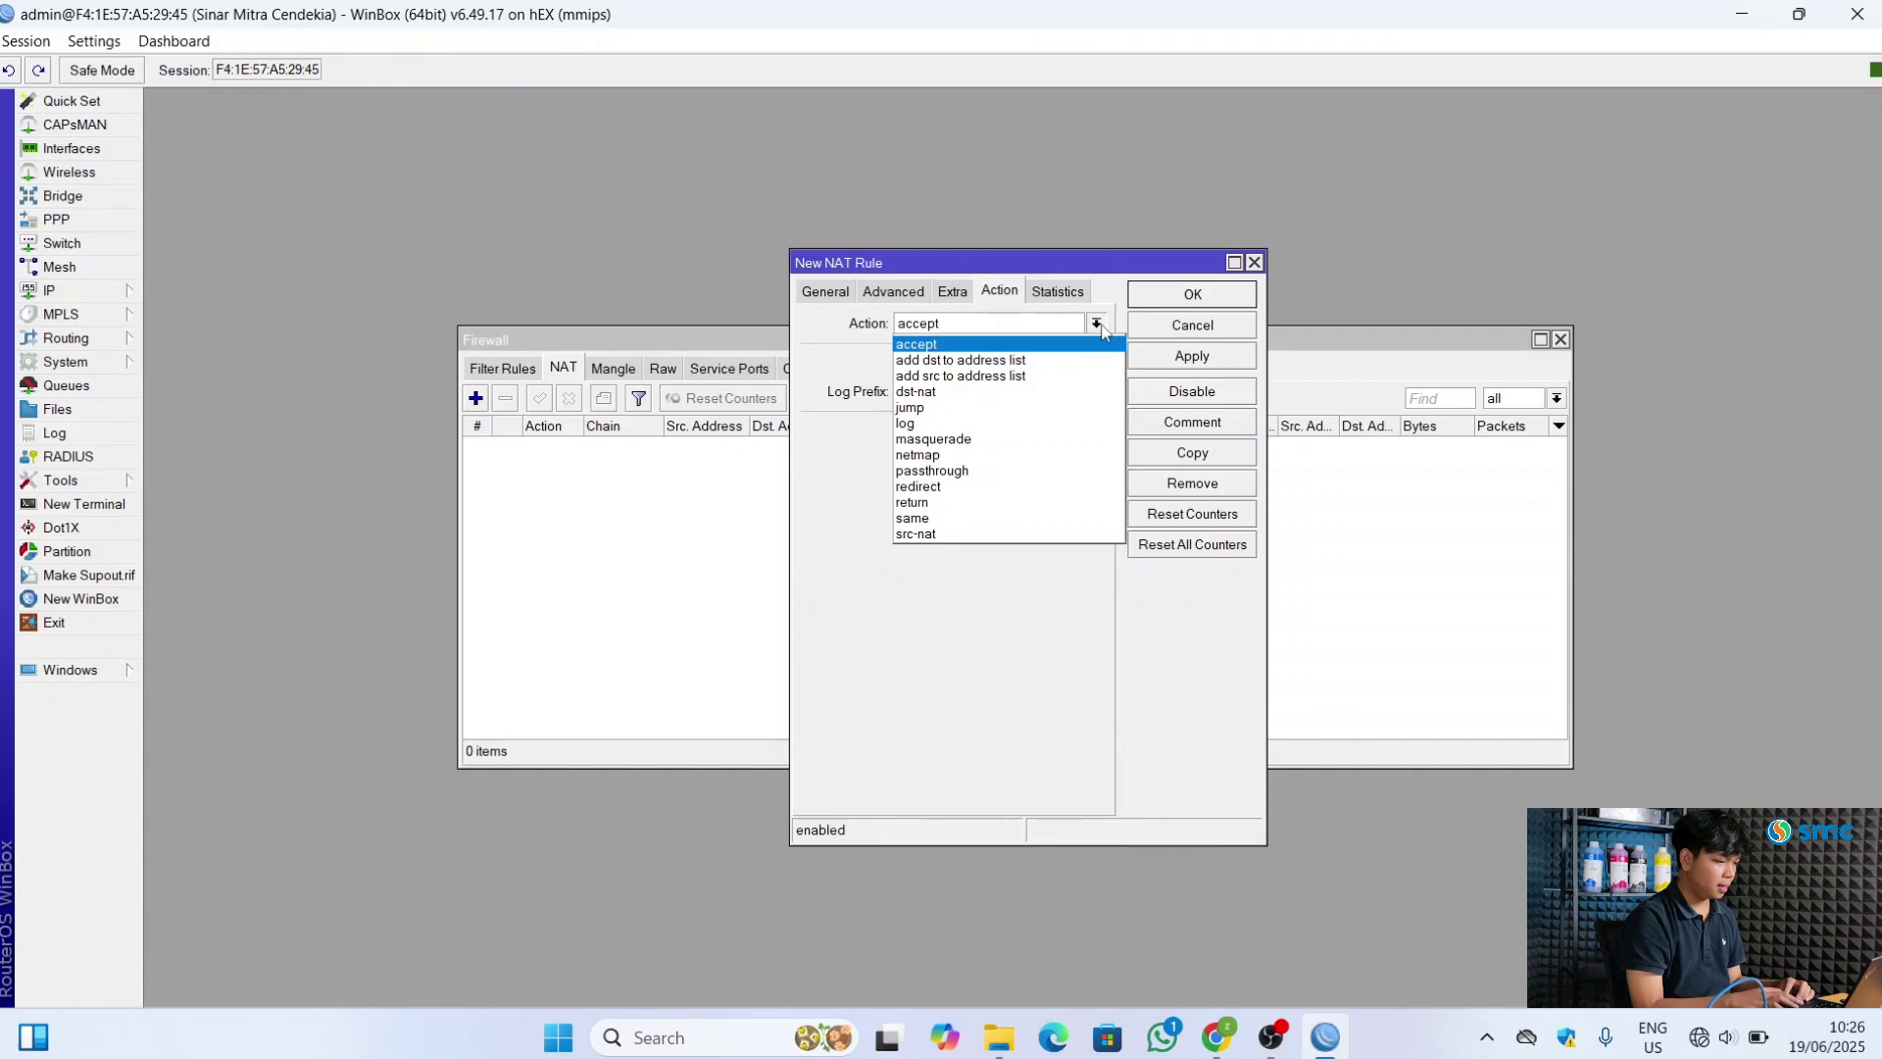
click(990, 440)
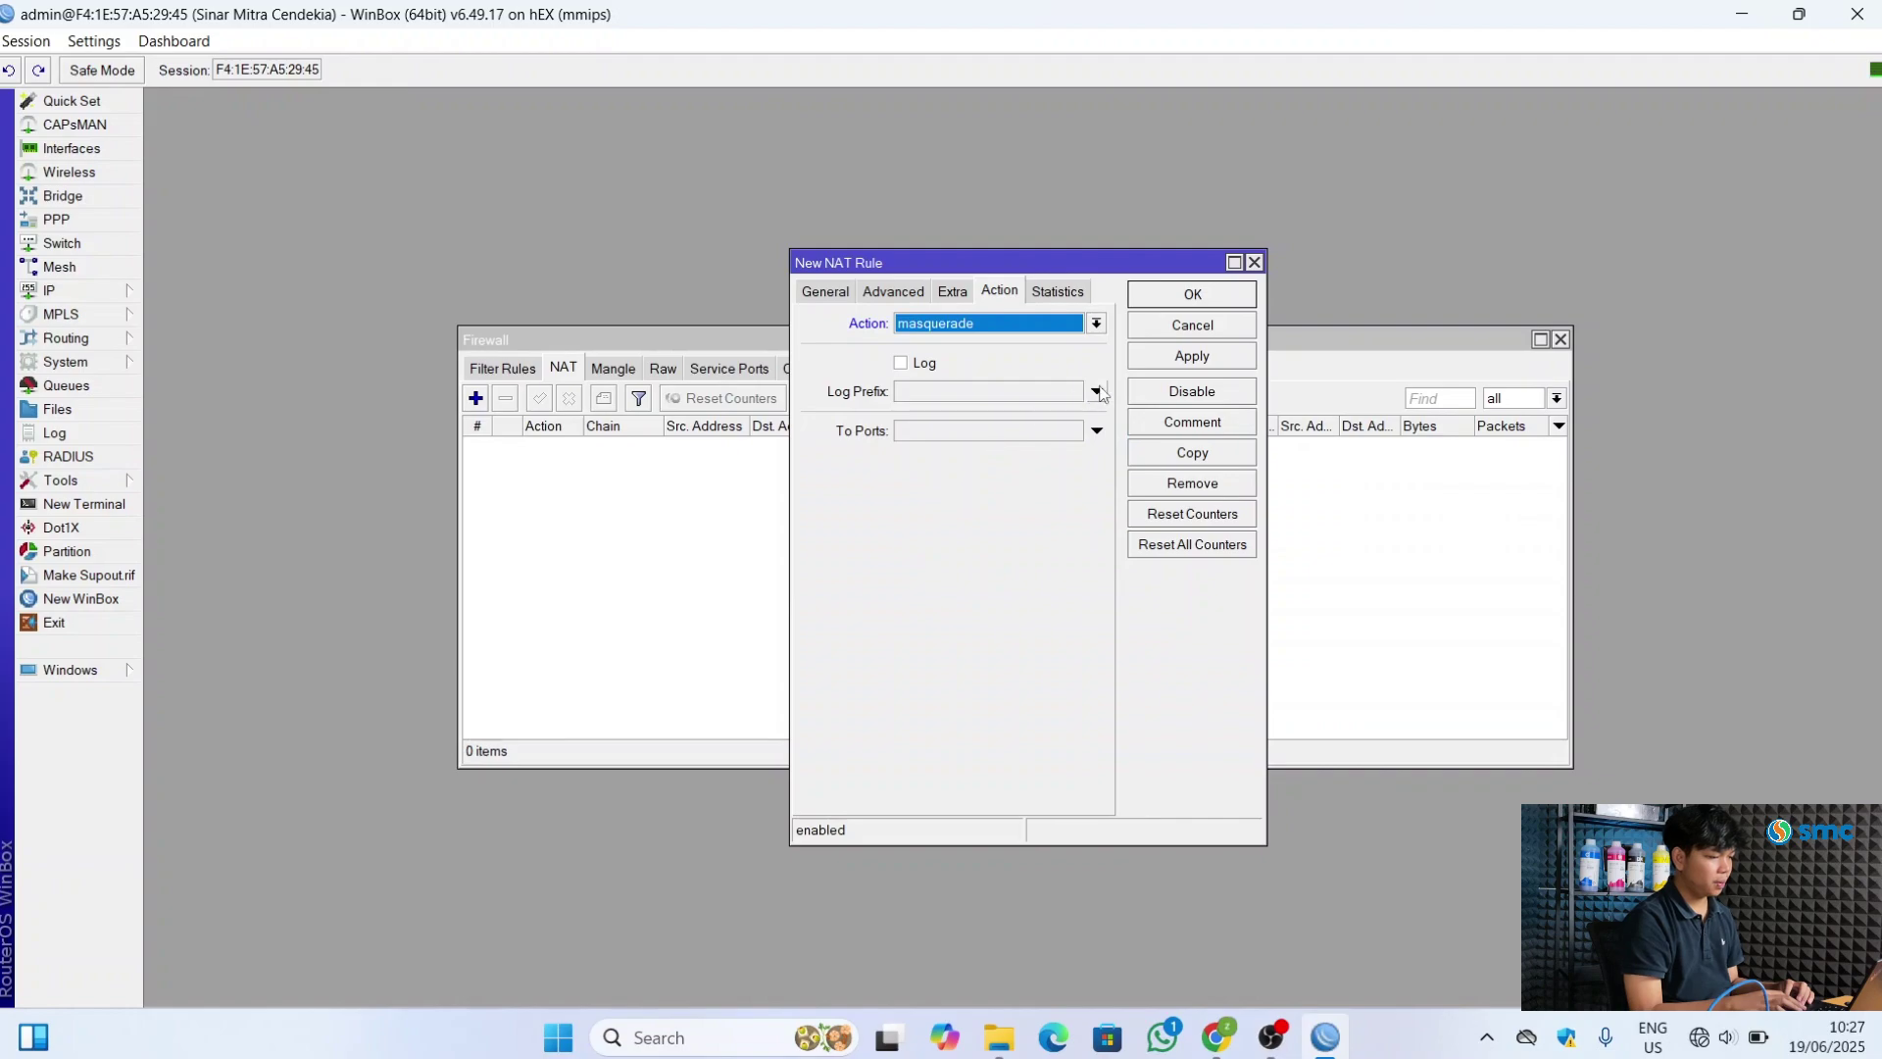
click(1163, 358)
click(1195, 296)
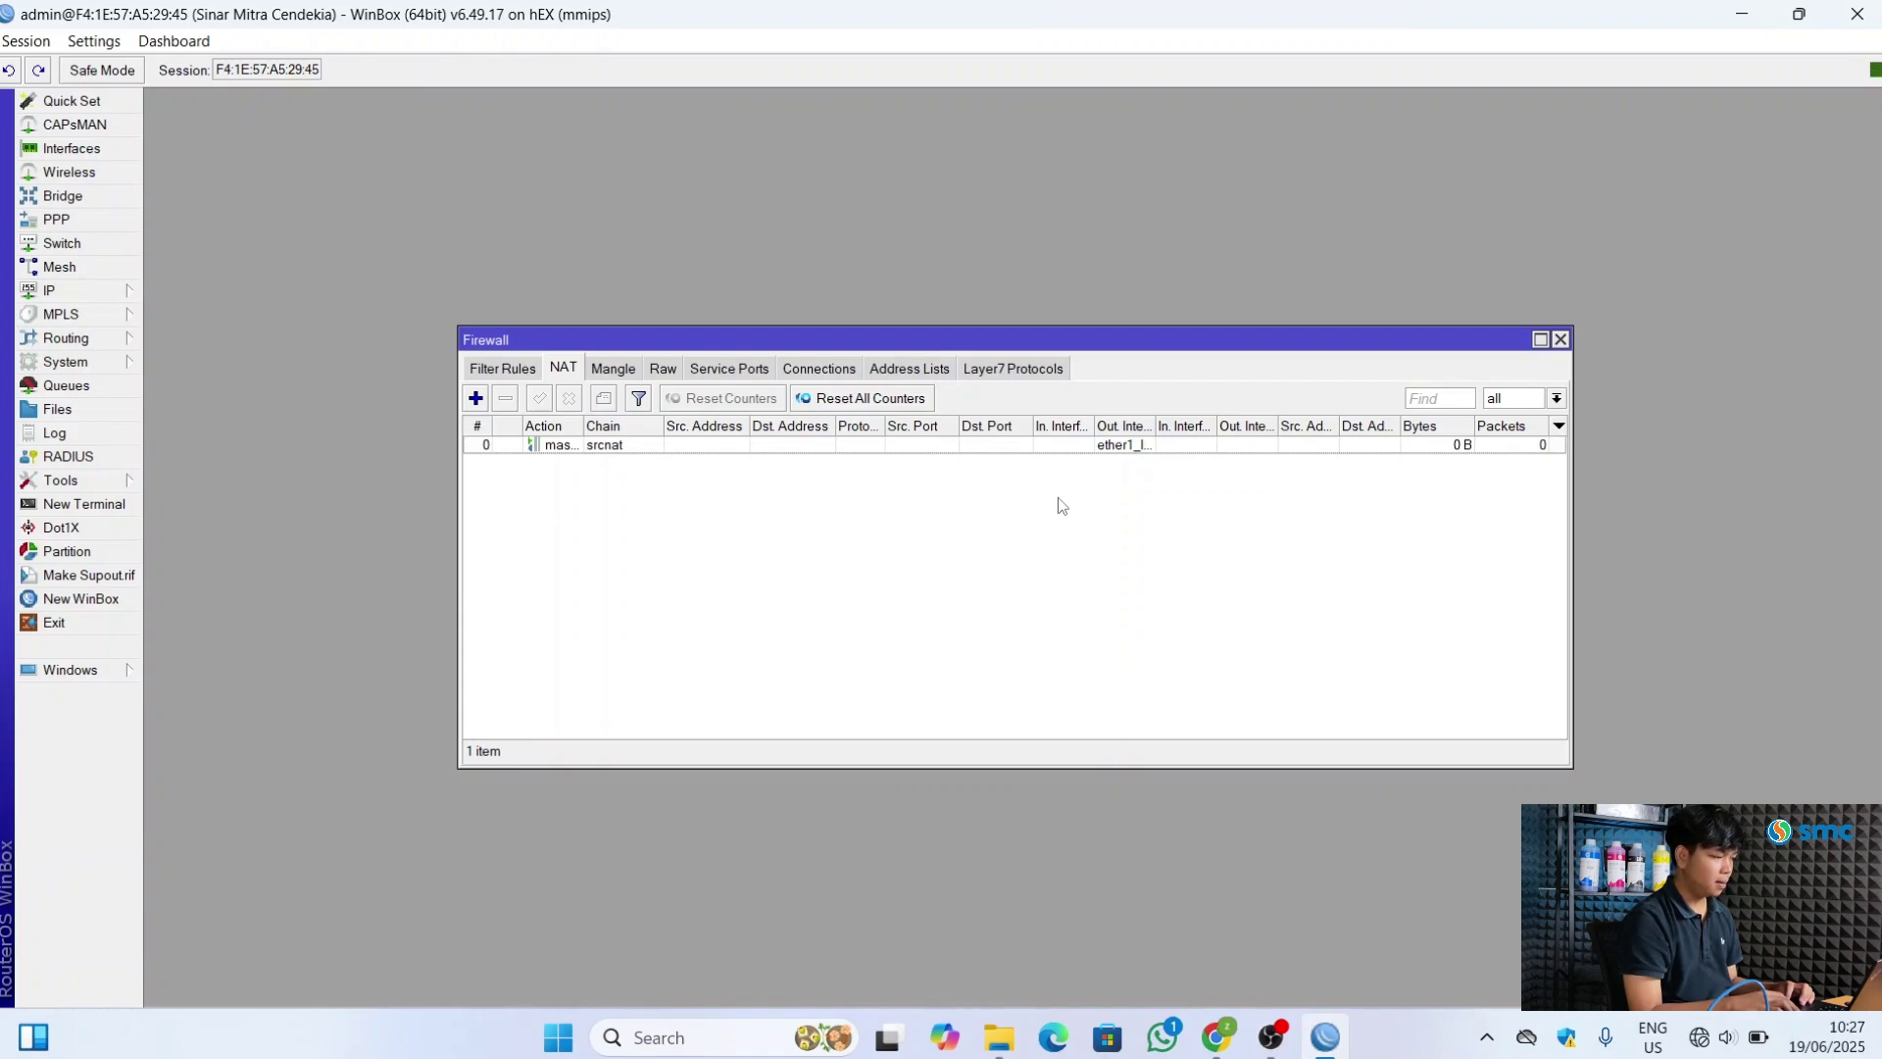
click(1560, 339)
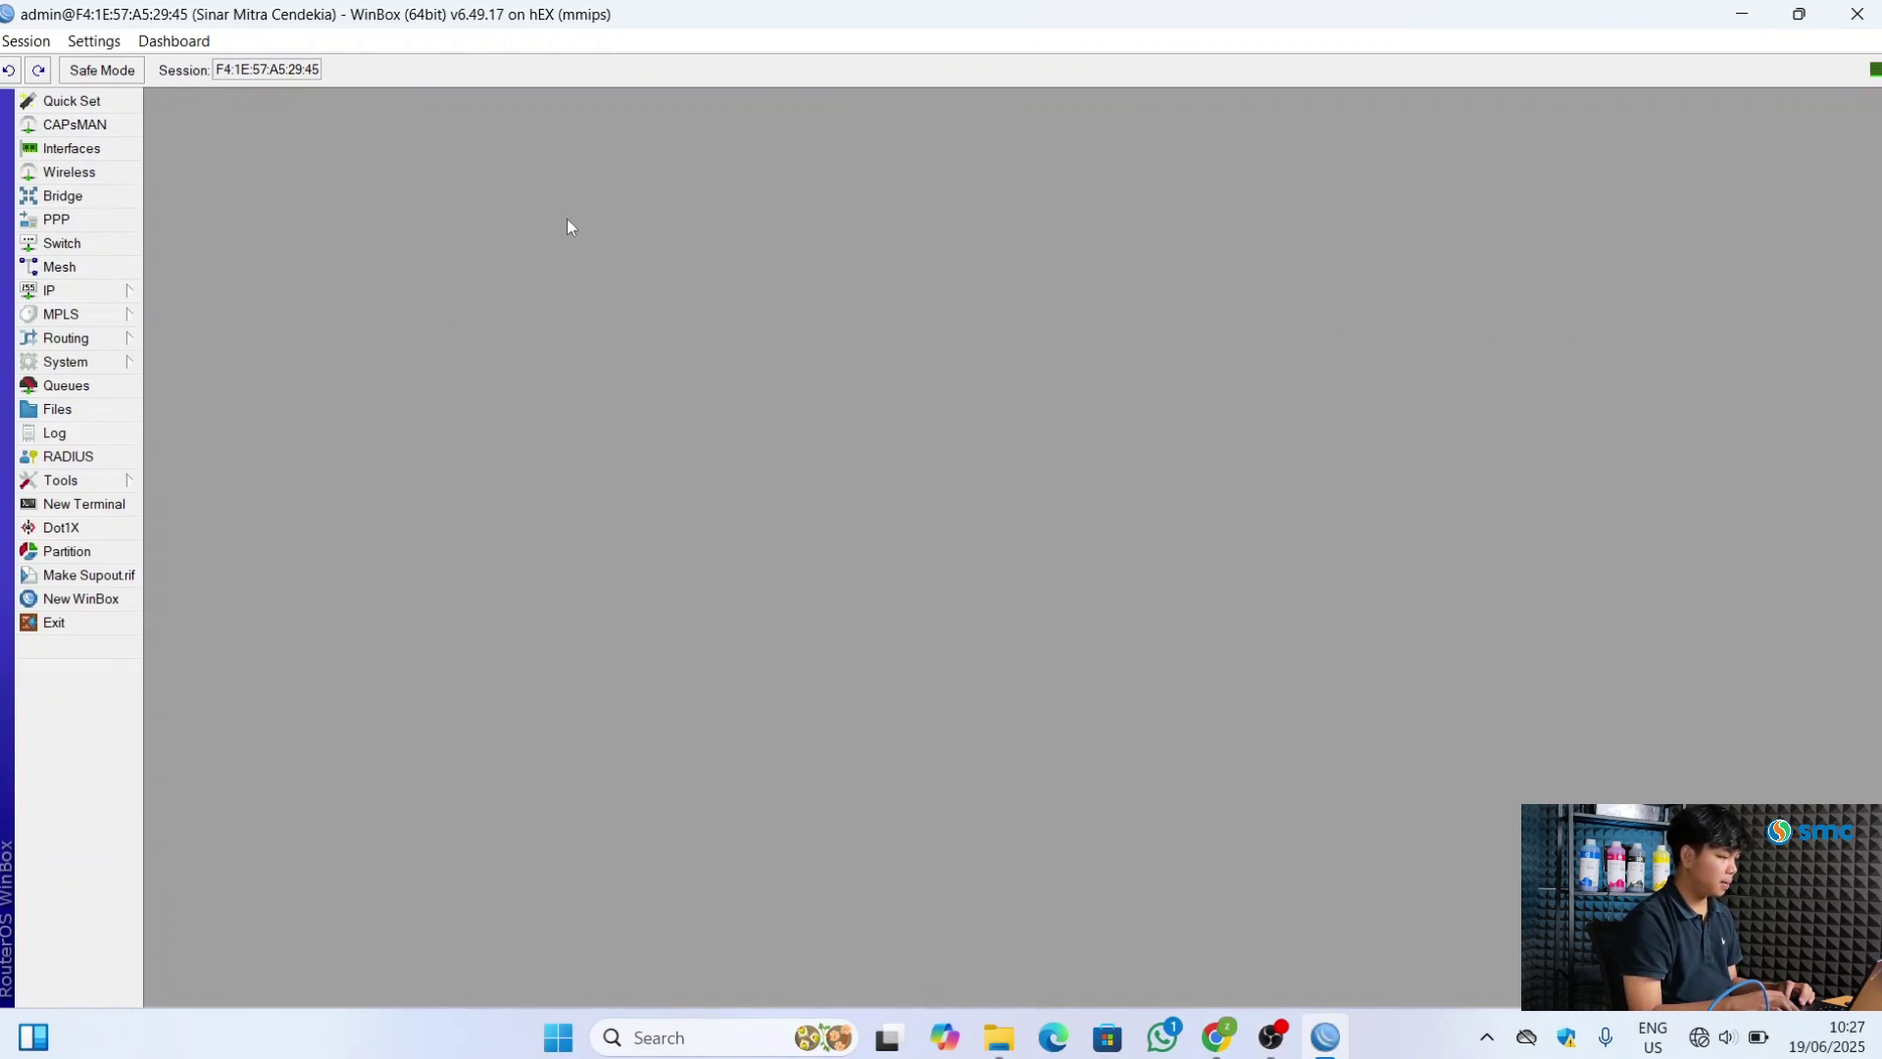
Add the address 10.10.10.1/24 on interface ether2_LAN
click(127, 290)
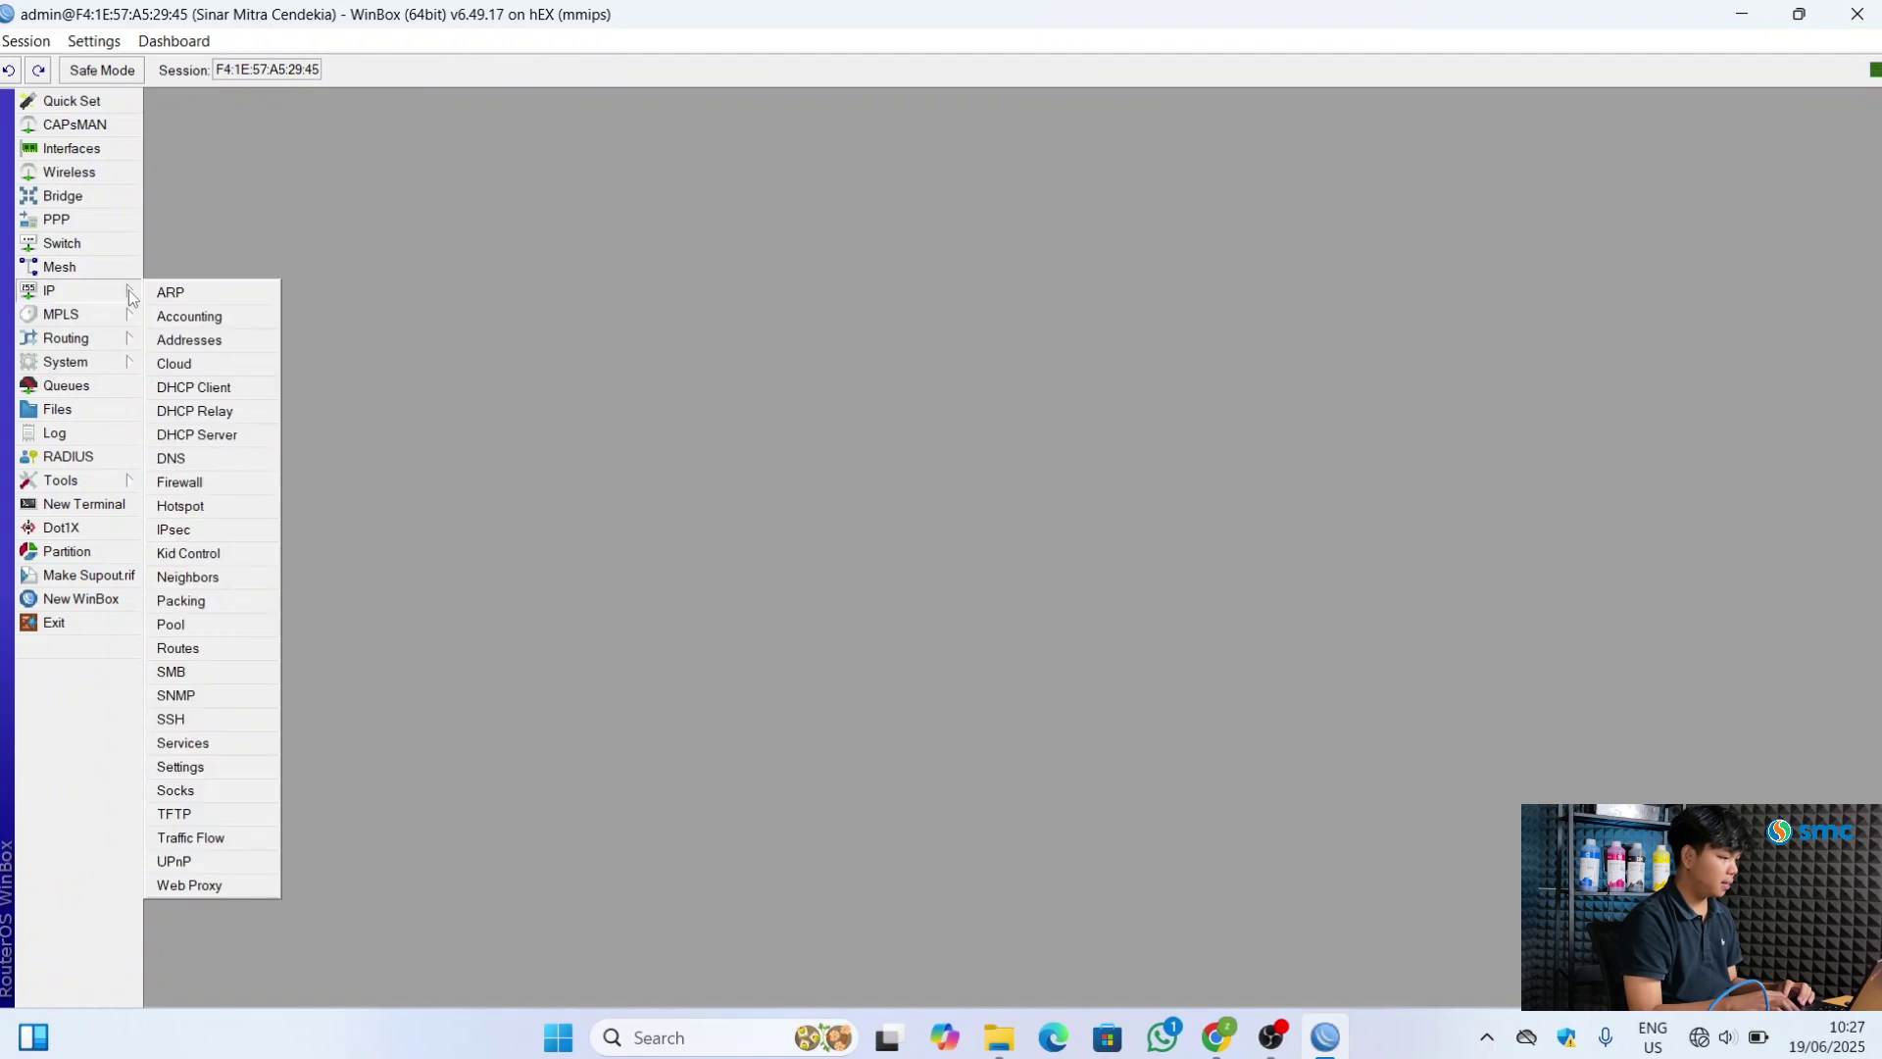
click(193, 341)
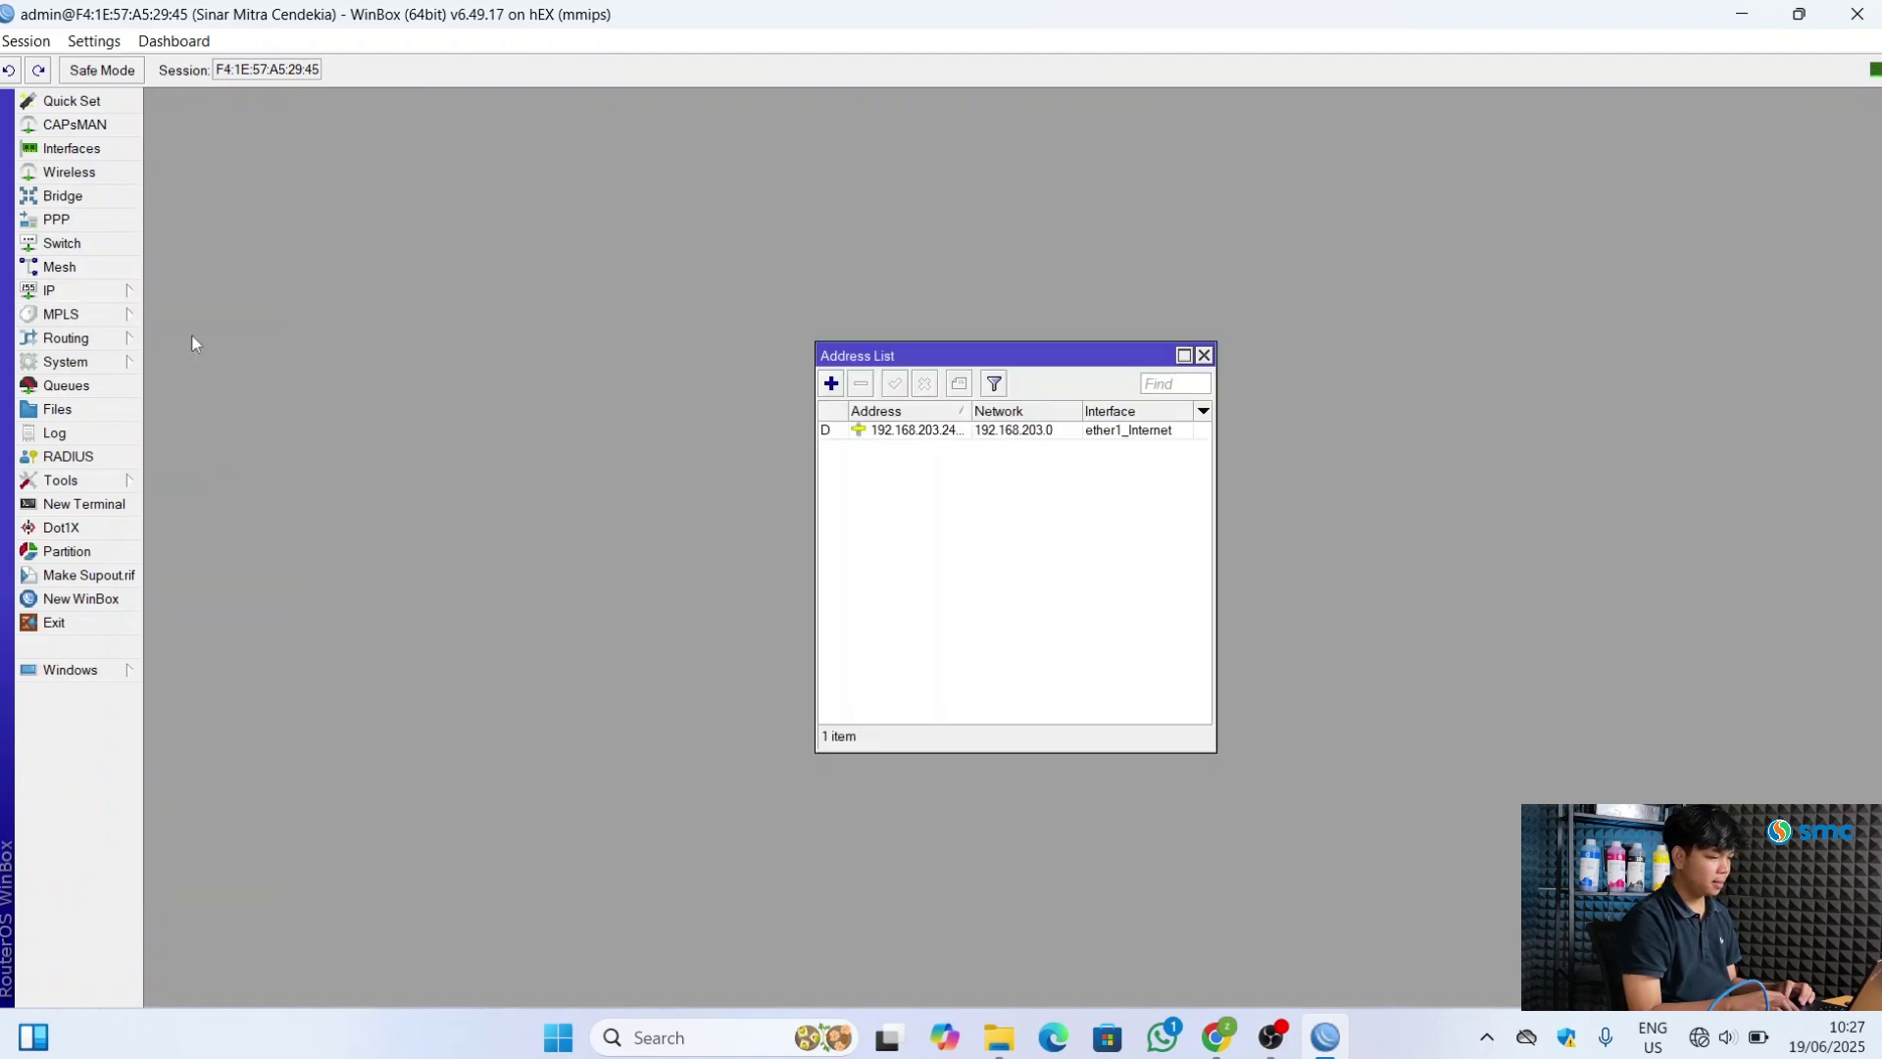
click(830, 384)
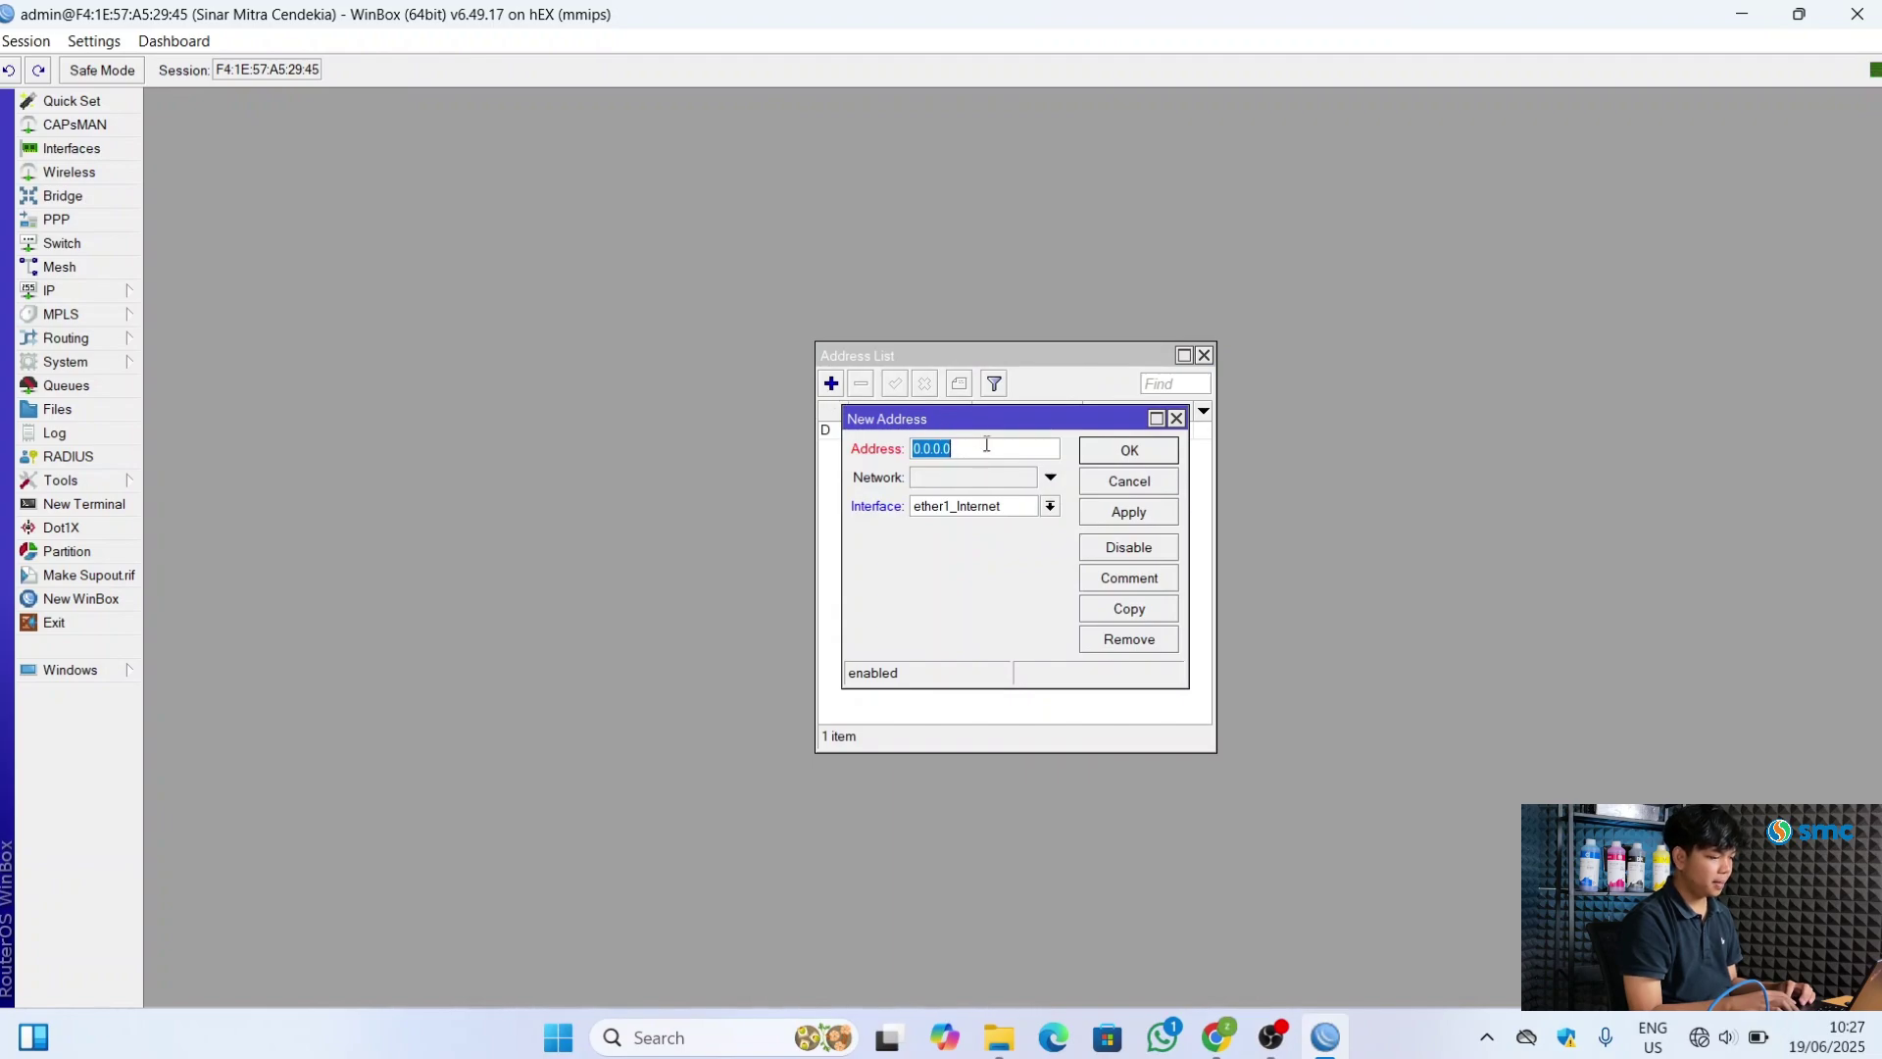
text(10.1)
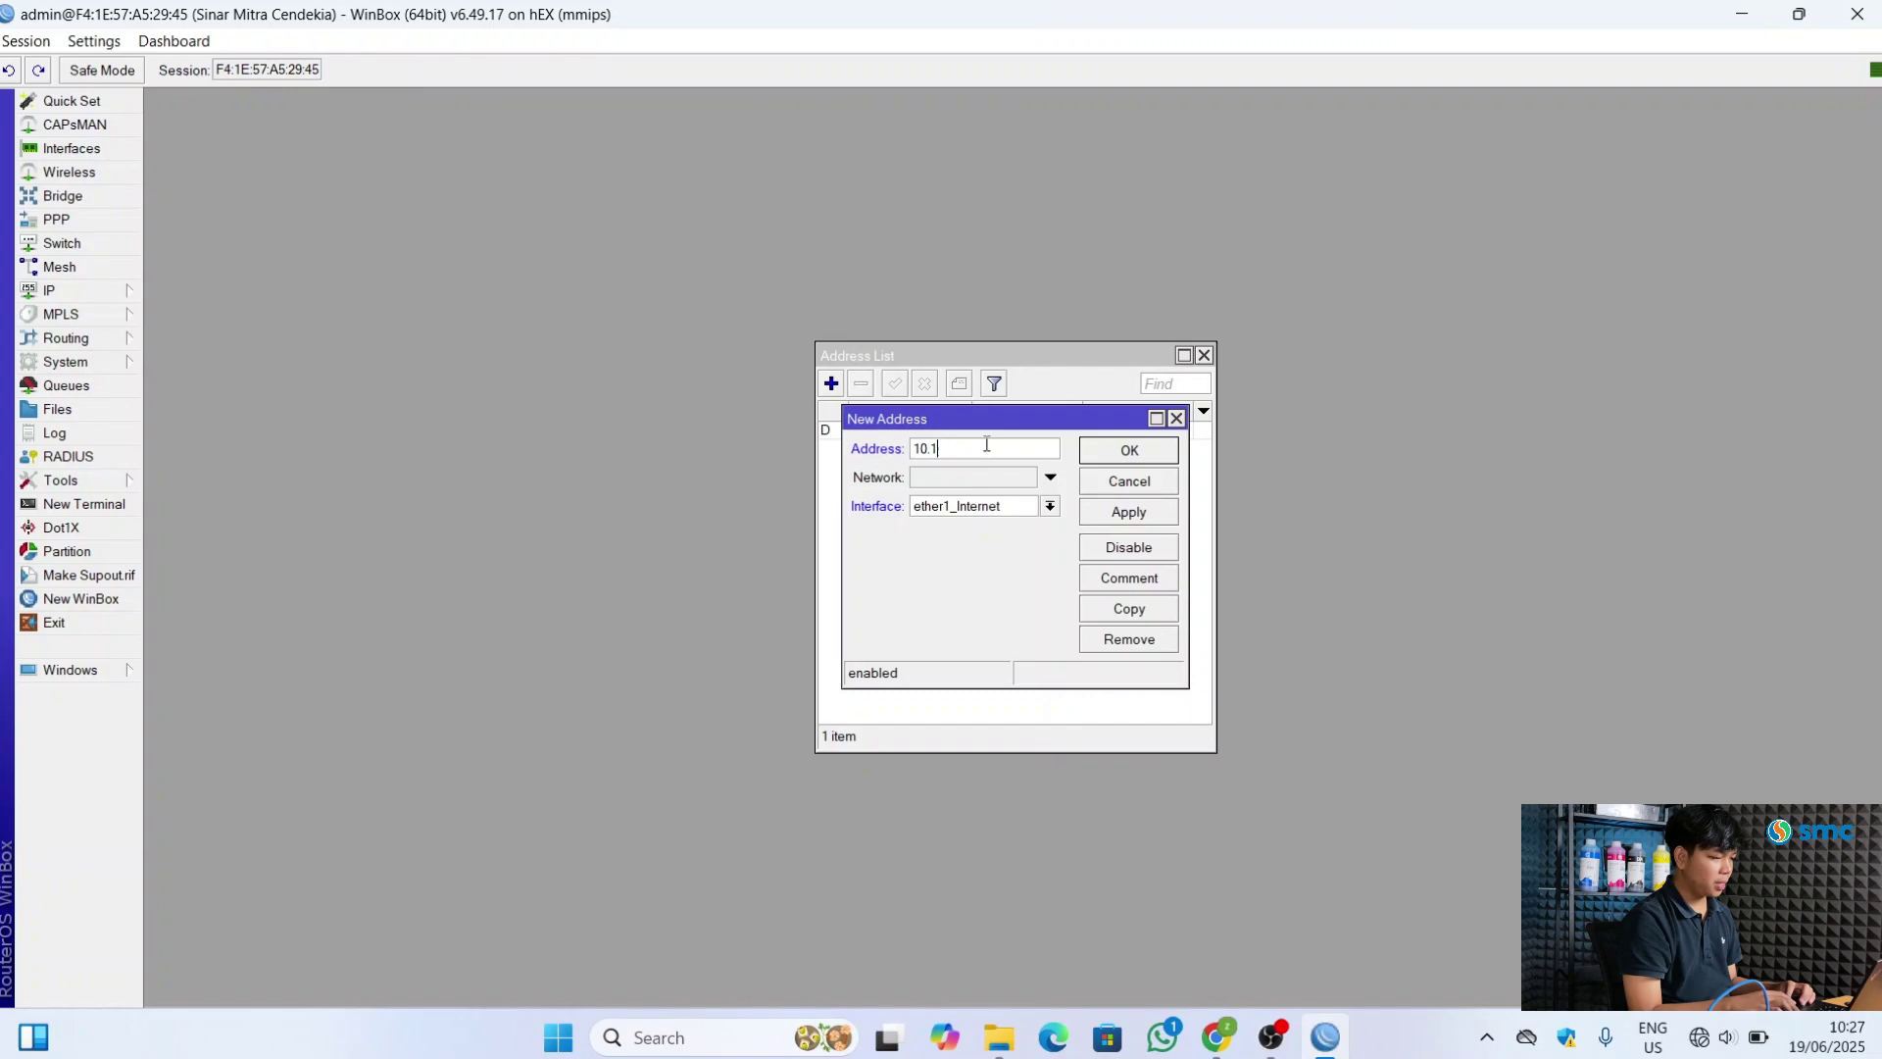
text(0.10.1/24)
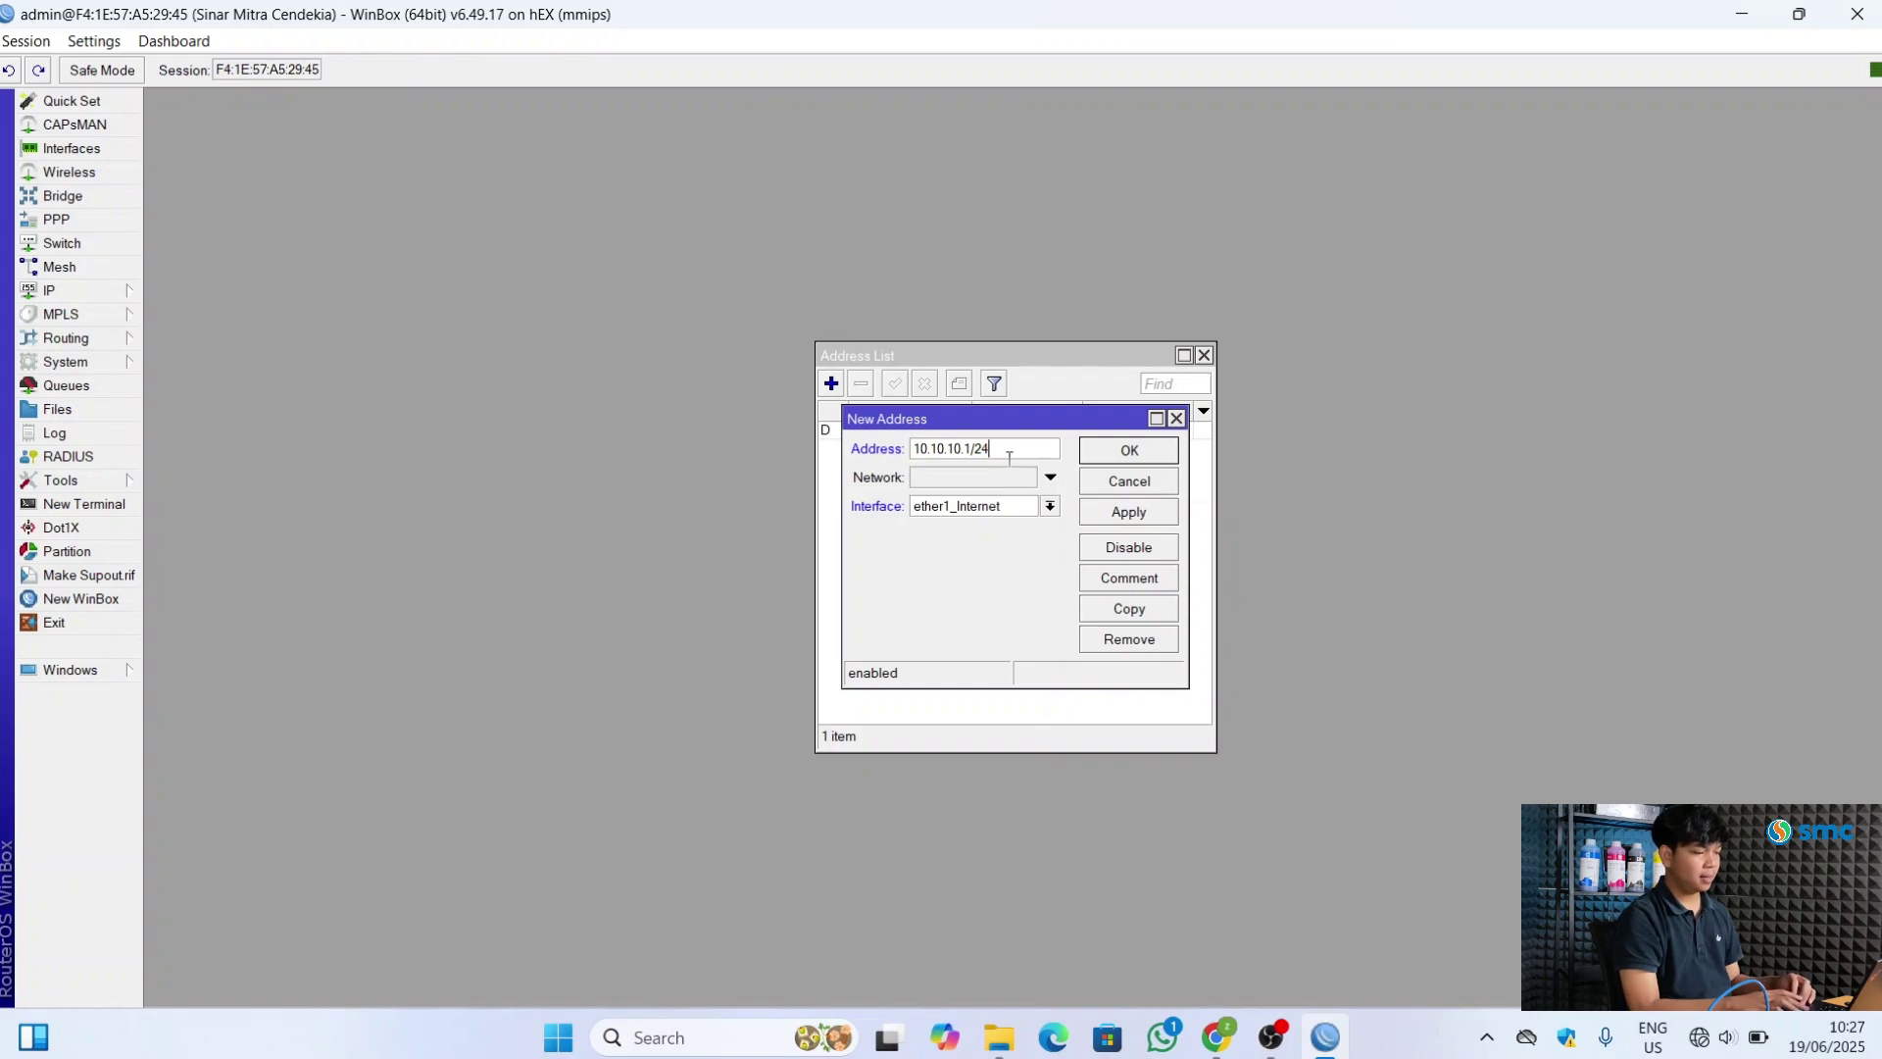
click(1051, 506)
click(1014, 541)
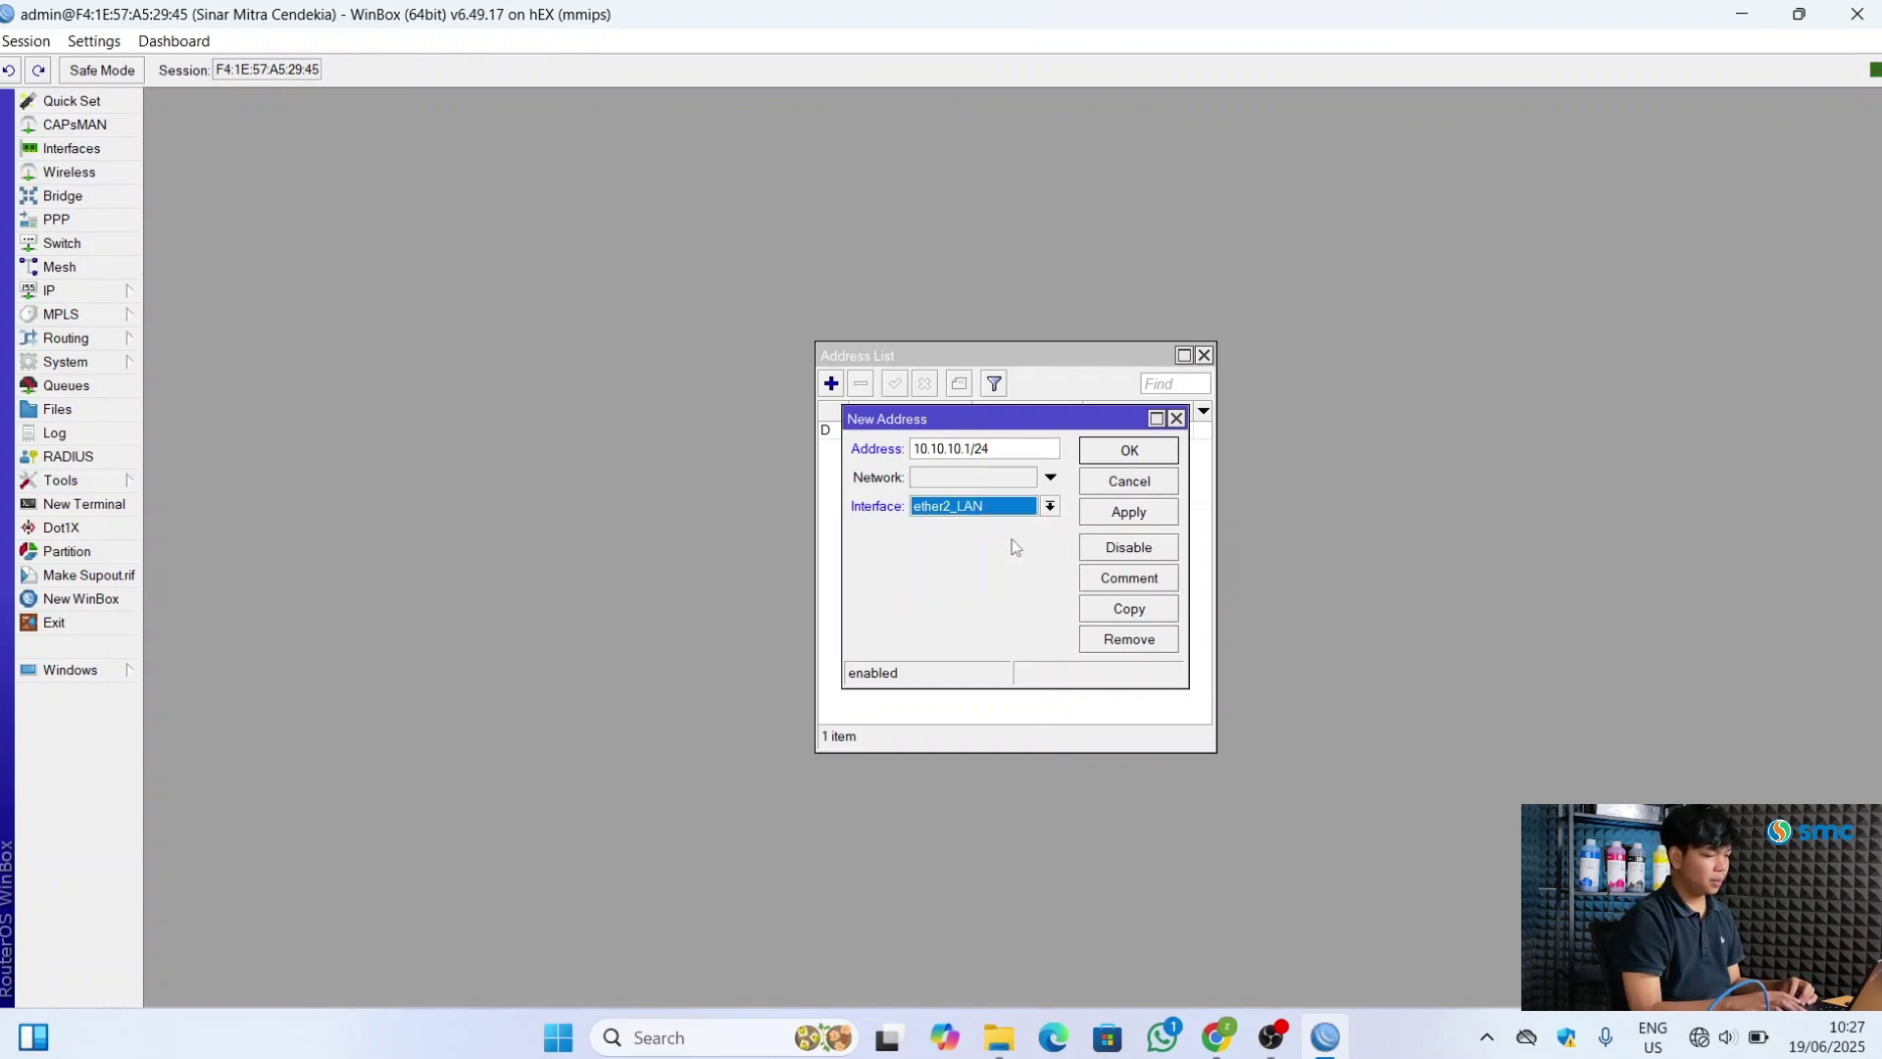
click(1050, 477)
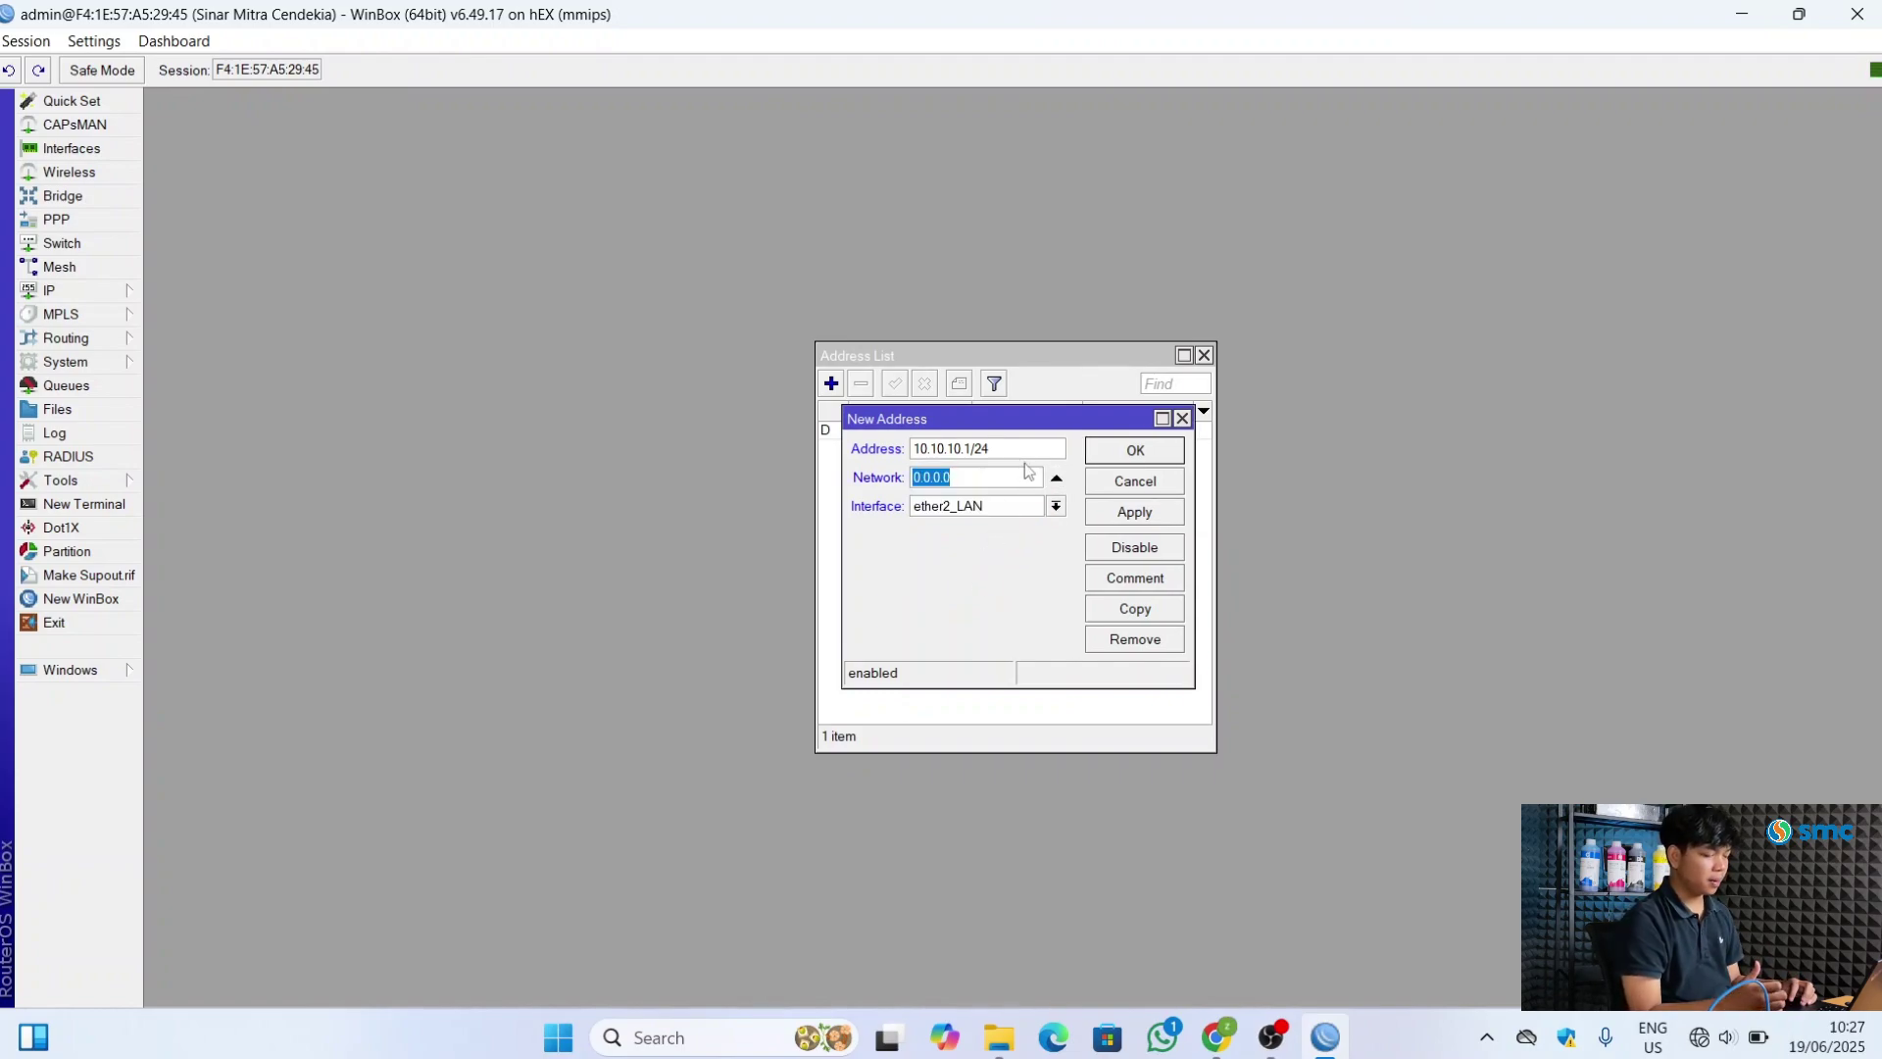
click(1034, 447)
key(Return)
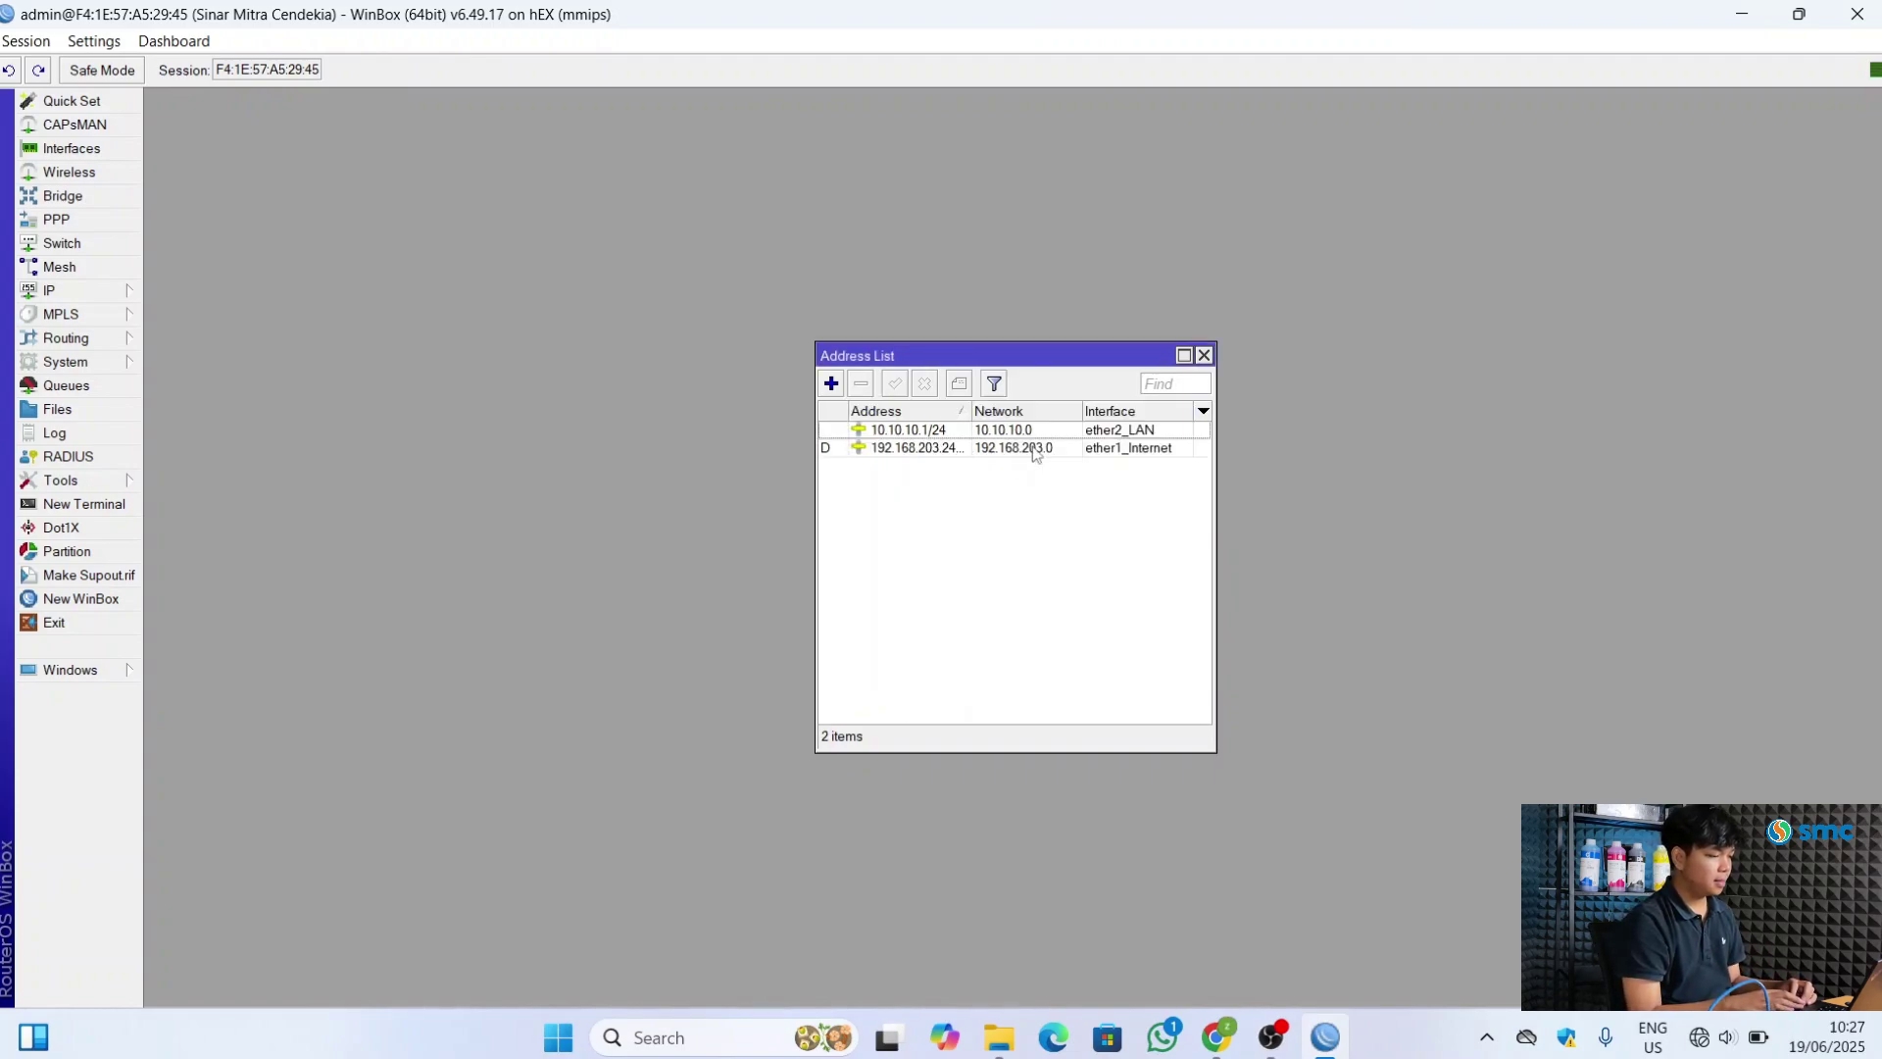
Reapply the 10.10.10.1/24 entry (network 10.10.10.0) and maximize the Address List
double_click(913, 433)
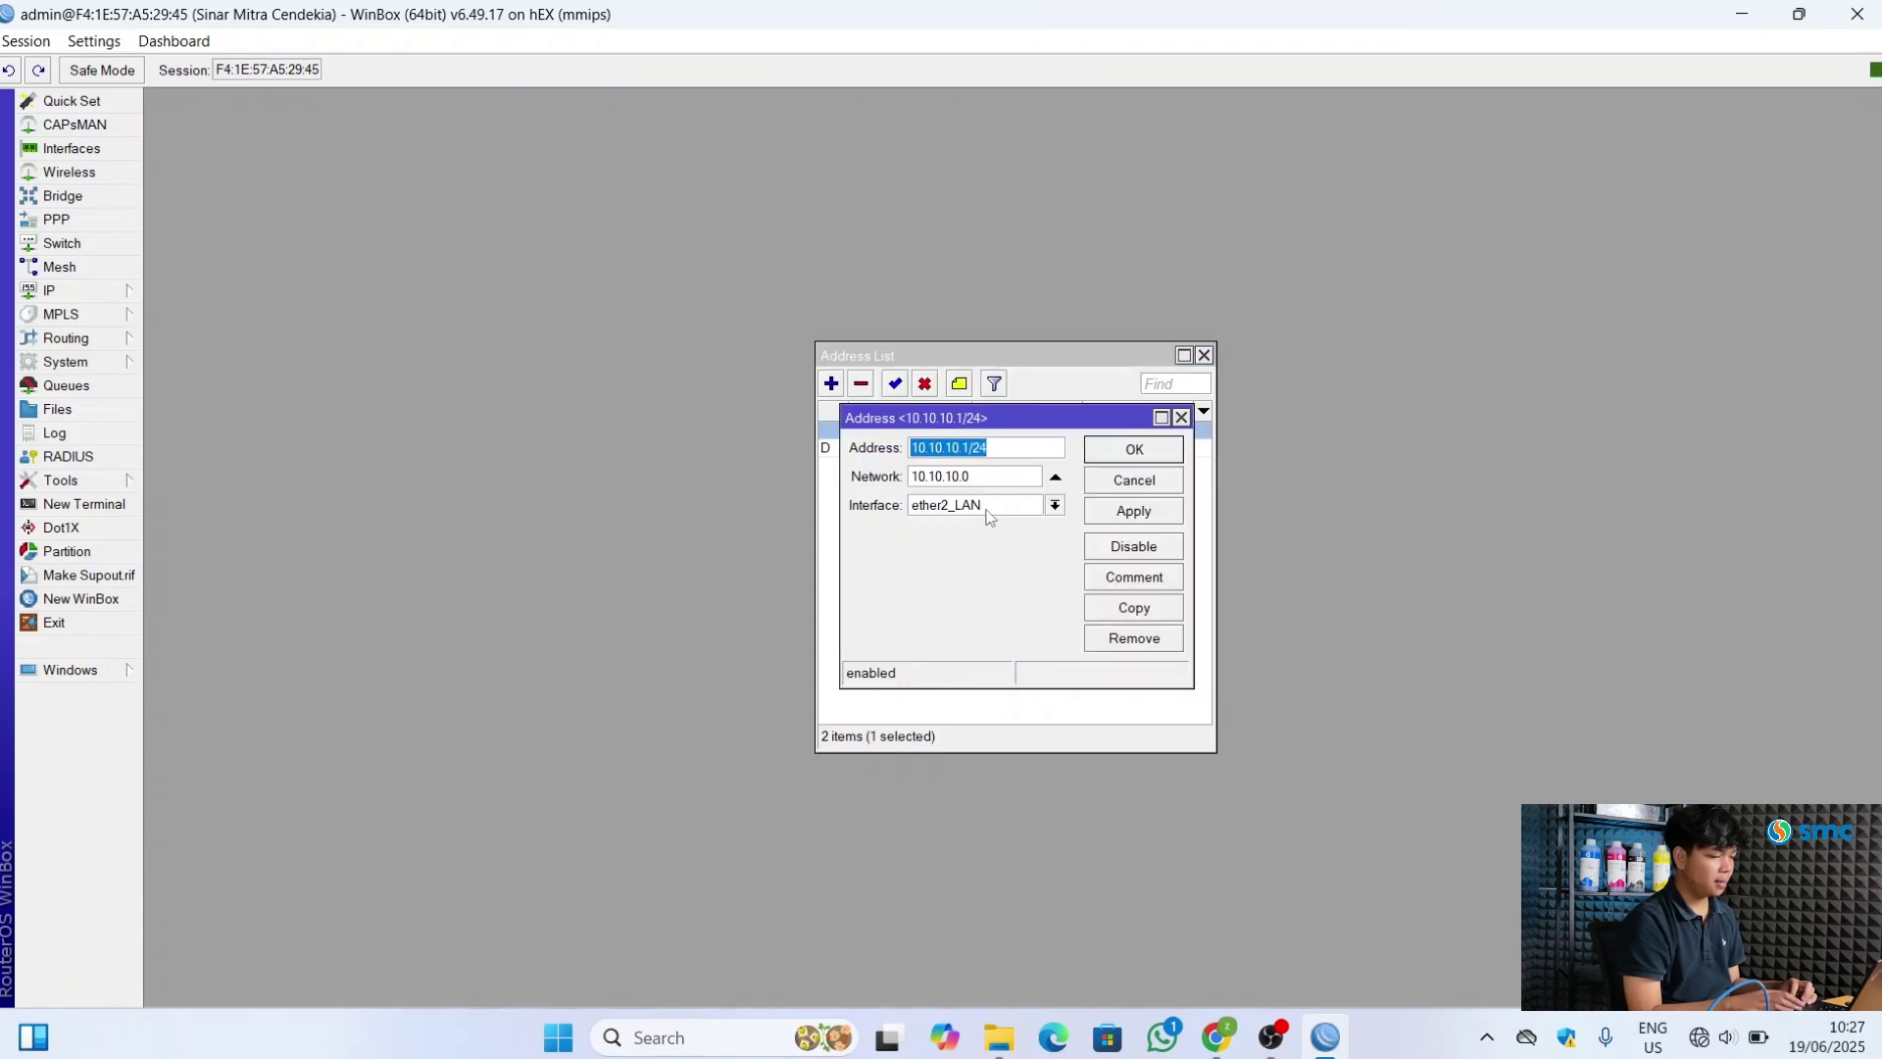
click(1147, 516)
click(1146, 453)
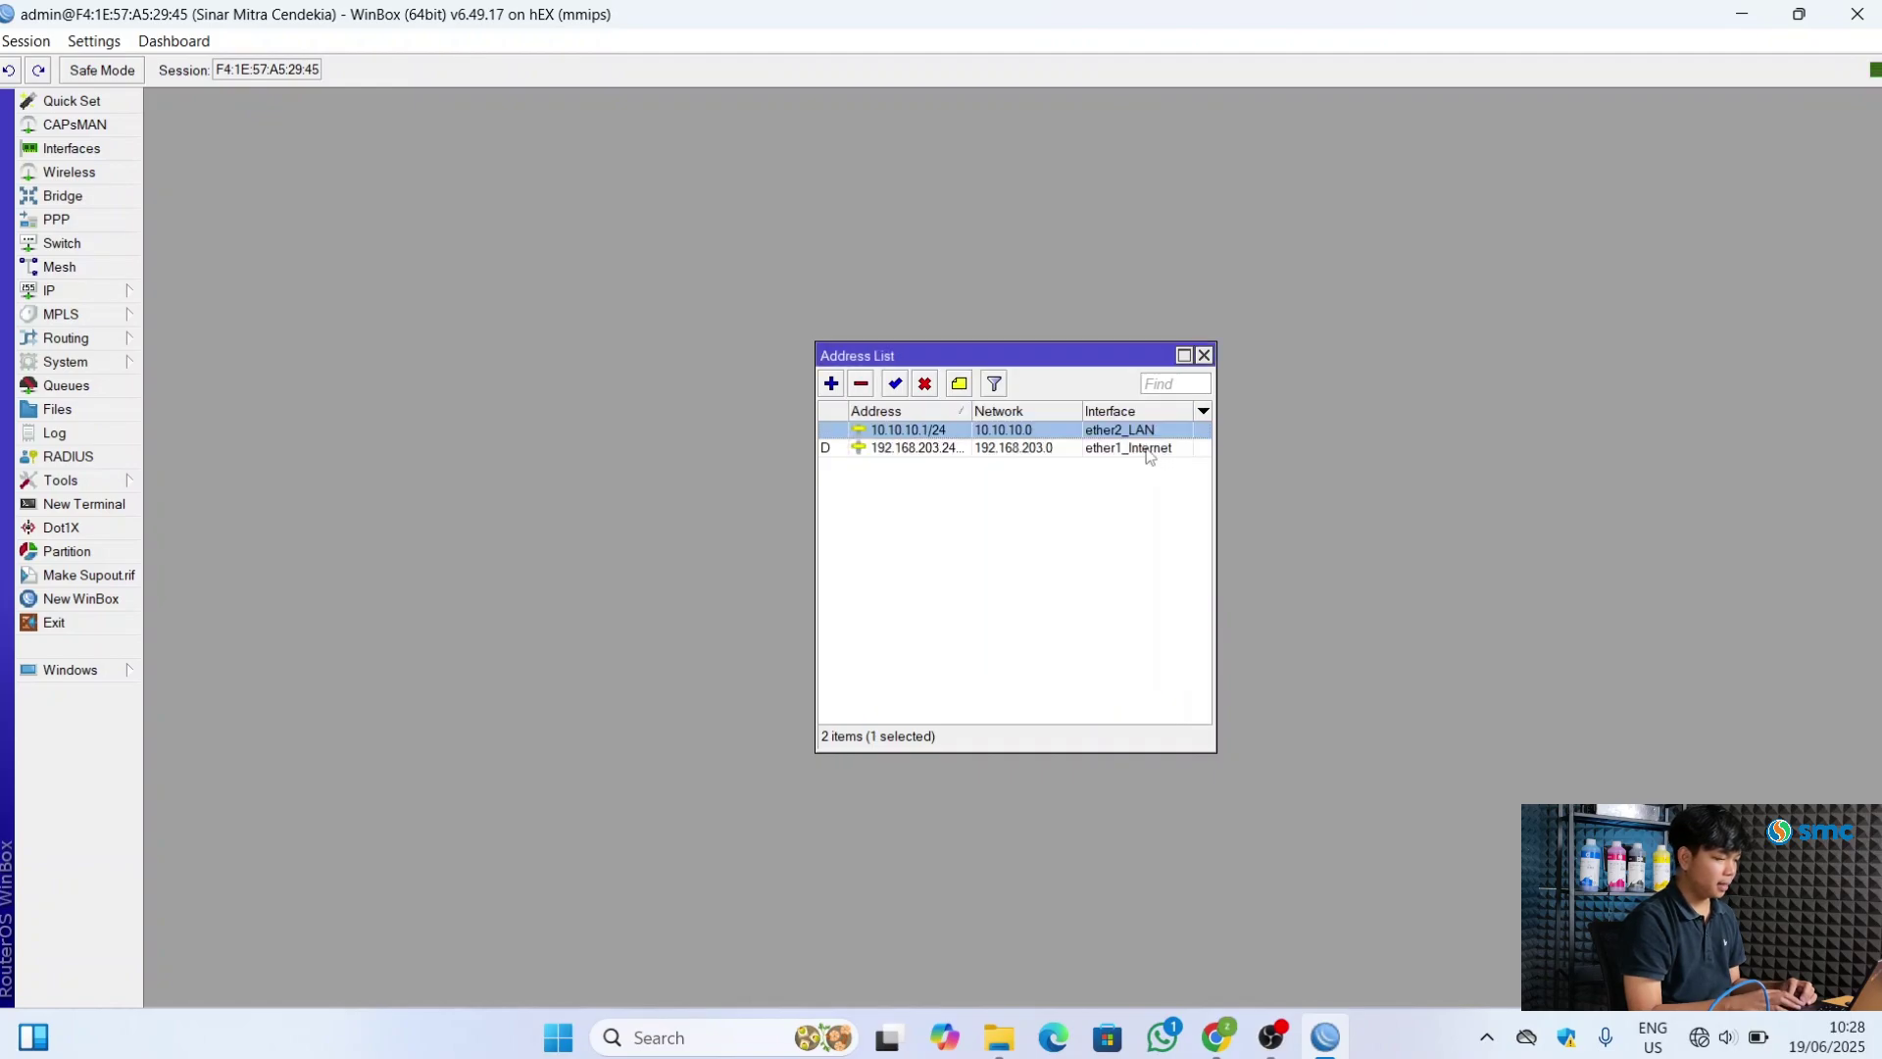
click(941, 530)
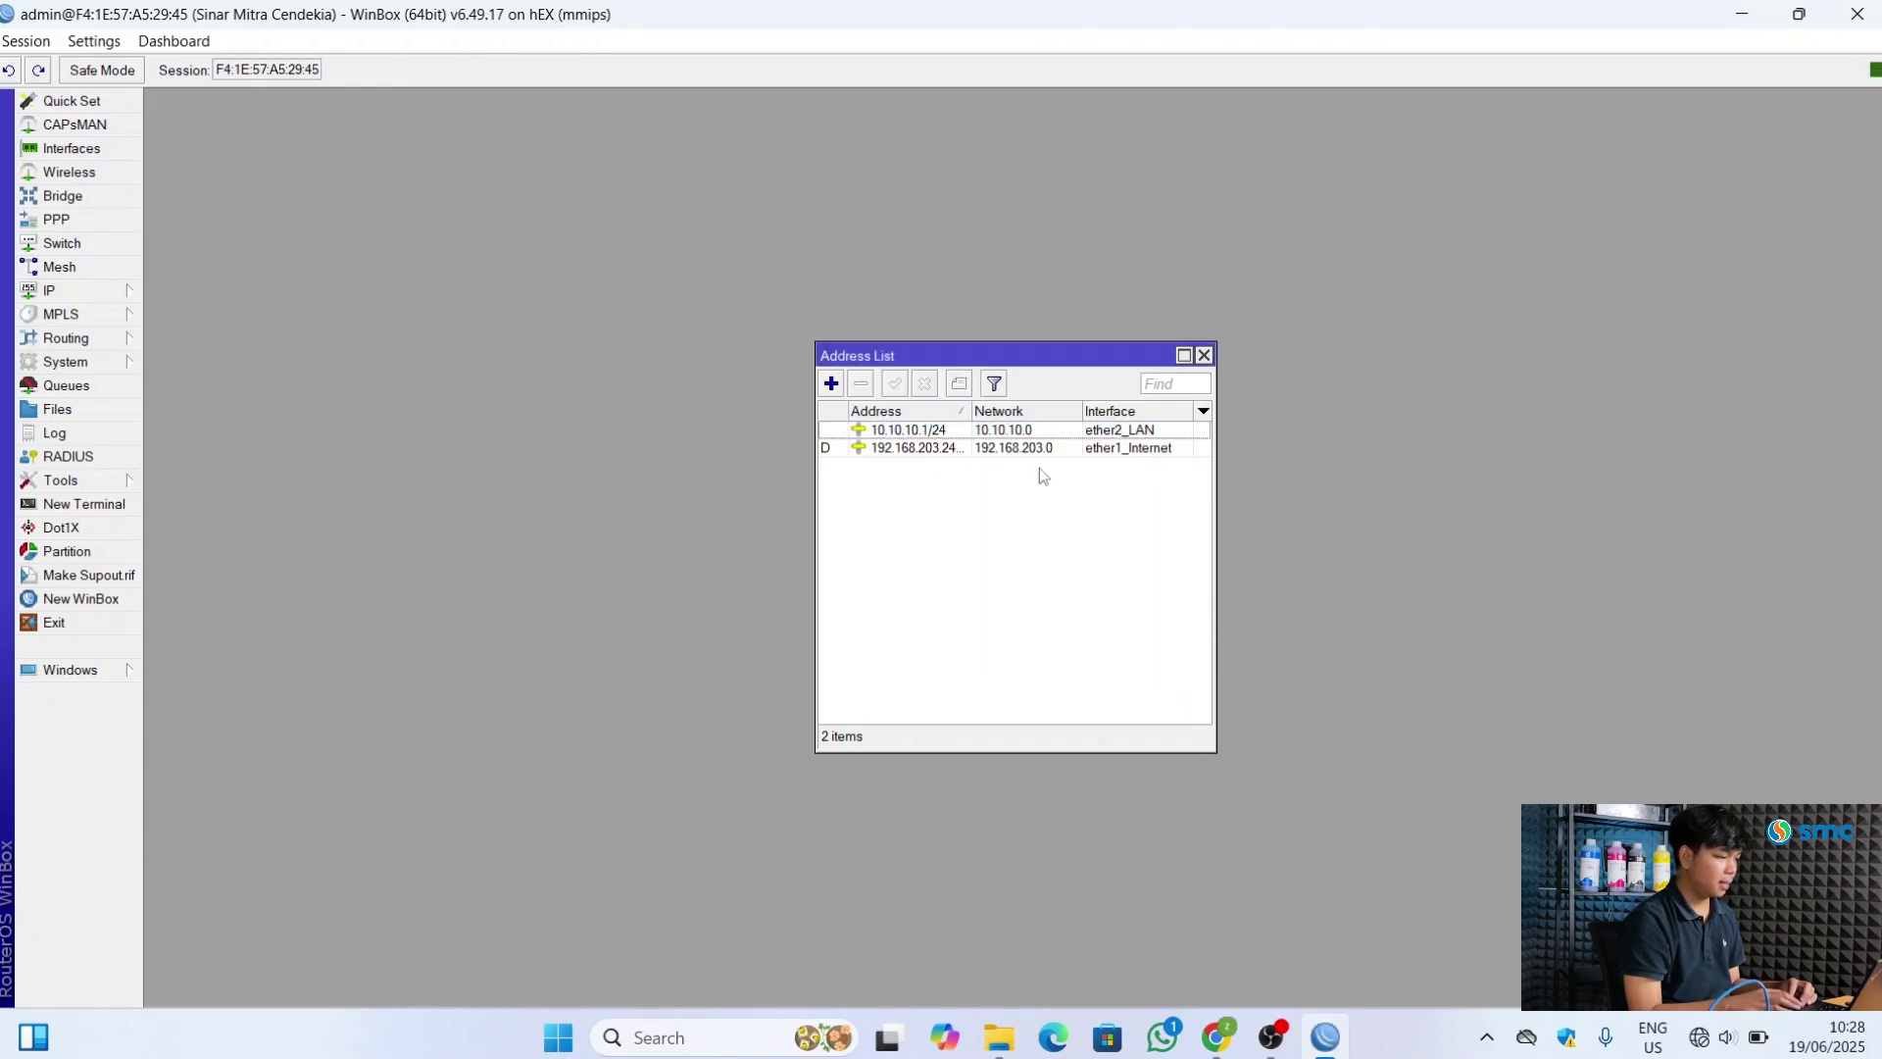
click(1185, 355)
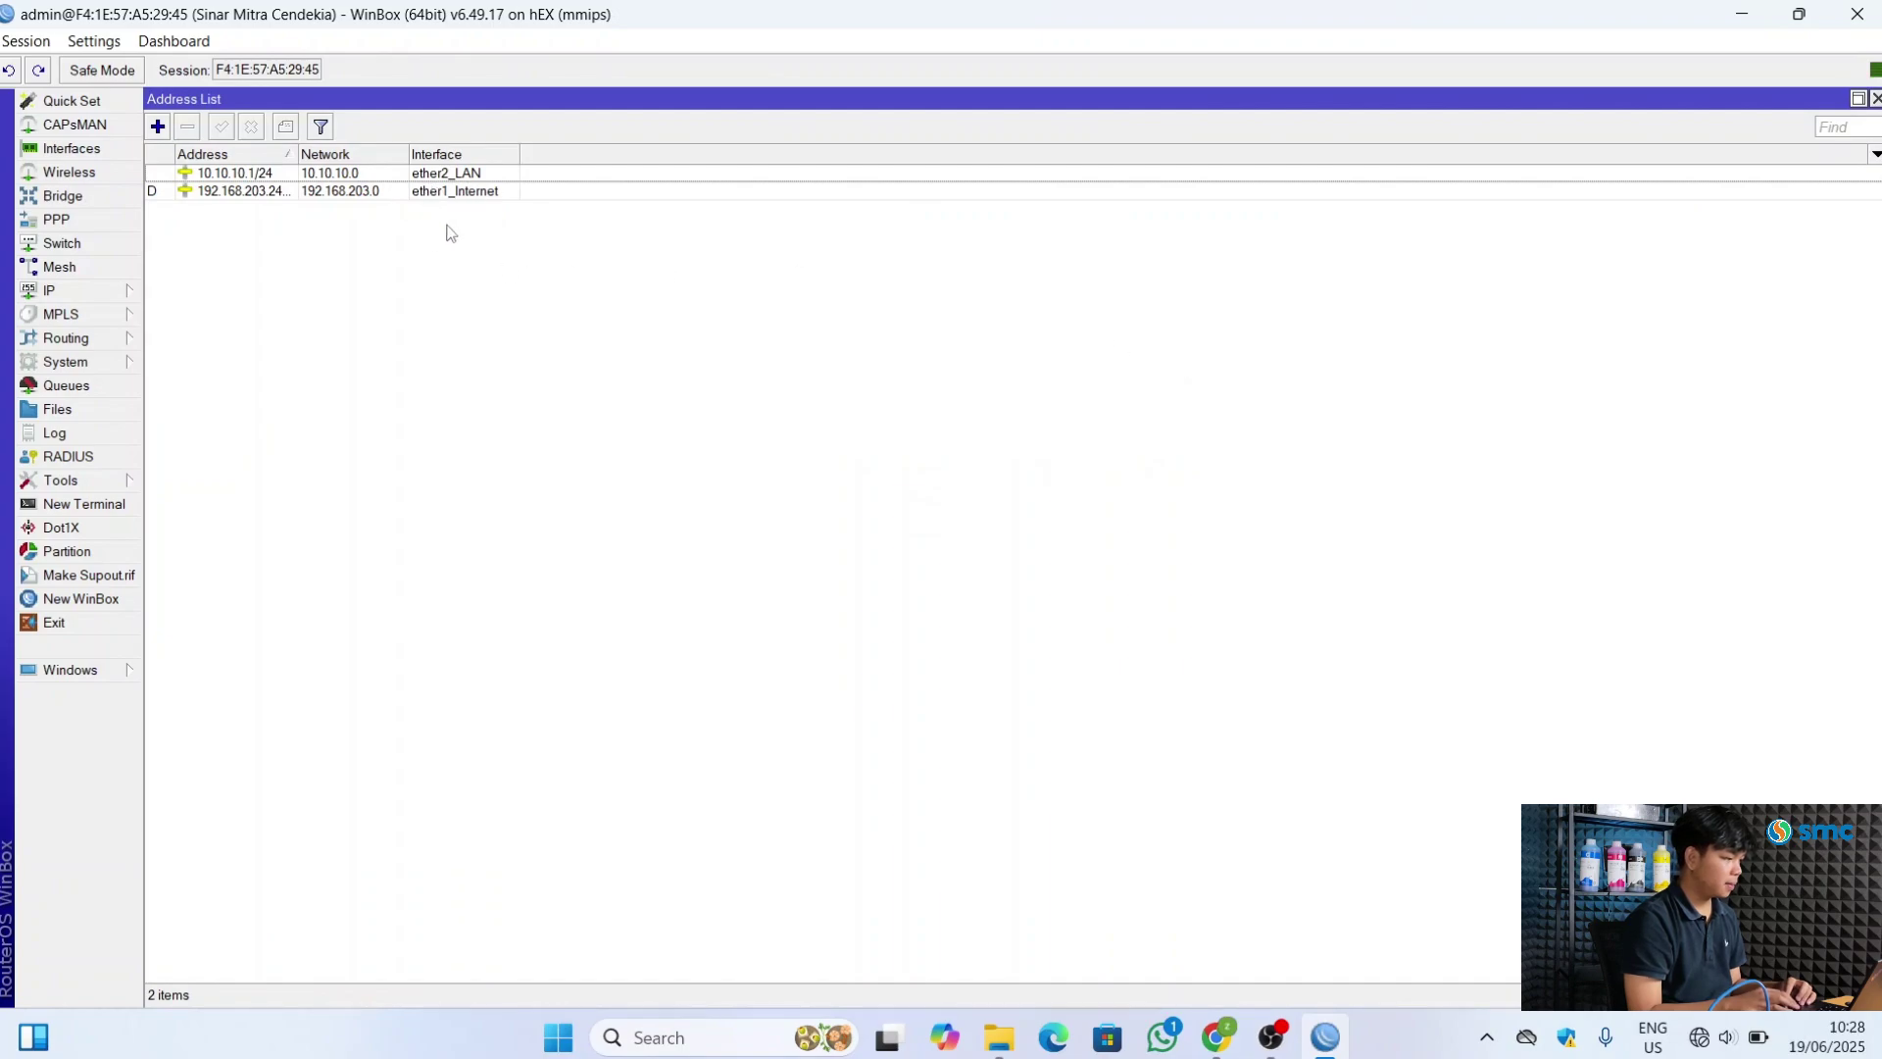
Add 20.20.20.1/24 on ether3_Office, giving network 20.20.20.0
click(157, 127)
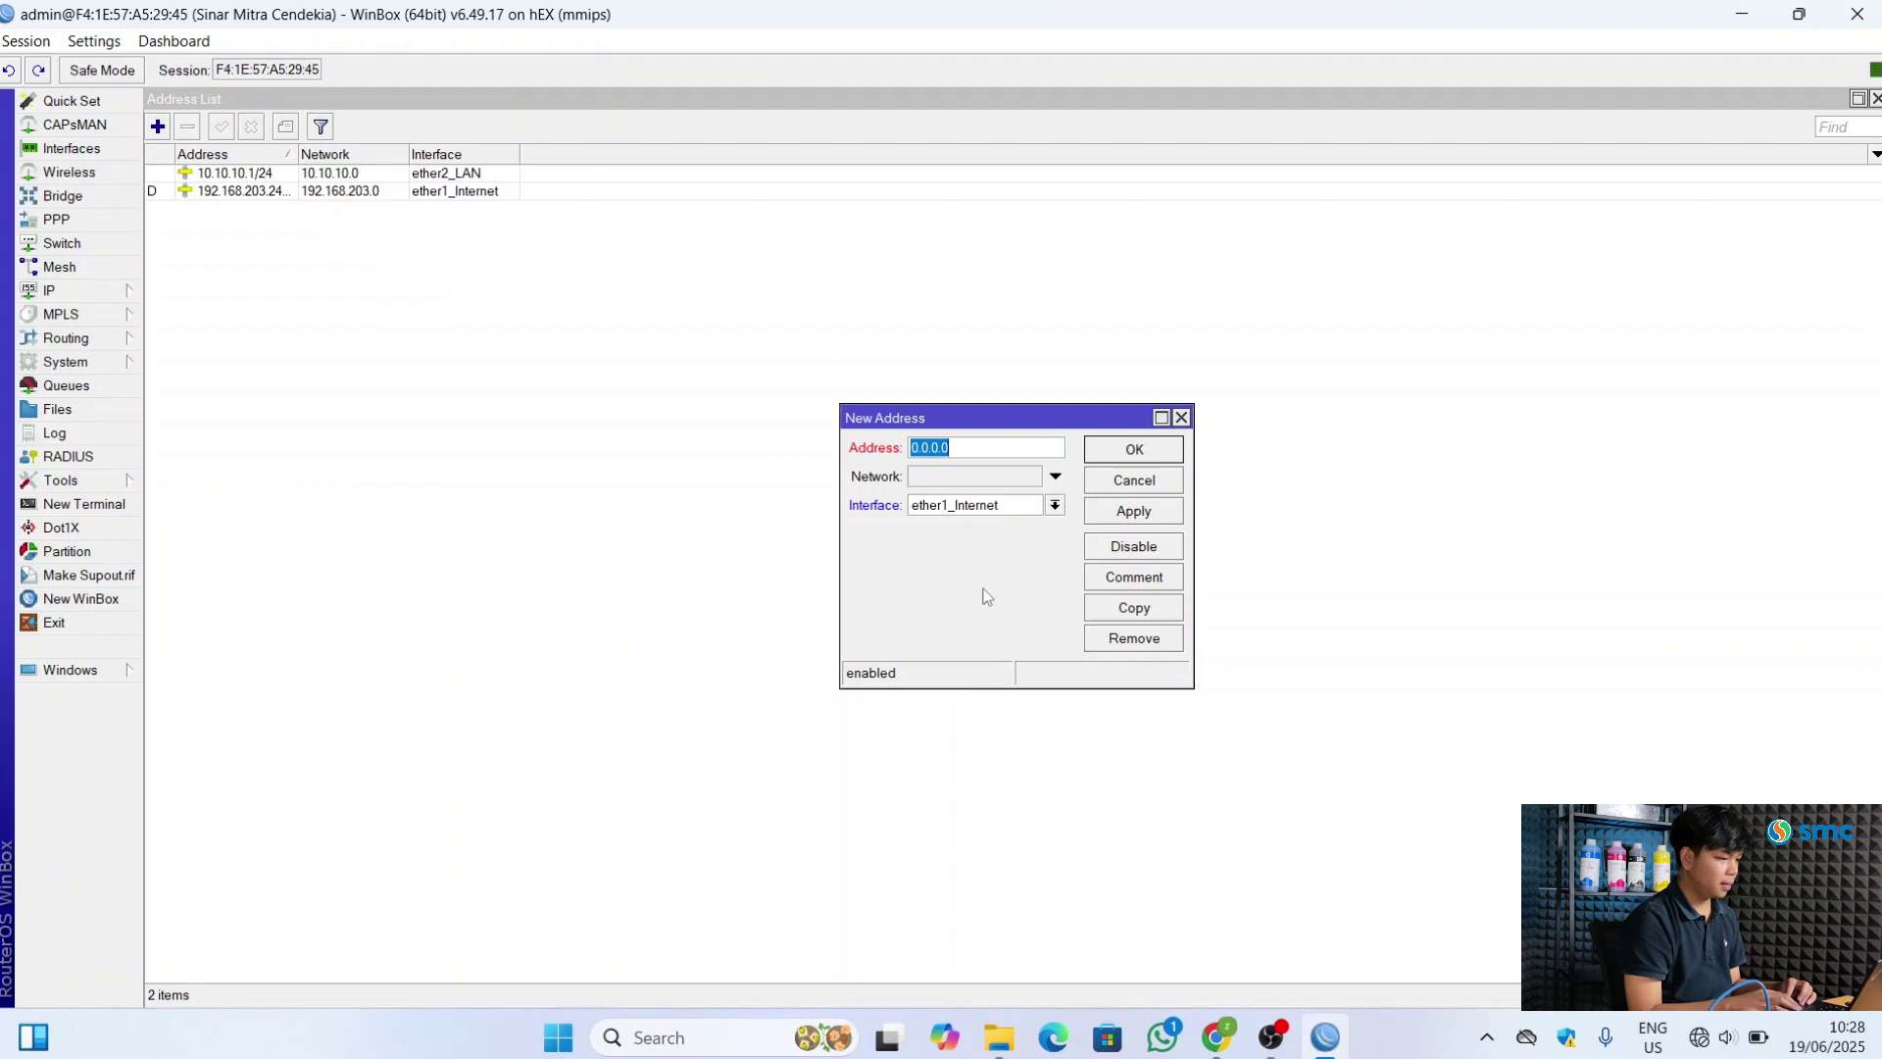
text(20.20.2)
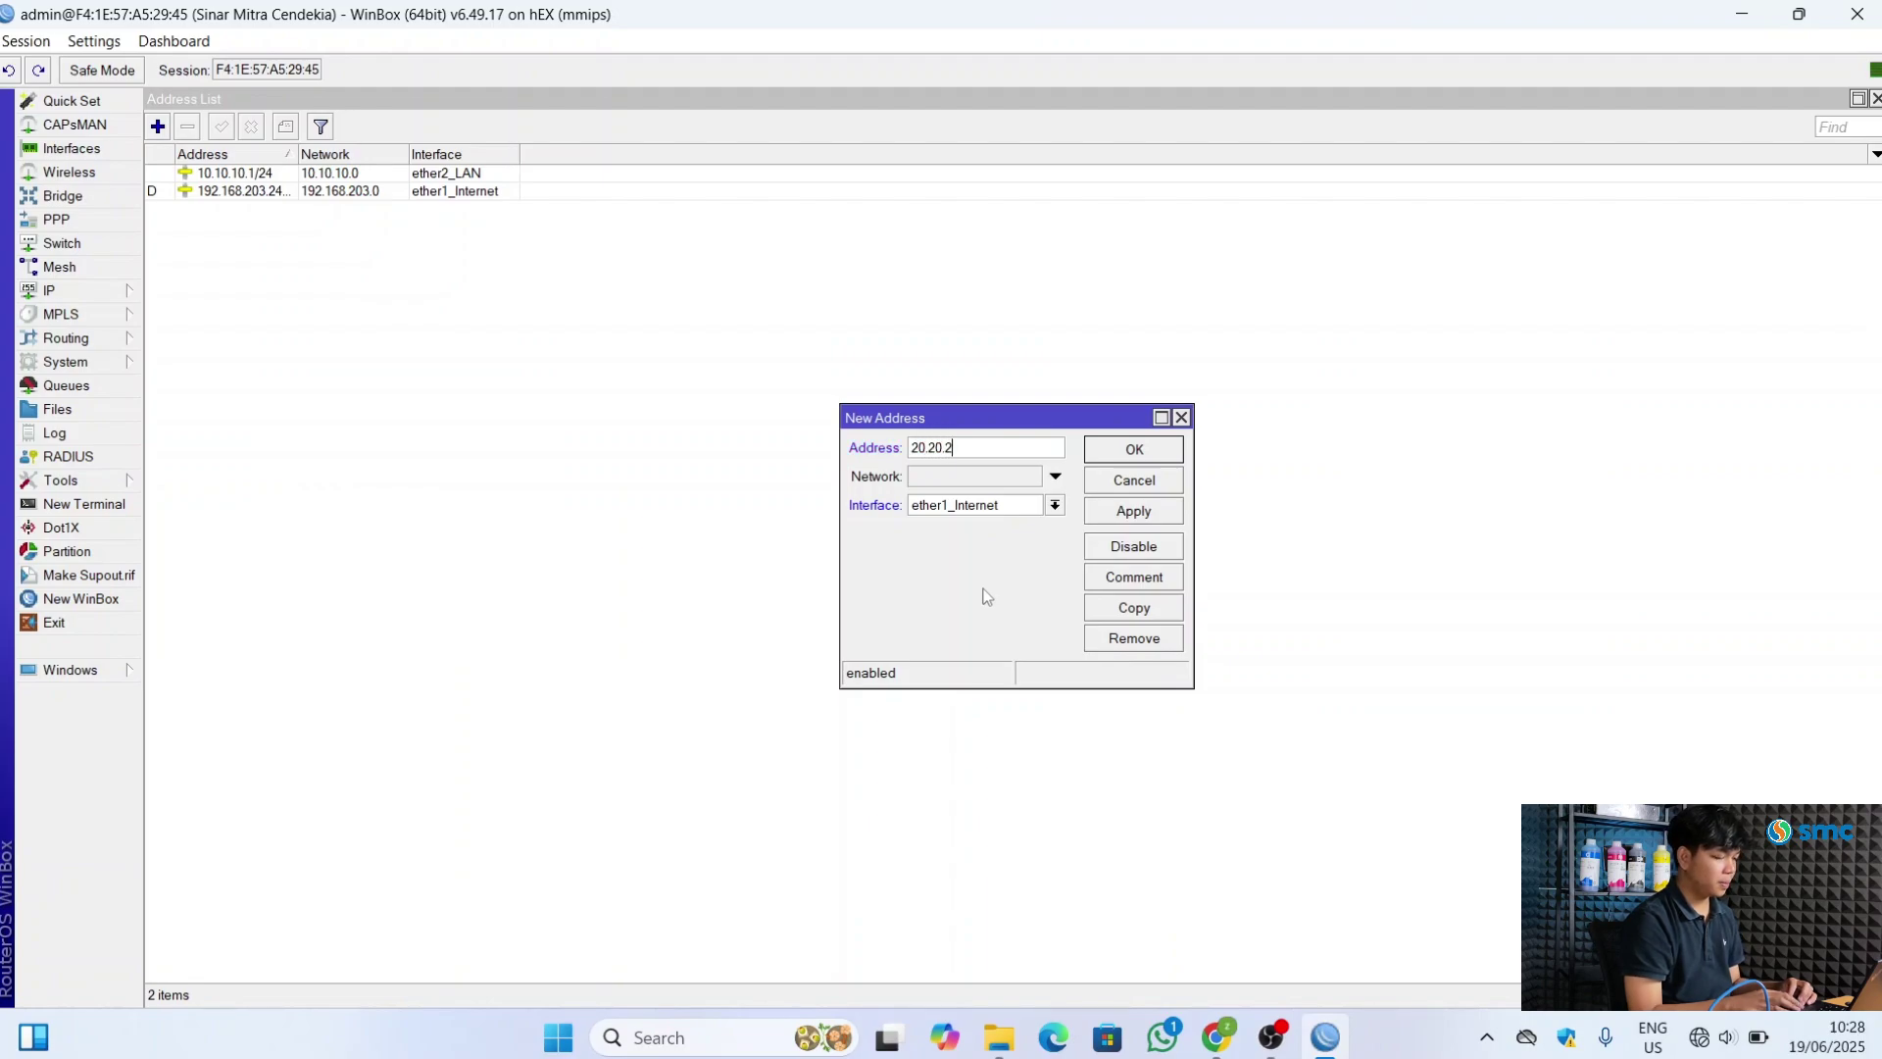
text(0.1/)
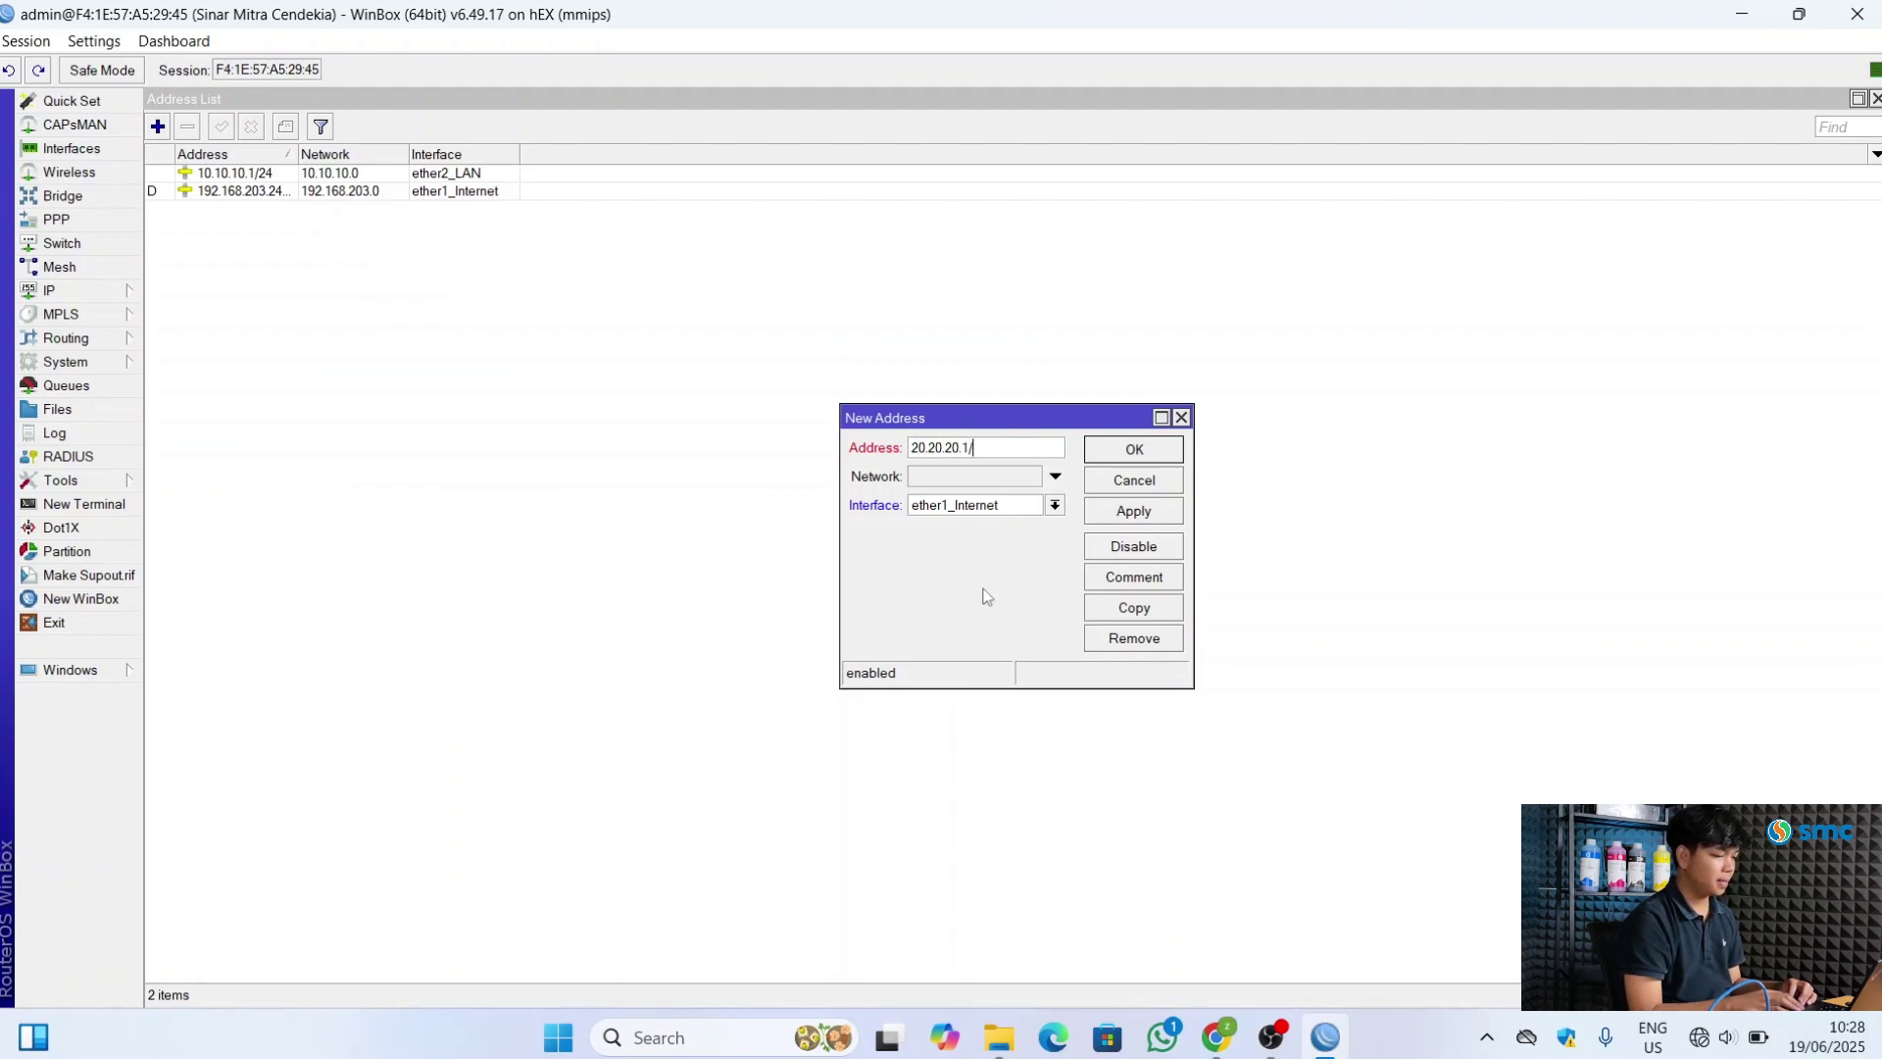
text(24)
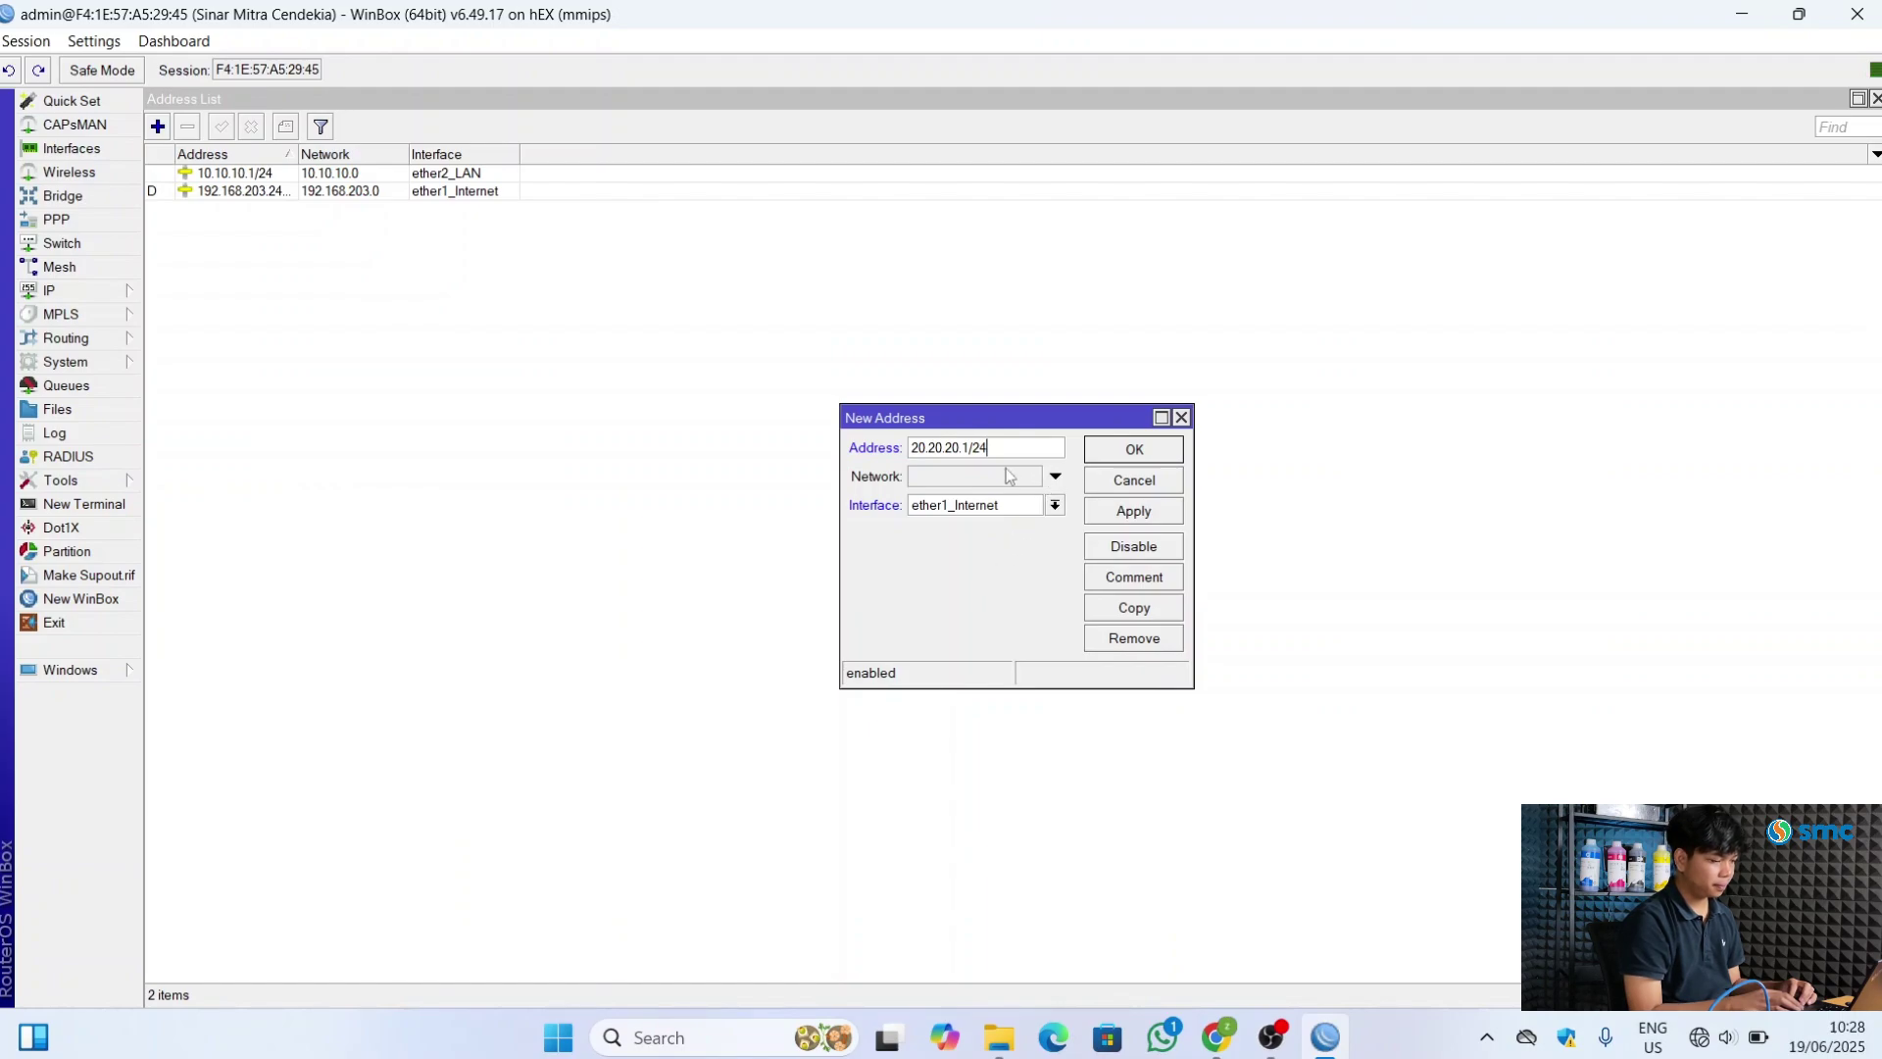
click(1010, 475)
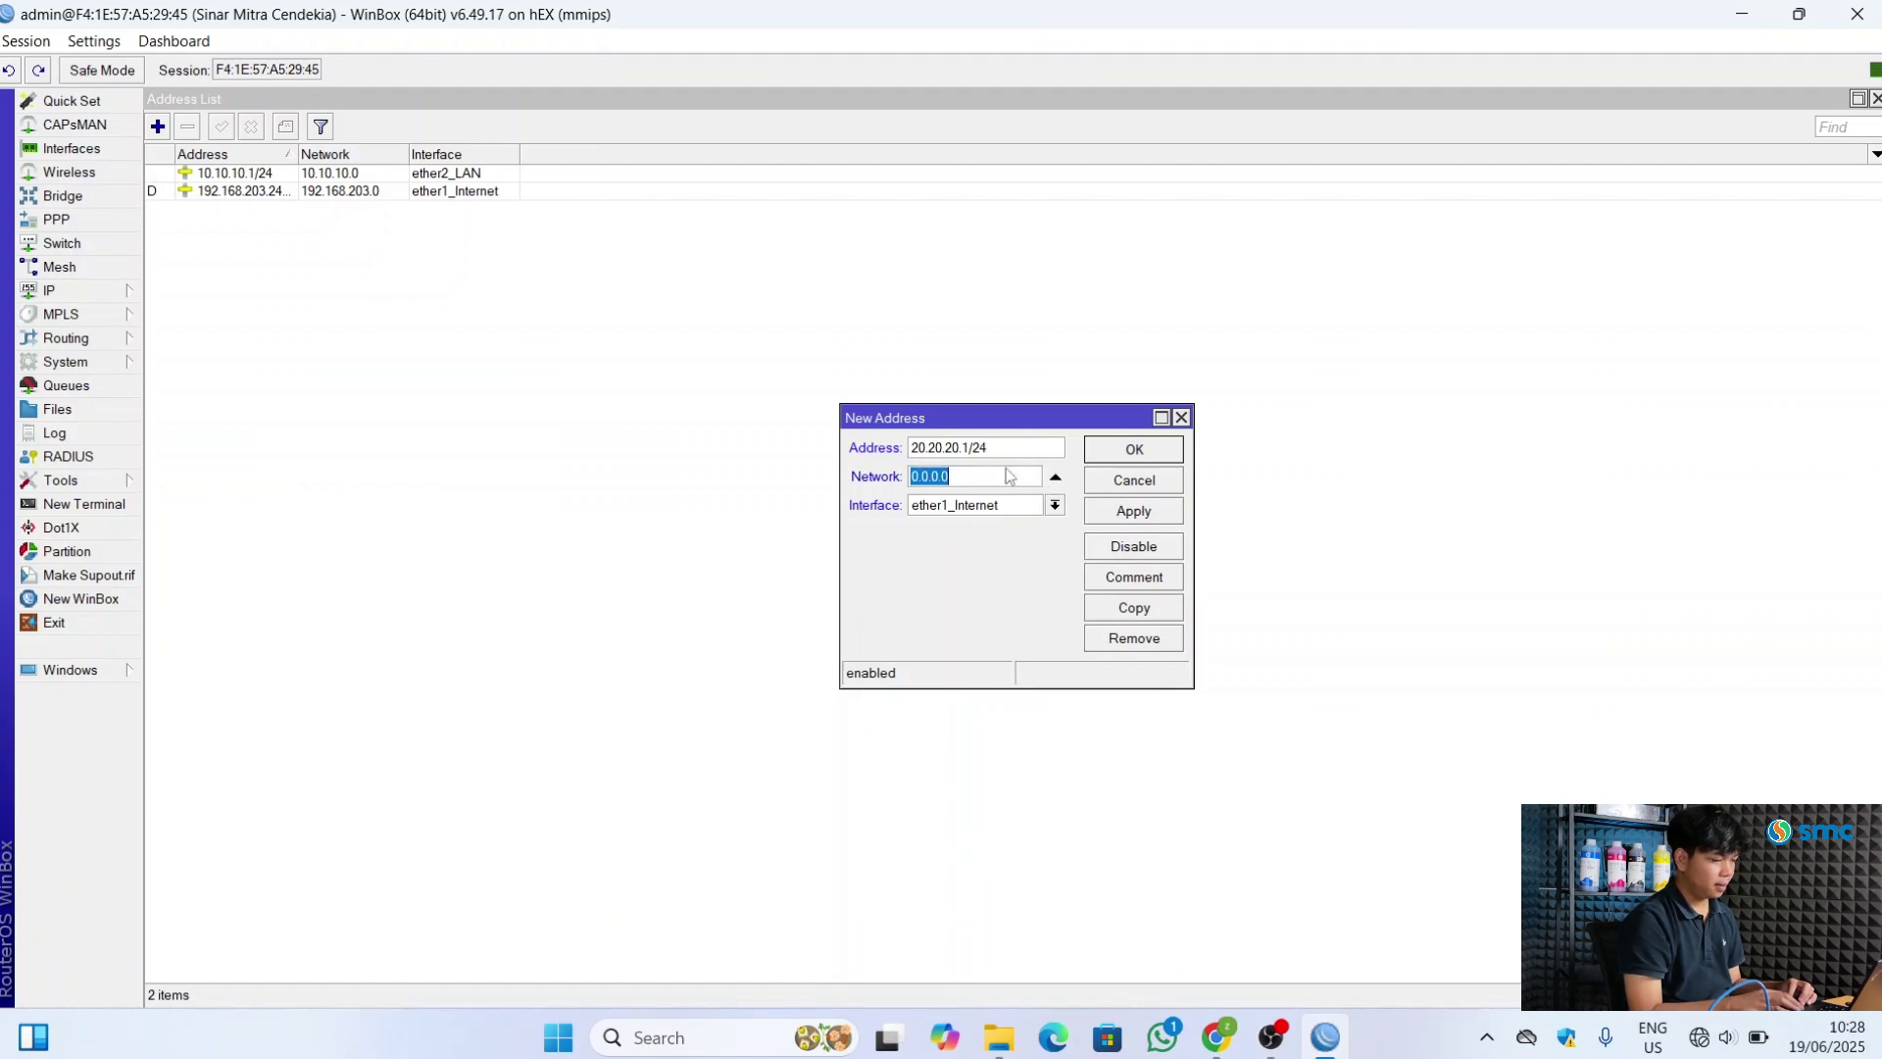
click(1056, 477)
click(1052, 507)
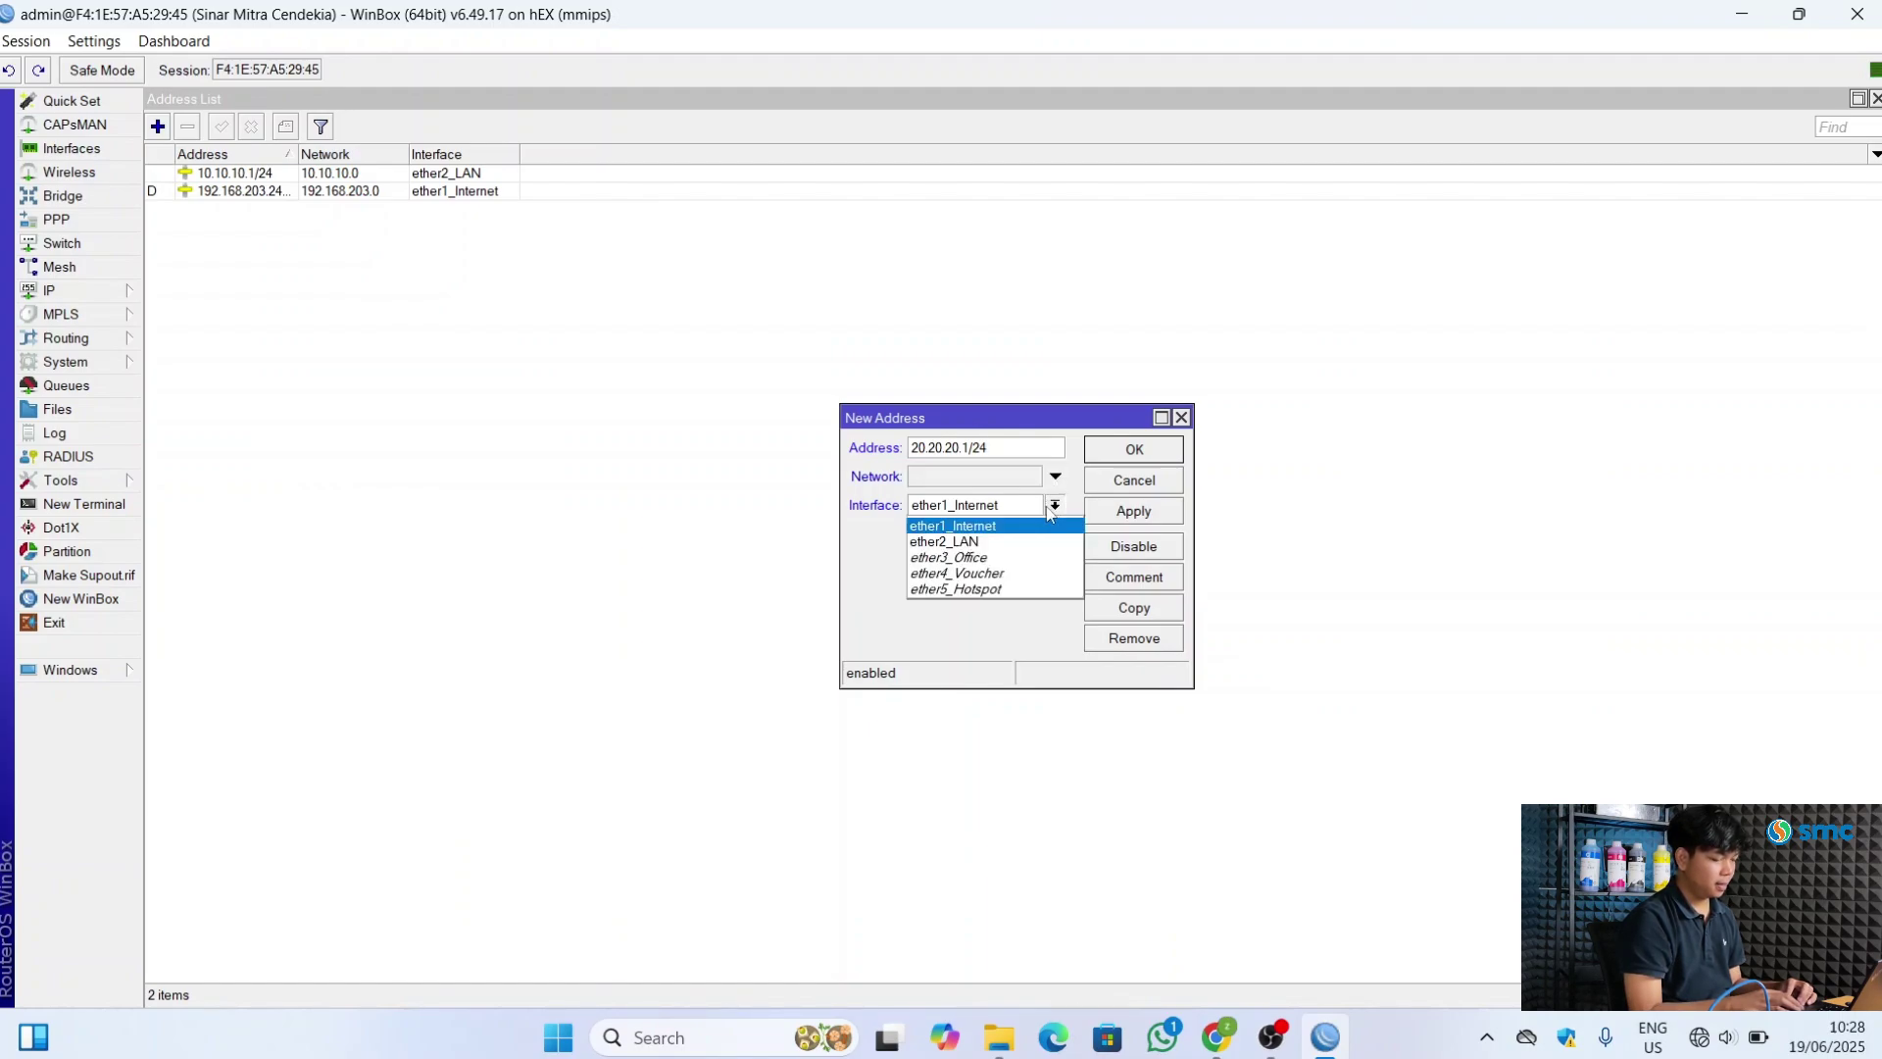
click(1015, 558)
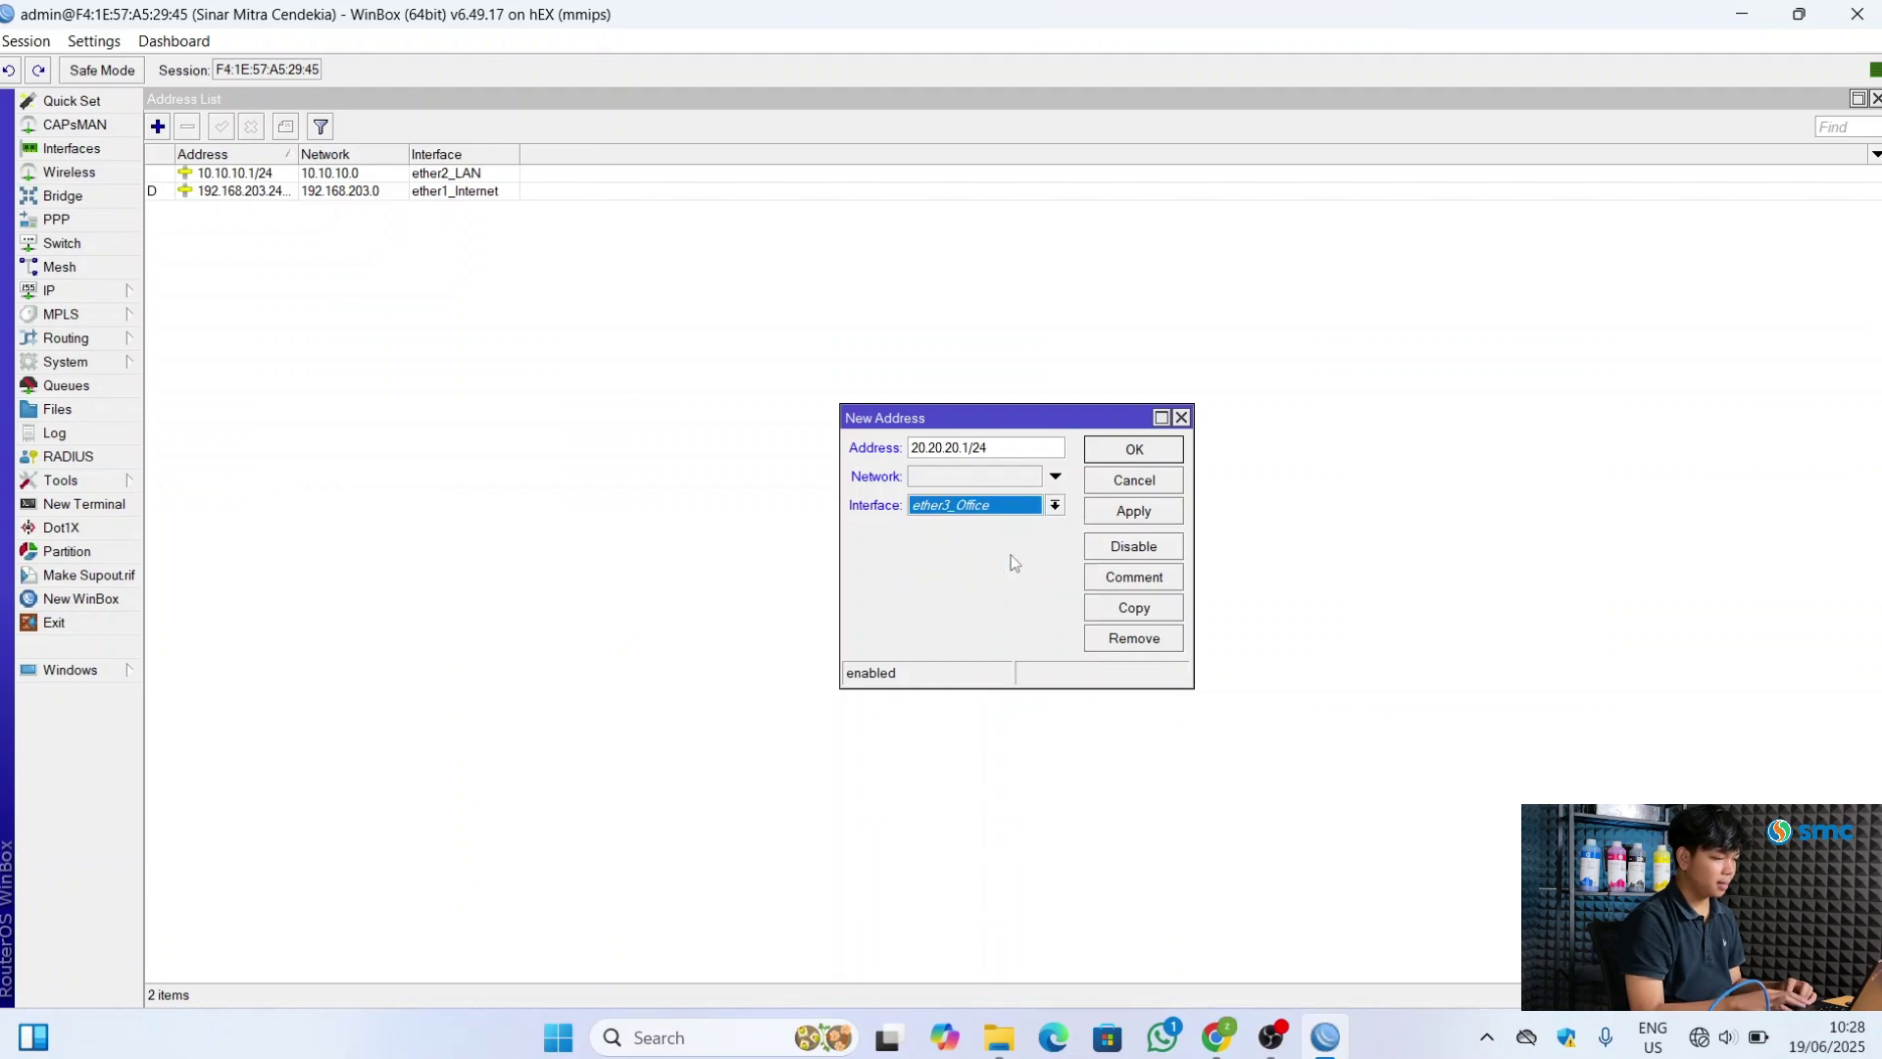
click(997, 477)
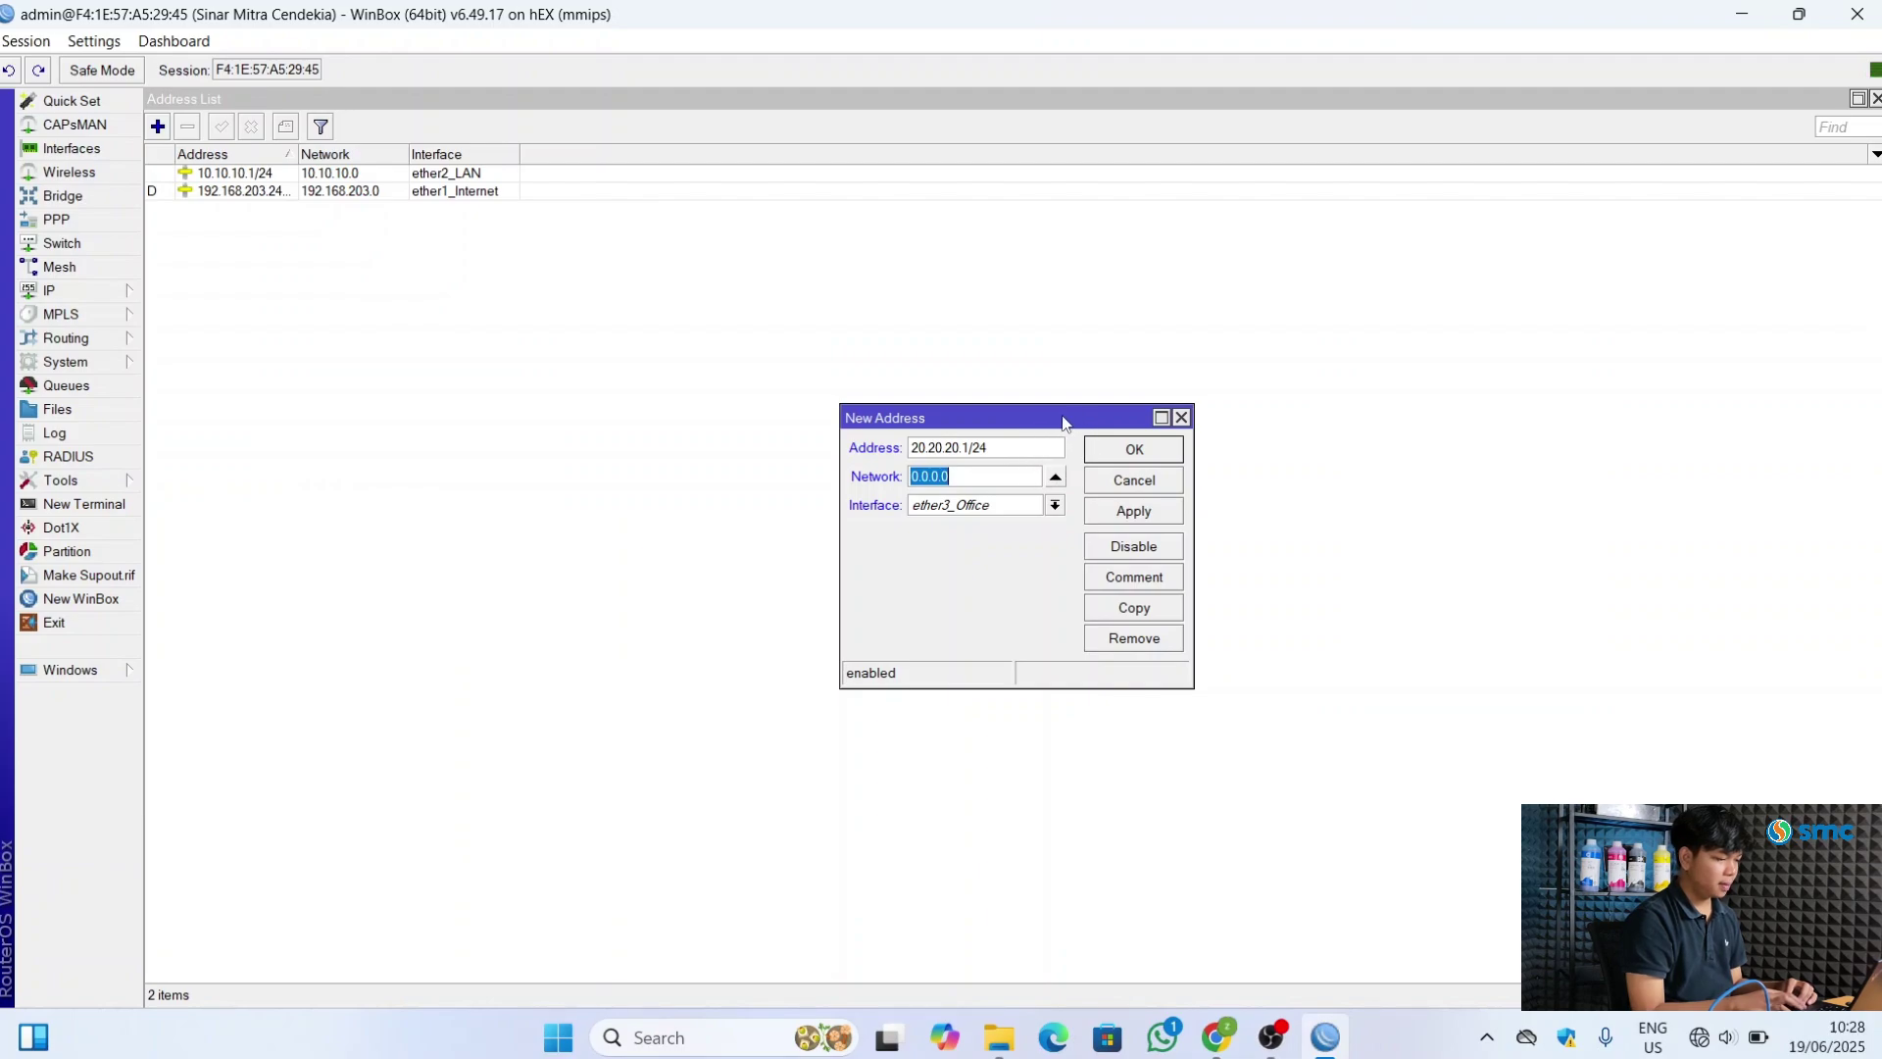
click(1105, 515)
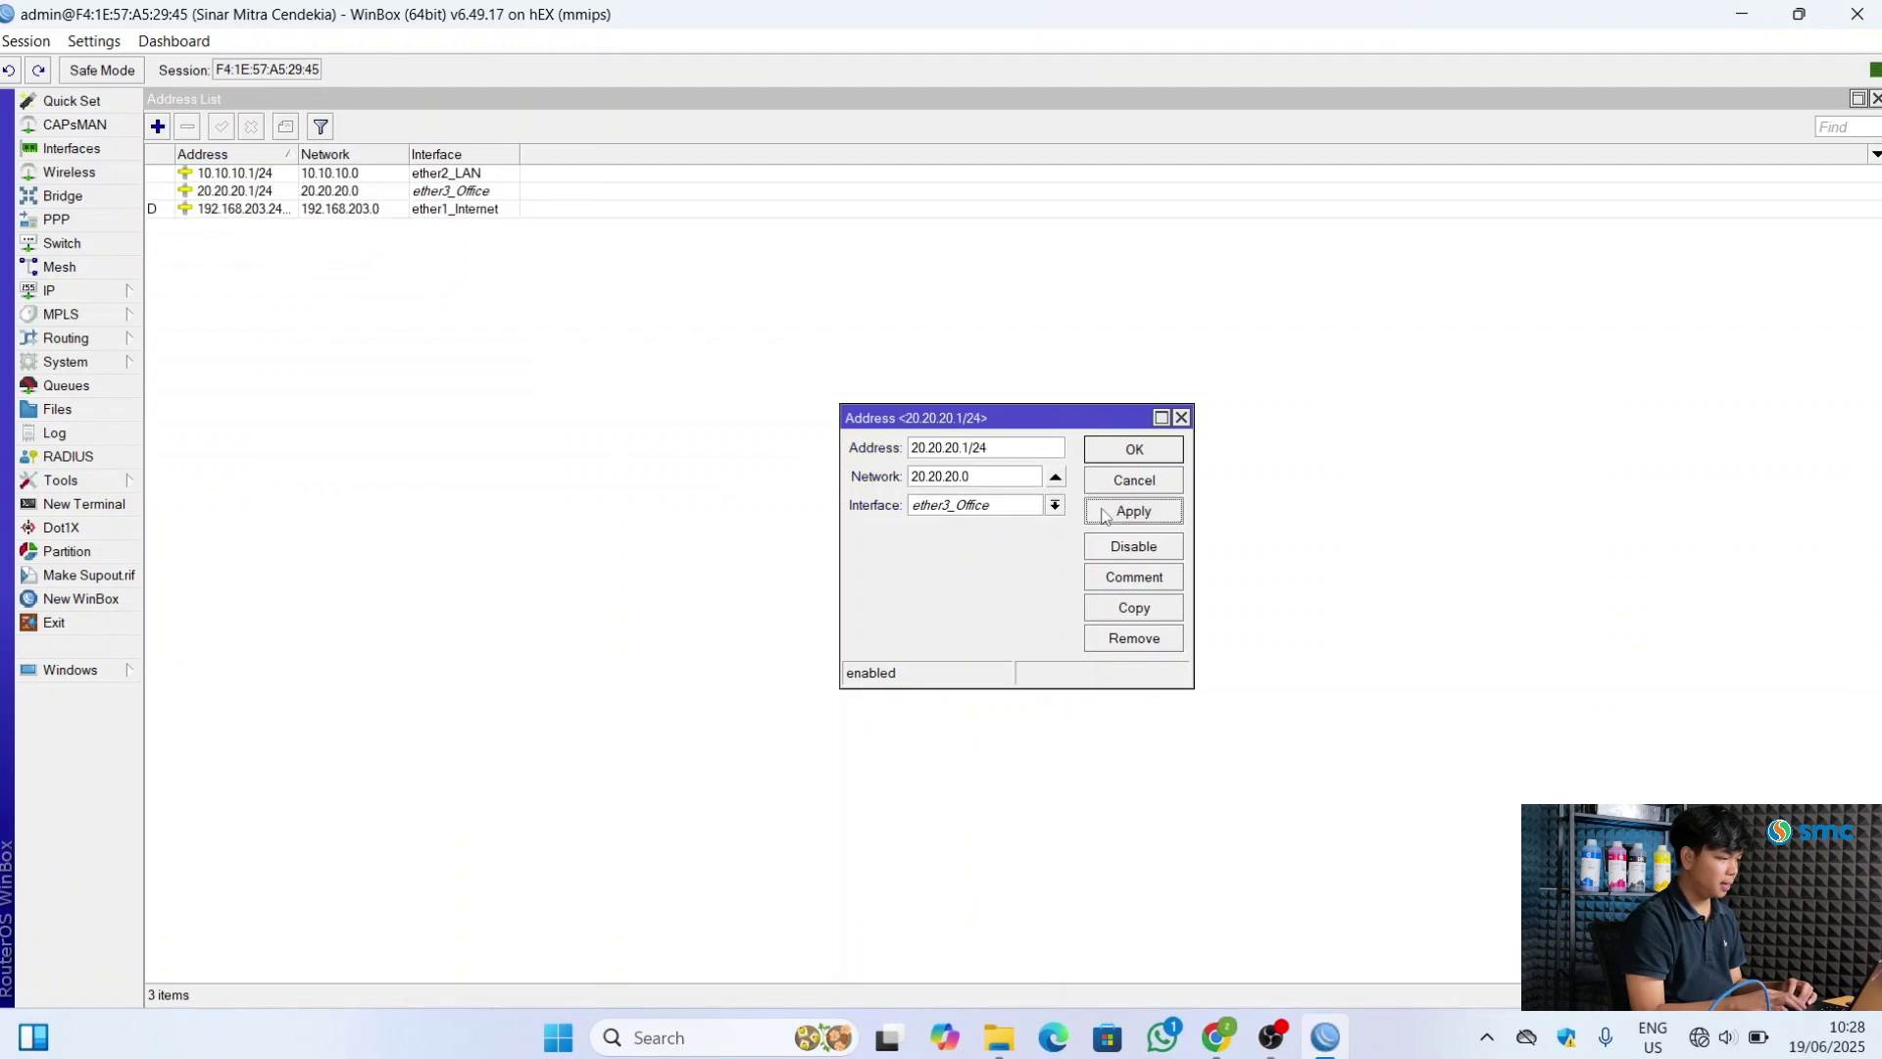
click(1134, 450)
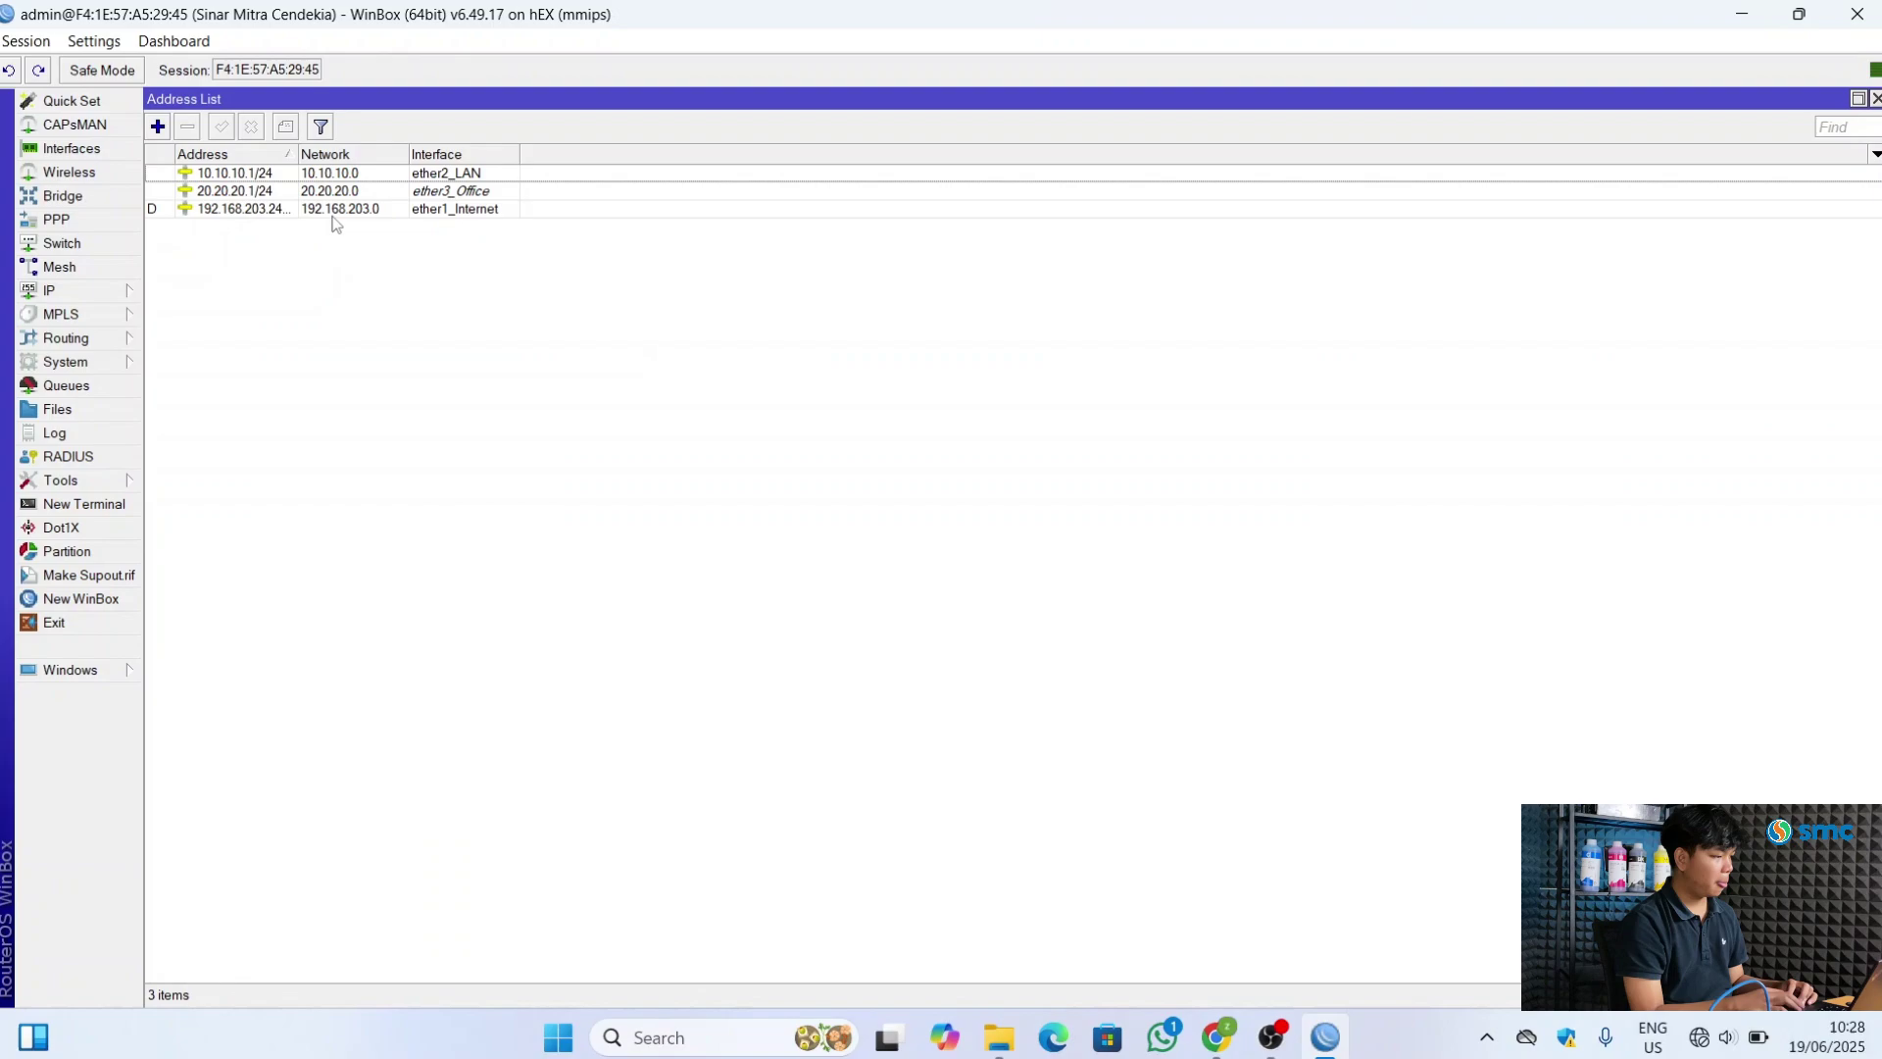
click(157, 127)
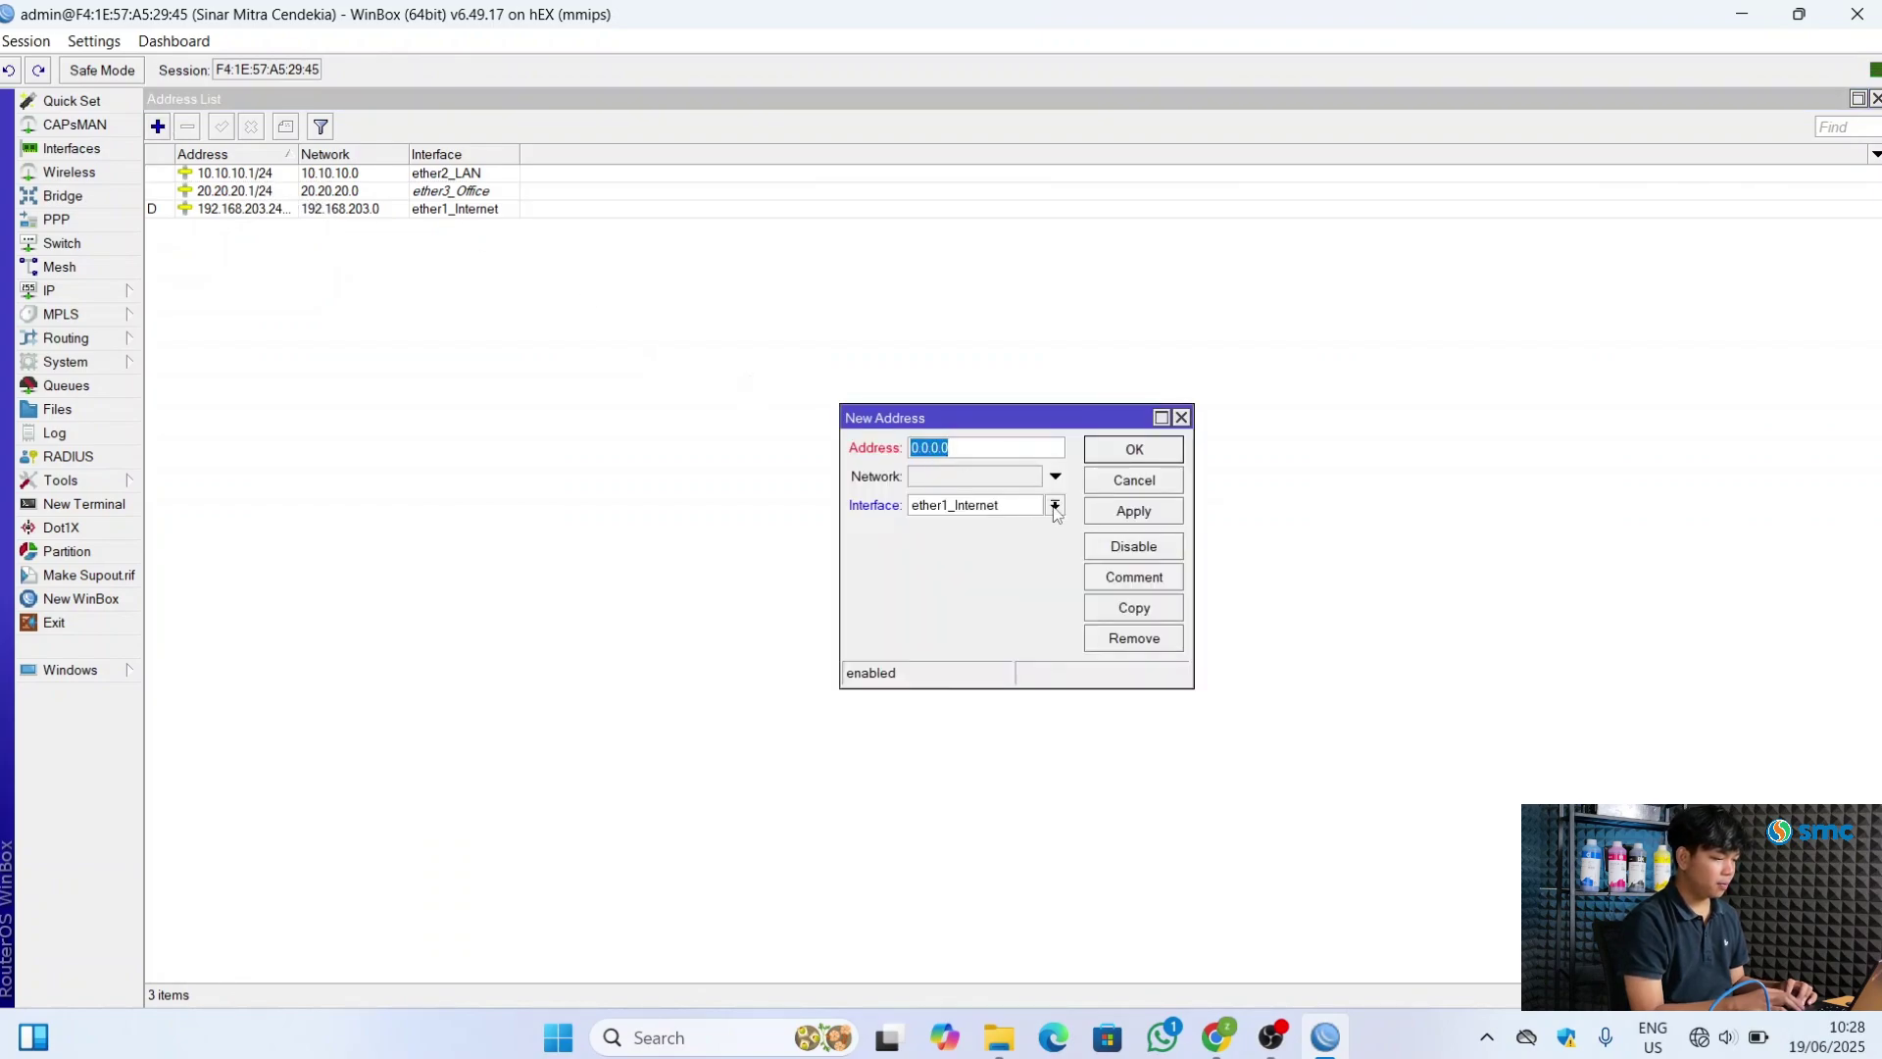
Add the address 30.30.30.1/24 on the ether4_Voucher interface
click(1055, 505)
key(Escape)
key(Down)
key(Down)
key(Down)
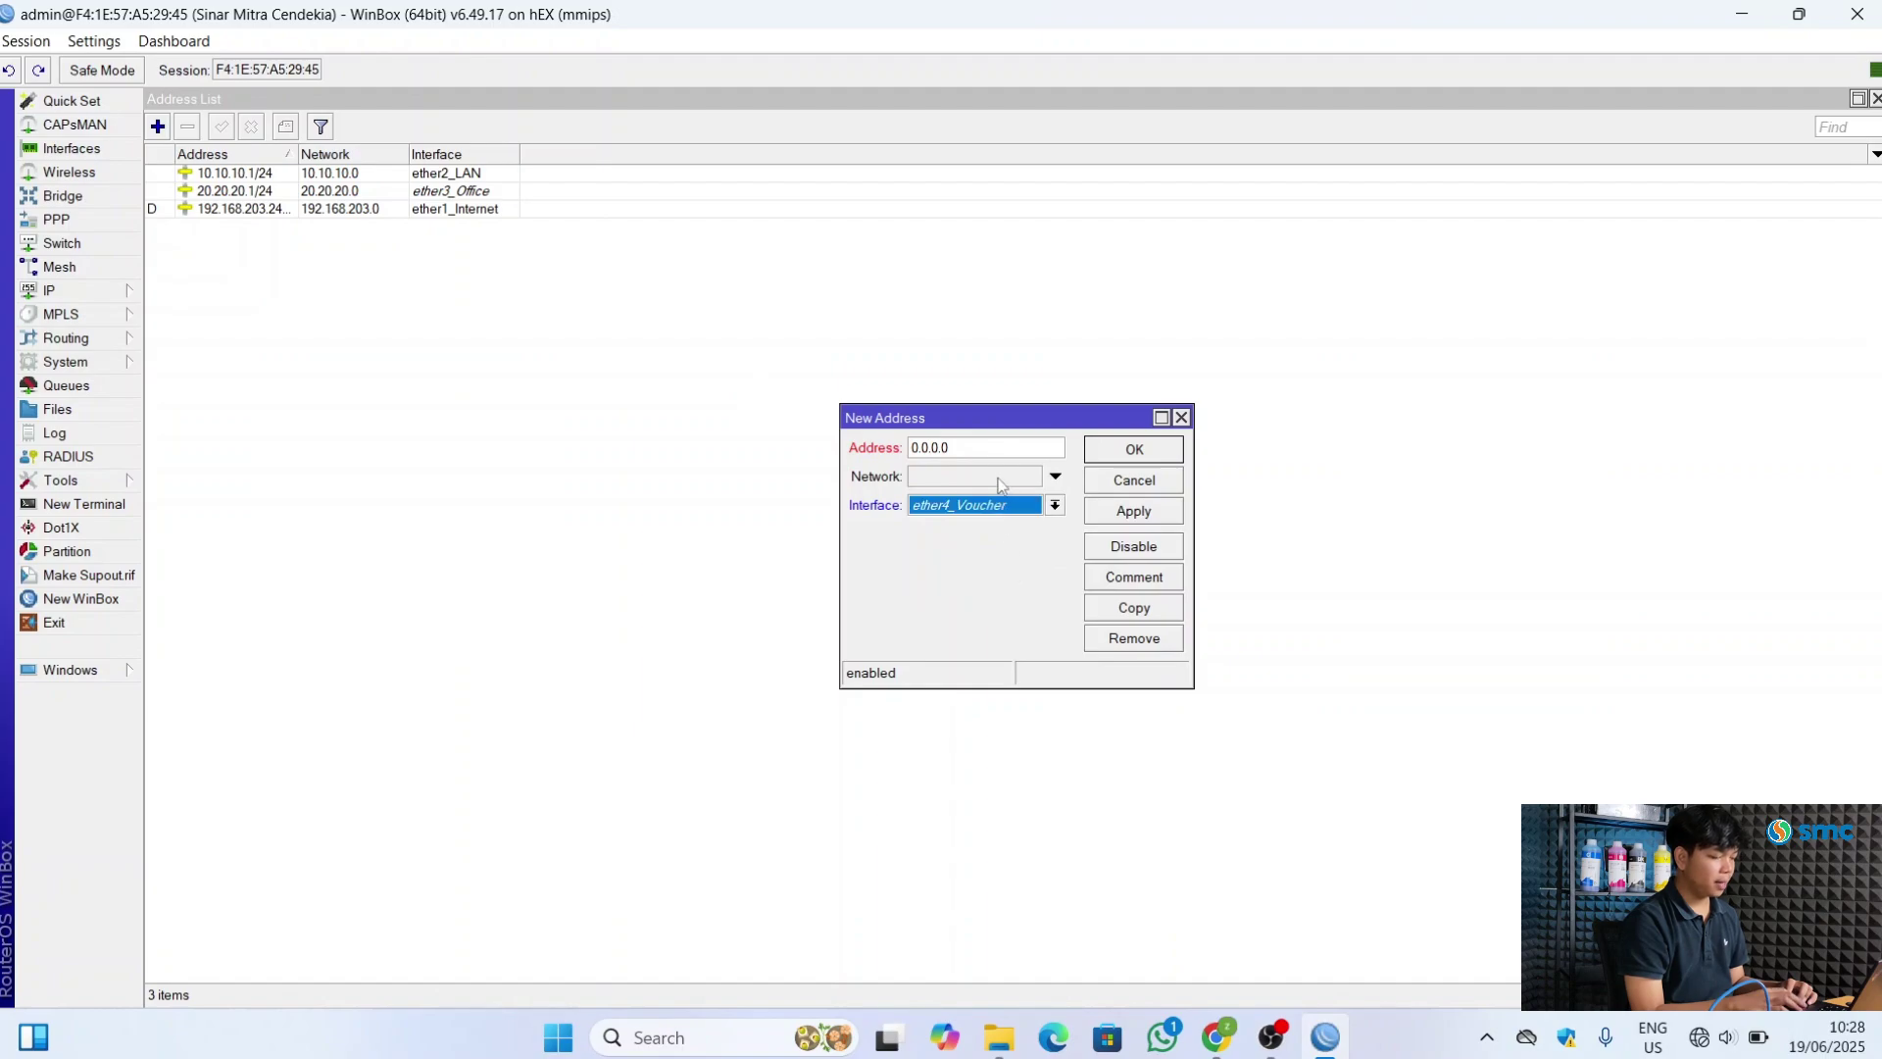
click(996, 449)
key(BackSpace)
key(BackSpace)
key(BackSpace)
key(BackSpace)
key(BackSpace)
key(BackSpace)
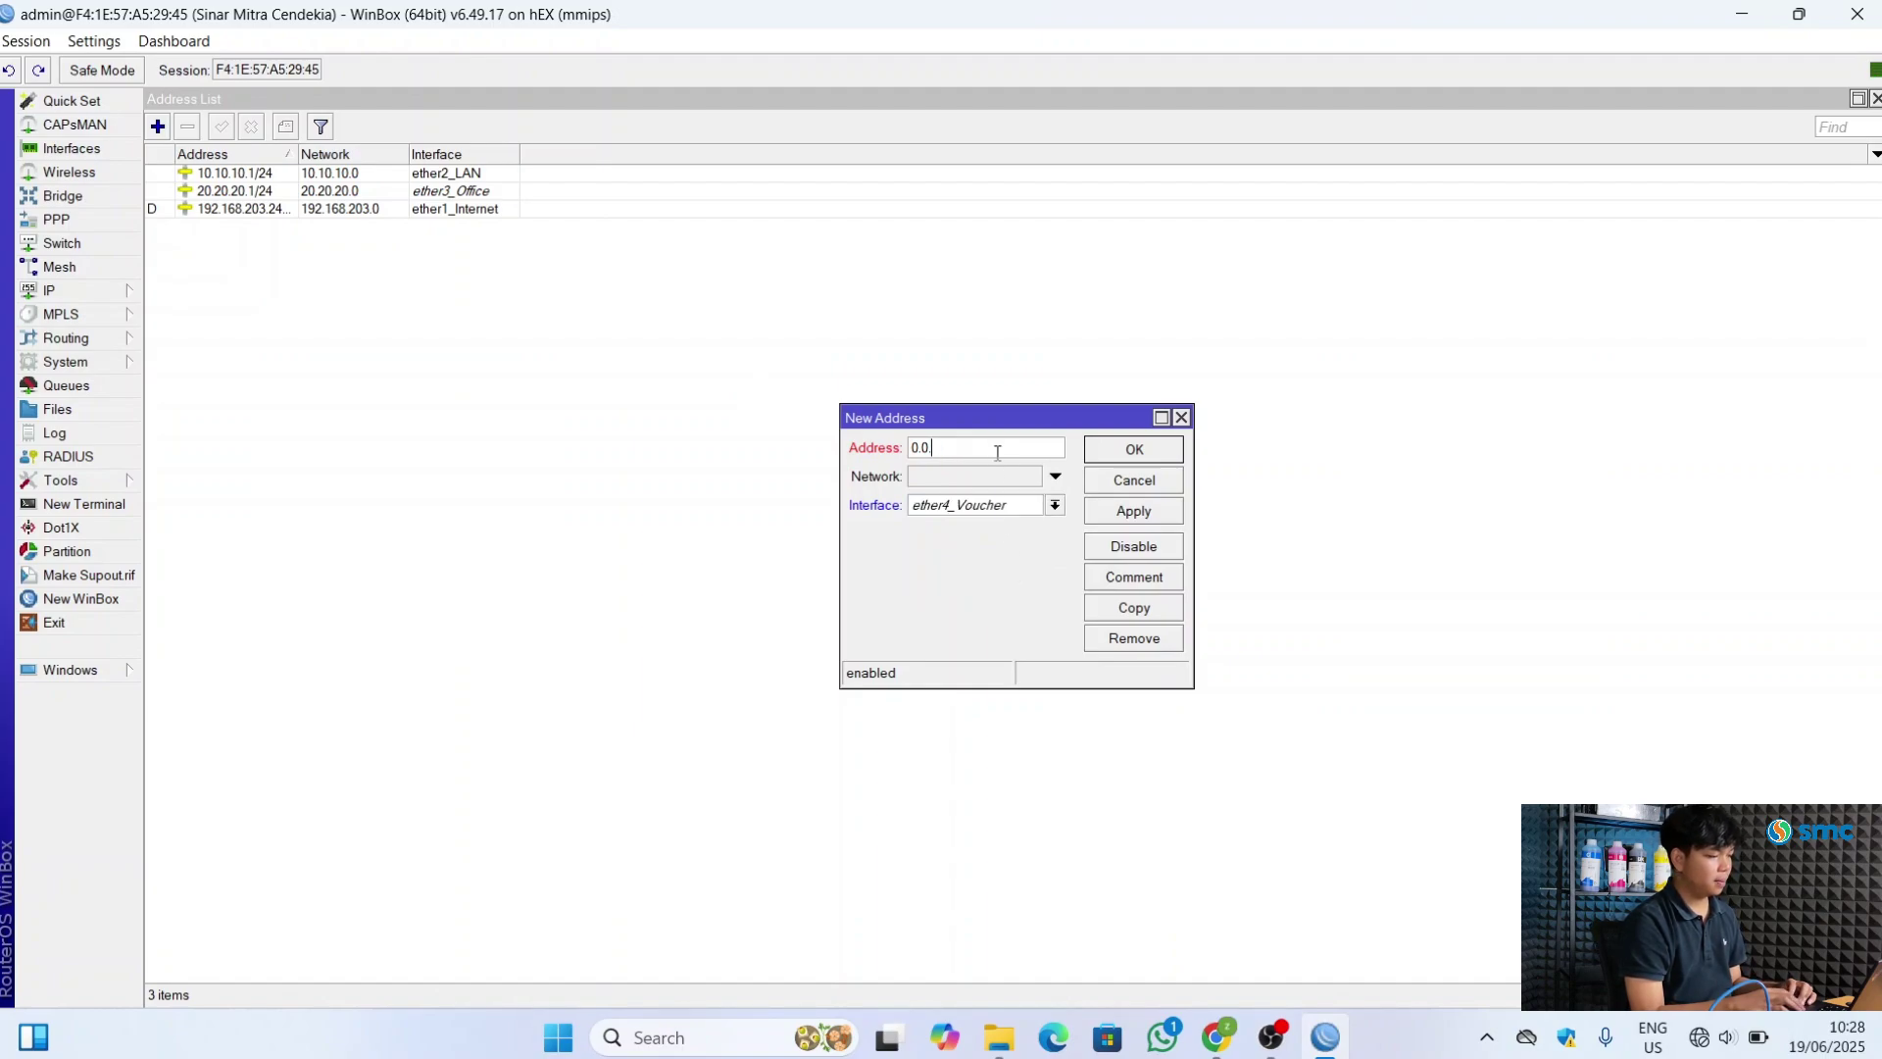
text(30.30.3)
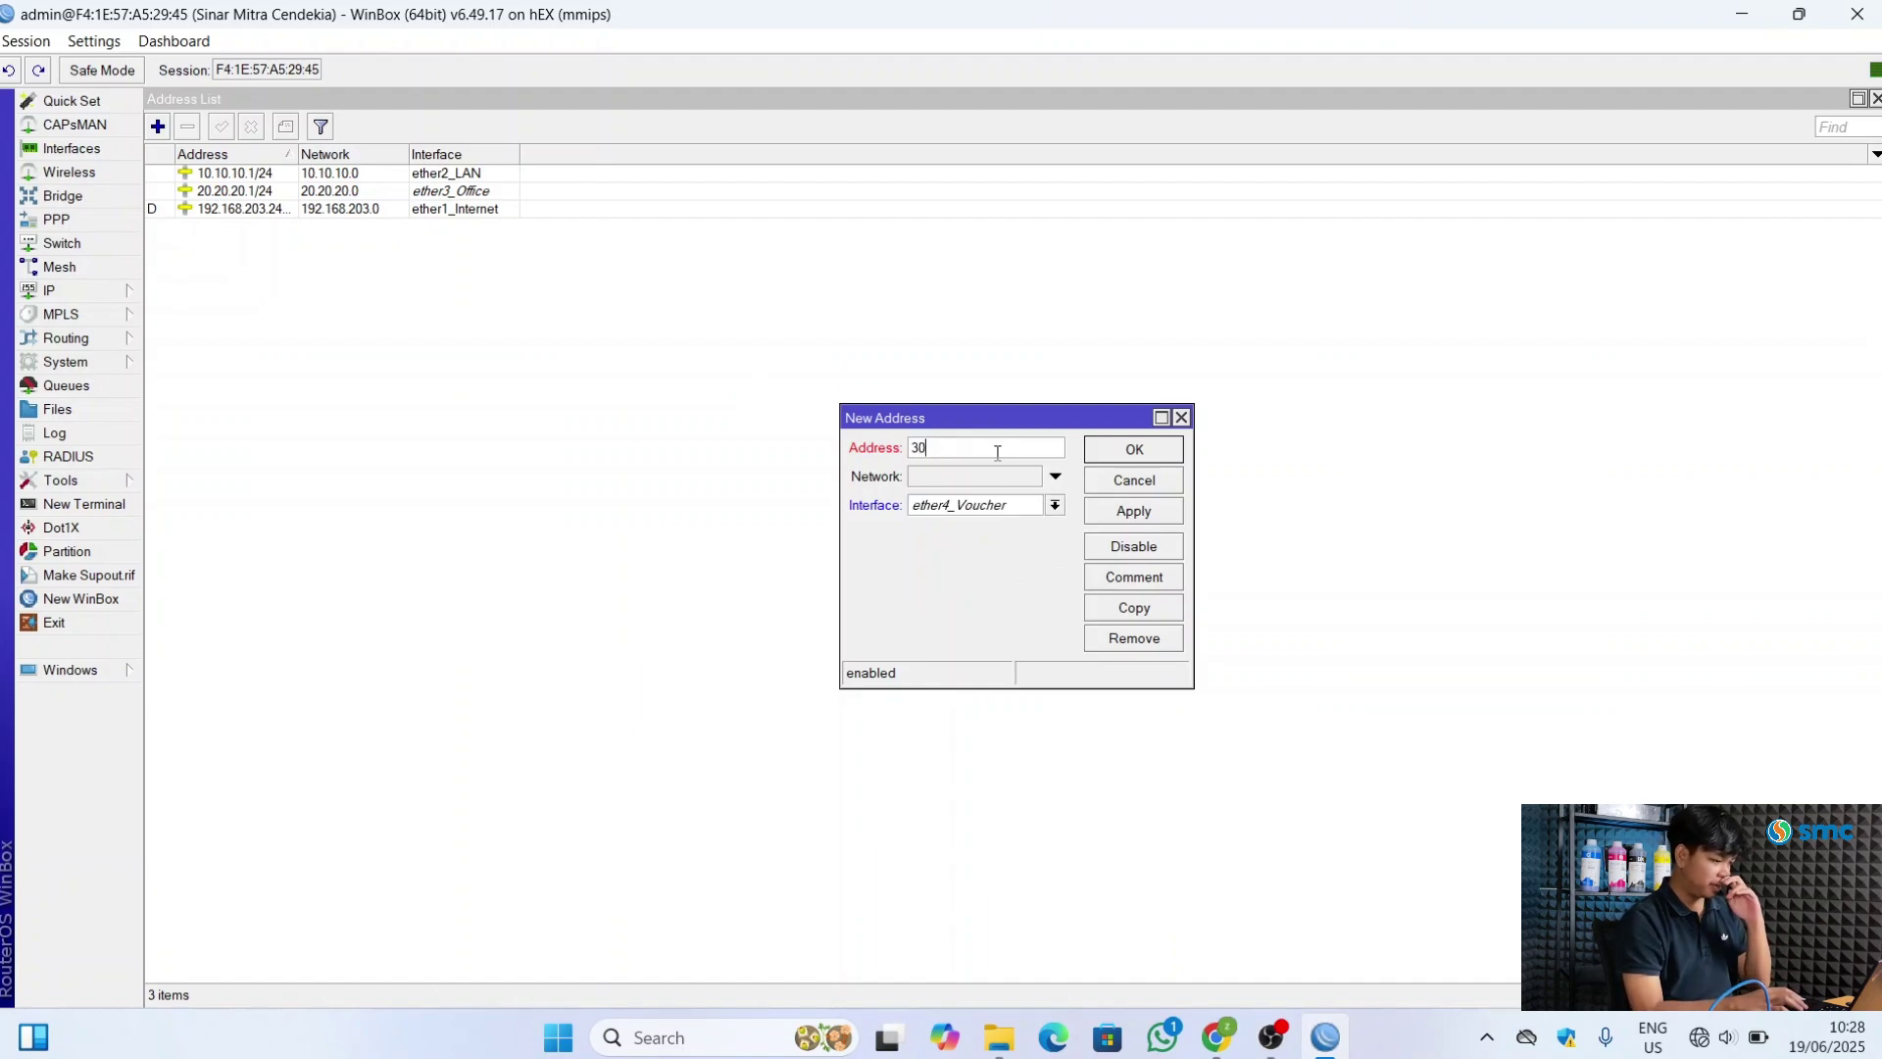
text(.1/24)
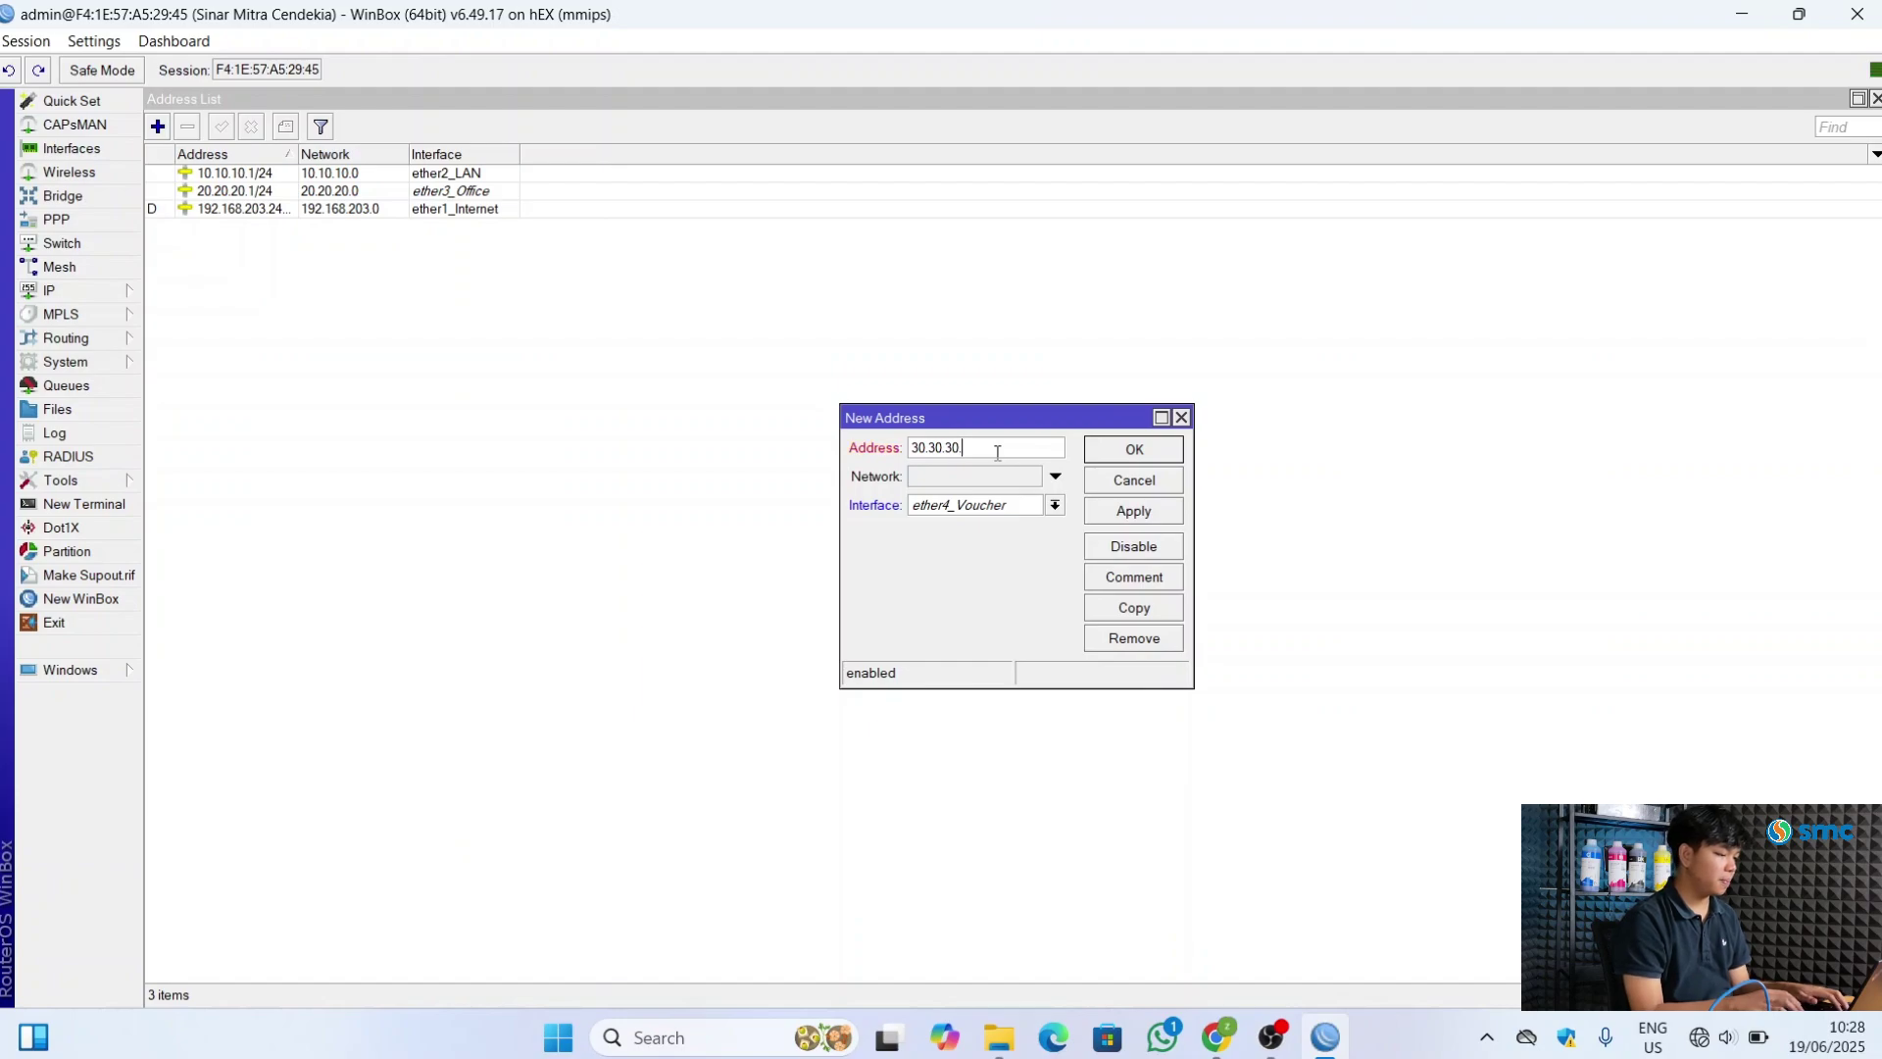
click(1122, 510)
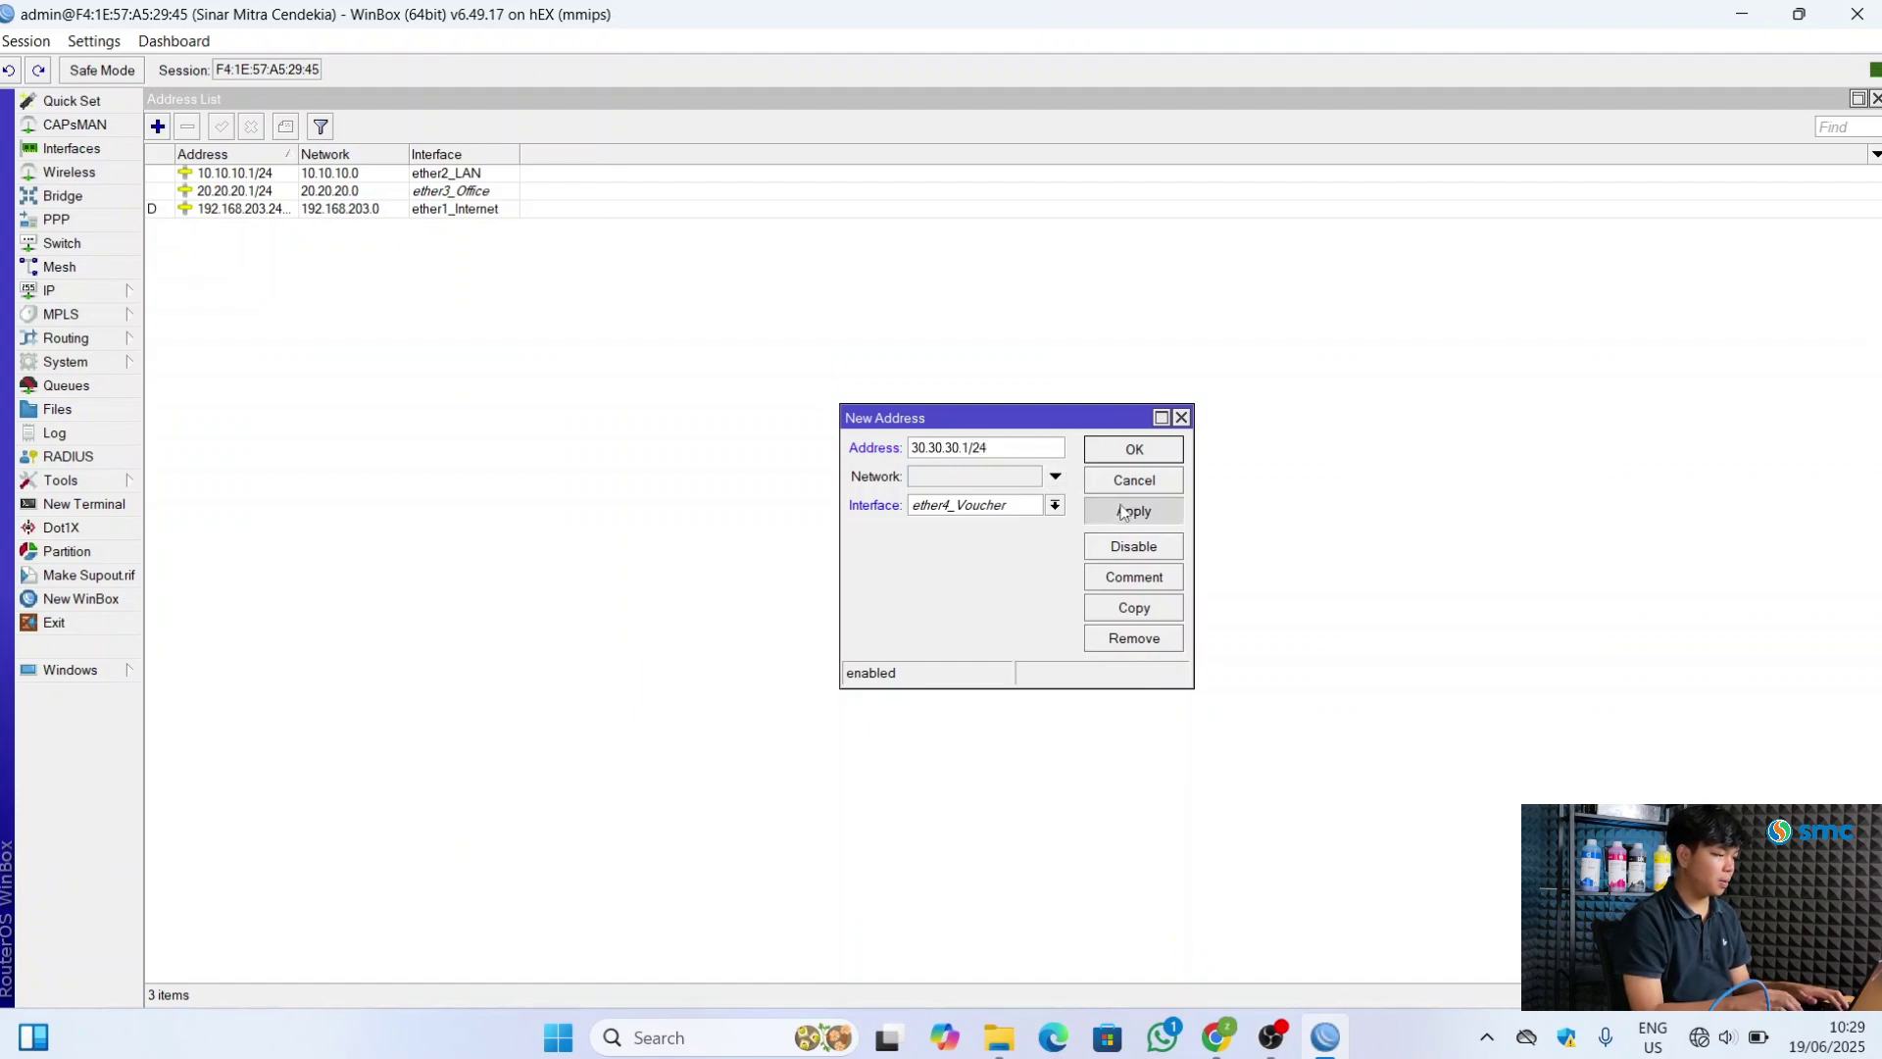
click(1142, 447)
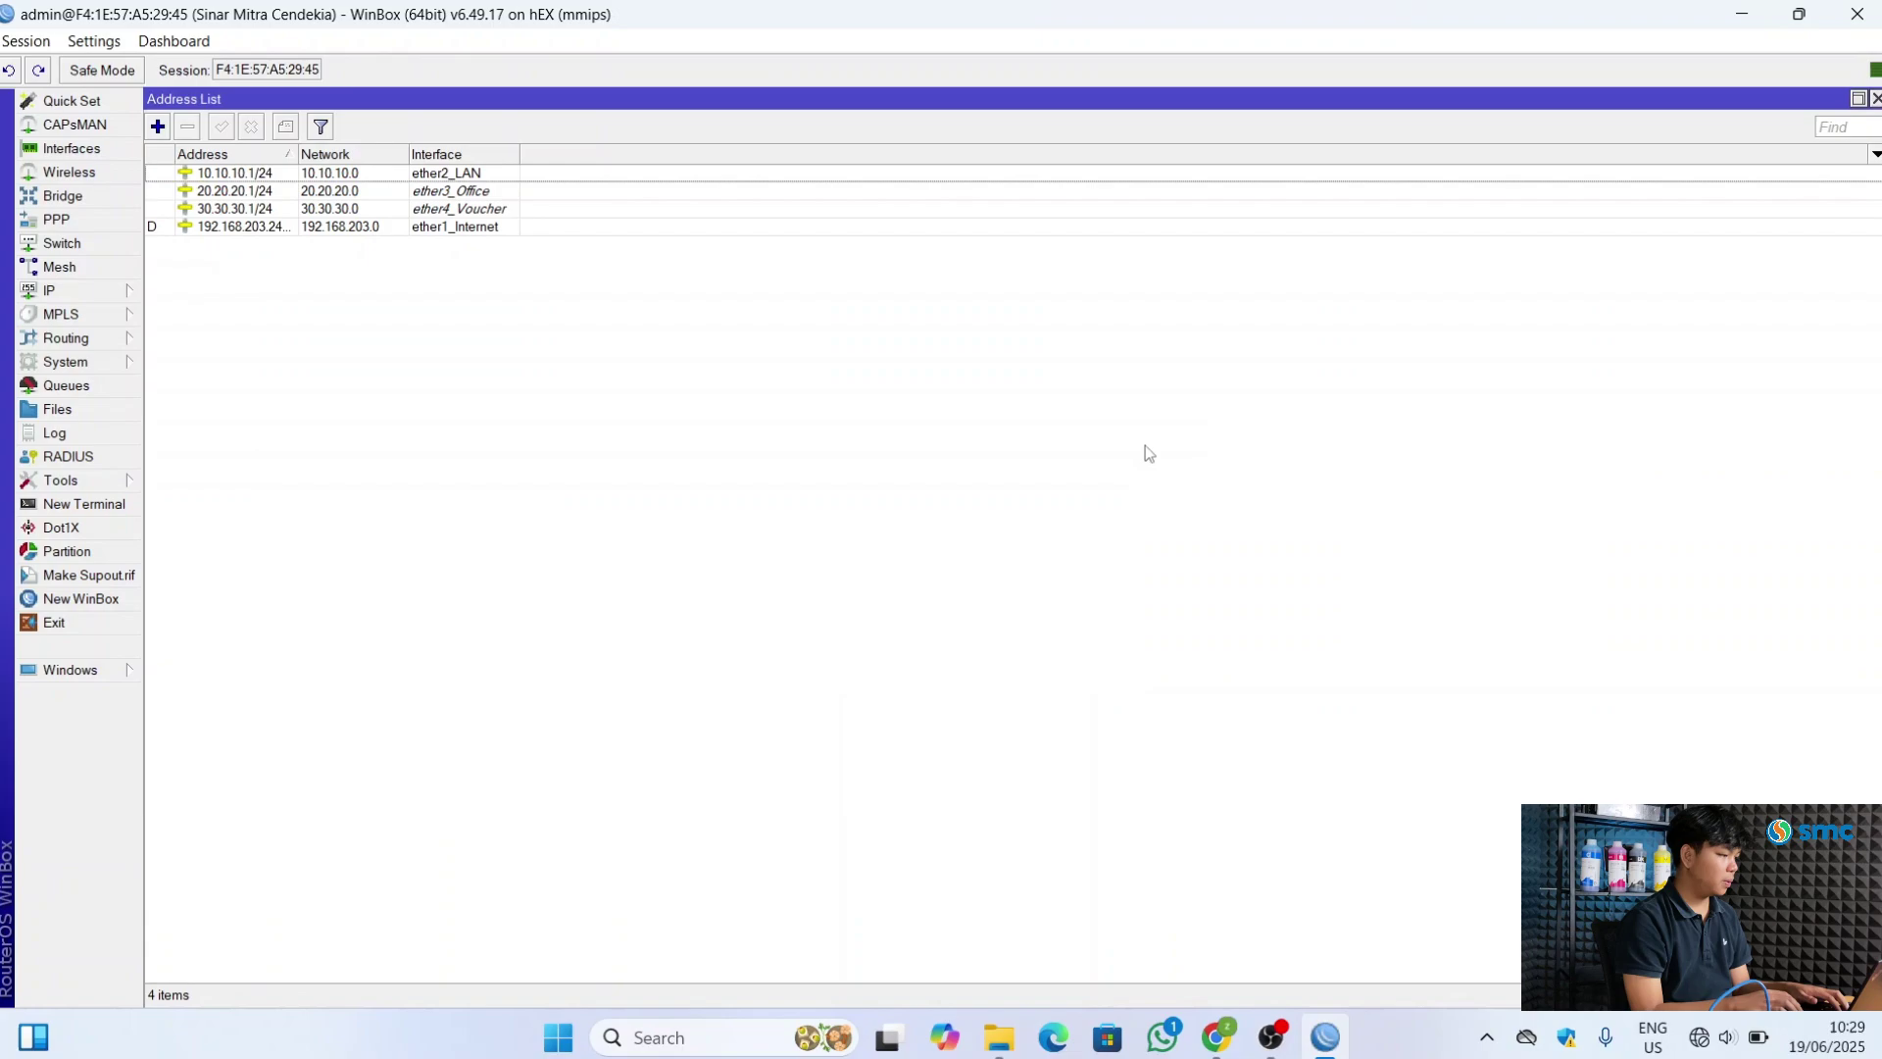
Add 40.40.40.1/24 on ether5_Hotspot and close the Address List
click(157, 127)
click(1053, 509)
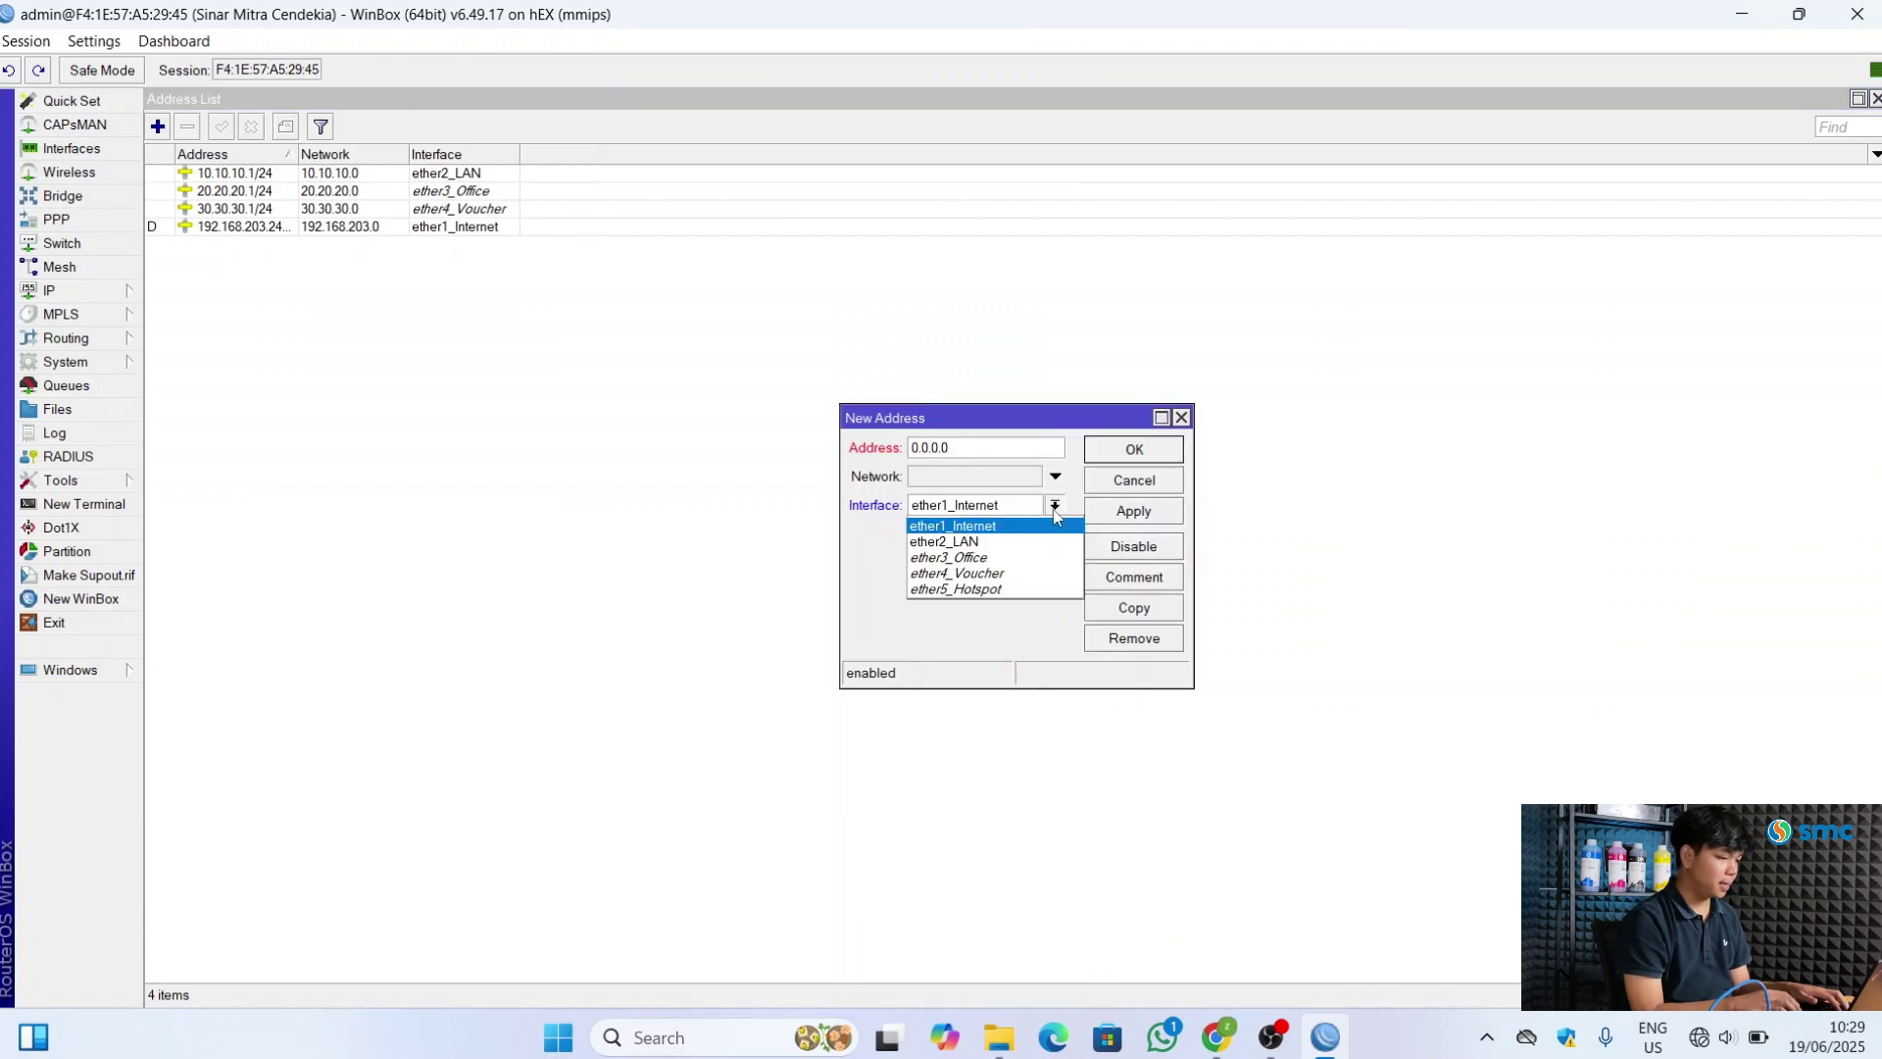
click(1005, 588)
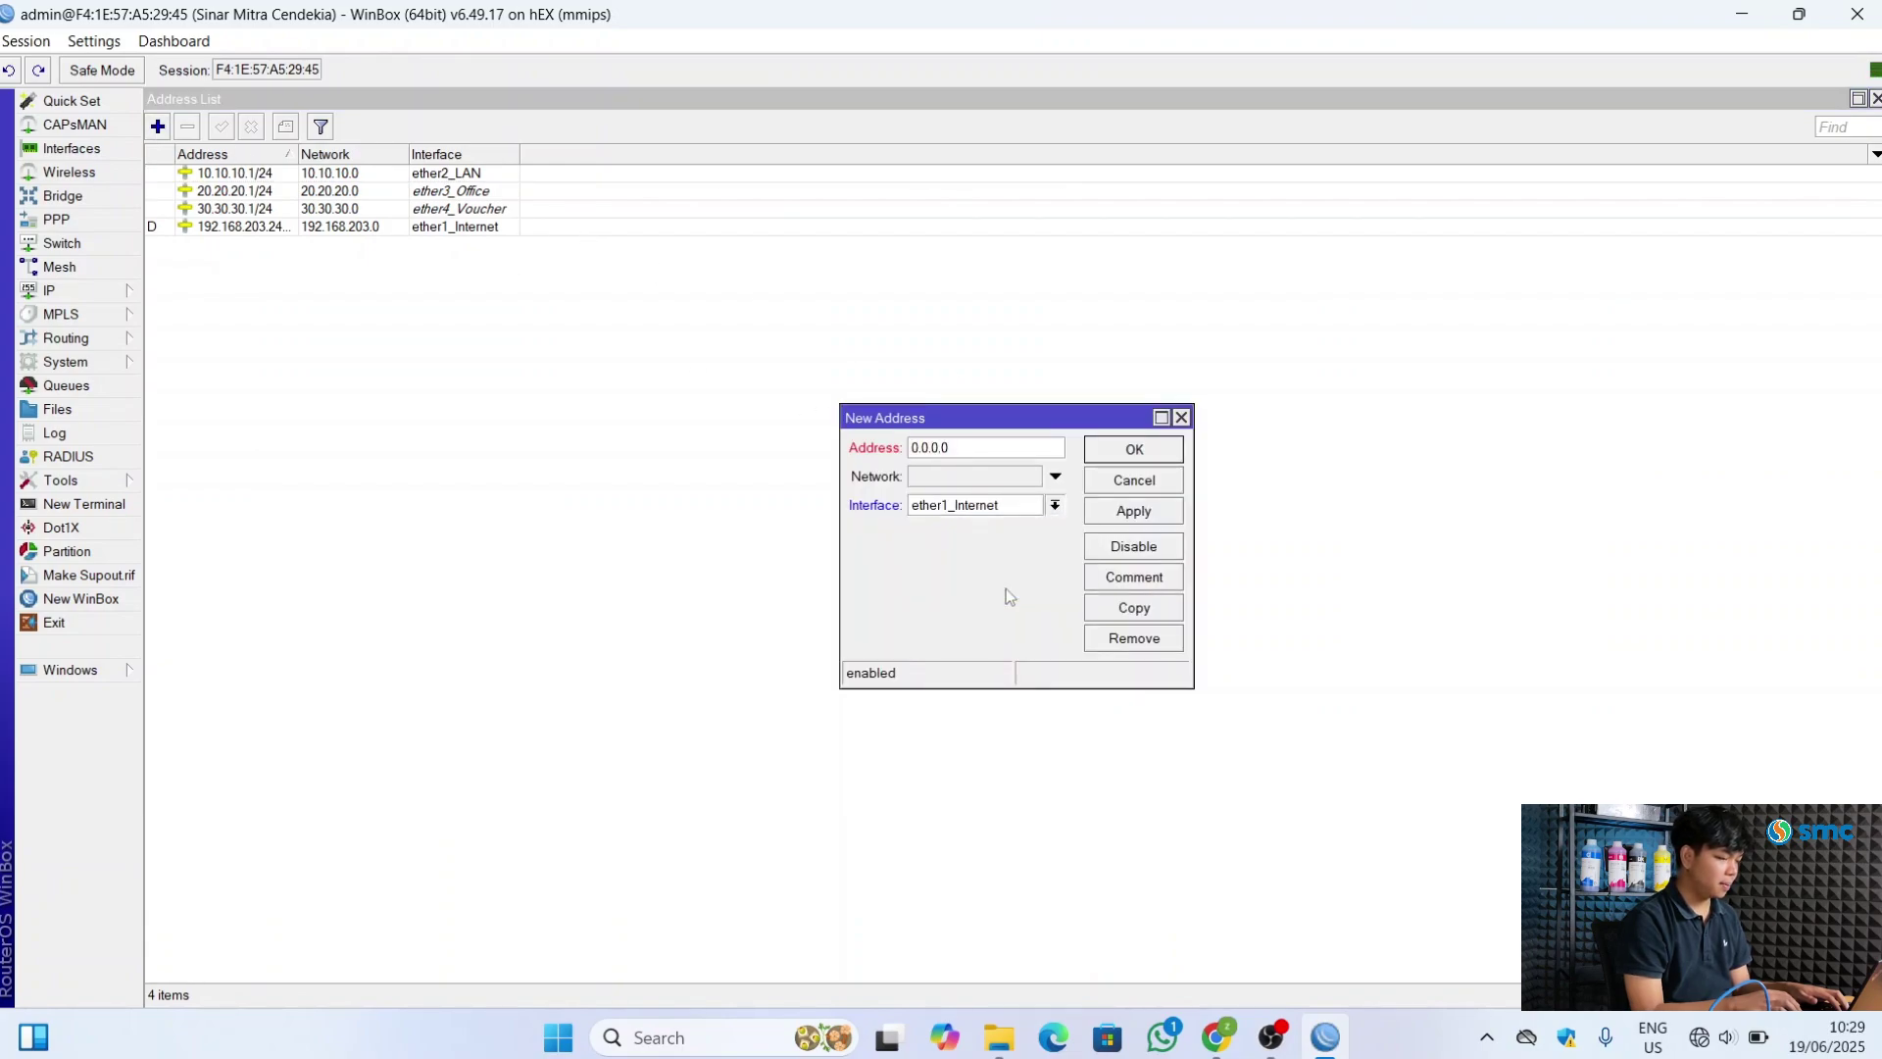
click(1002, 452)
key(BackSpace)
key(BackSpace)
key(BackSpace)
key(BackSpace)
key(BackSpace)
text(40.40.40)
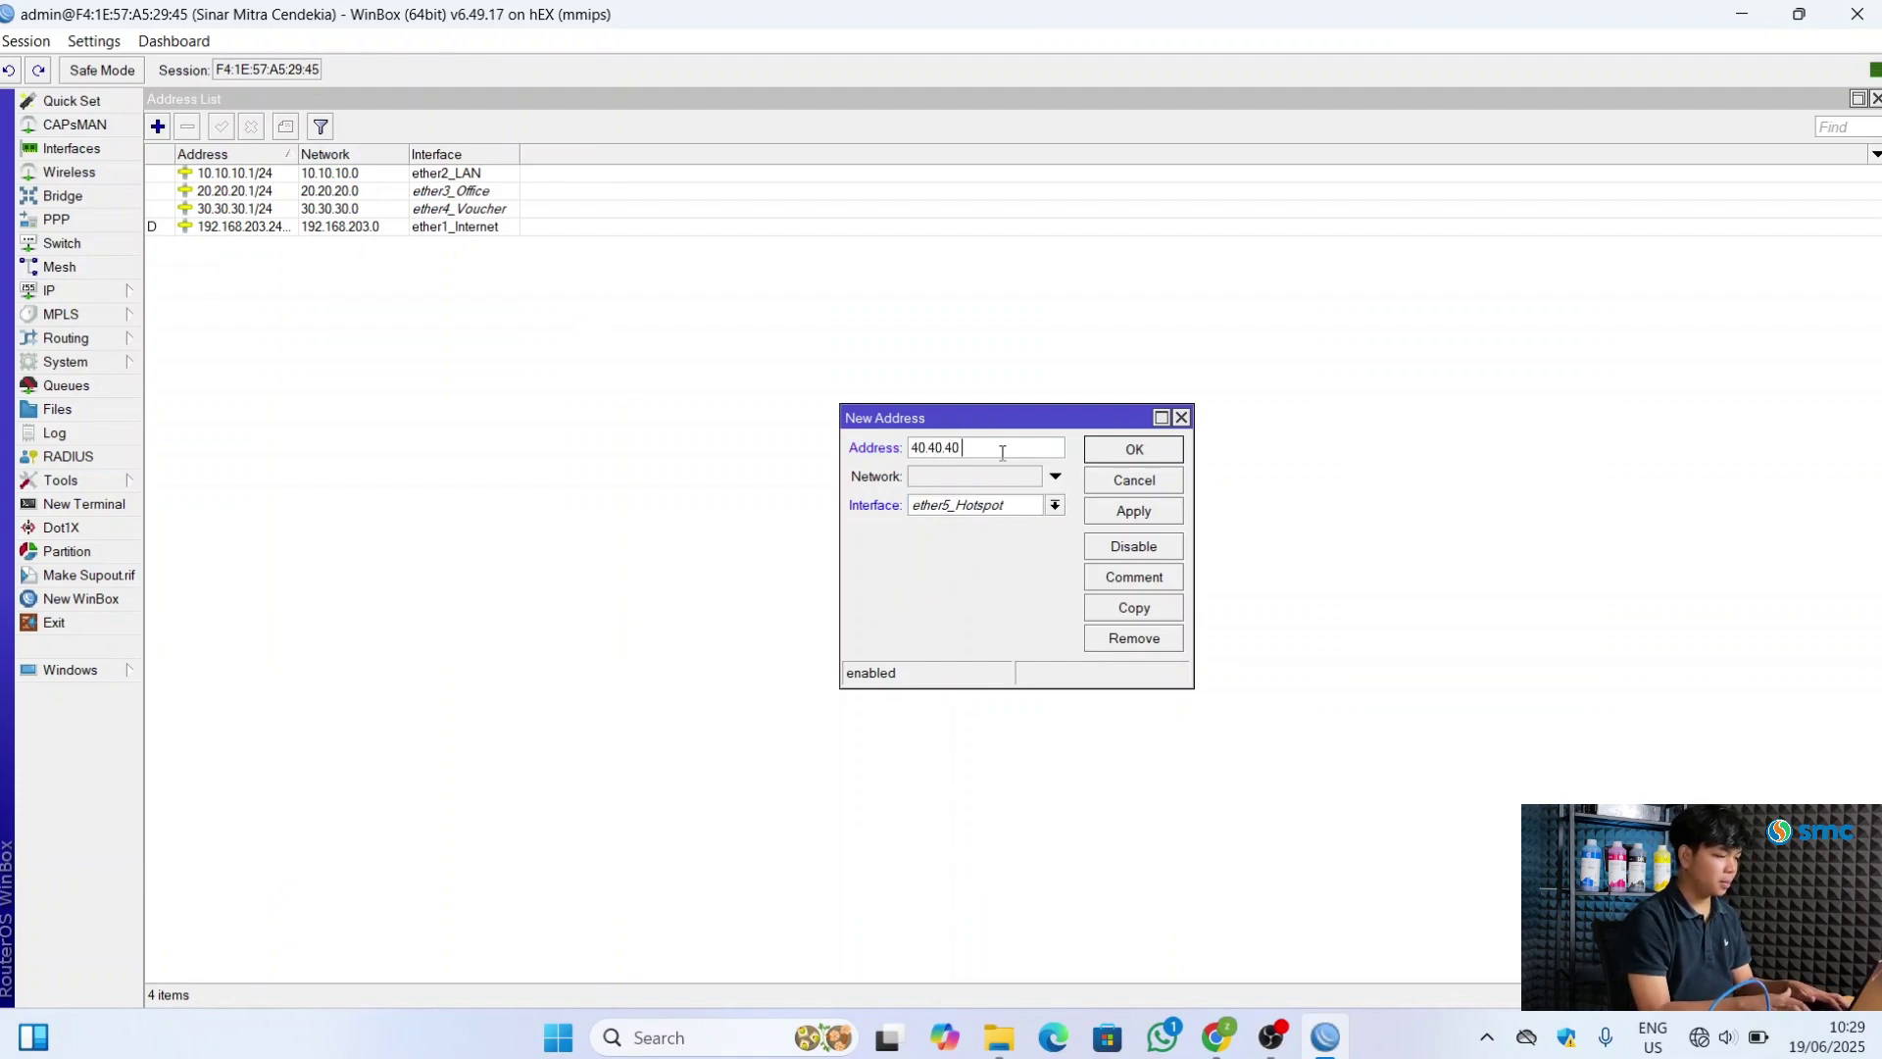
text(.1/24)
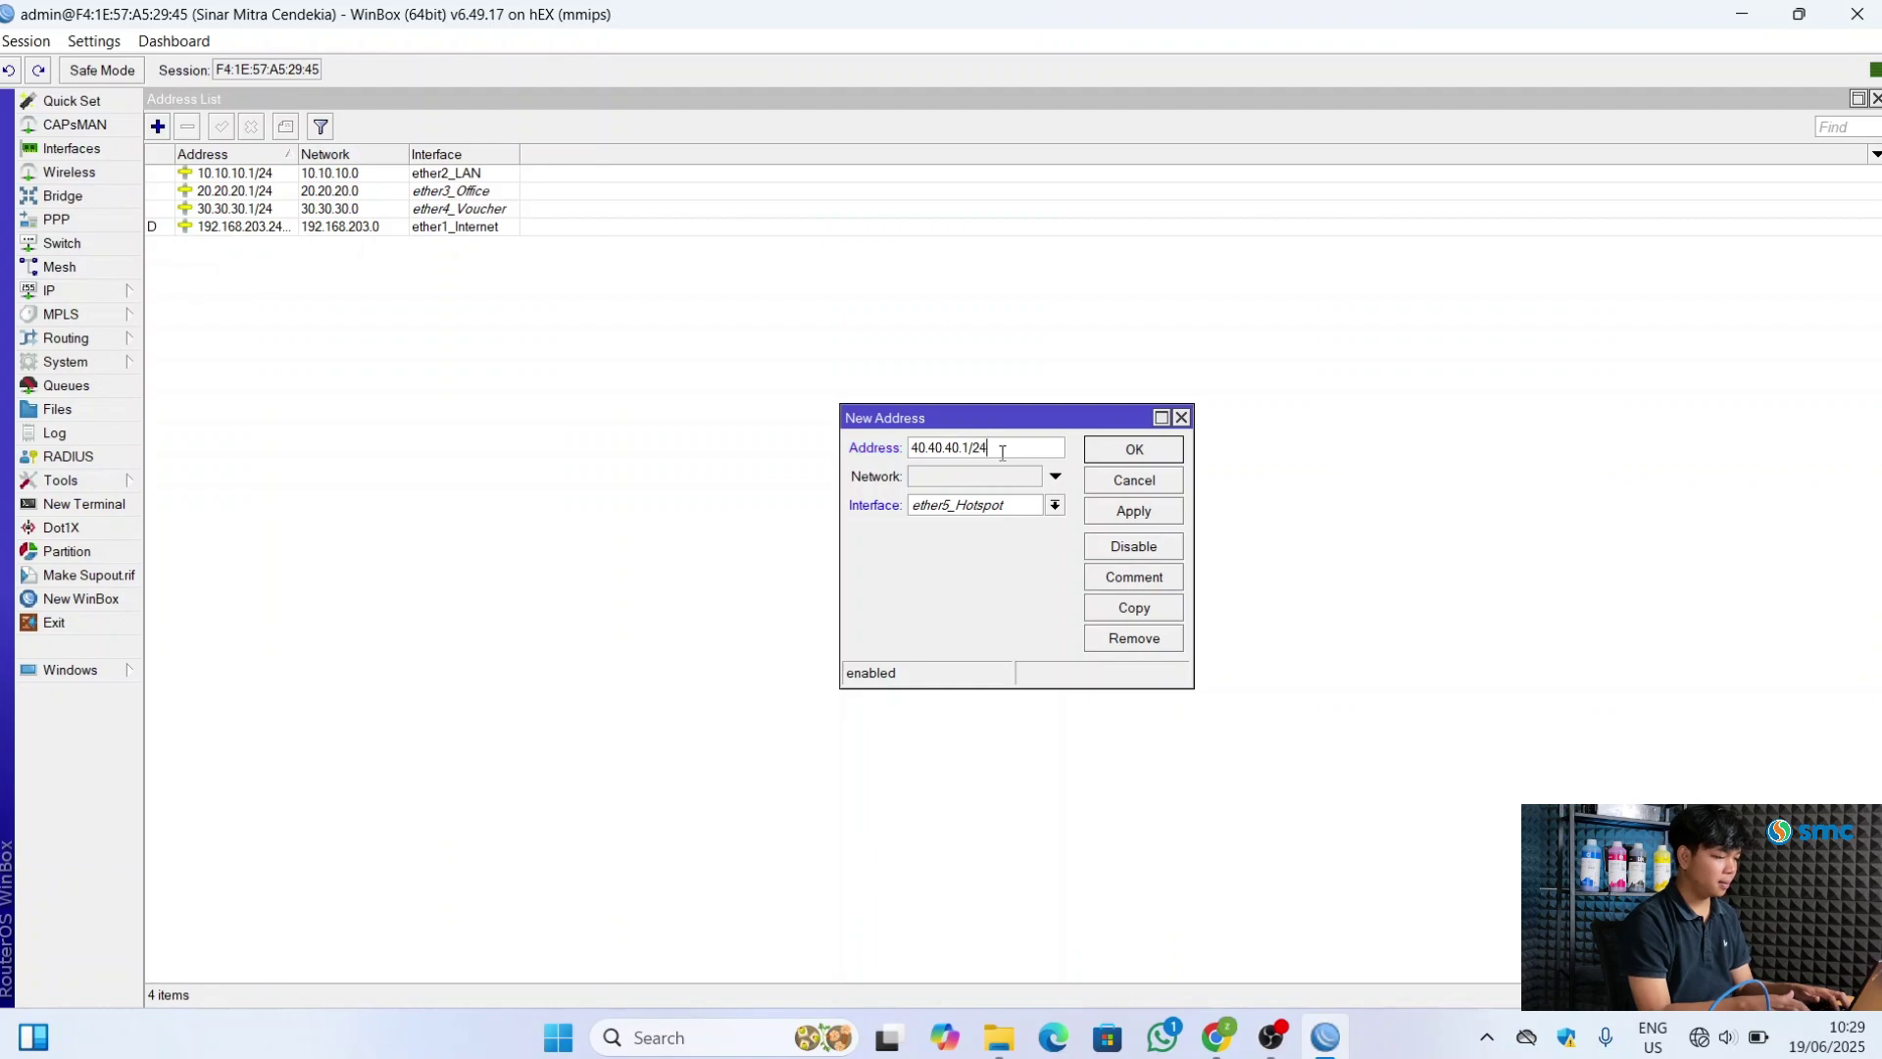
click(1117, 514)
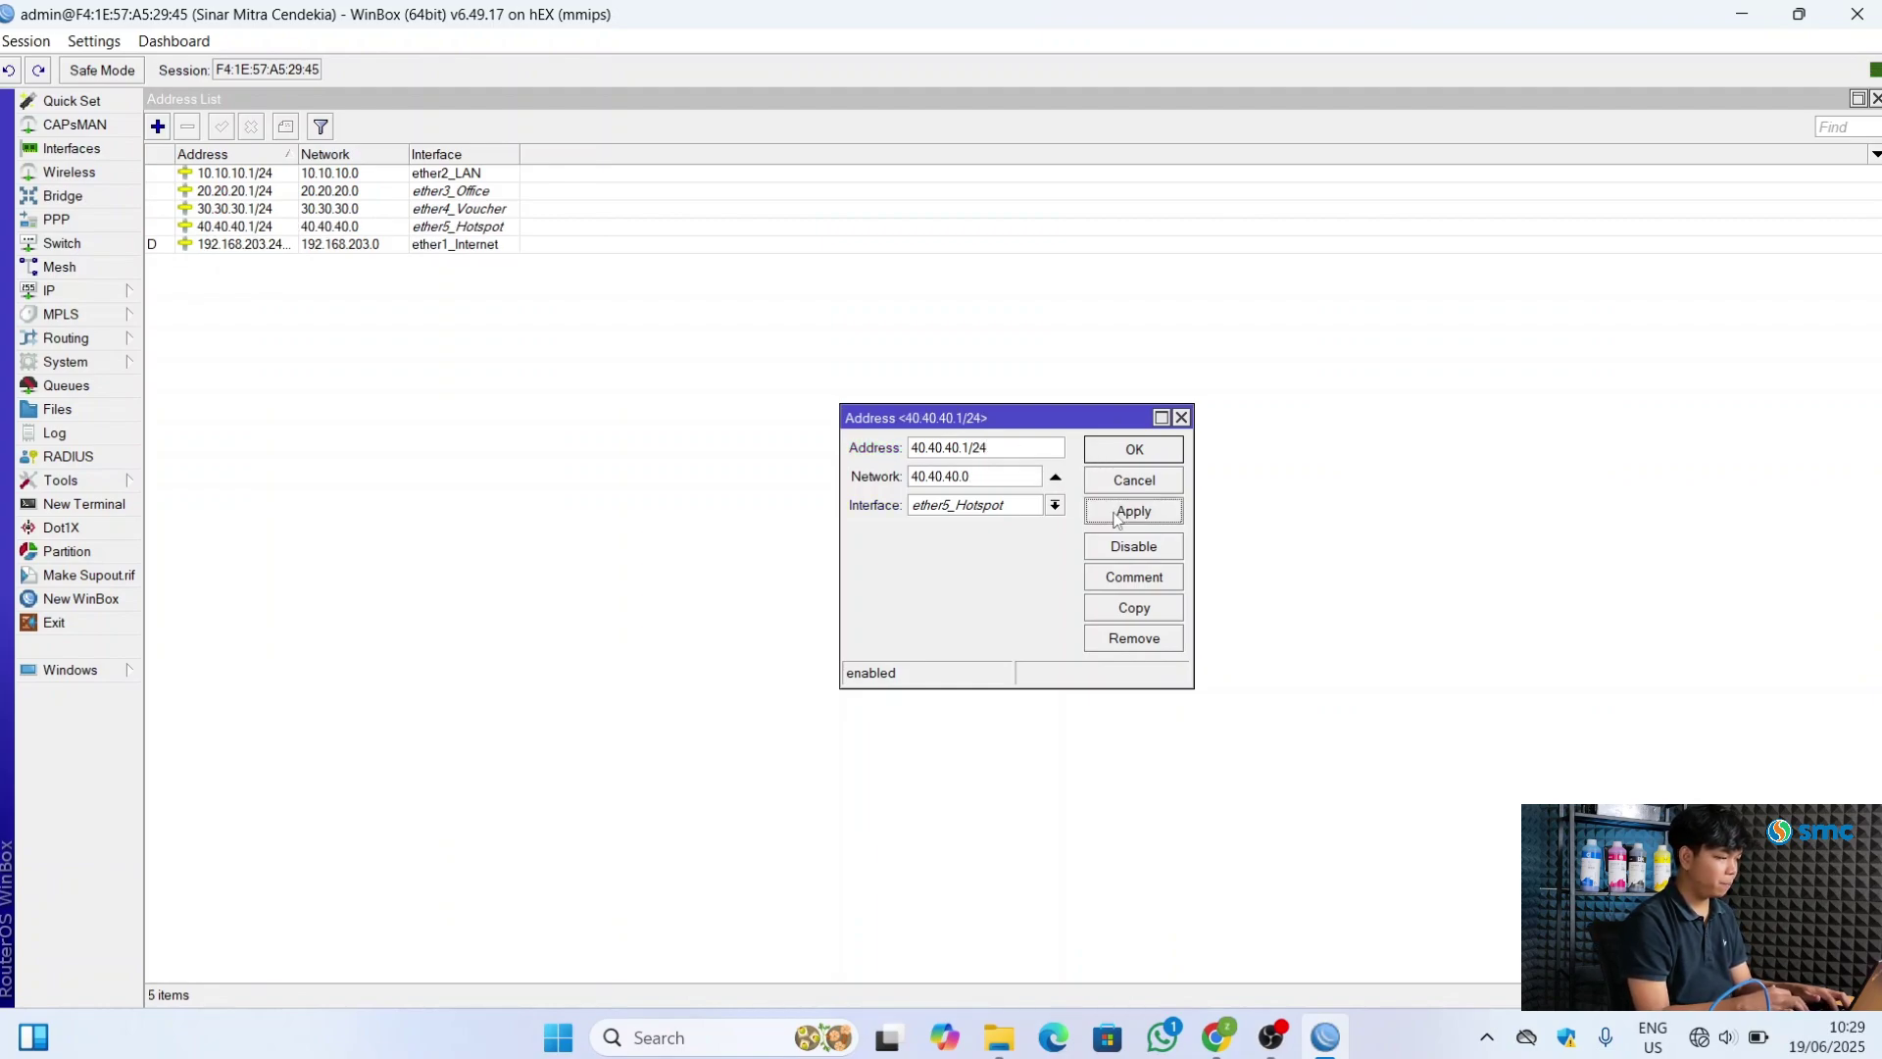
click(1137, 454)
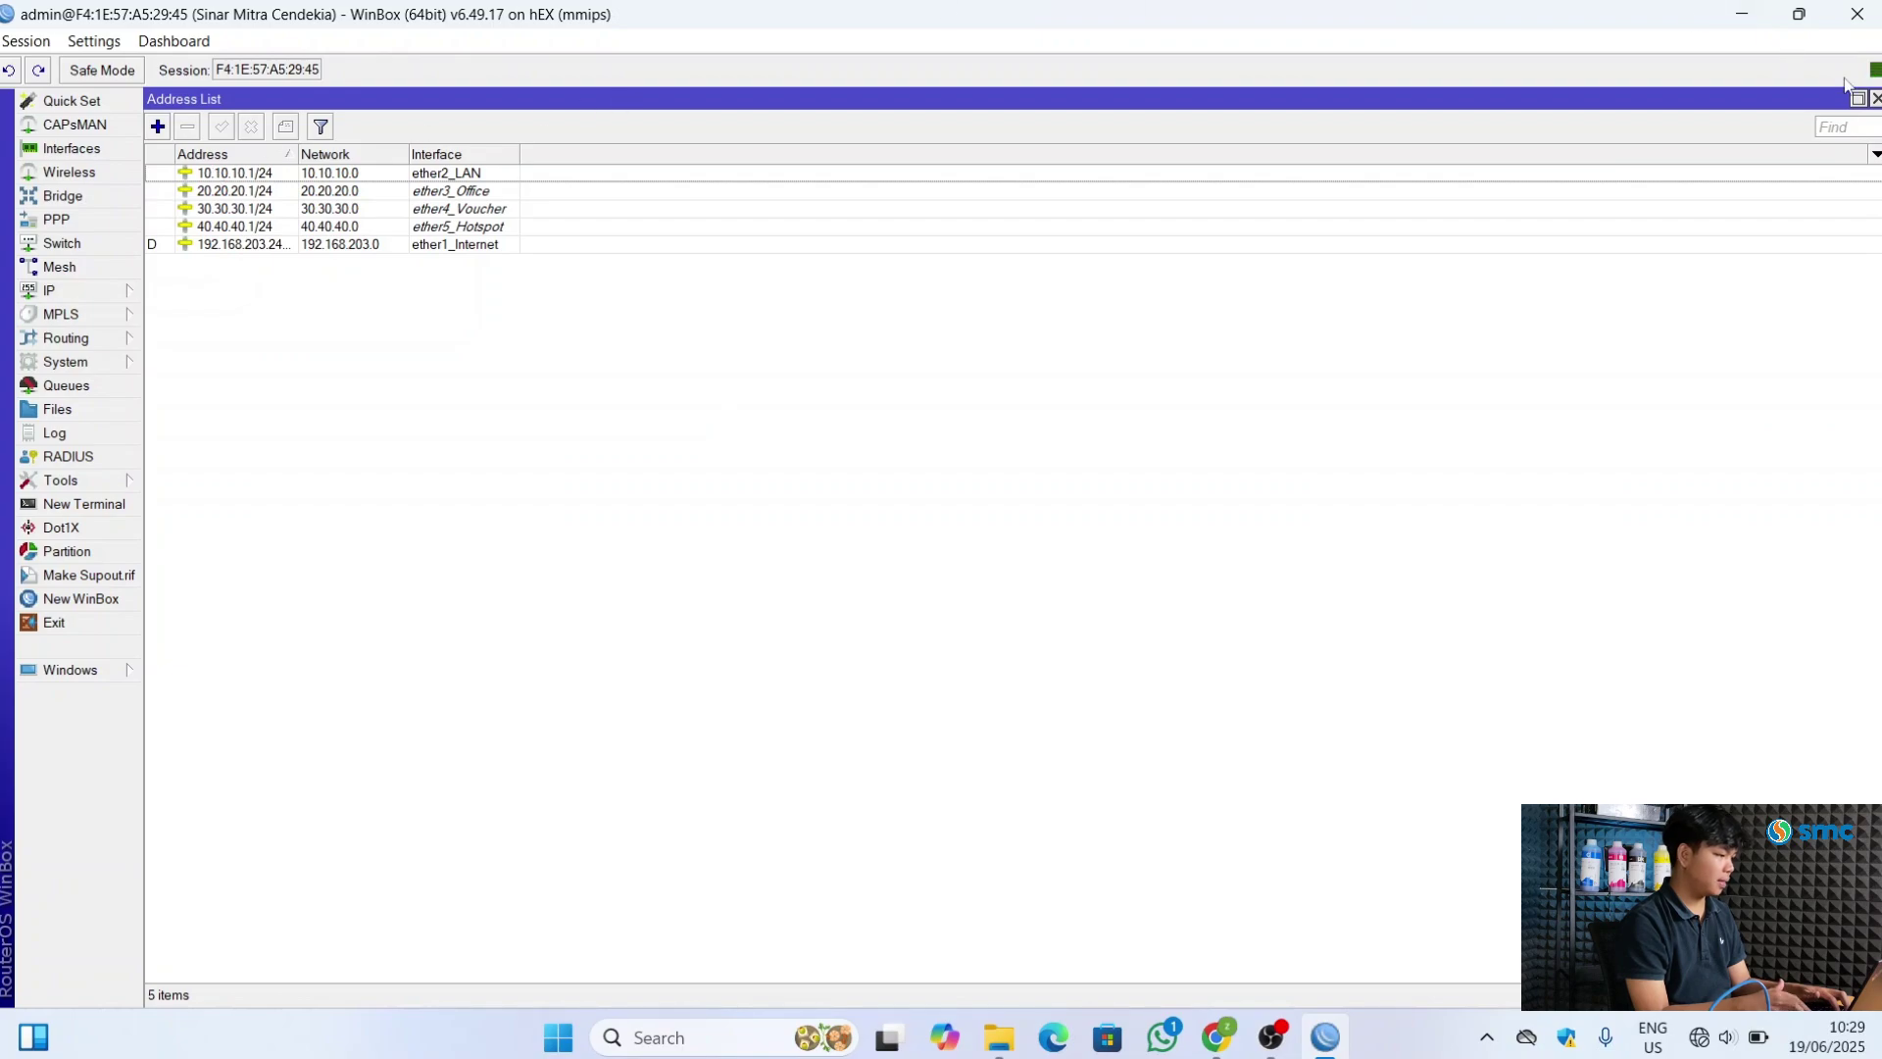
click(1875, 99)
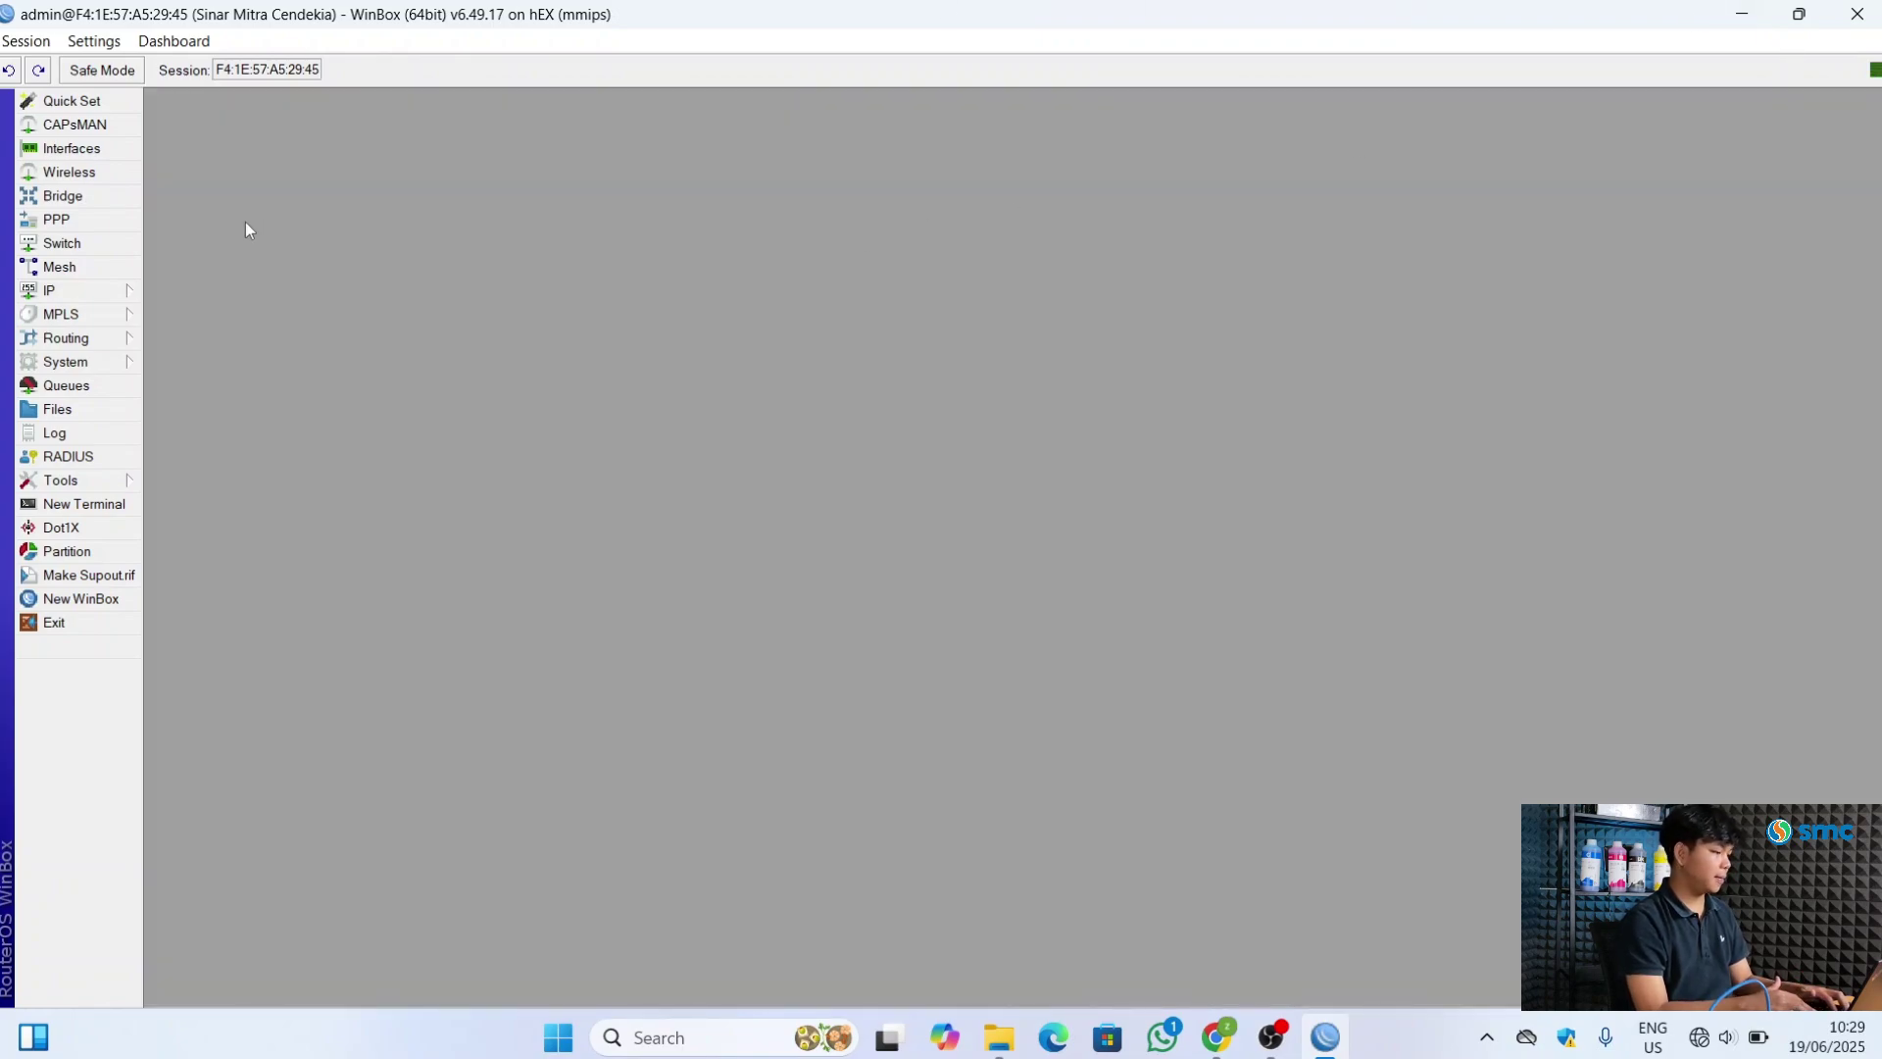
click(135, 292)
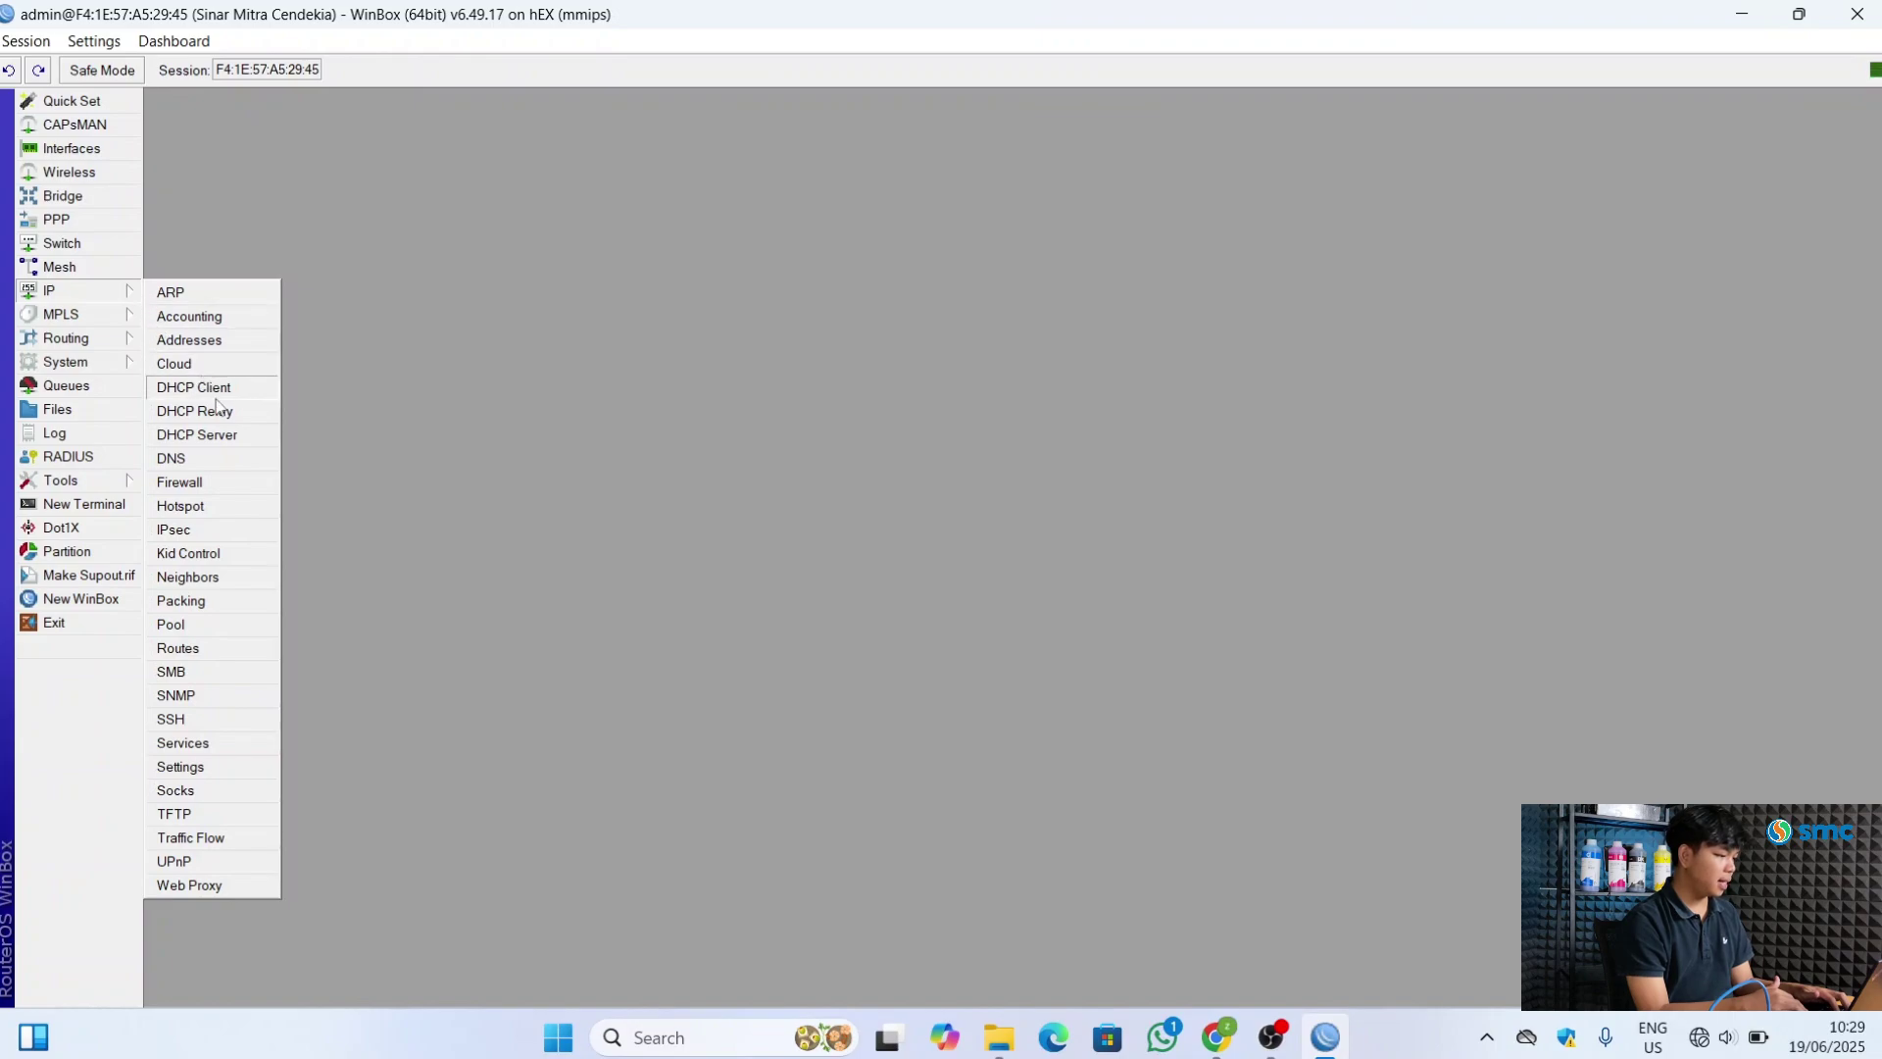
Run DHCP Setup on ether2_LAN, accepting 10.10.10.0/24, range 10.10.10.2–10.10.10.254 and ten-minute lease
click(196, 436)
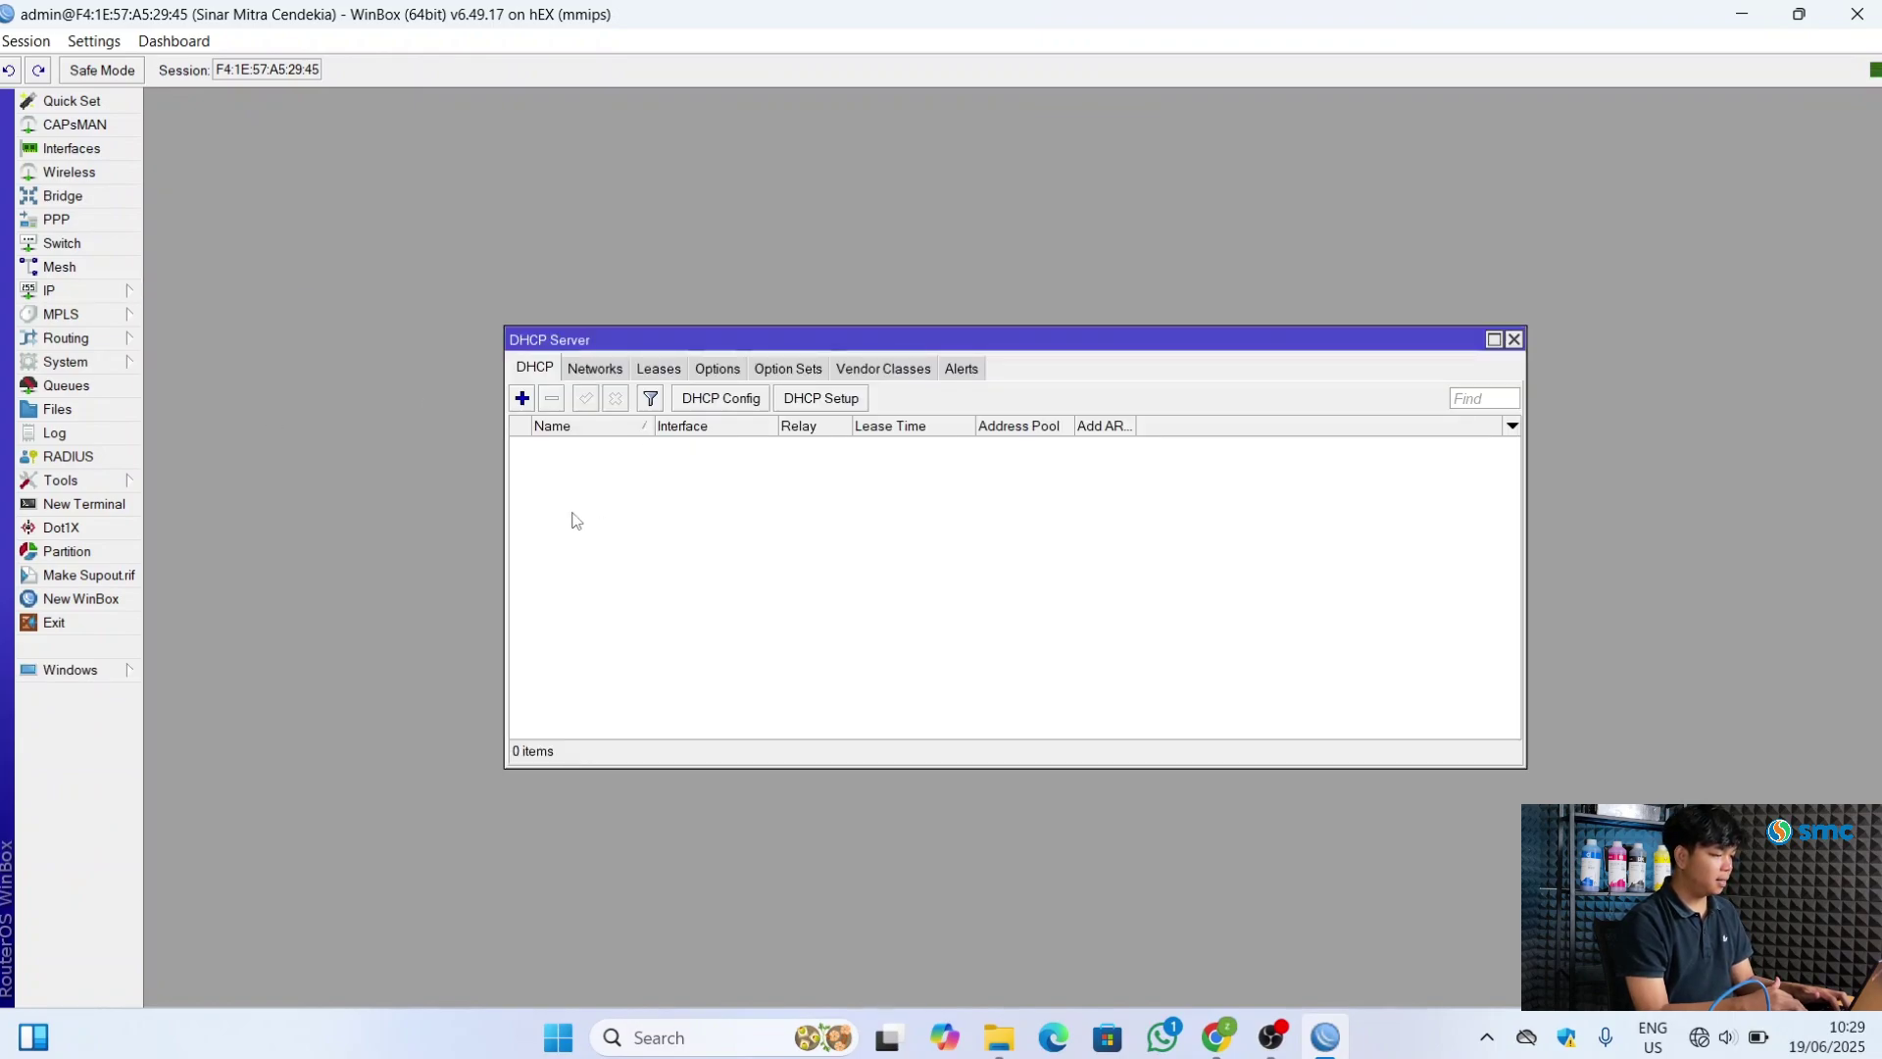
click(821, 398)
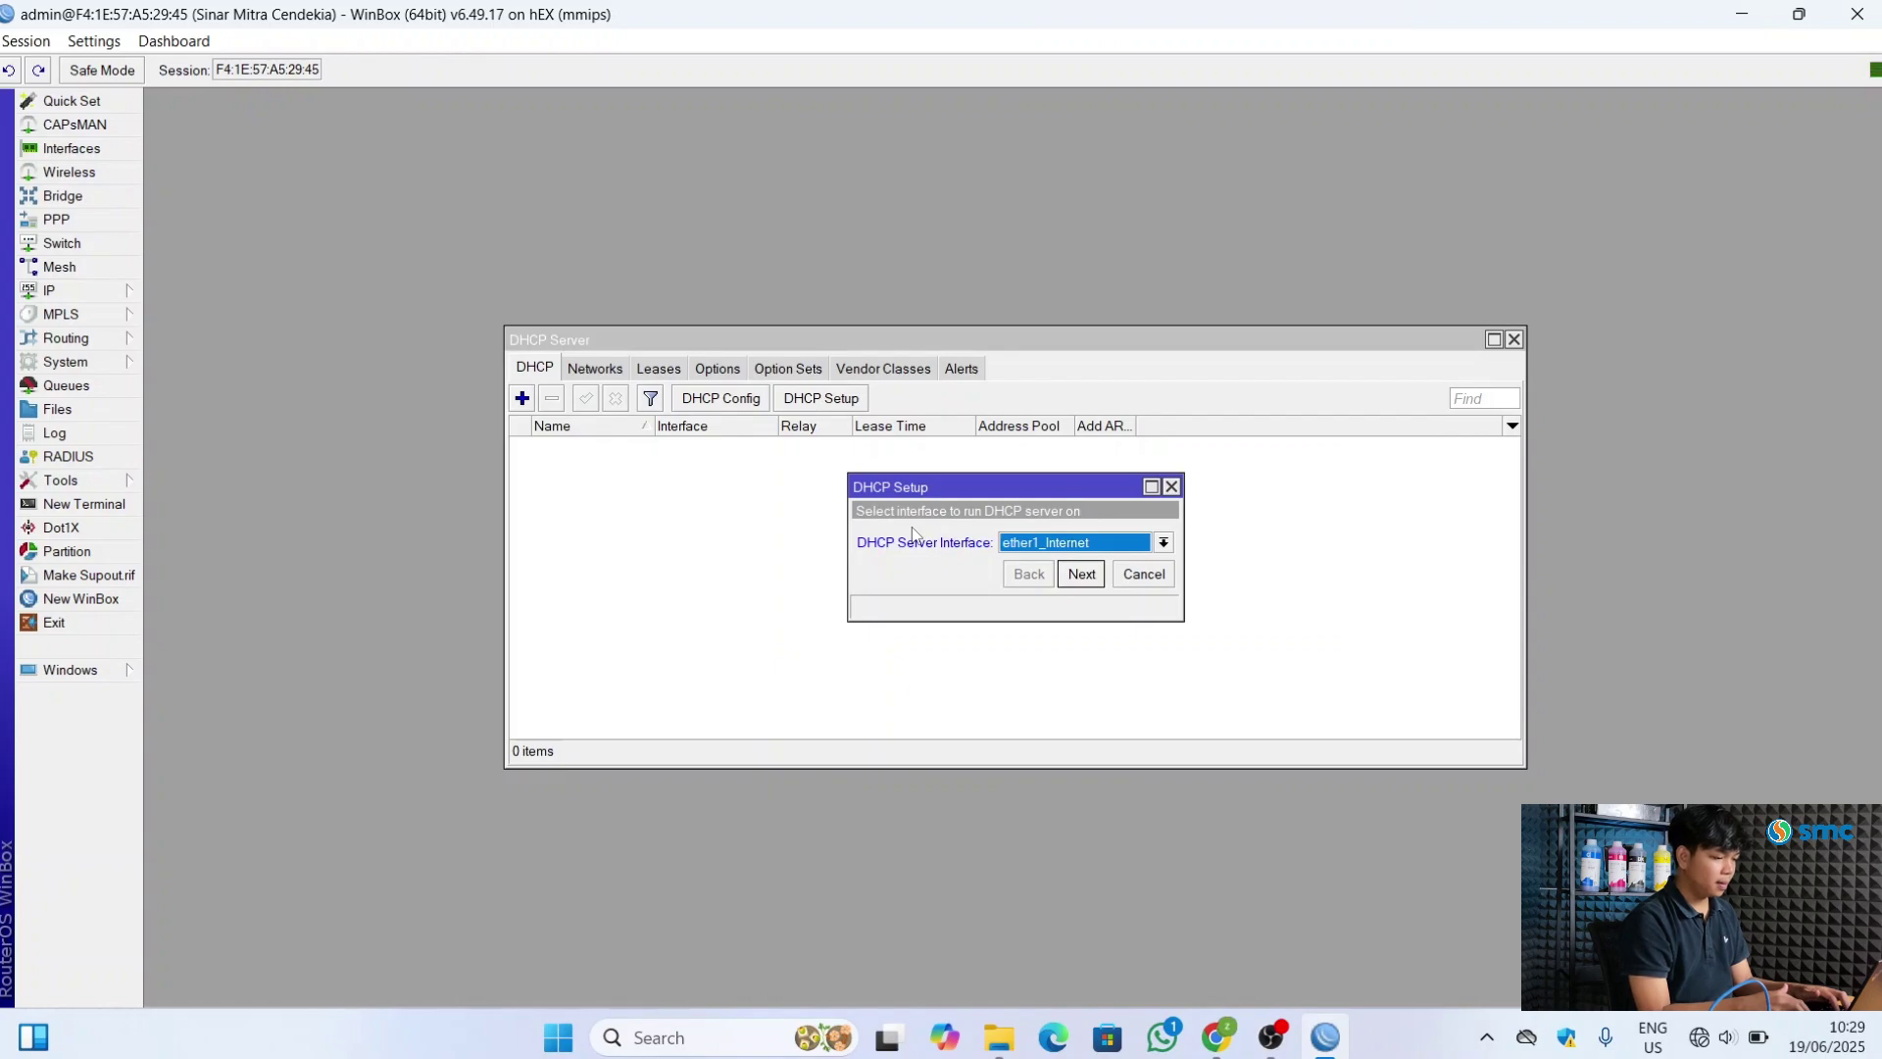
click(1163, 545)
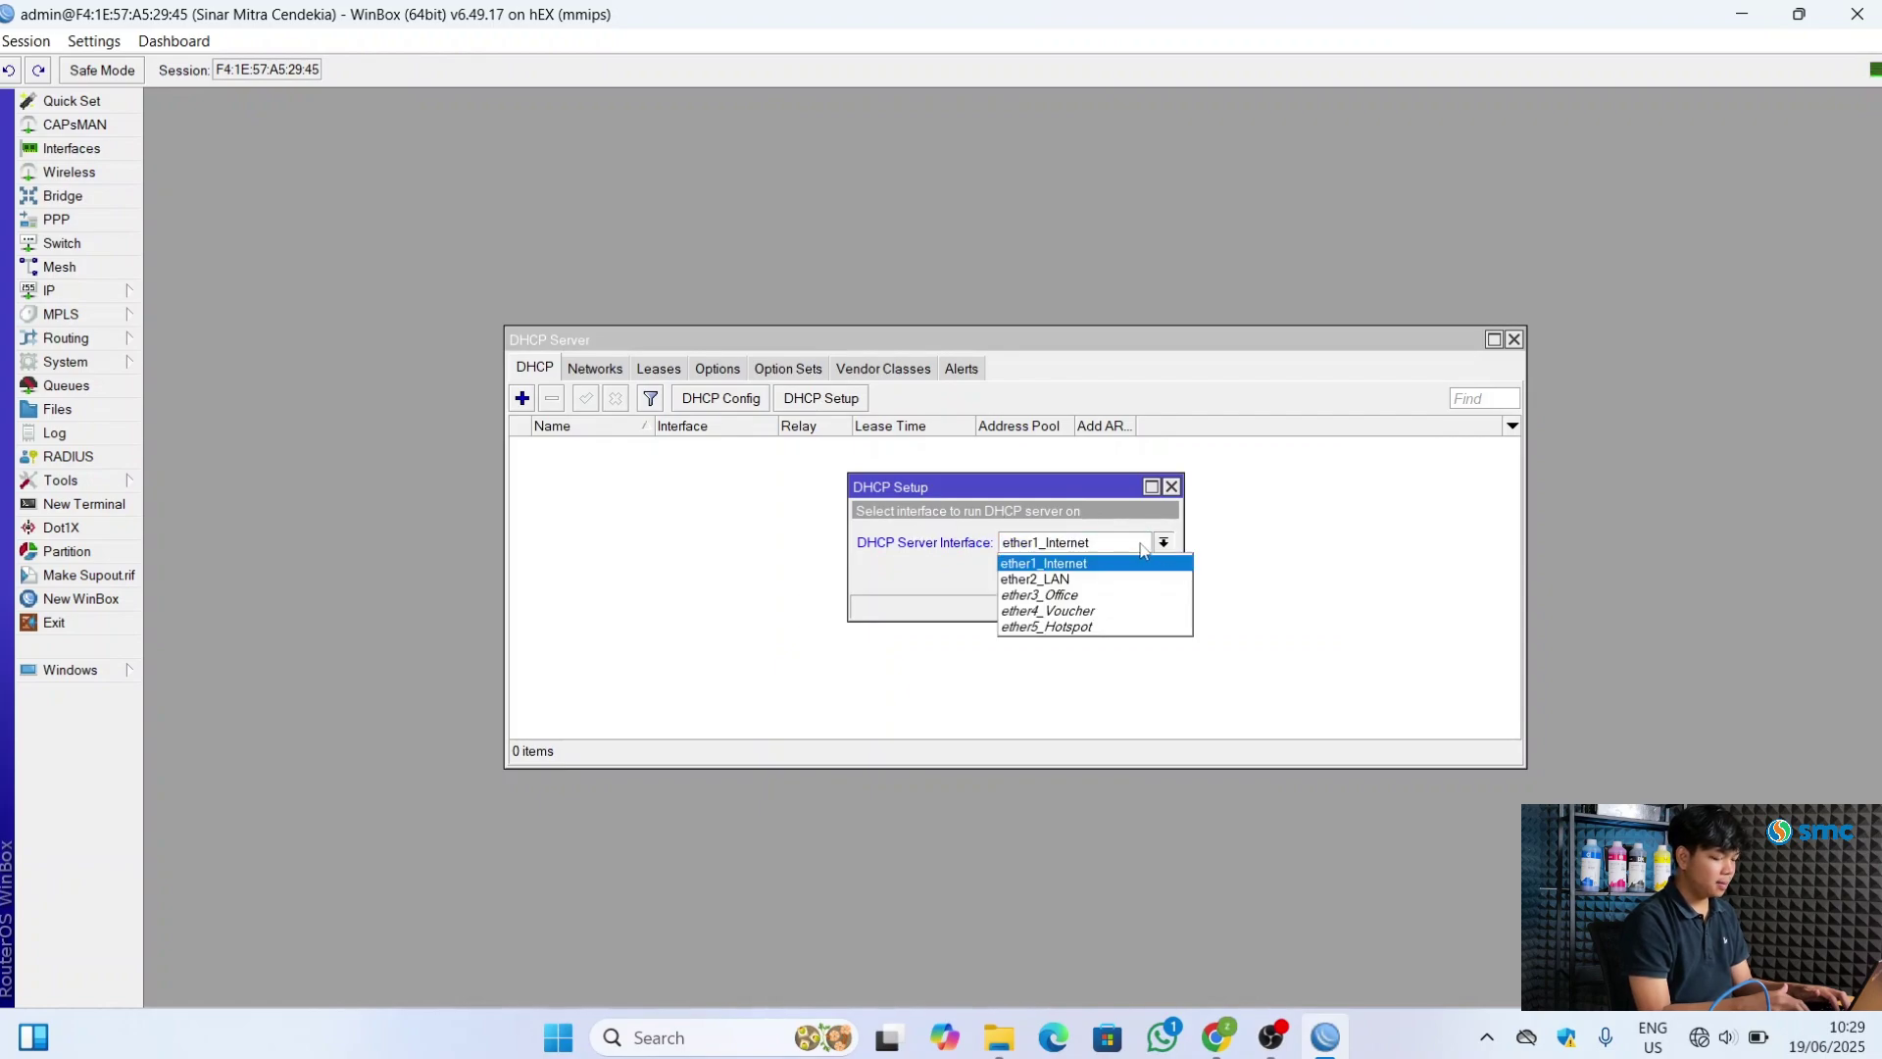
click(1057, 579)
click(1083, 575)
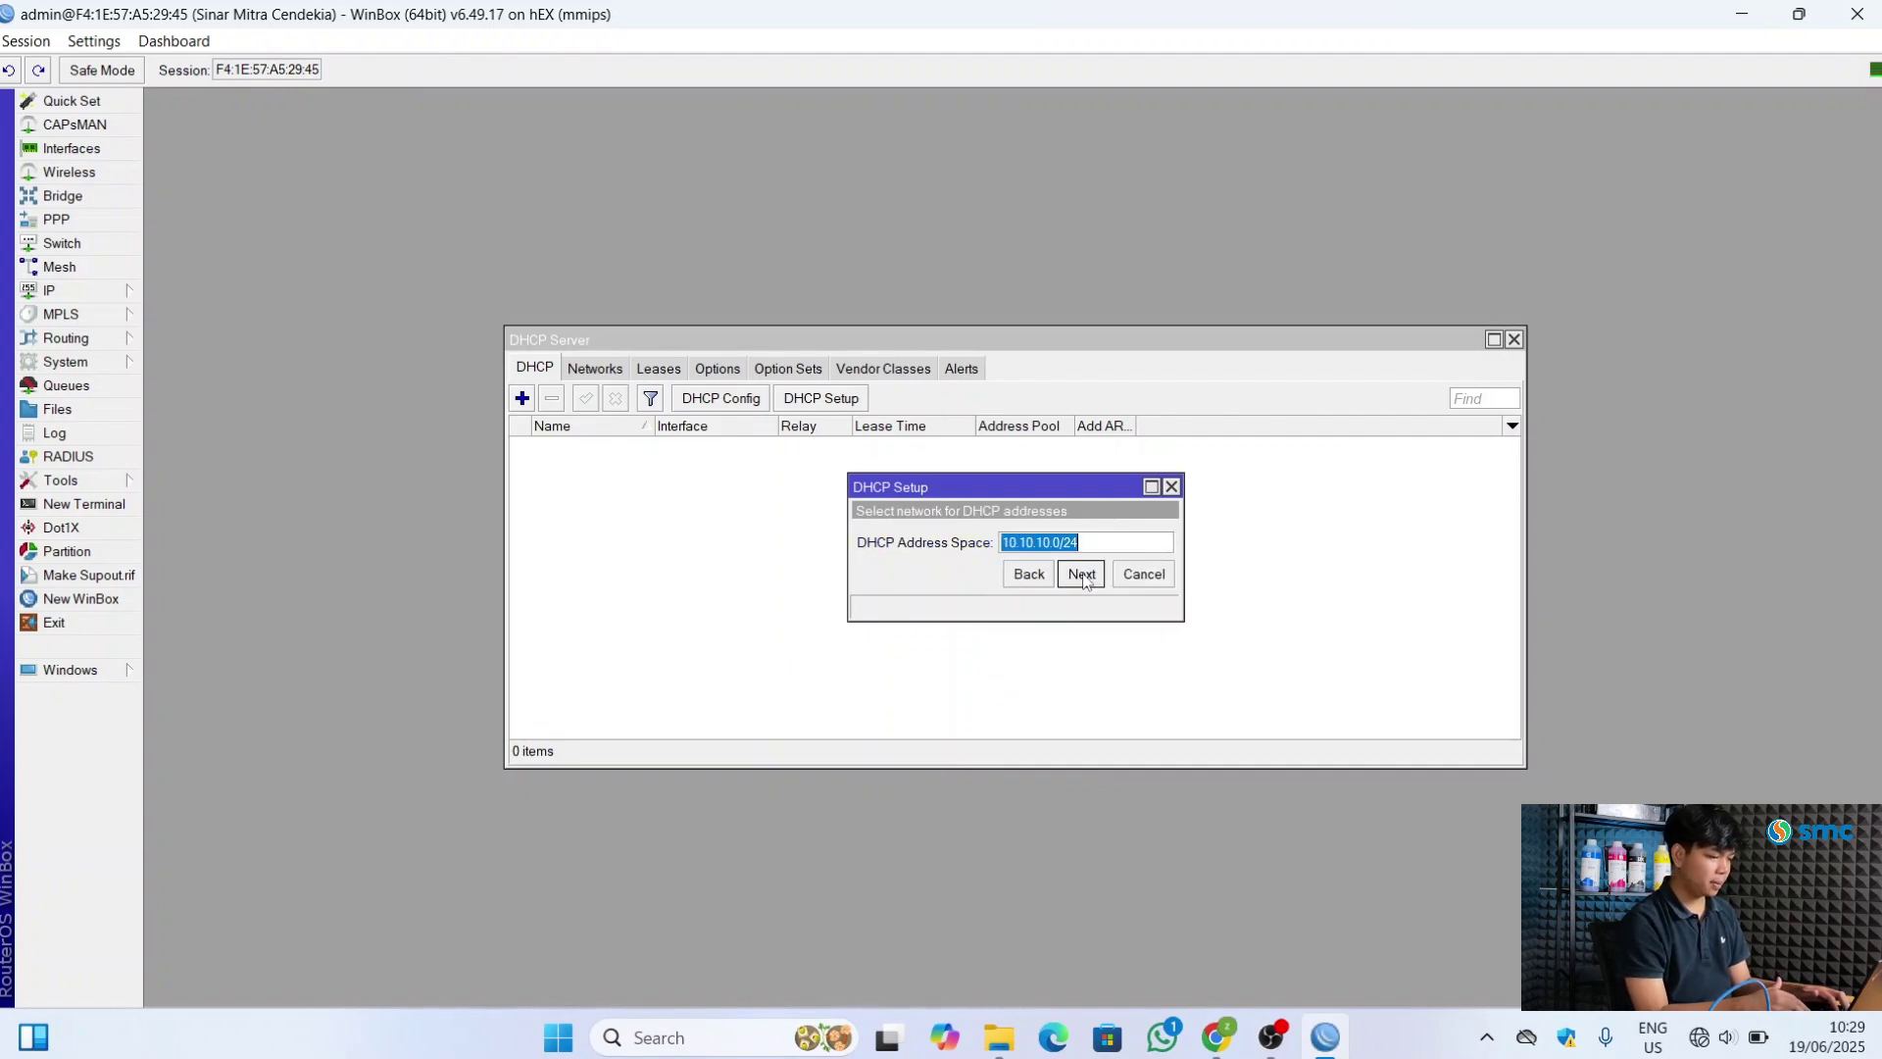
click(1082, 574)
click(1082, 575)
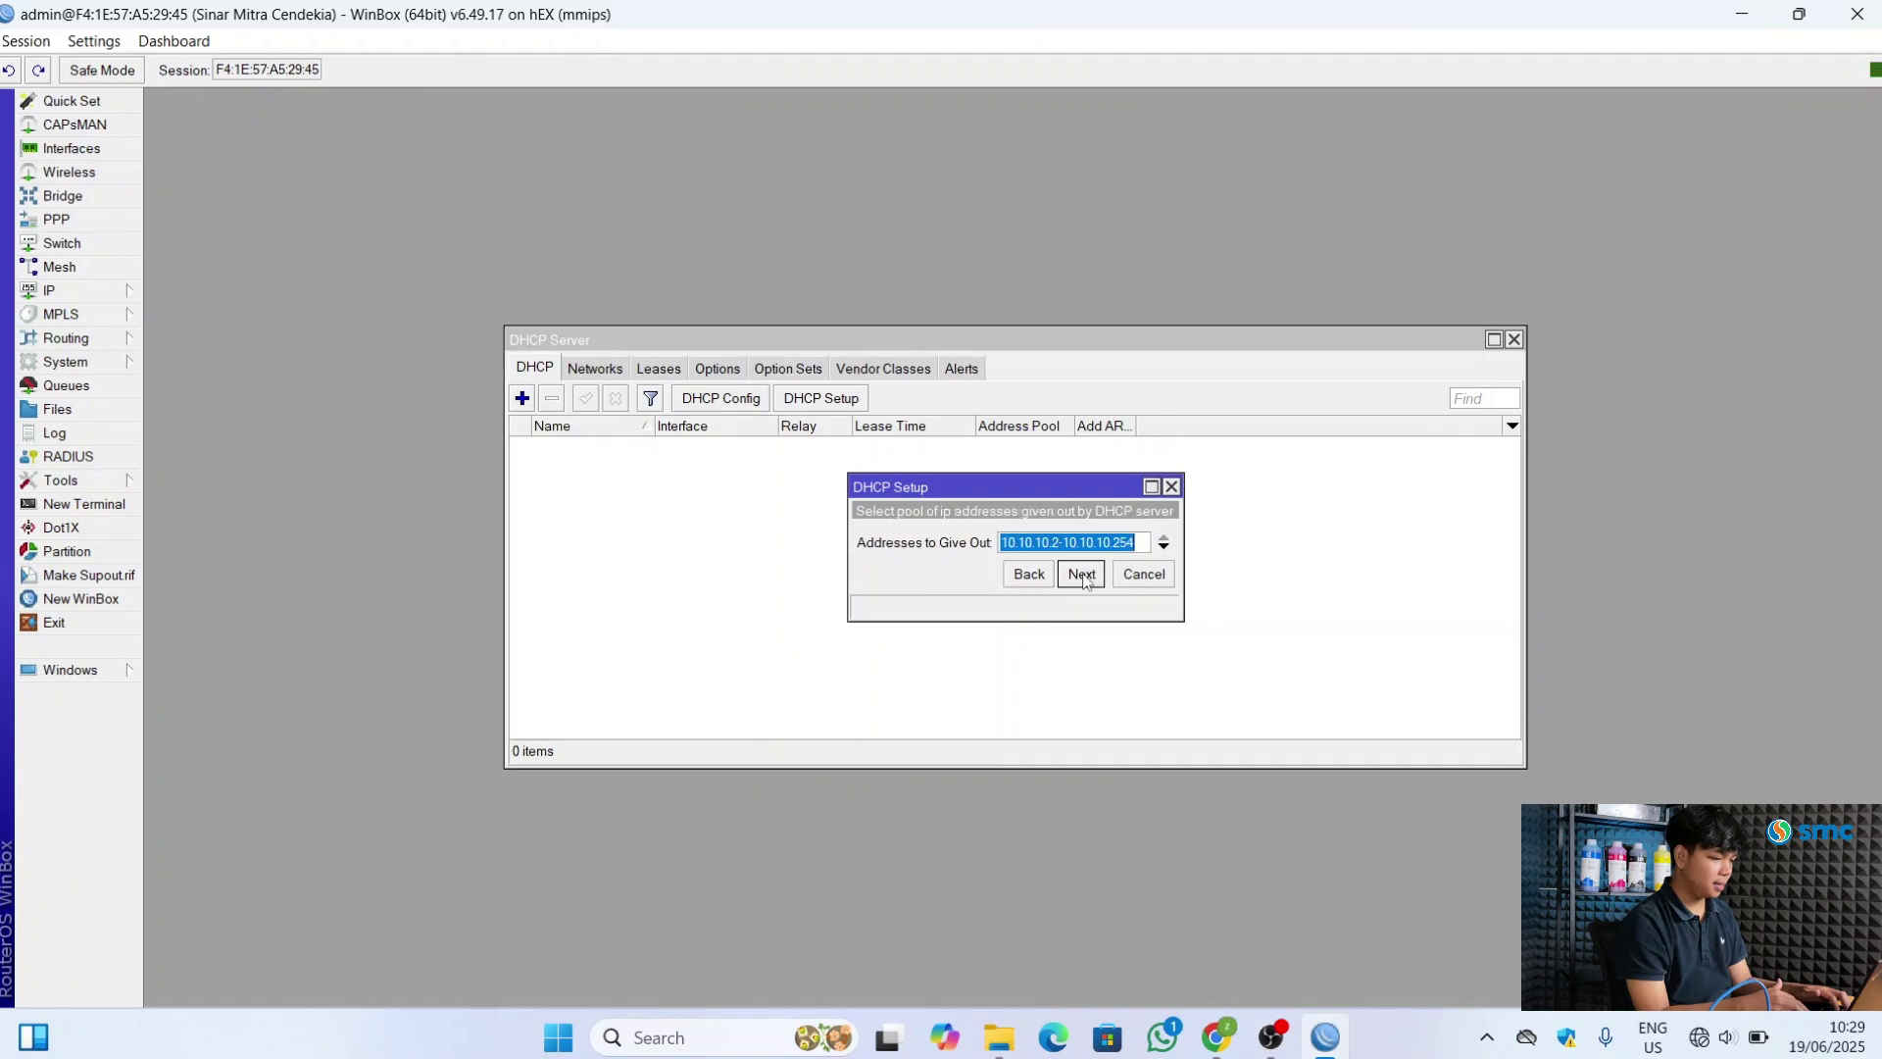
click(1082, 574)
click(1082, 603)
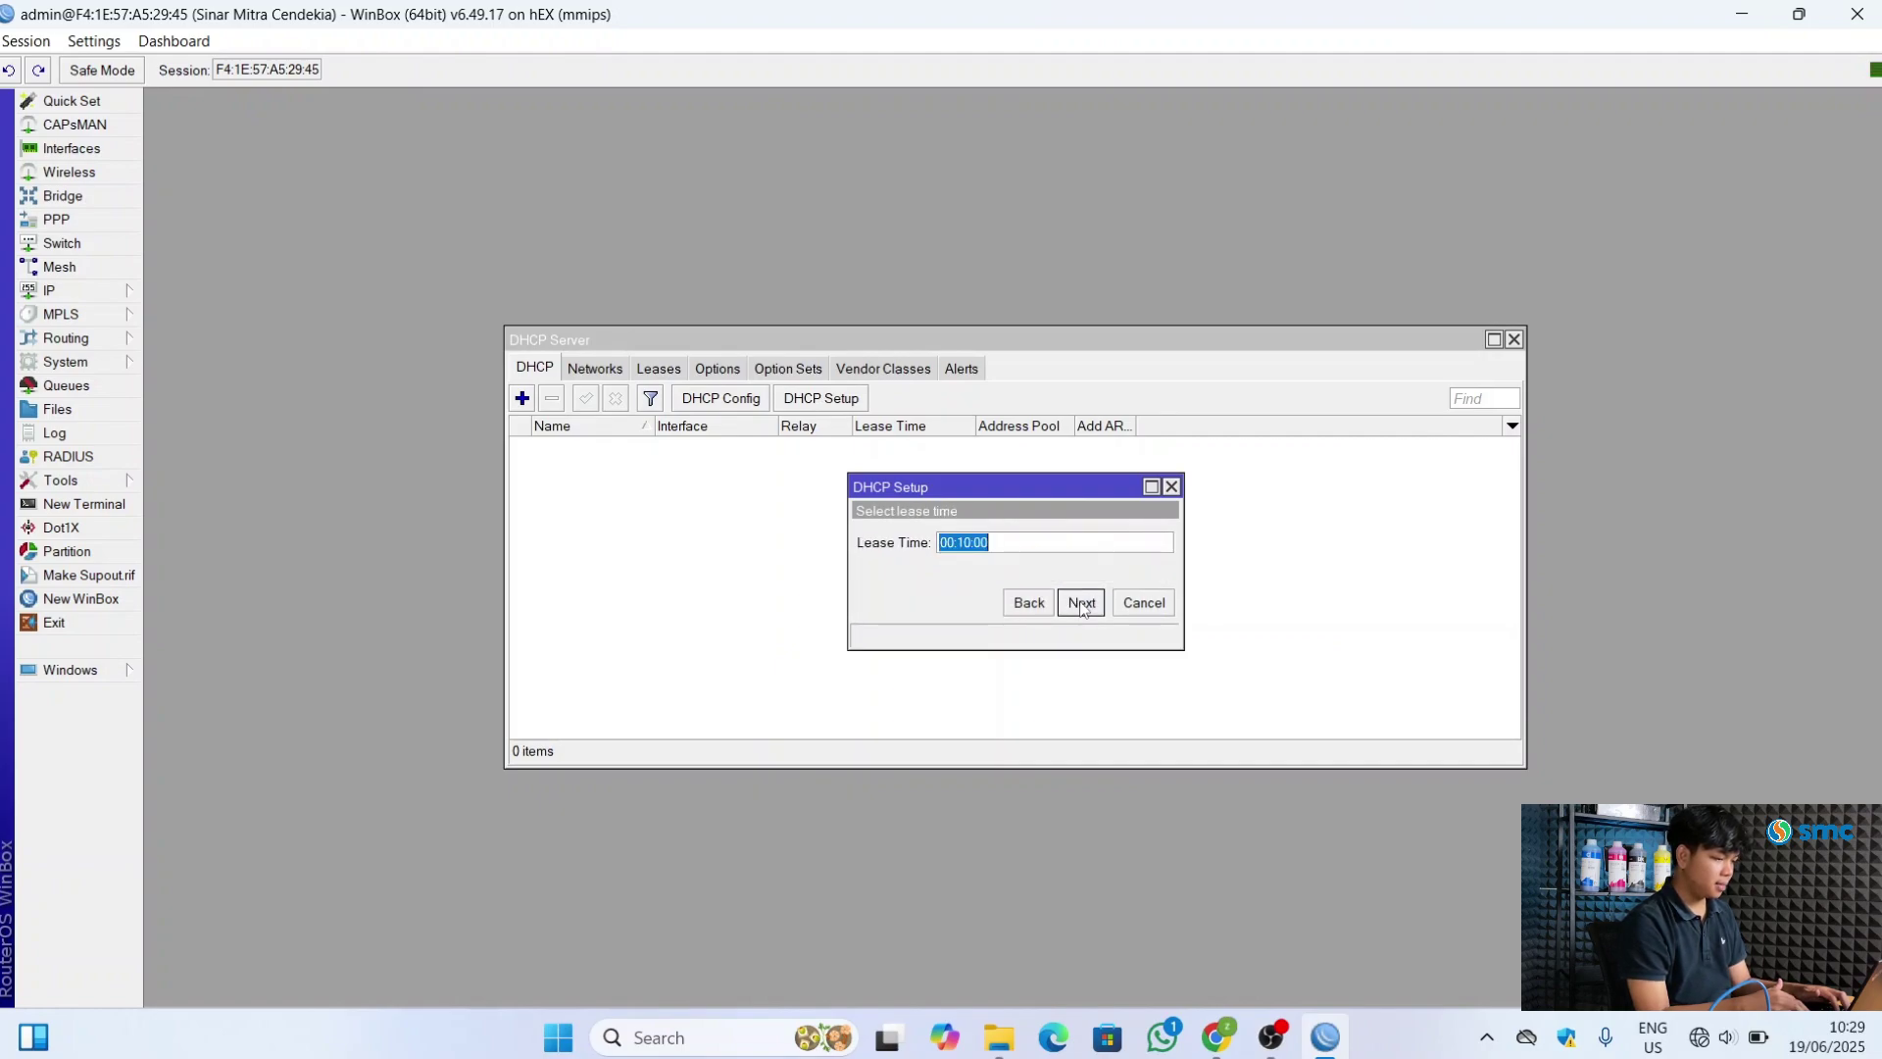
click(1081, 602)
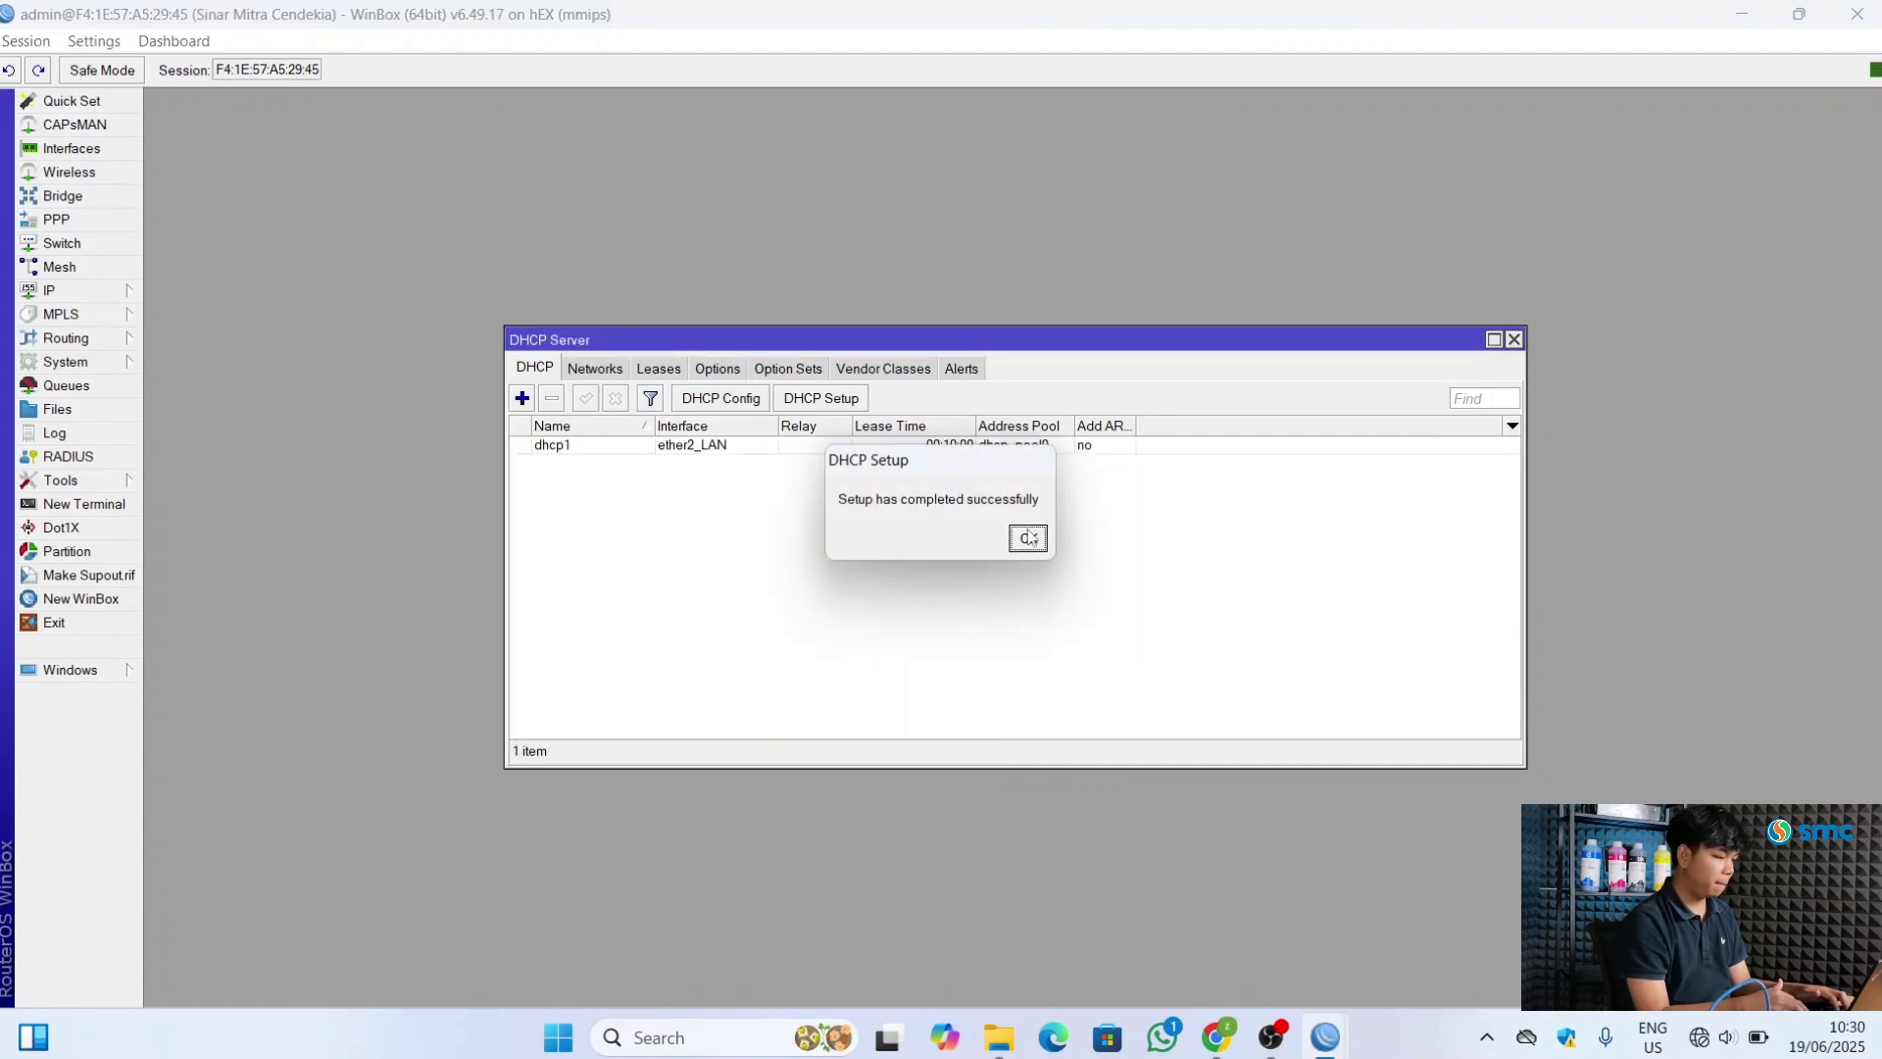
click(1027, 537)
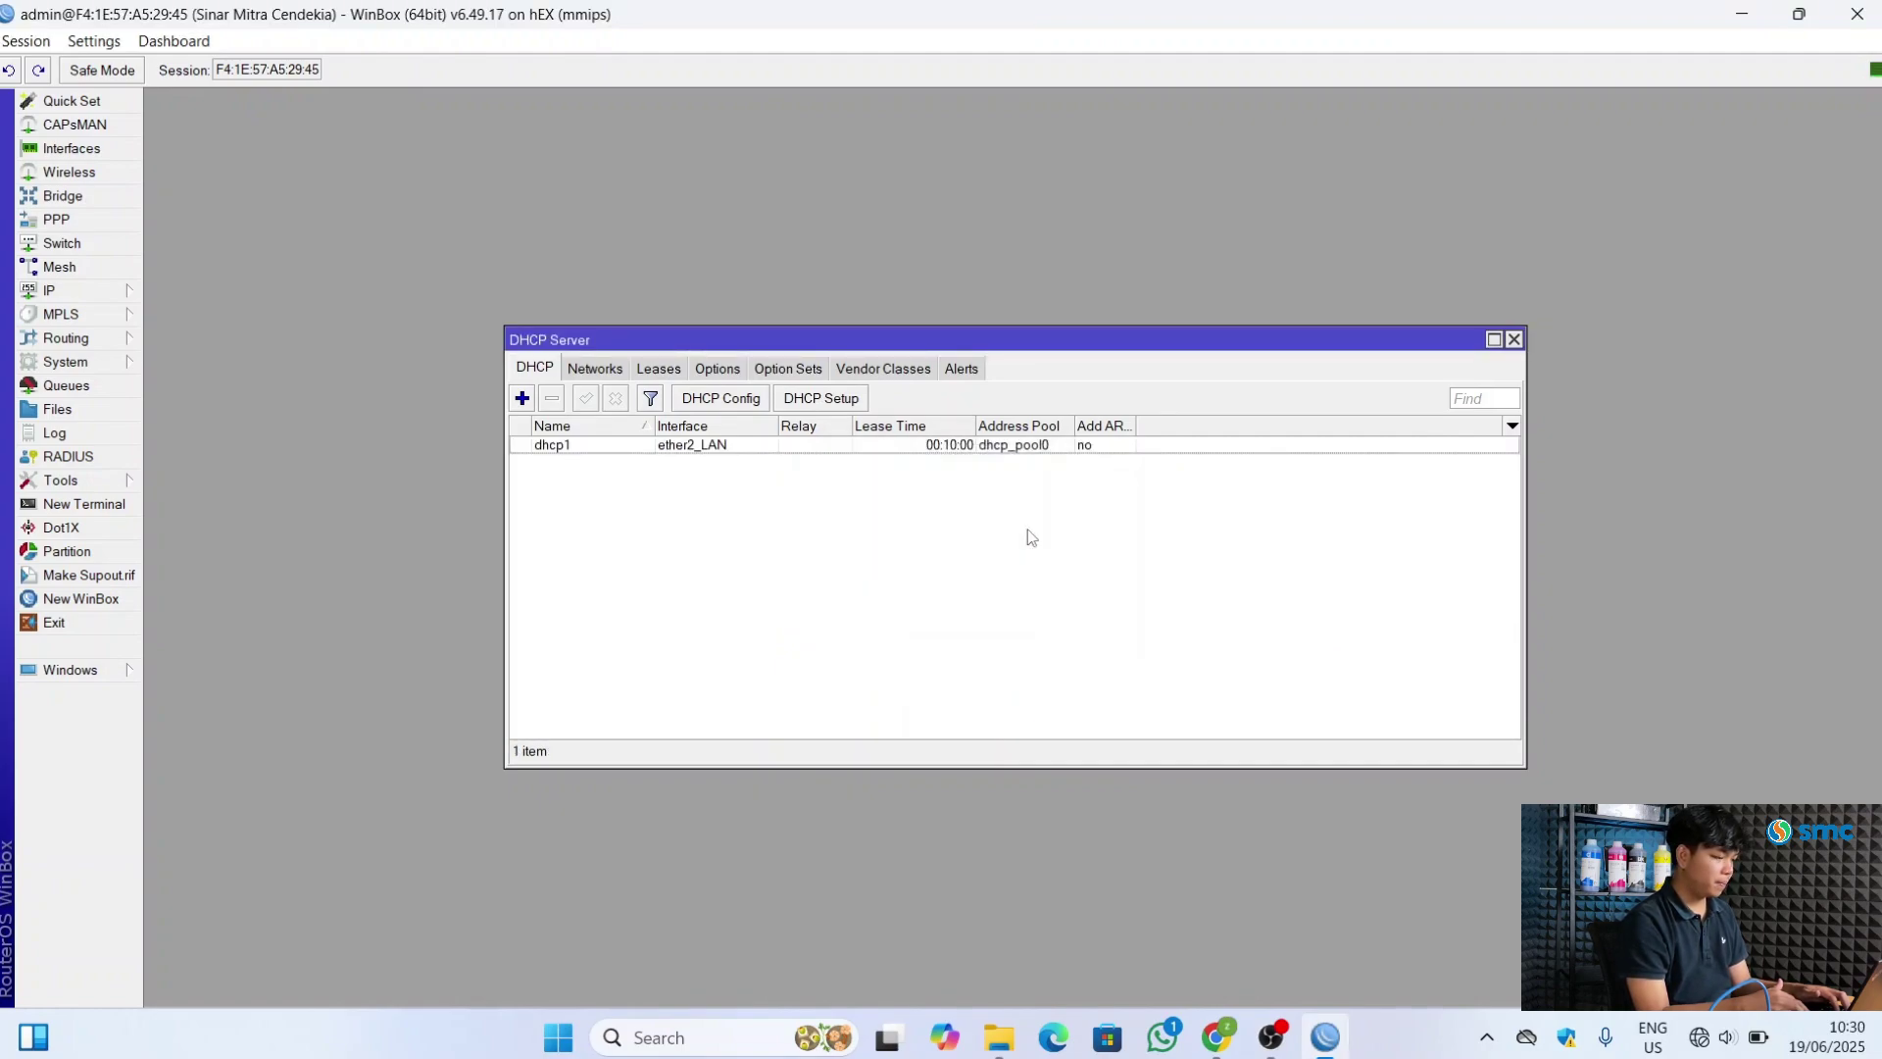
Create a DHCP server on ether3_Office with the suggested network, DNS 8.8.8.8/8.8.4.4 and lease
click(836, 407)
click(1162, 544)
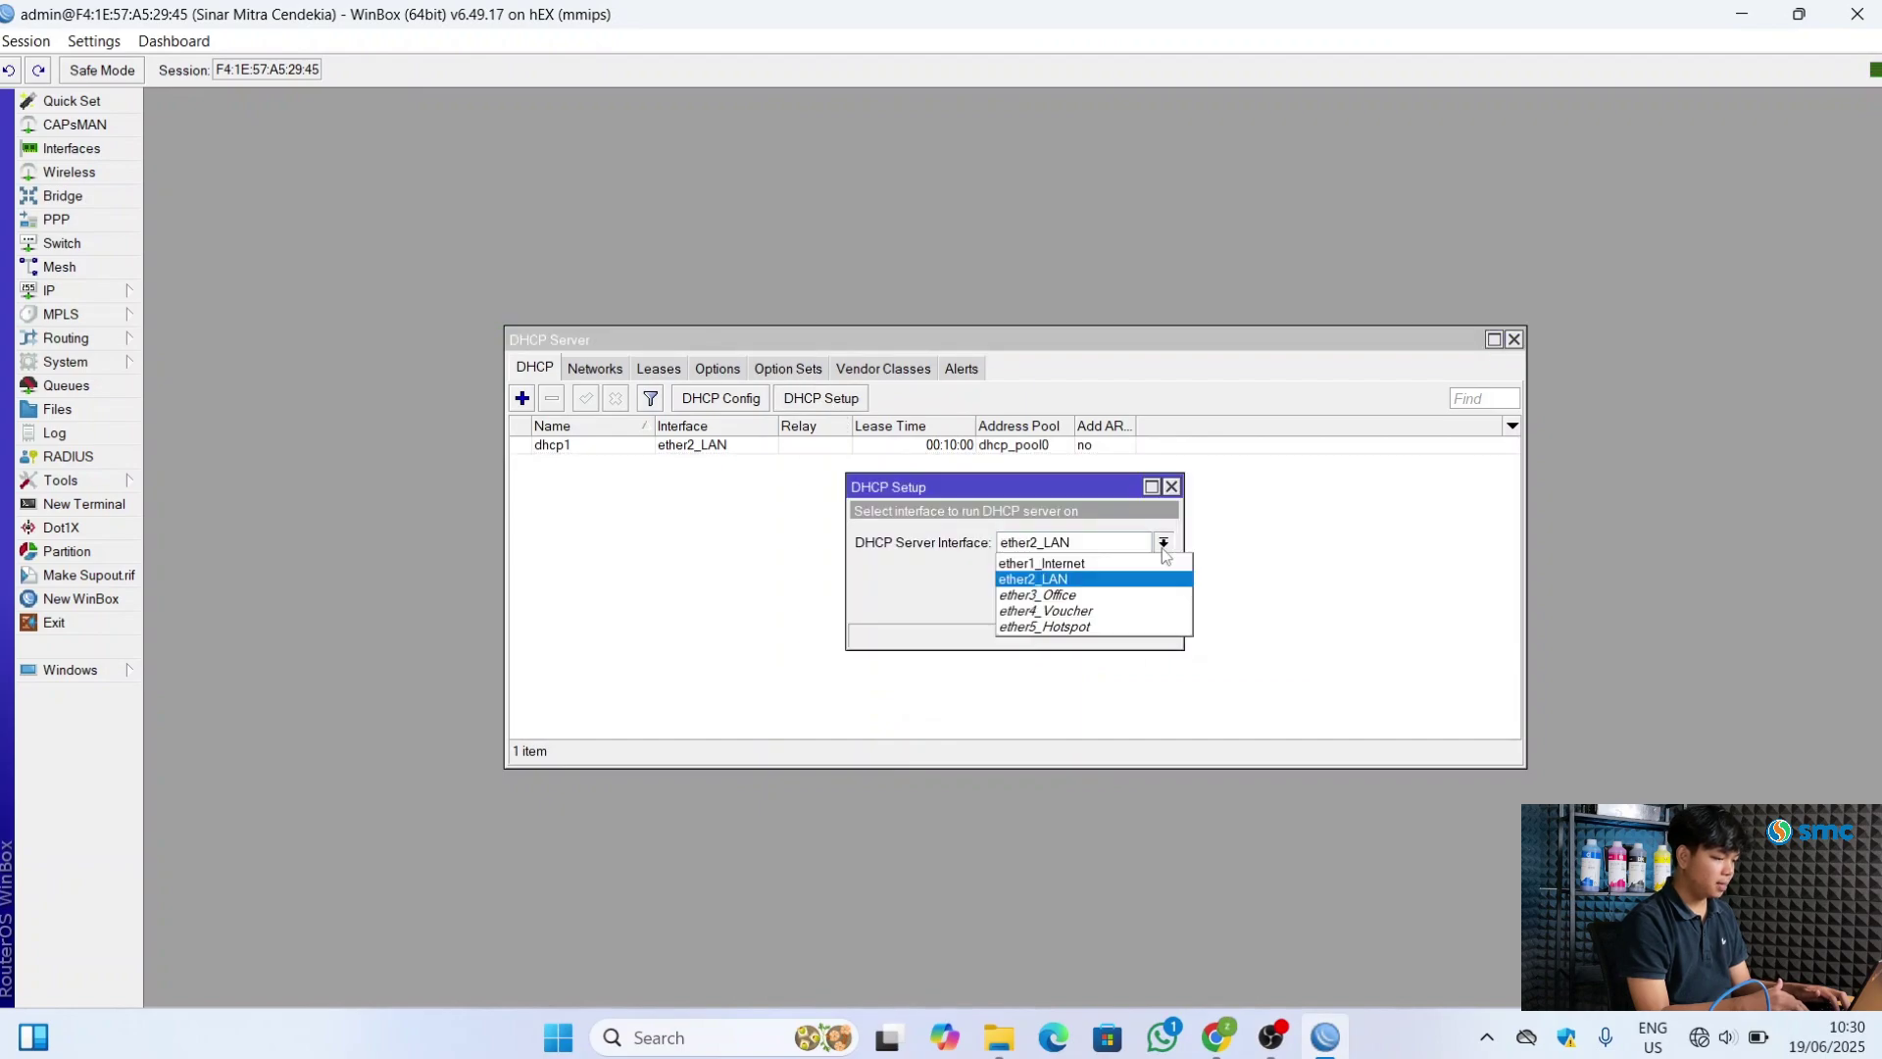
click(1112, 595)
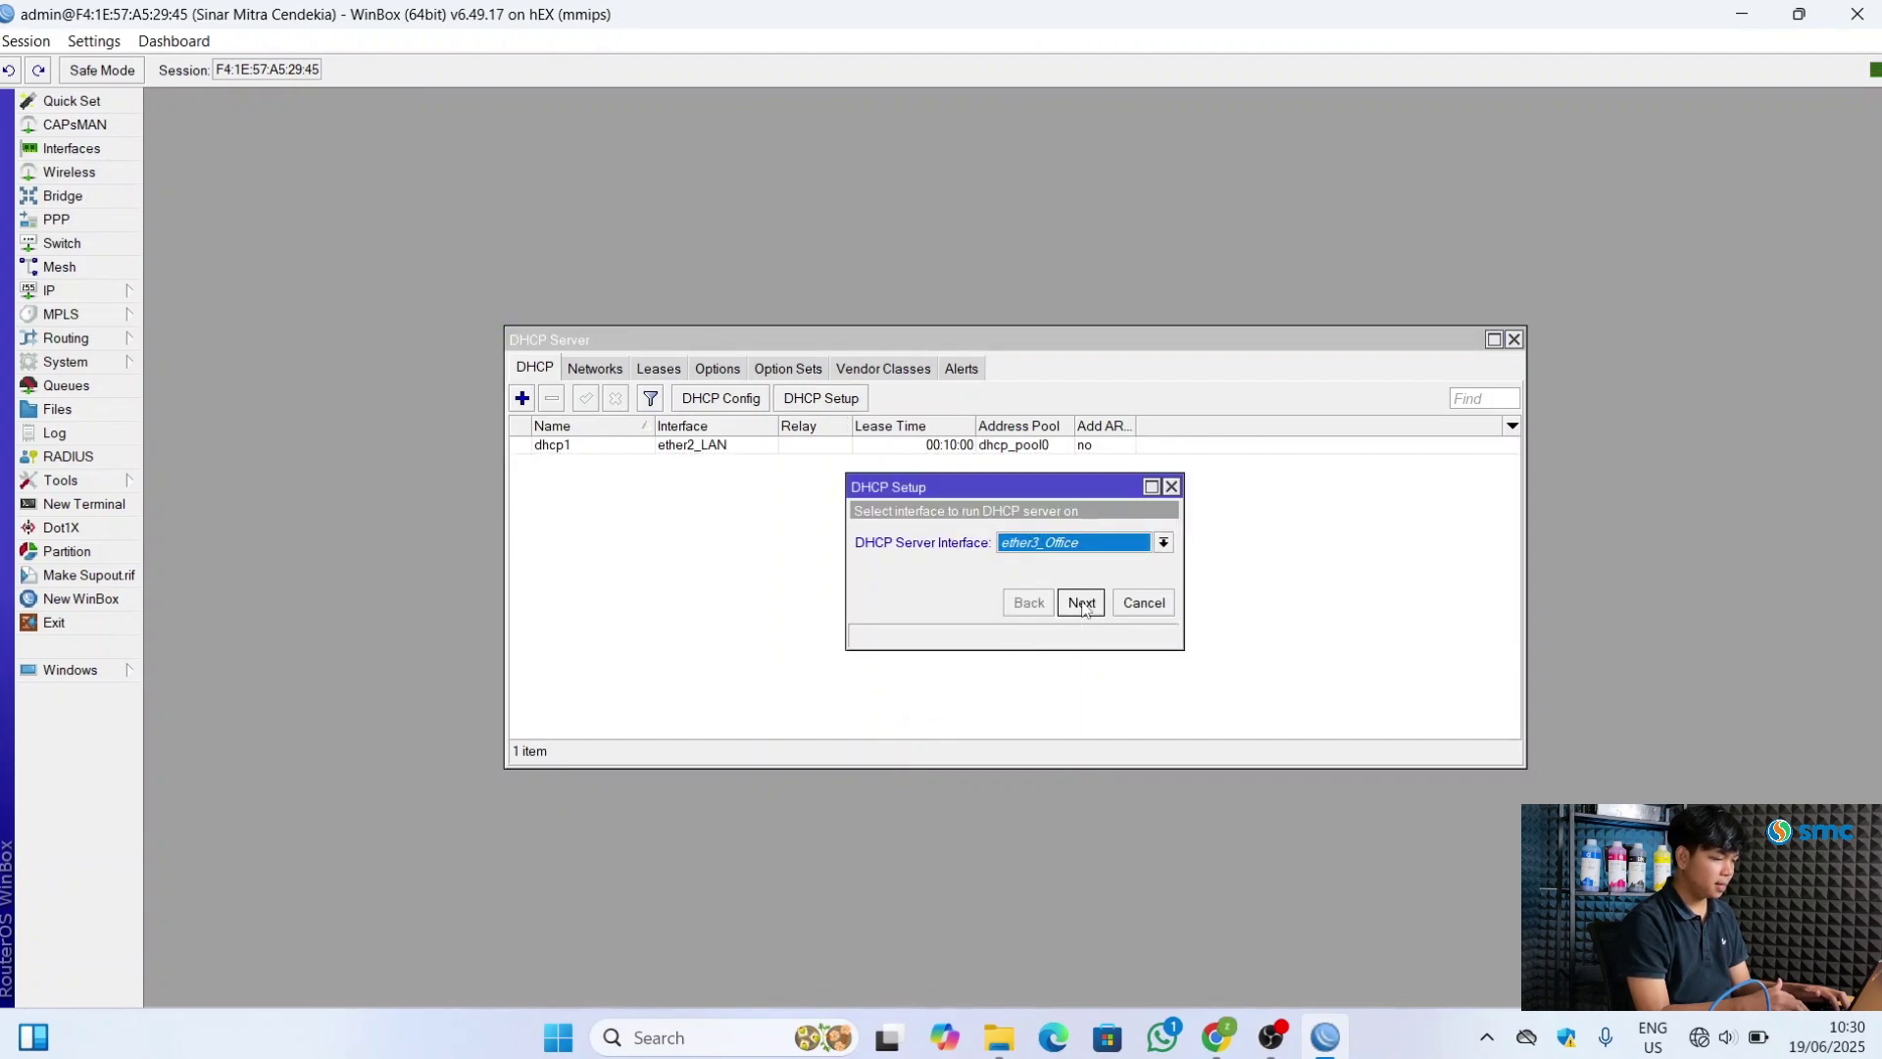
click(1081, 602)
click(1081, 602)
click(1081, 602)
click(1081, 602)
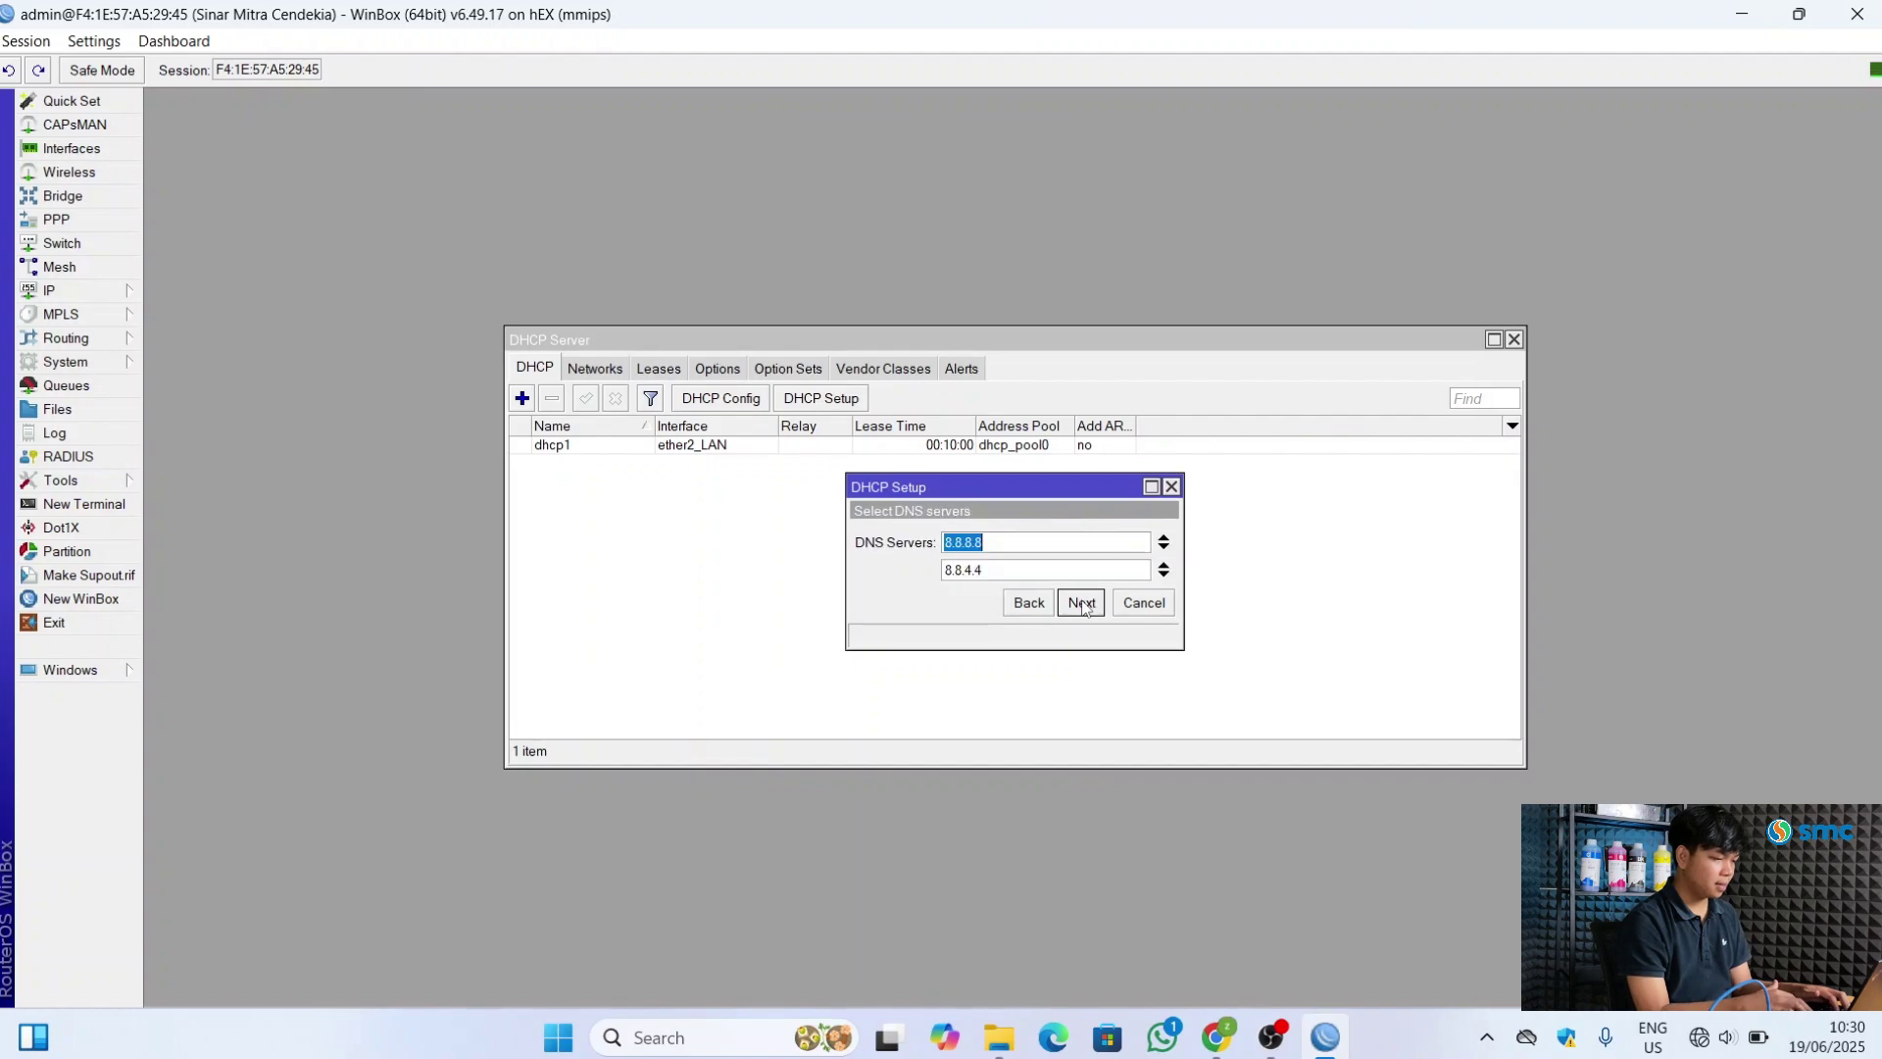
click(1081, 602)
click(1081, 602)
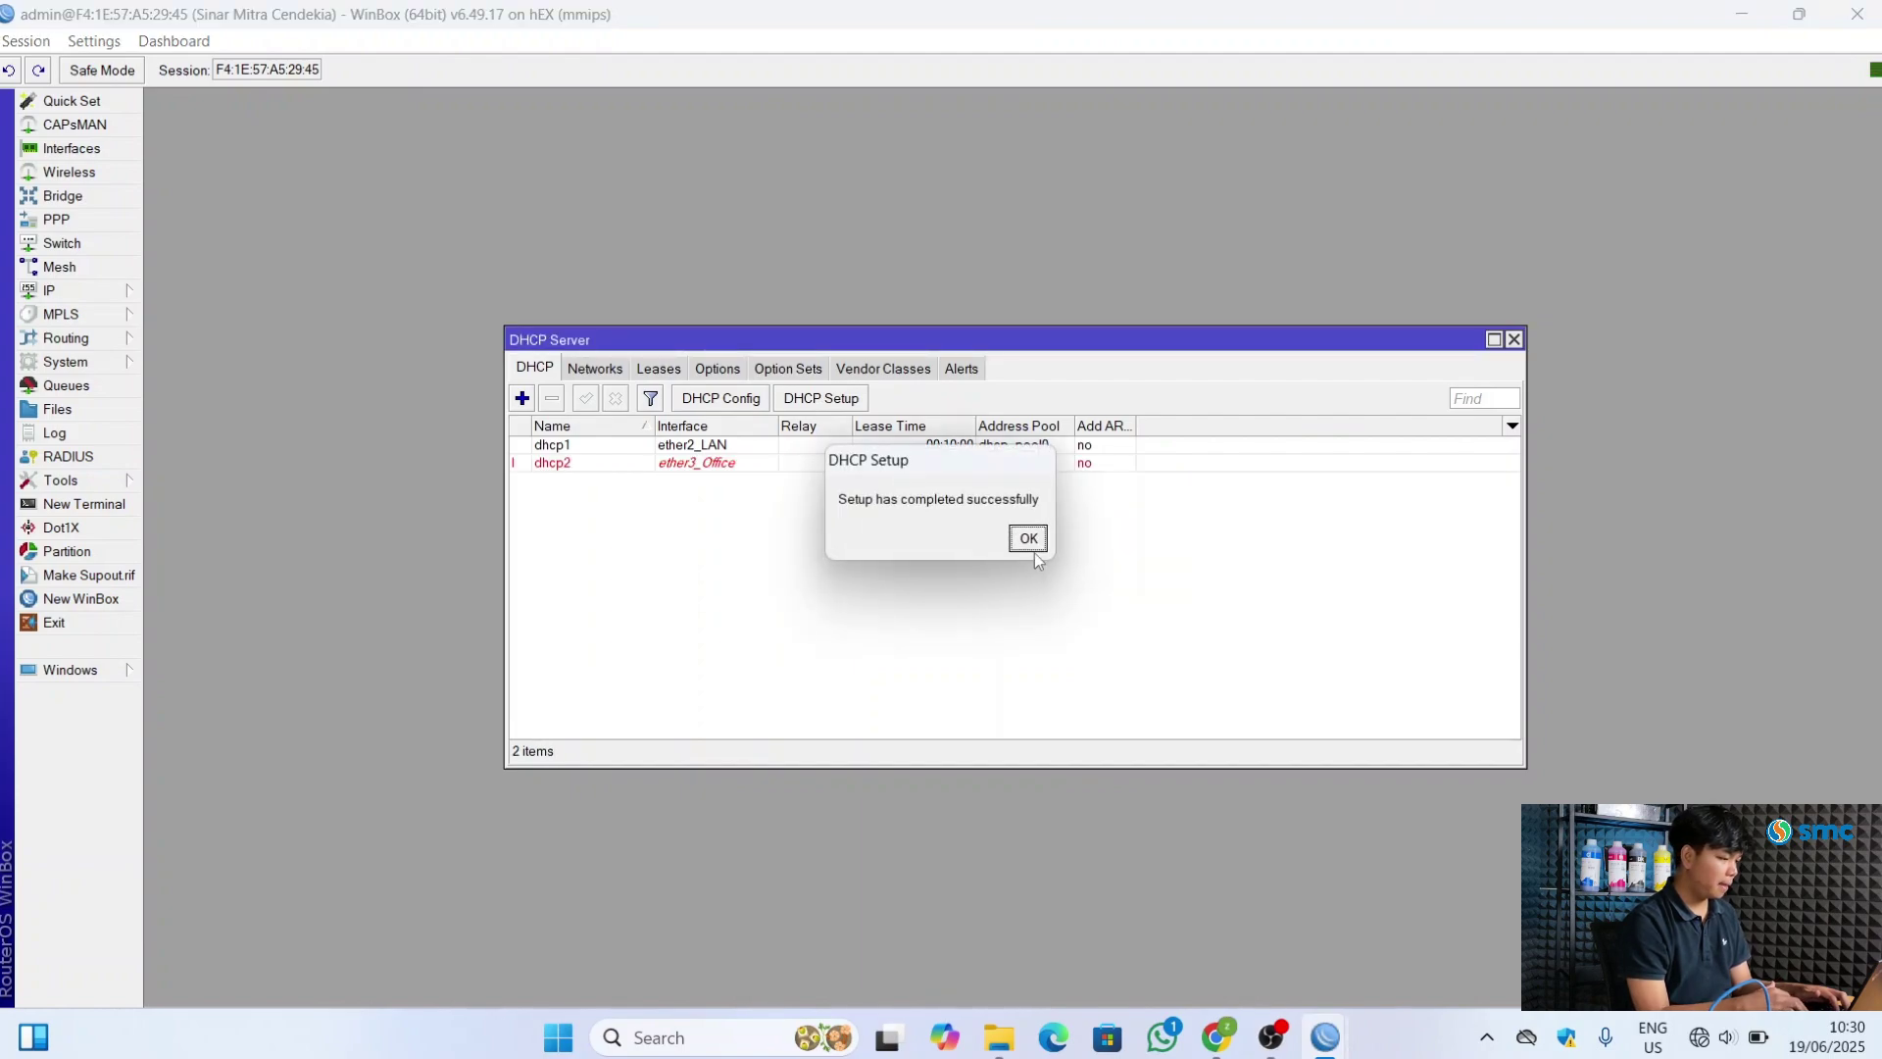
click(1027, 542)
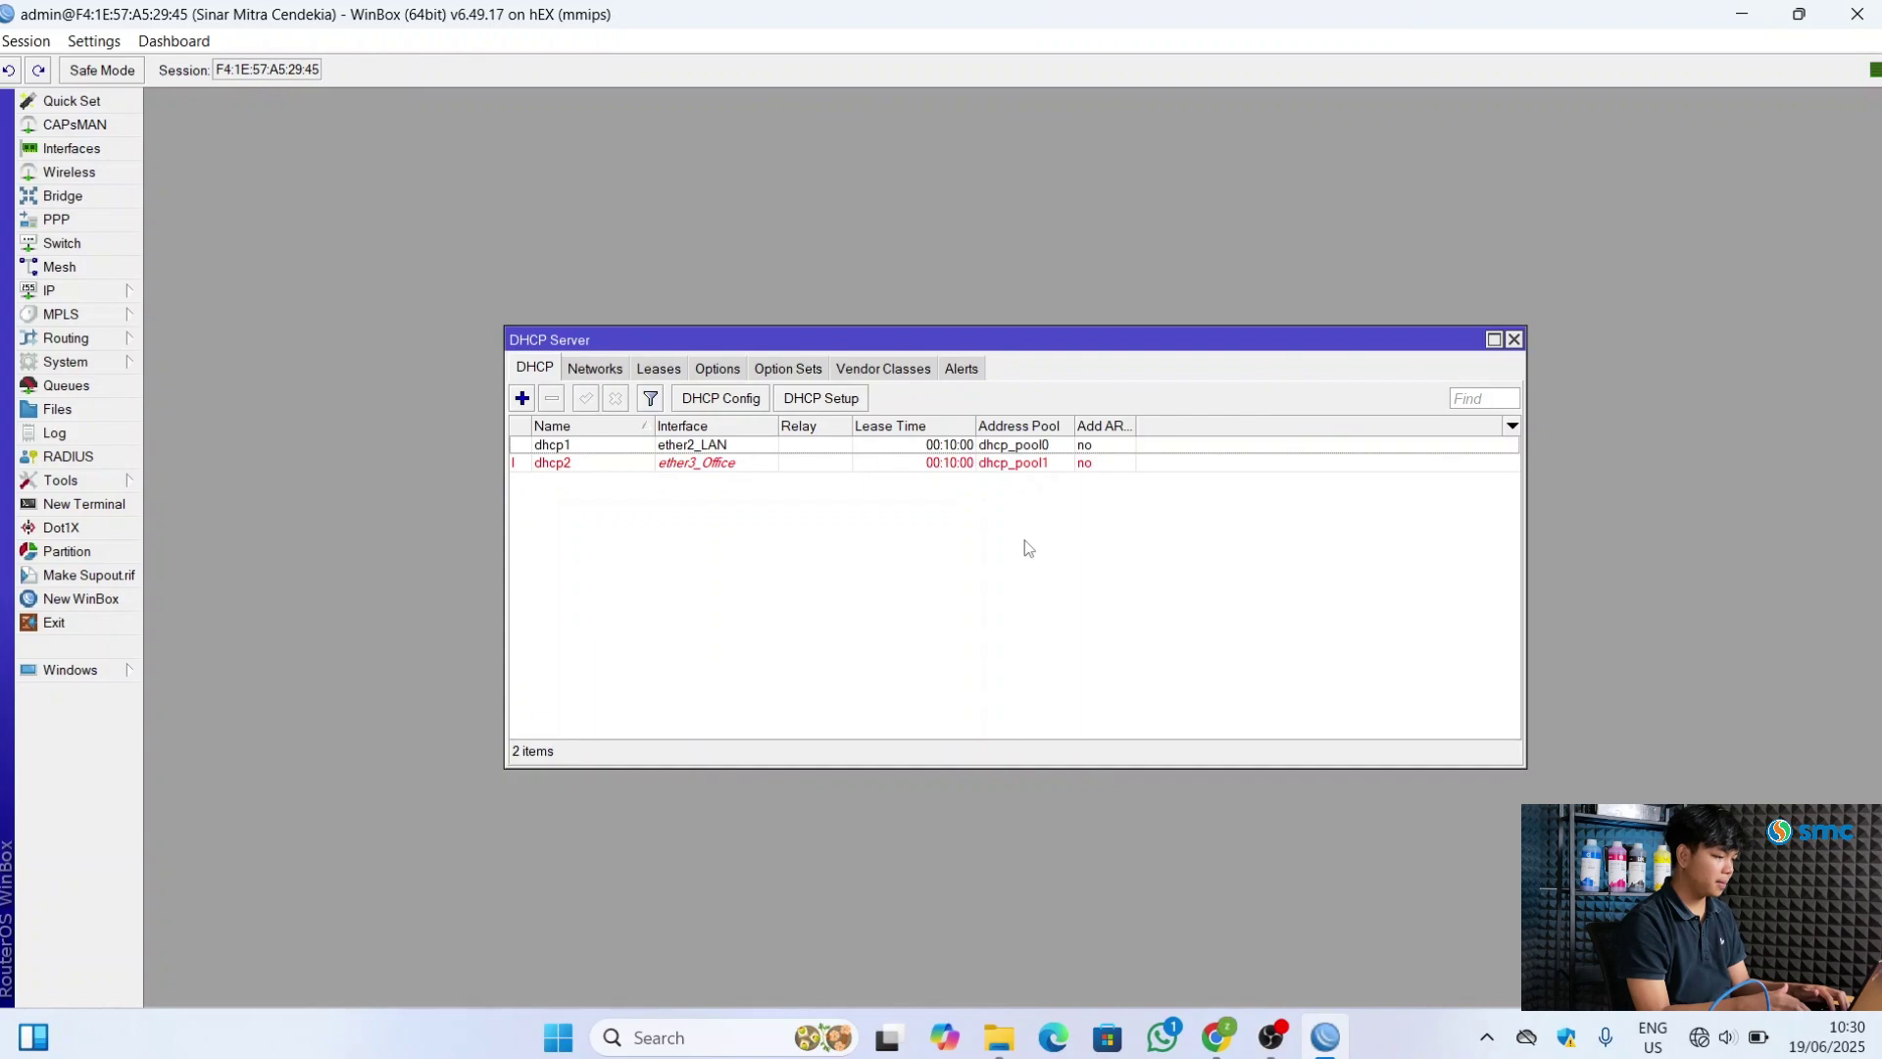
Create a DHCP server on ether4_Voucher with gateway 30.30.30.1 and range 30.30.30.2–30.30.30.254
click(841, 405)
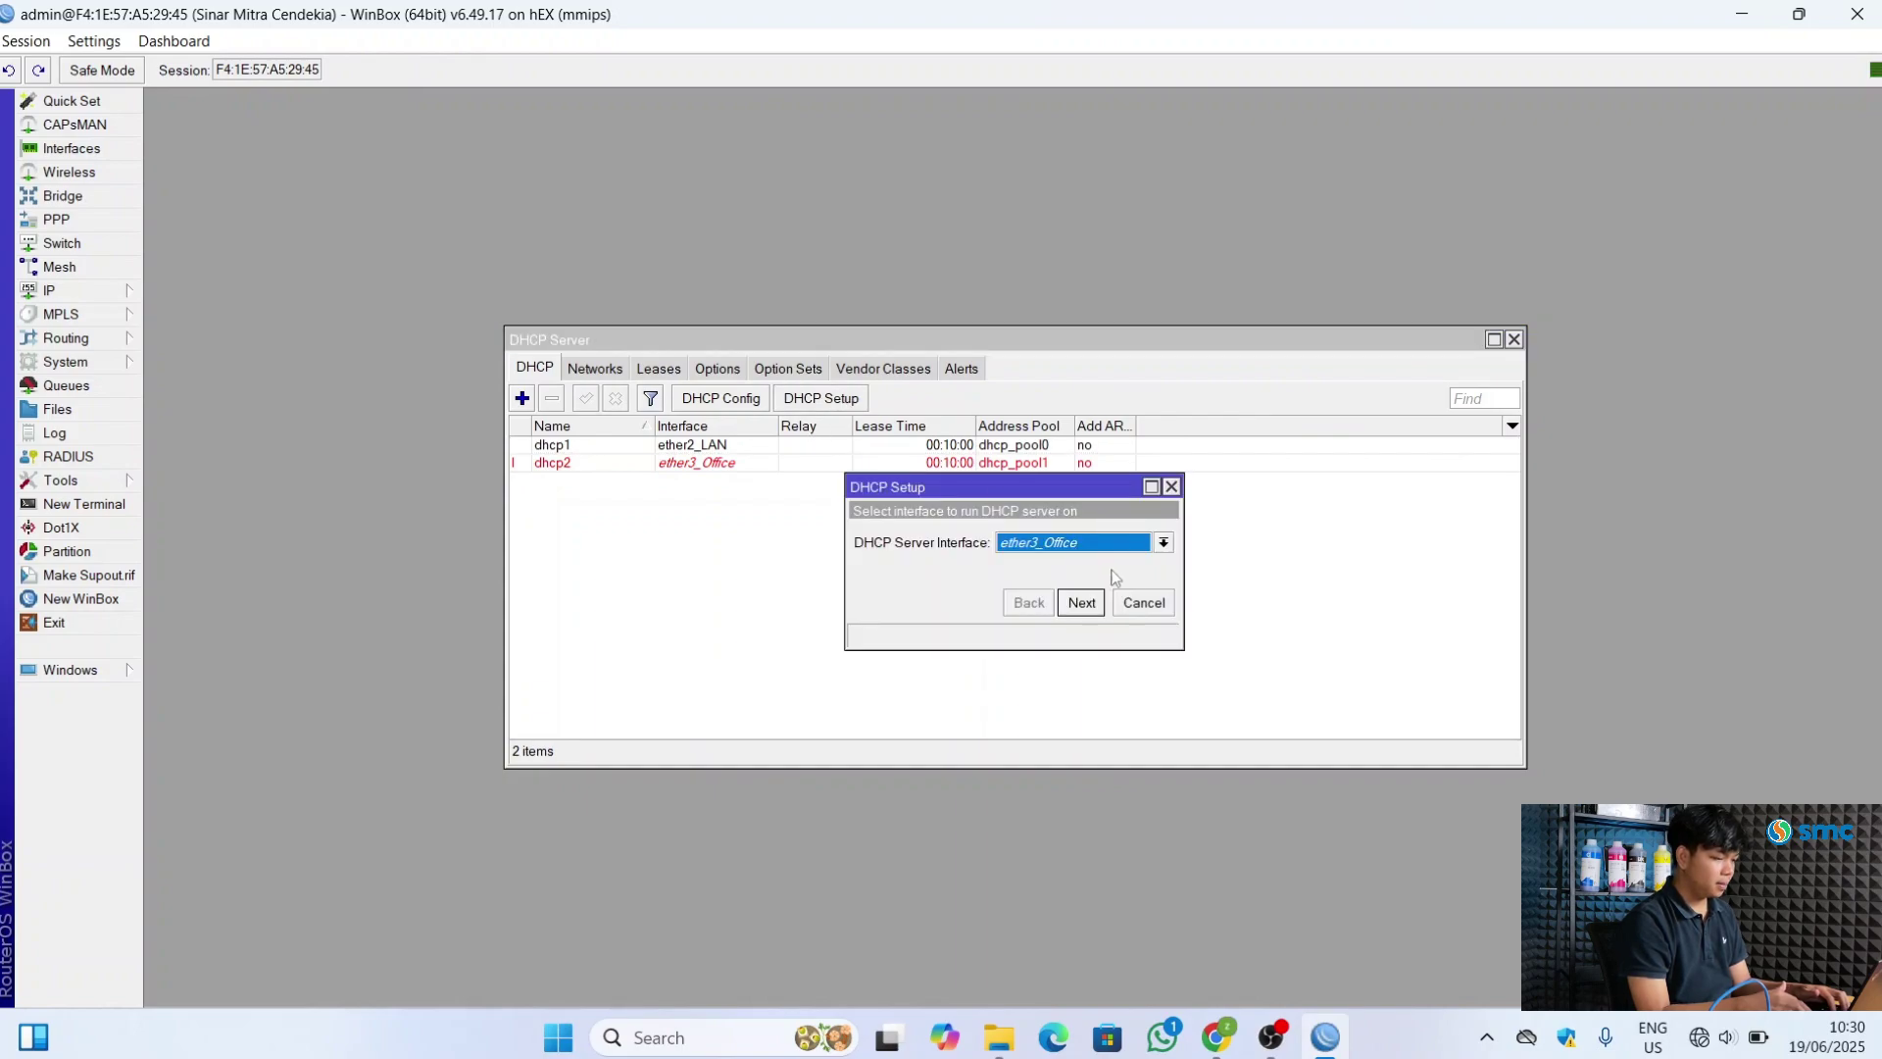
click(1164, 544)
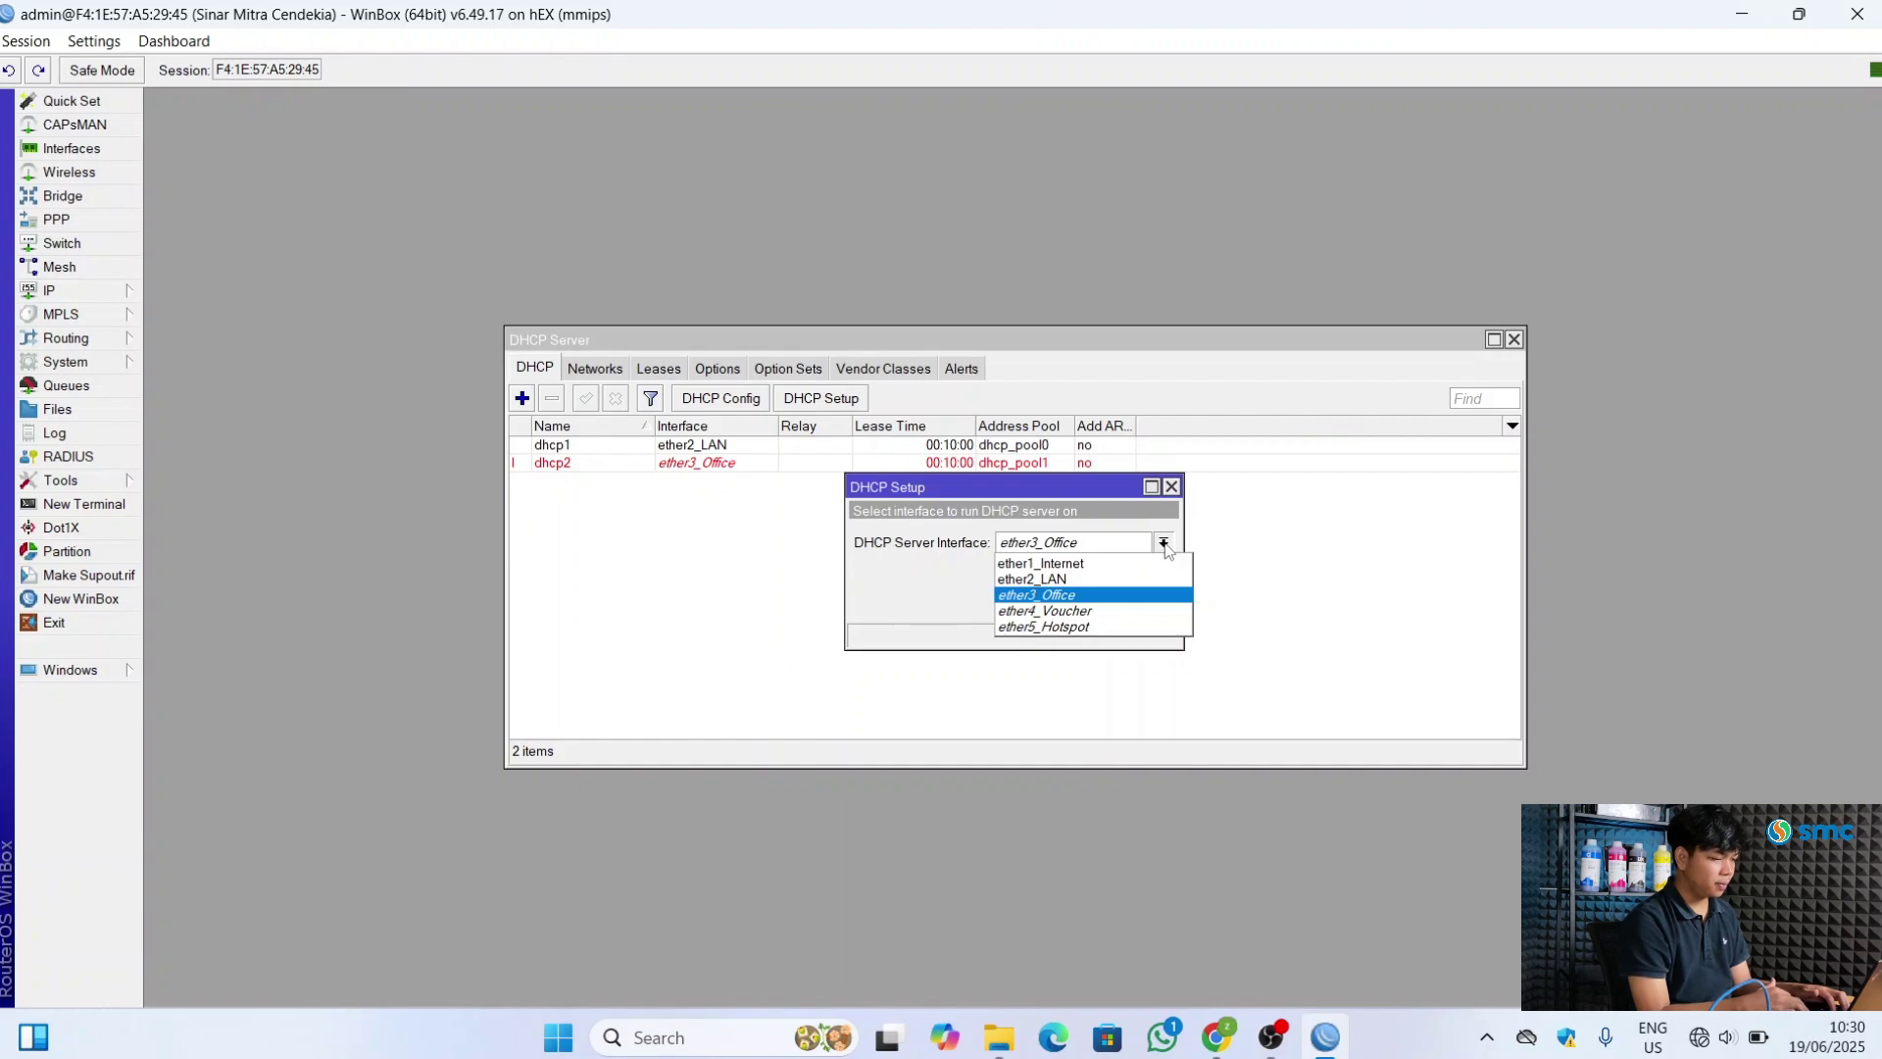
click(1136, 609)
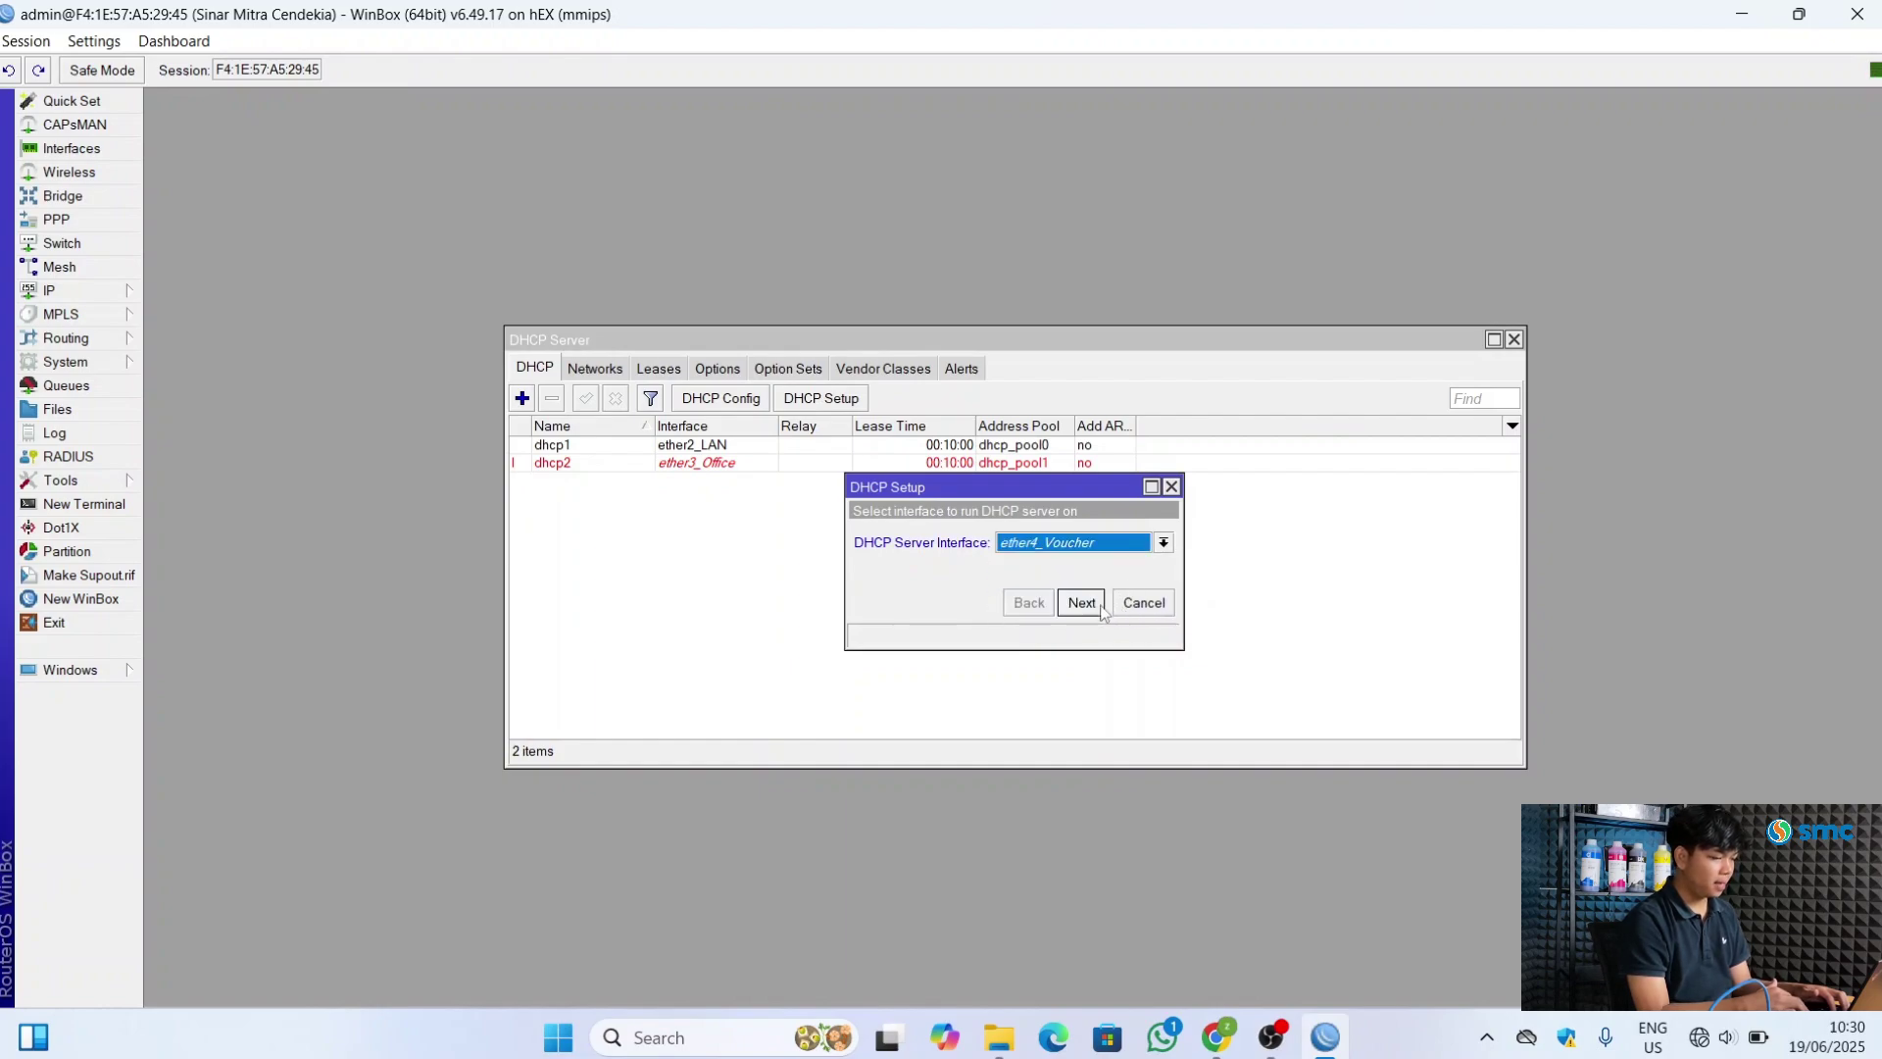
click(1098, 608)
click(1081, 601)
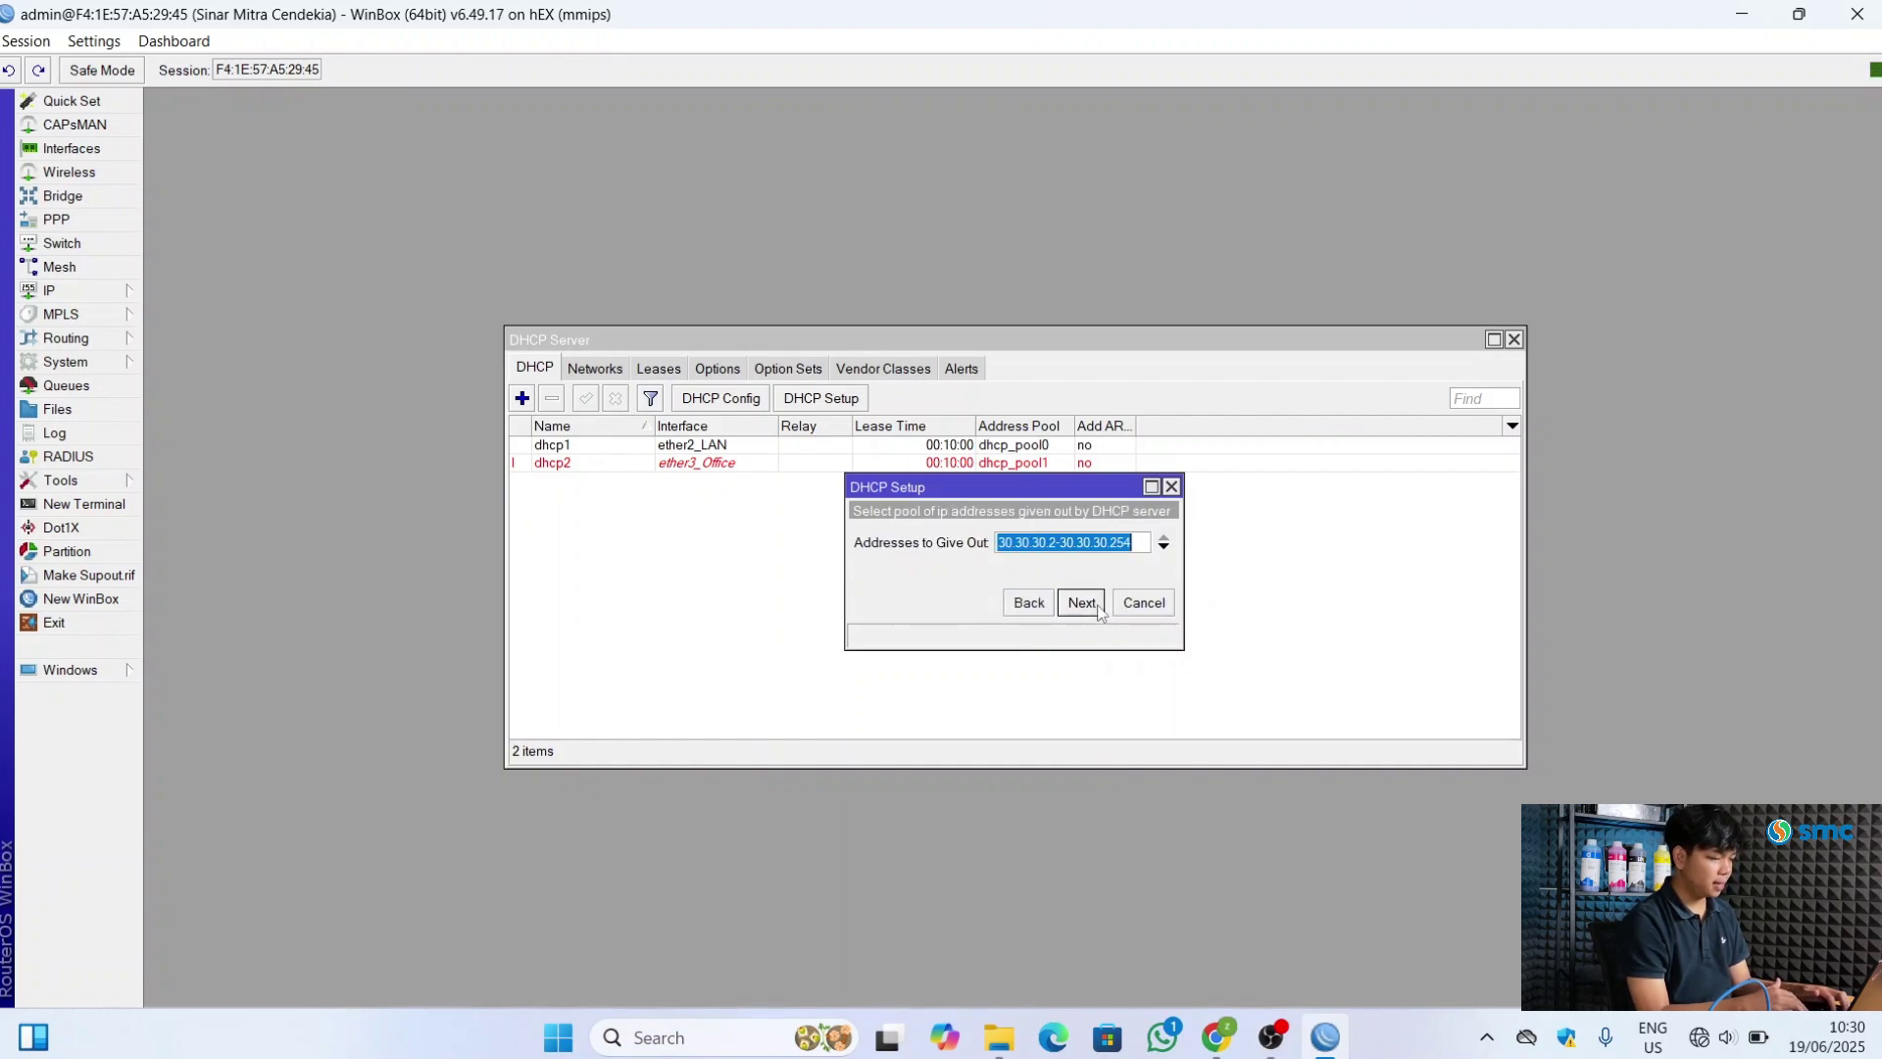
click(1081, 601)
click(1081, 602)
click(1098, 608)
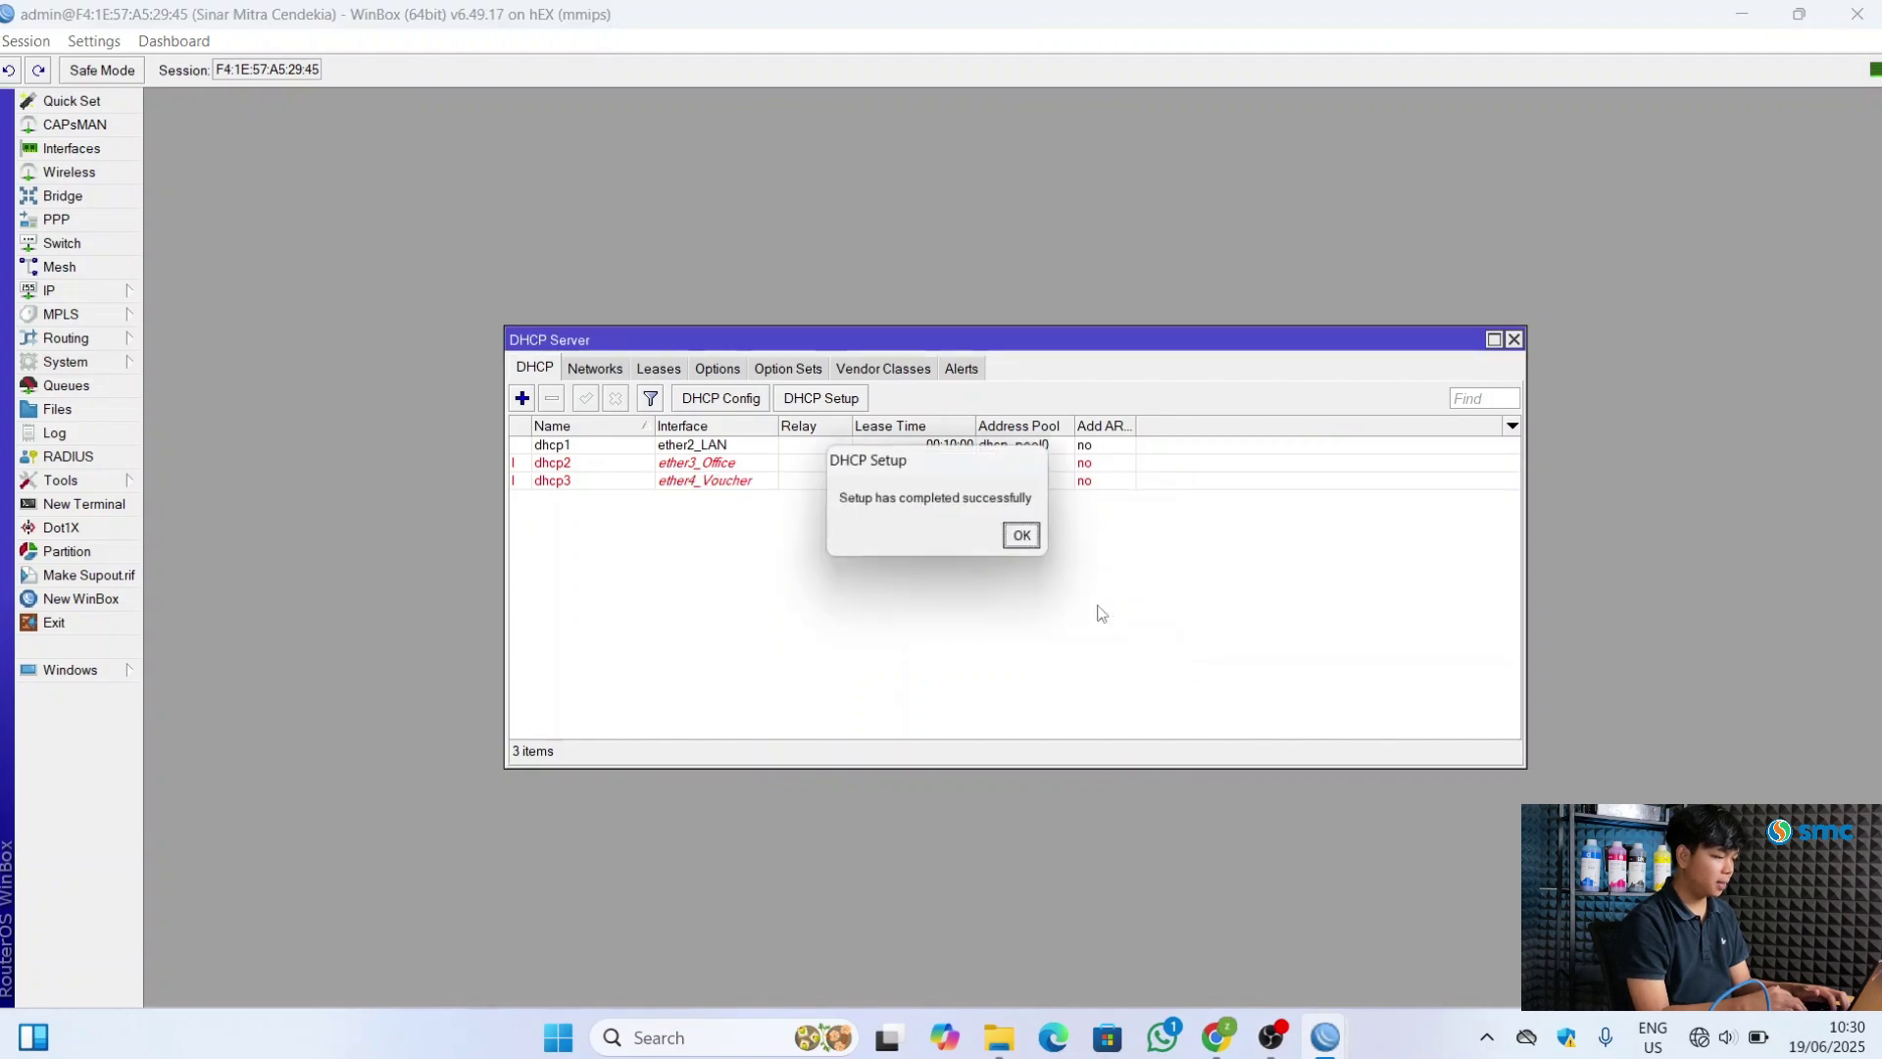
click(1028, 539)
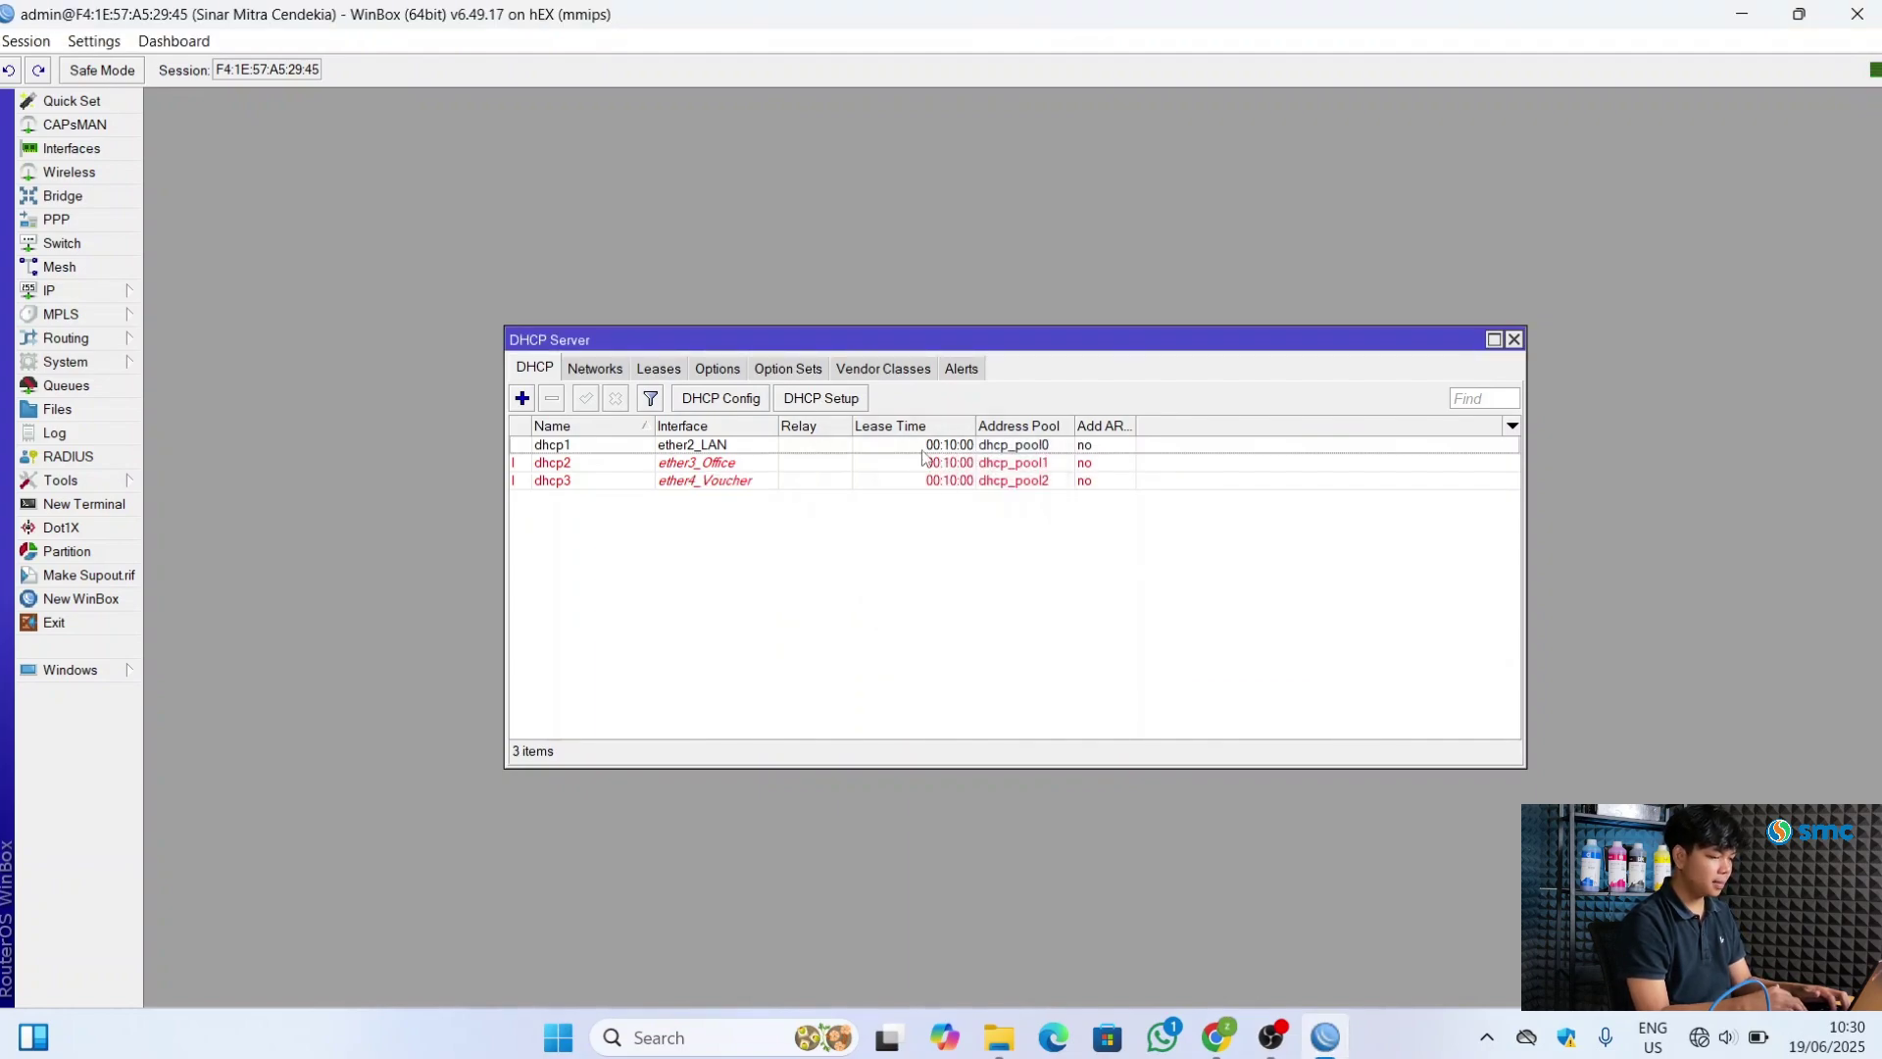
click(851, 402)
click(1160, 543)
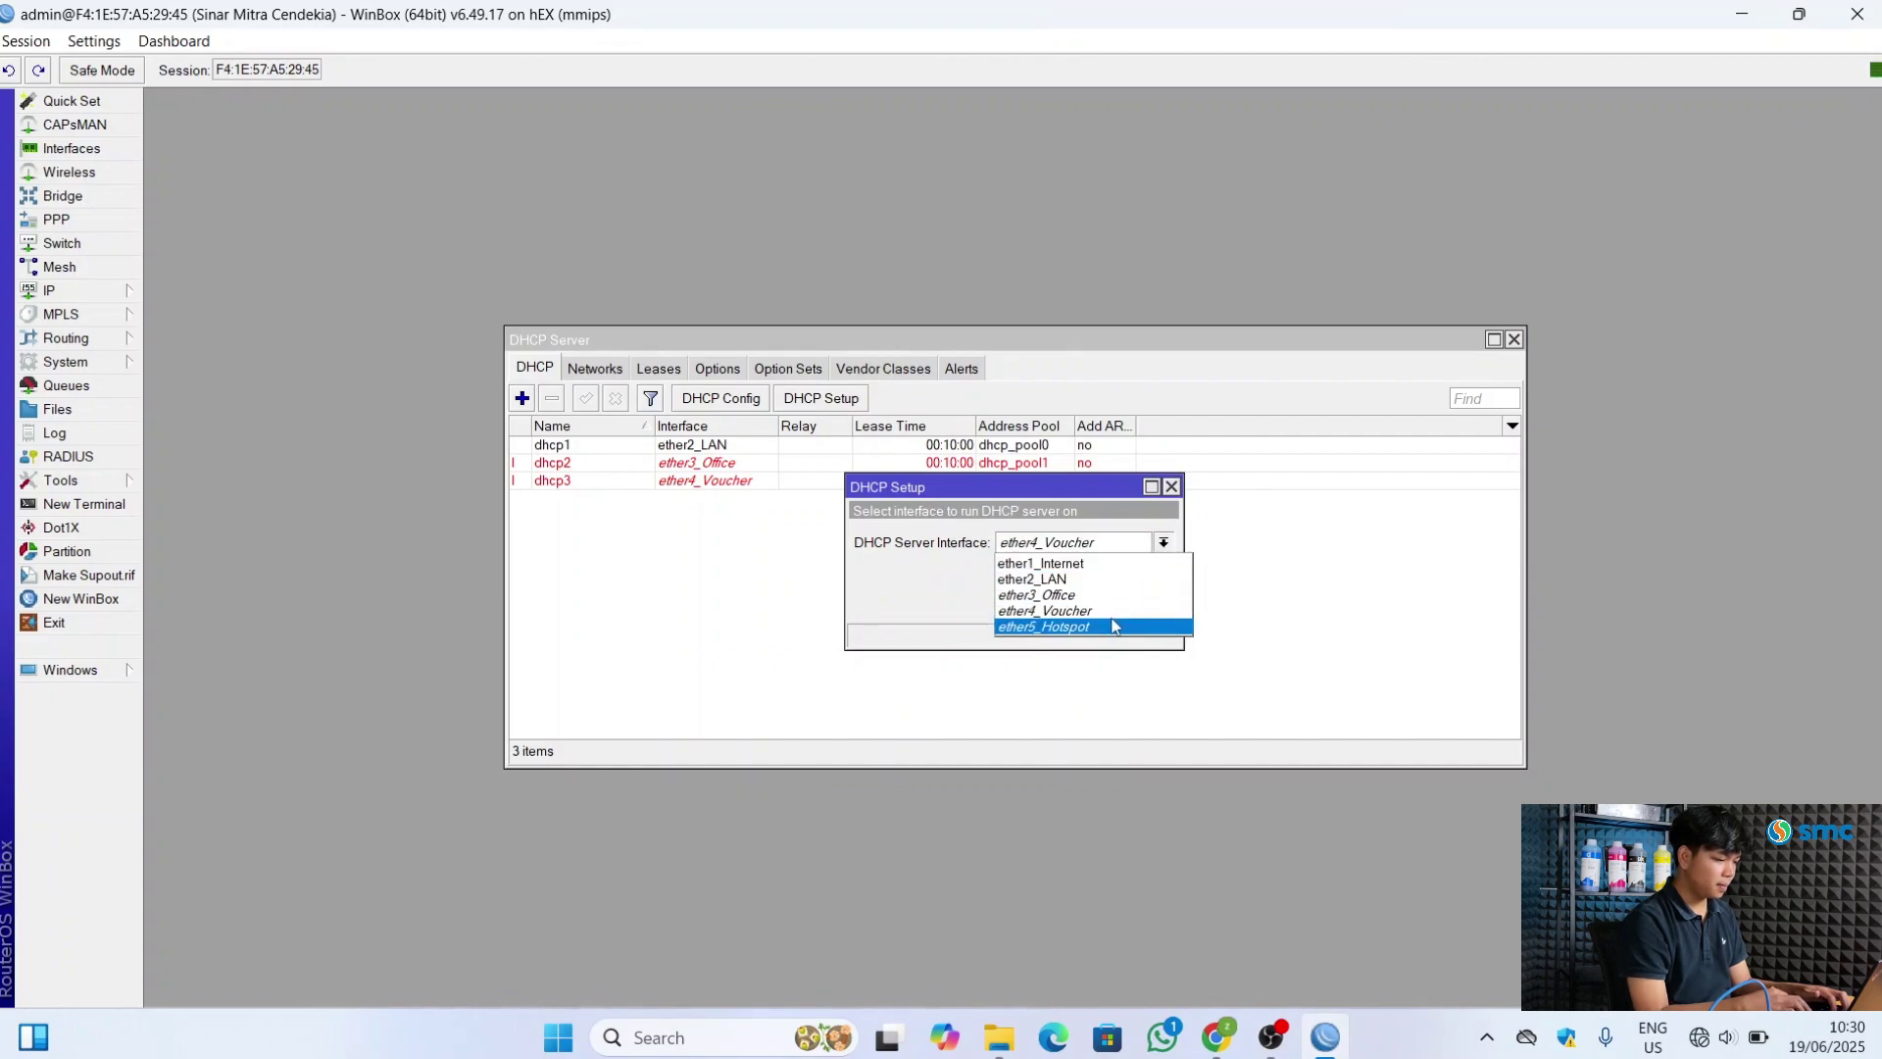
Finish DHCP Setup on ether5_Hotspot for 40.40.40.0/24, gateway 40.40.40.1, default range and lease
click(1104, 627)
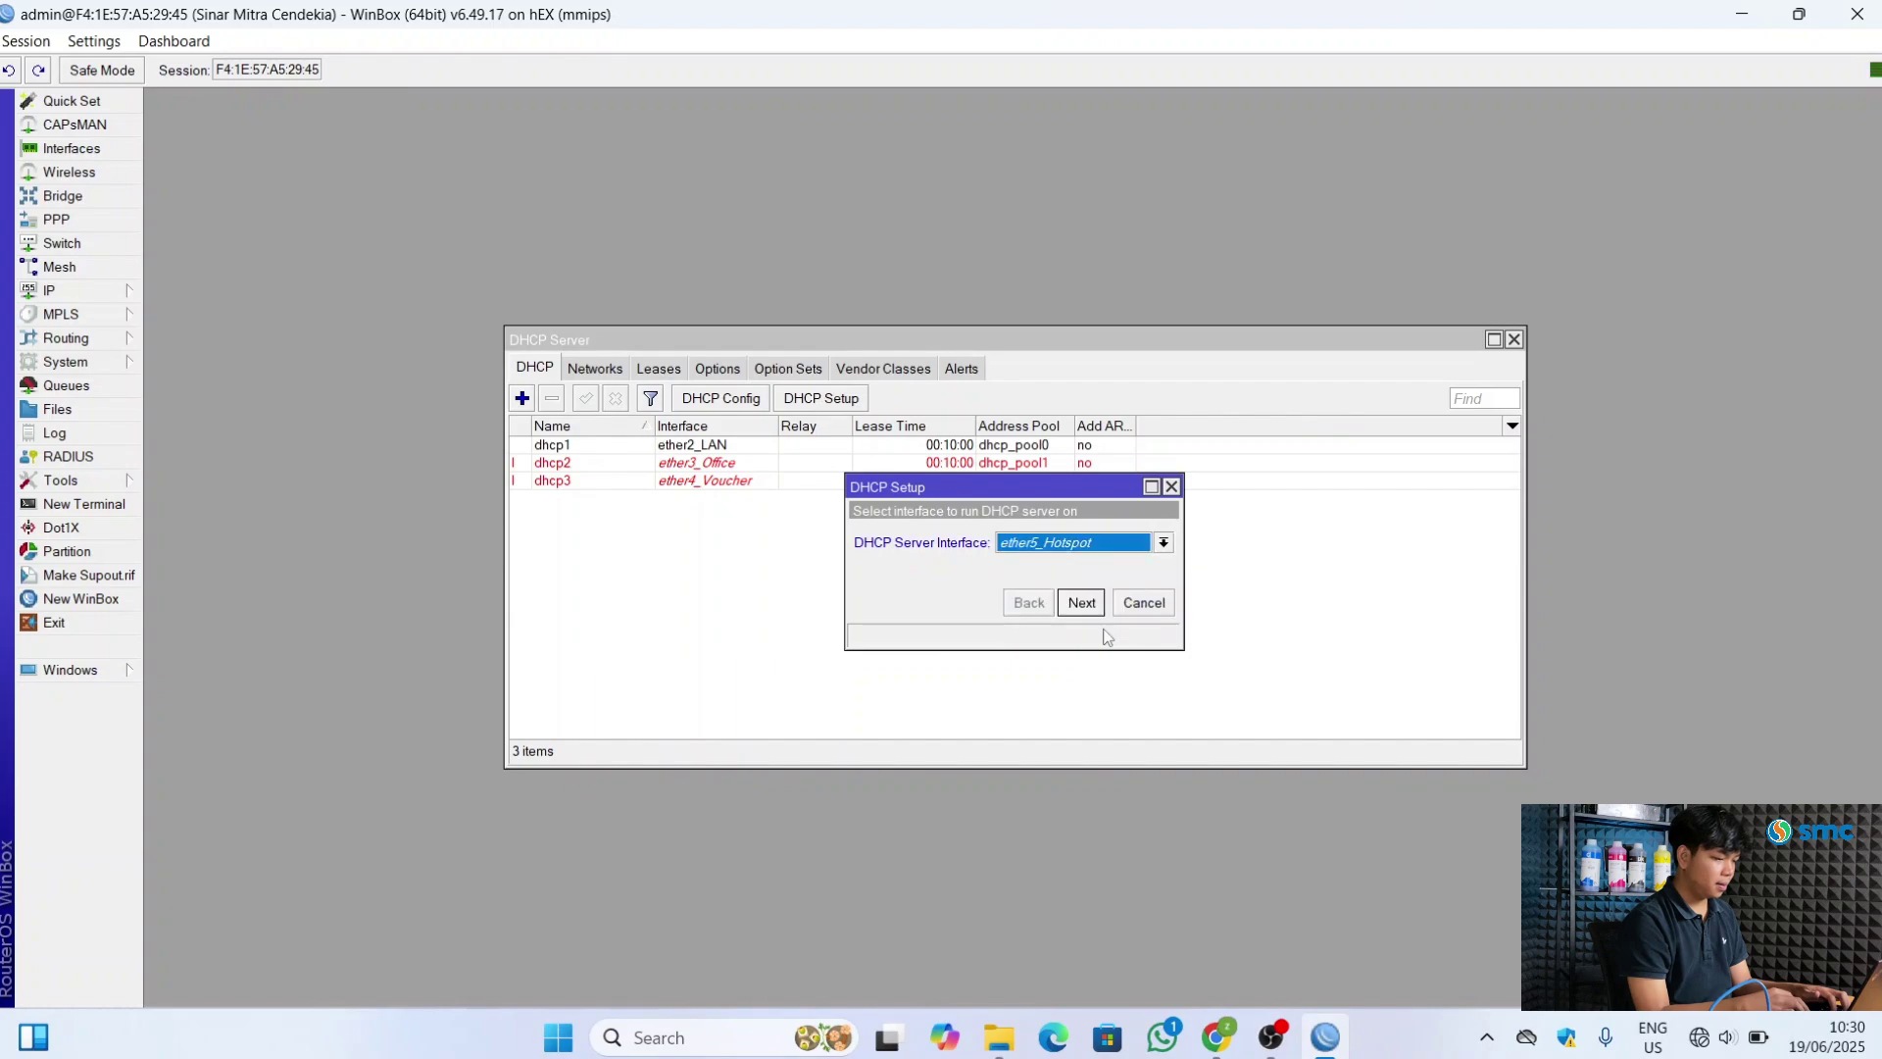
click(1086, 605)
click(1086, 604)
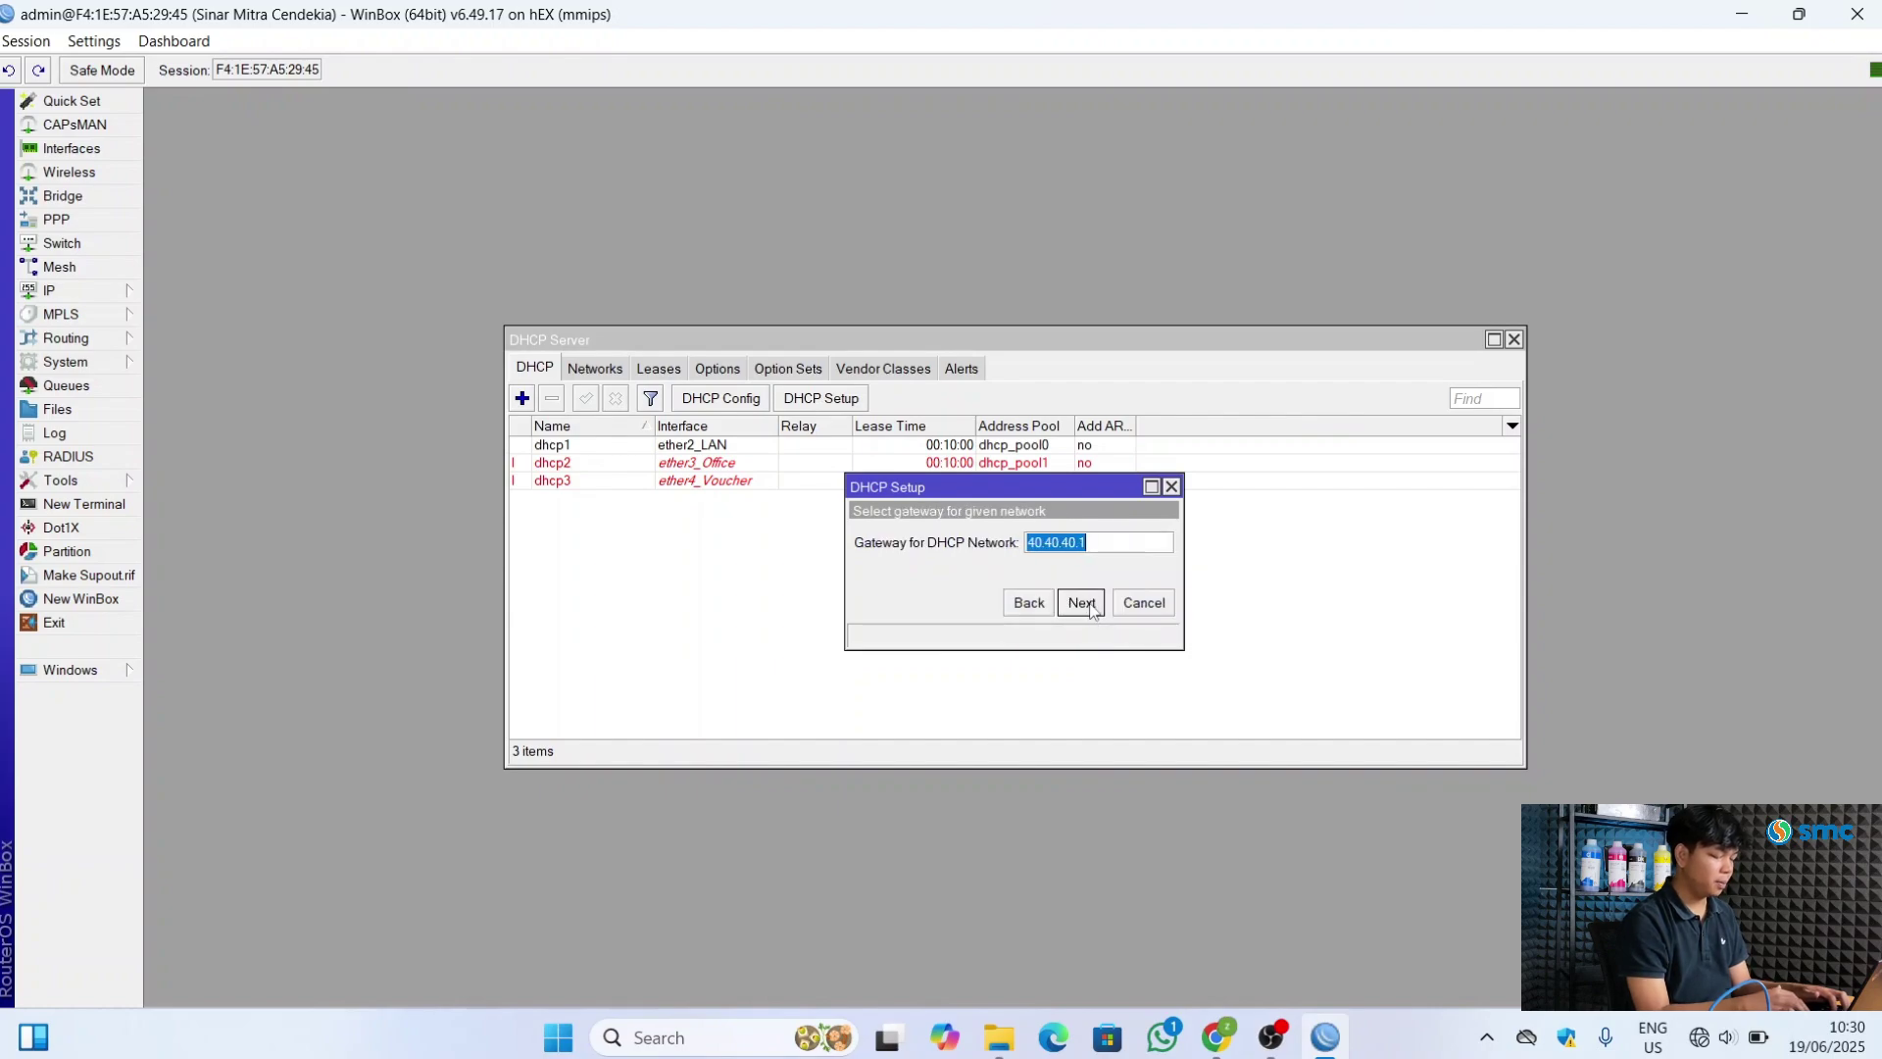
click(1086, 604)
click(1086, 603)
click(1086, 604)
click(1082, 602)
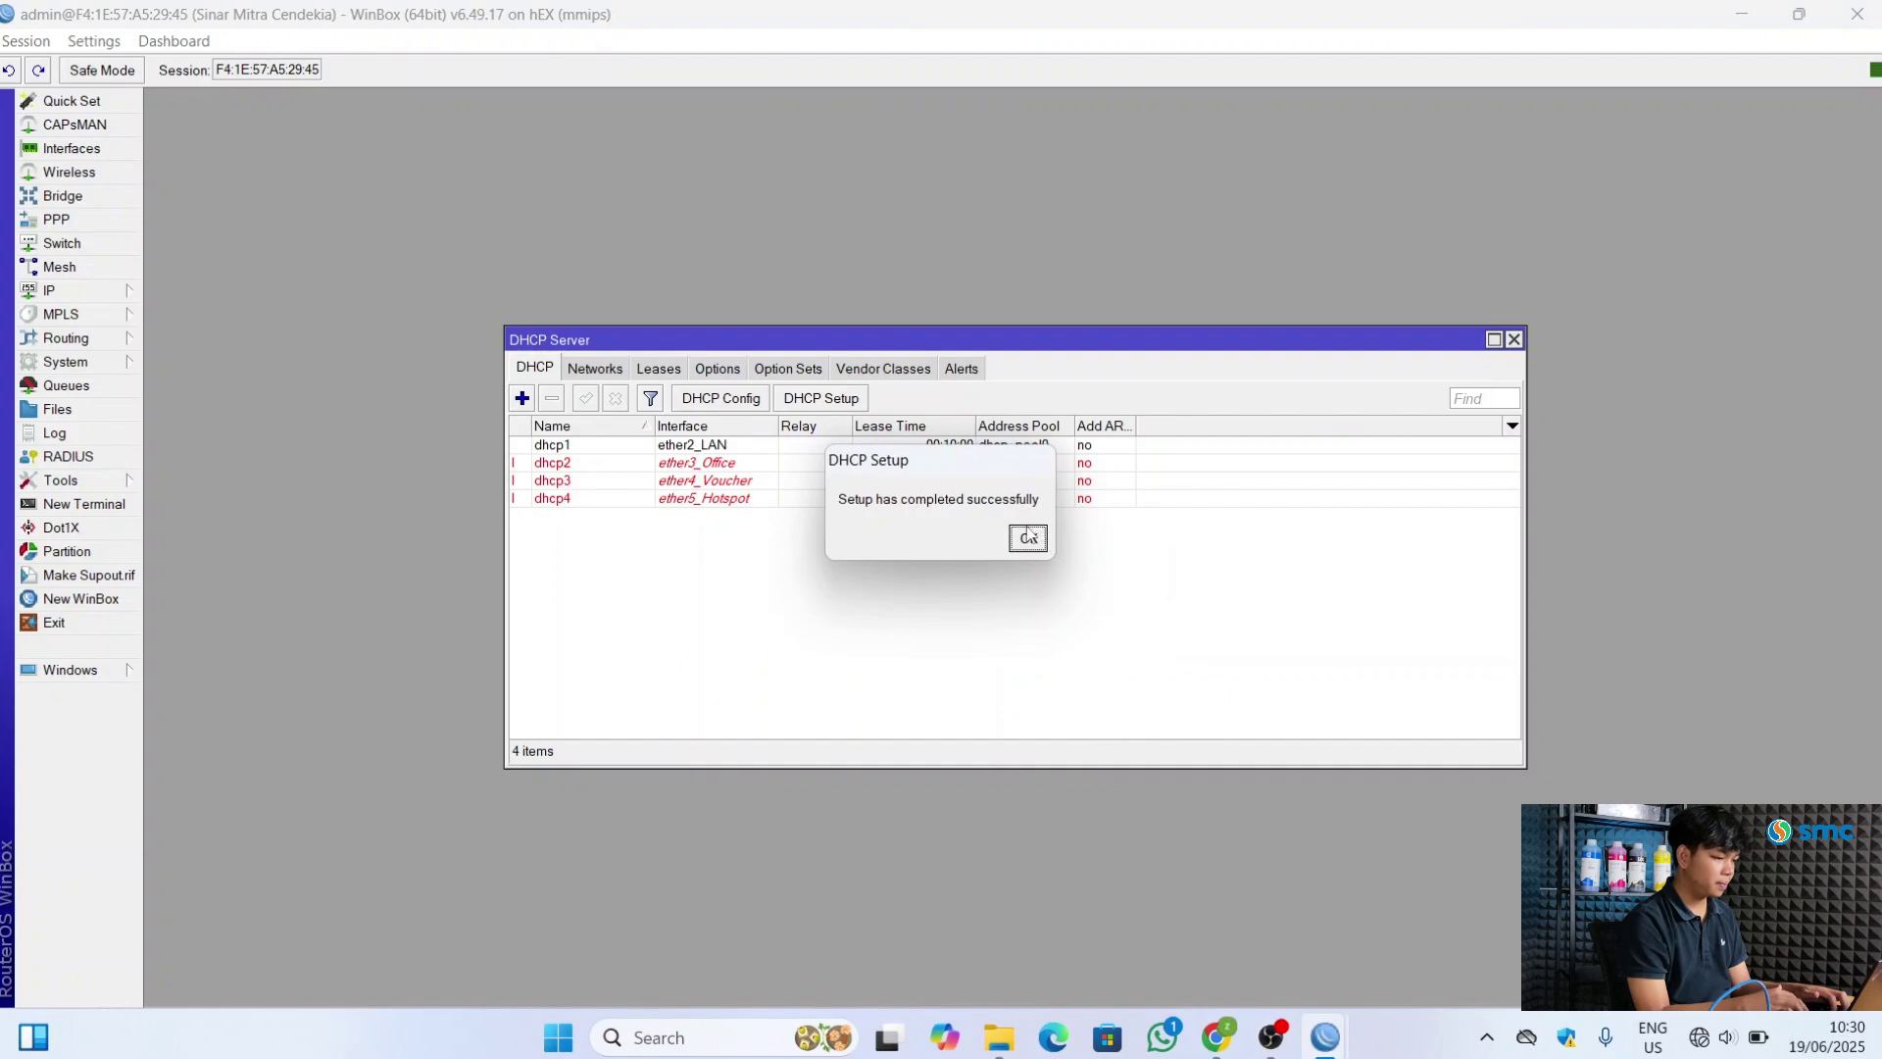
click(1028, 537)
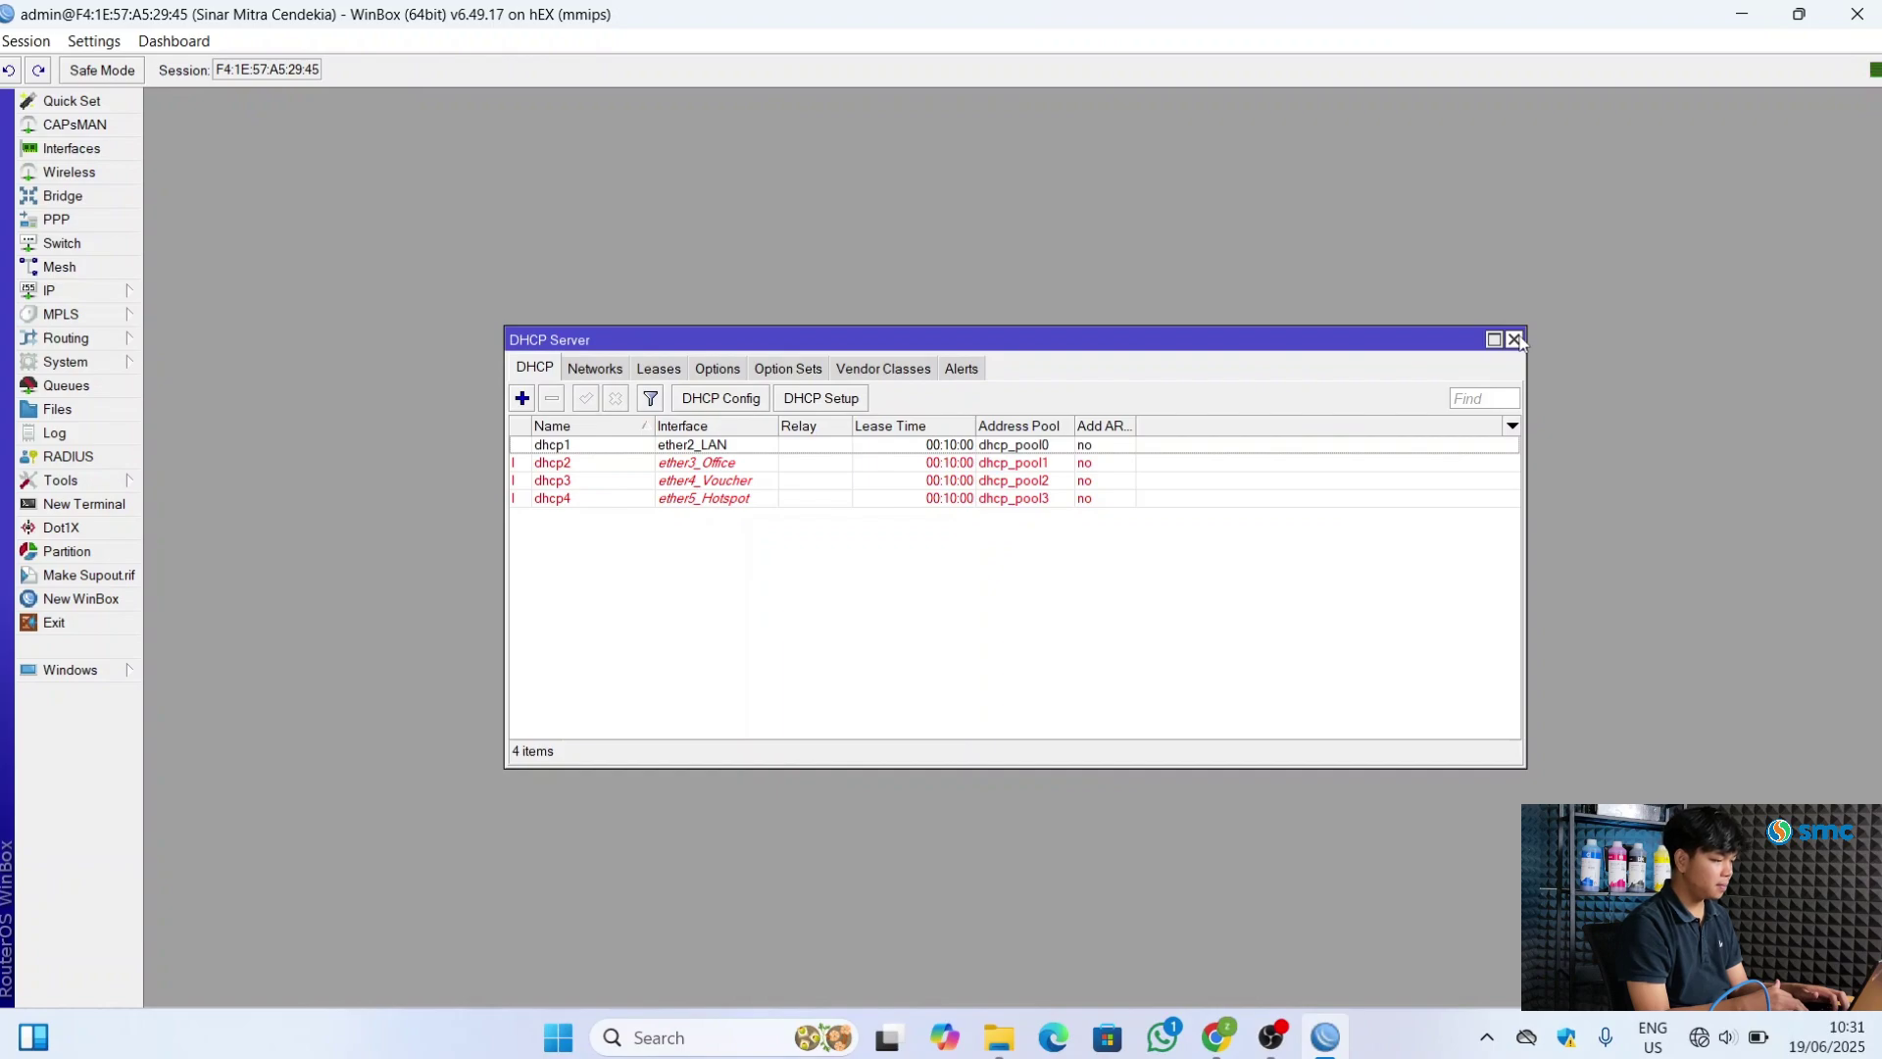
Close the DHCP server list, then view and close the System Users list showing admin
click(1514, 339)
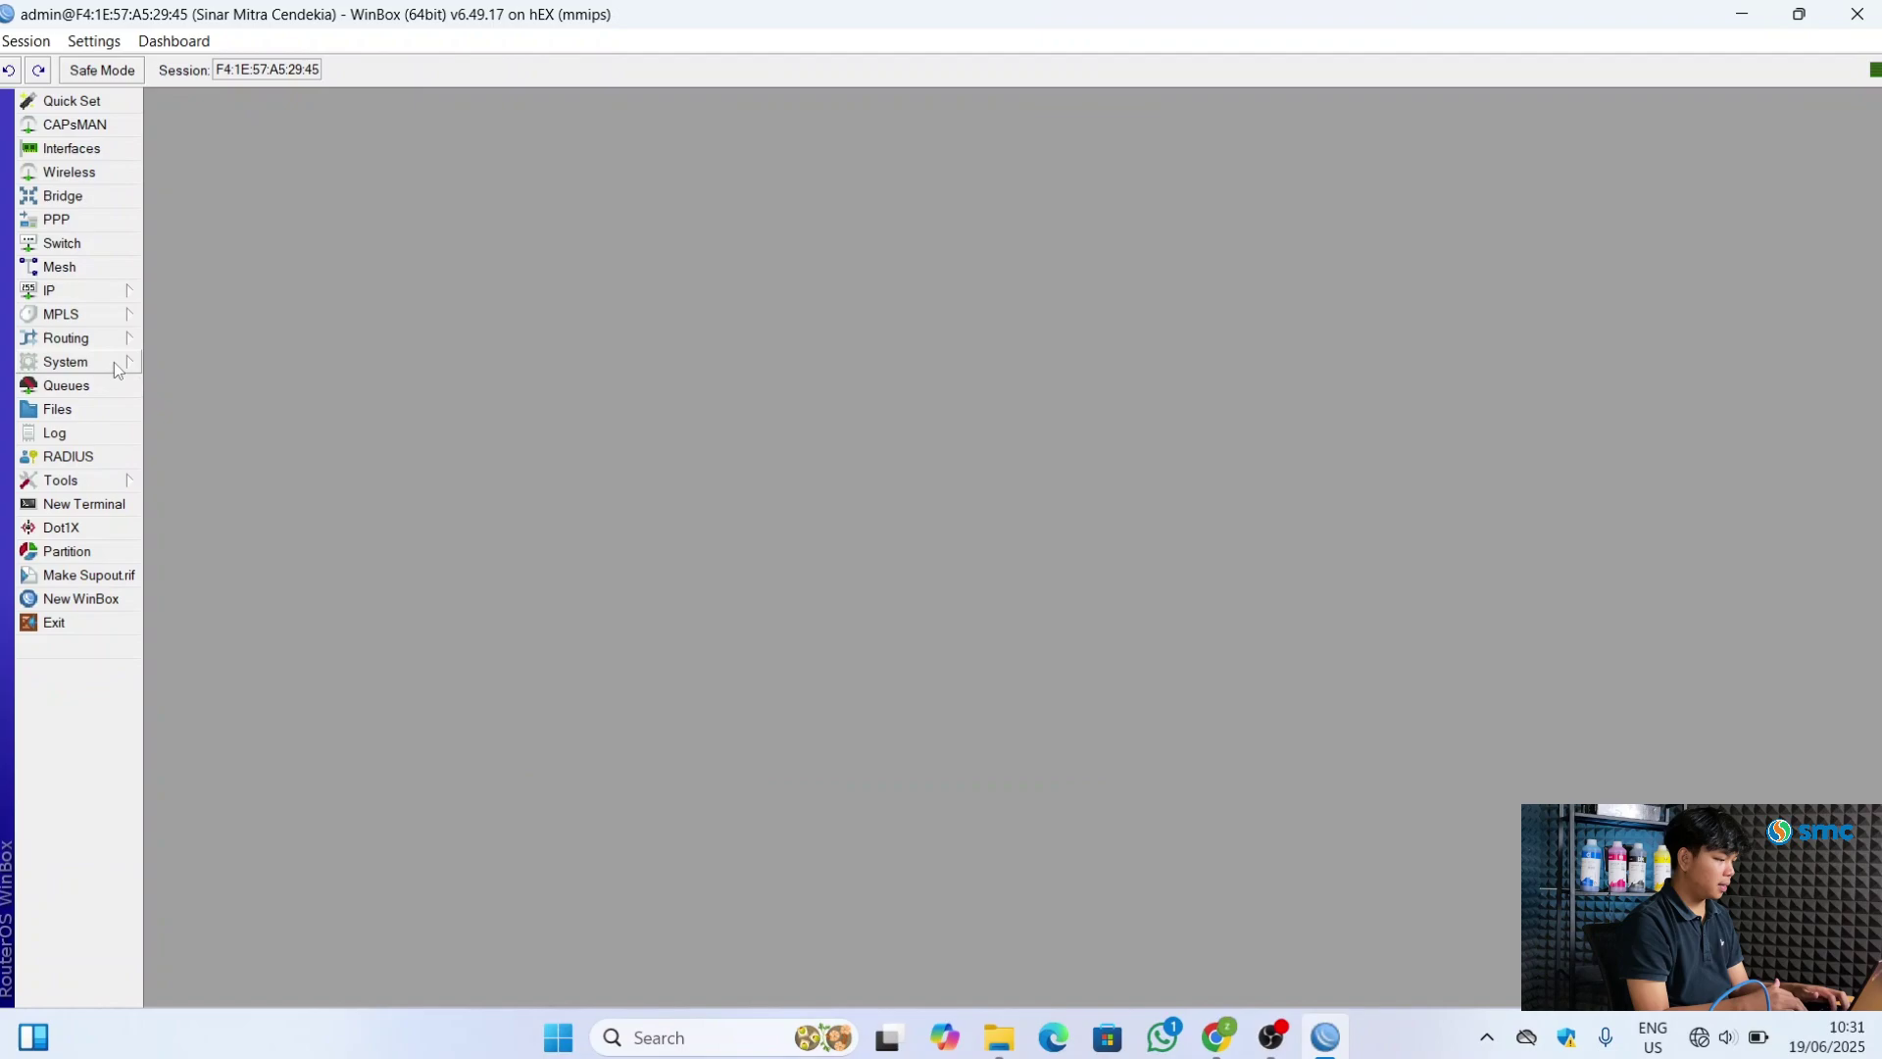
click(68, 362)
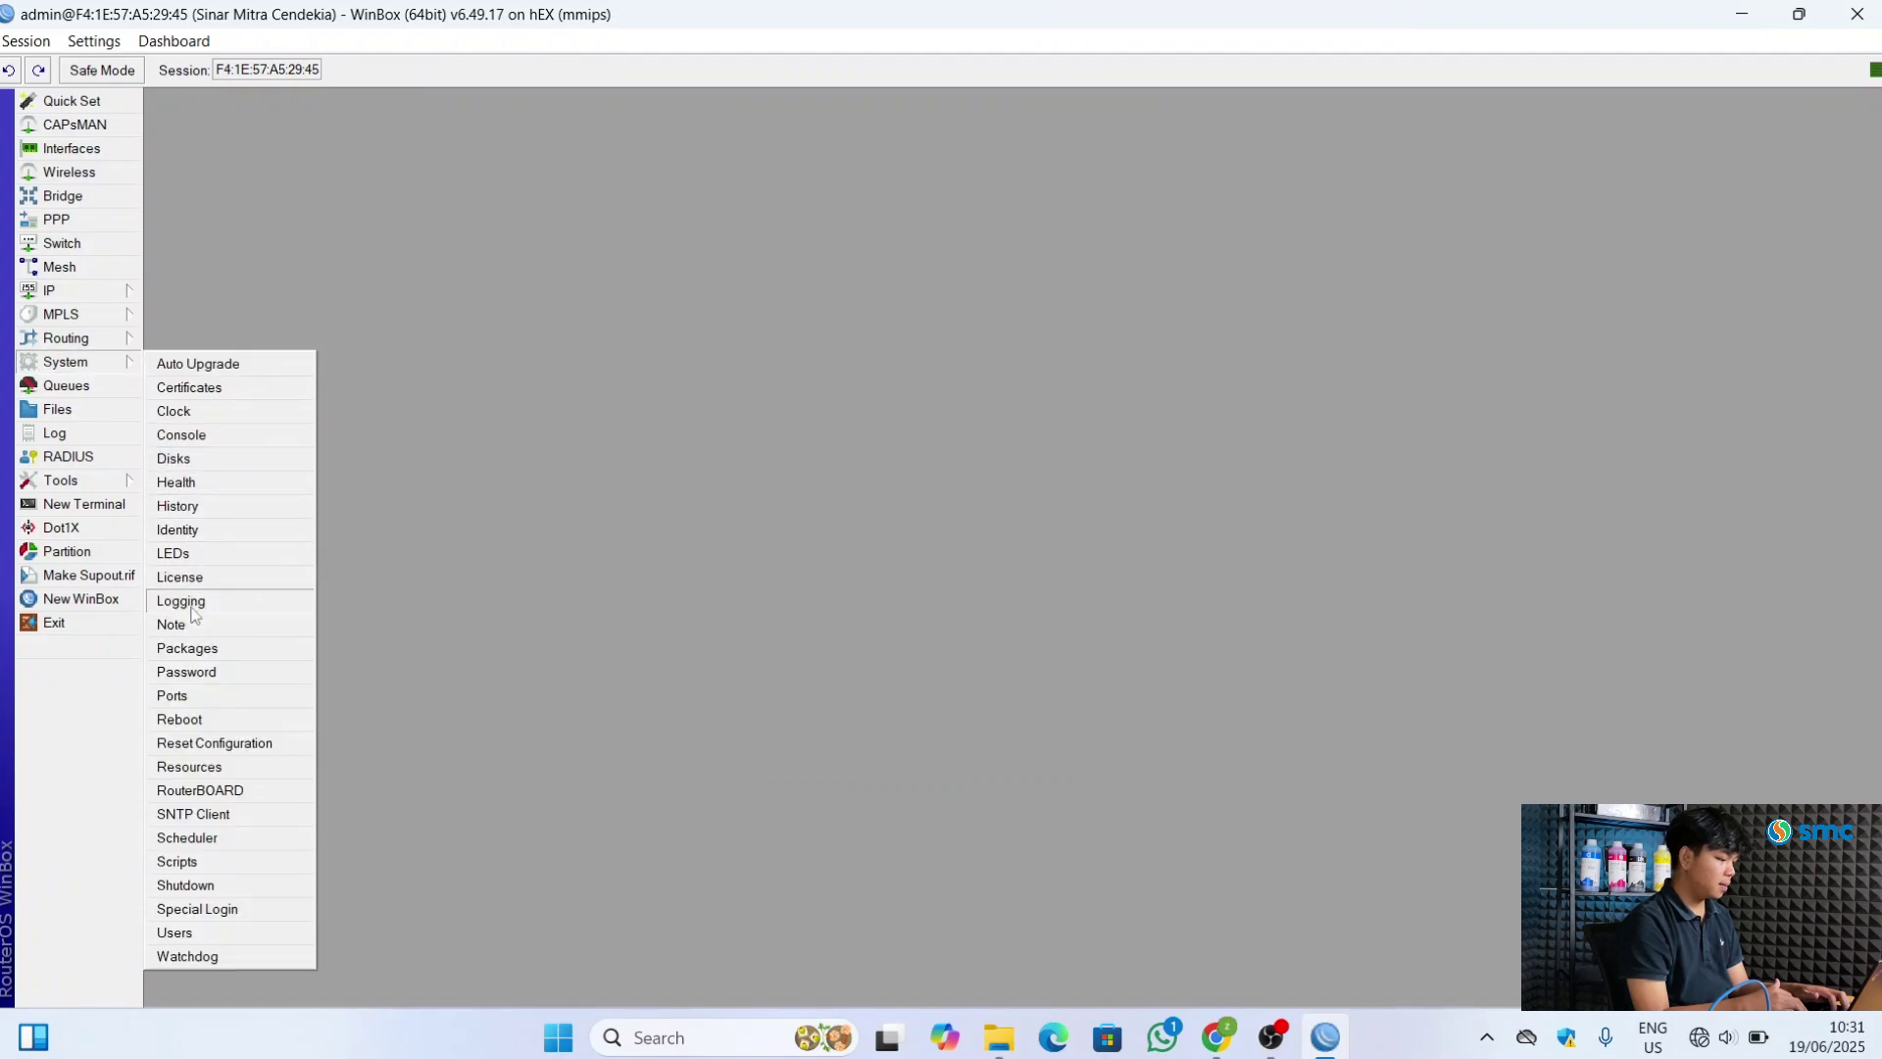
click(196, 932)
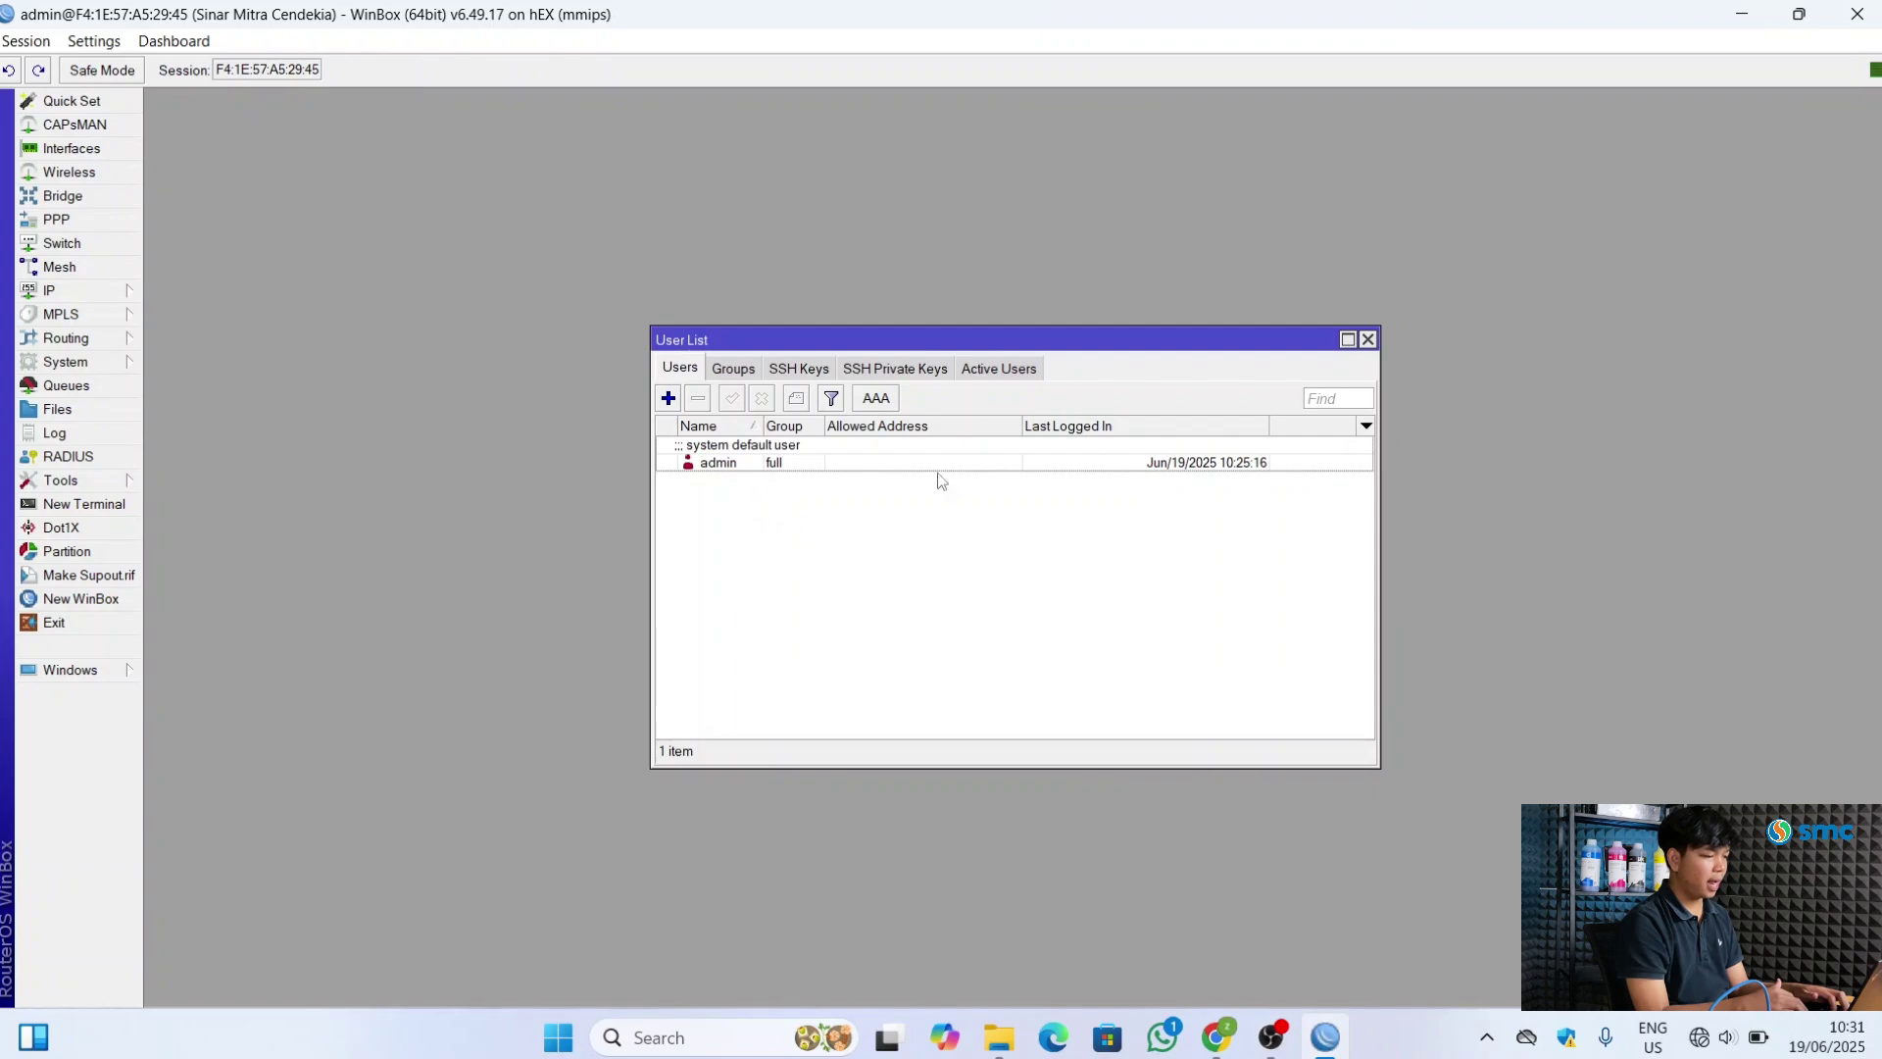
click(1367, 339)
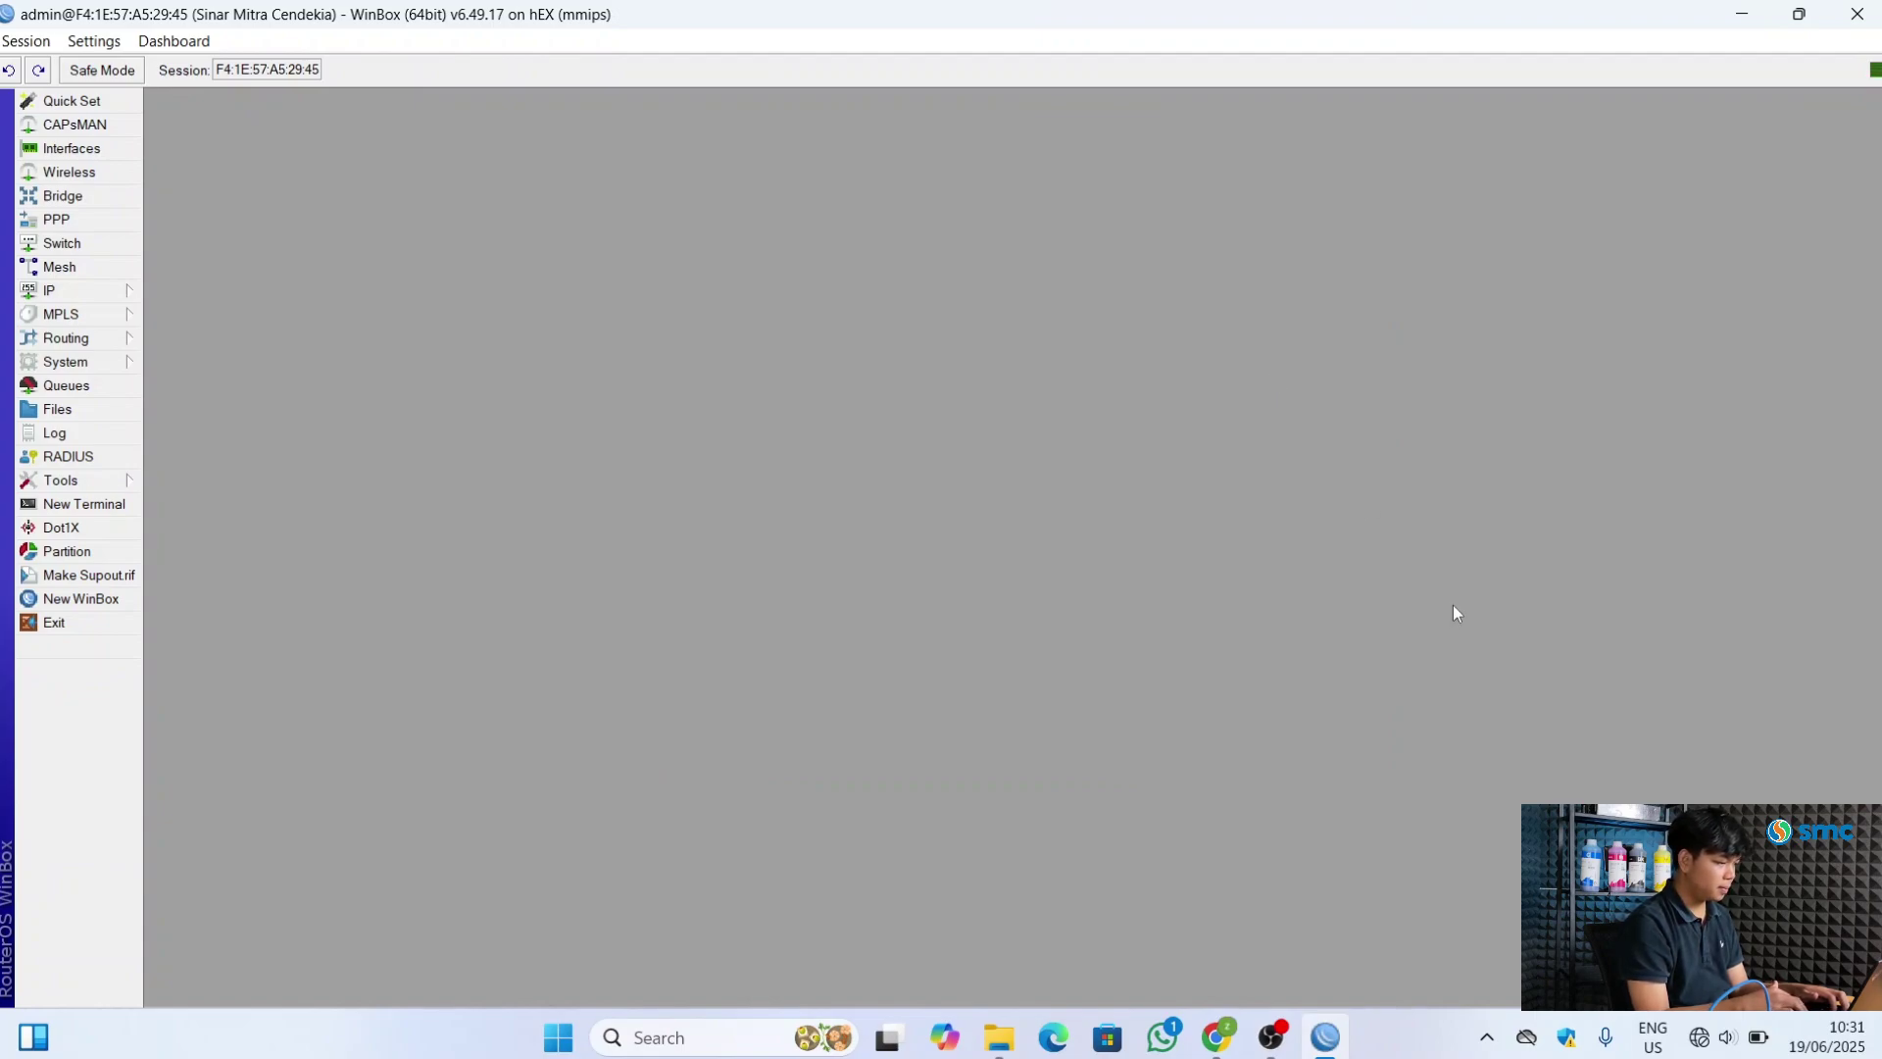
Reboot the router from the System menu and confirm the restart
click(119, 364)
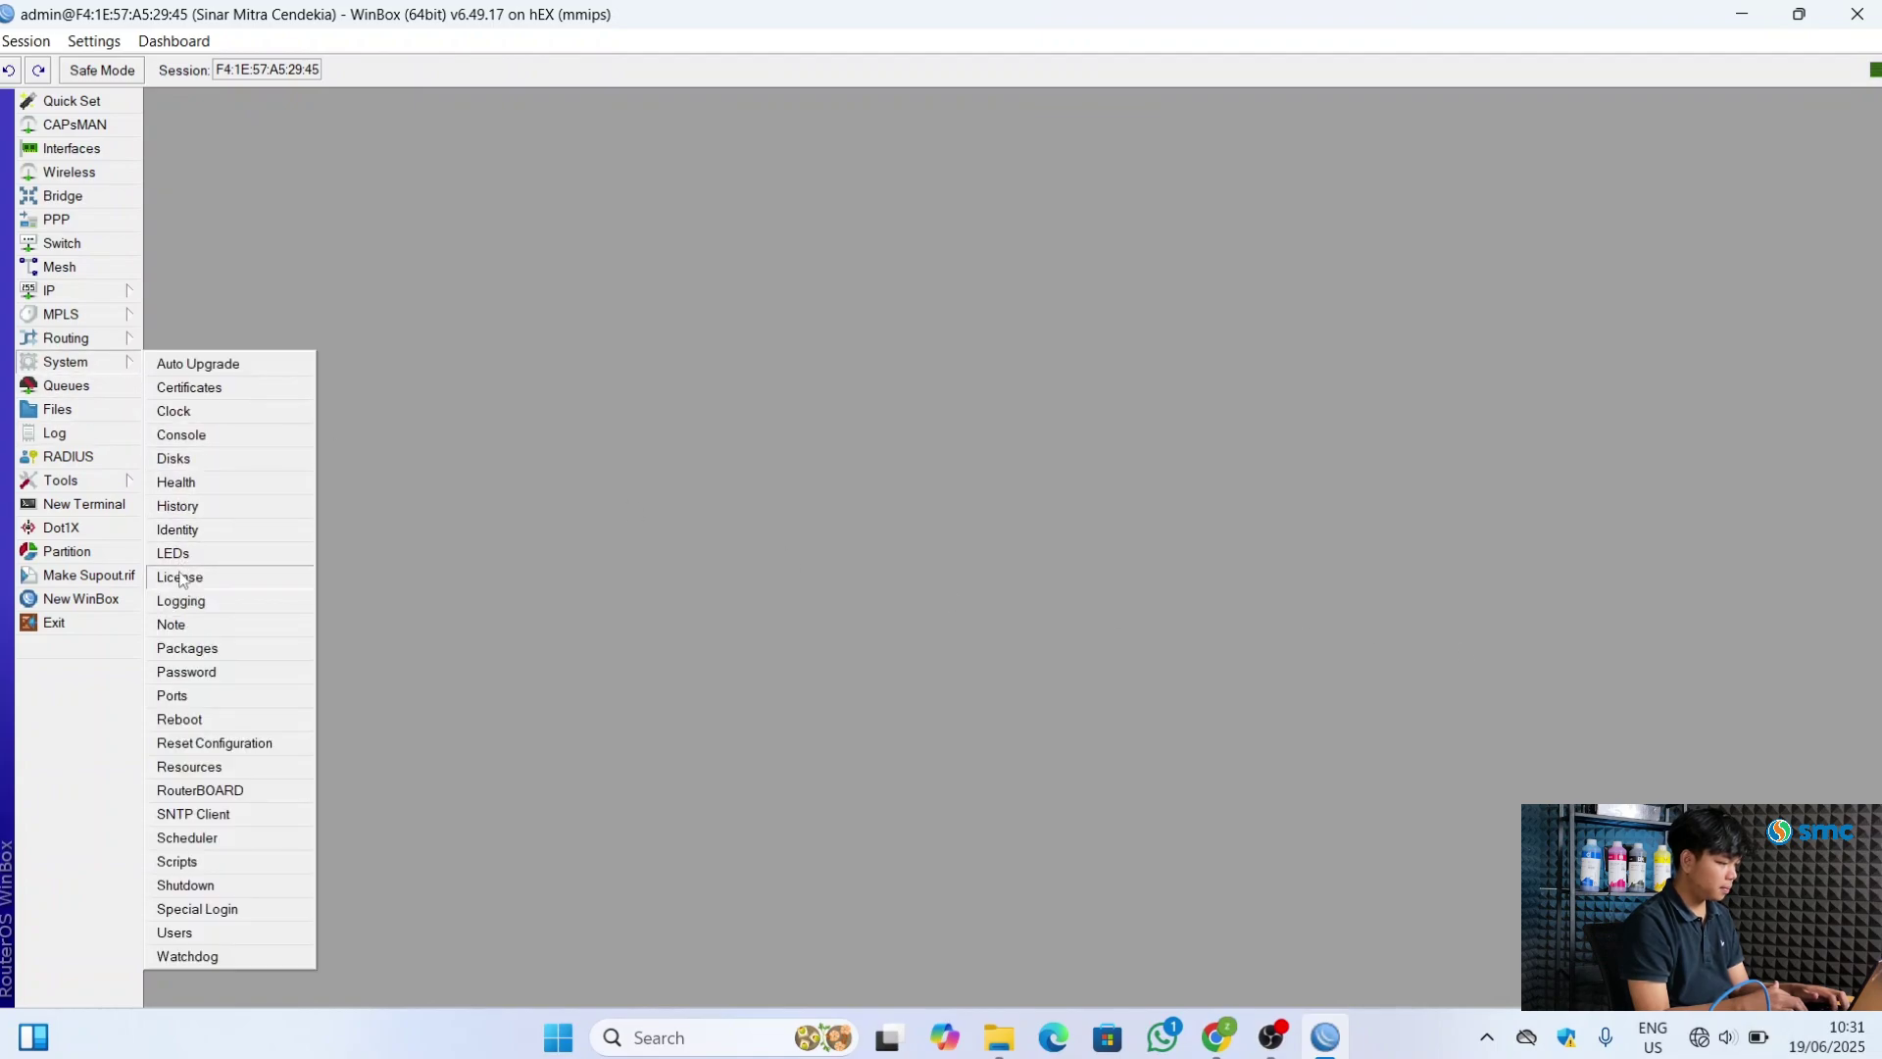
click(214, 718)
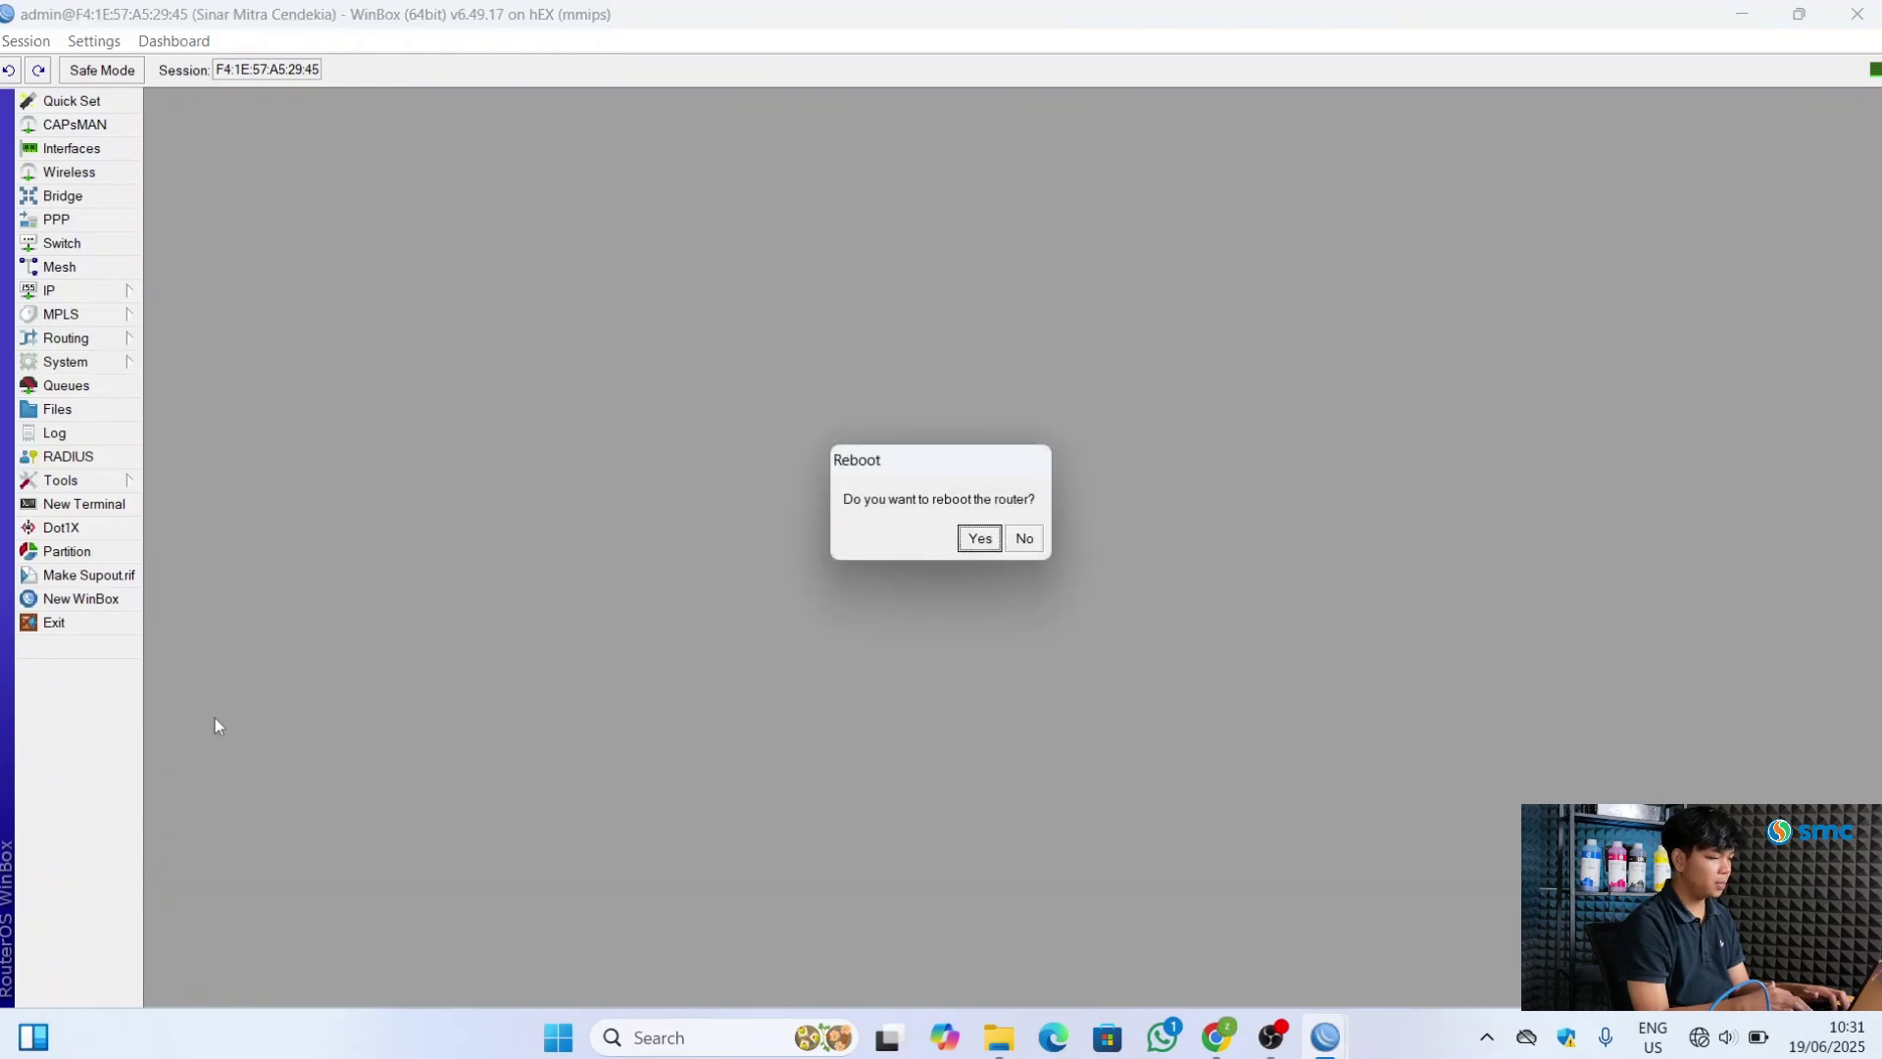
click(977, 539)
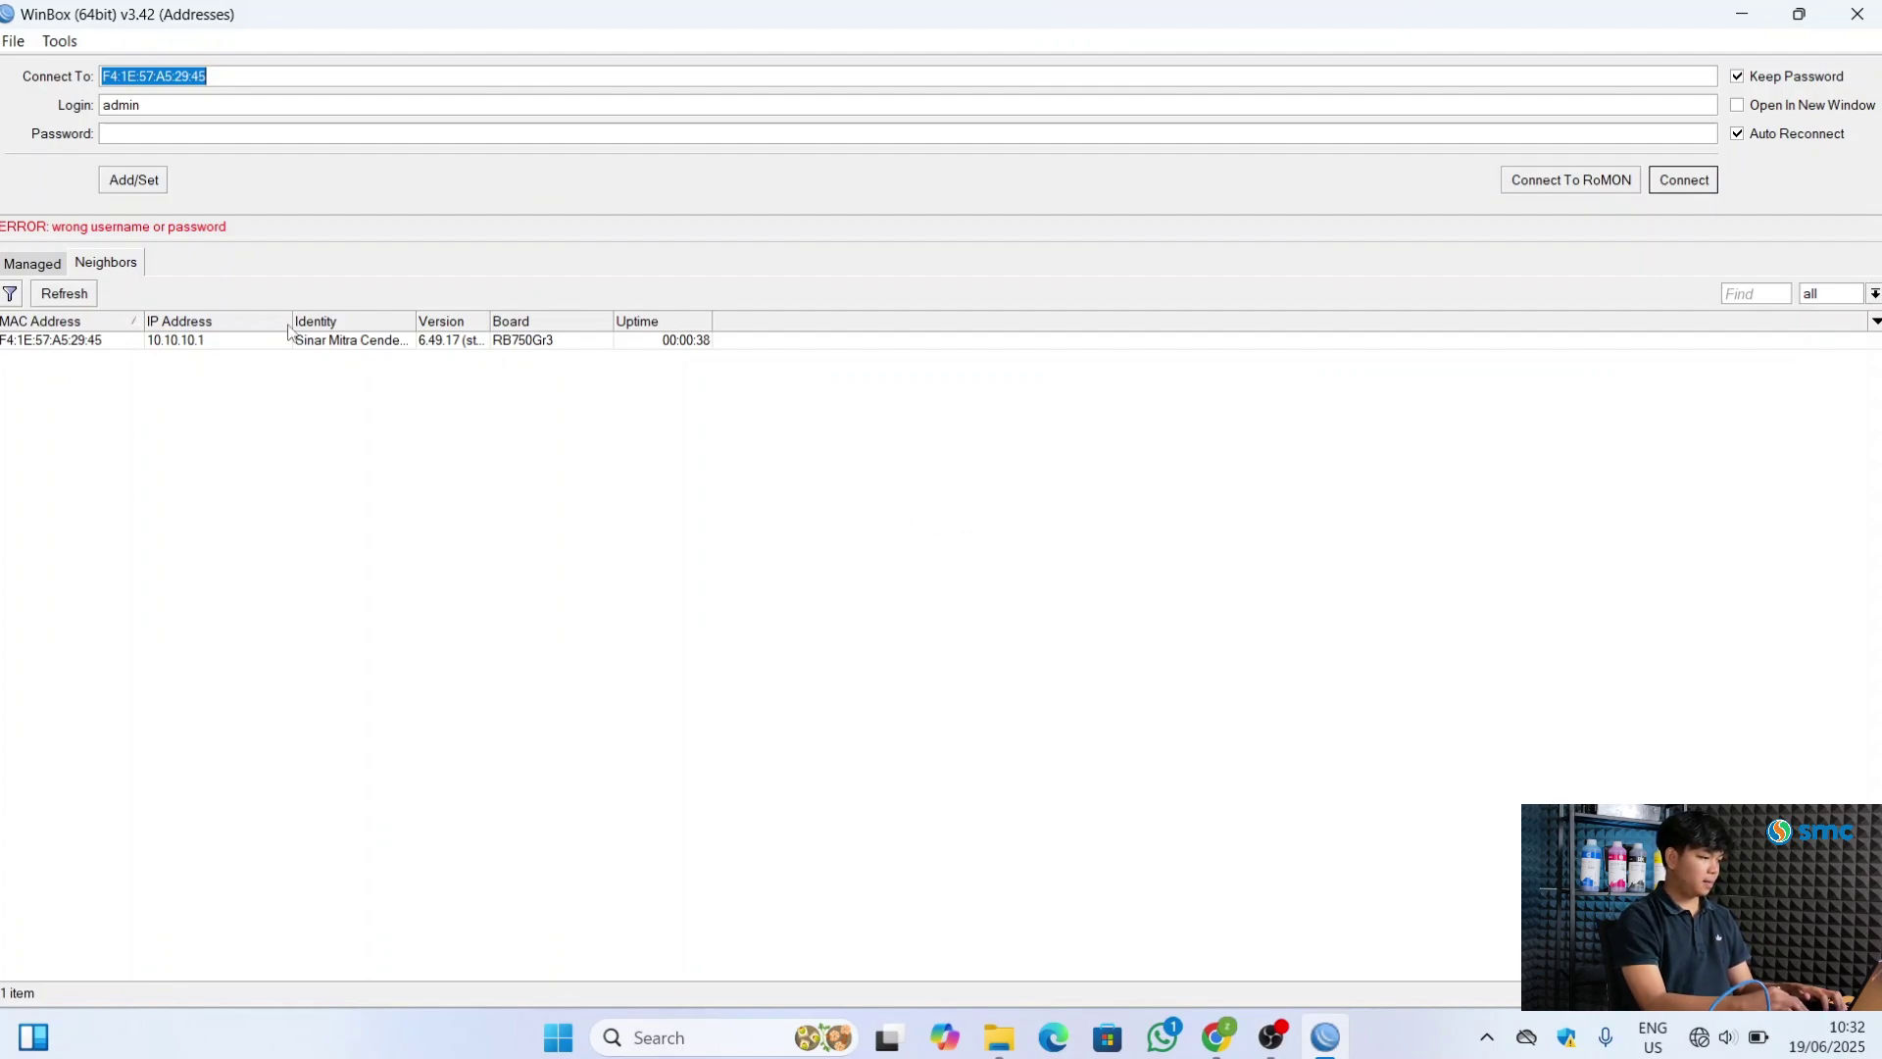
Select the rebooted router in the Neighbors list and connect as admin with the account password
click(128, 315)
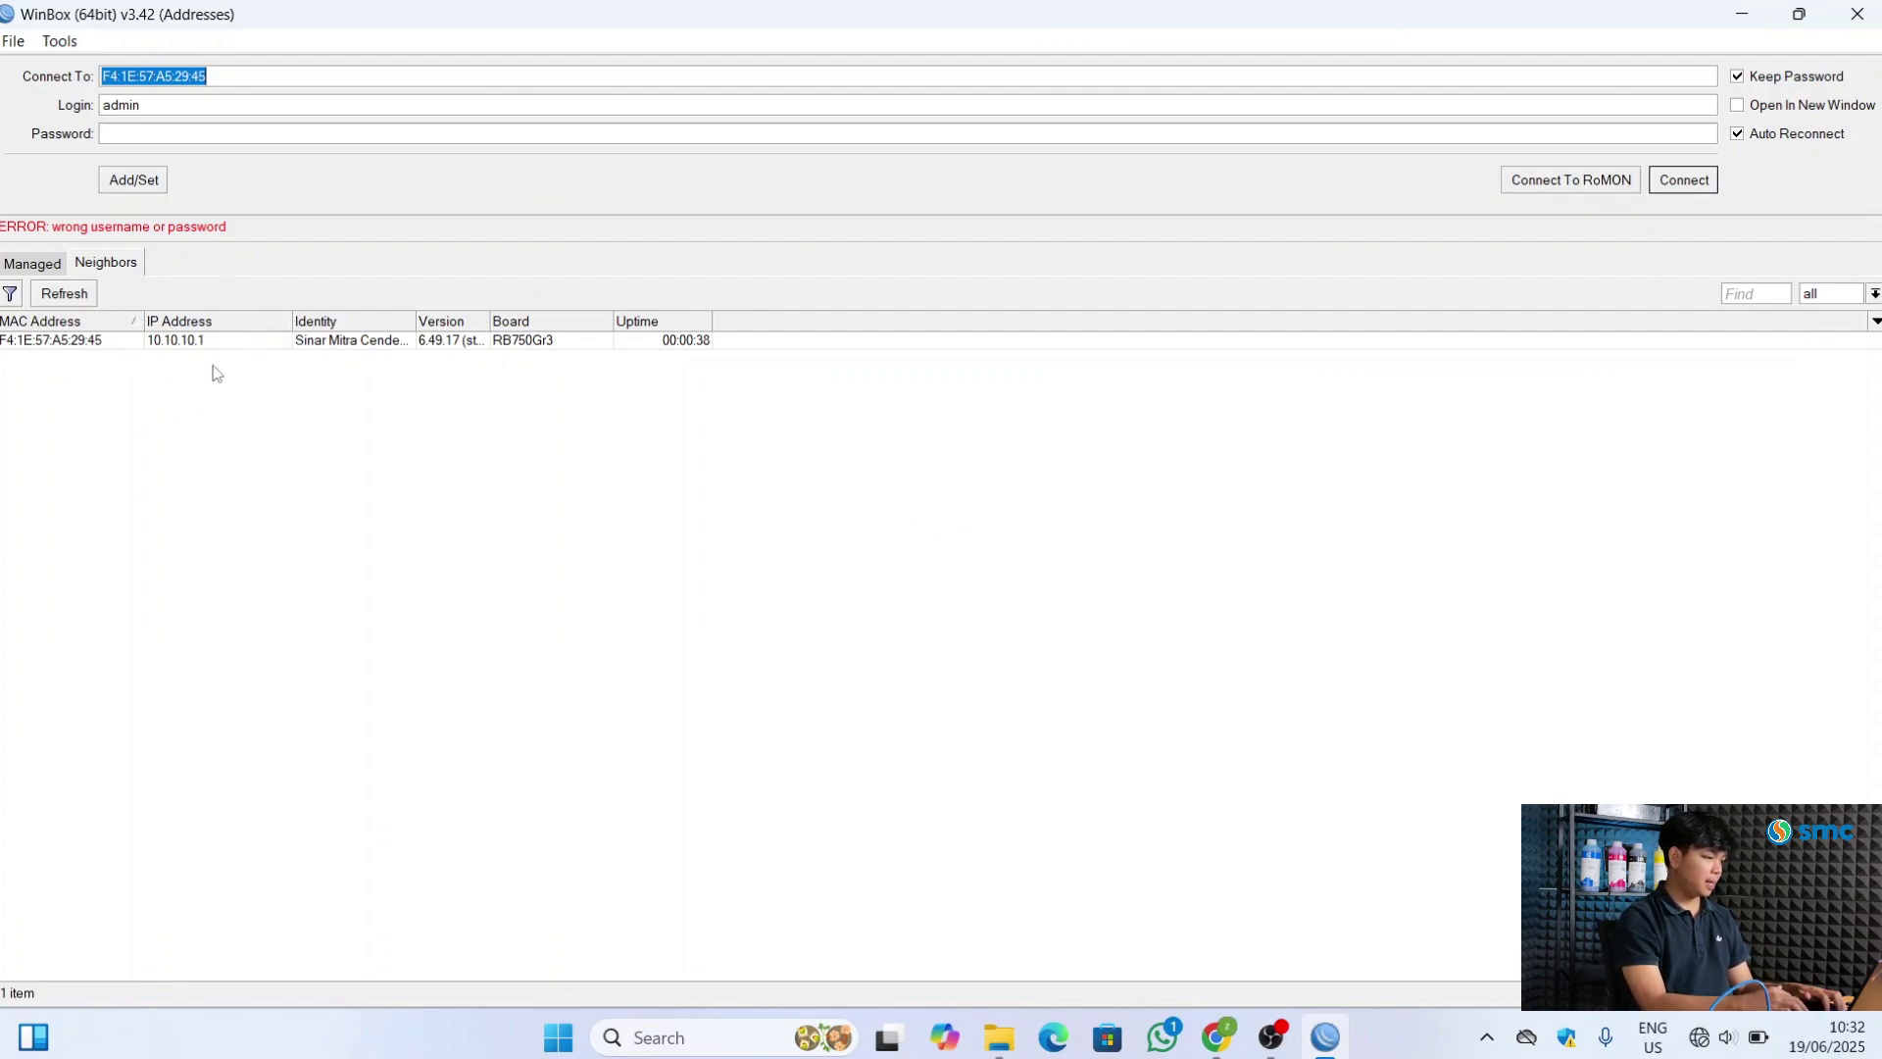
click(94, 339)
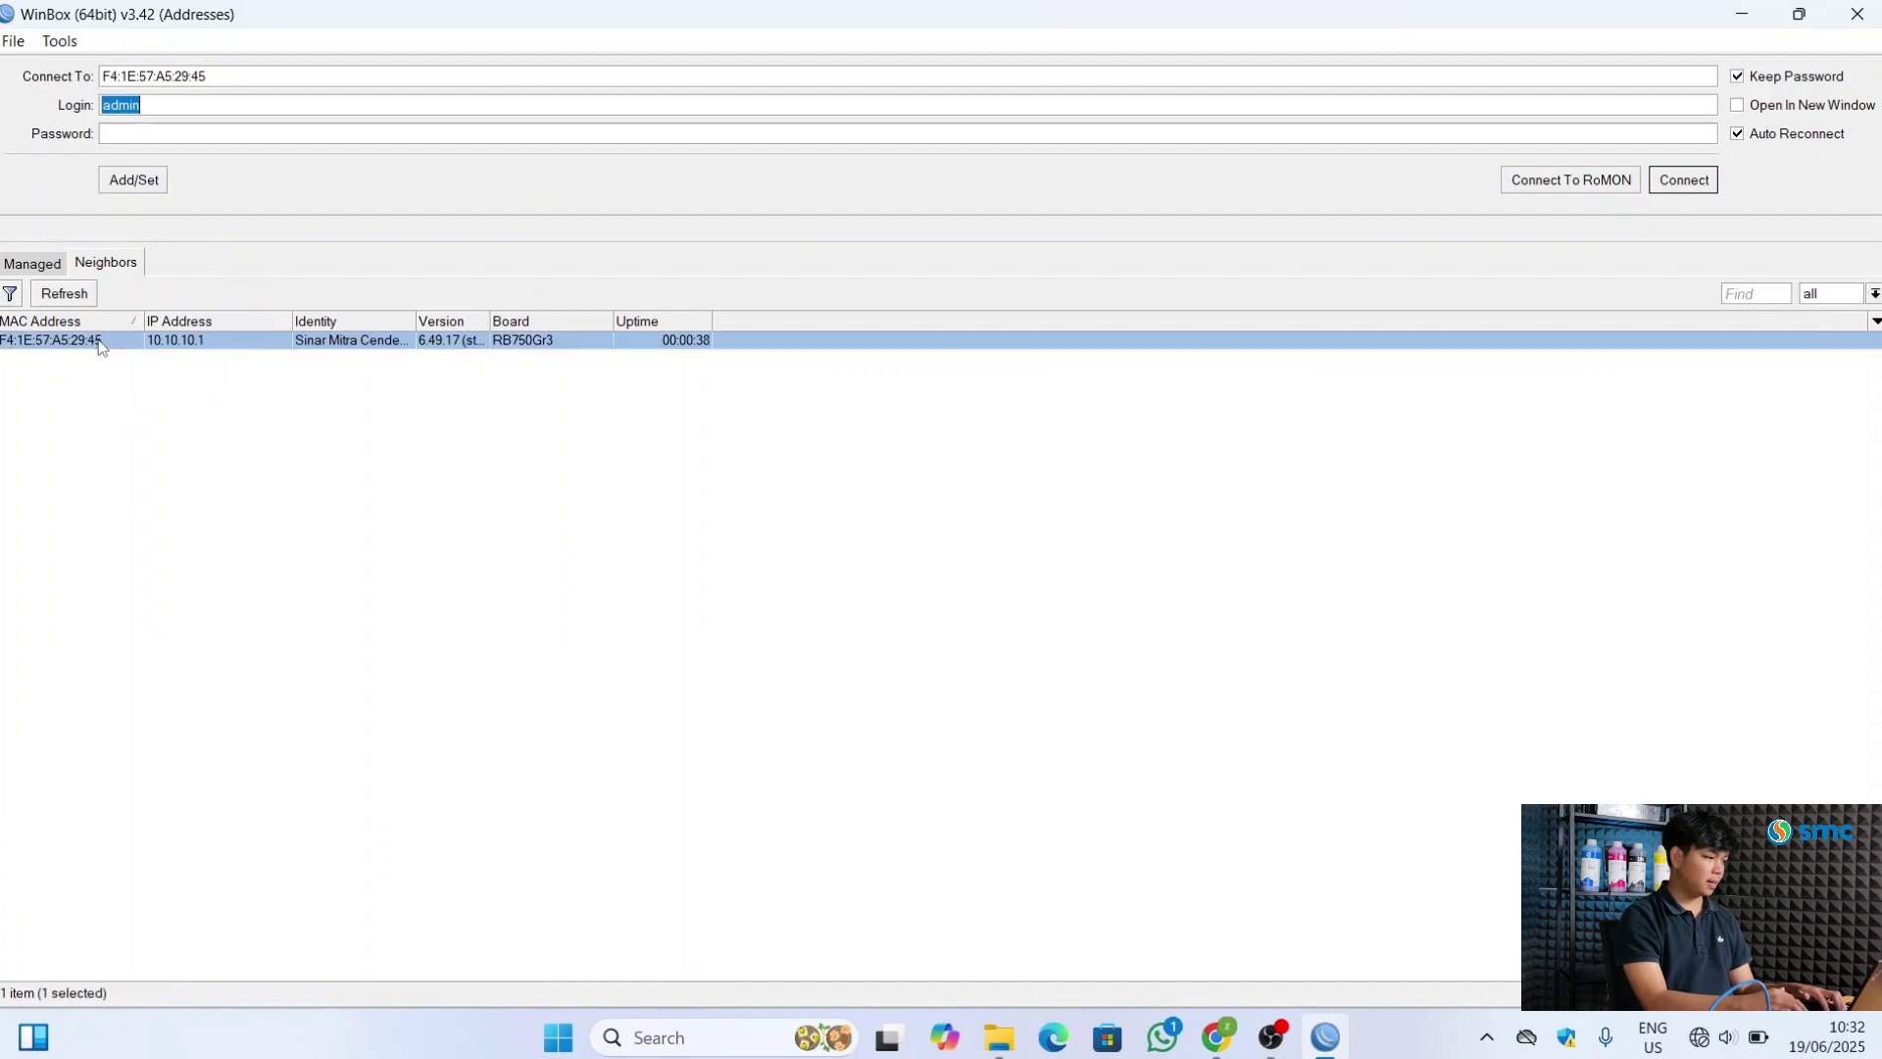
click(151, 130)
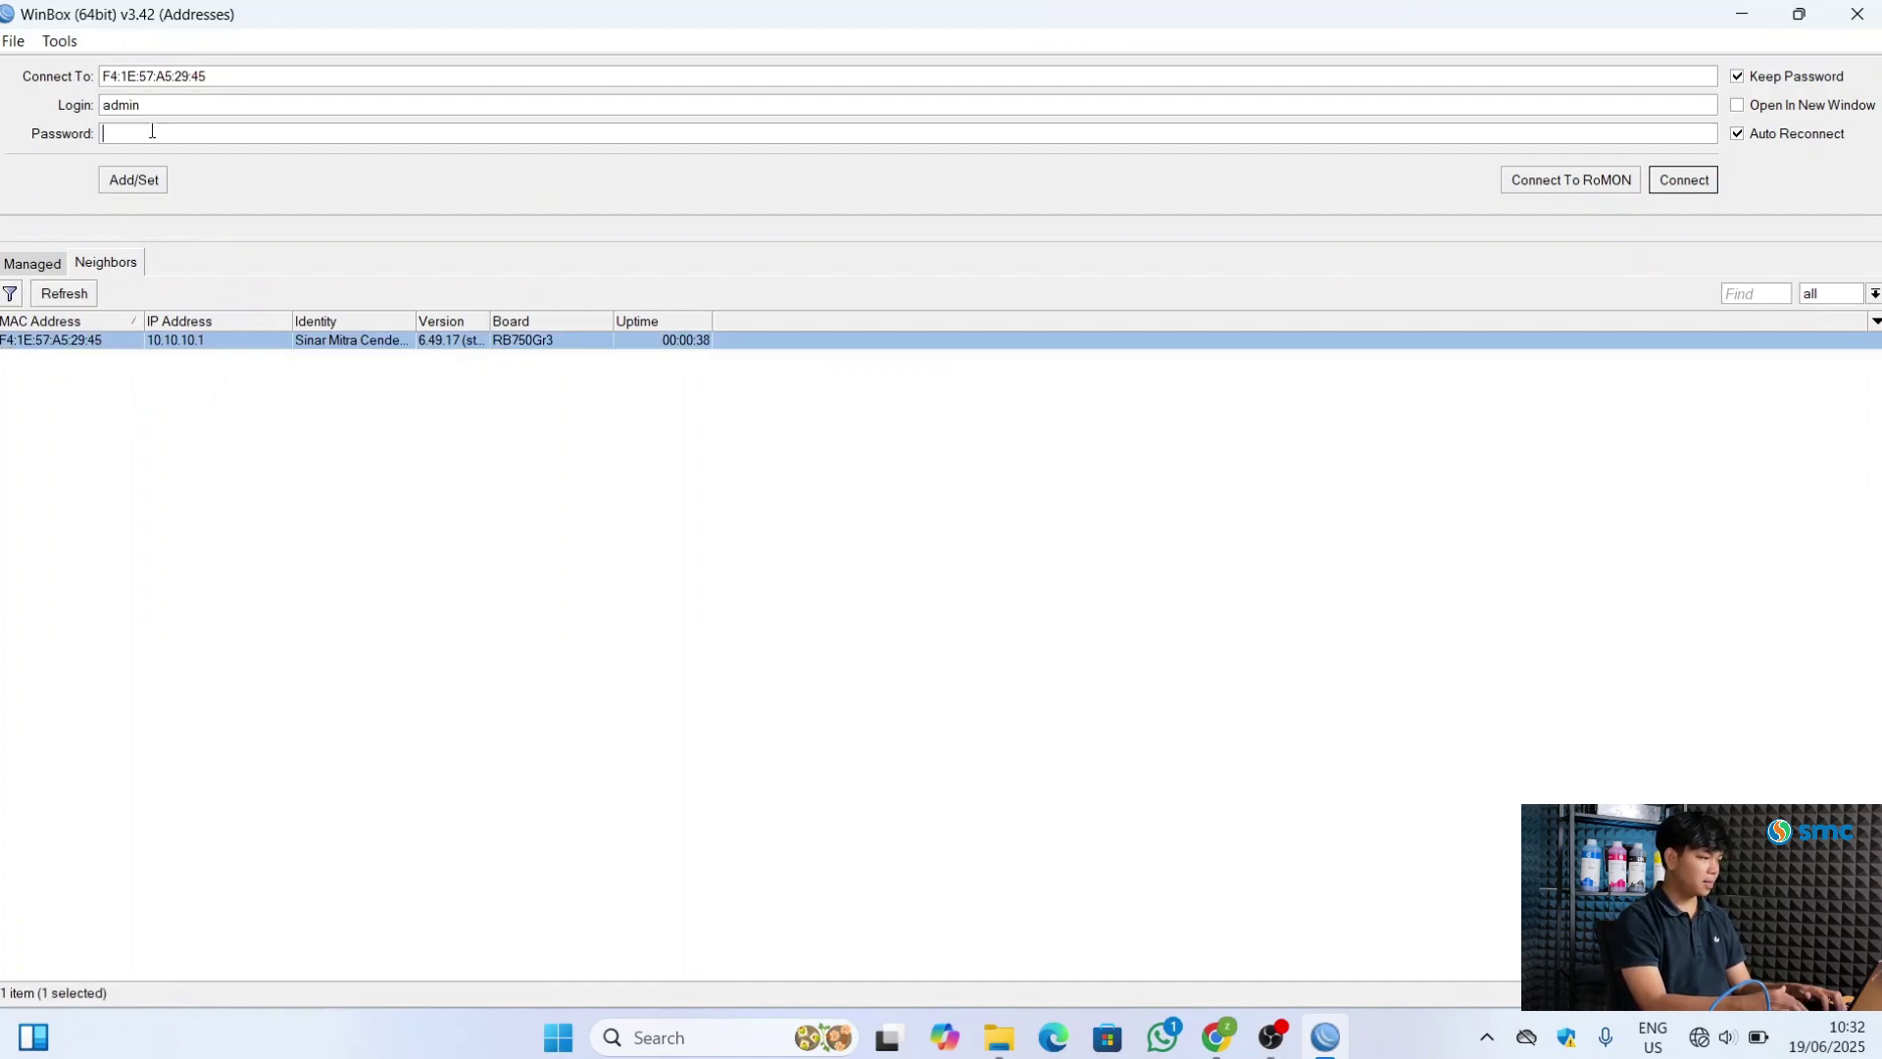
text(*****)
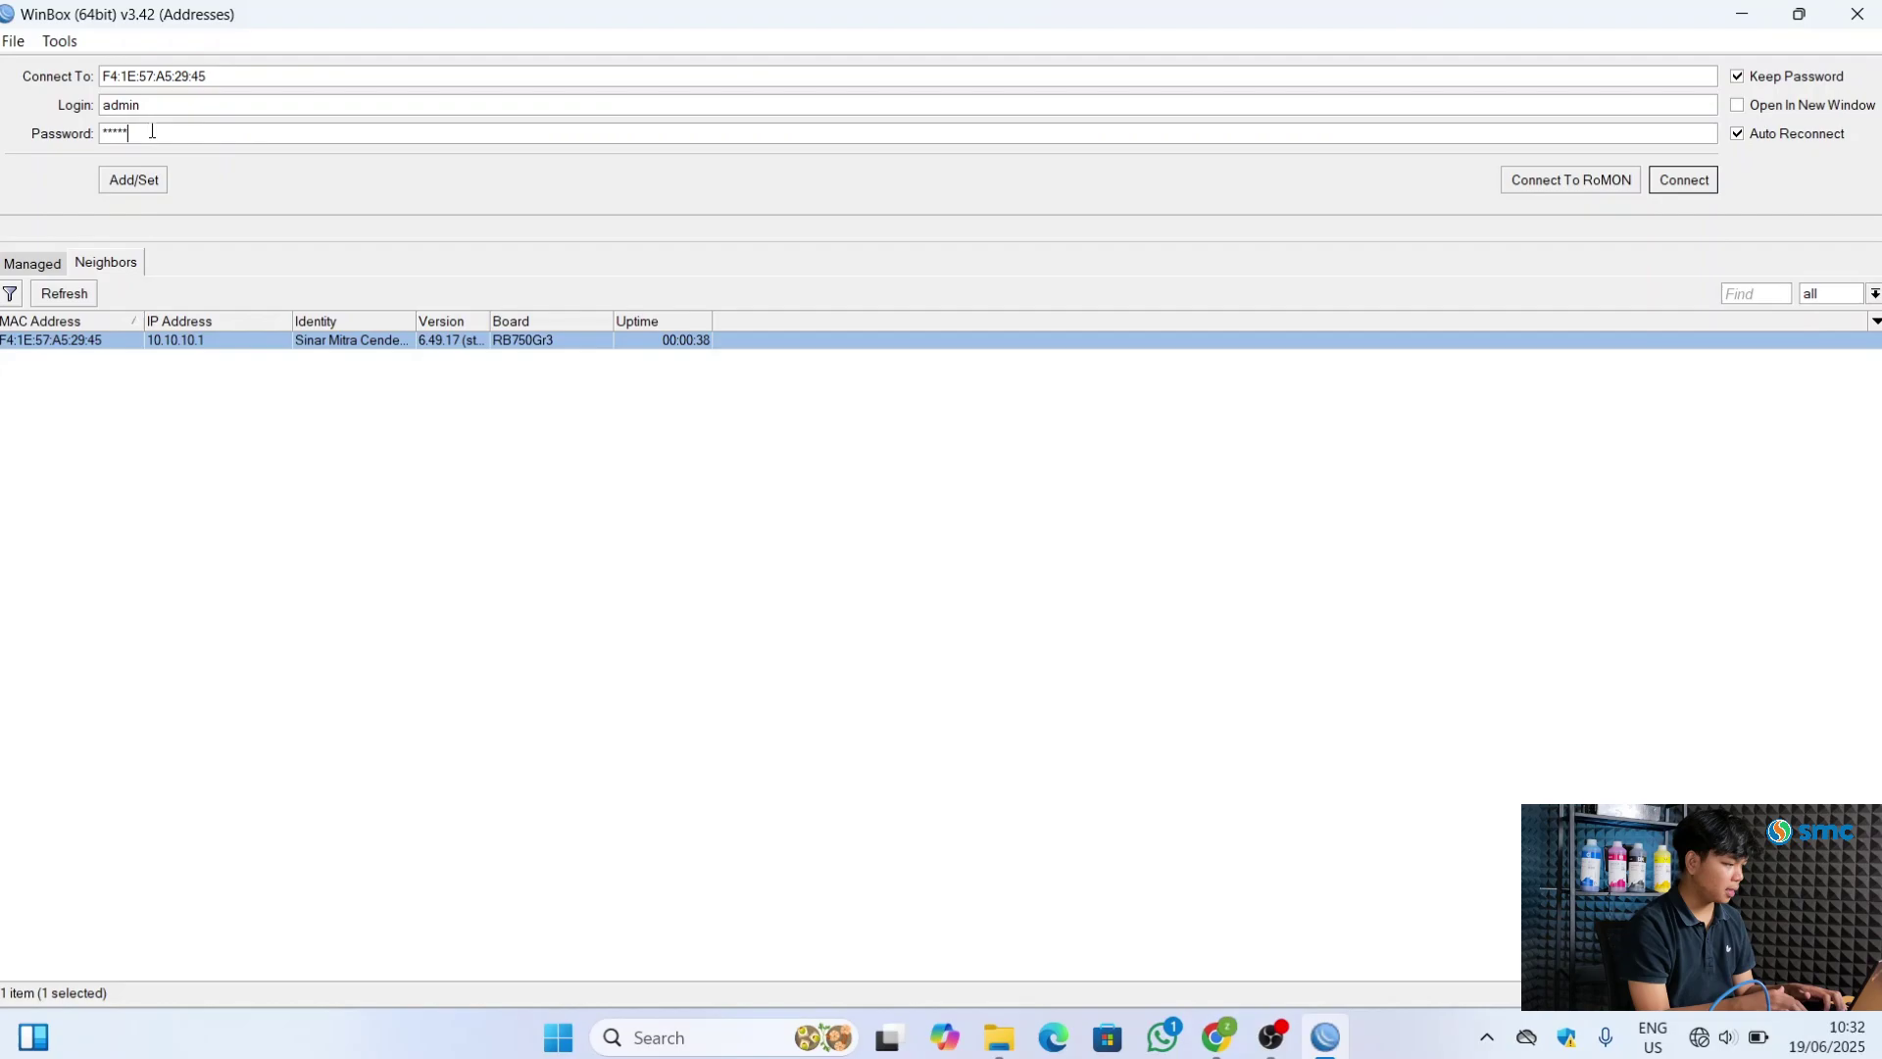
key(Return)
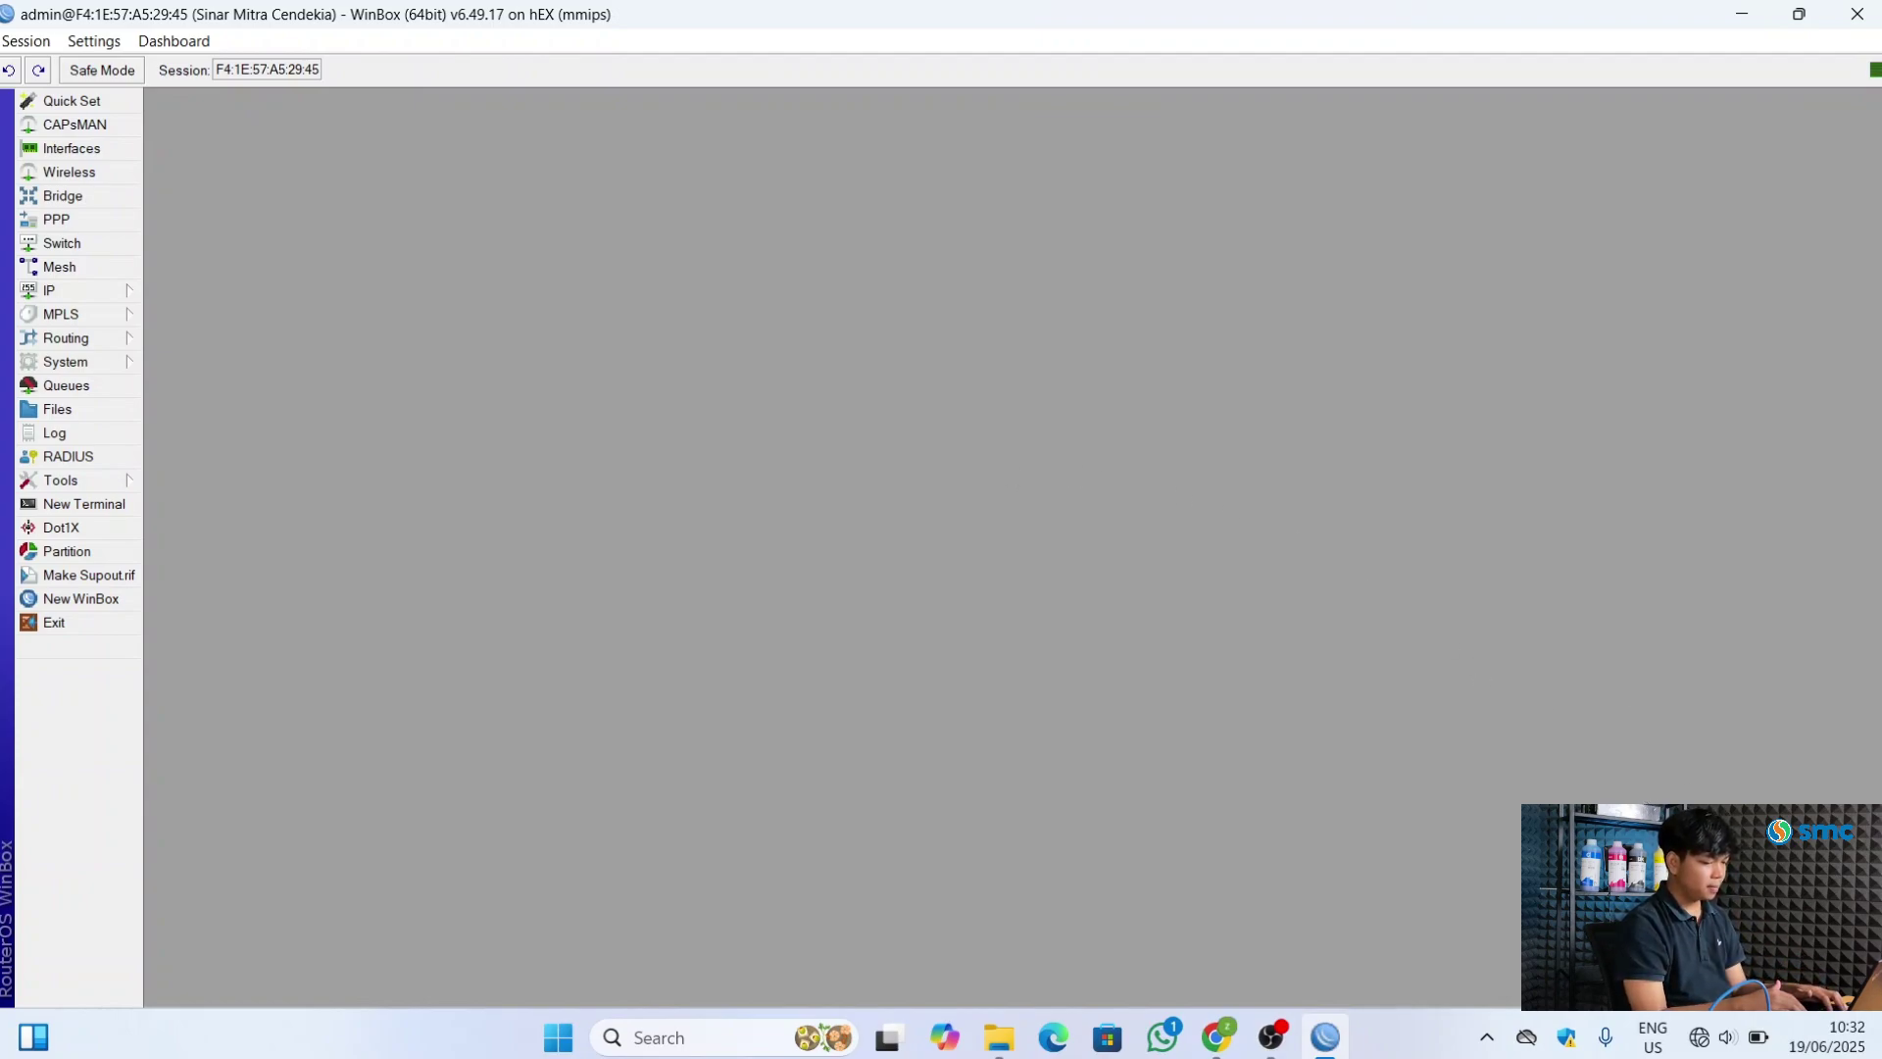
Launch Command Prompt via Start search and run ipconfig to list the PC's adapter addresses
click(1698, 1037)
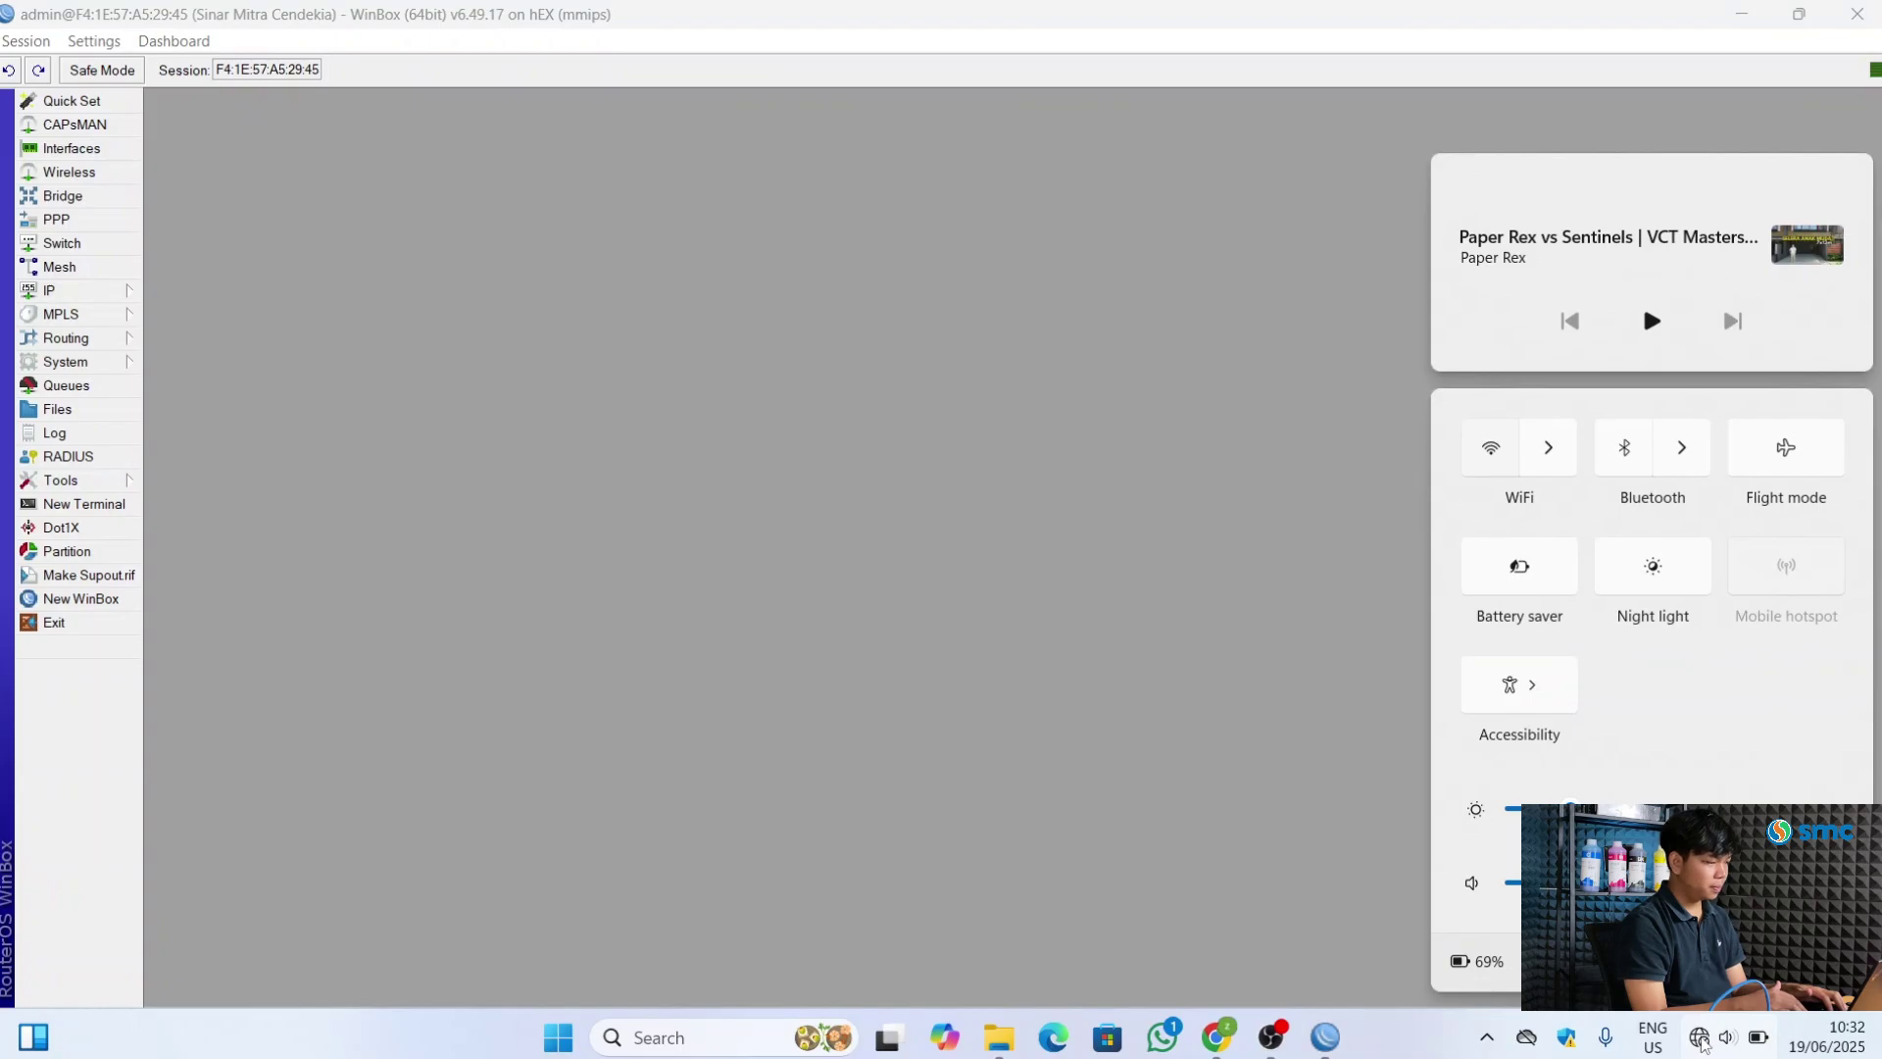
click(1416, 1037)
key(super)
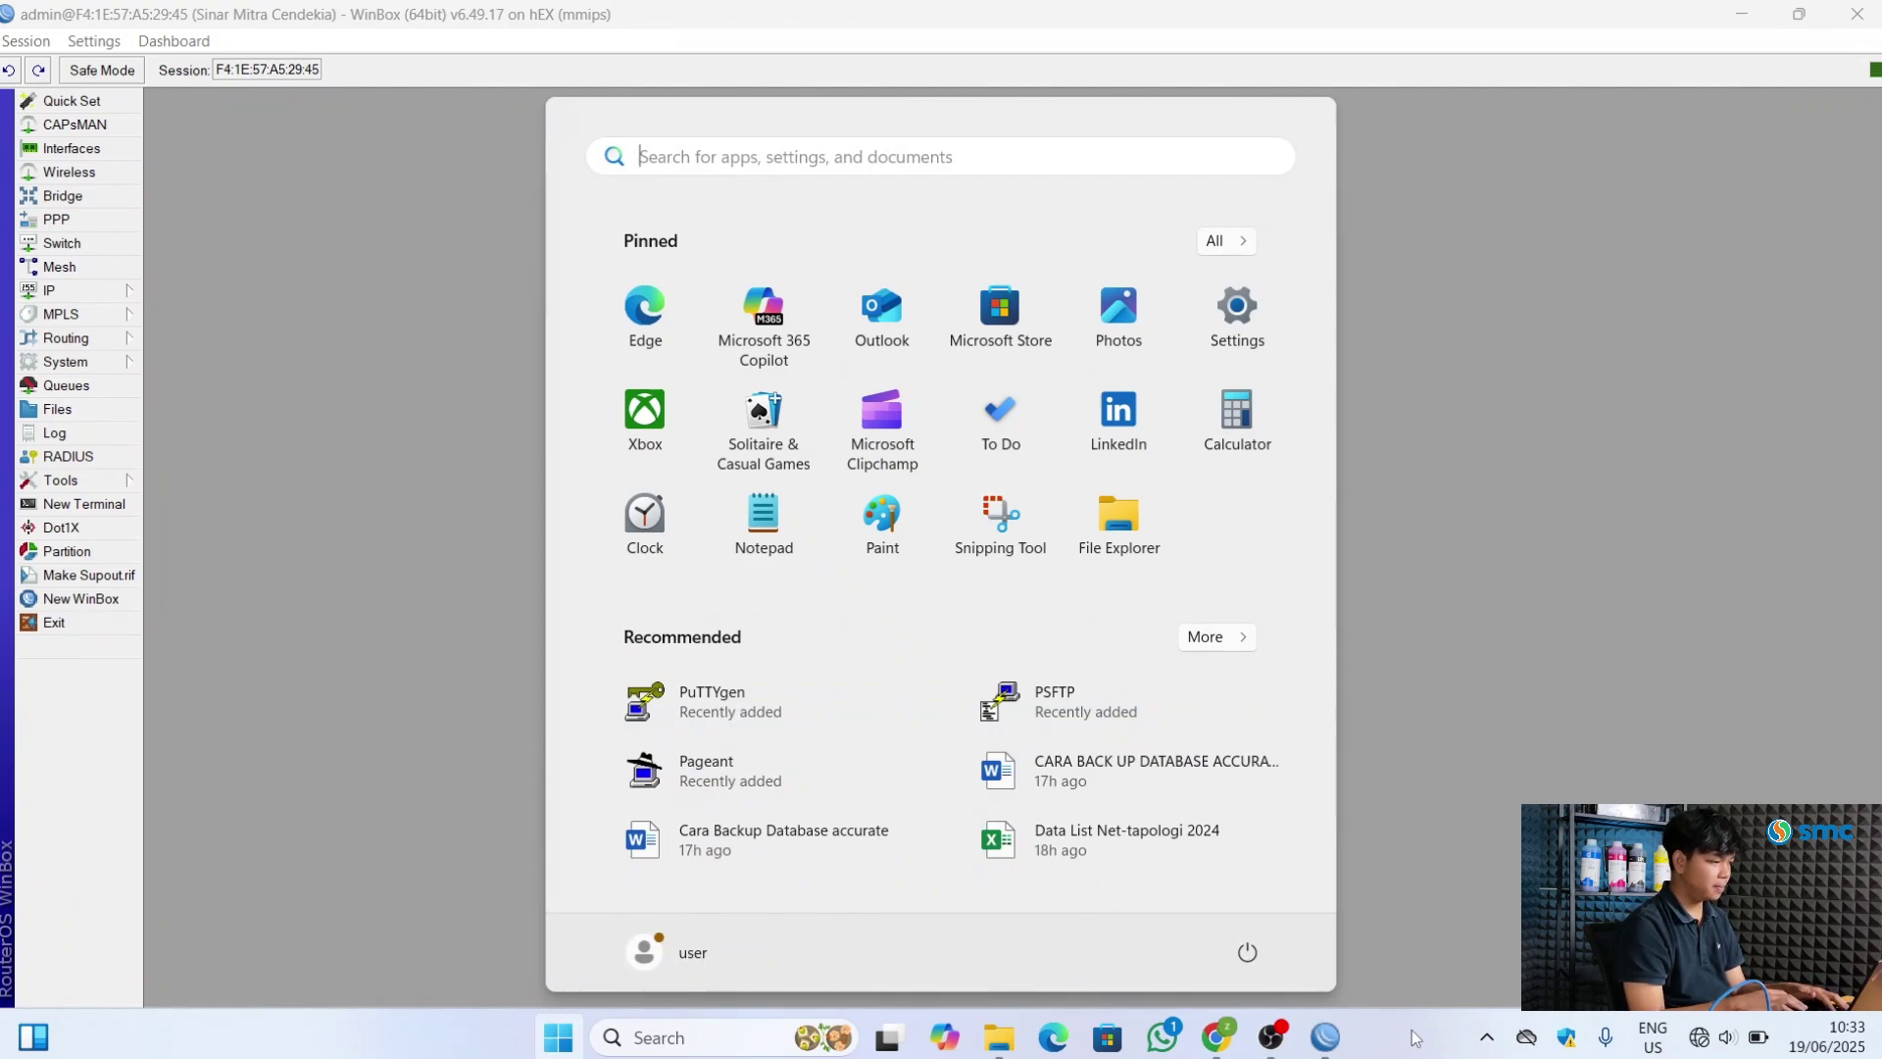
text(cmd)
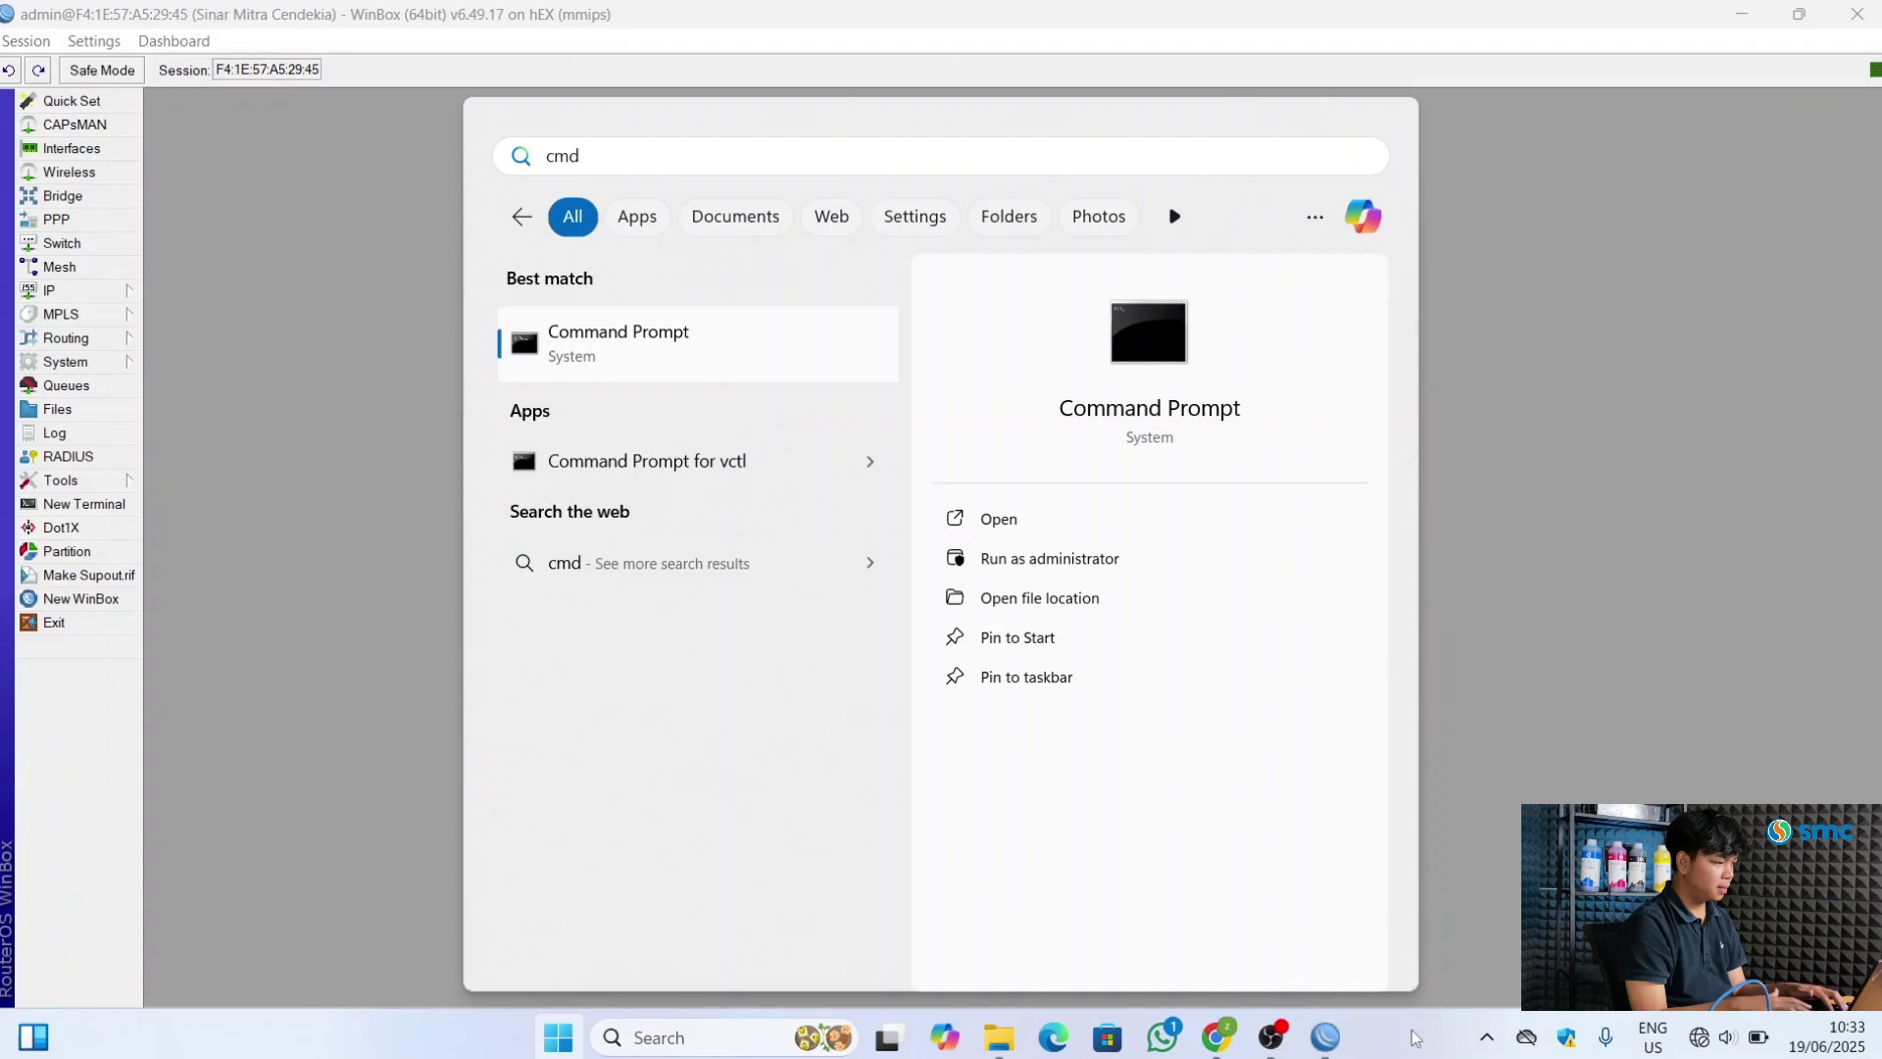
key(Return)
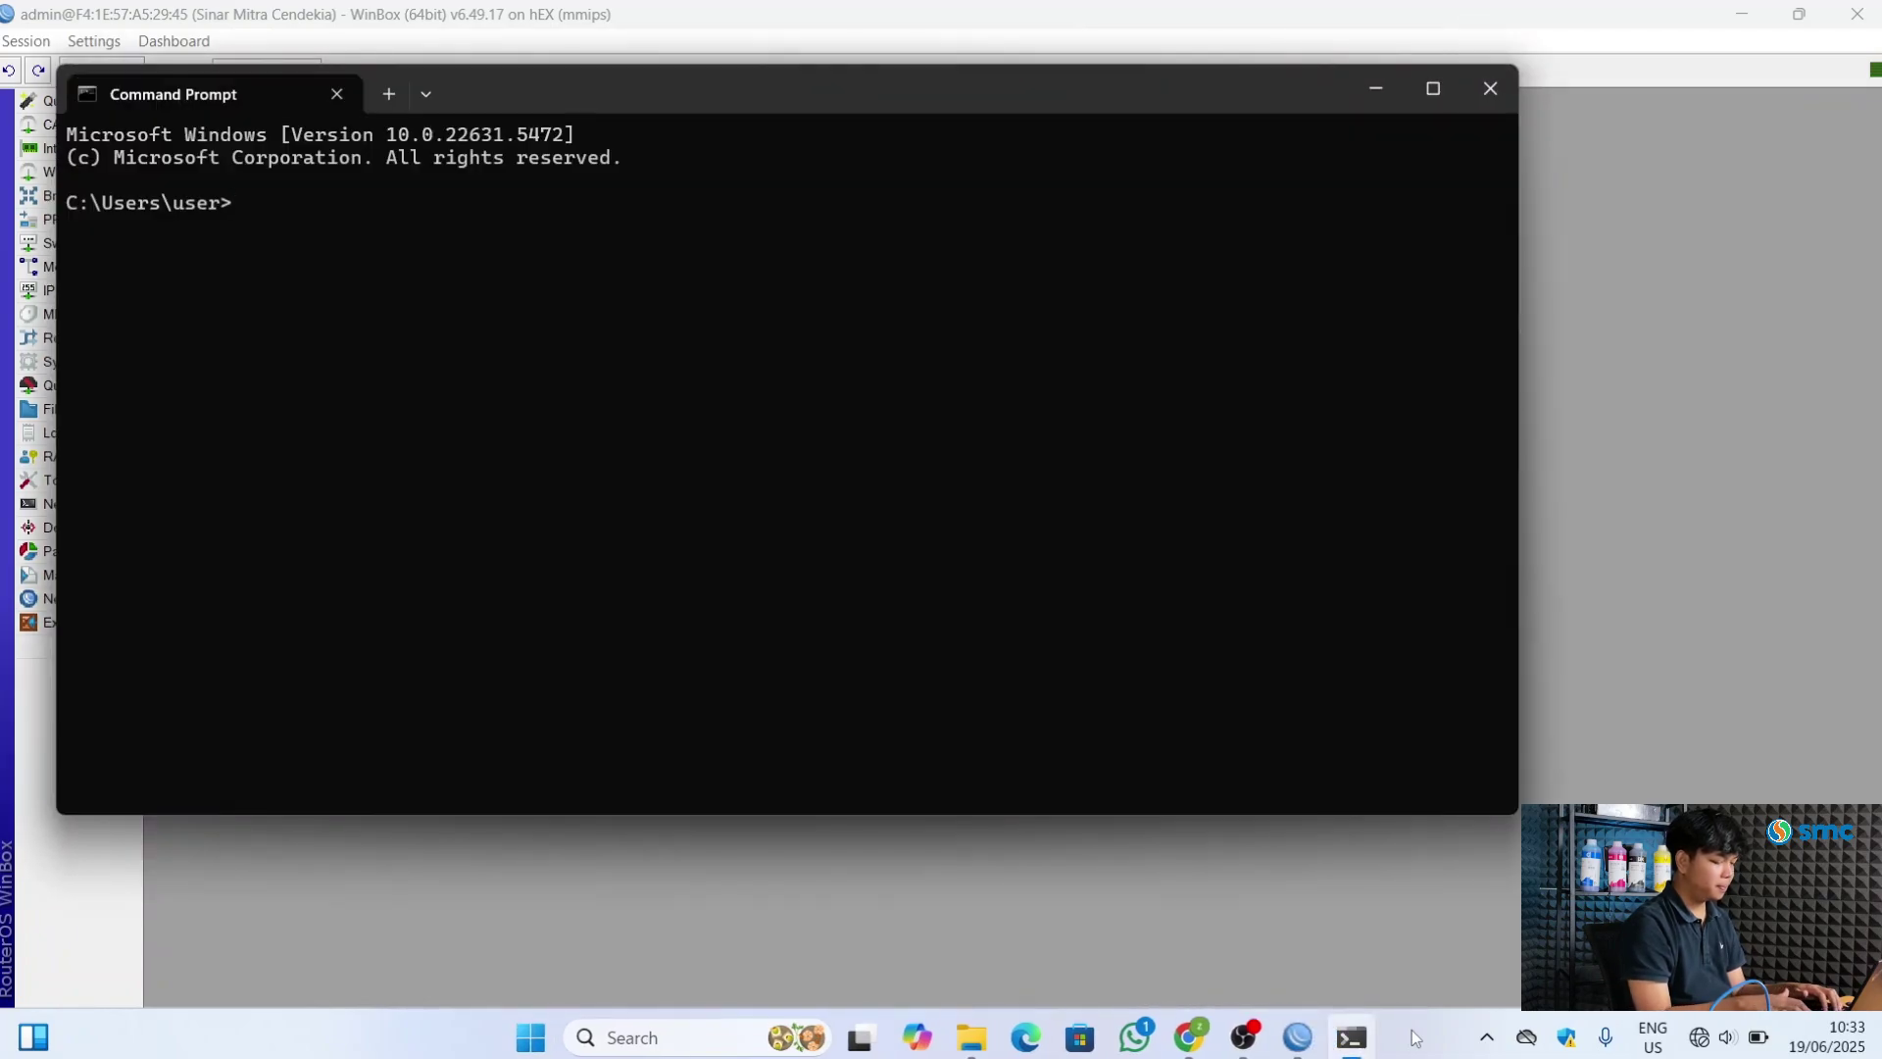
text(i)
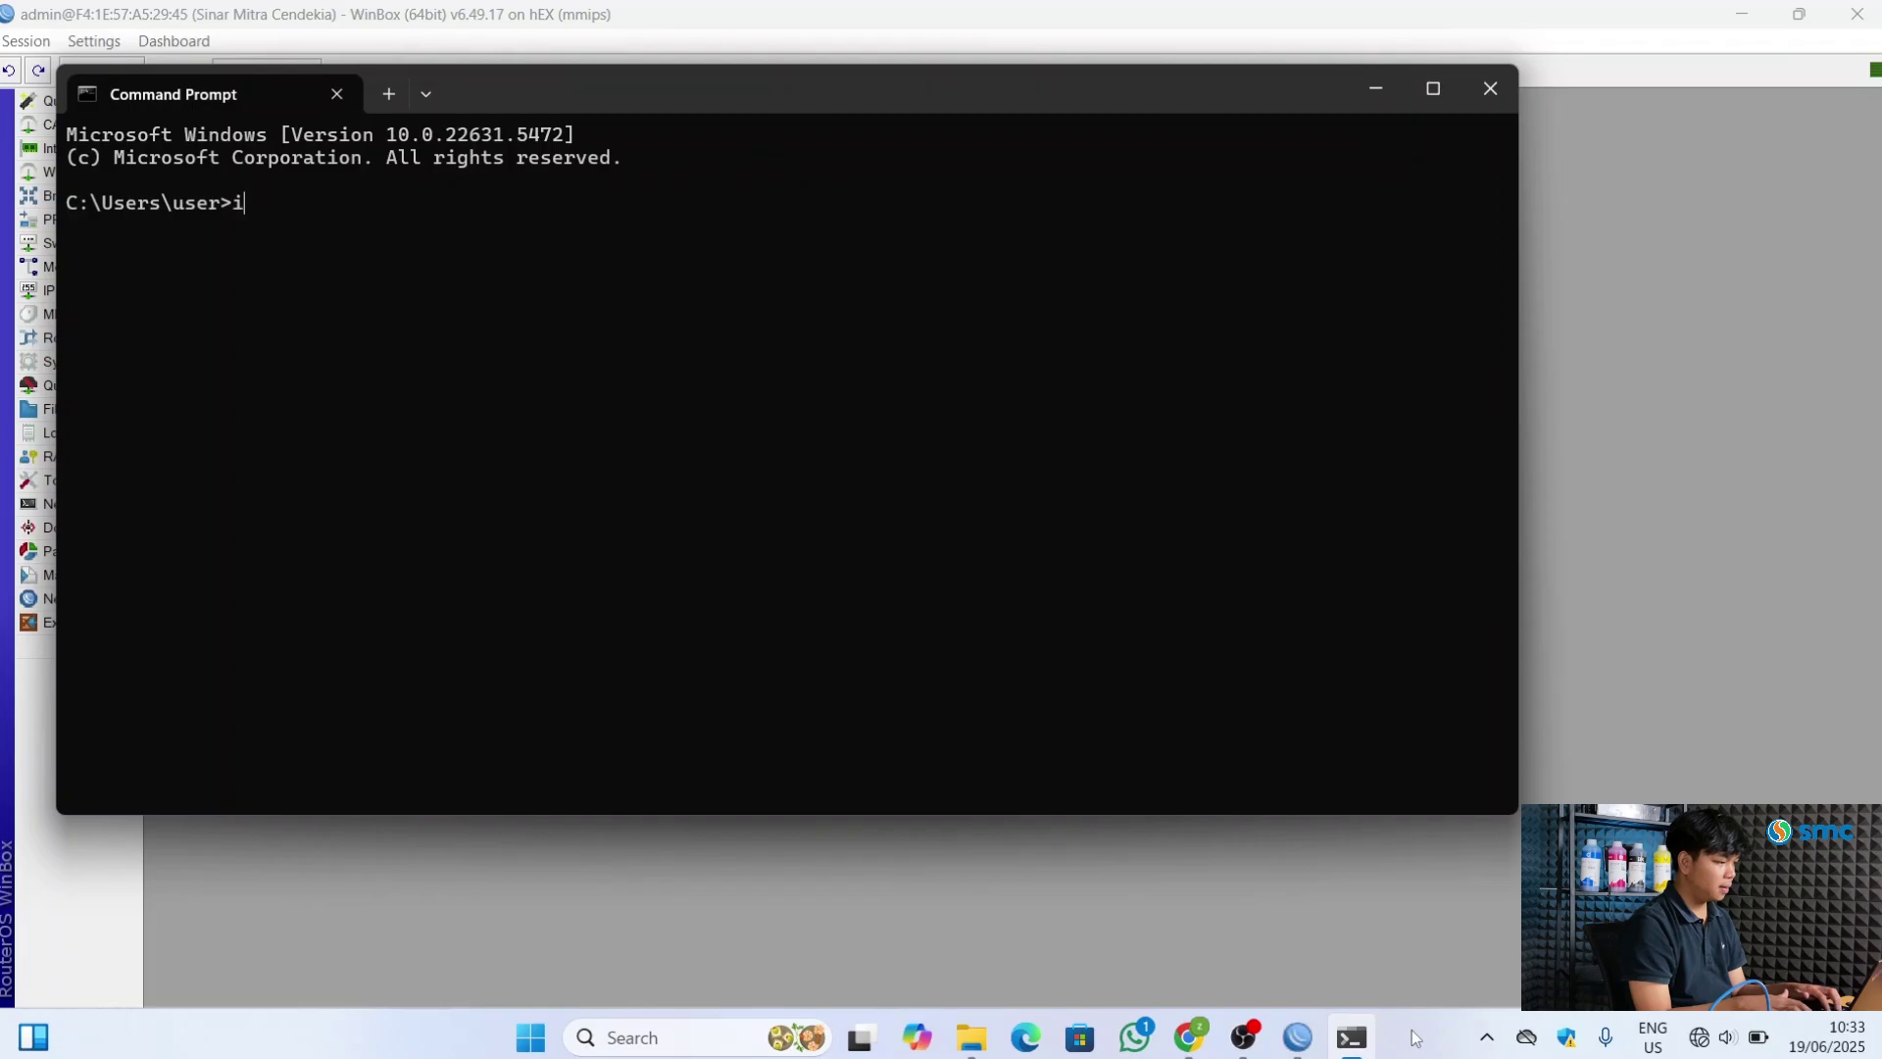
text(pconf)
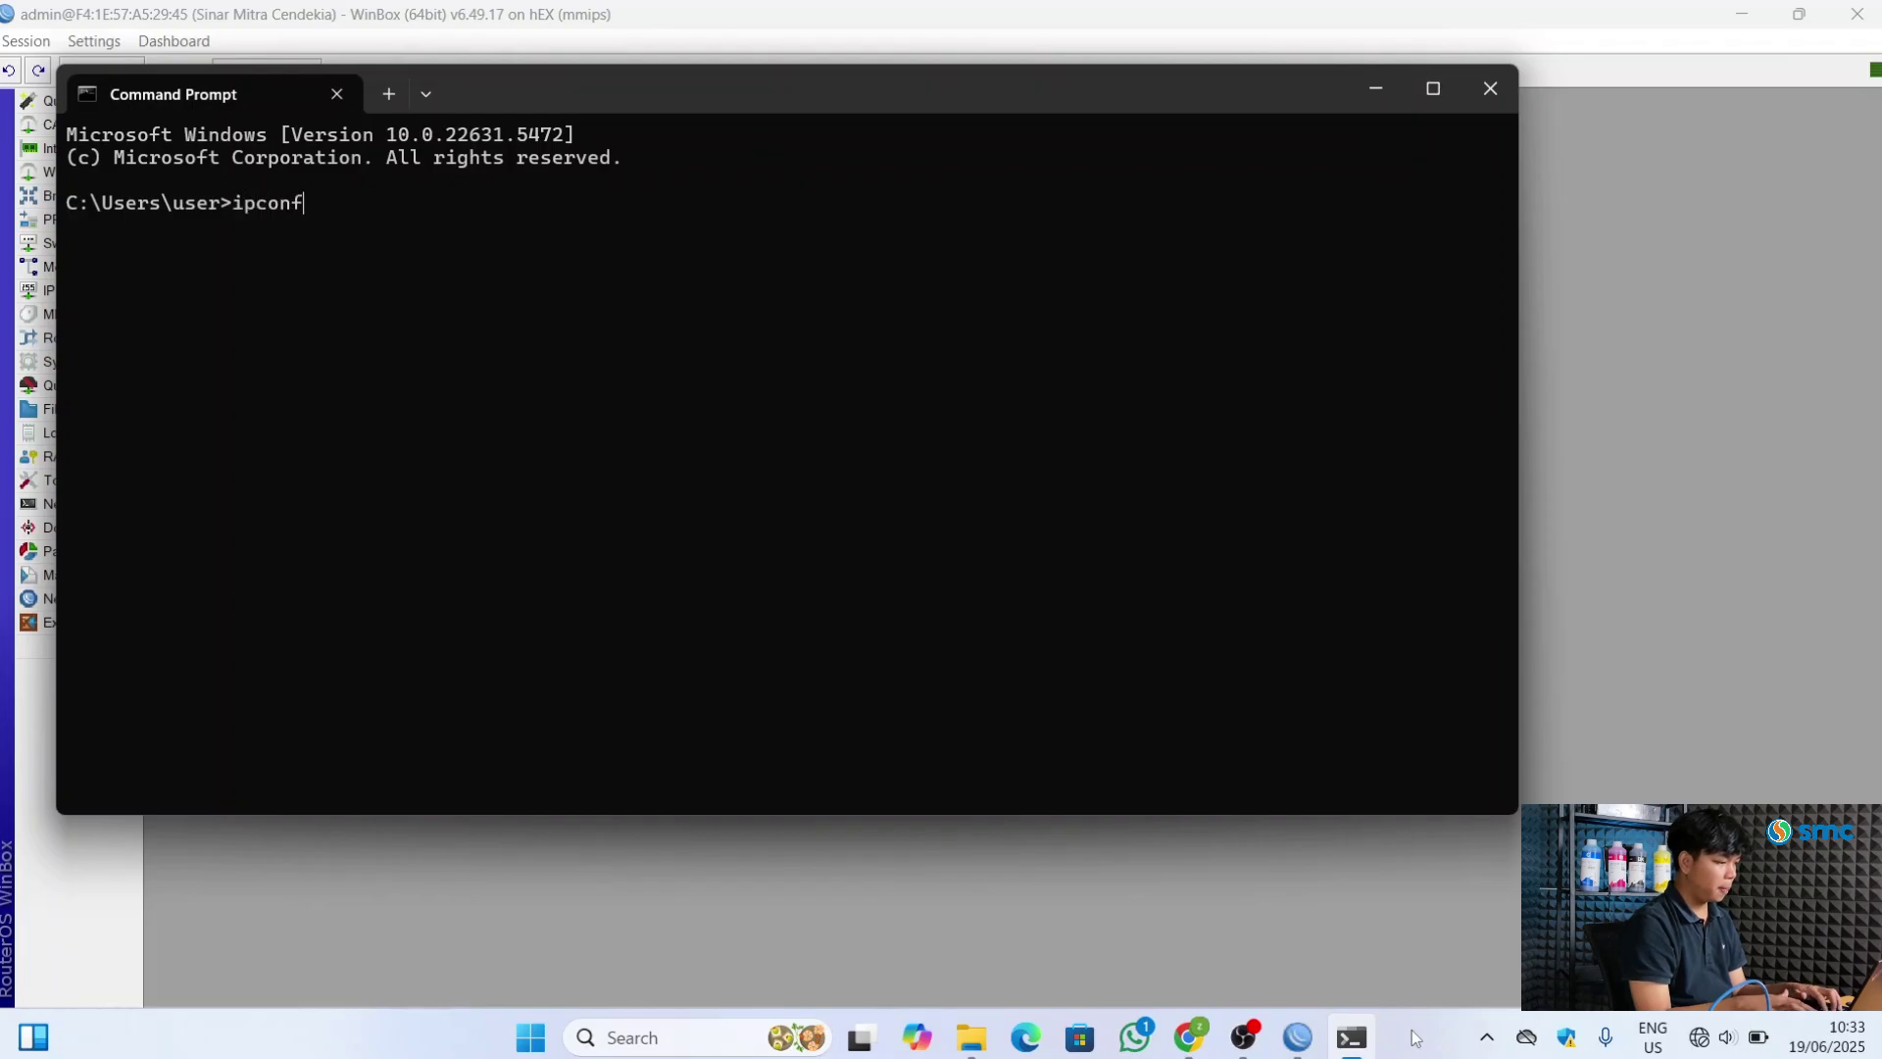
text(ig)
key(Return)
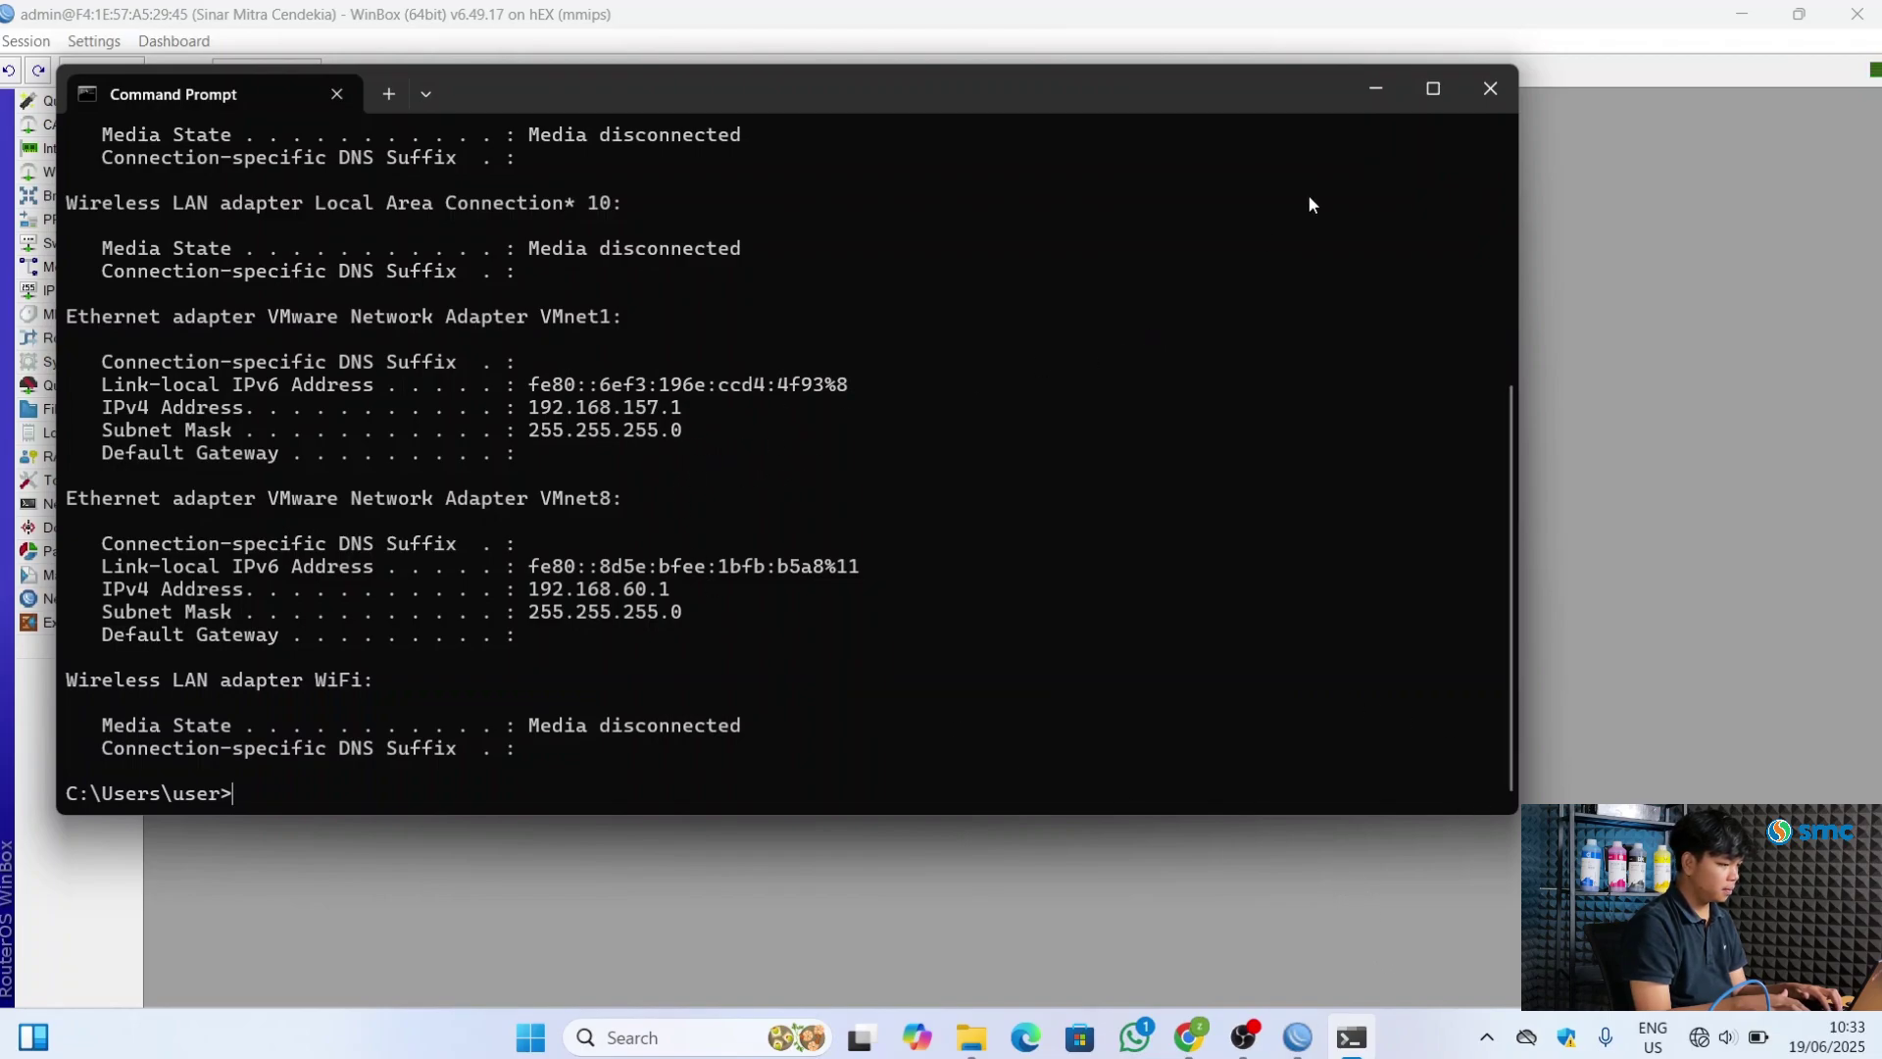
Close Command Prompt and open View network connections by searching 'network'
click(1489, 89)
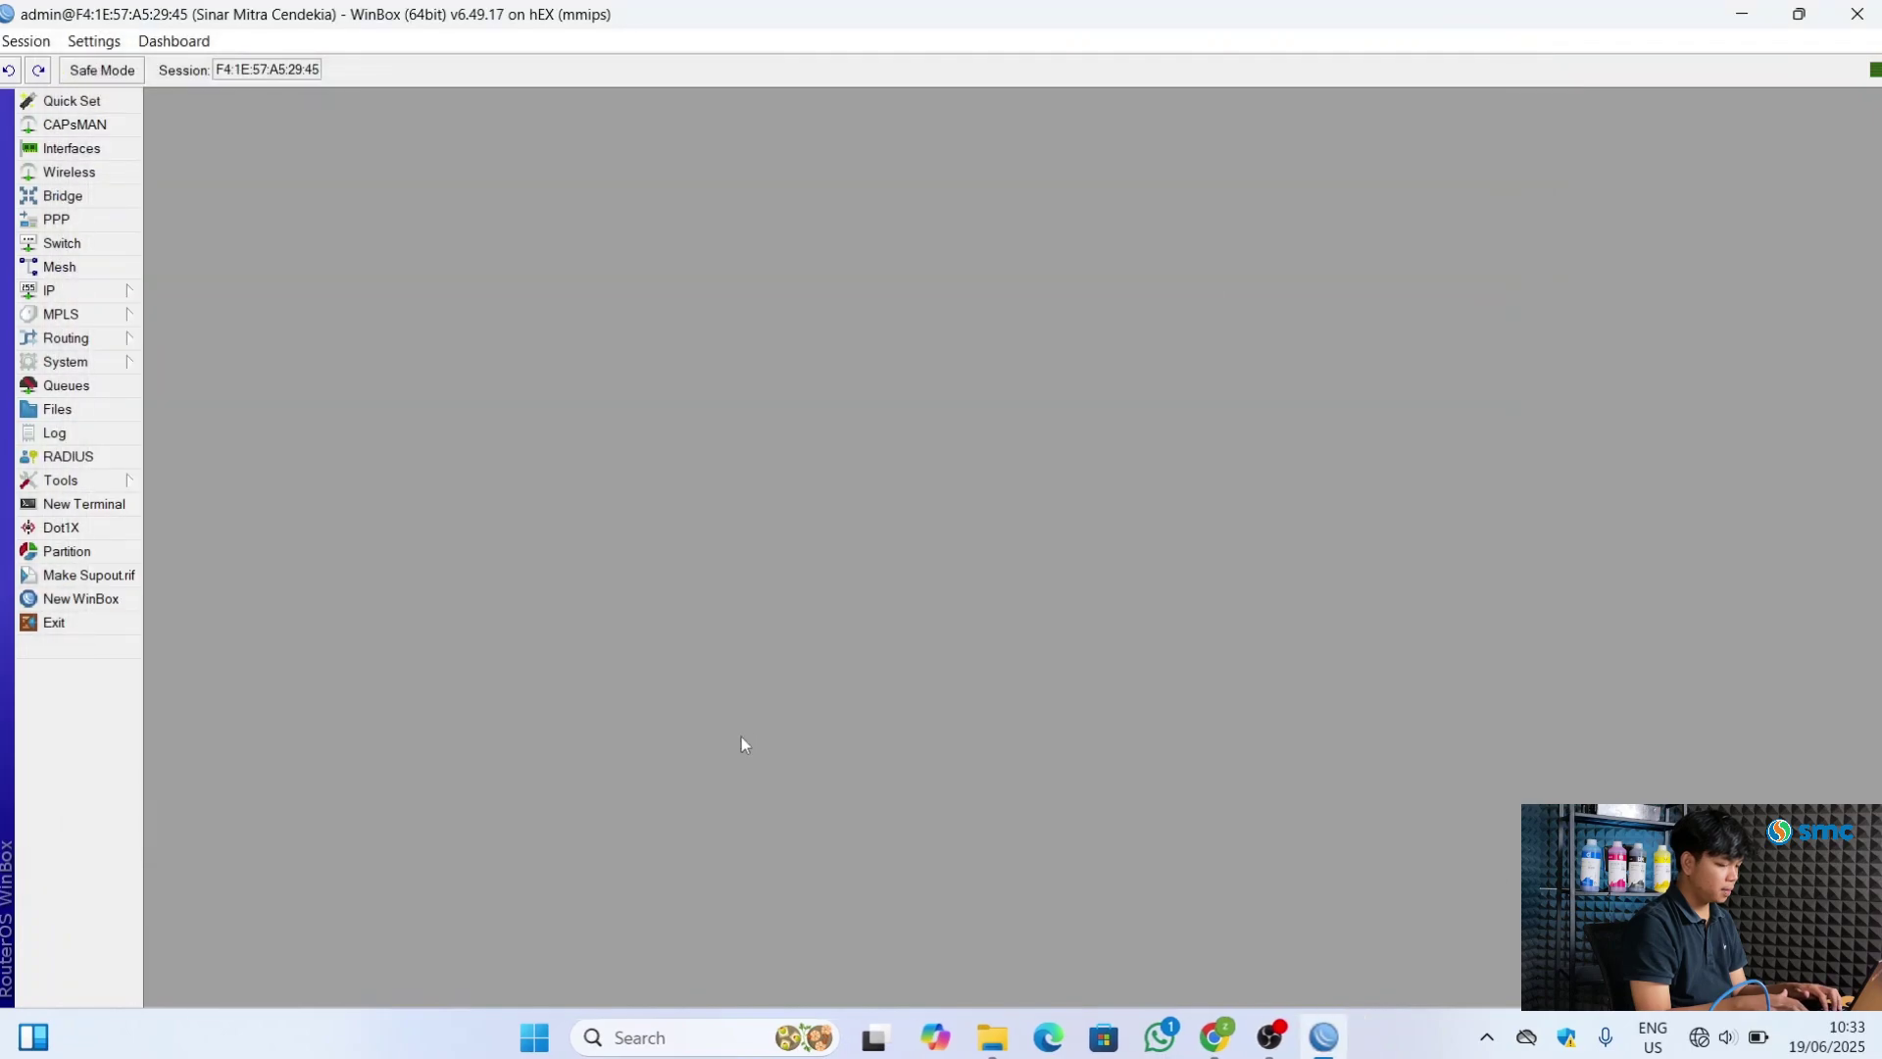
click(638, 1036)
text(n)
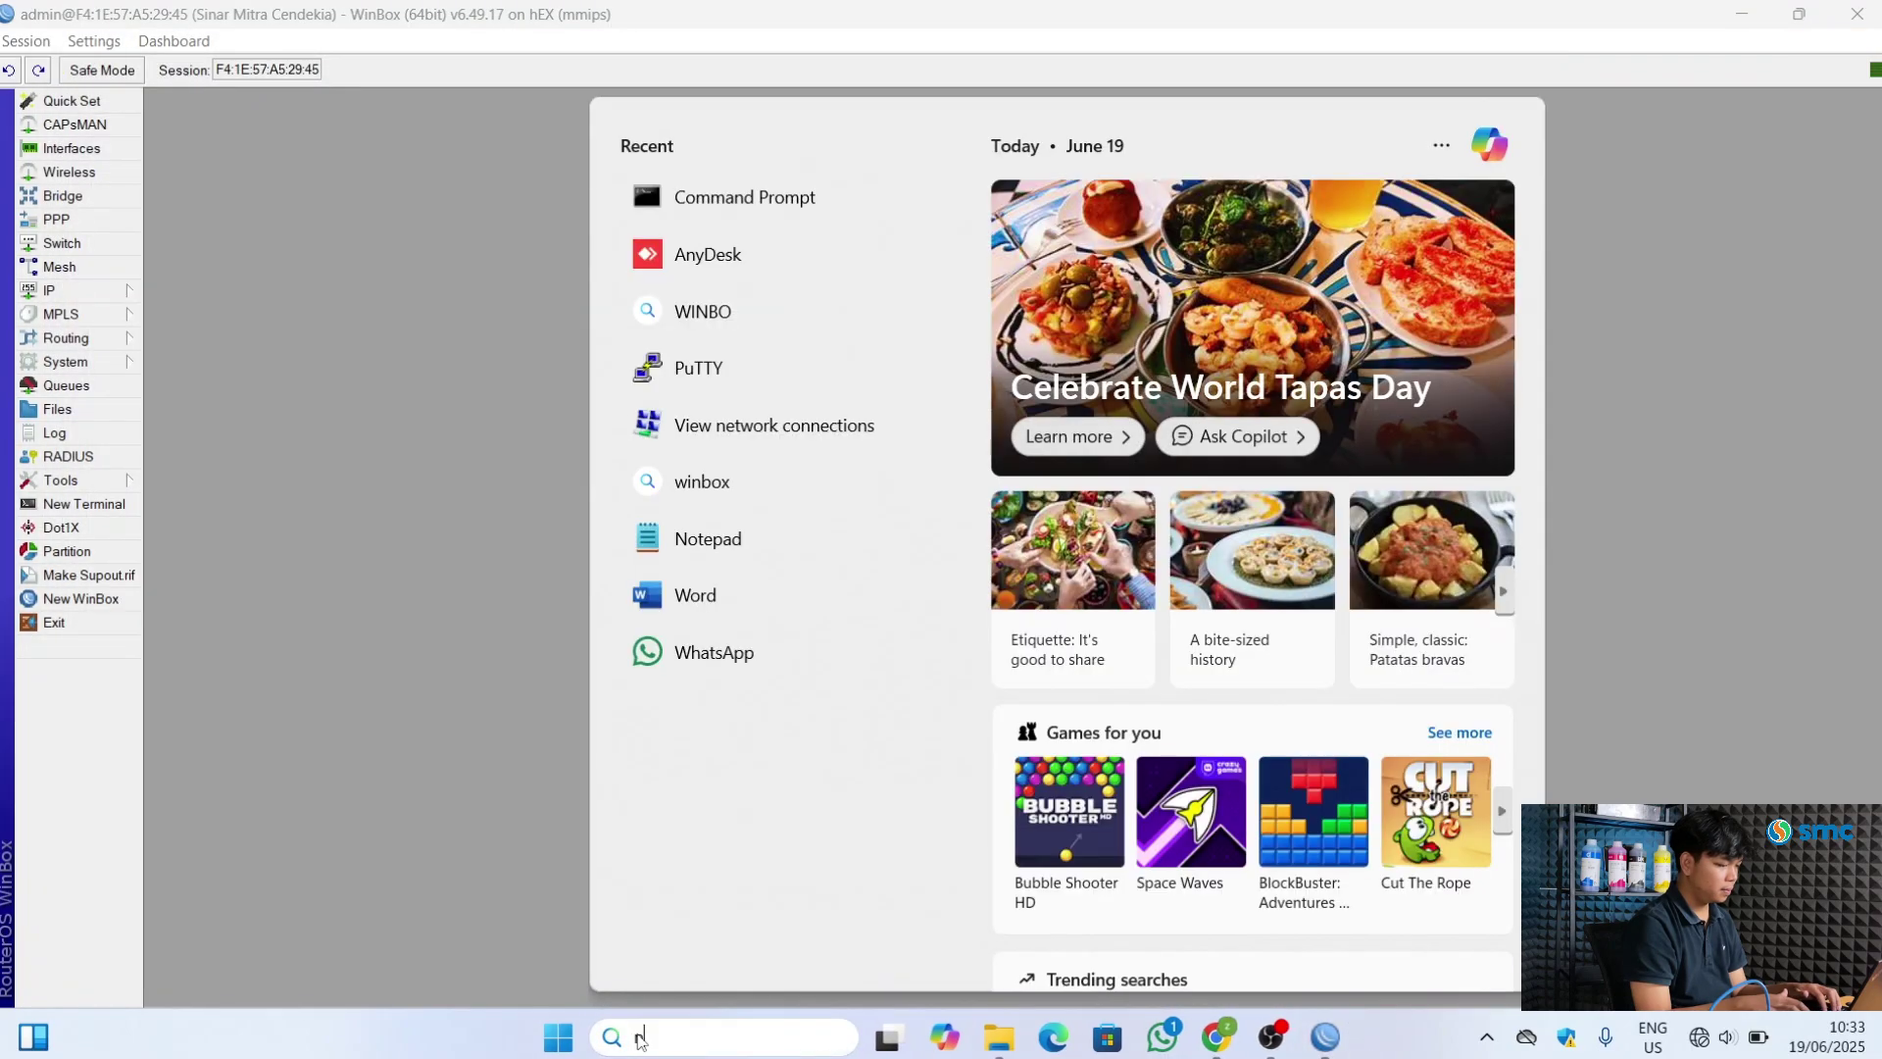
text(etwork)
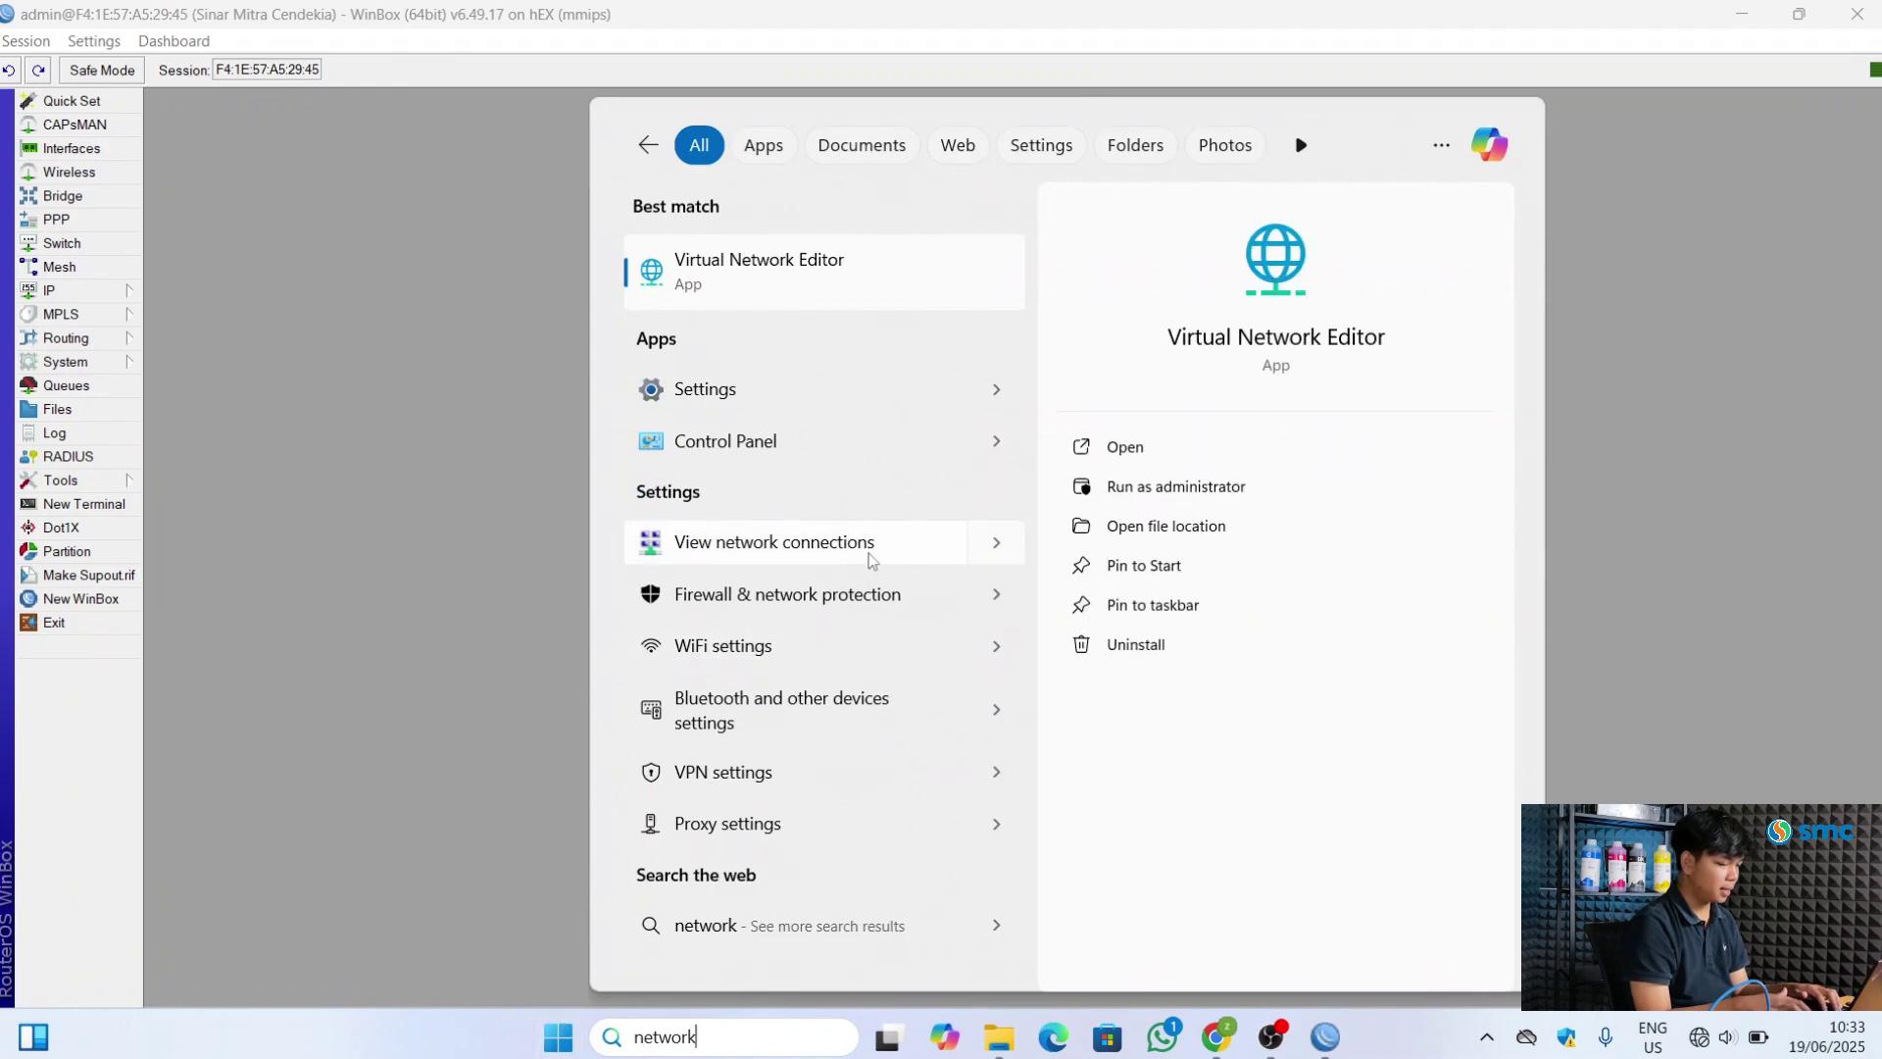
click(1011, 545)
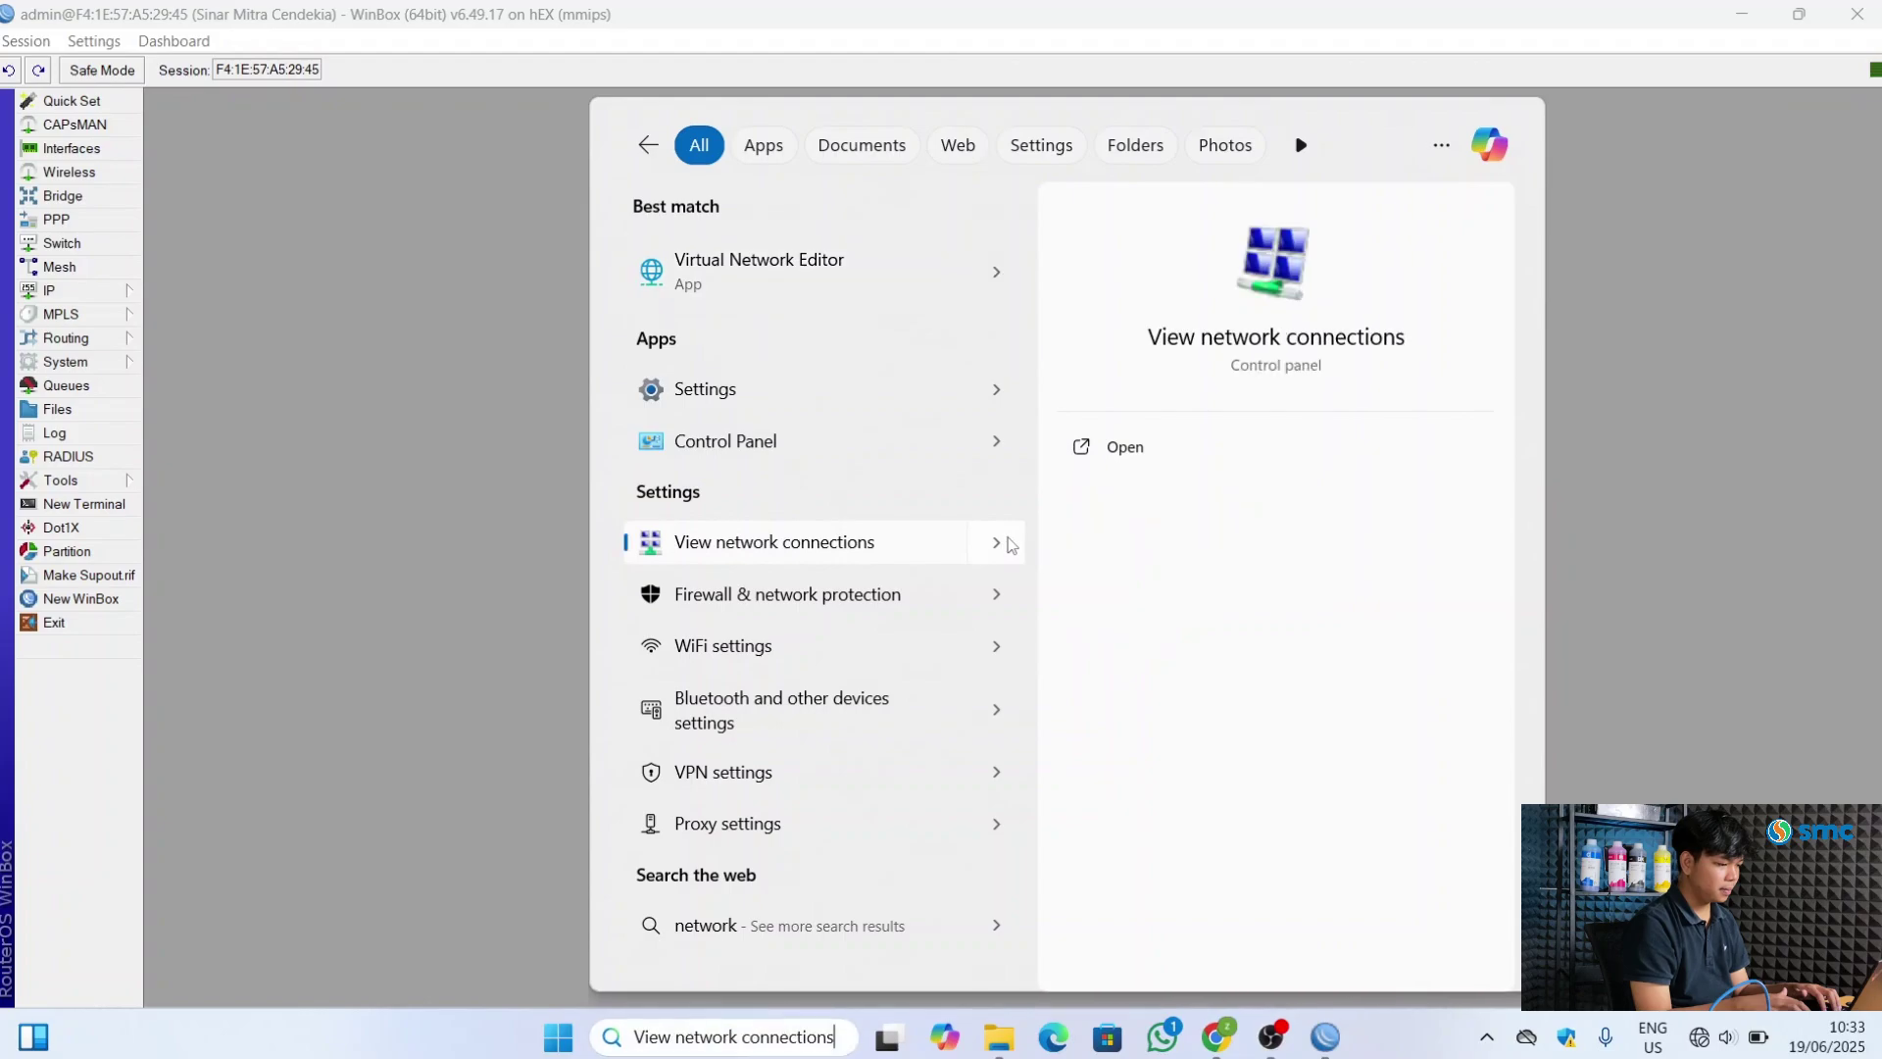
click(1149, 450)
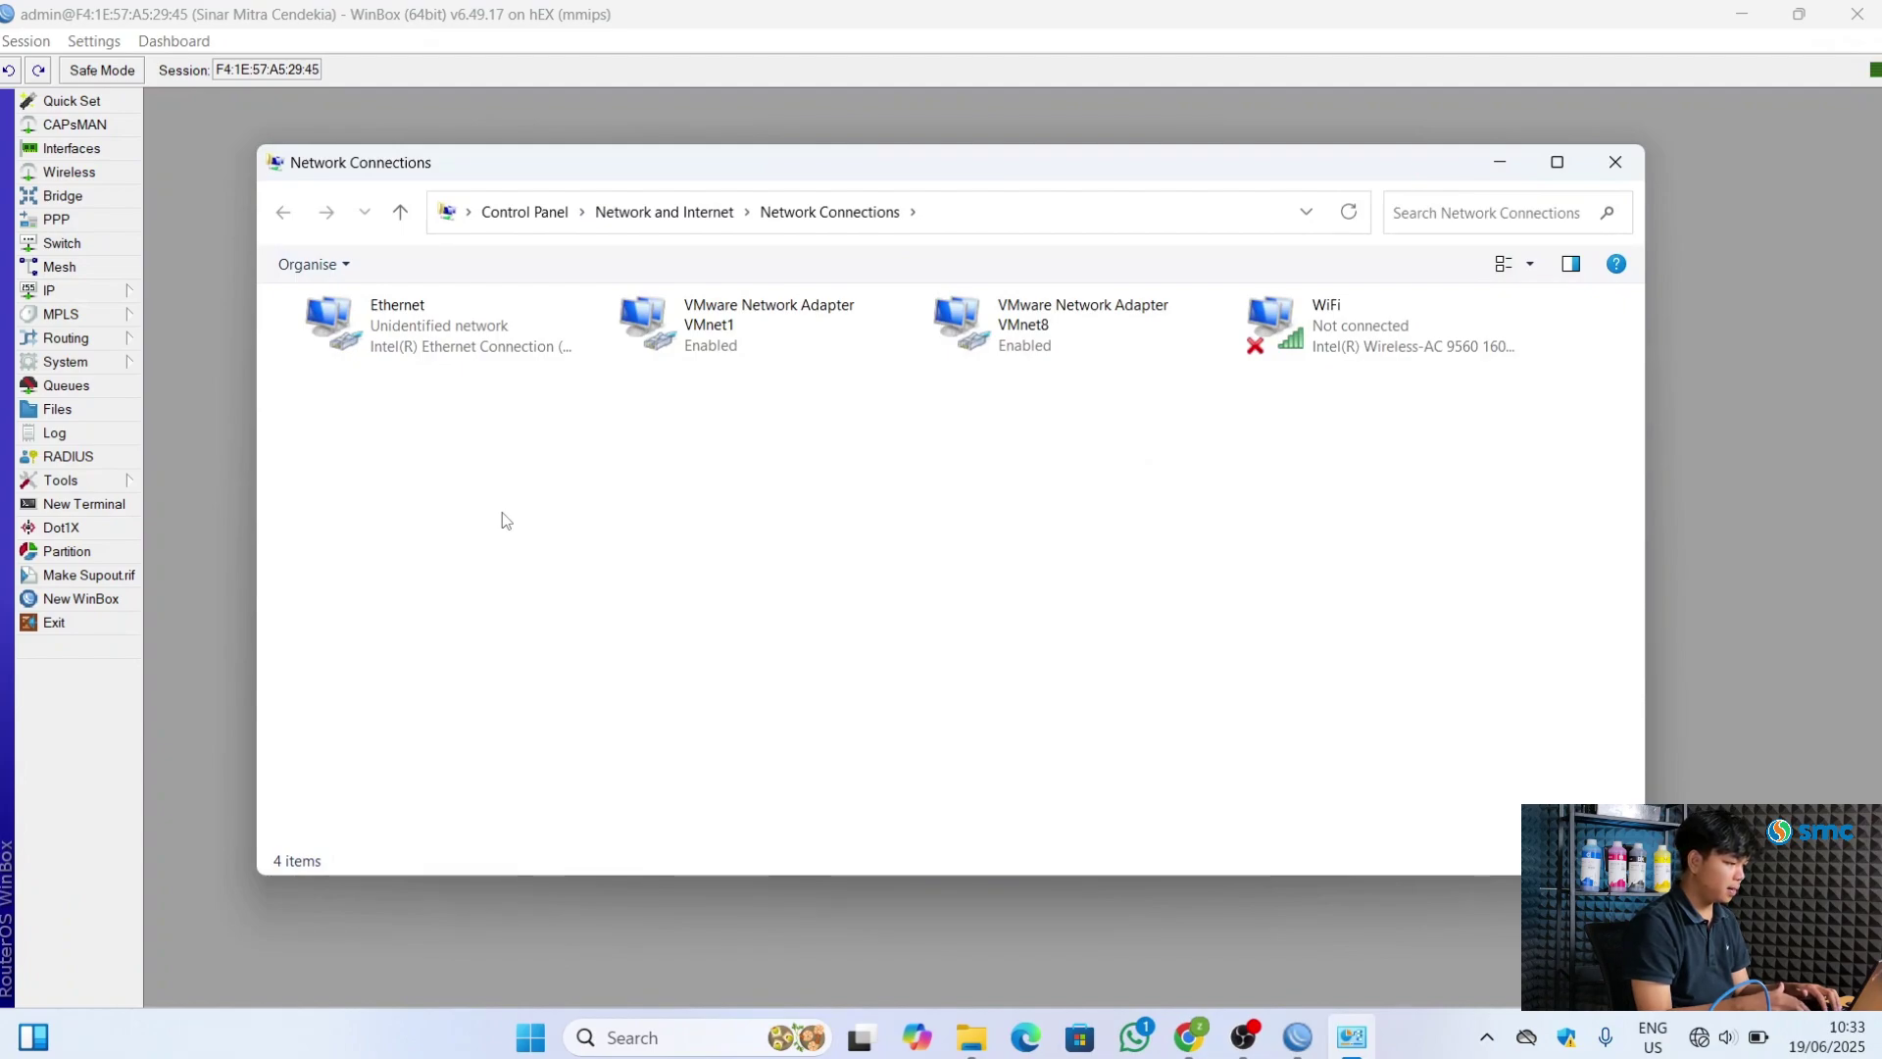
Check the Ethernet adapter's current connection details in its status window
double_click(492, 346)
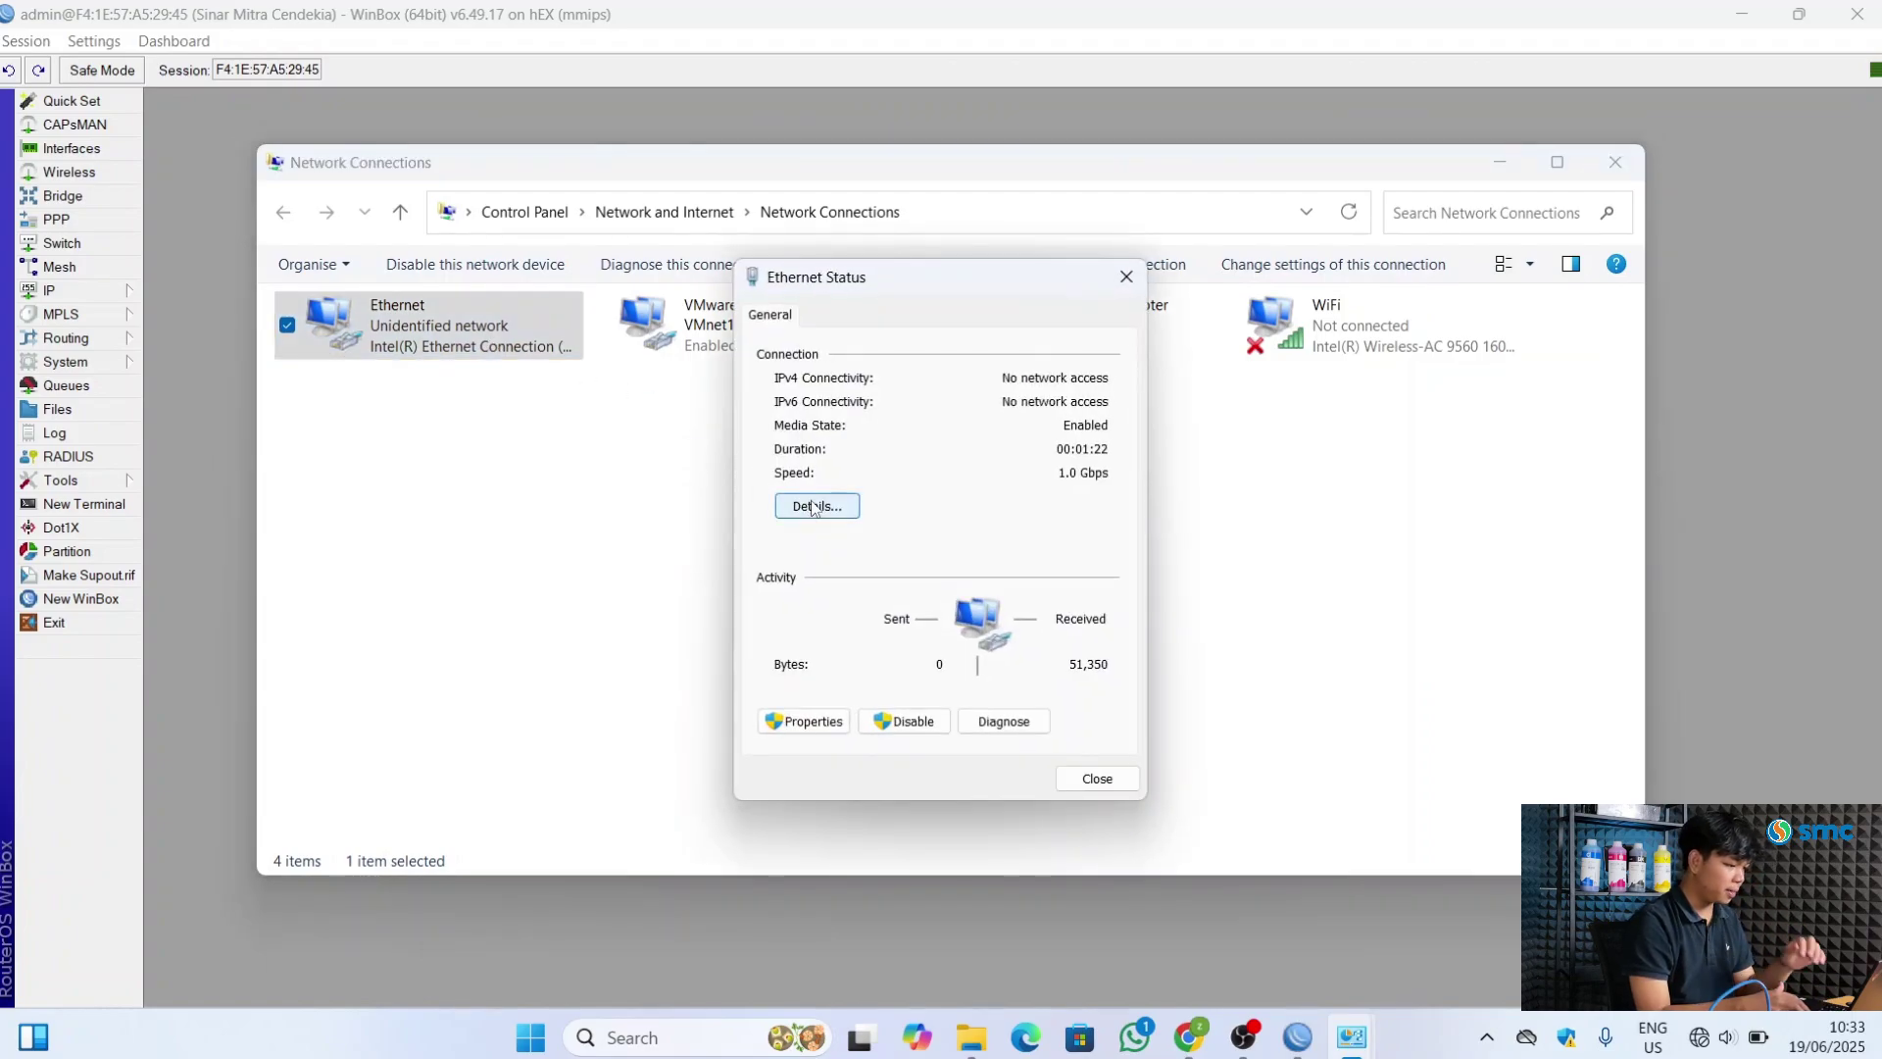
click(813, 507)
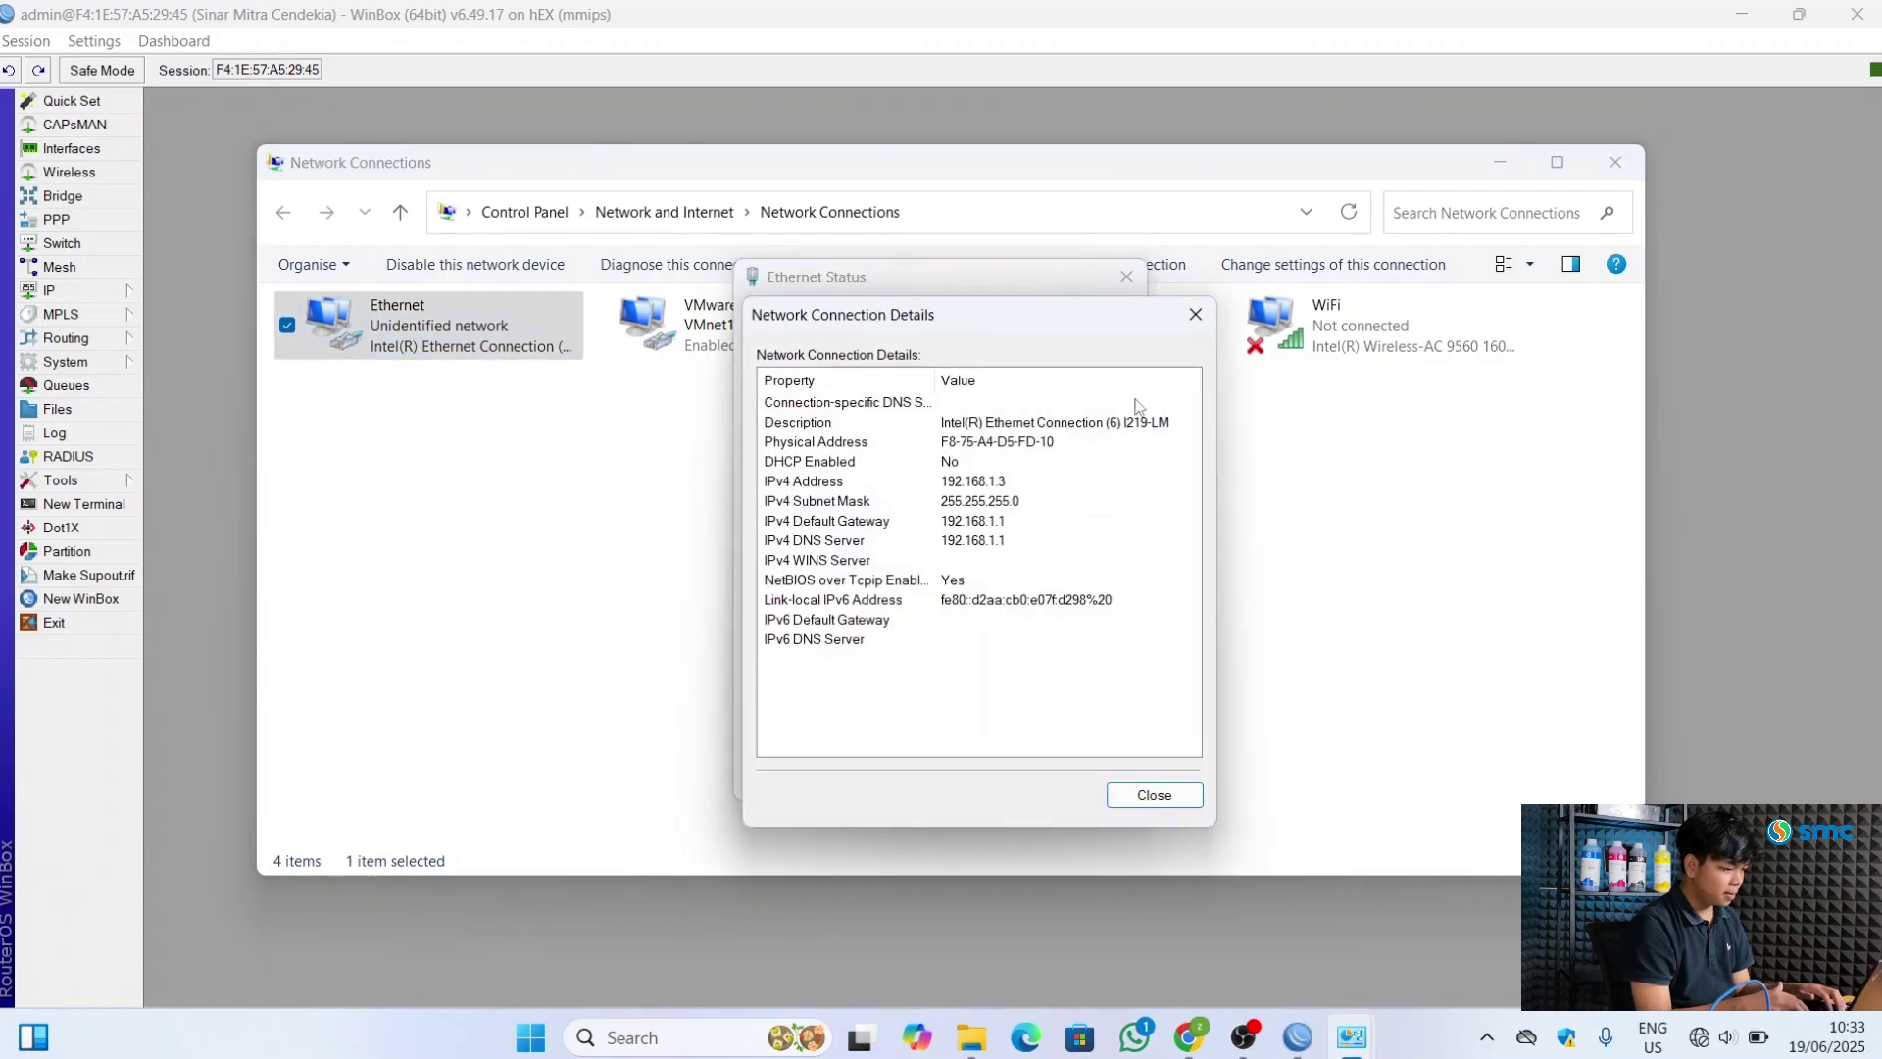
click(1193, 316)
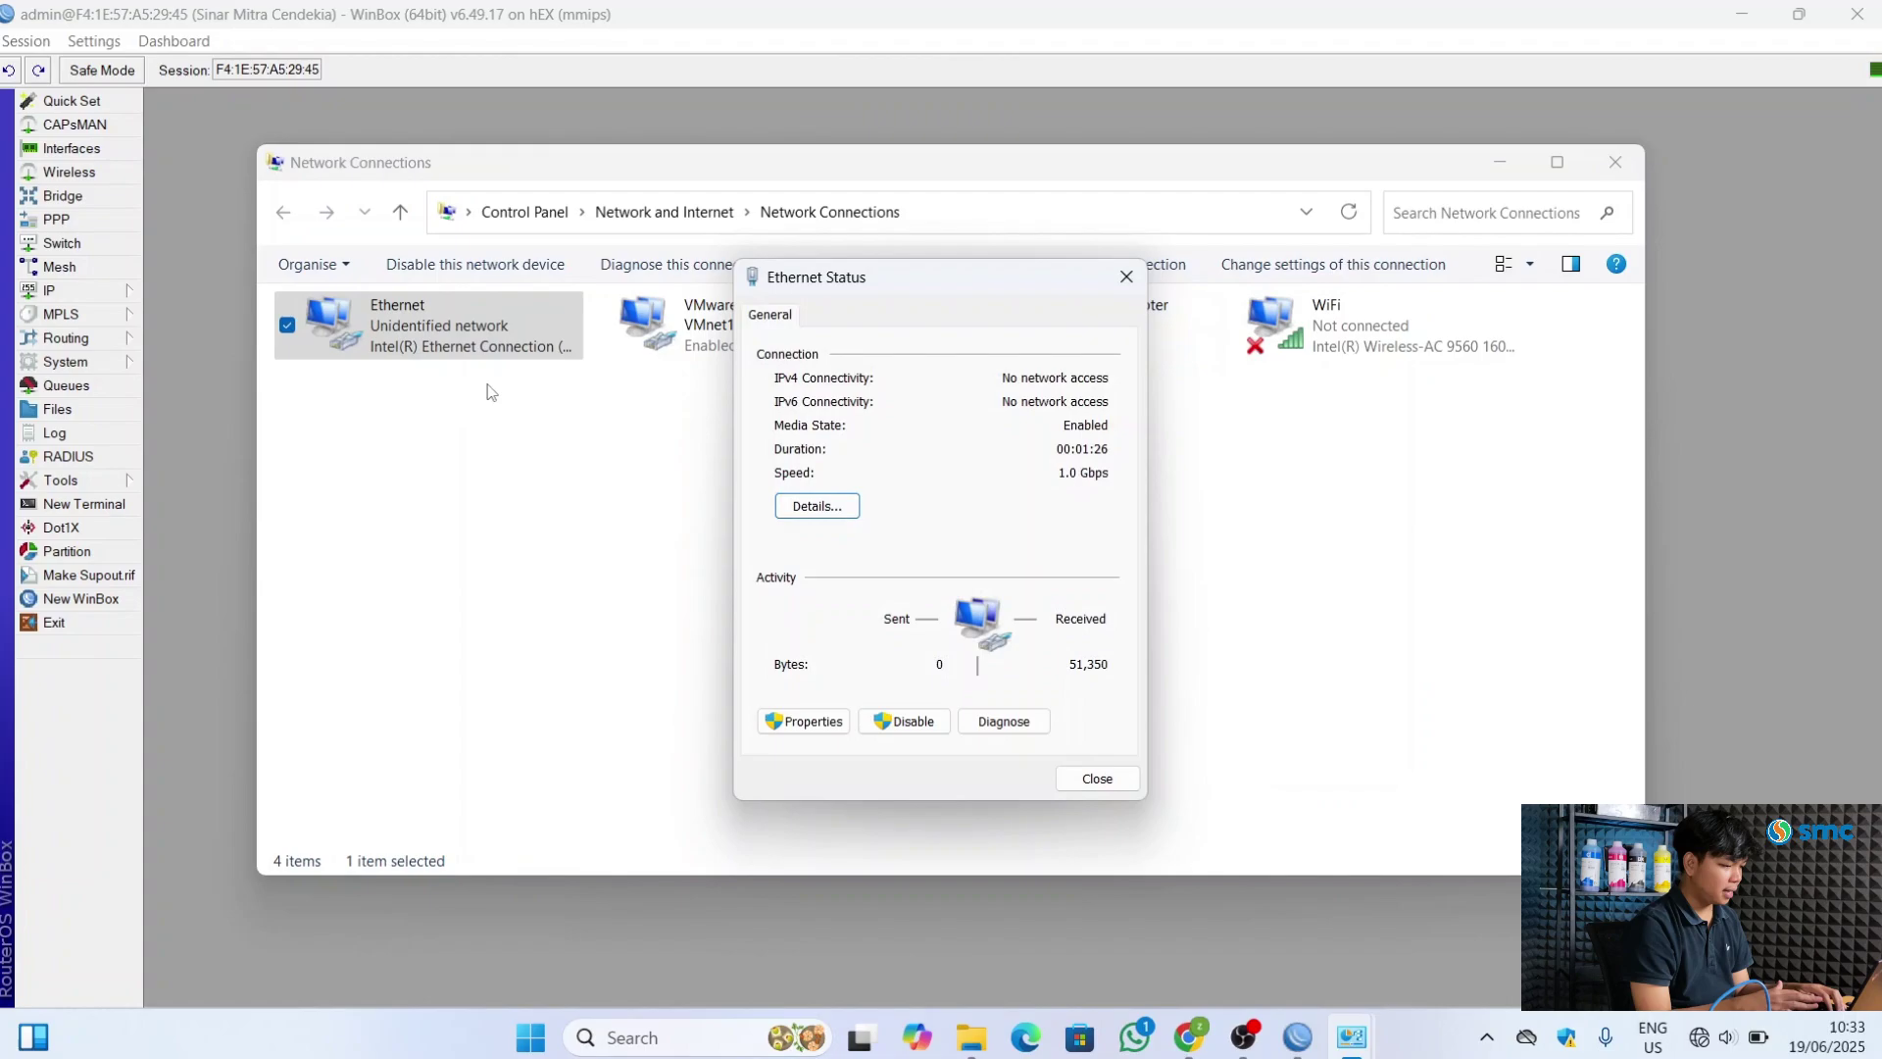
Set the Ethernet IPv4 settings to obtain IP and DNS server addresses automatically
click(829, 721)
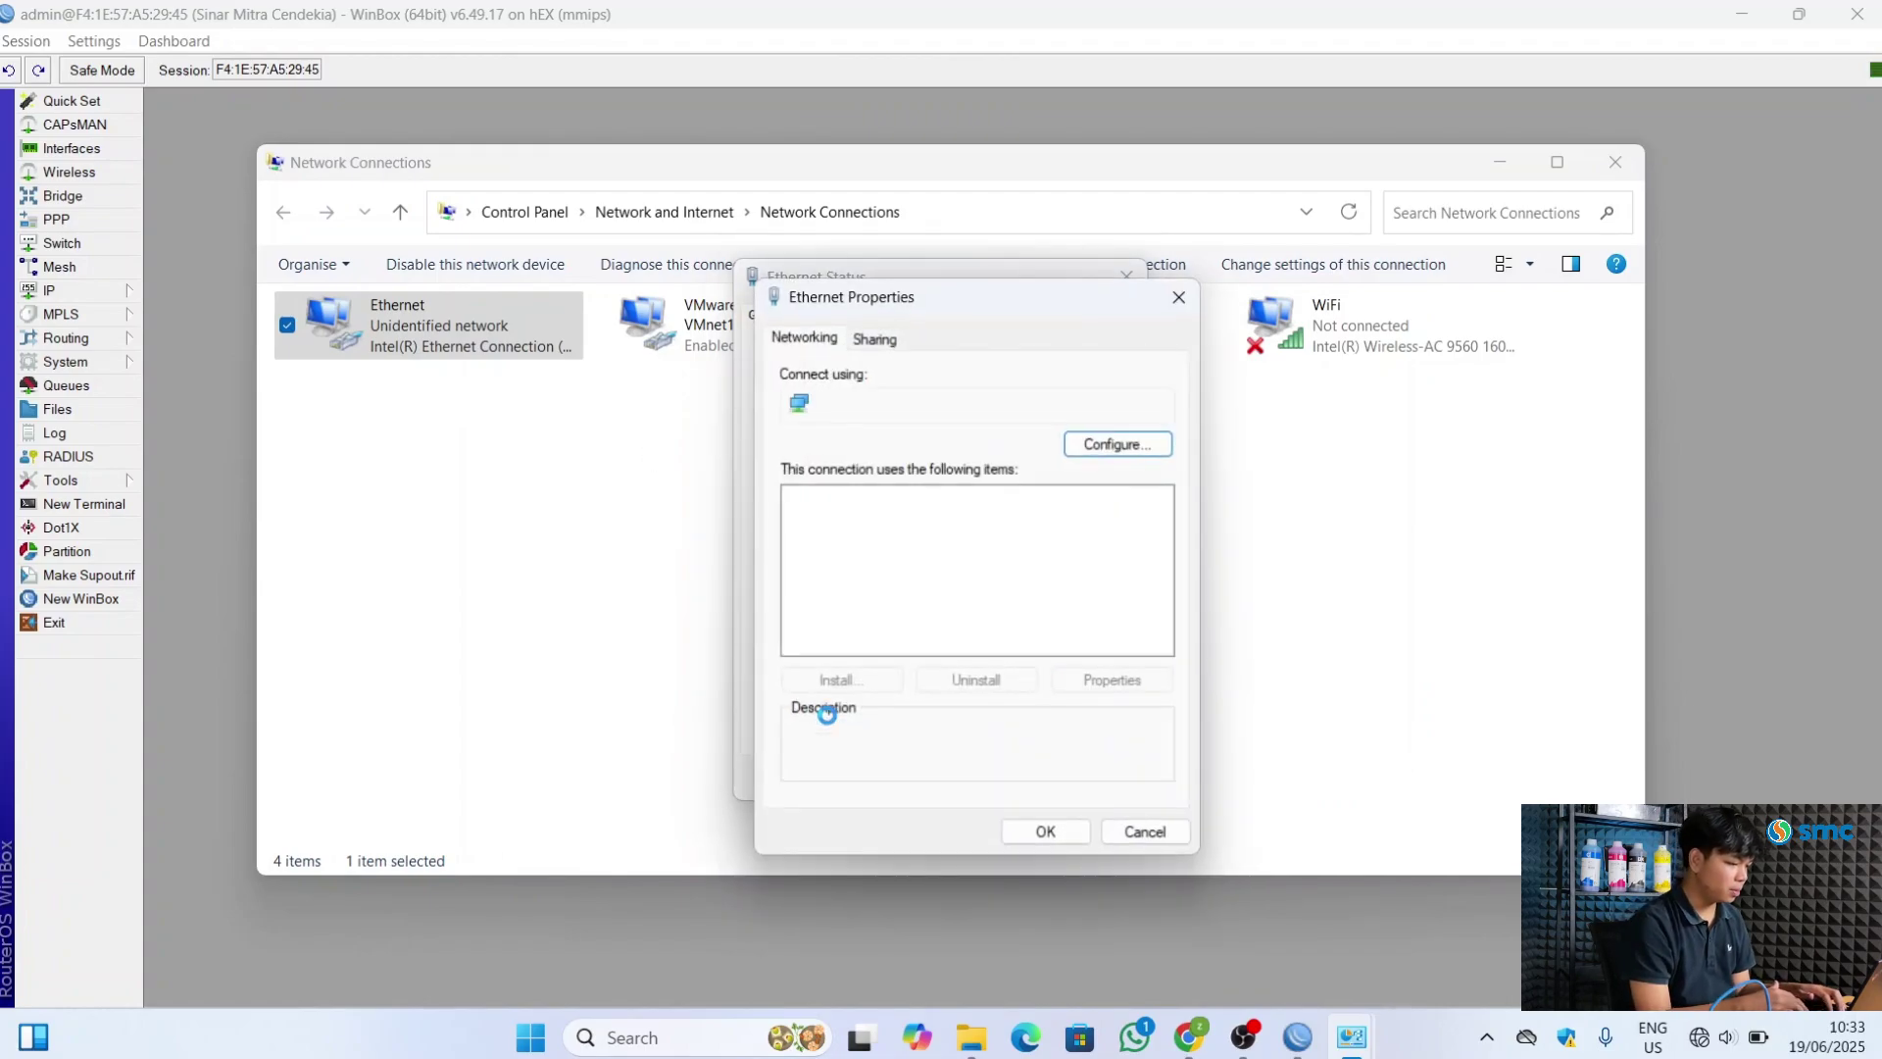
double_click(949, 582)
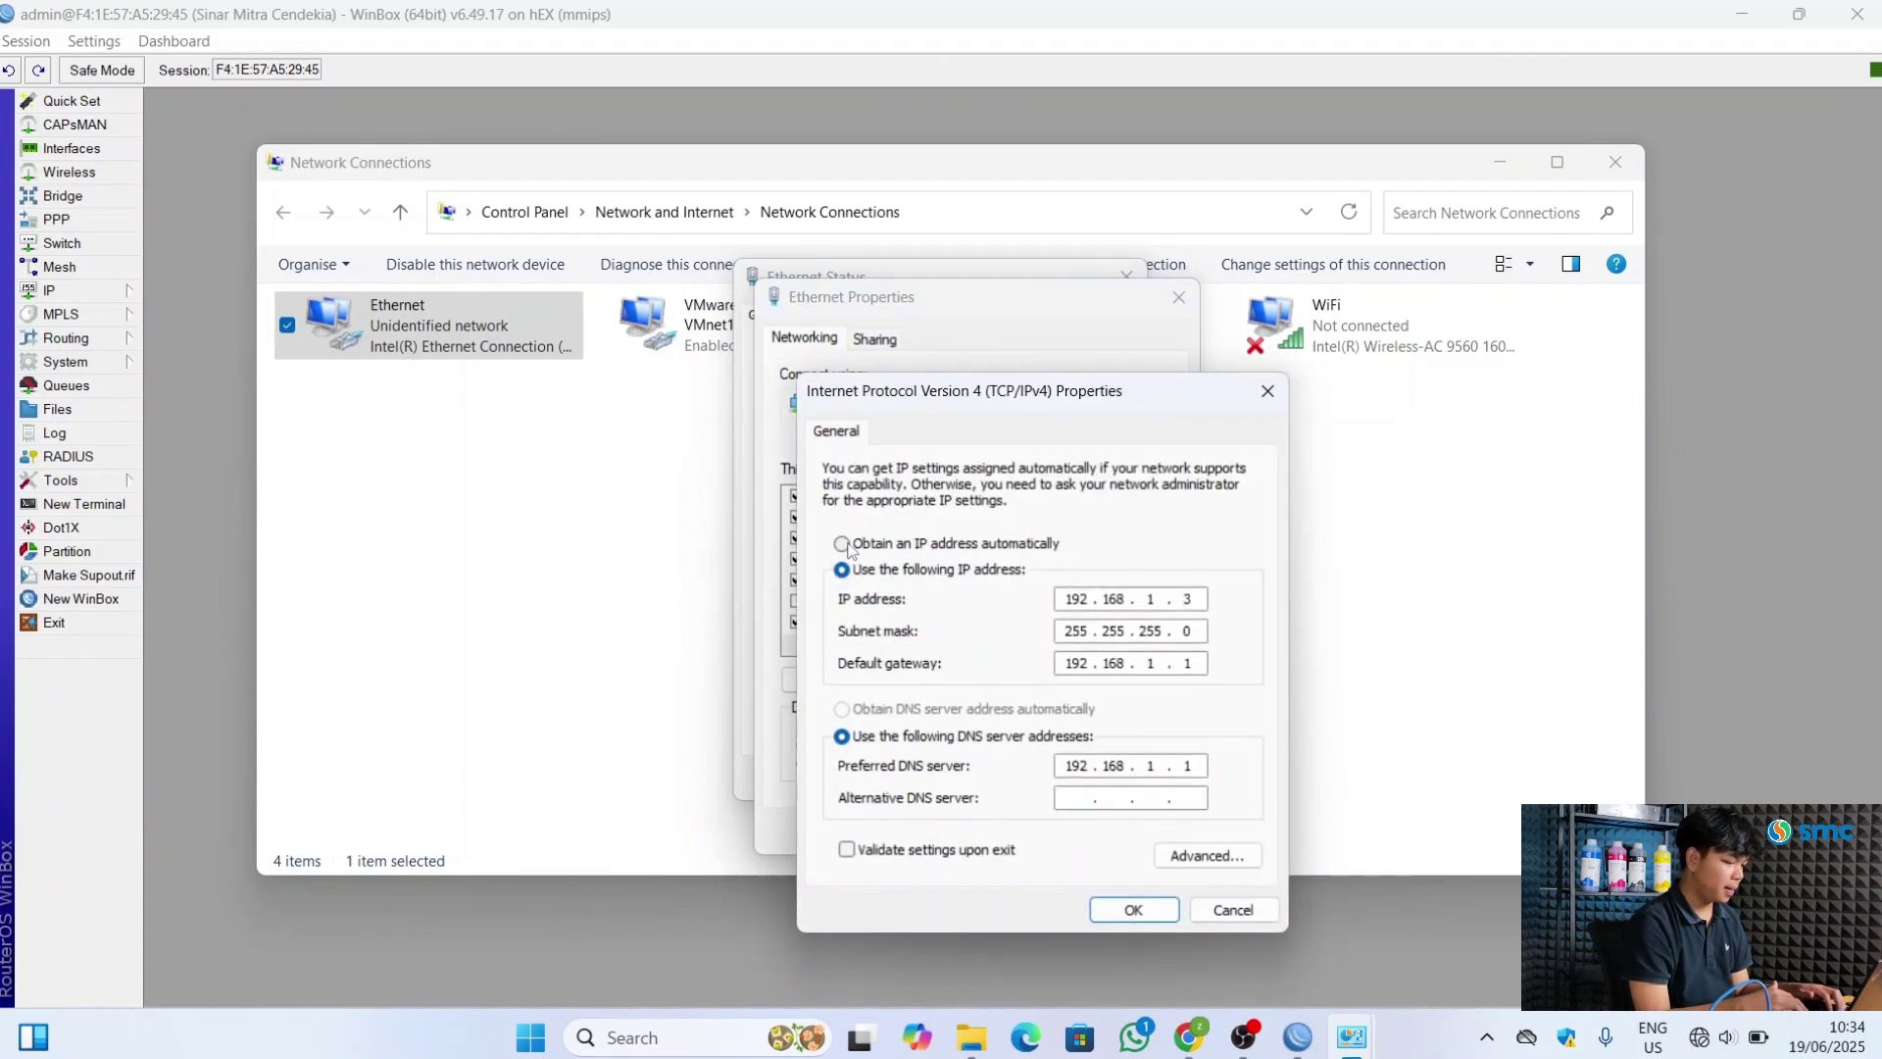
click(849, 545)
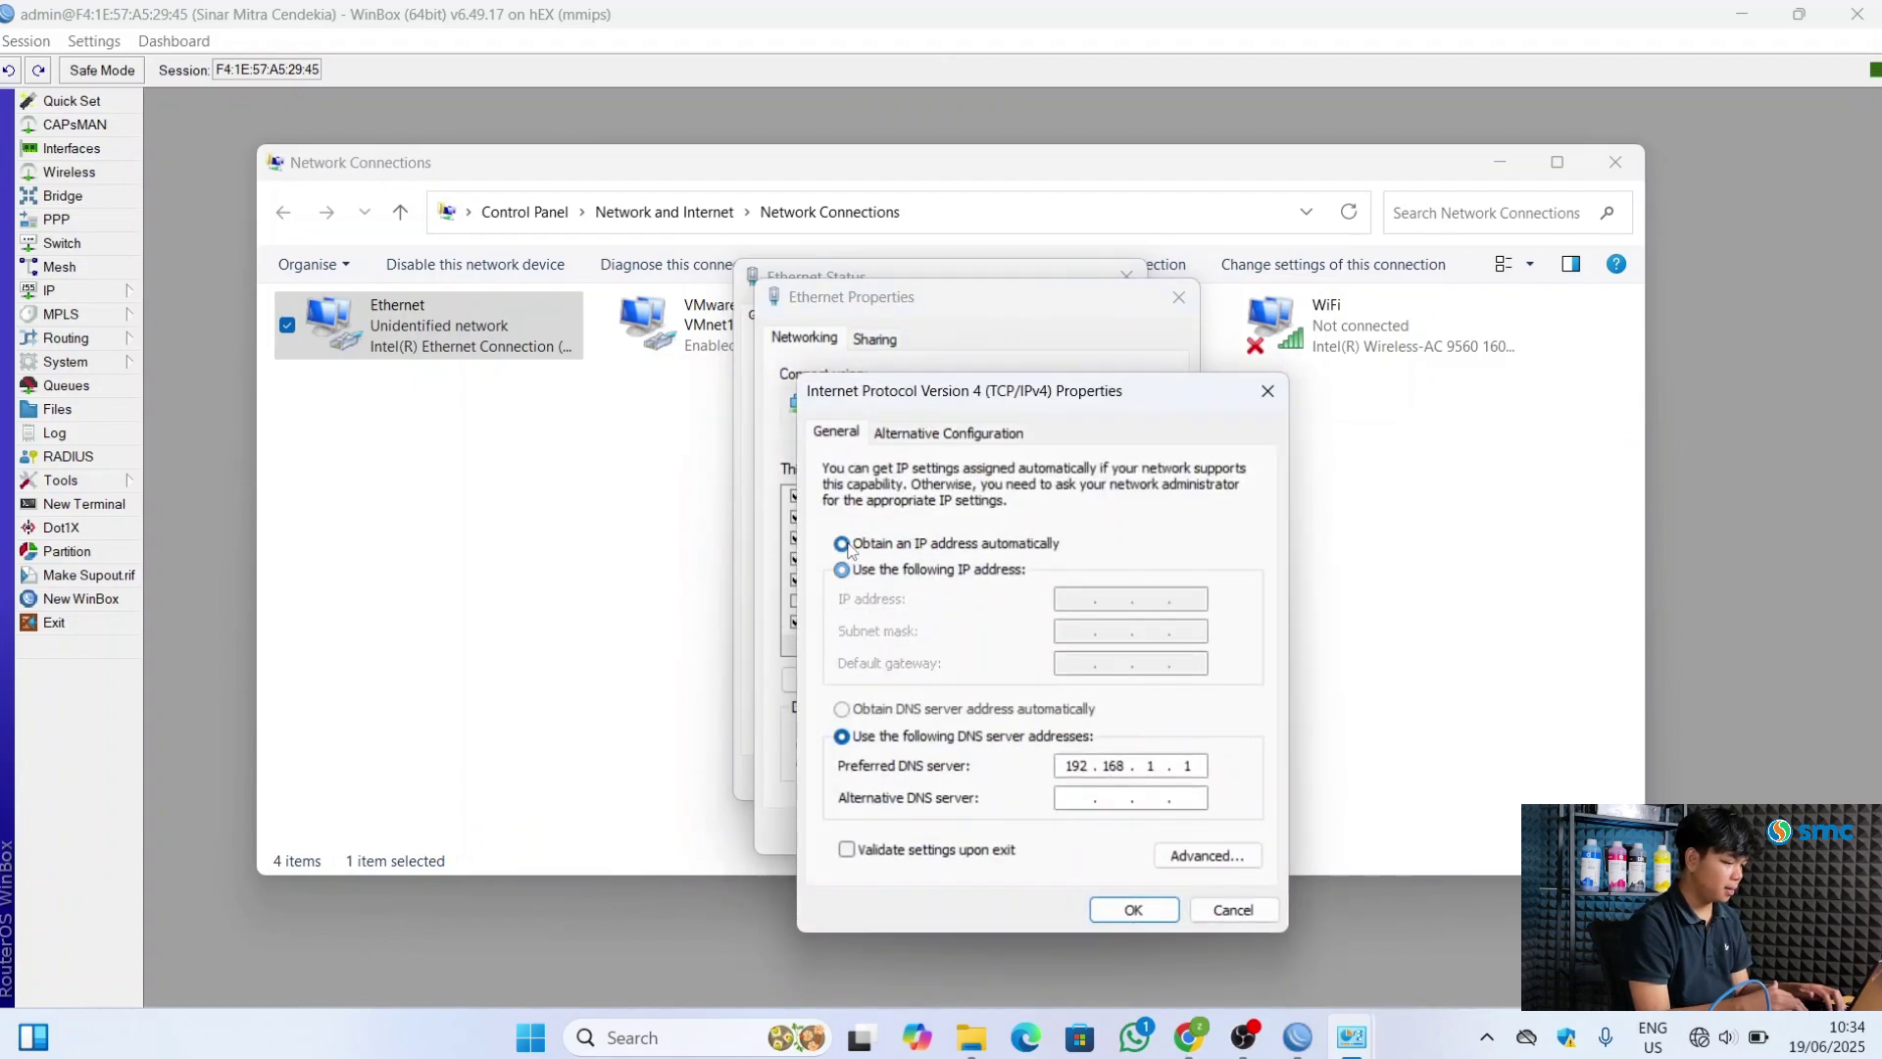
click(845, 709)
click(1127, 909)
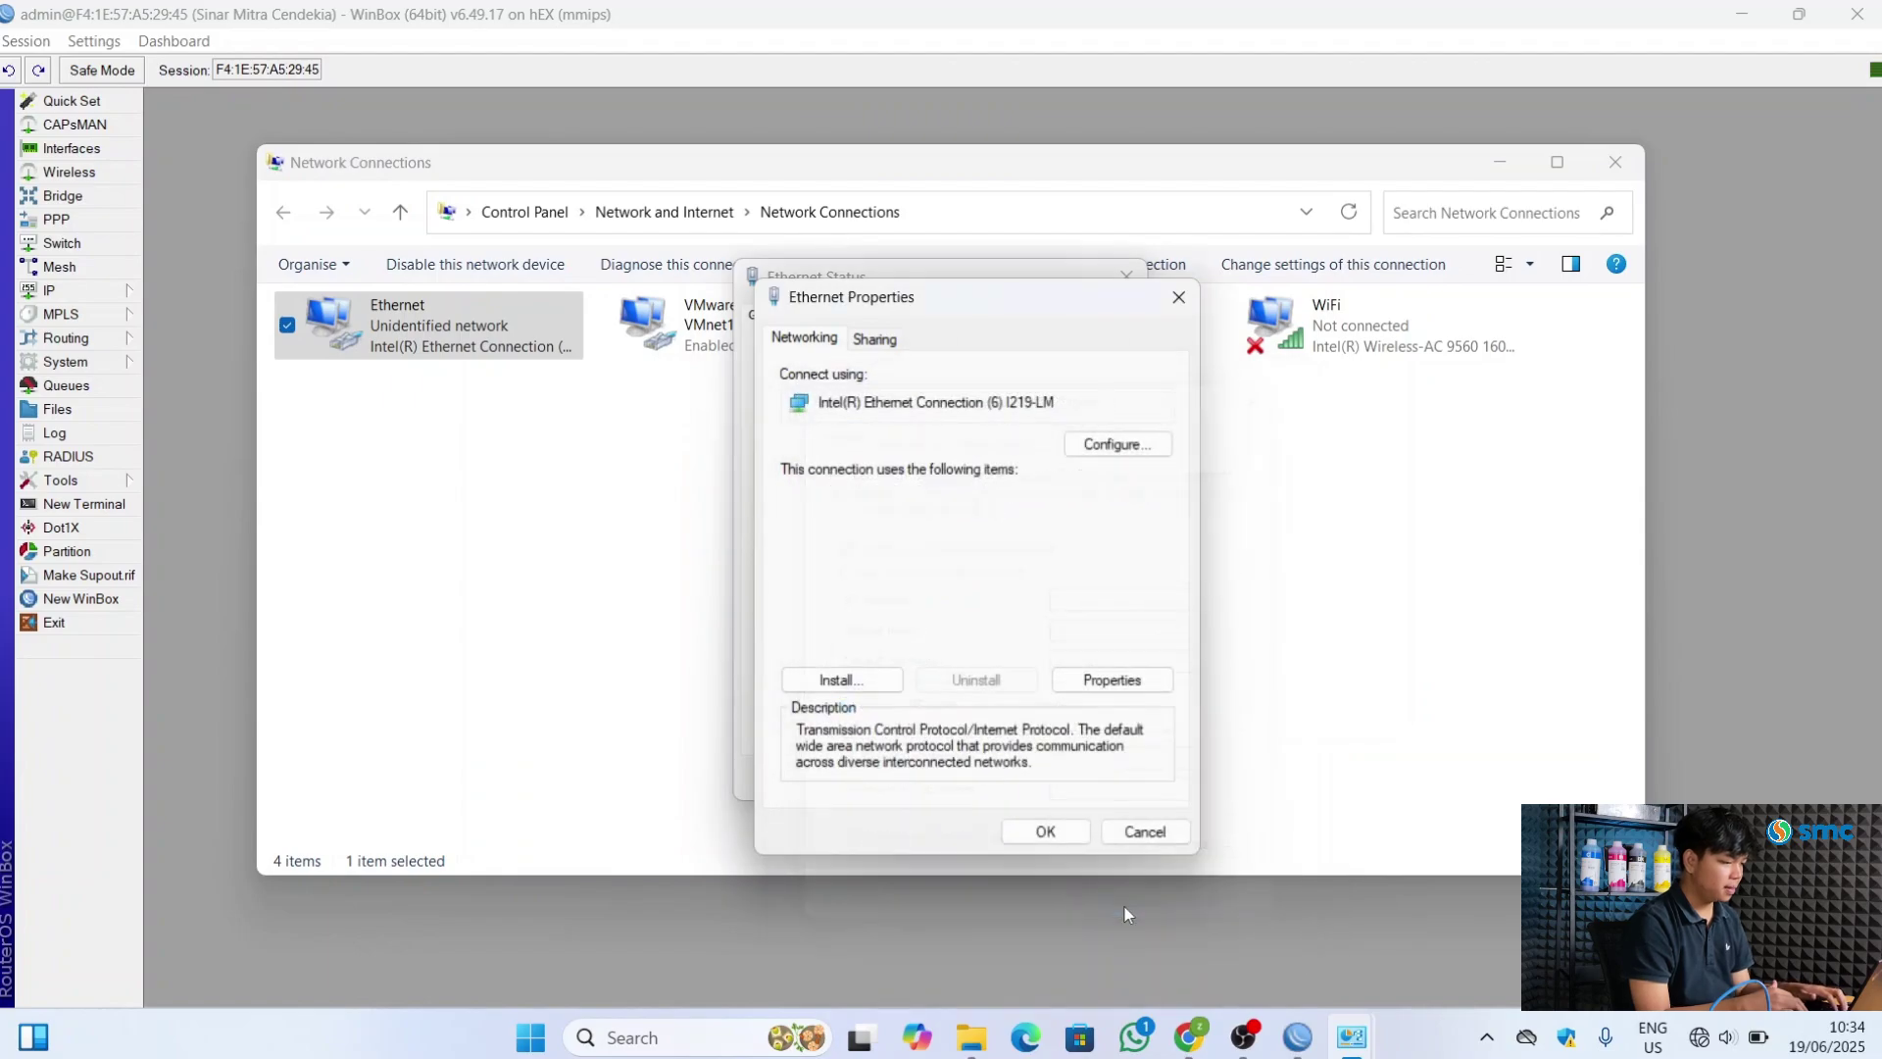
click(1045, 831)
click(1090, 780)
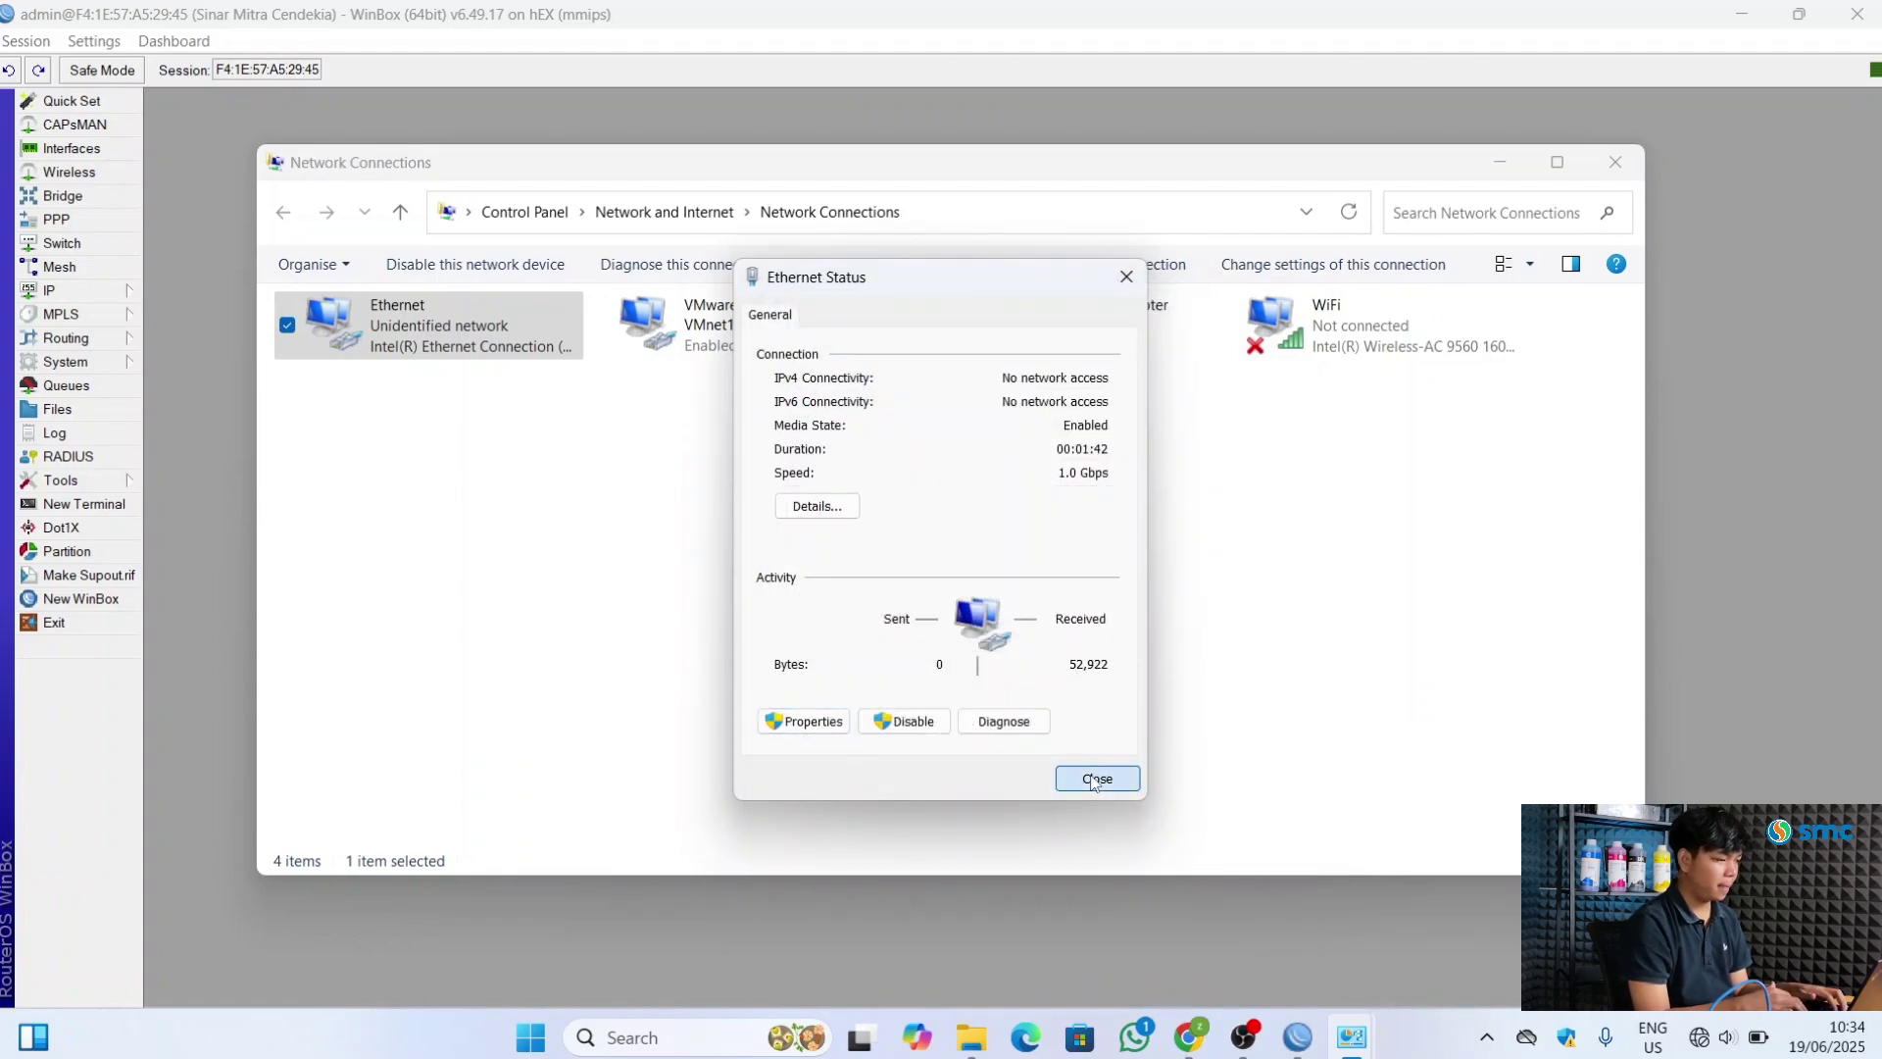
click(1004, 637)
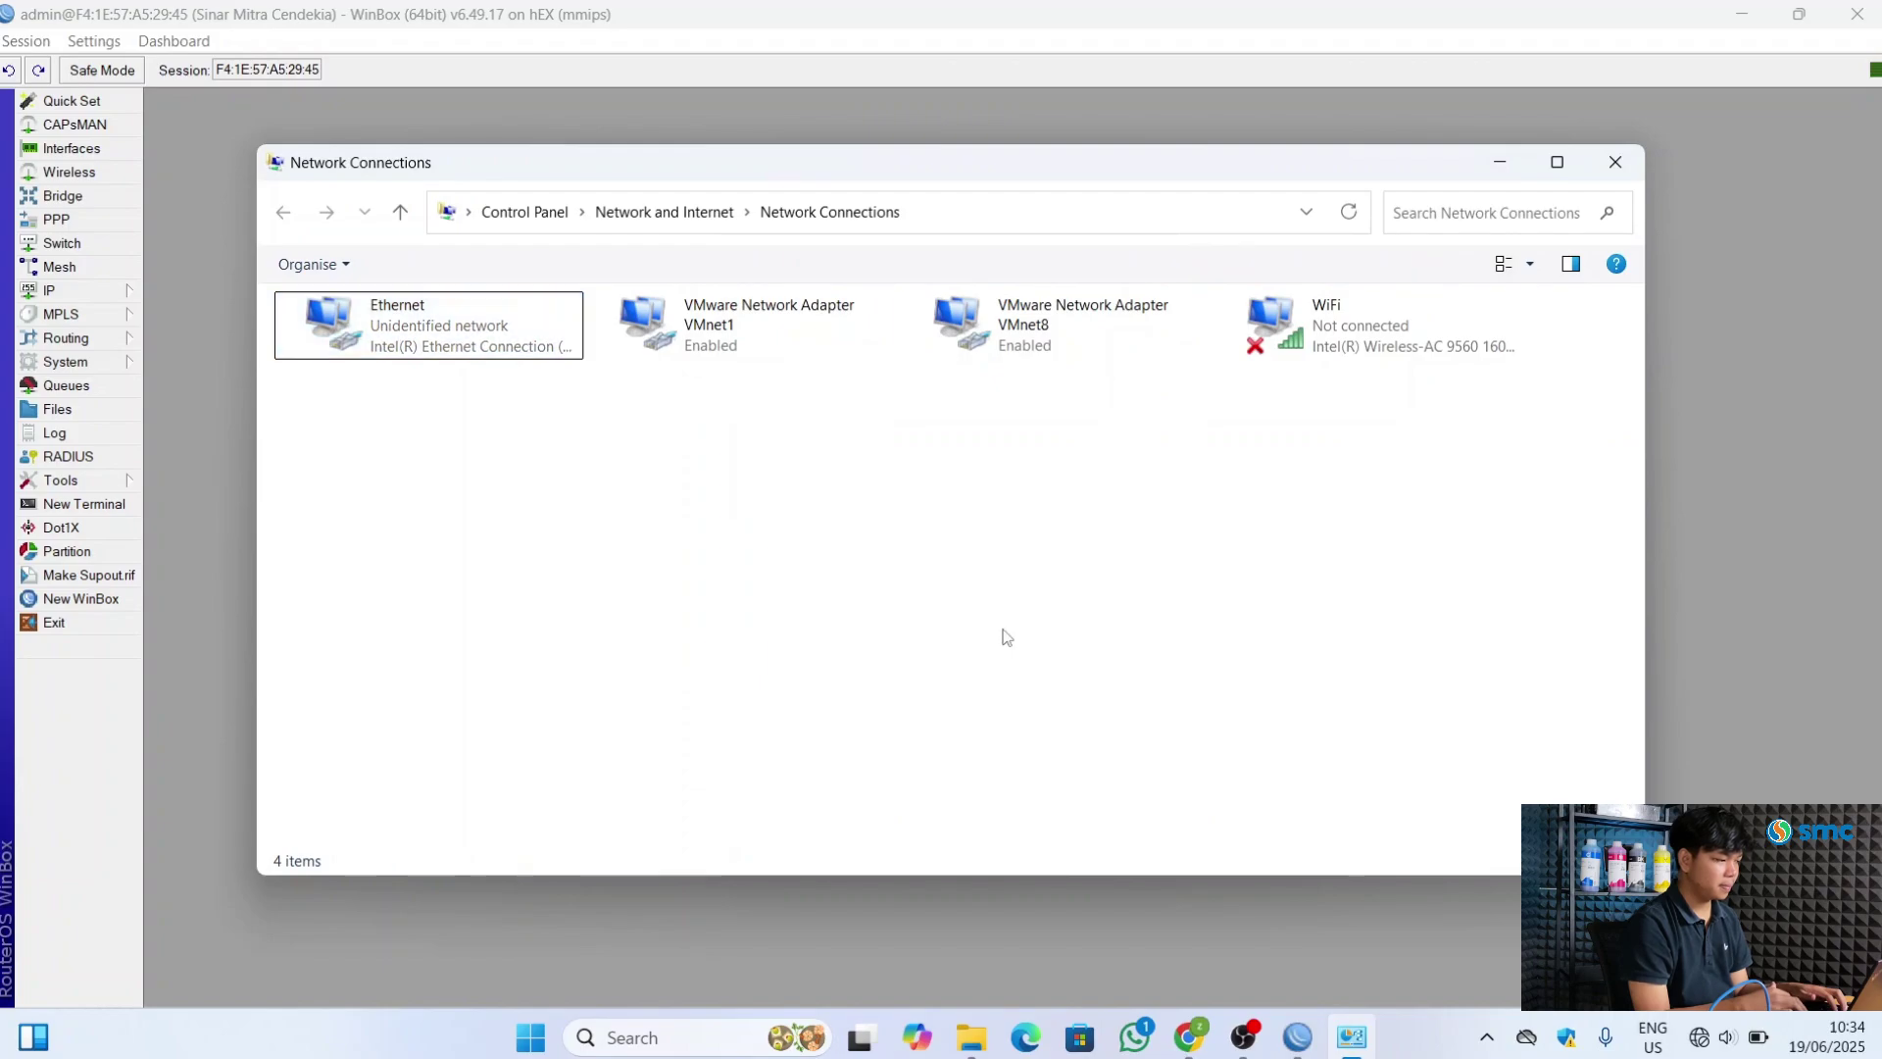
click(1409, 1054)
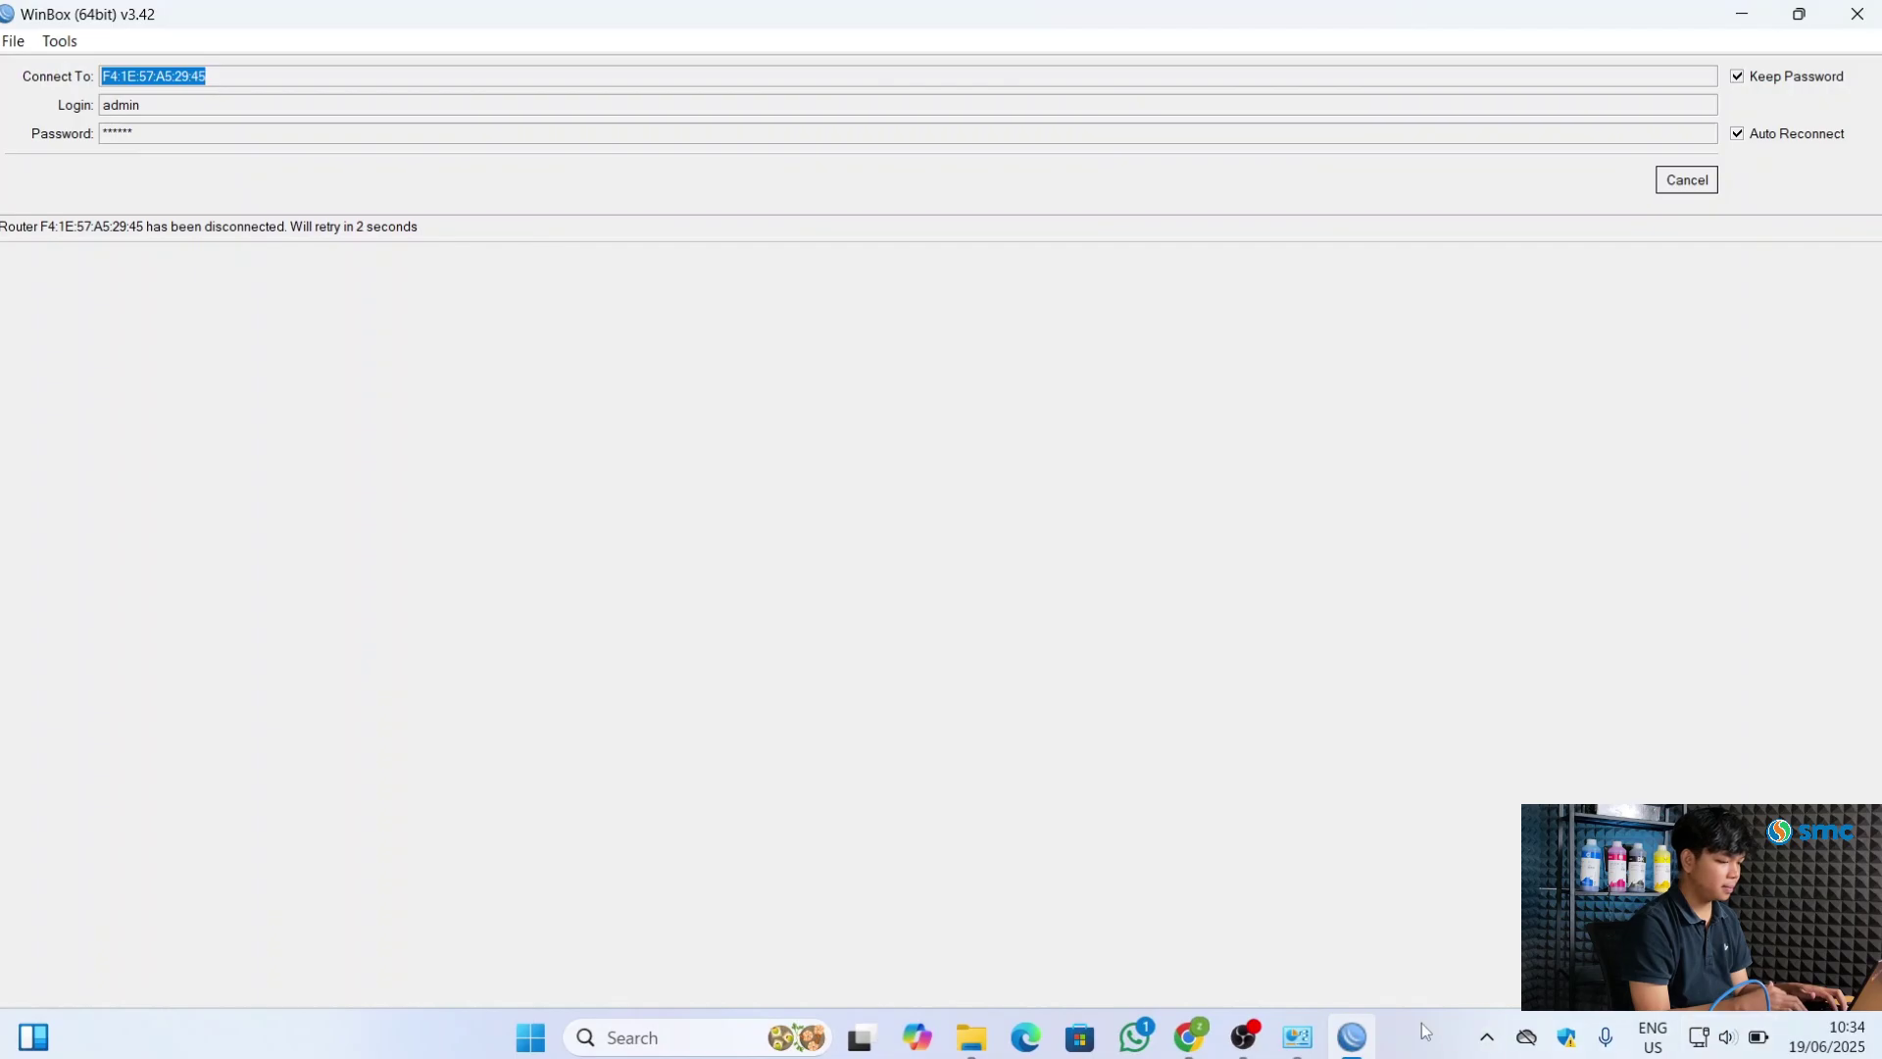
Minimize WinBox so Network Connections shows Ethernet on 'Network' on the desktop
mouse_move(1366, 1033)
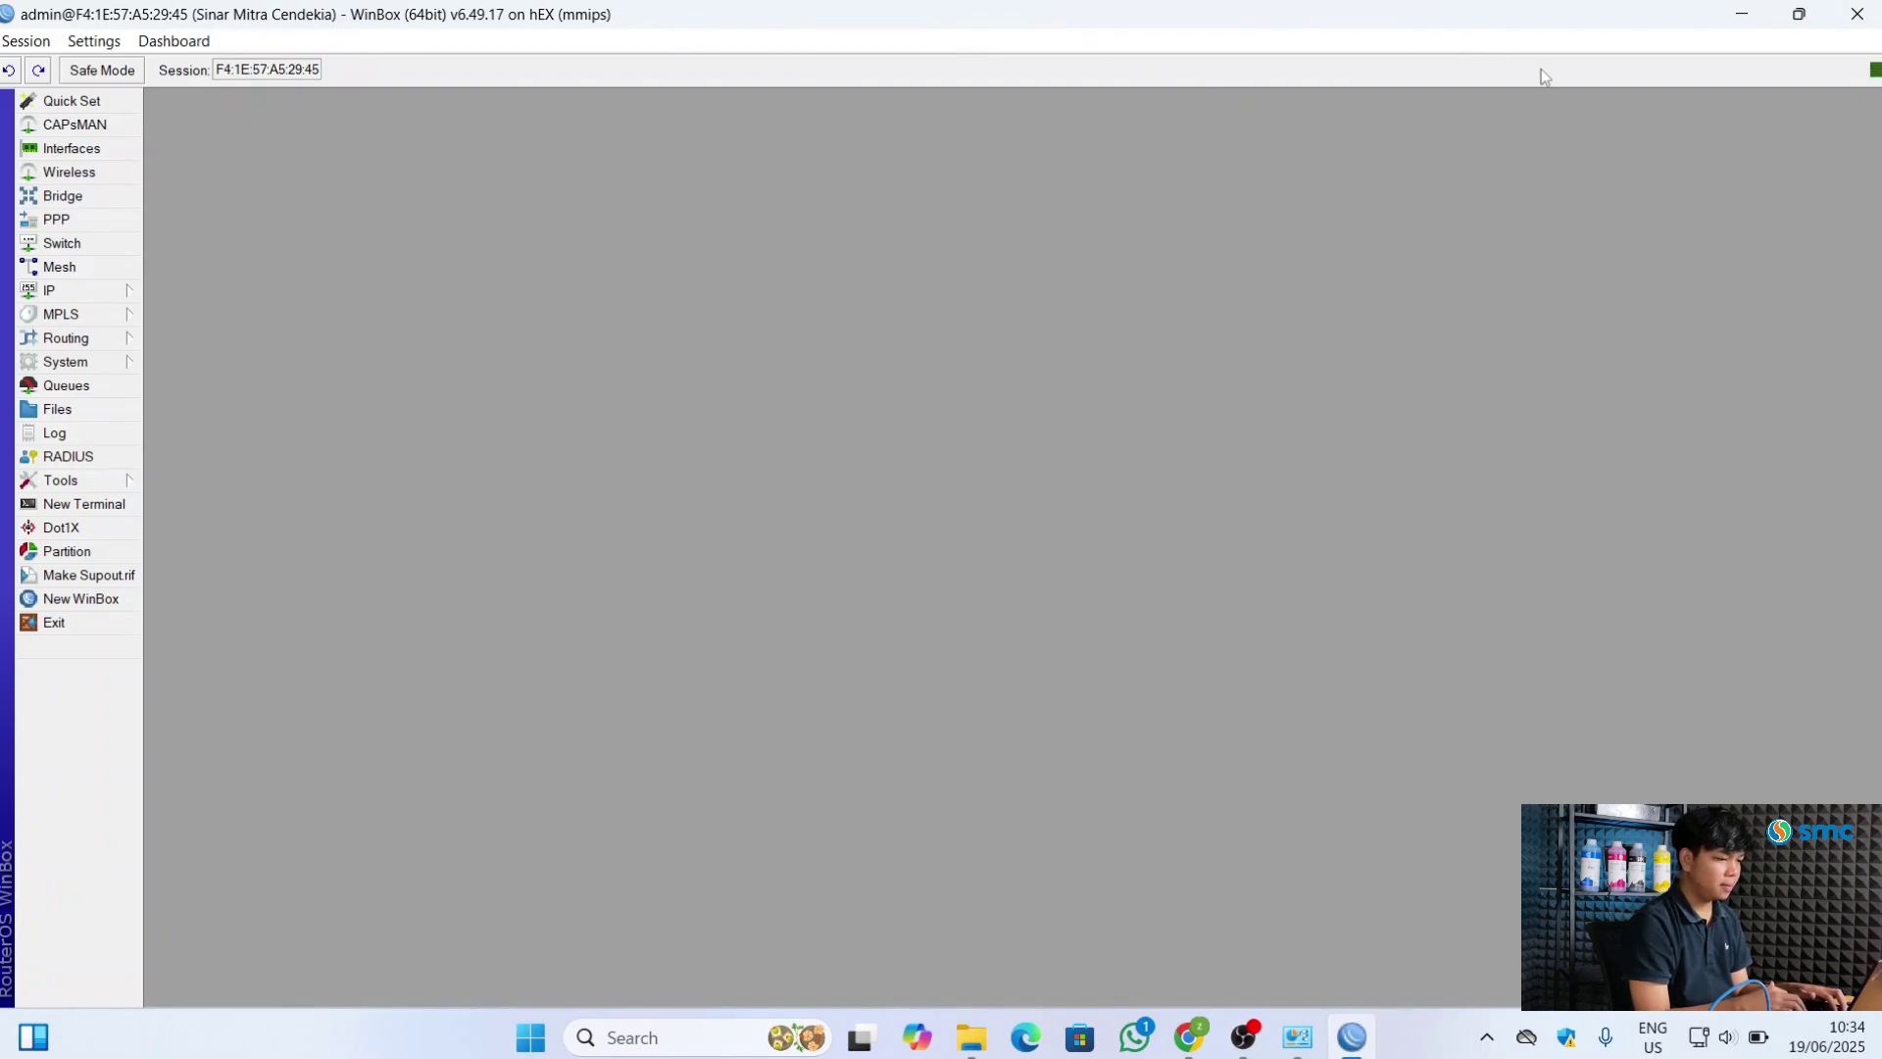
click(1744, 18)
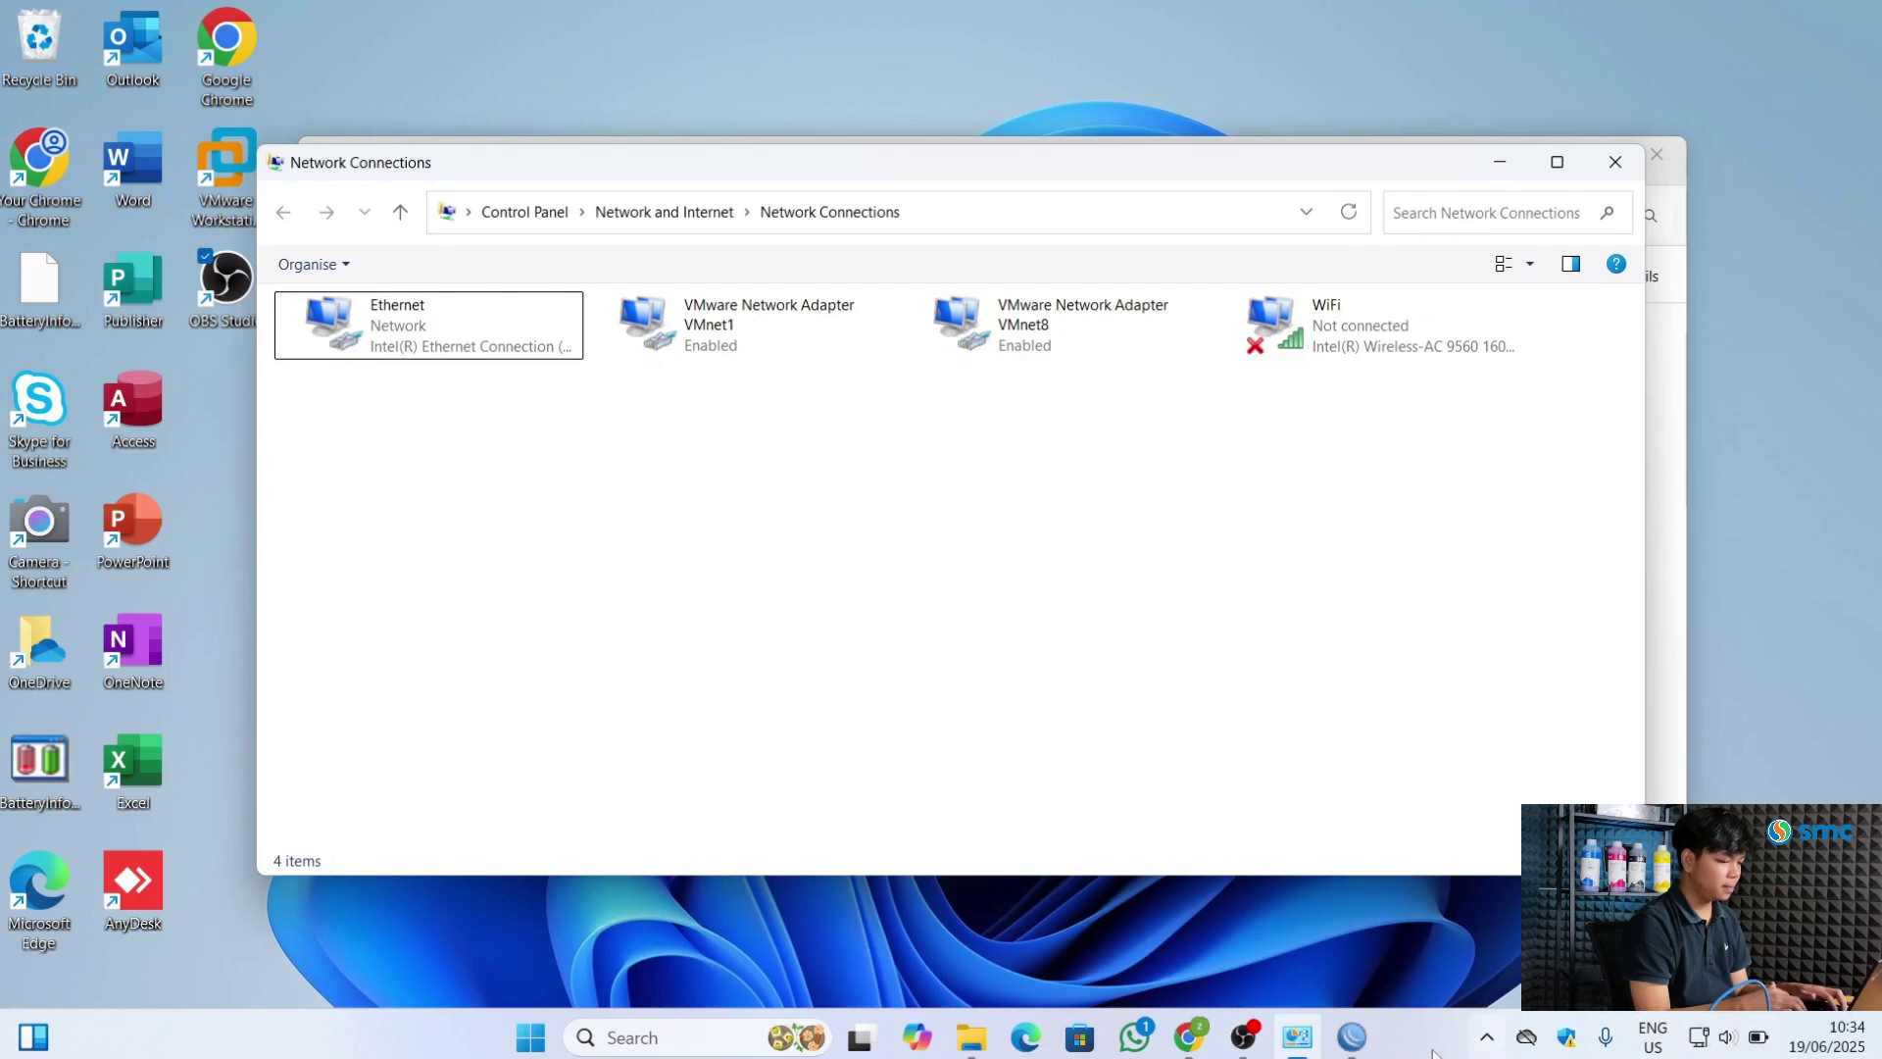
click(1457, 999)
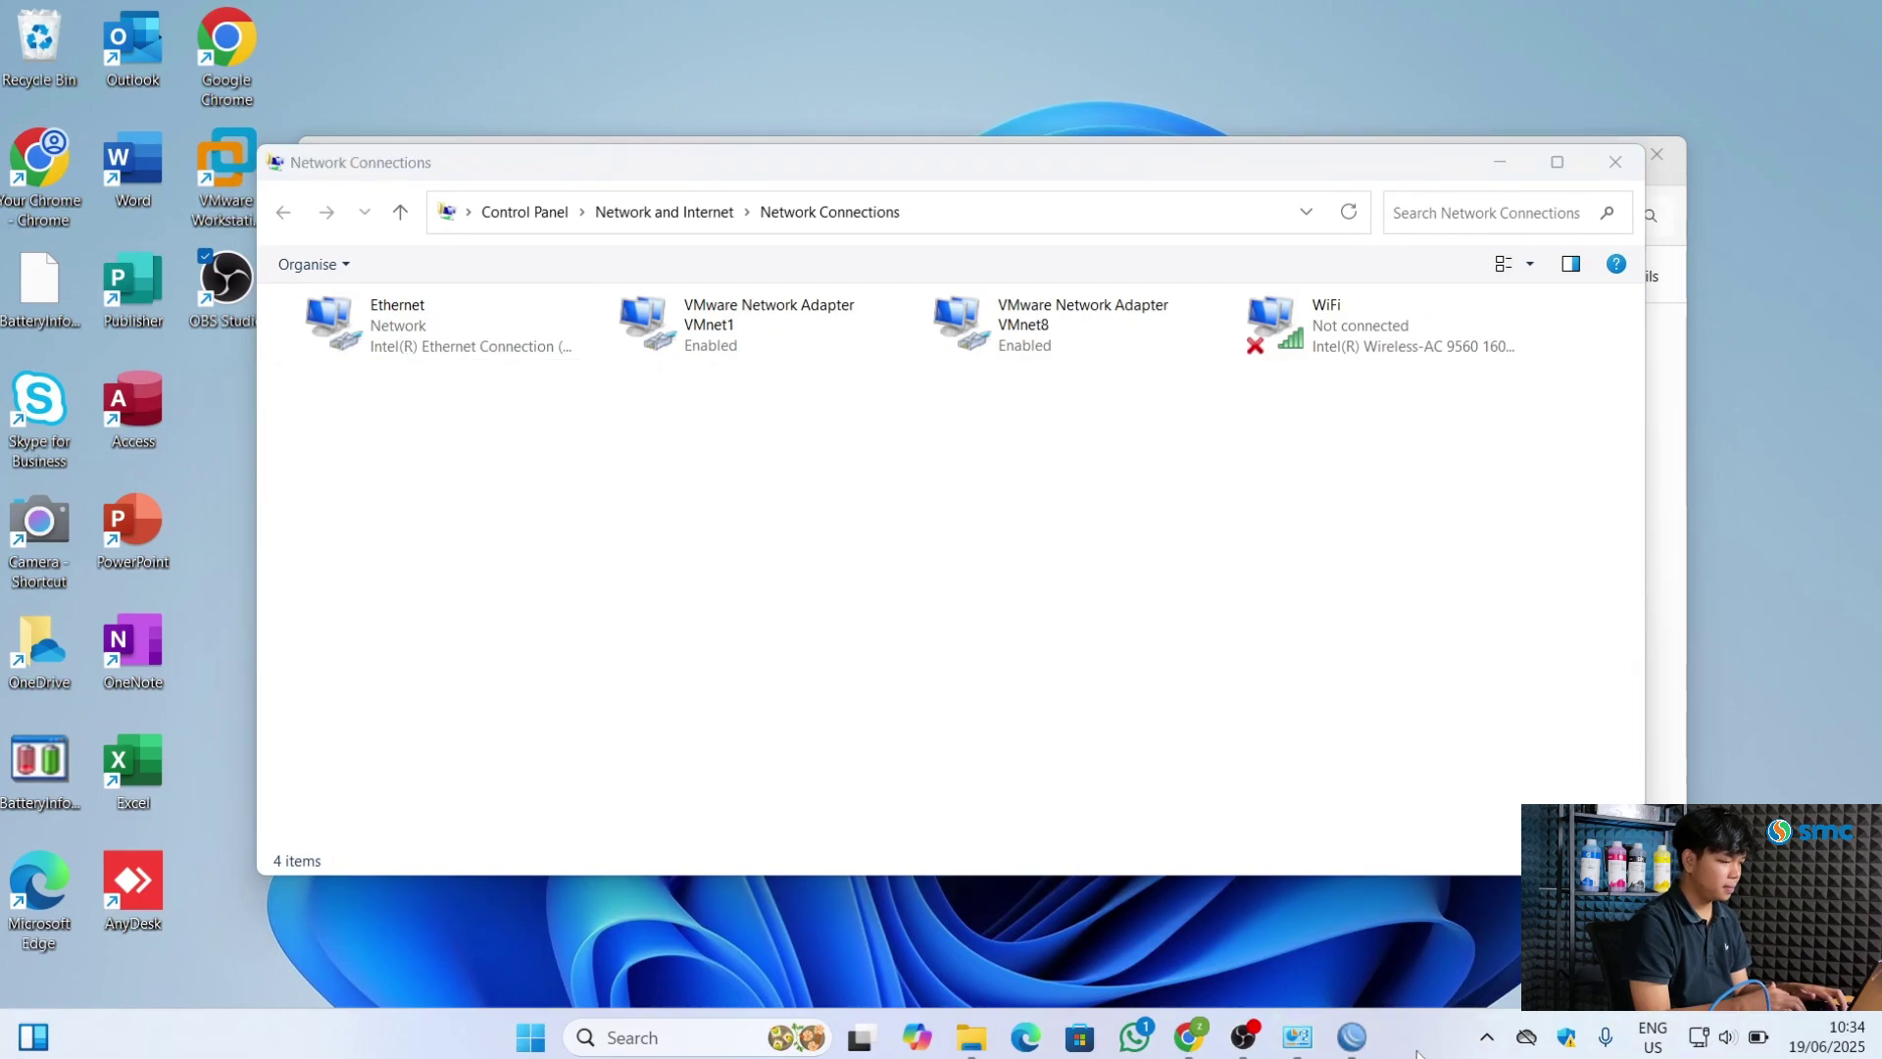
Launch Command Prompt through the Windows search with cmd
key(super)
text(cmd)
key(Return)
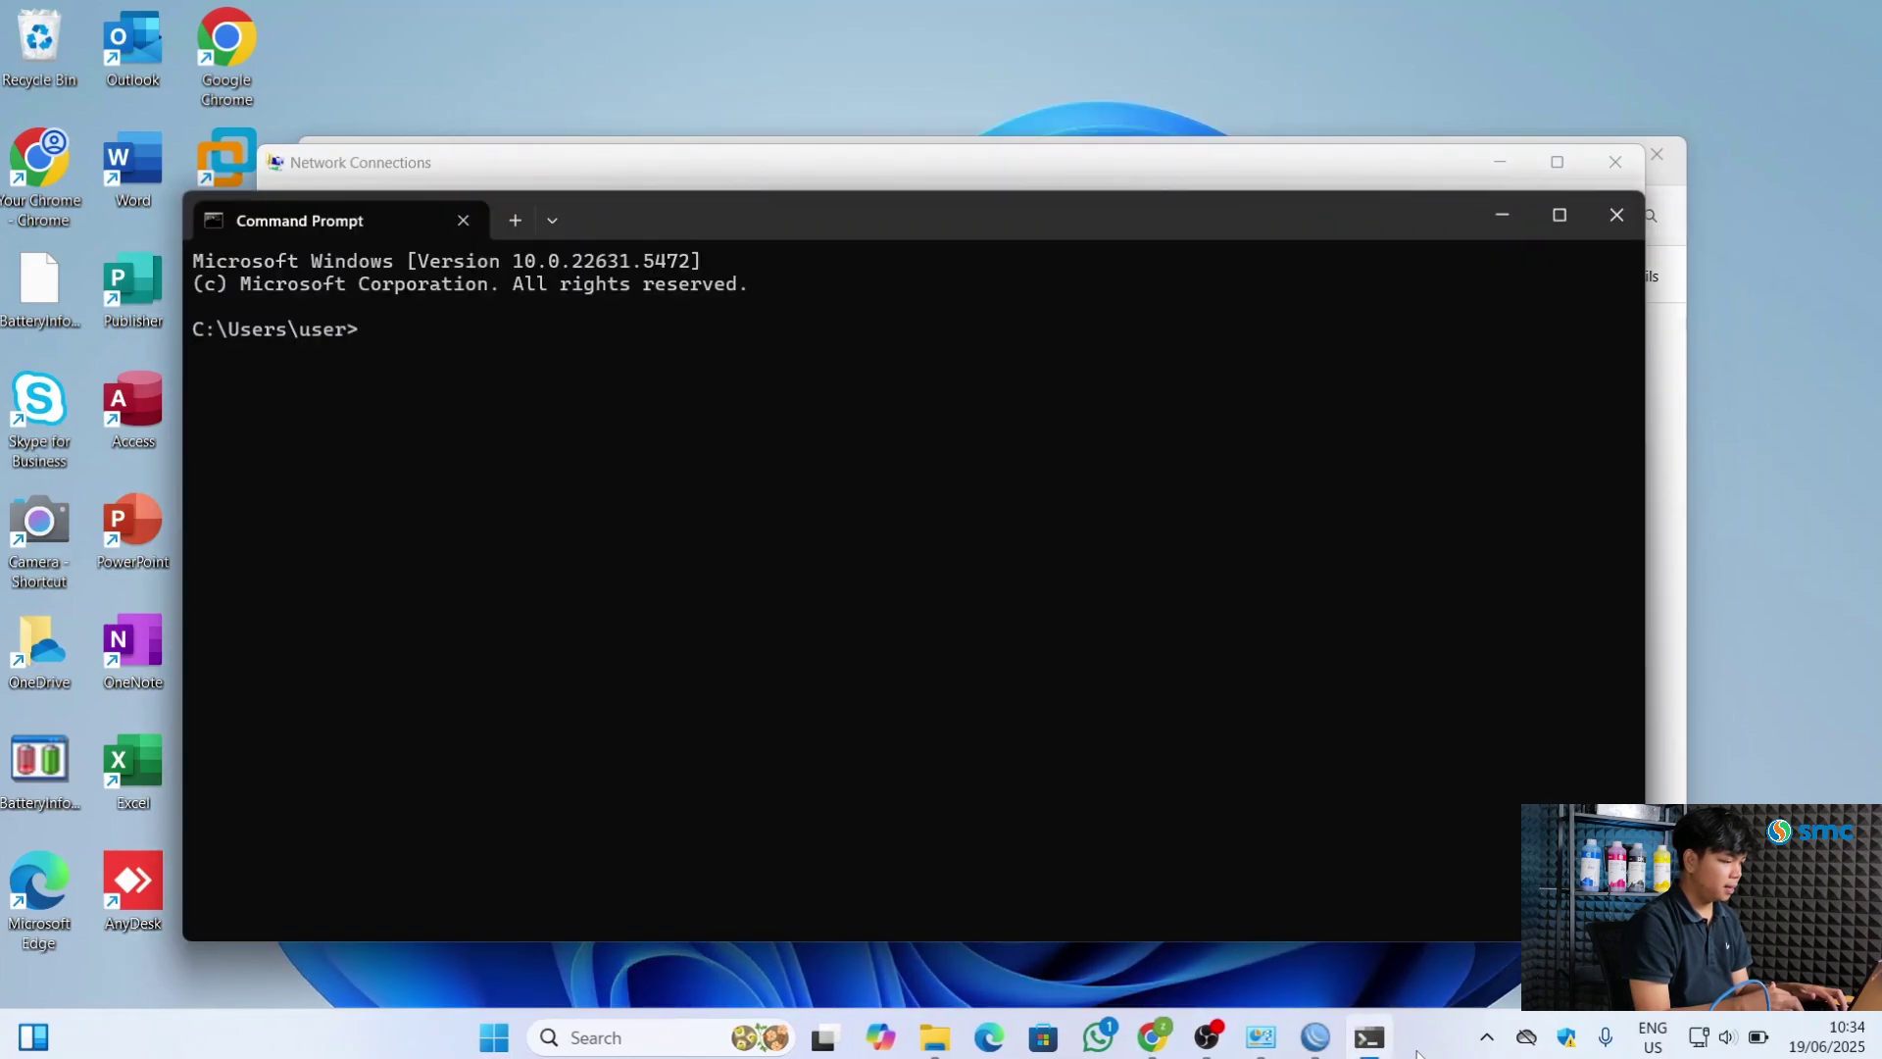
Run ipconfig and check Ethernet gets 10.10.10.254 with gateway 10.10.10.1
text(ipconfig)
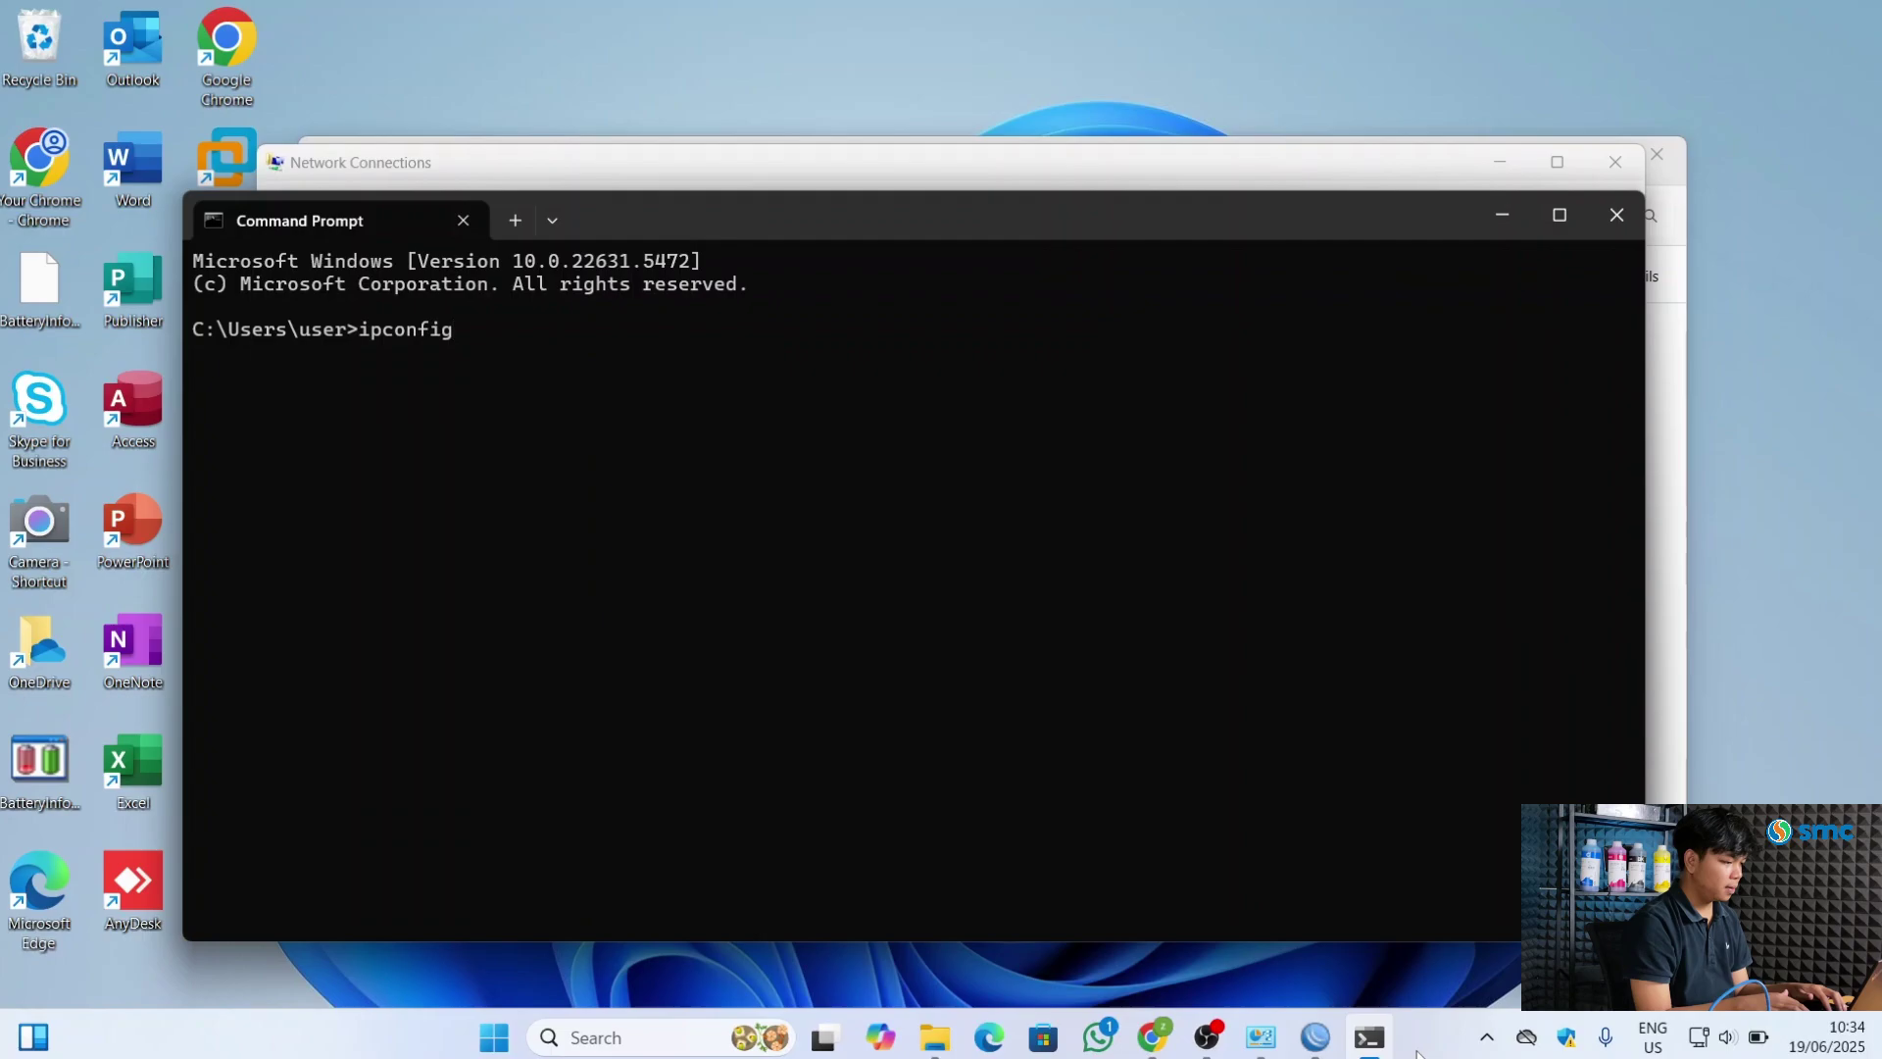
key(Return)
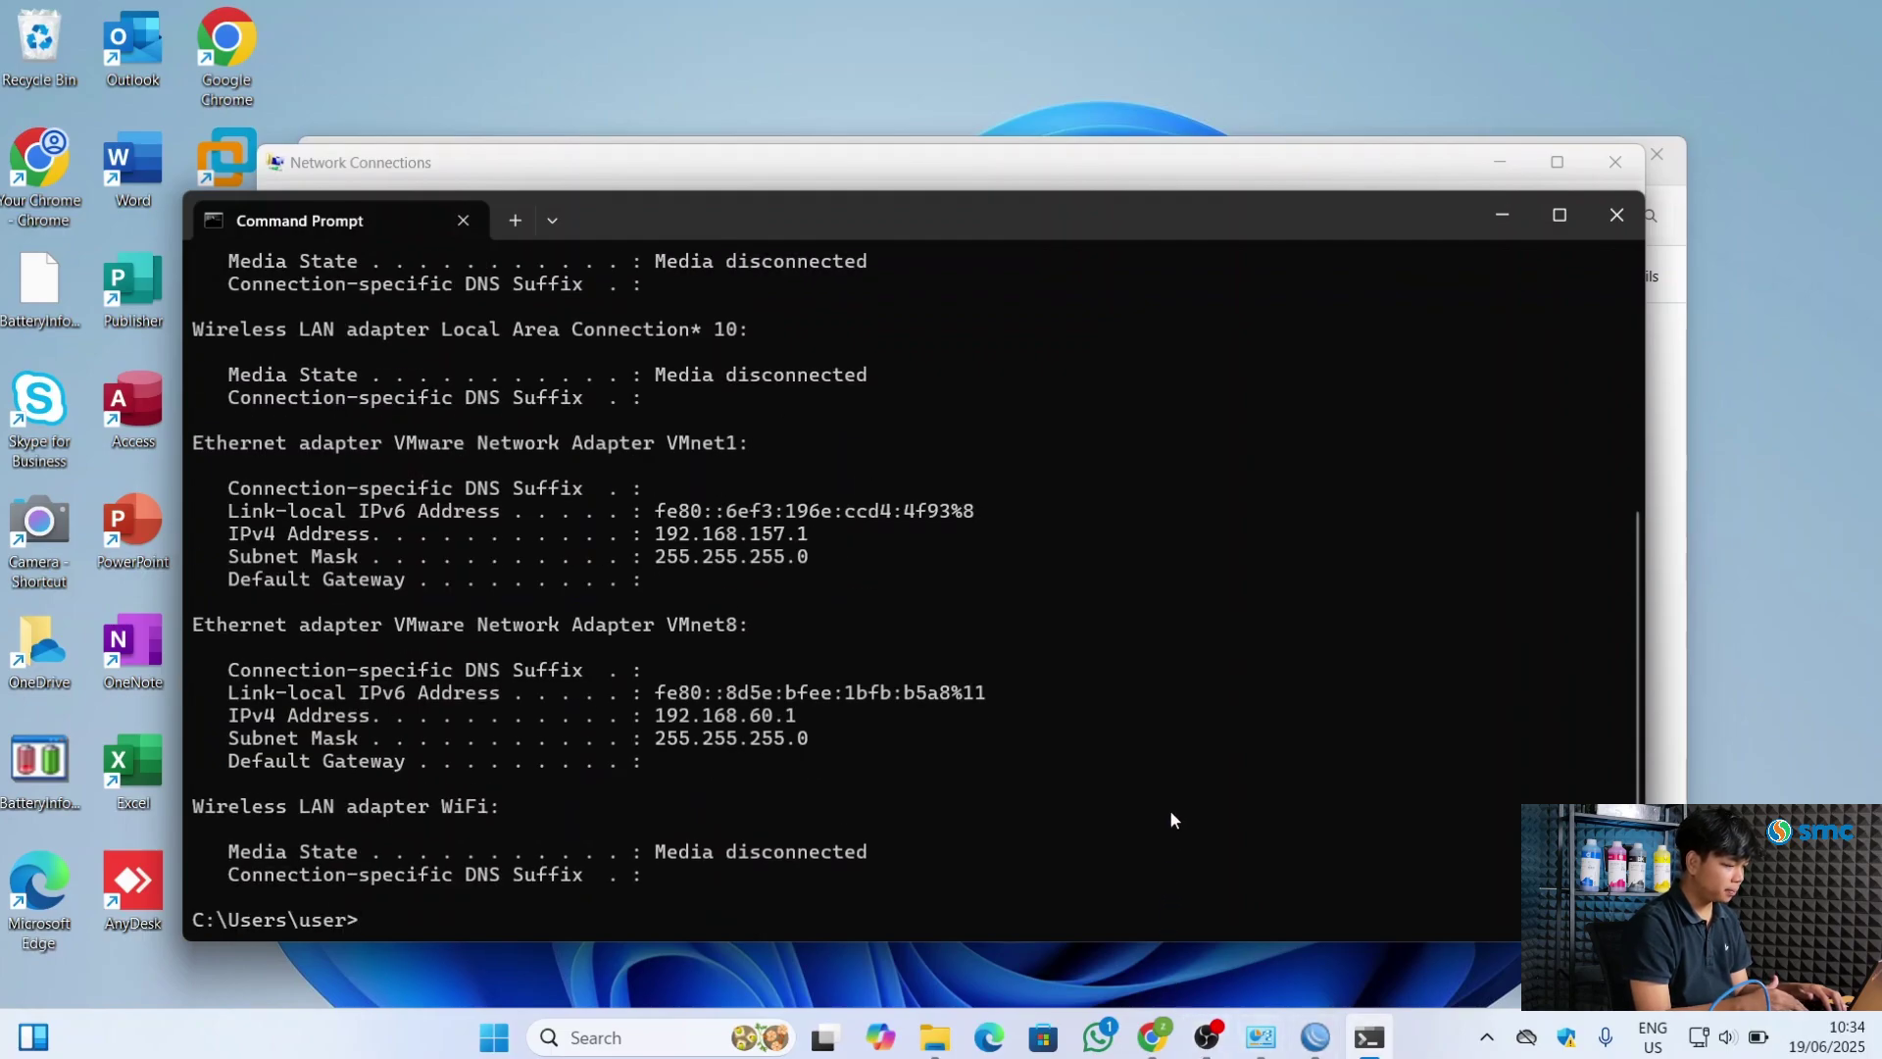
scroll(827, 649, up, 4)
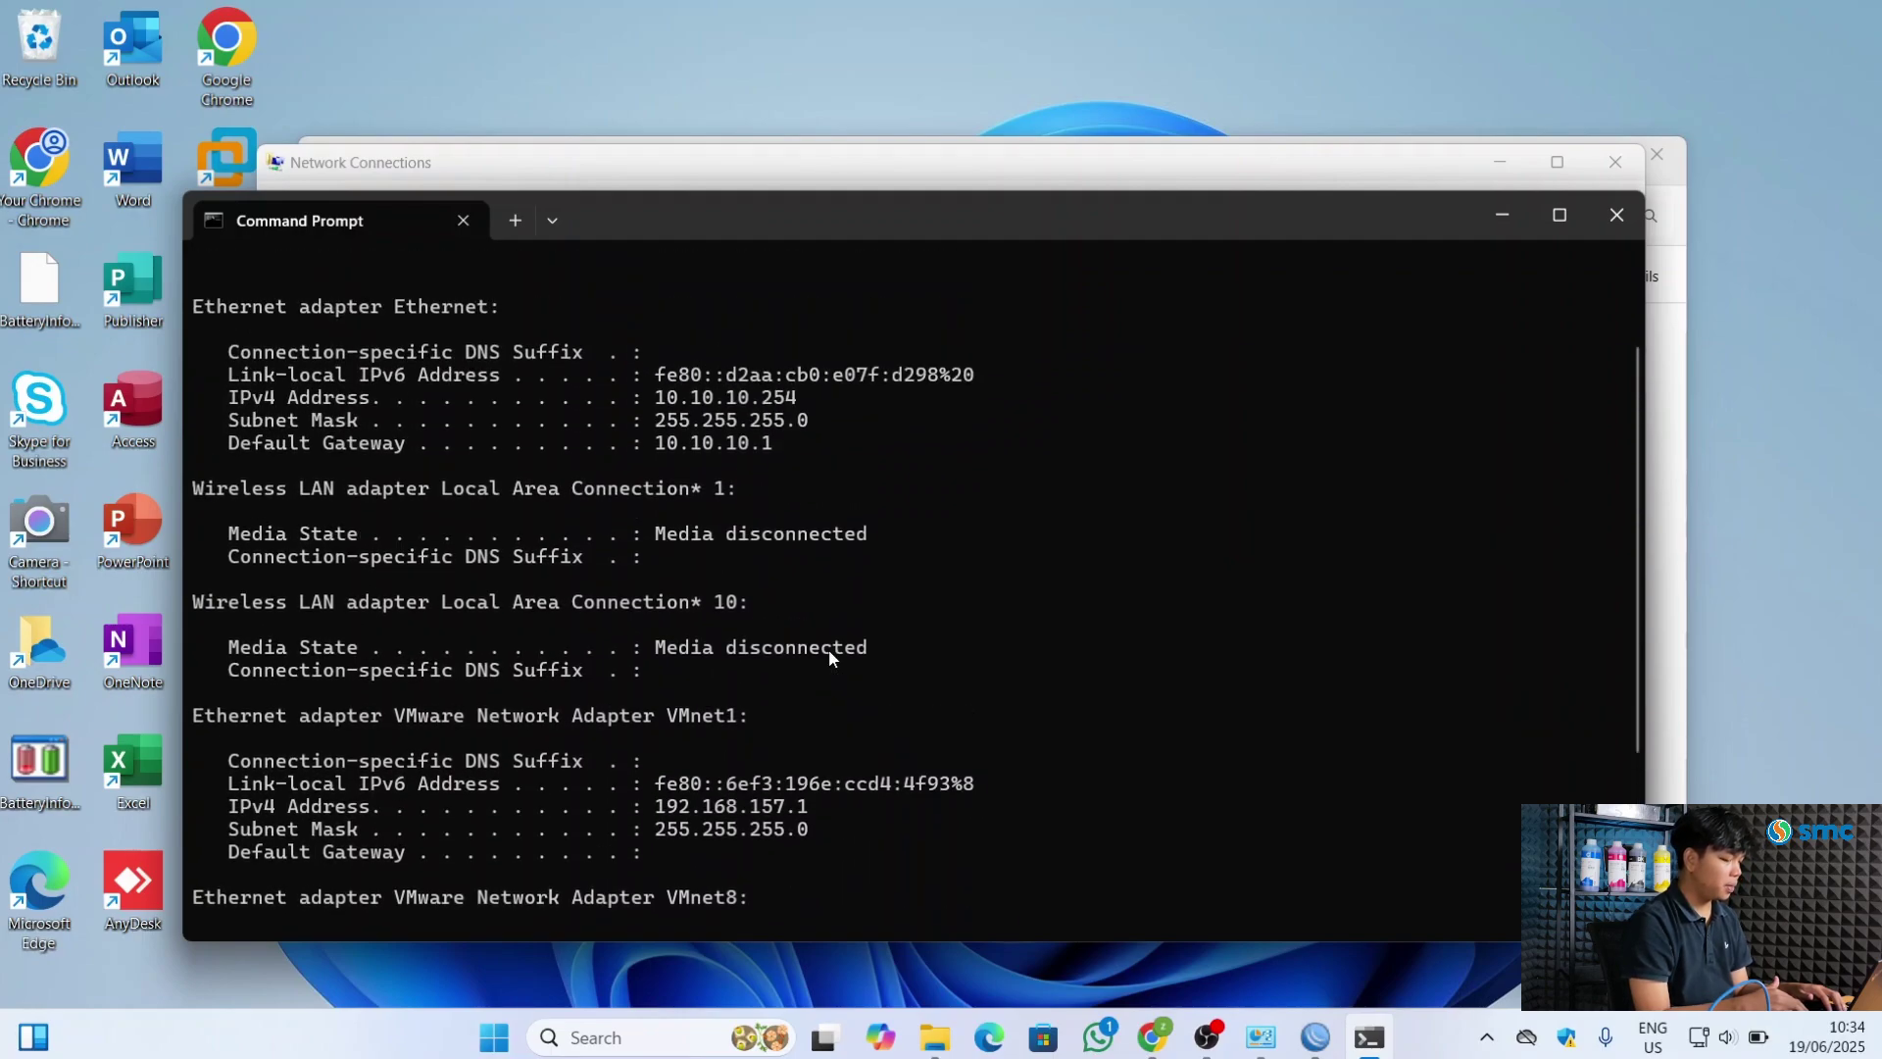
scroll(828, 649, up, 2)
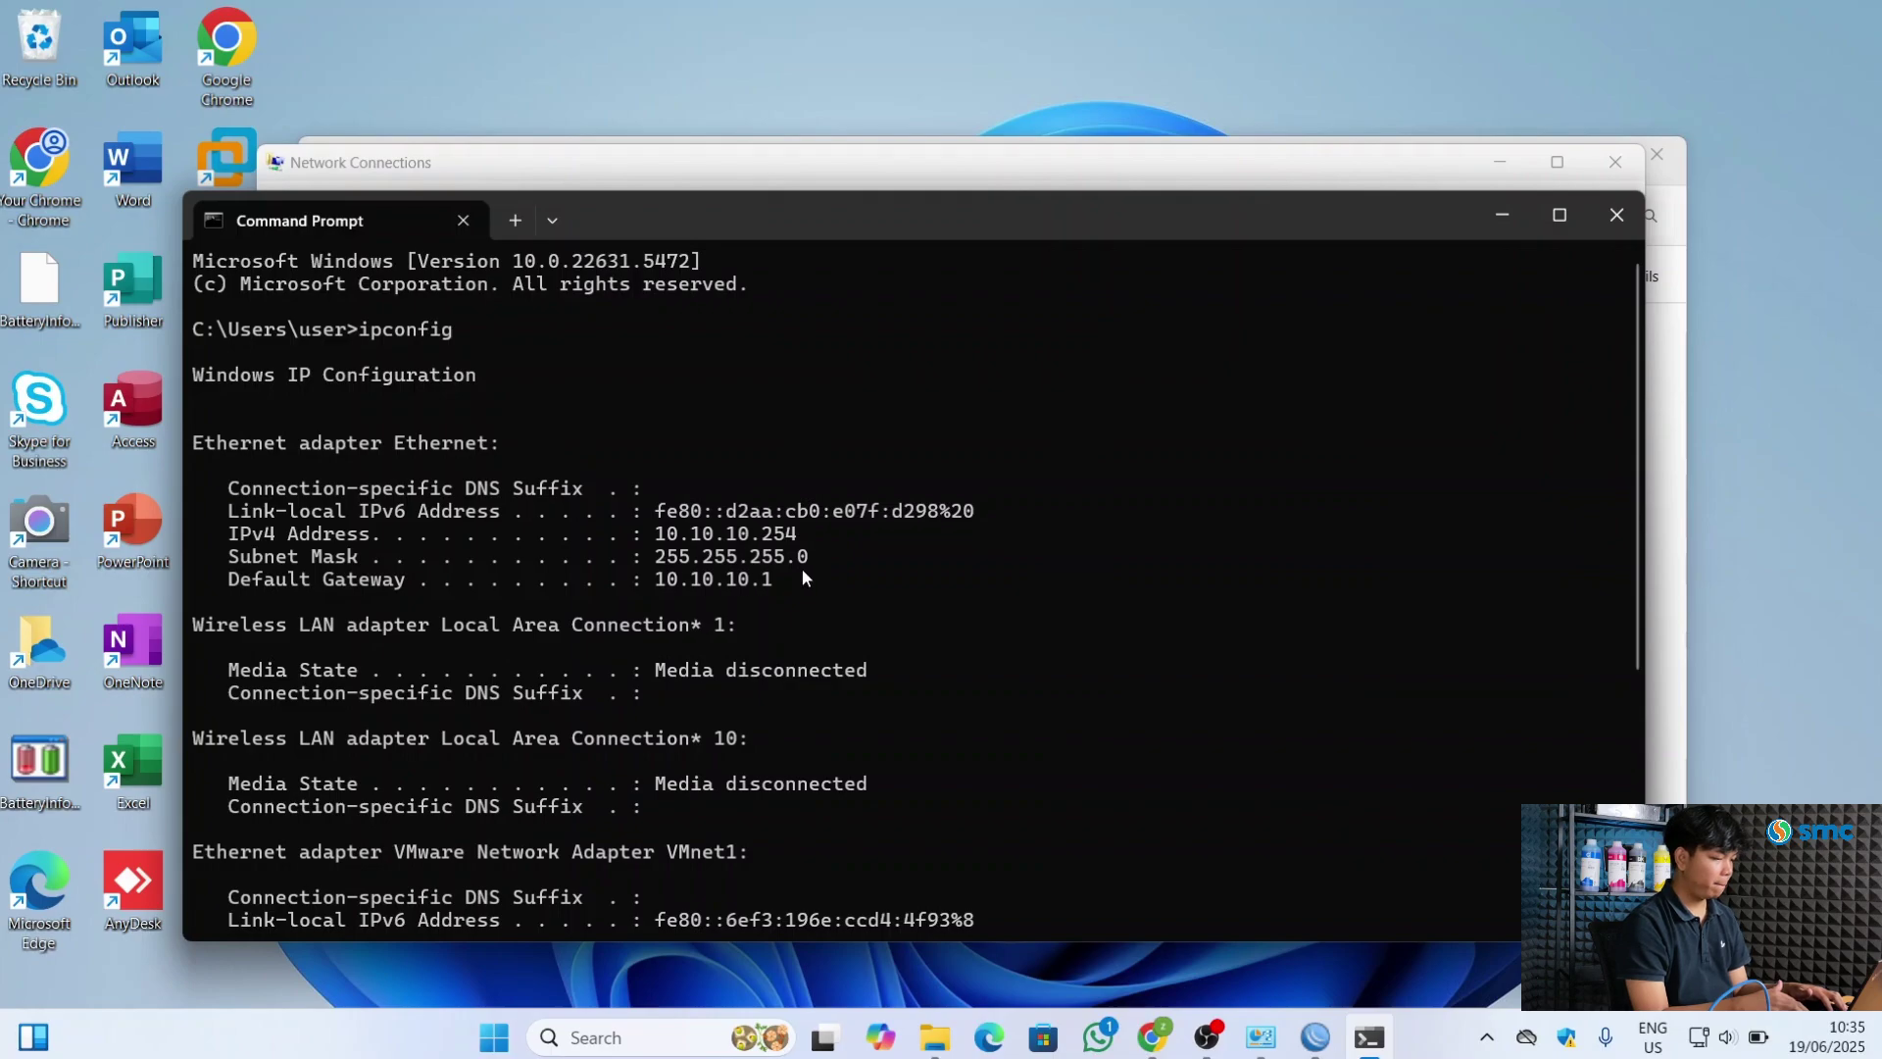
scroll(803, 572, down, 6)
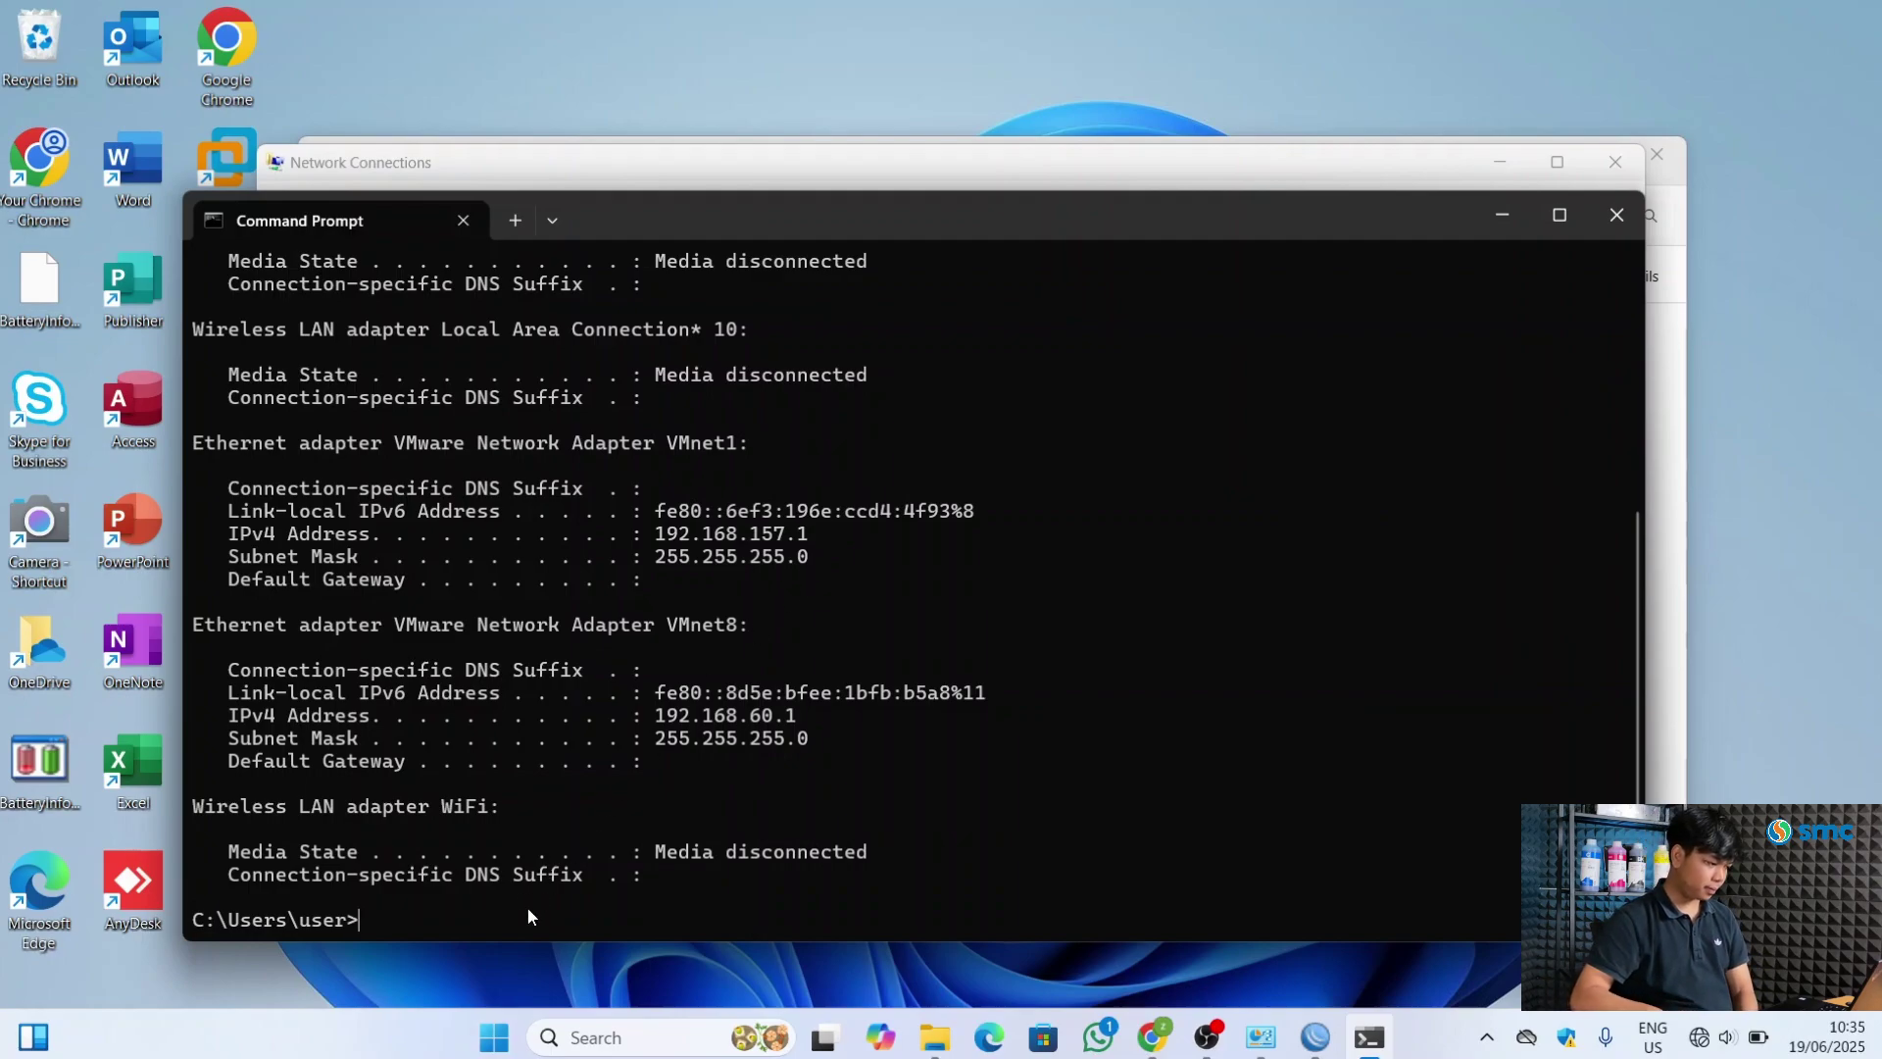
key(Up)
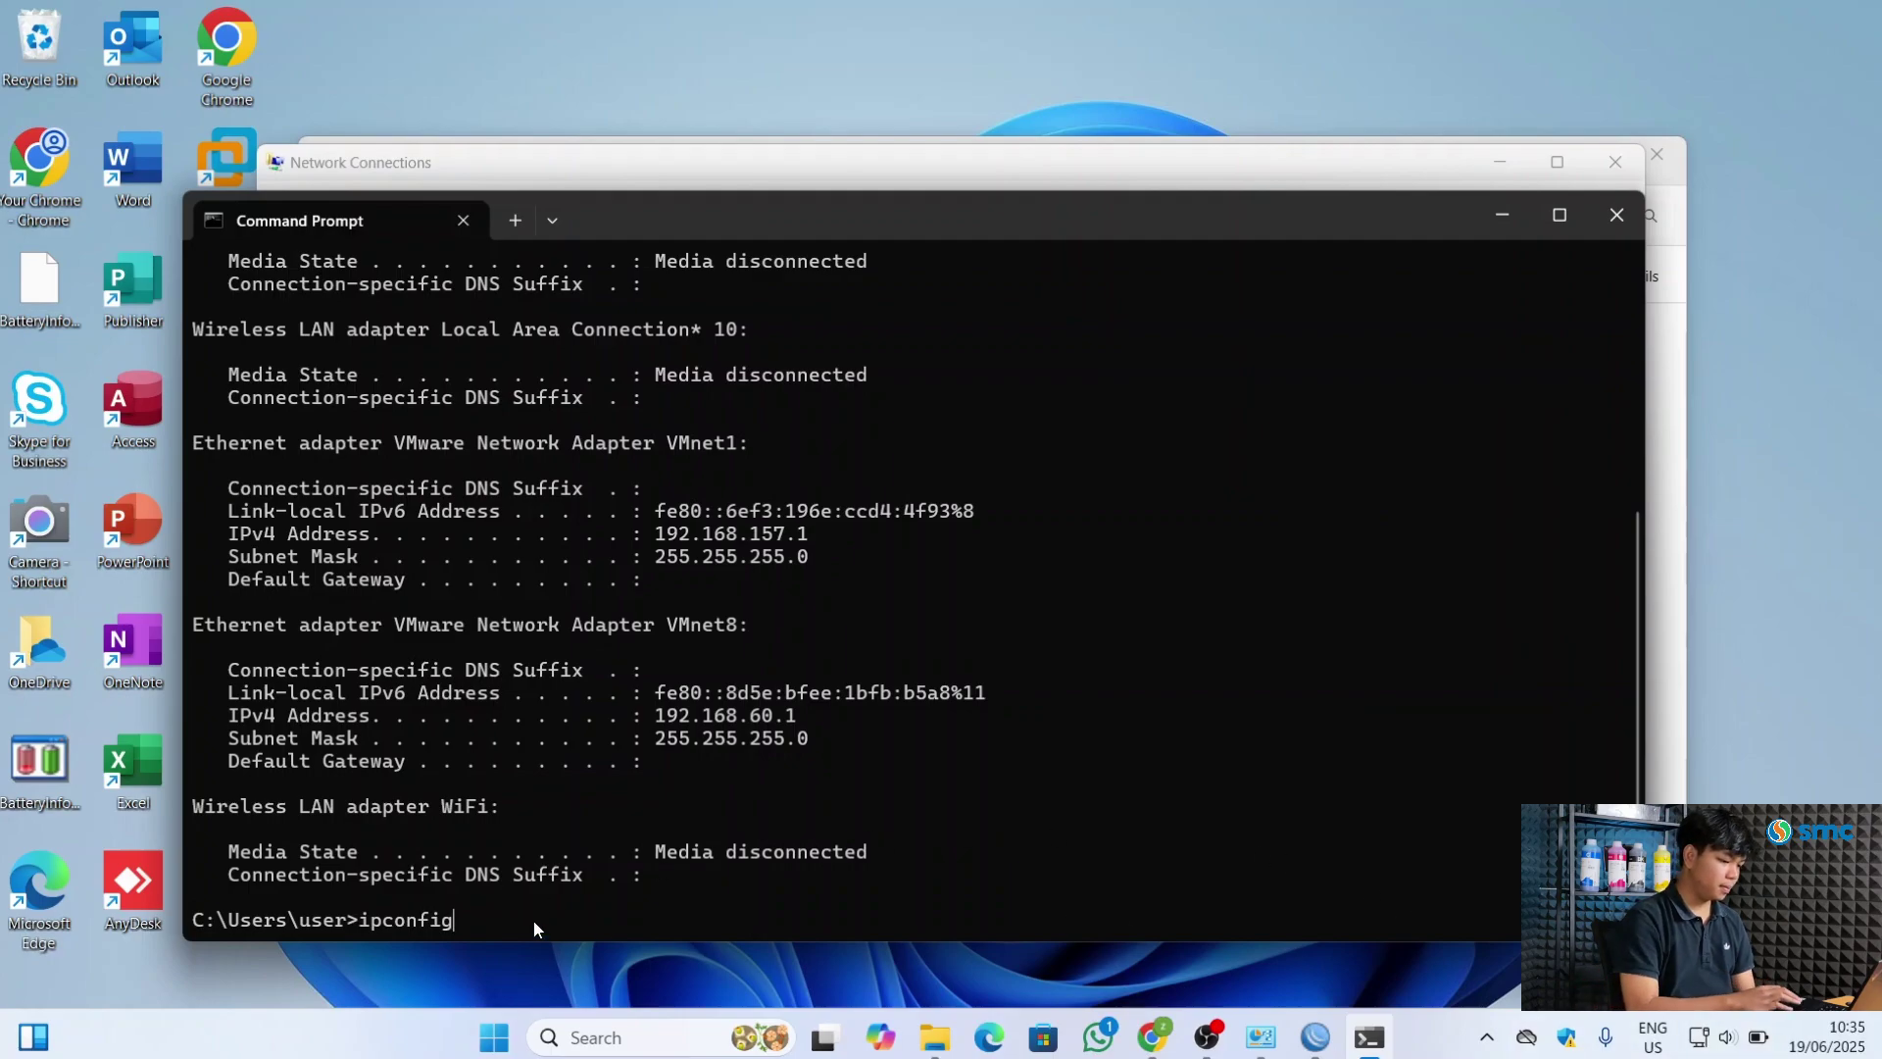
Rerun ipconfig and scroll through the adapter list to read Ethernet's new address
key(Return)
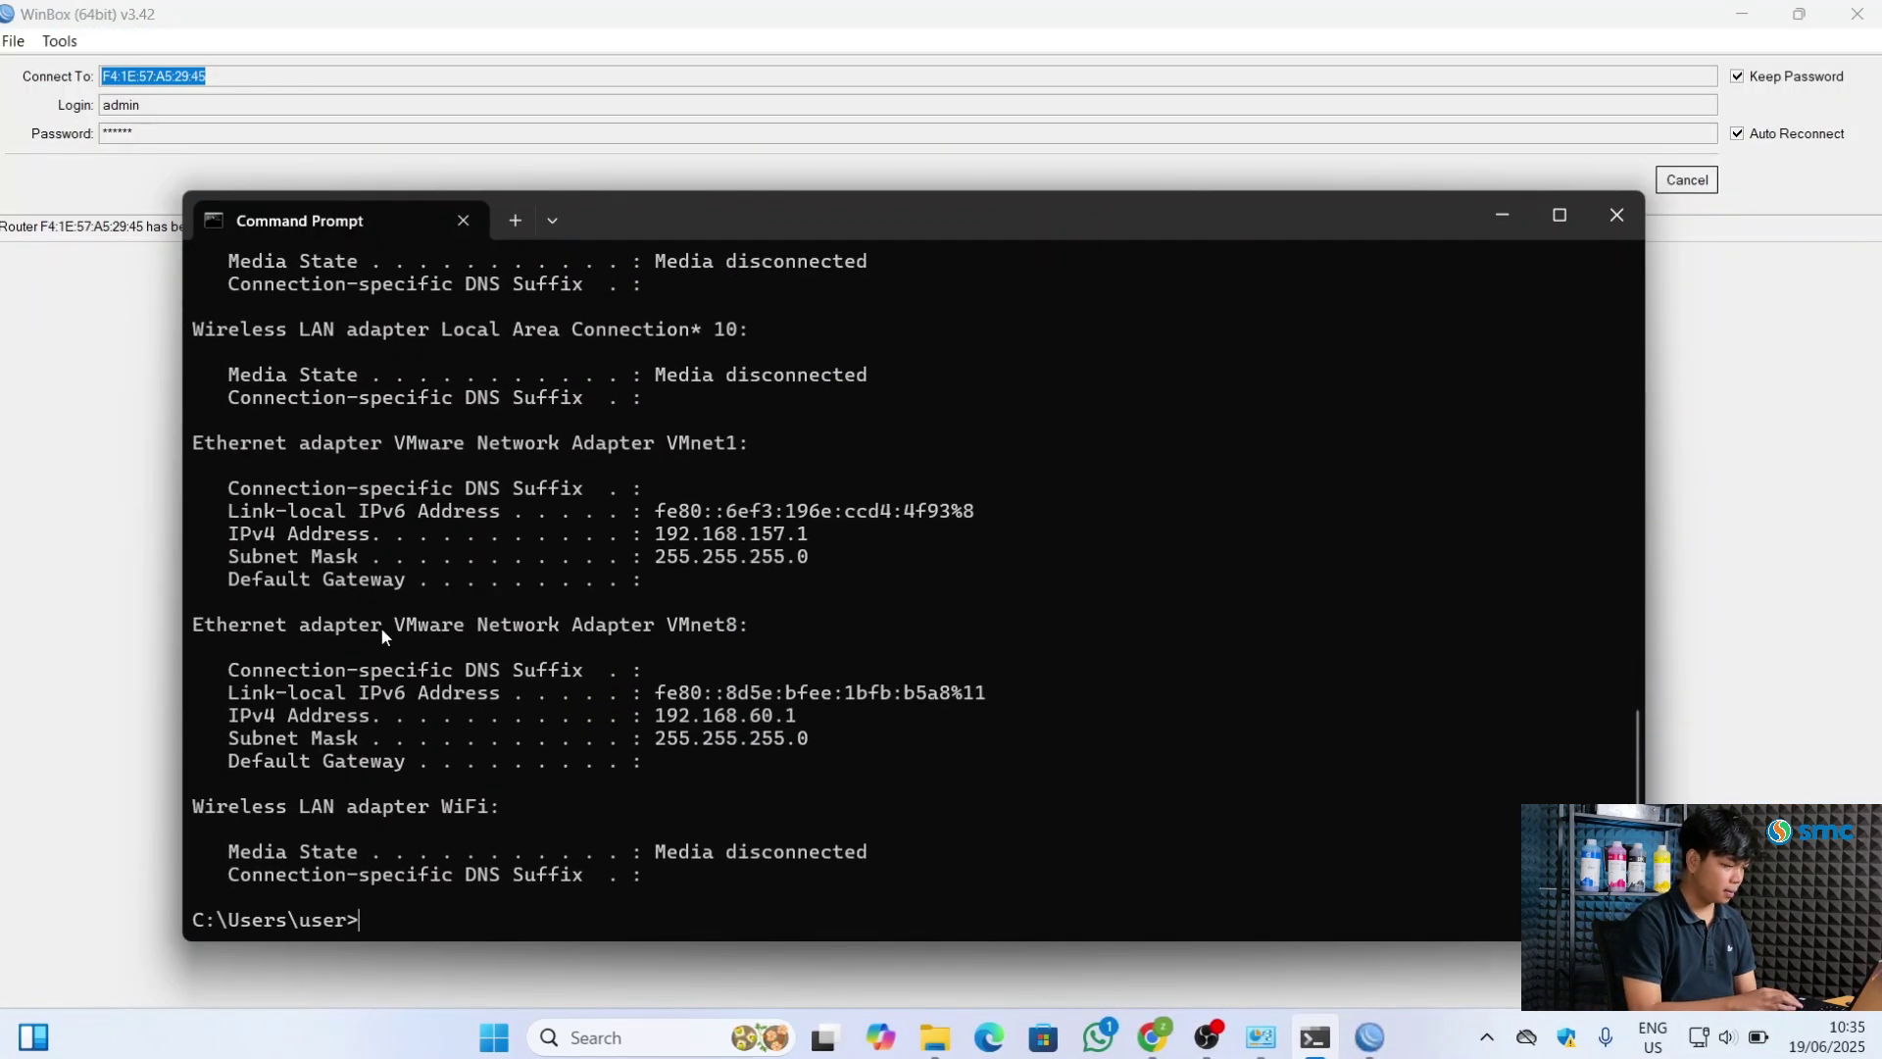
scroll(772, 572, up, 5)
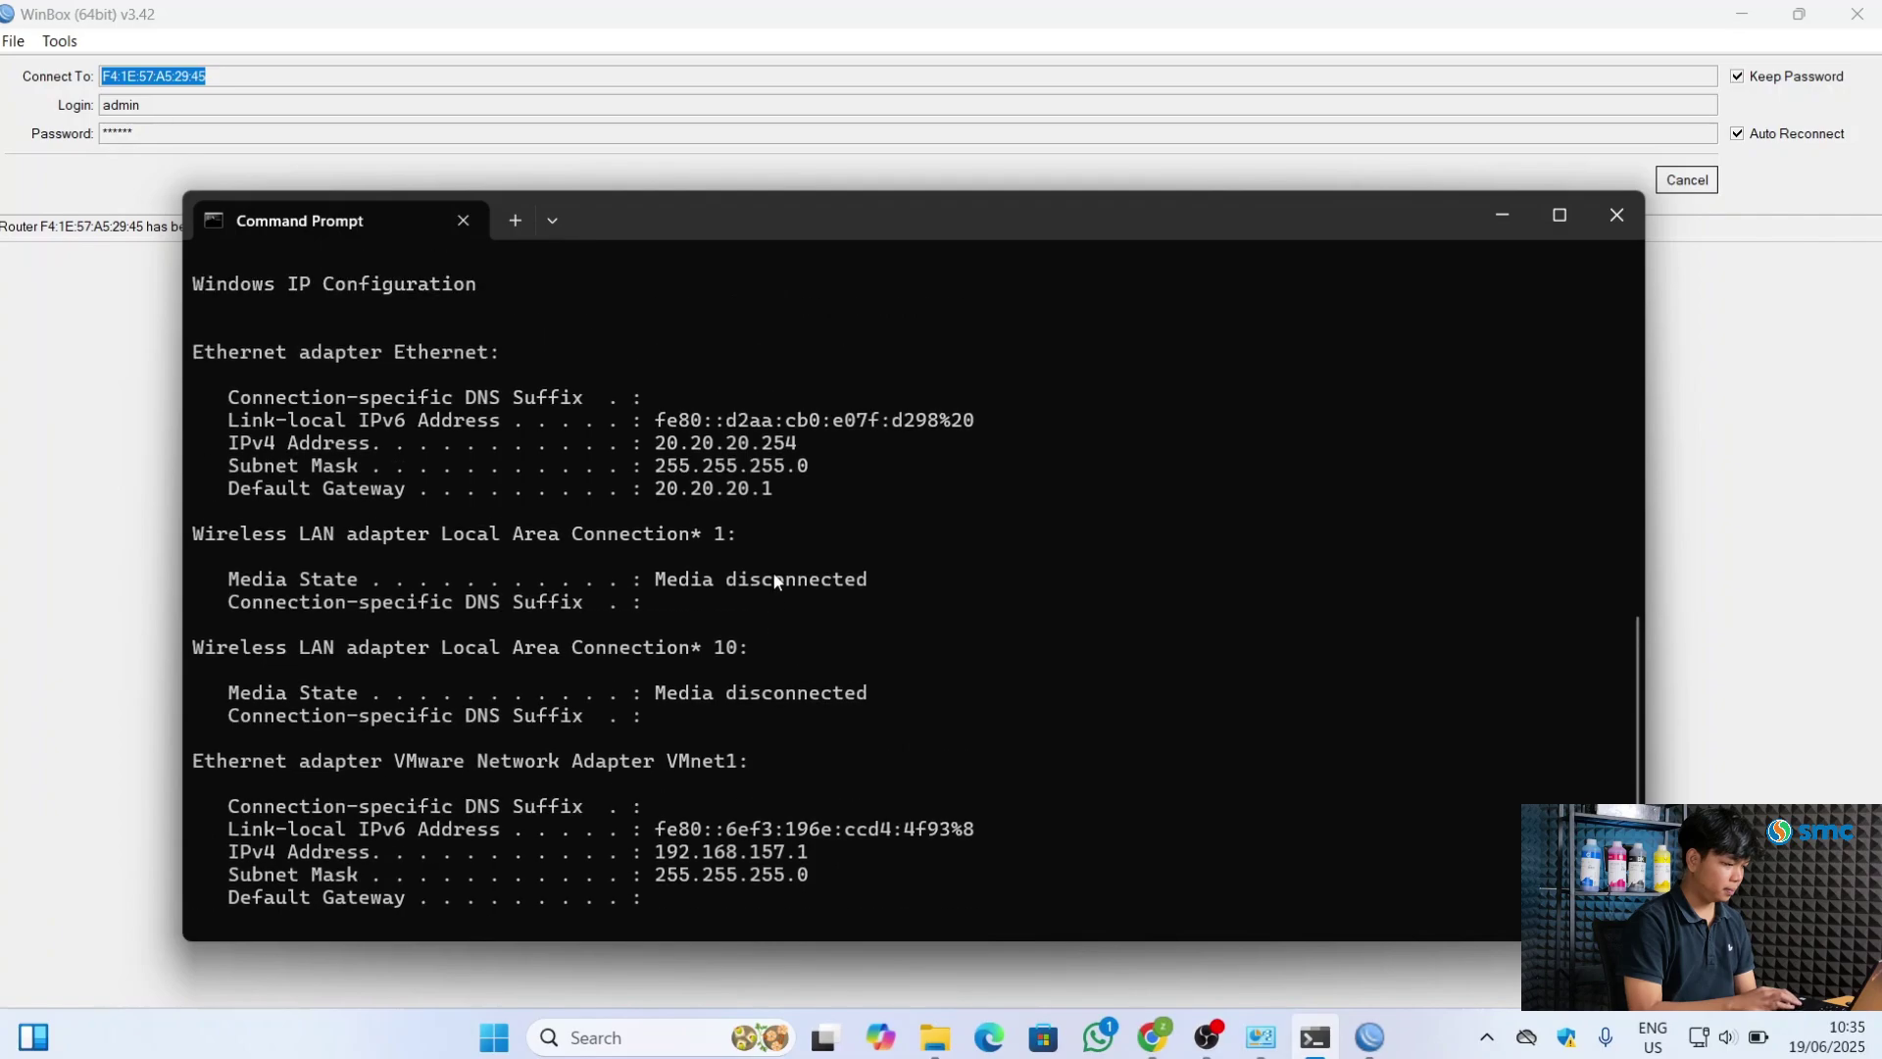
scroll(773, 573, up, 1)
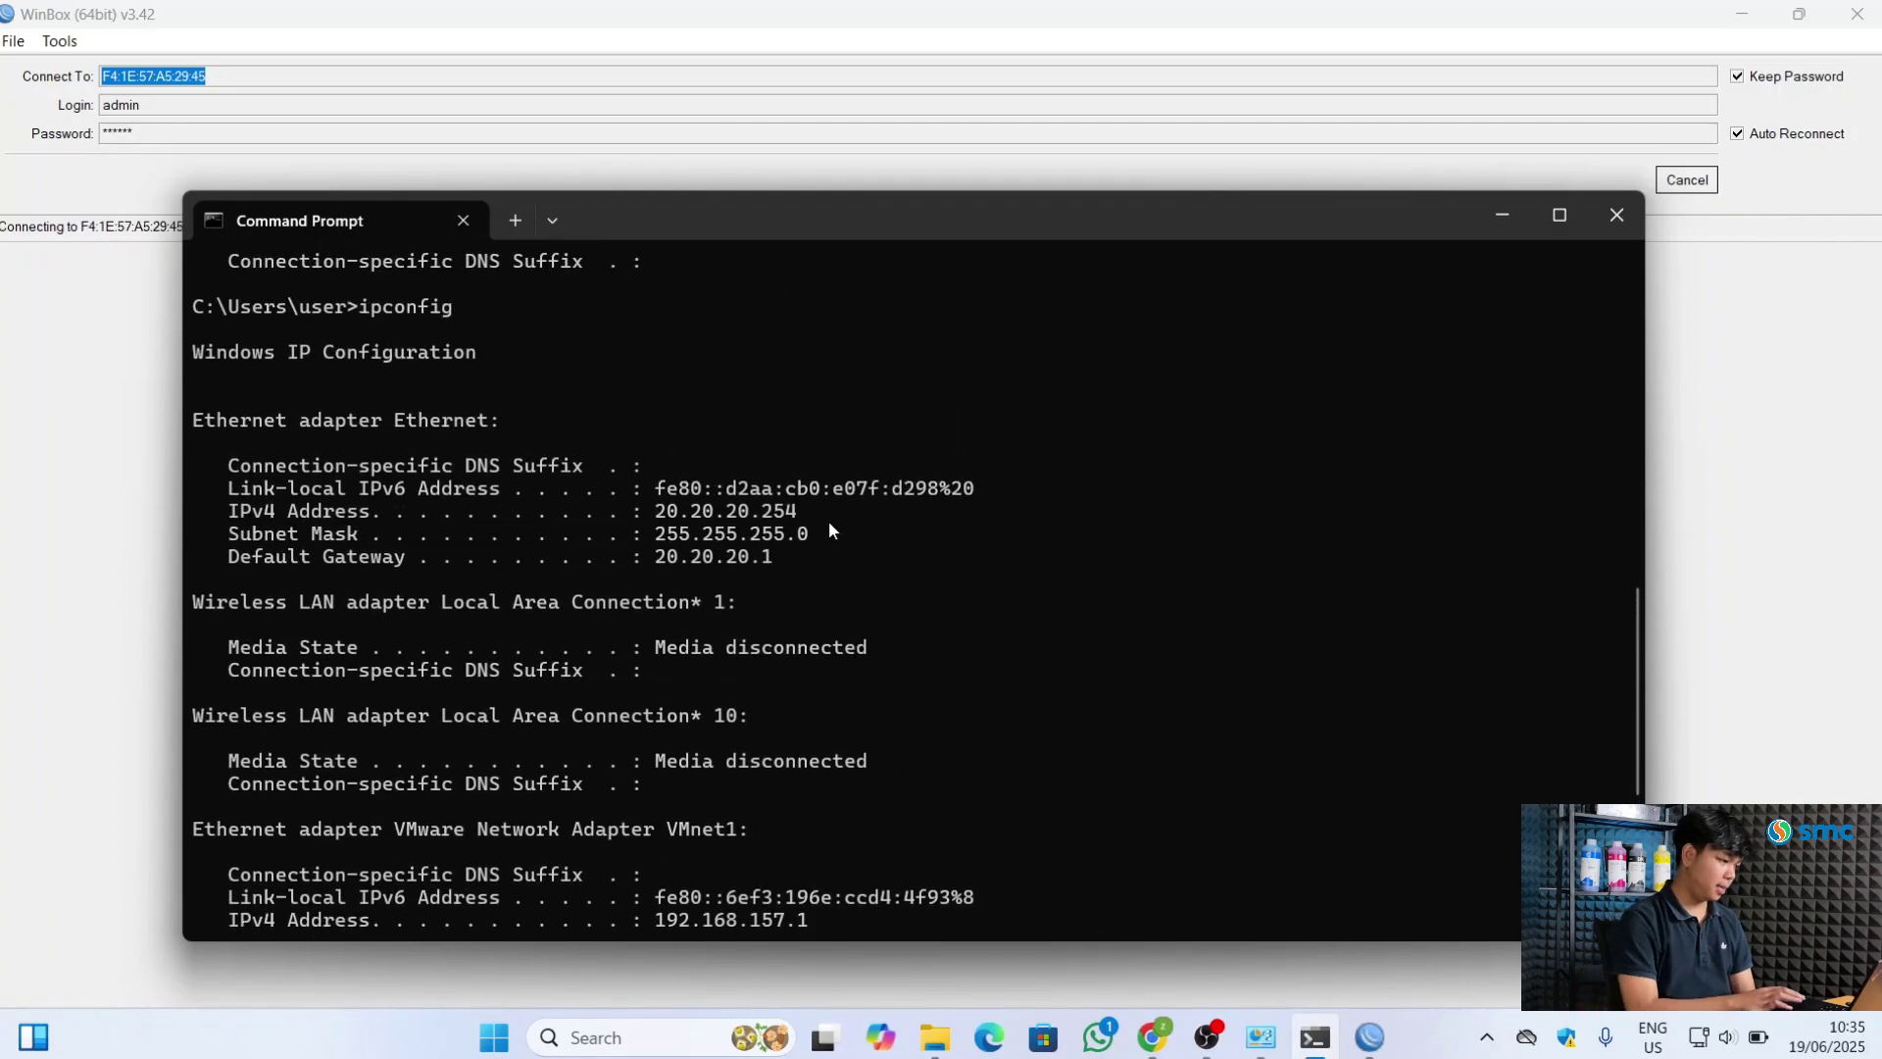
scroll(828, 529, down, 6)
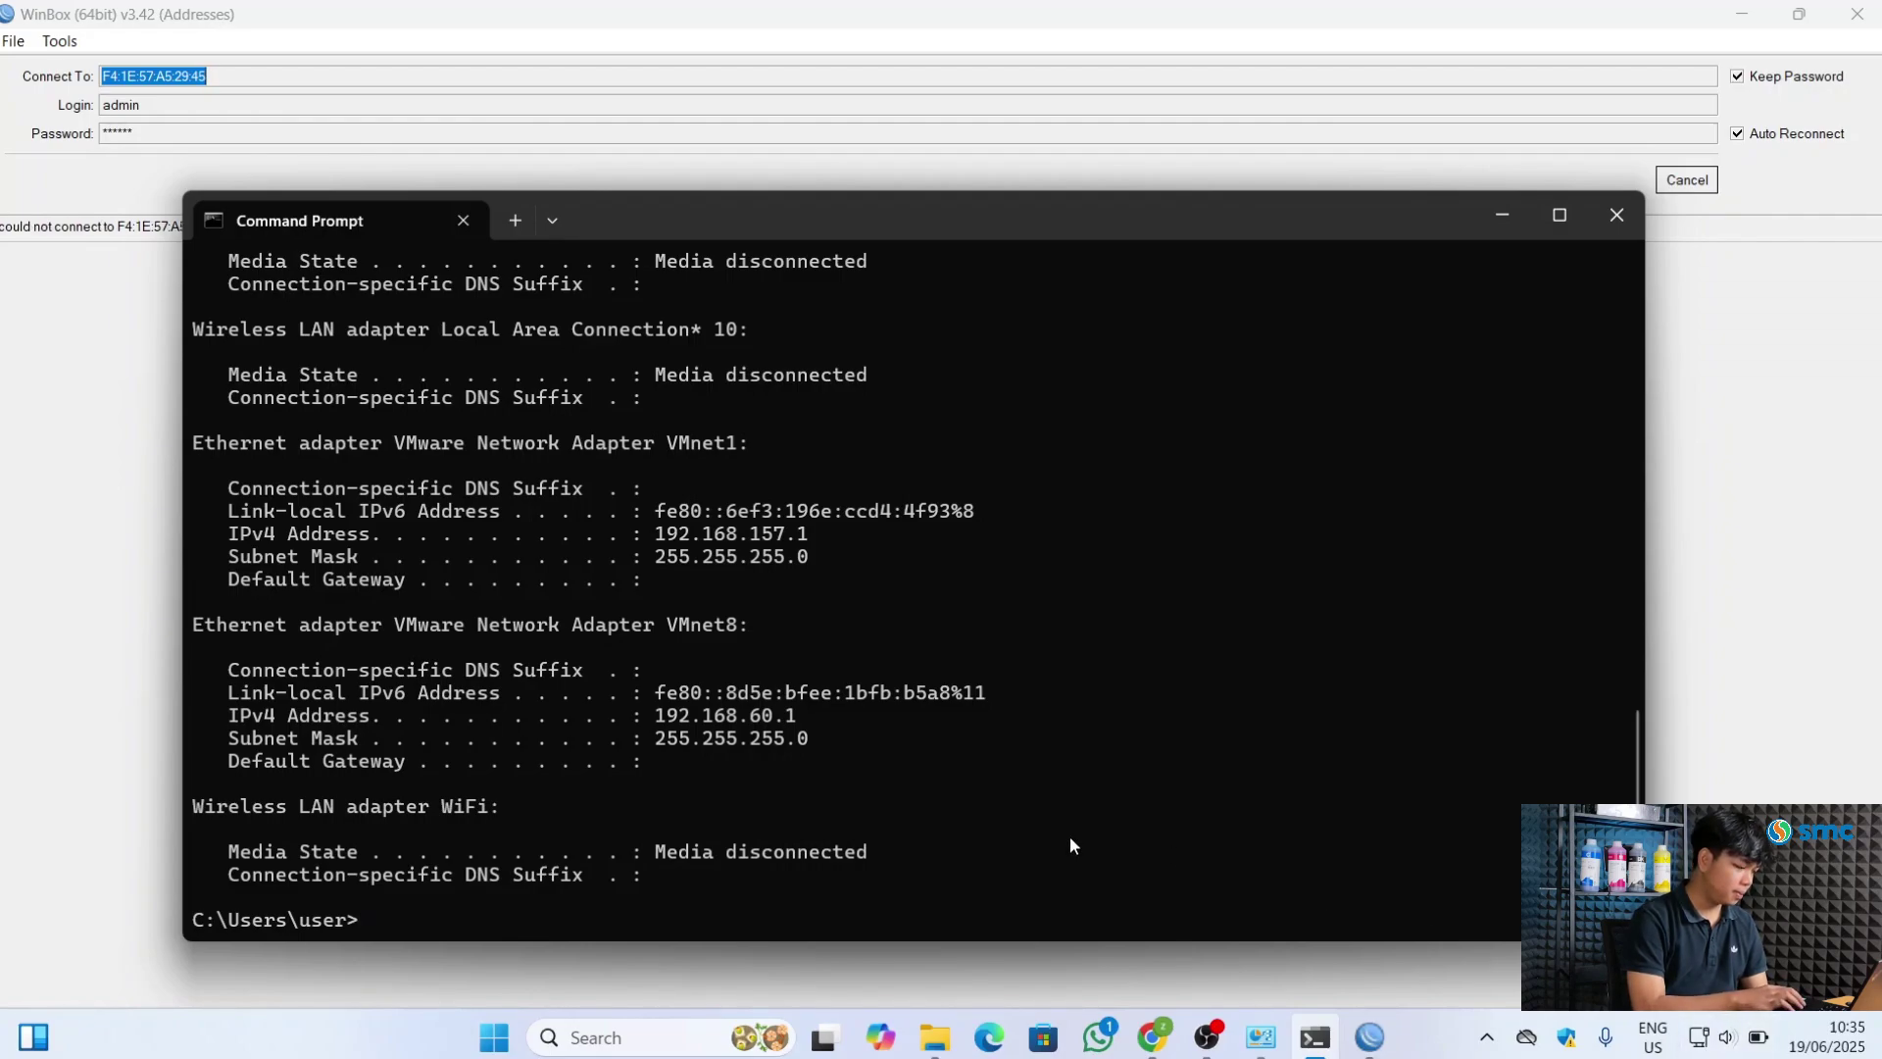
key(Up)
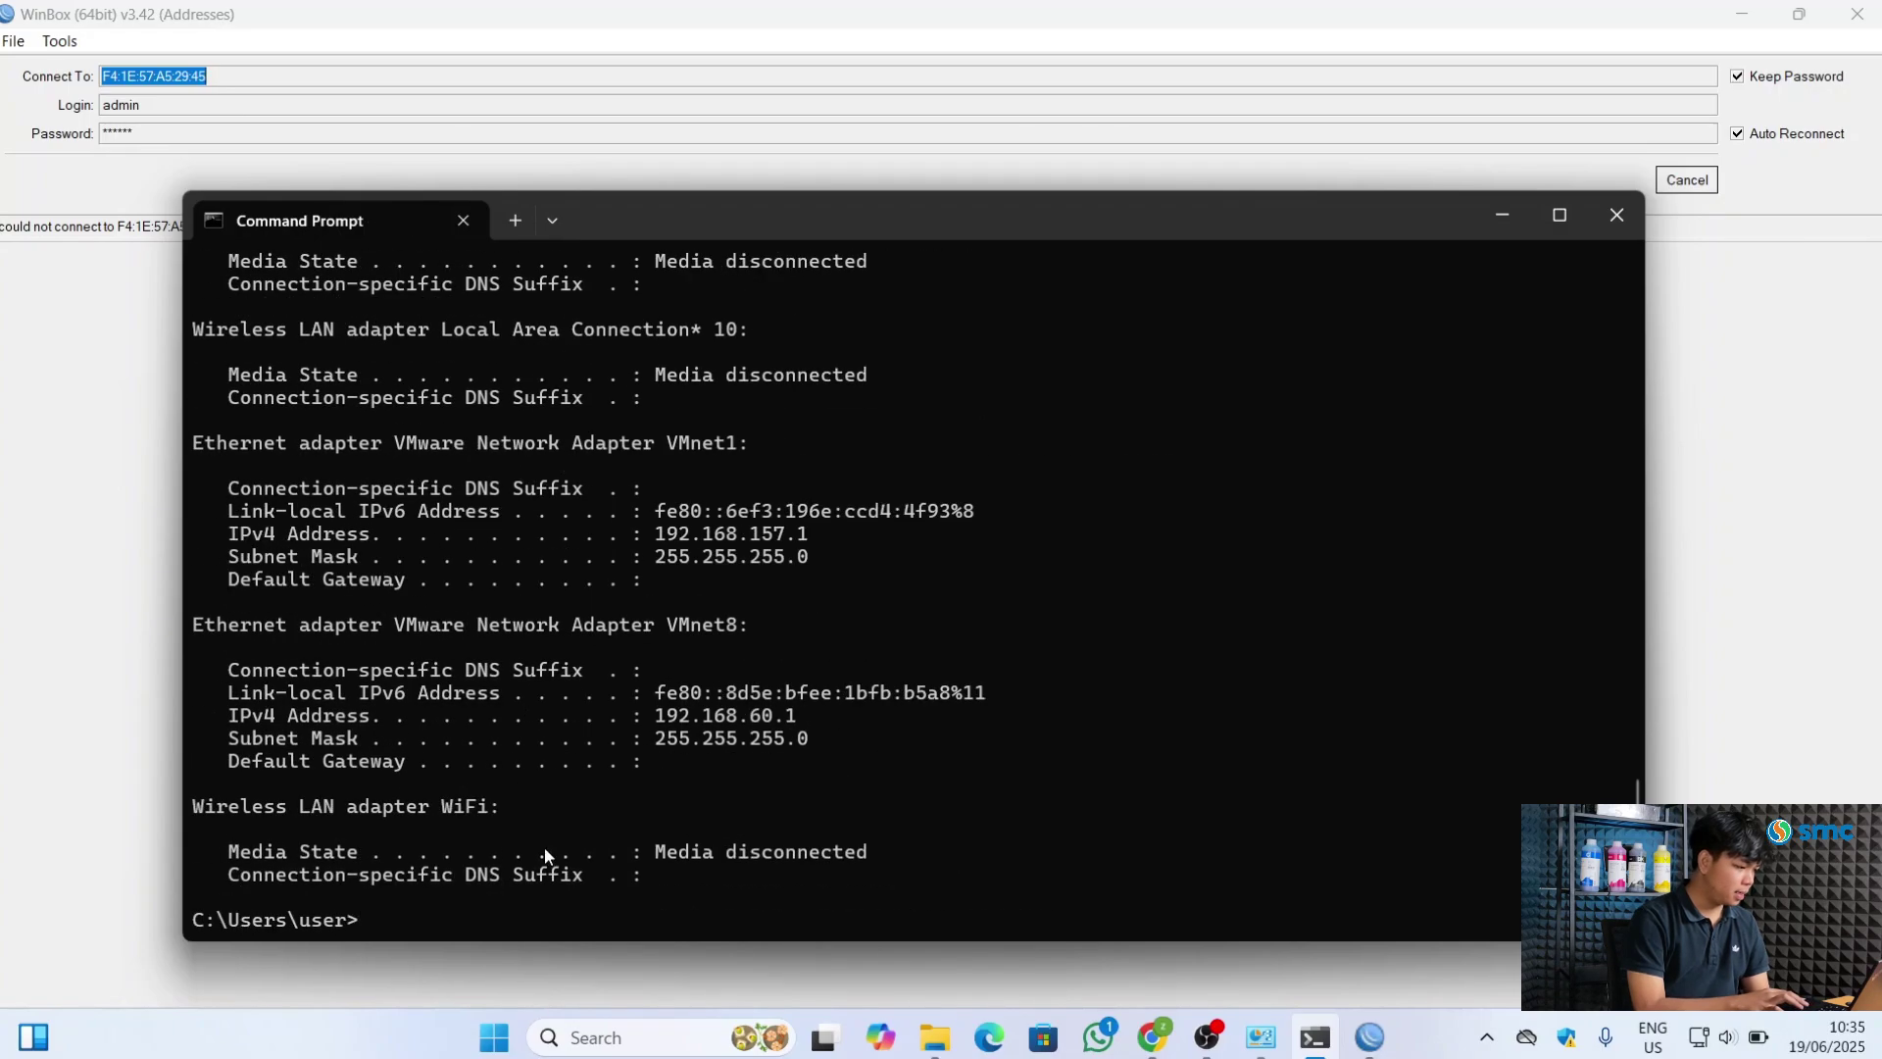
scroll(686, 568, up, 5)
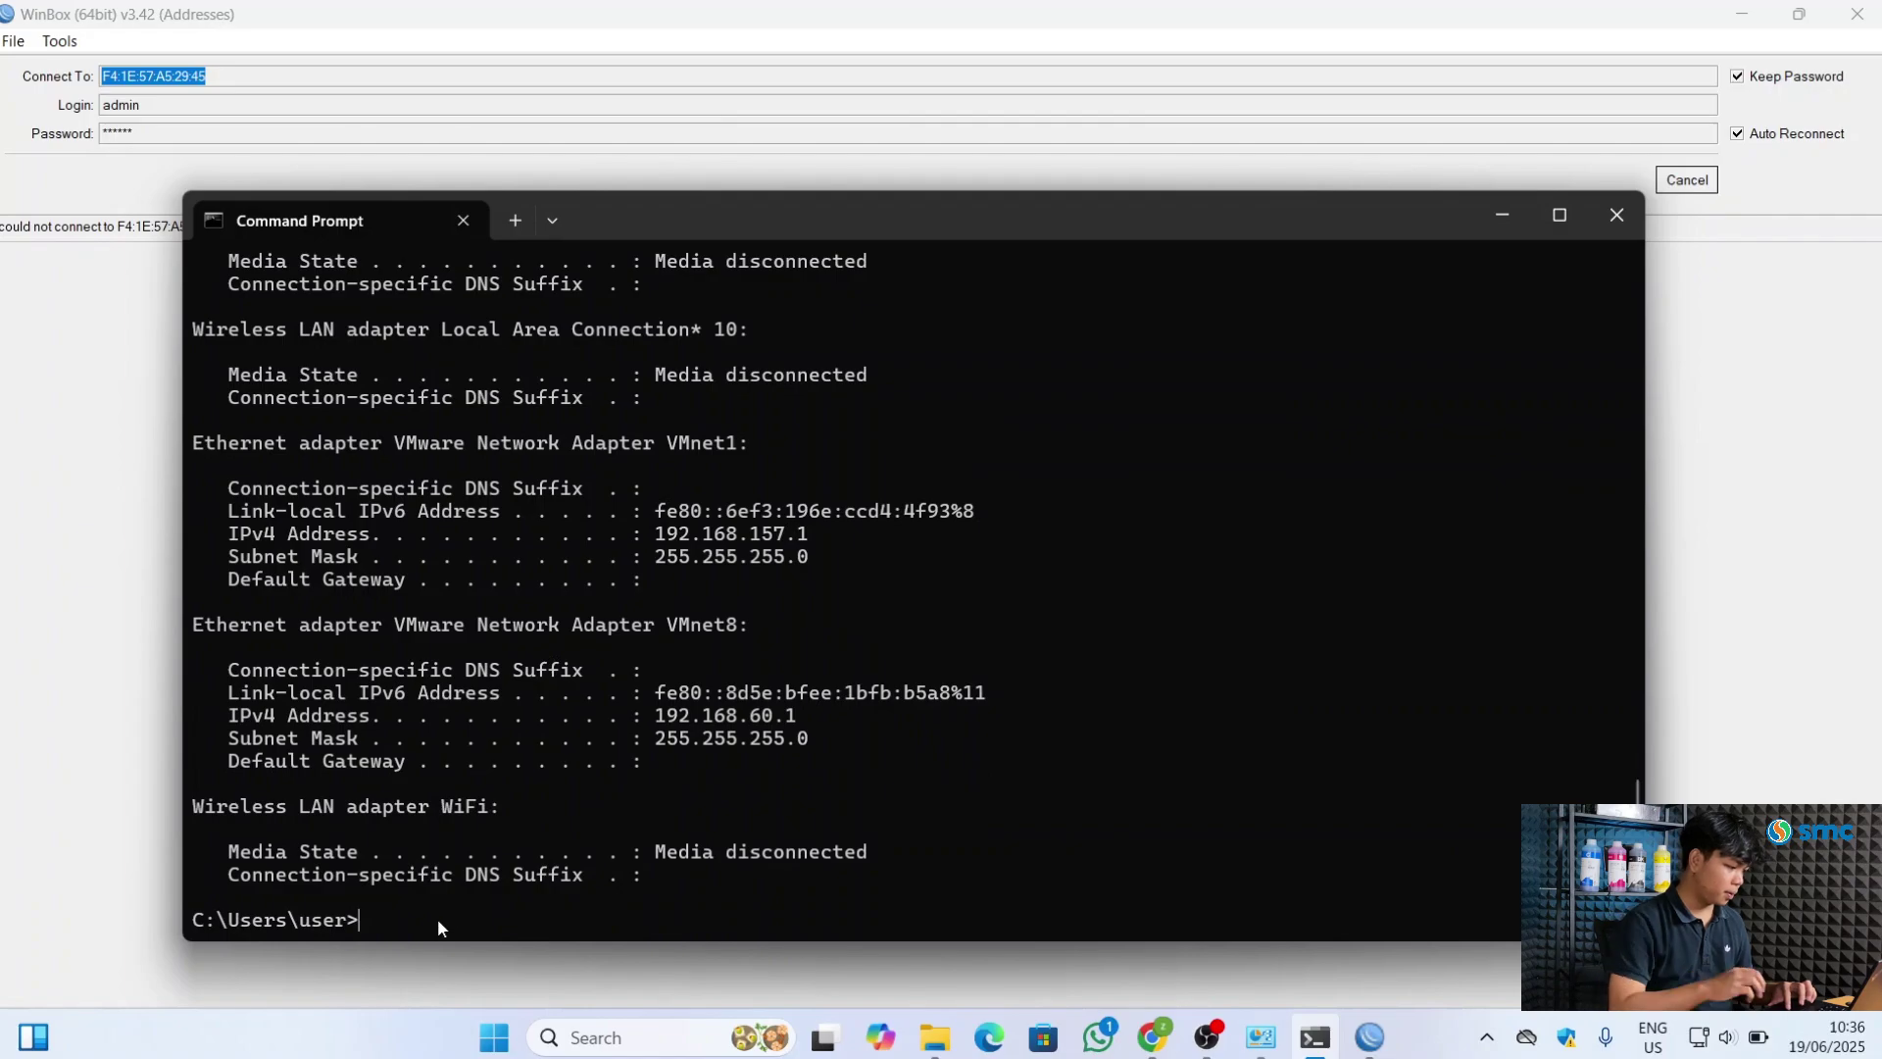
Confirm Ethernet at 40.40.40.254 via gateway 40.40.40.1, then close Command Prompt and show the desktop
key(Up)
key(Return)
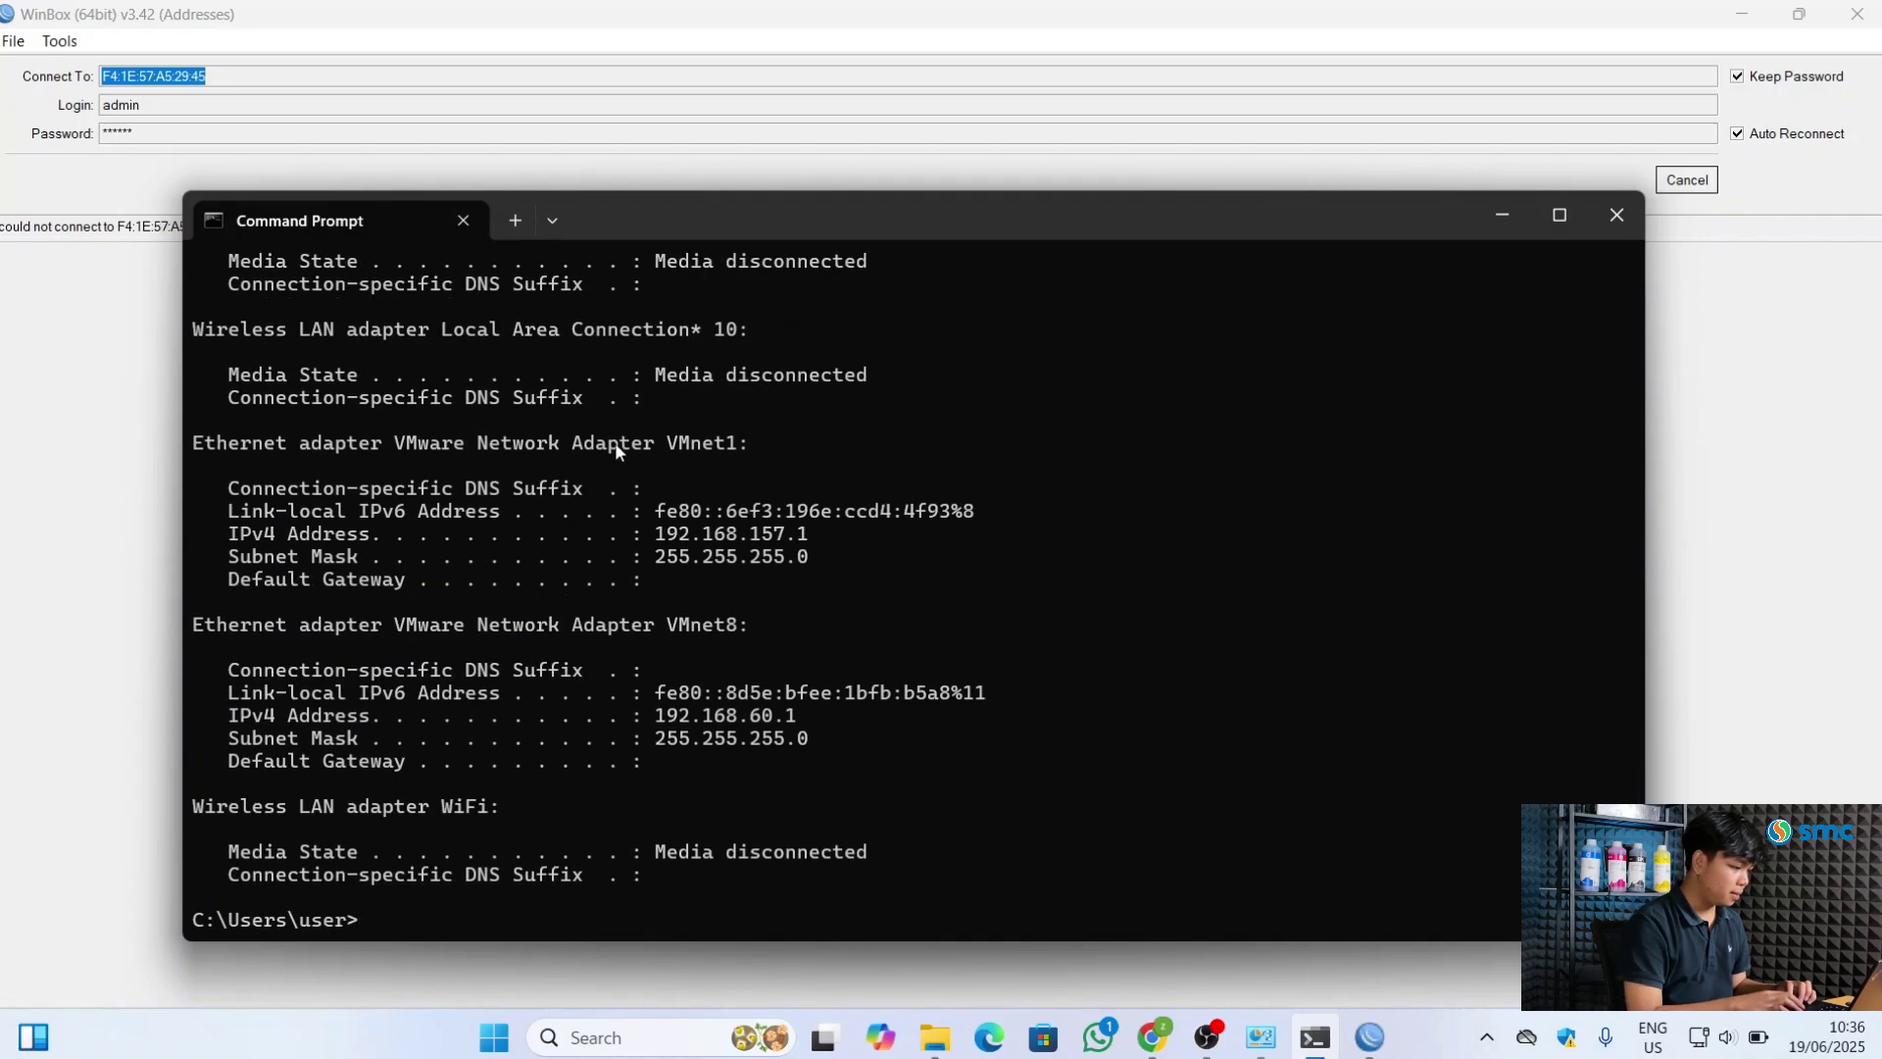
scroll(631, 431, up, 7)
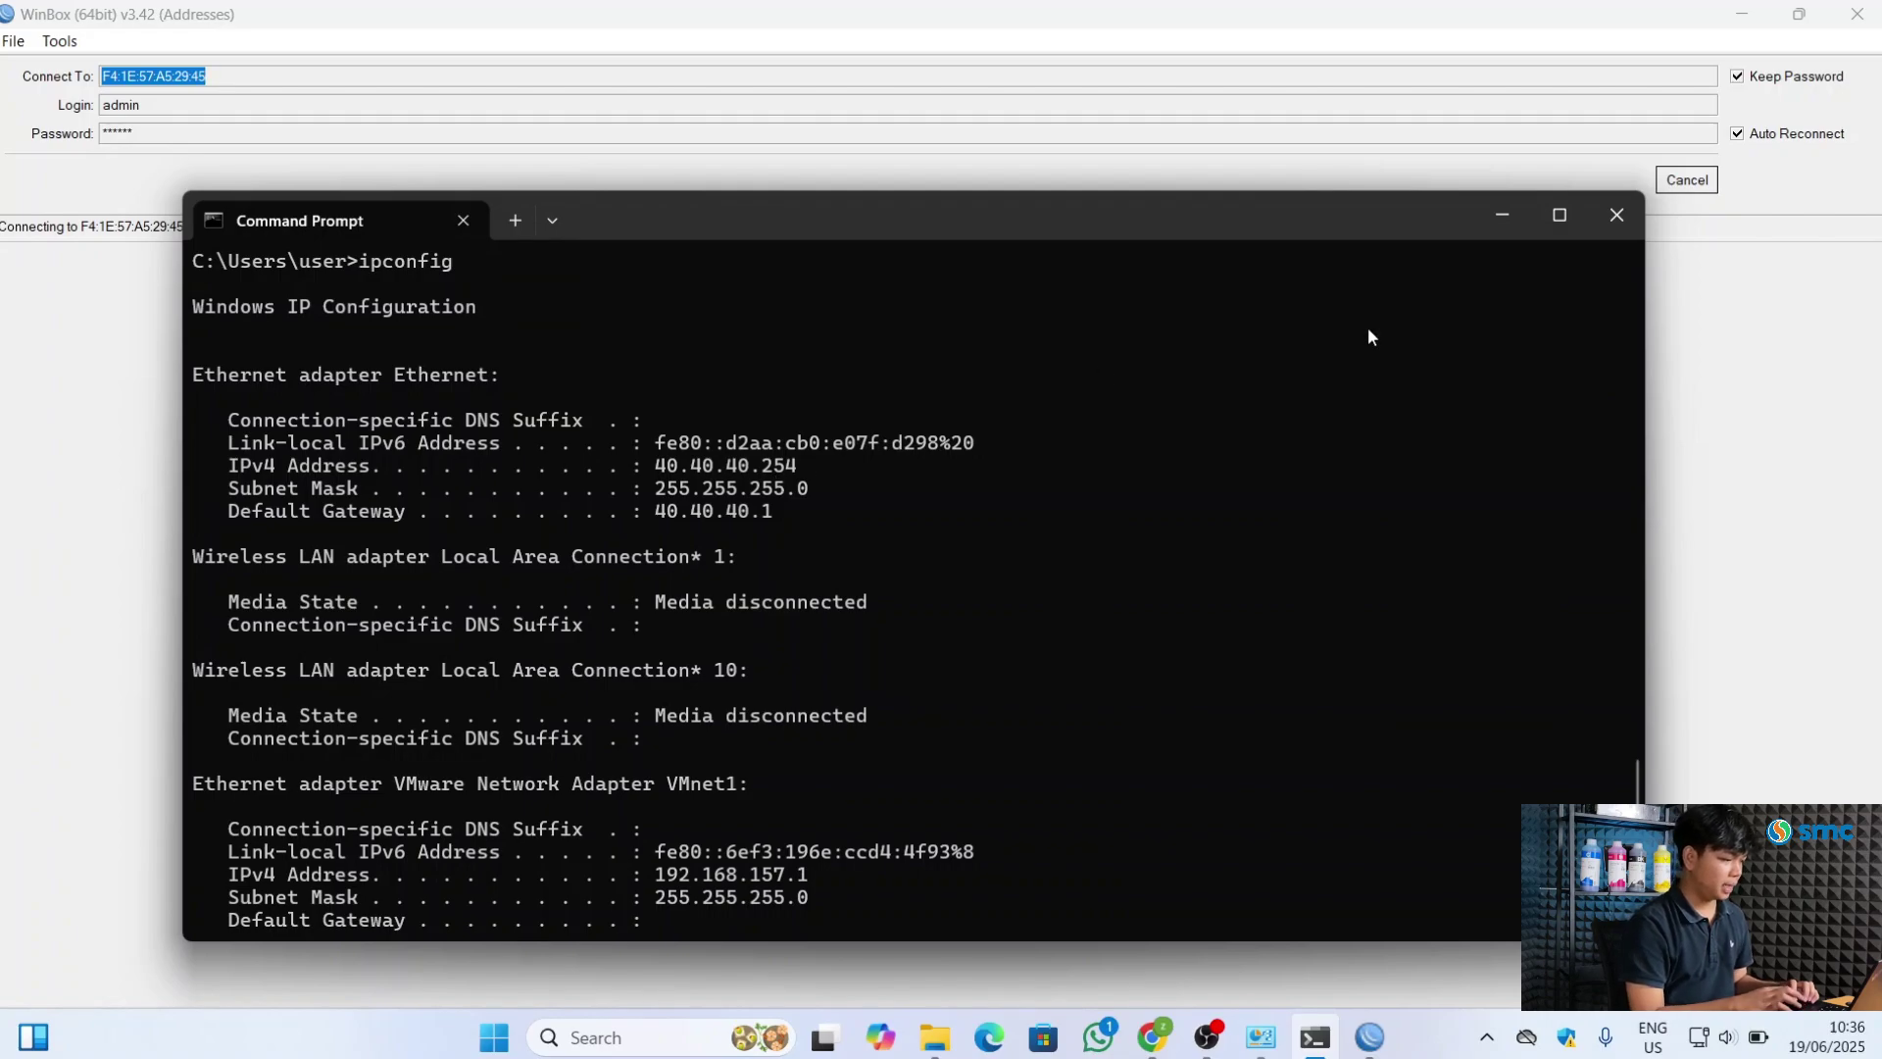
click(1619, 227)
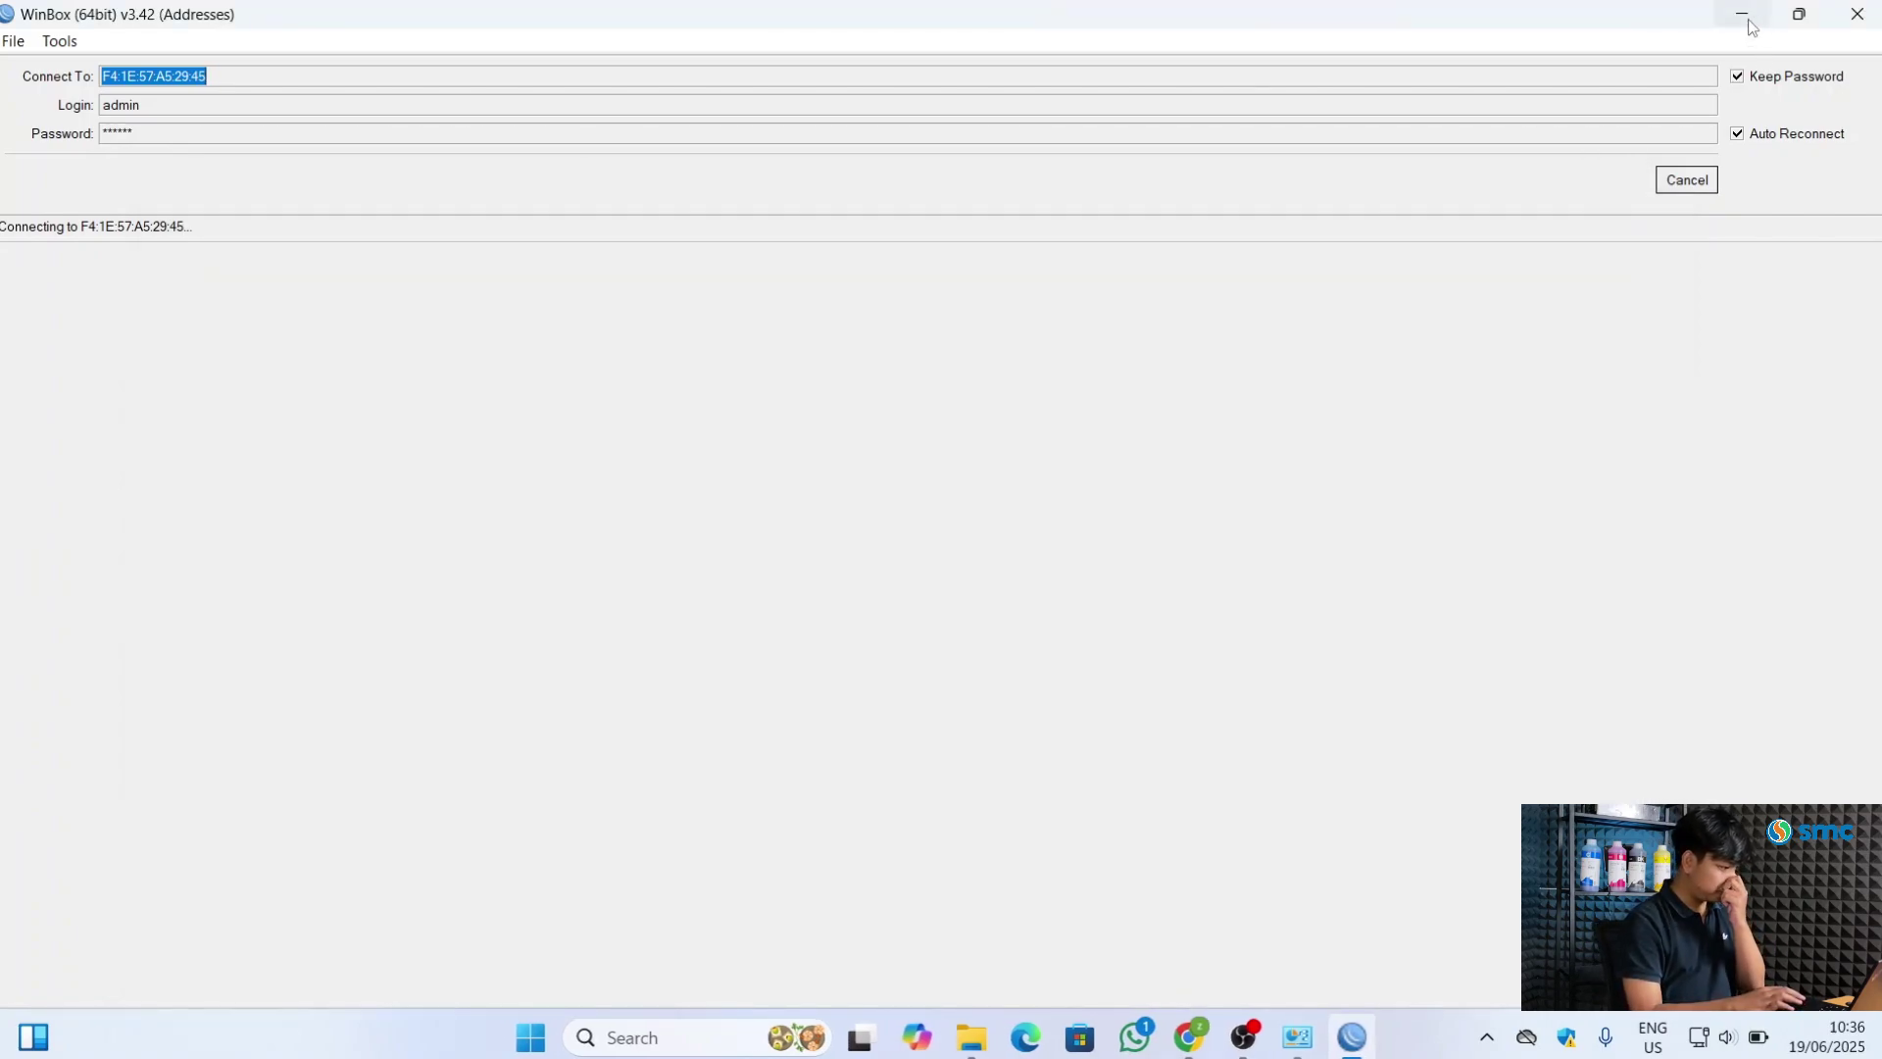
key(super+d)
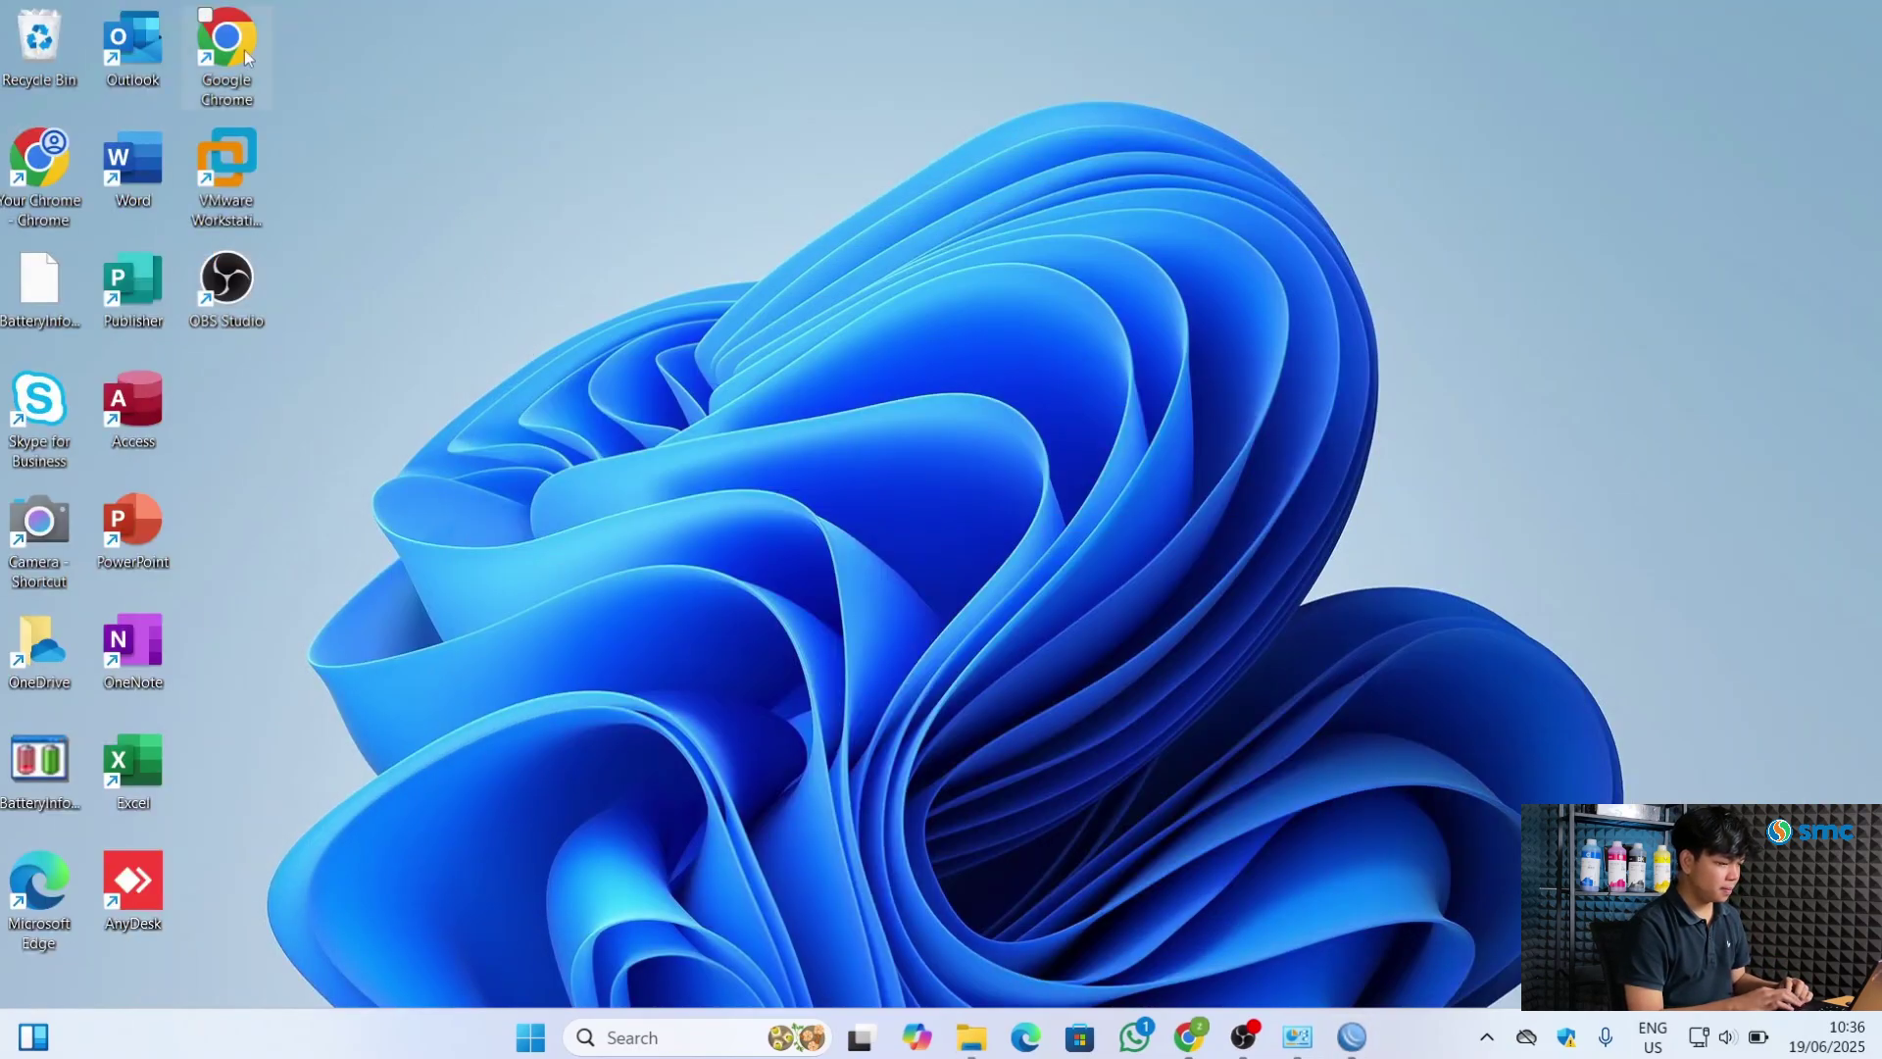
Start Chrome, open an Incognito window and reach YouTube by searching 'yt'
click(235, 55)
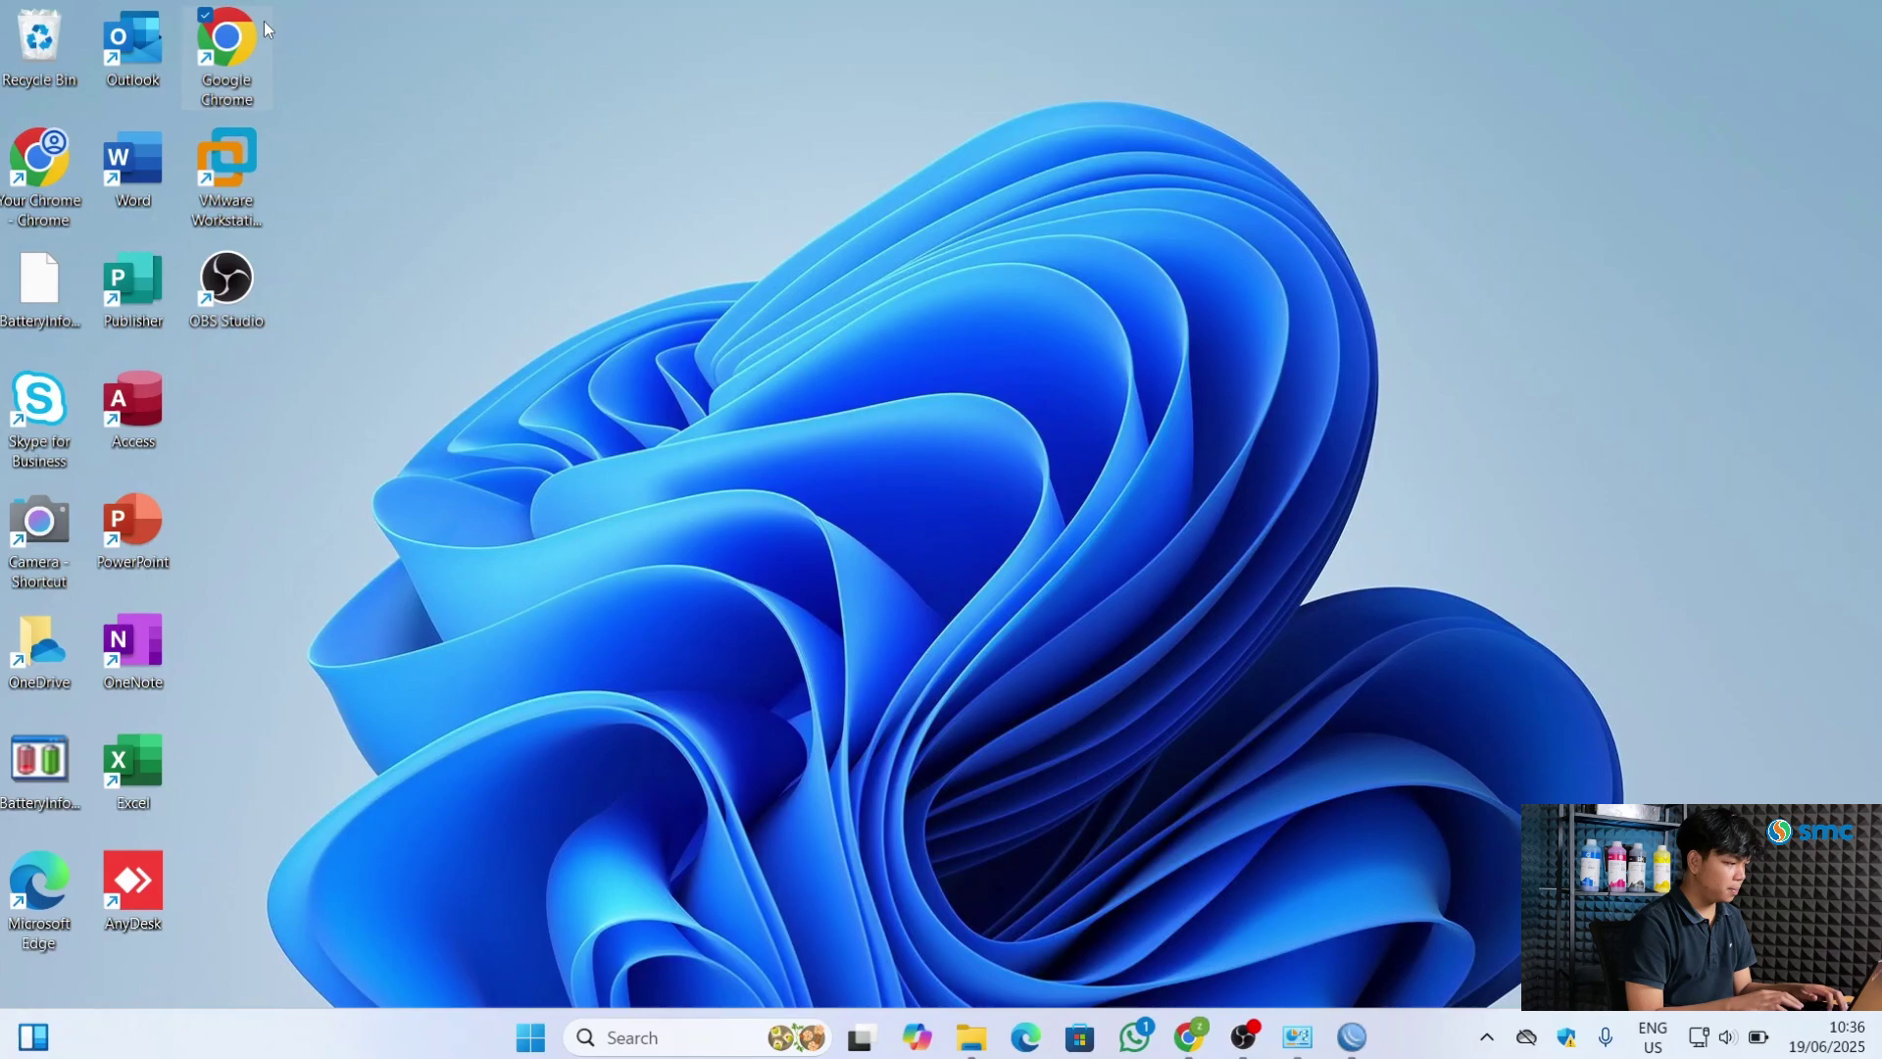
click(46, 176)
double_click(46, 177)
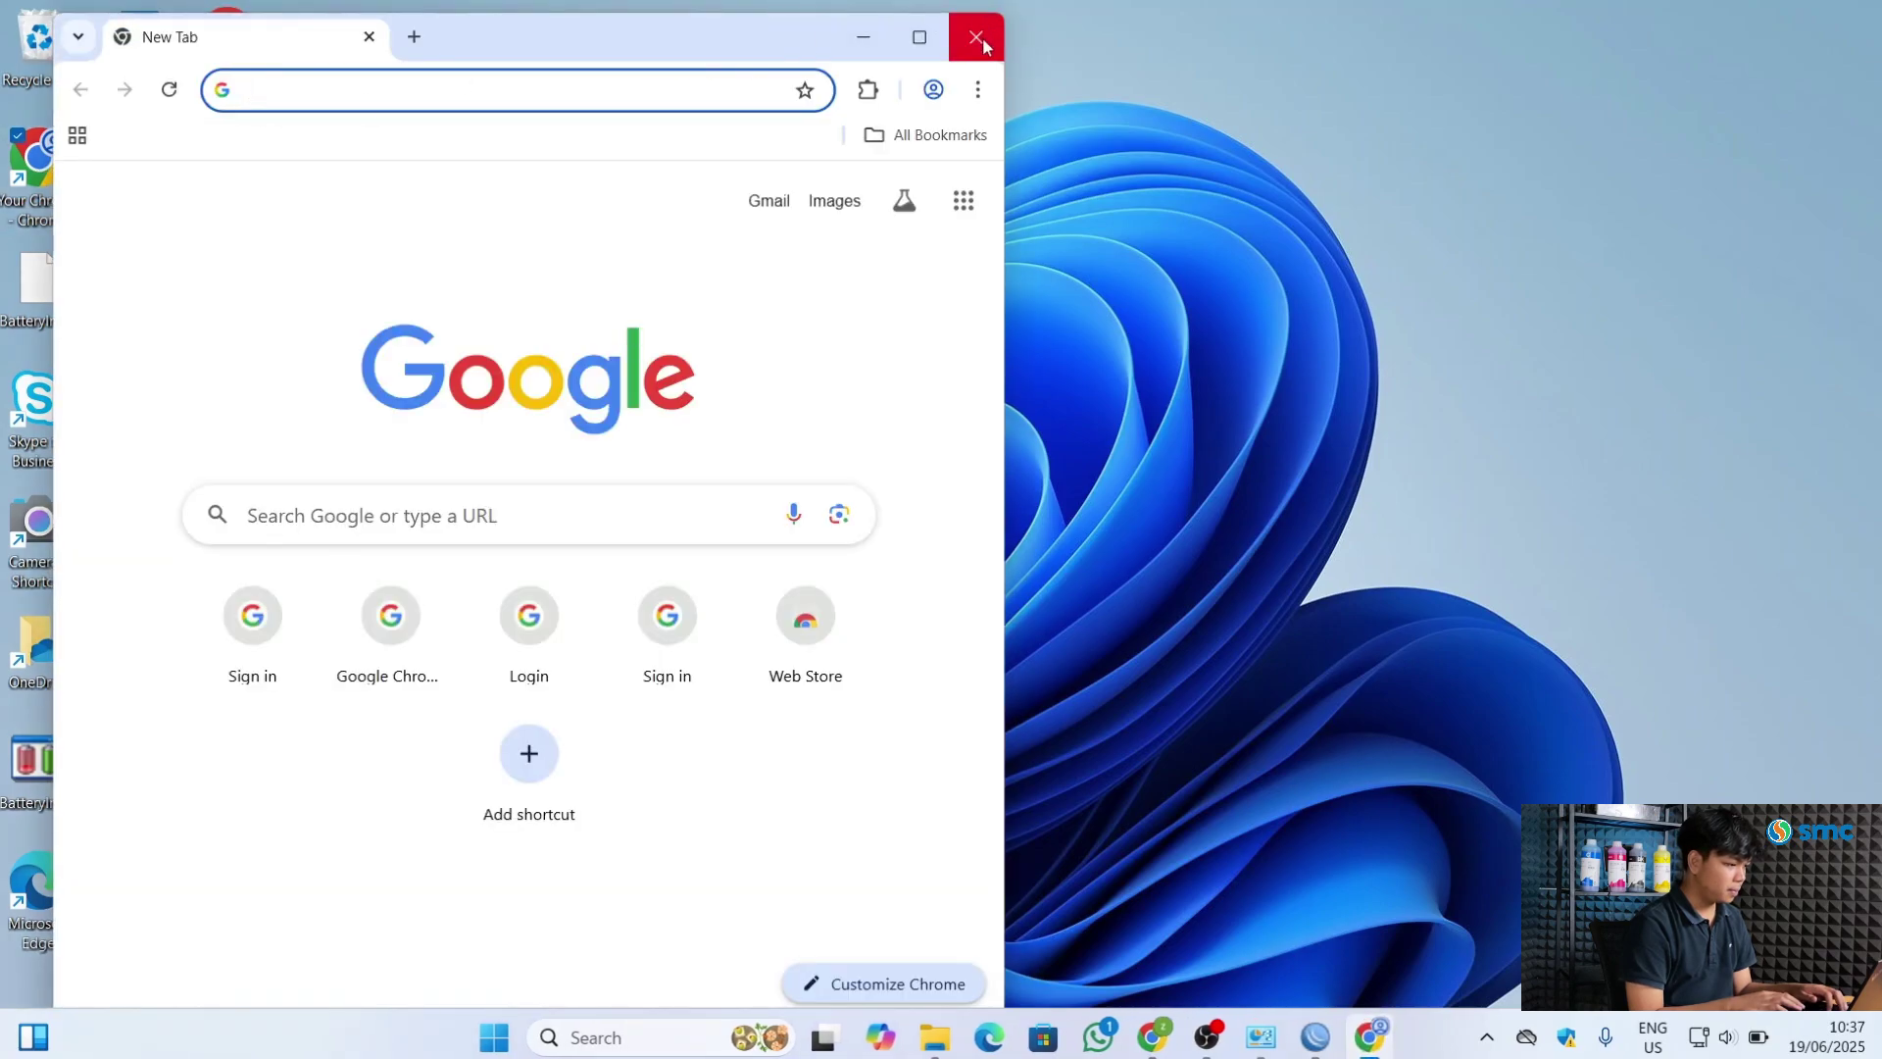
click(978, 90)
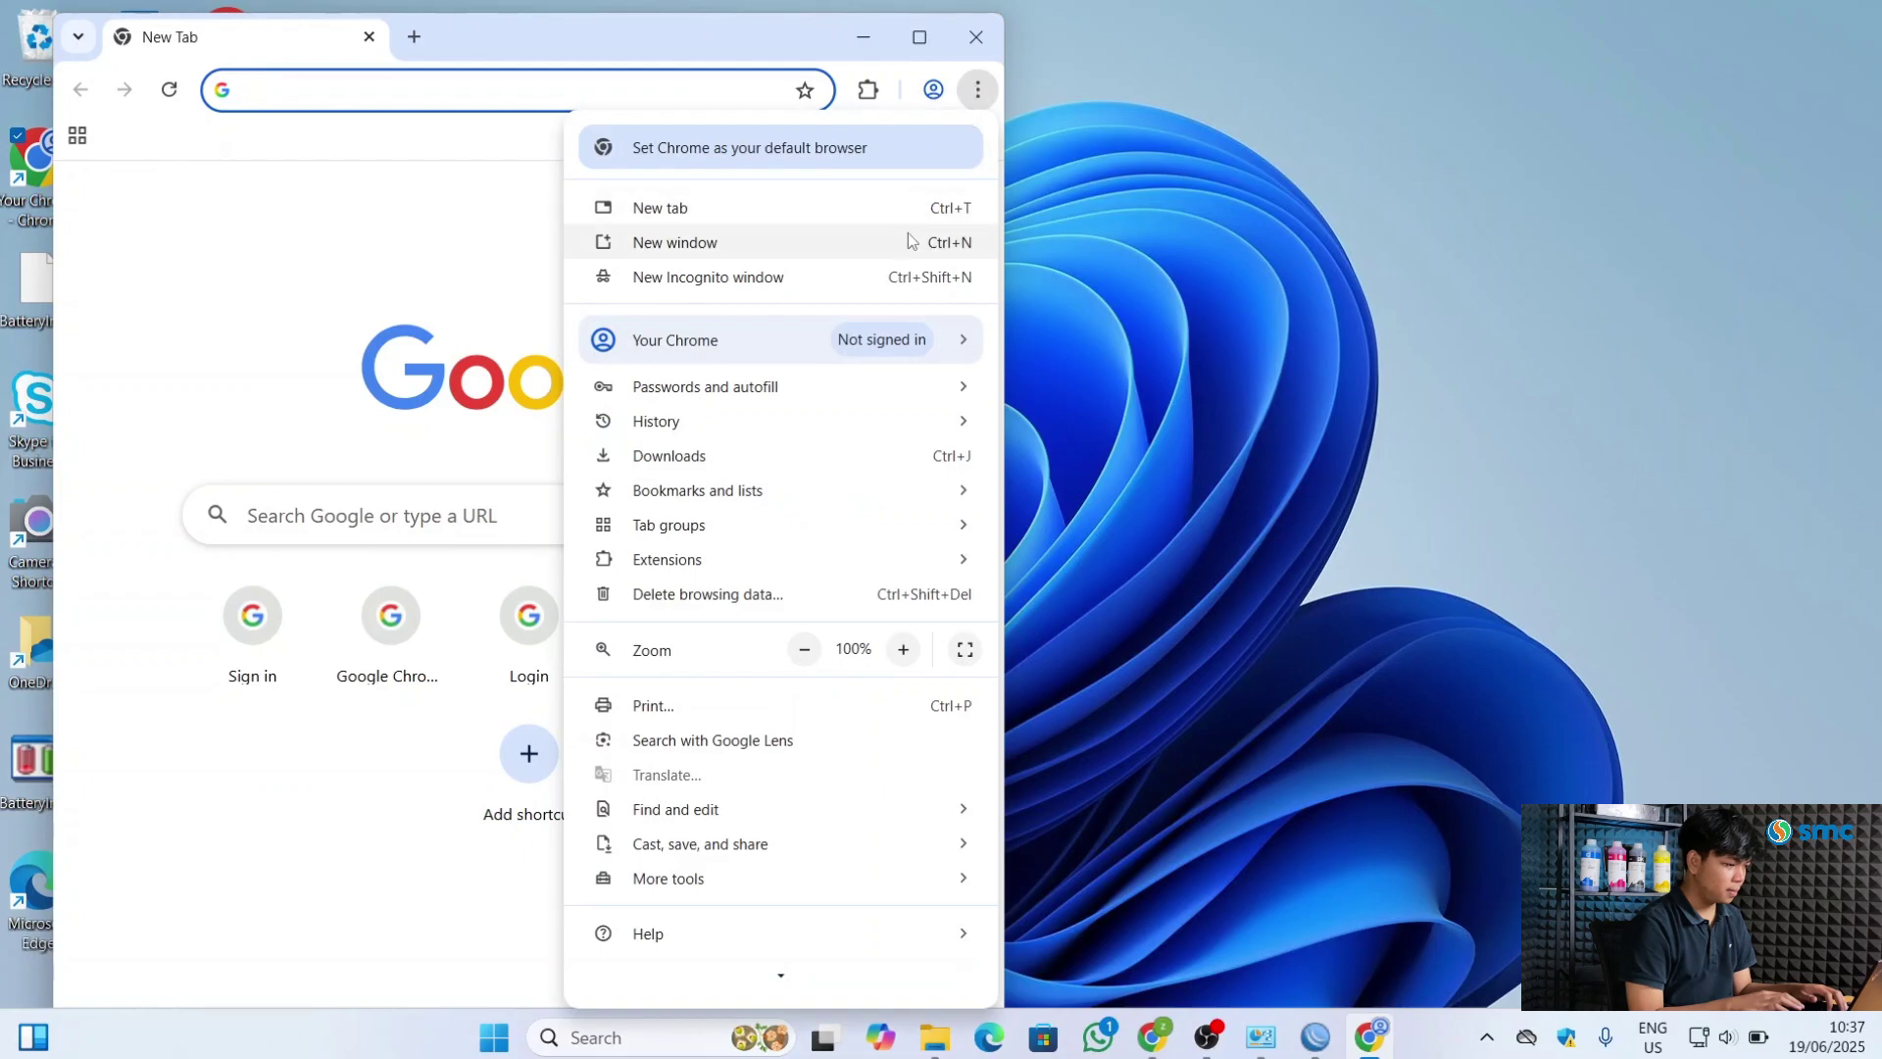
click(950, 277)
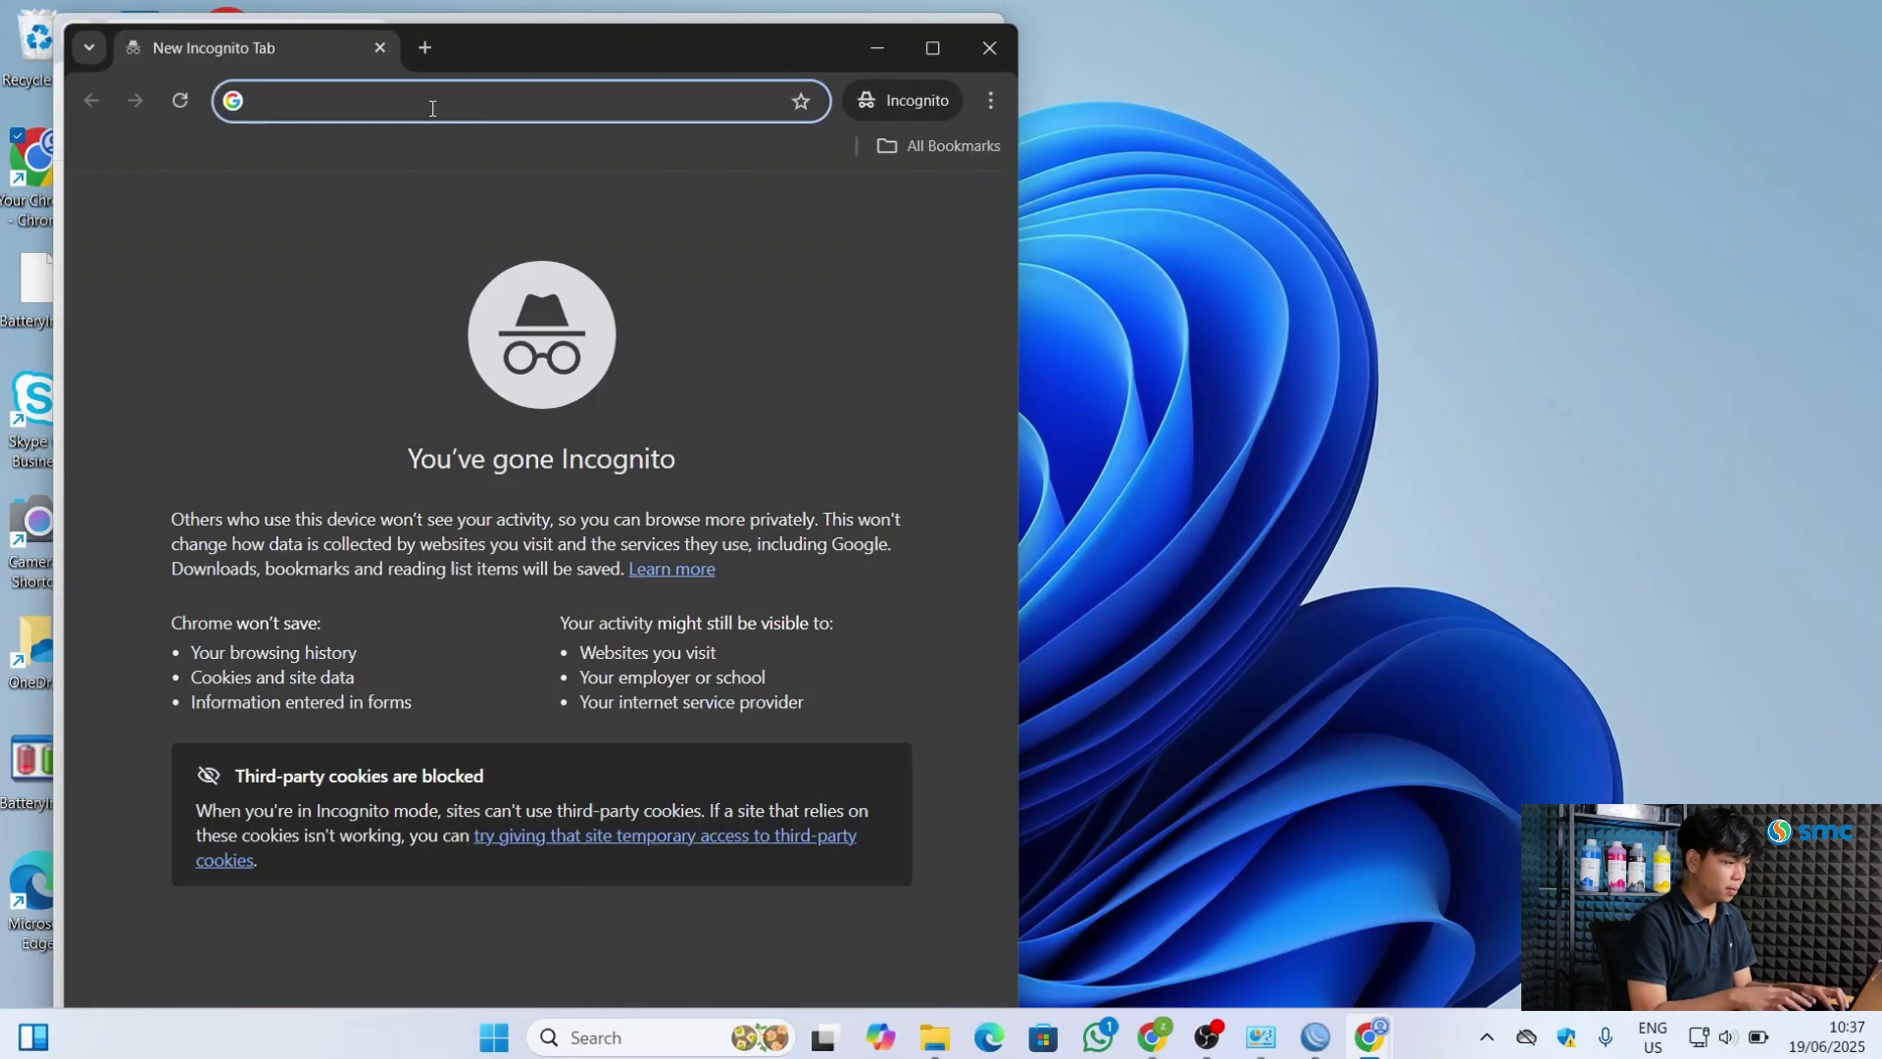
text(yt)
key(Return)
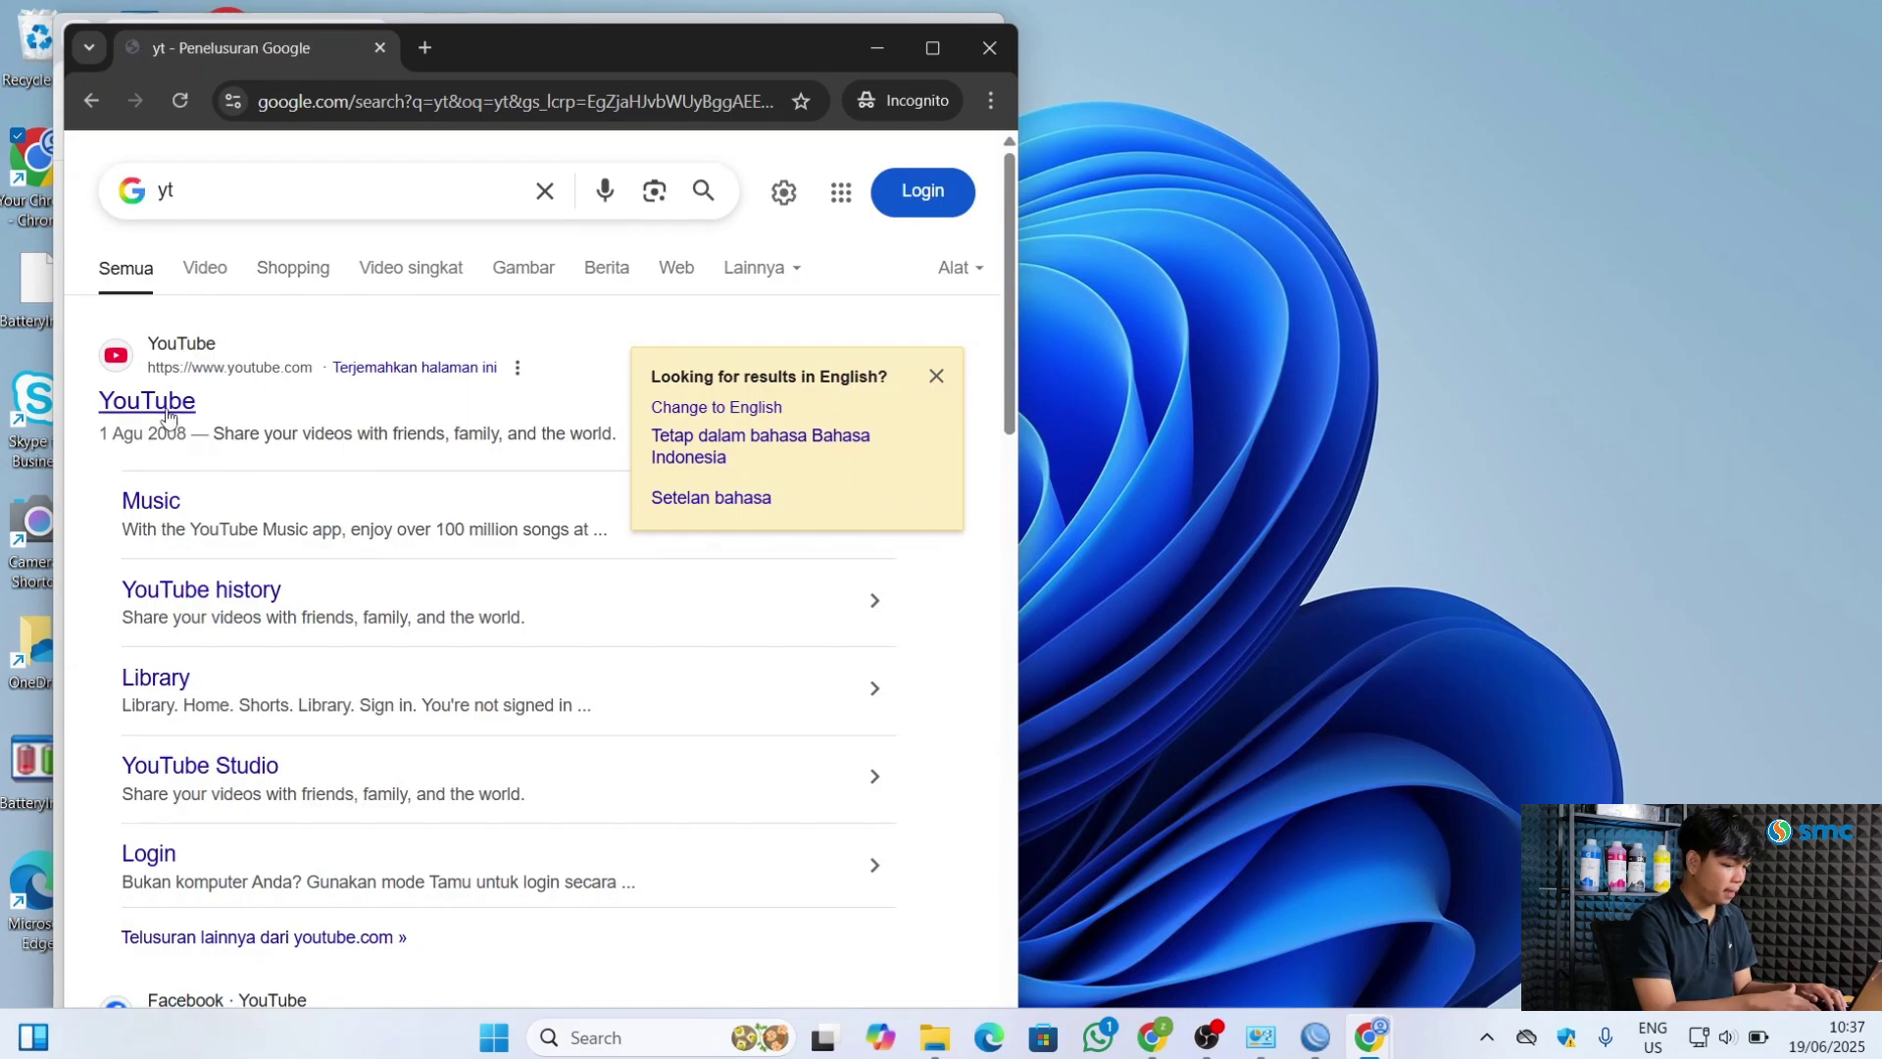
click(166, 408)
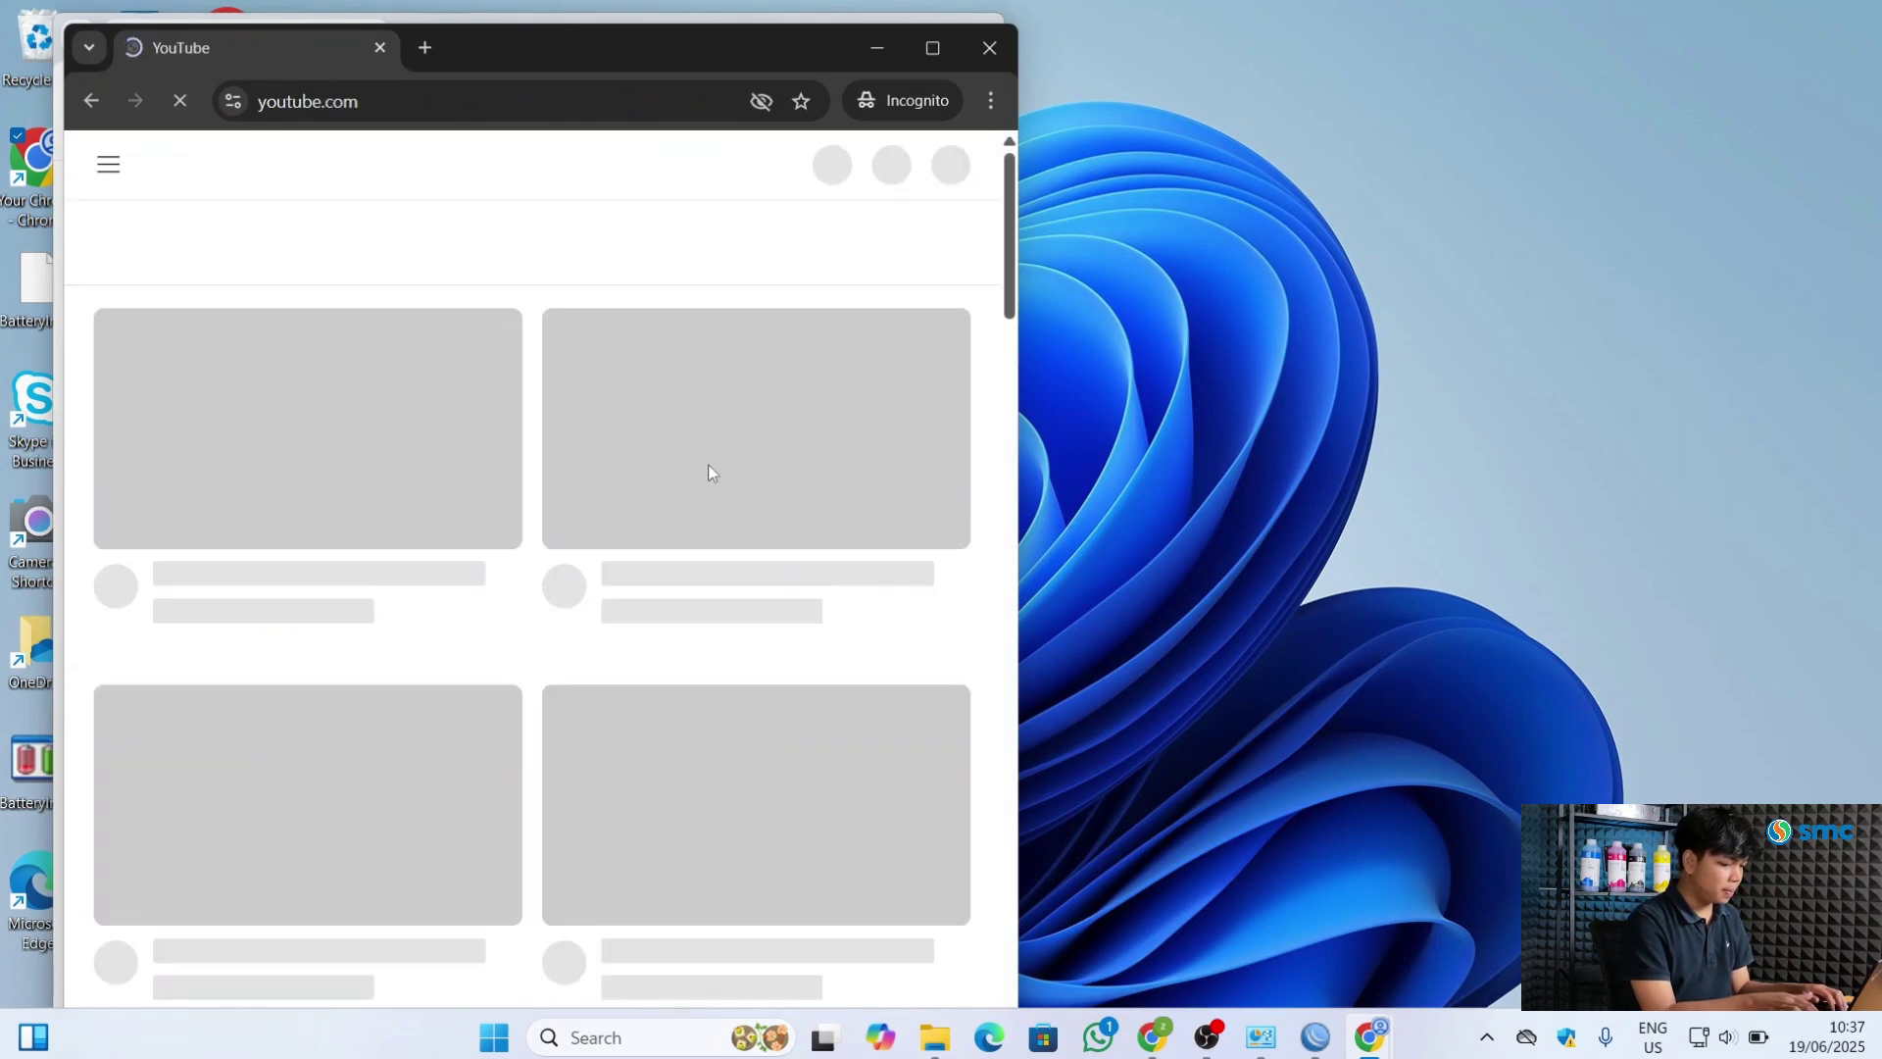
Maximize the browser and search YouTube for 'music 2025' to confirm internet access
click(933, 48)
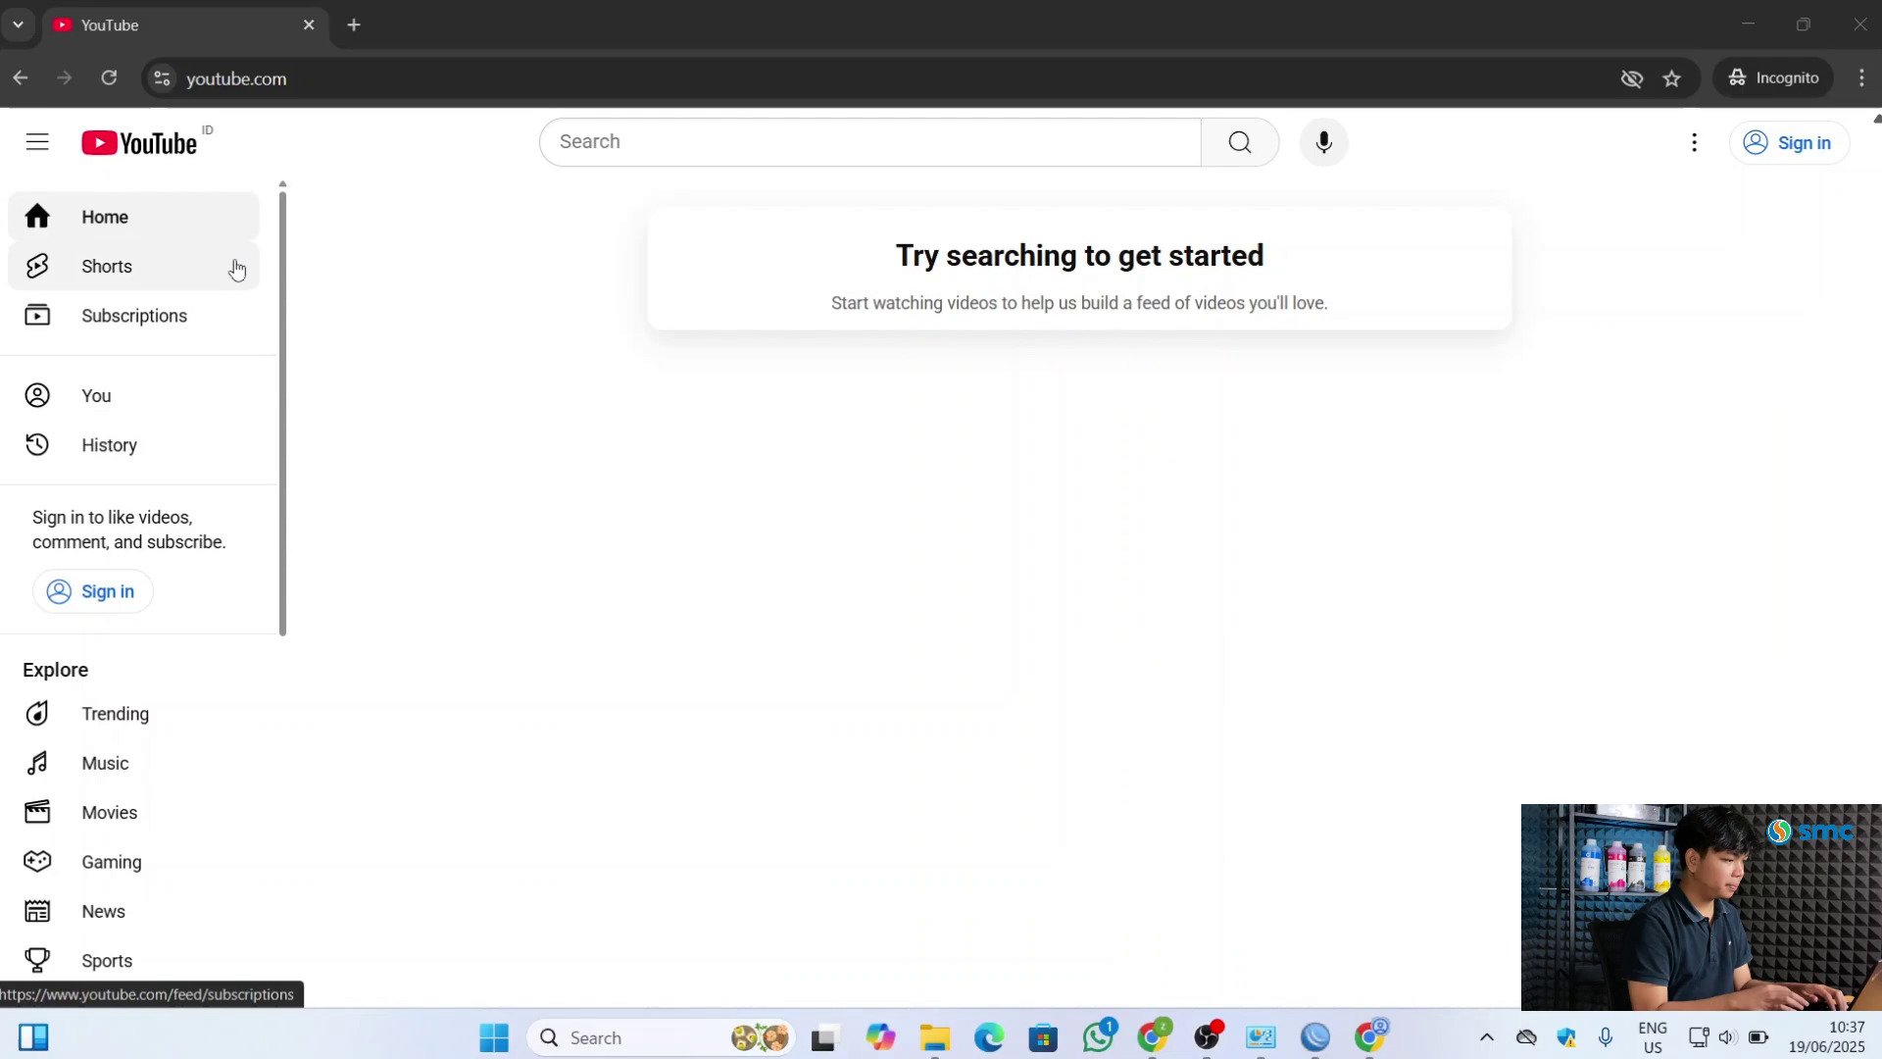
click(634, 147)
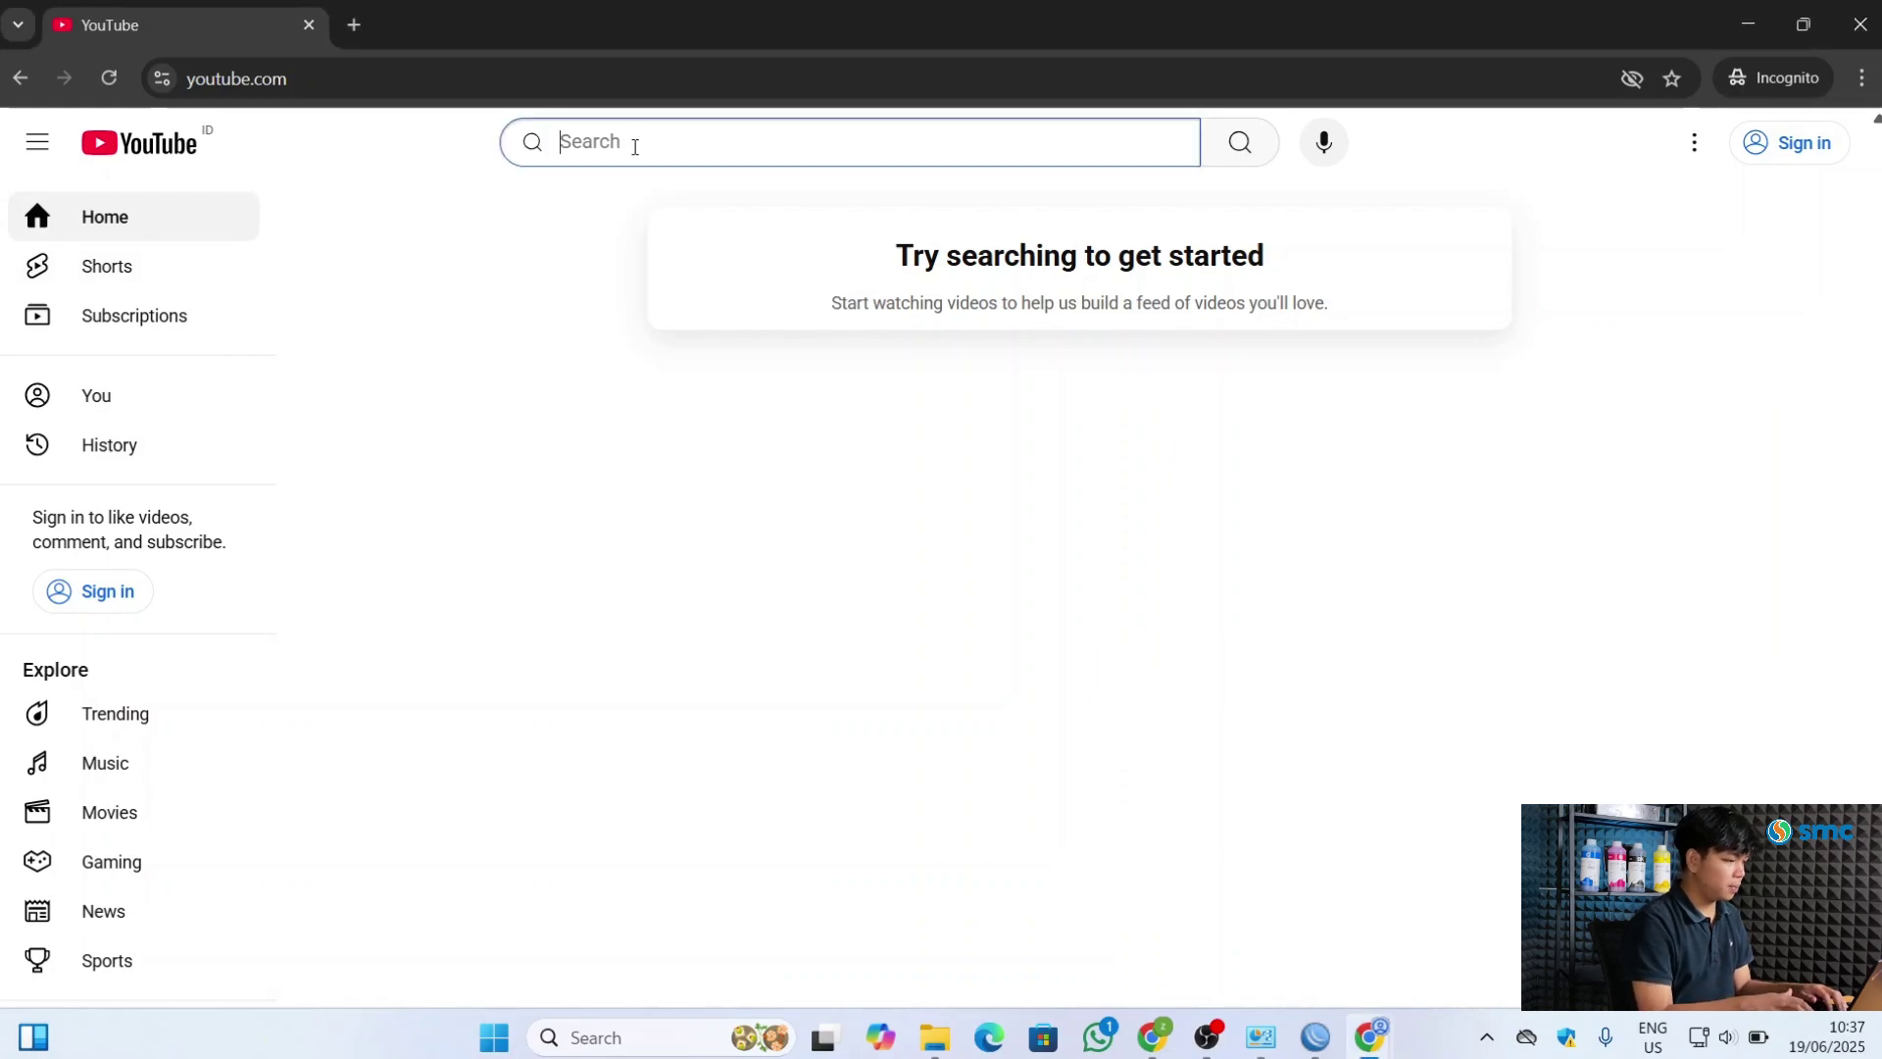
text(musi)
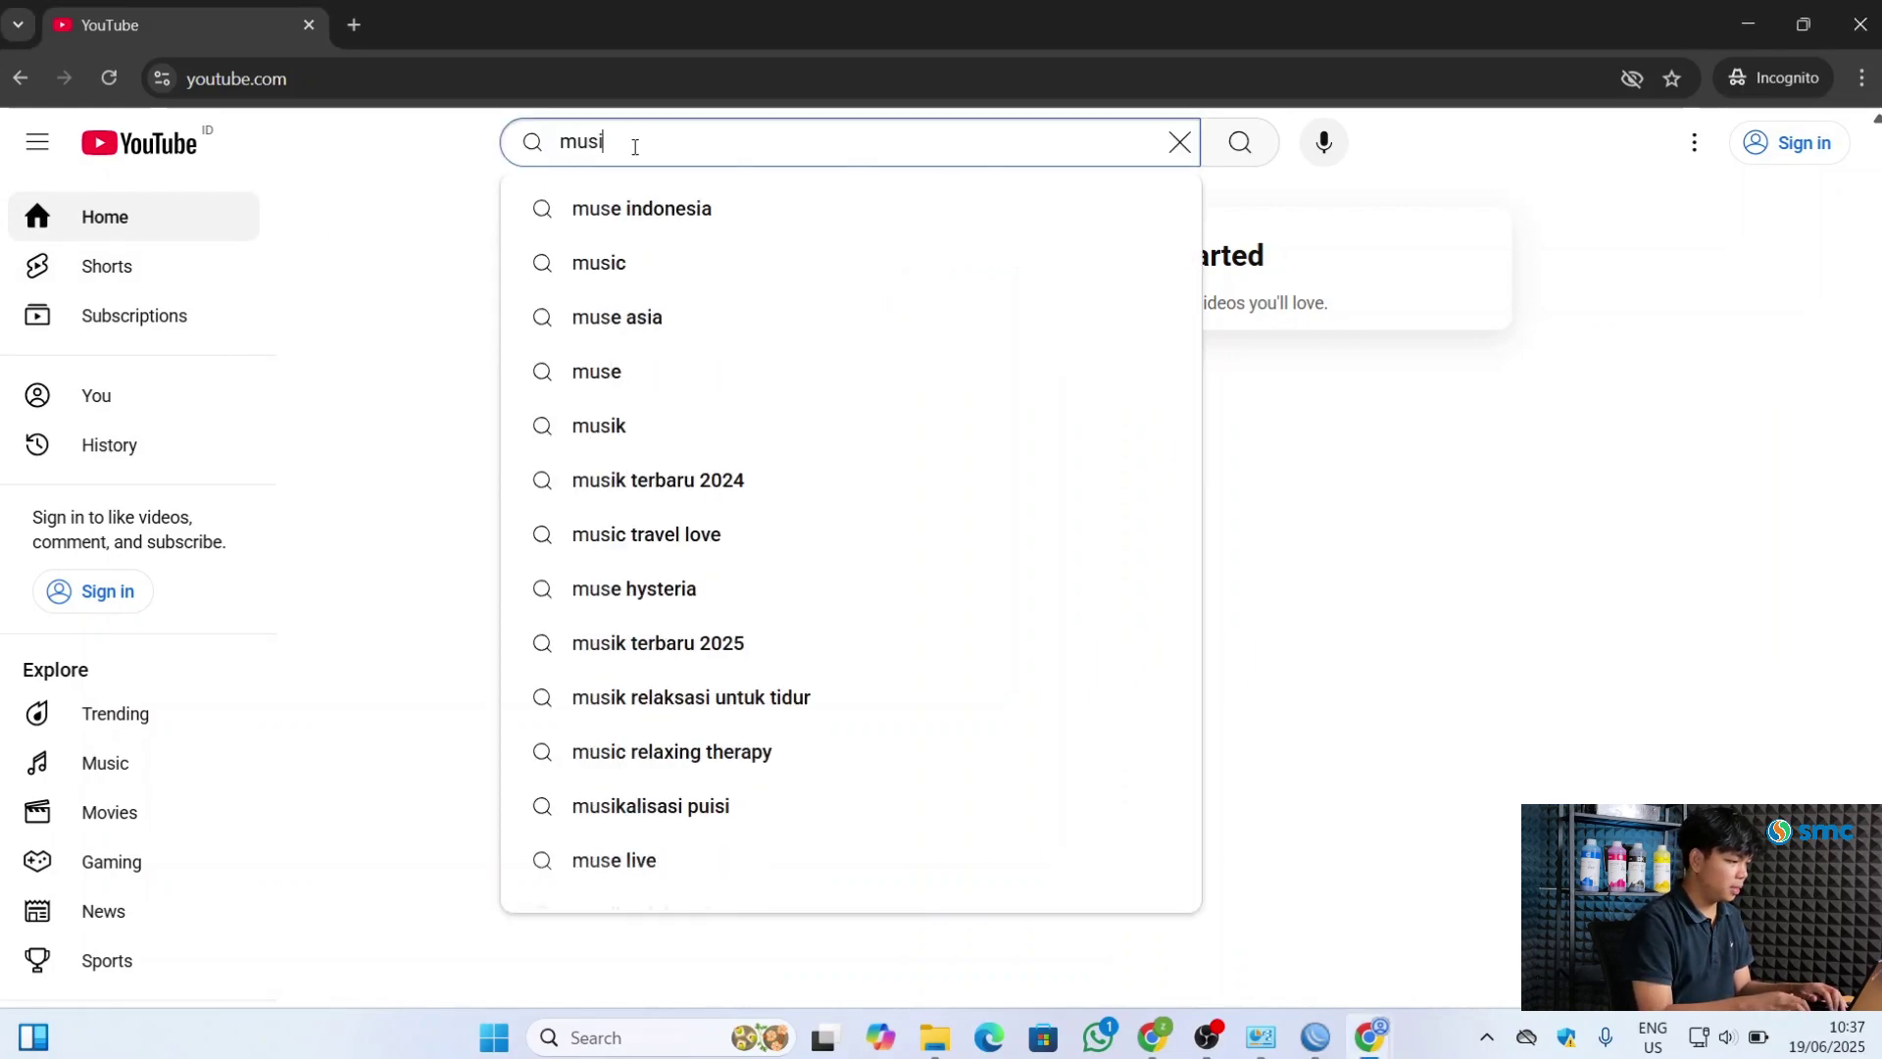
text(c 2025)
key(Return)
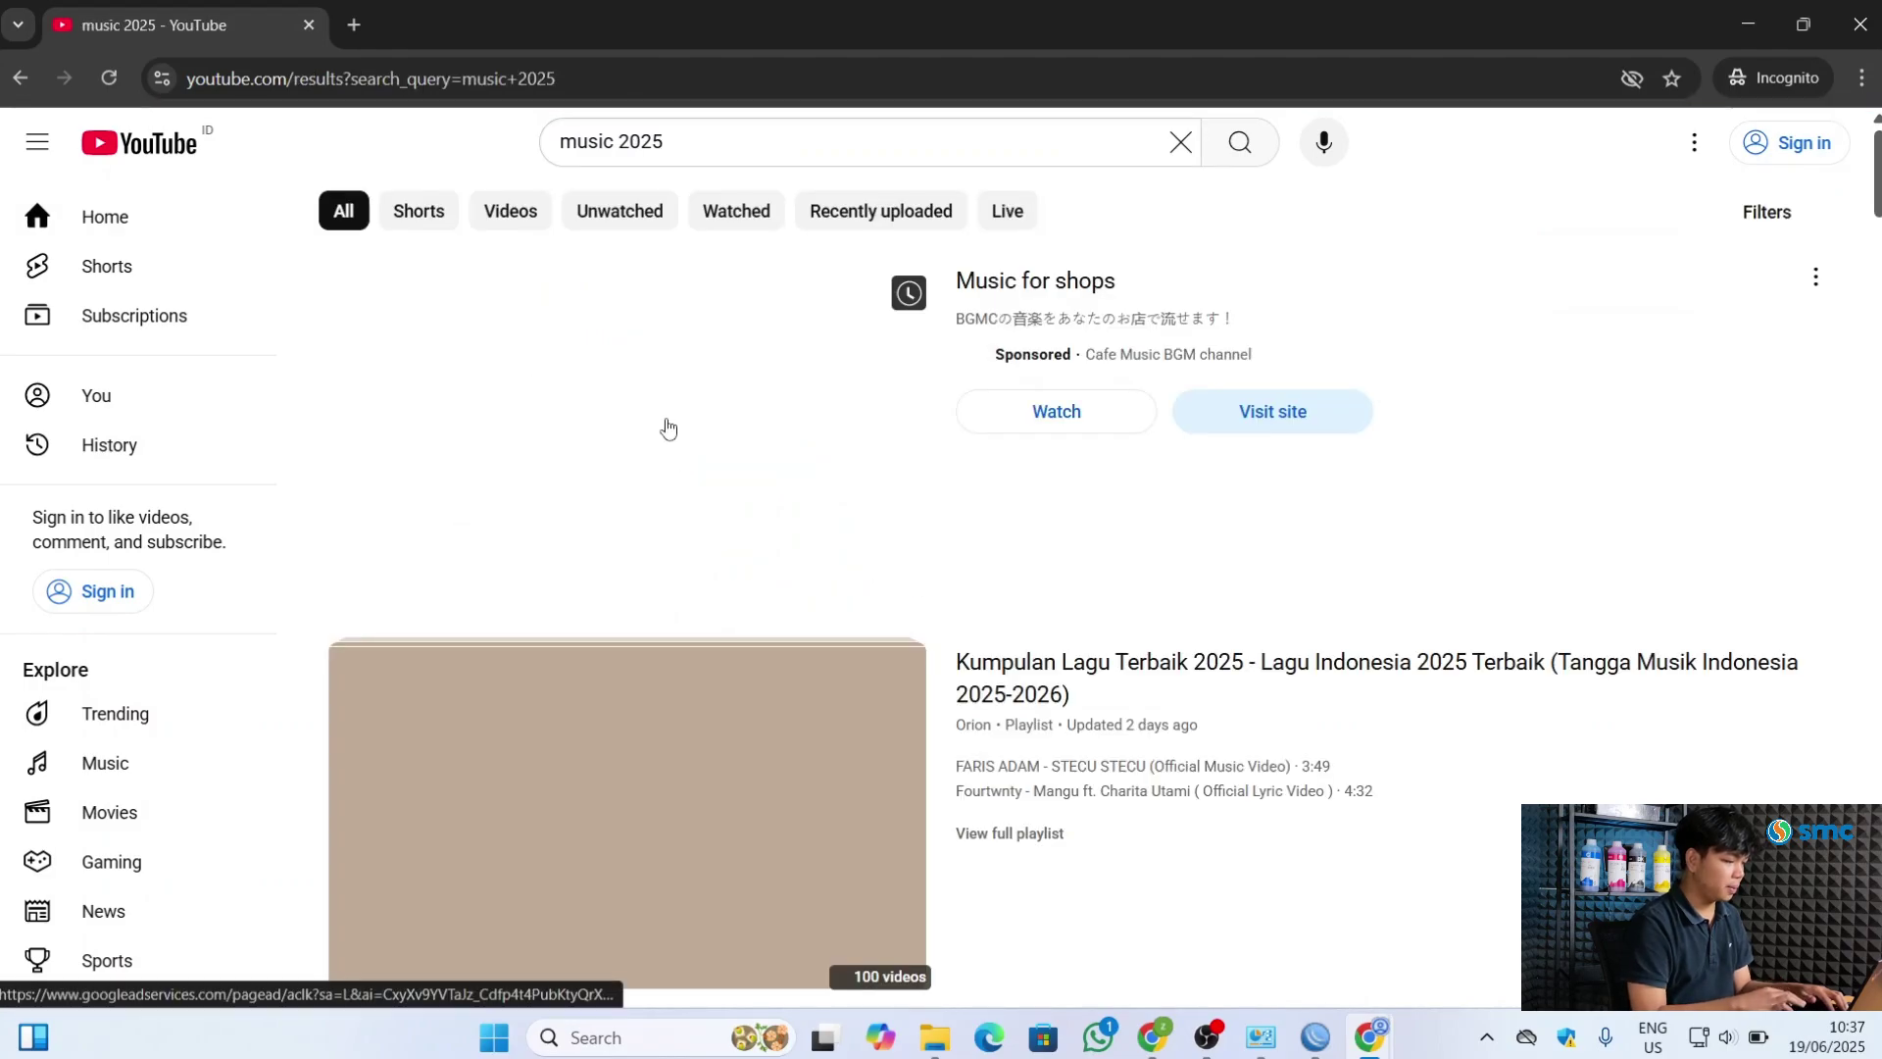
scroll(763, 624, down, 3)
scroll(763, 623, up, 3)
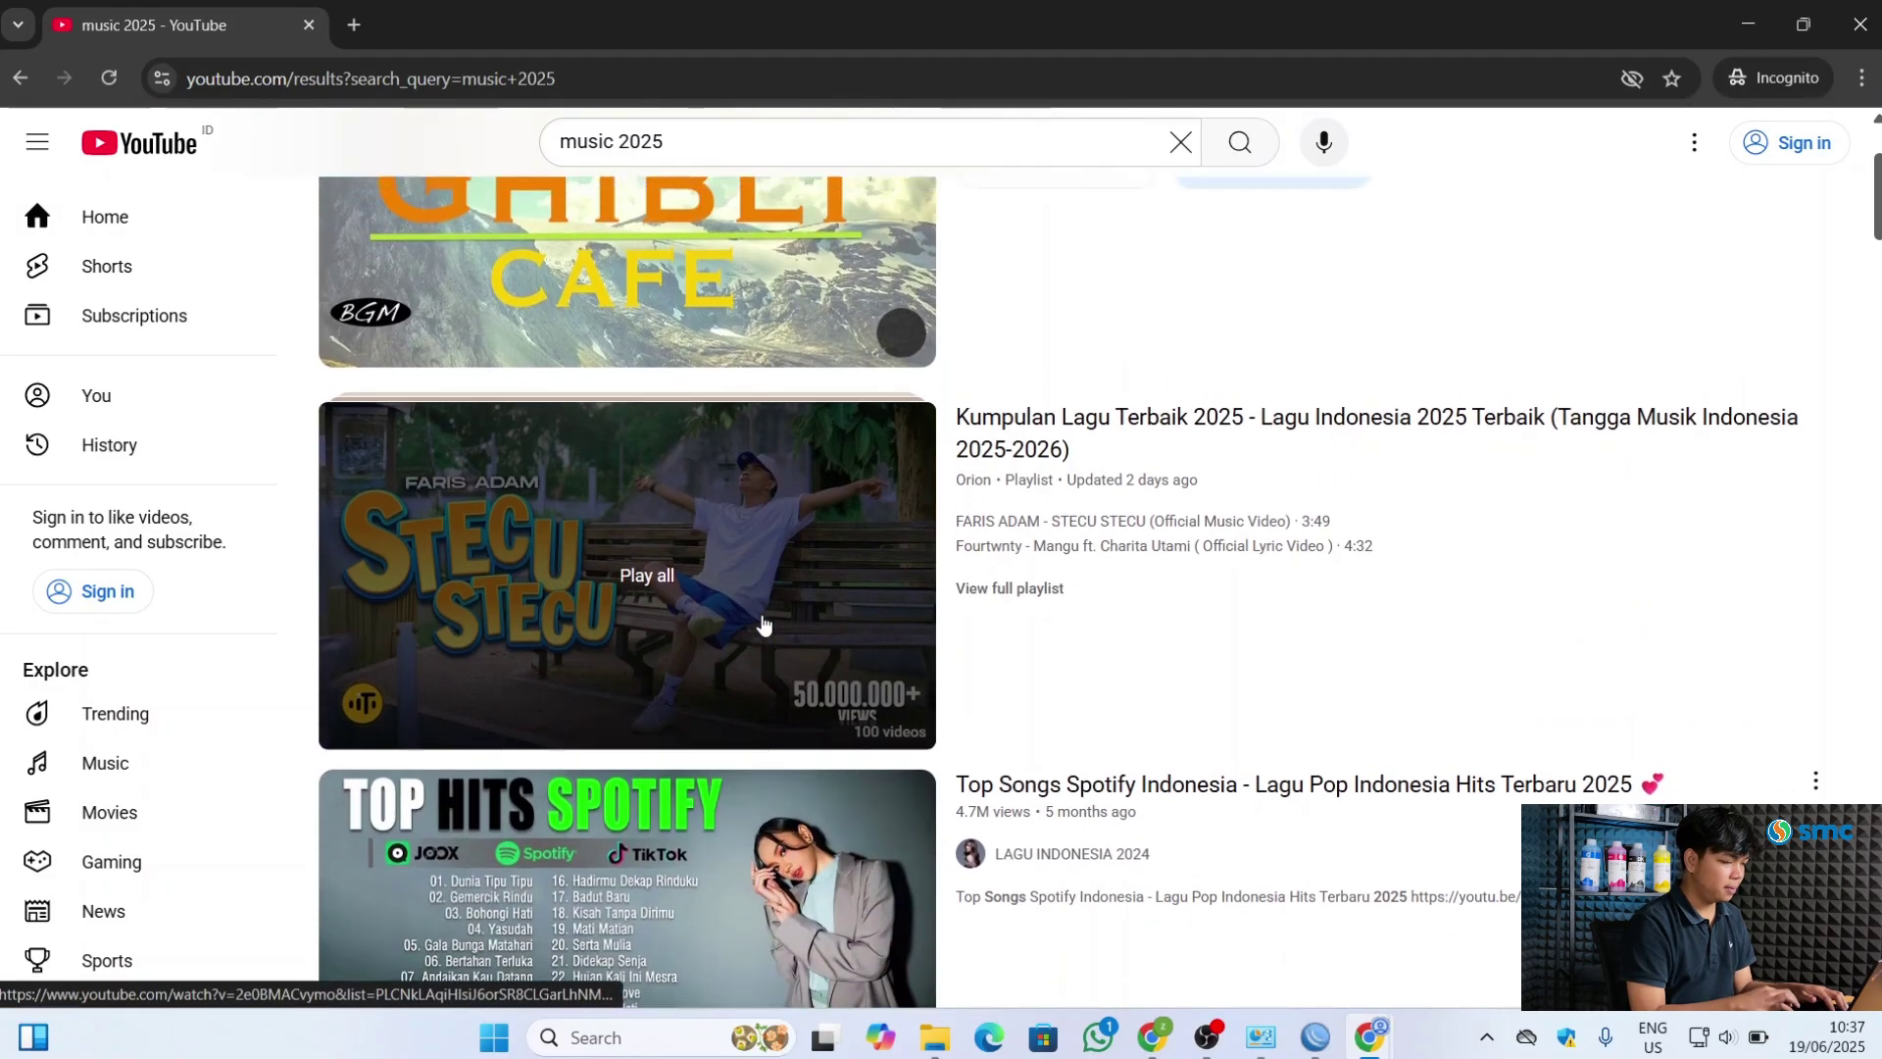
scroll(763, 624, down, 1)
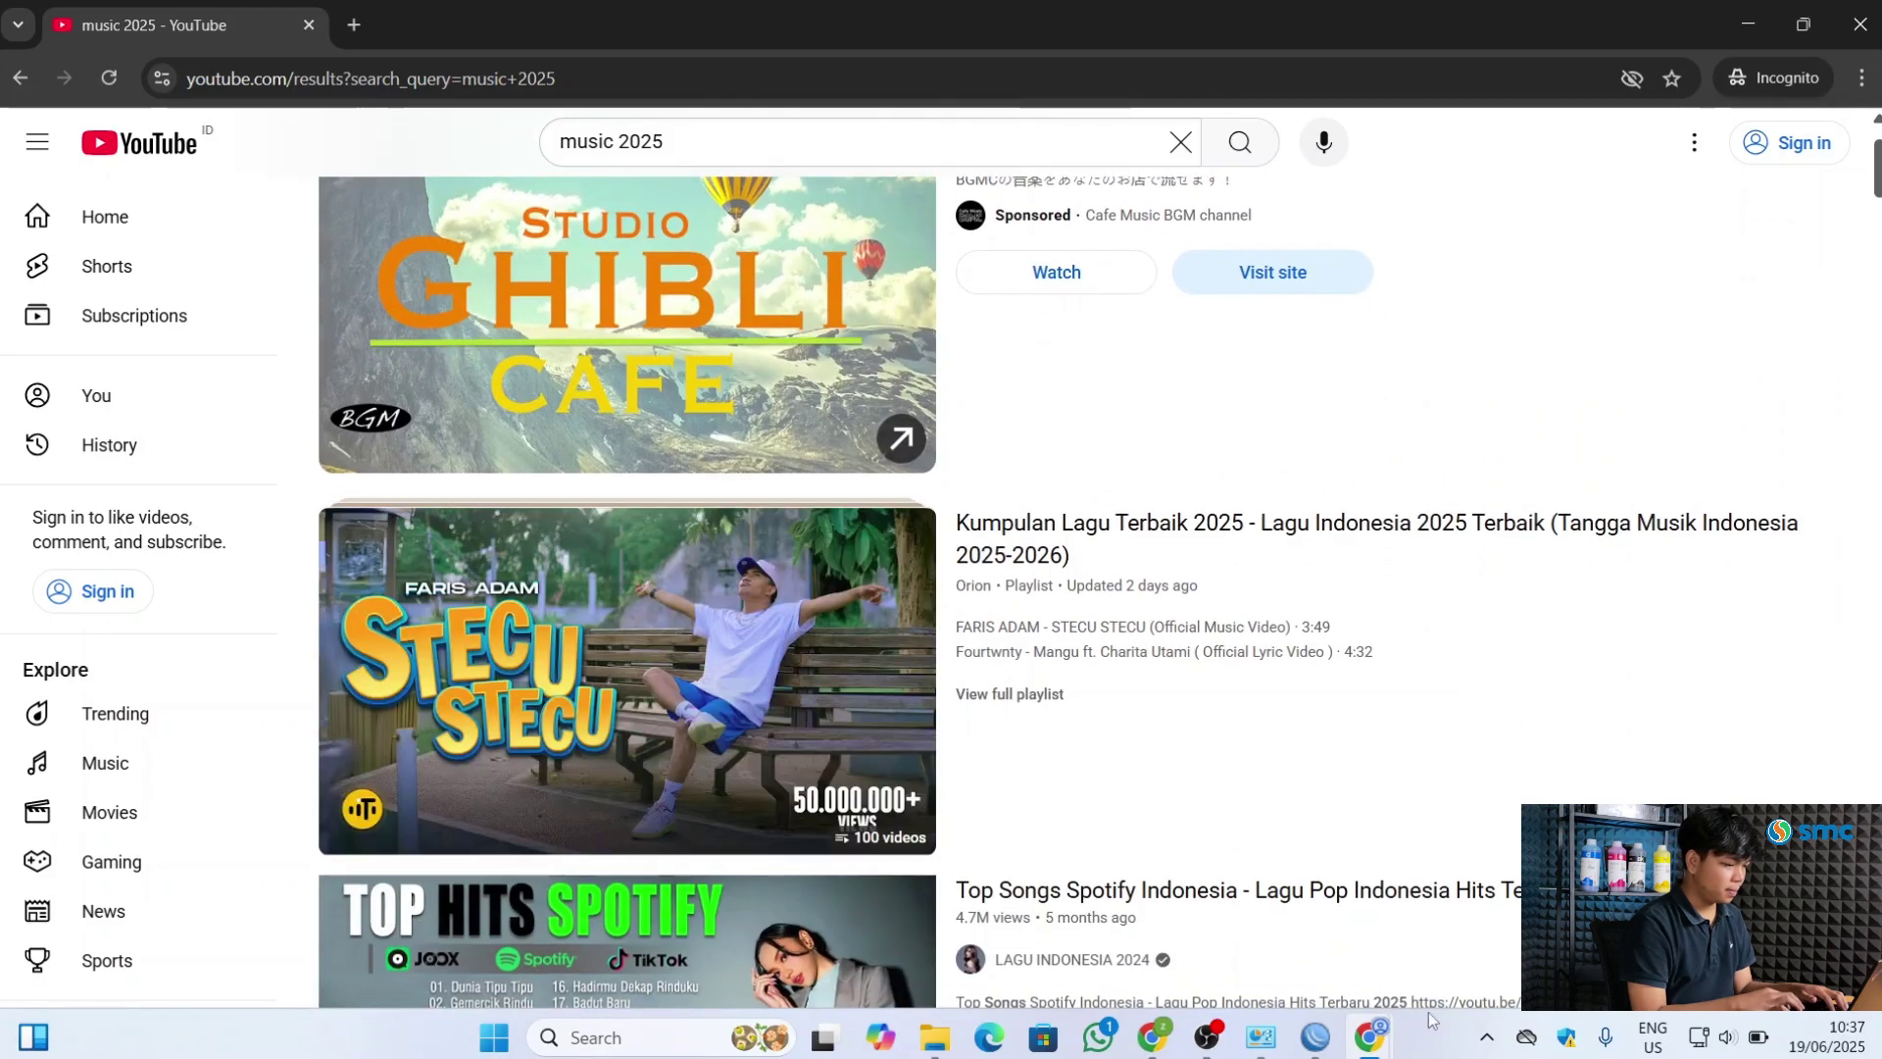
click(1314, 1036)
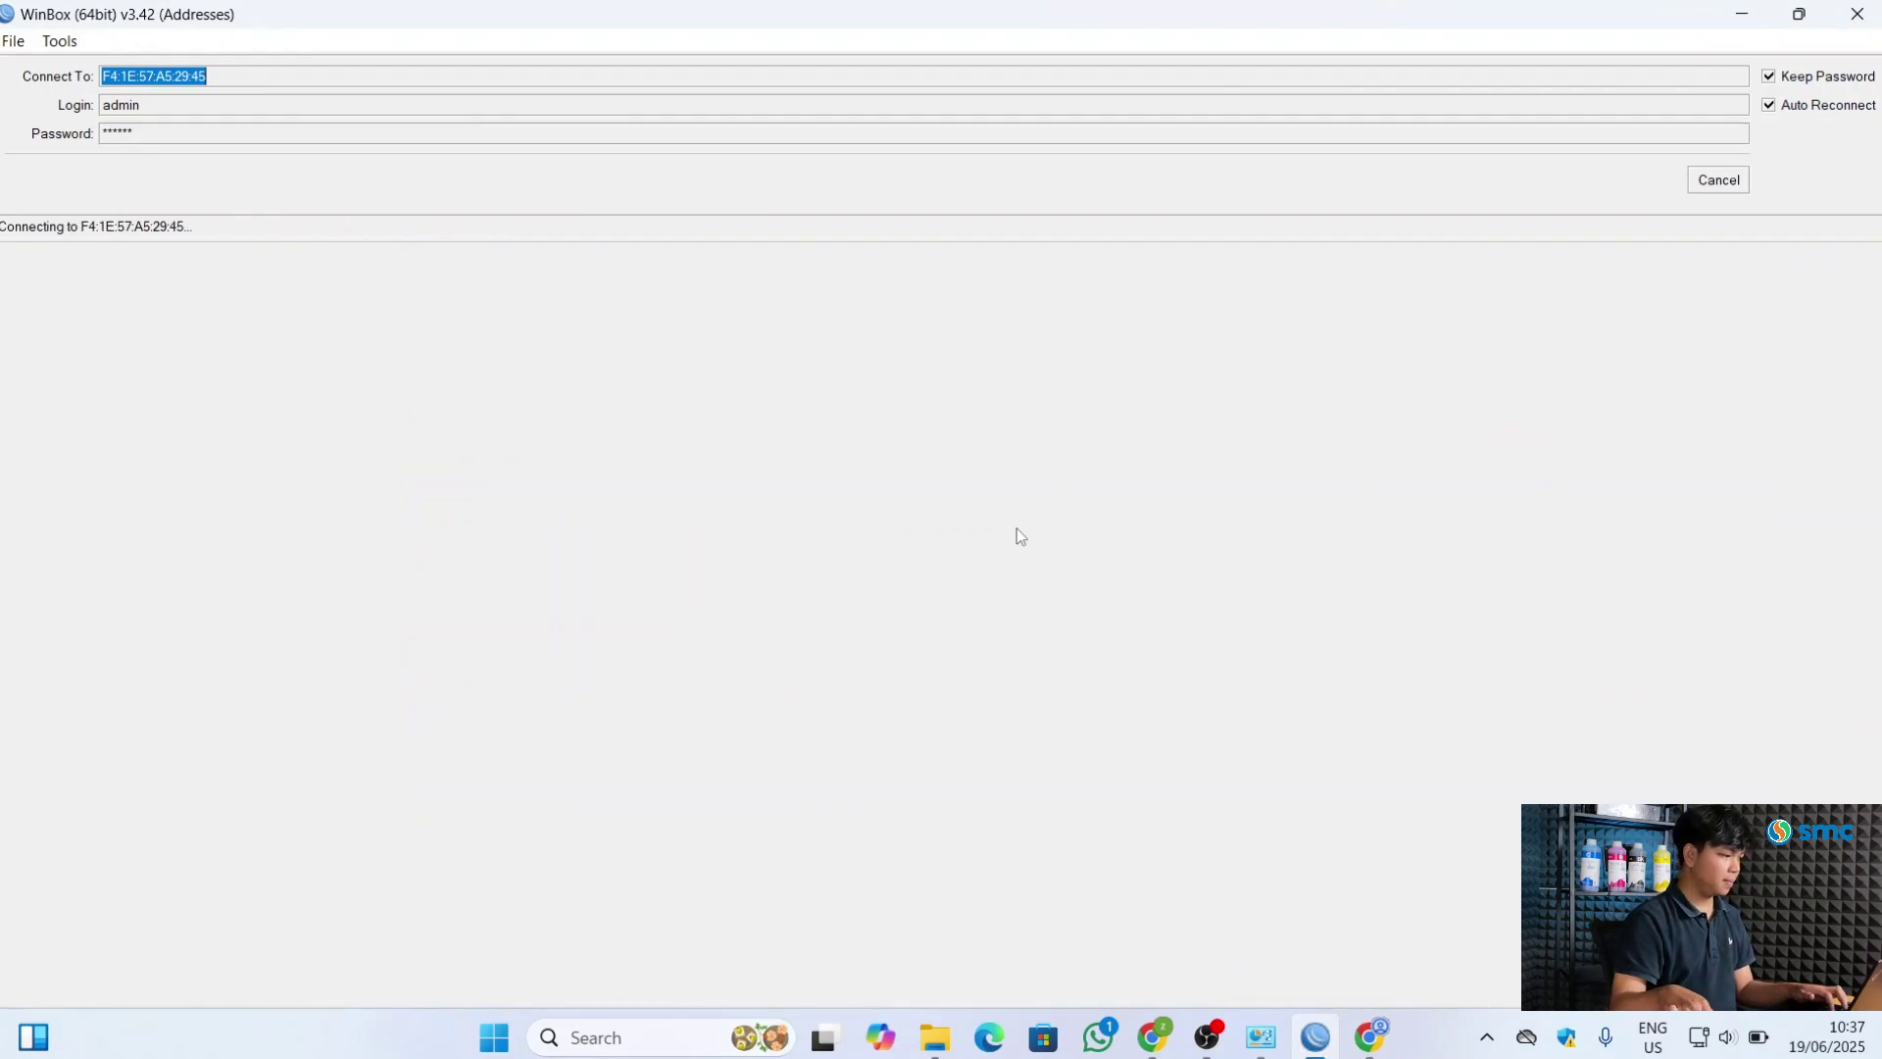
Let WinBox reconnect to the hEX router and maximize its session window
click(1446, 1049)
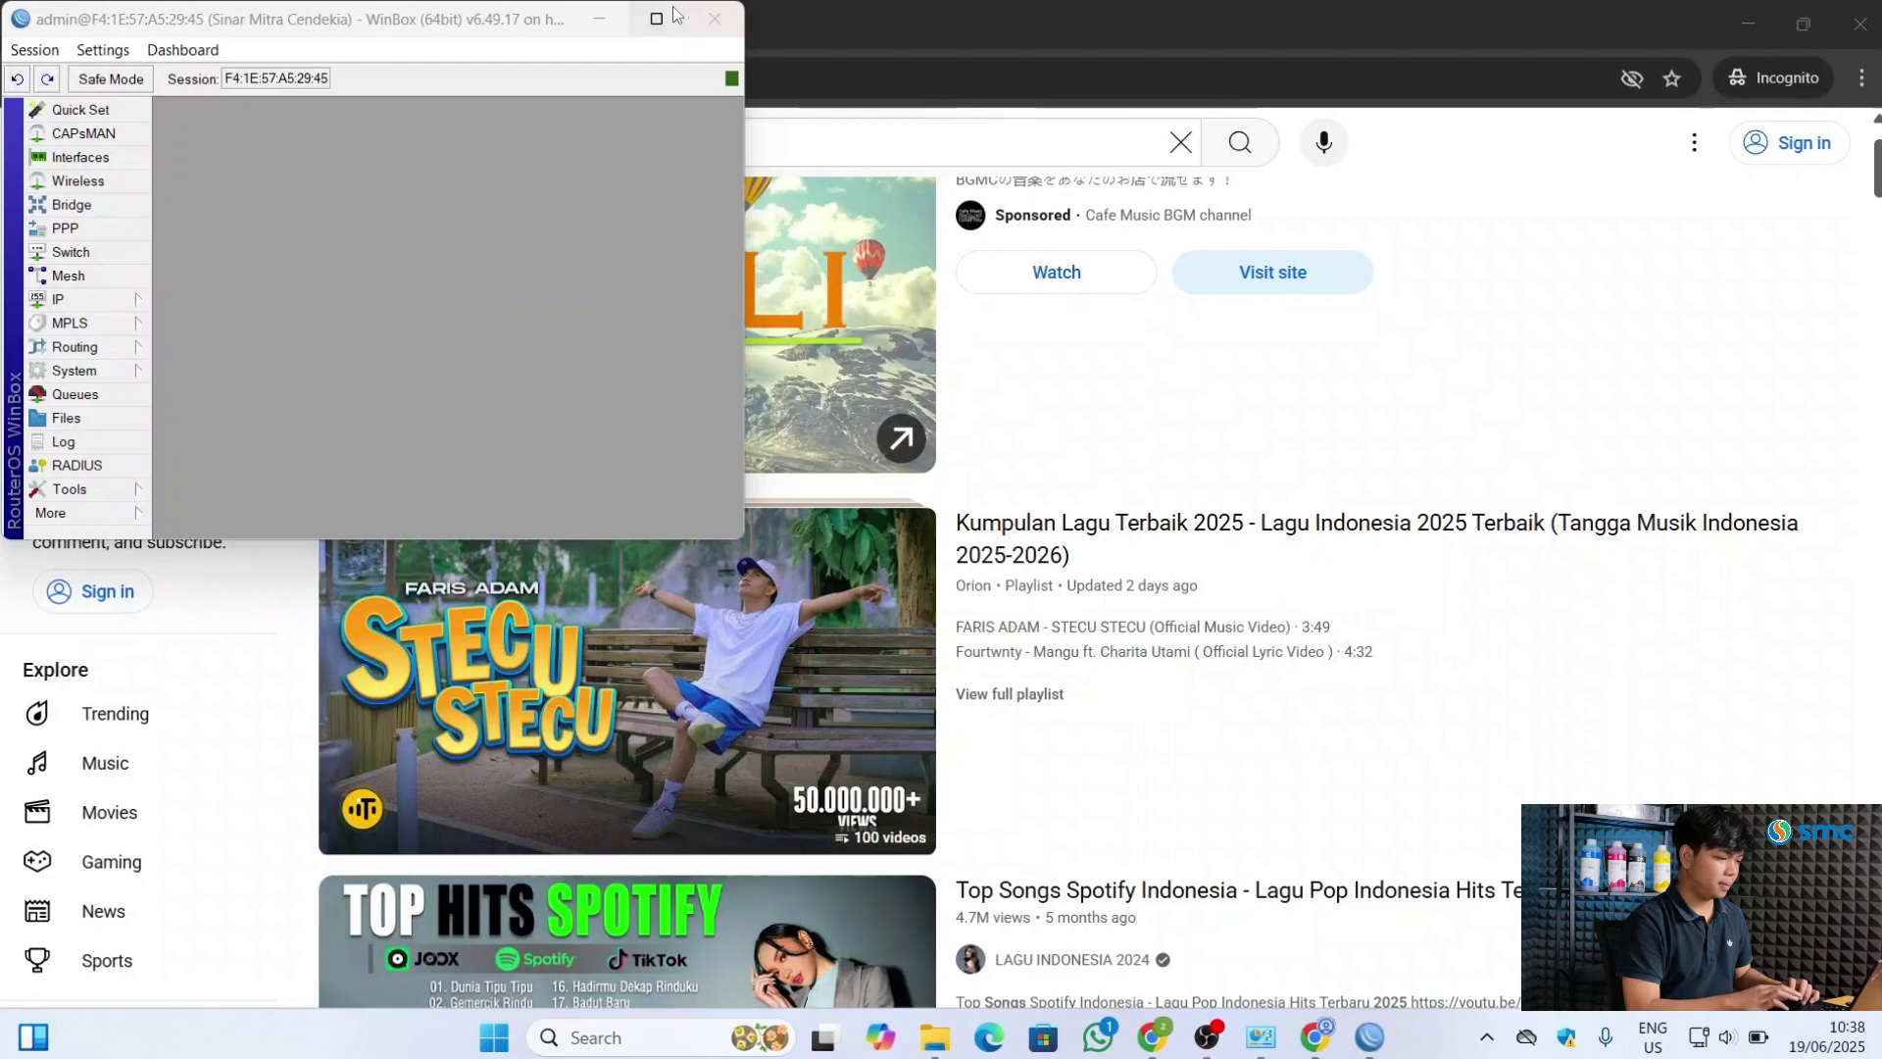
click(657, 19)
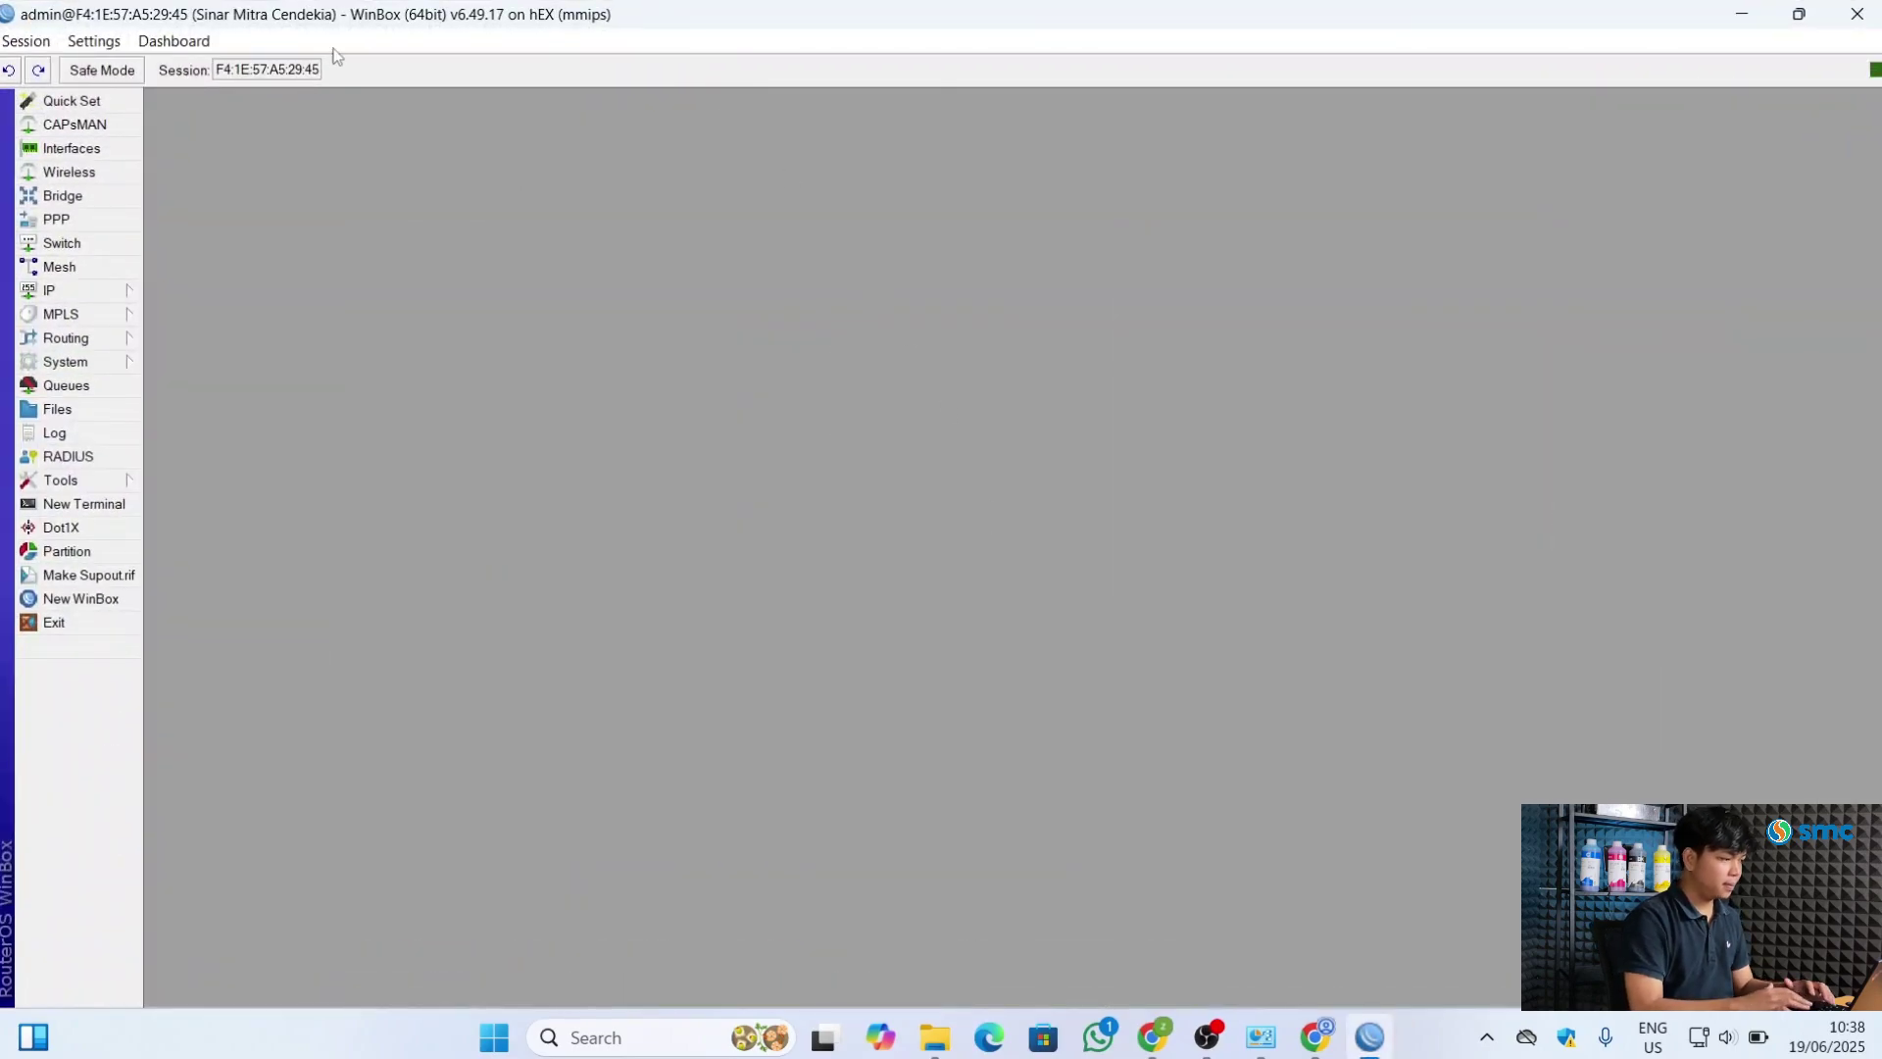